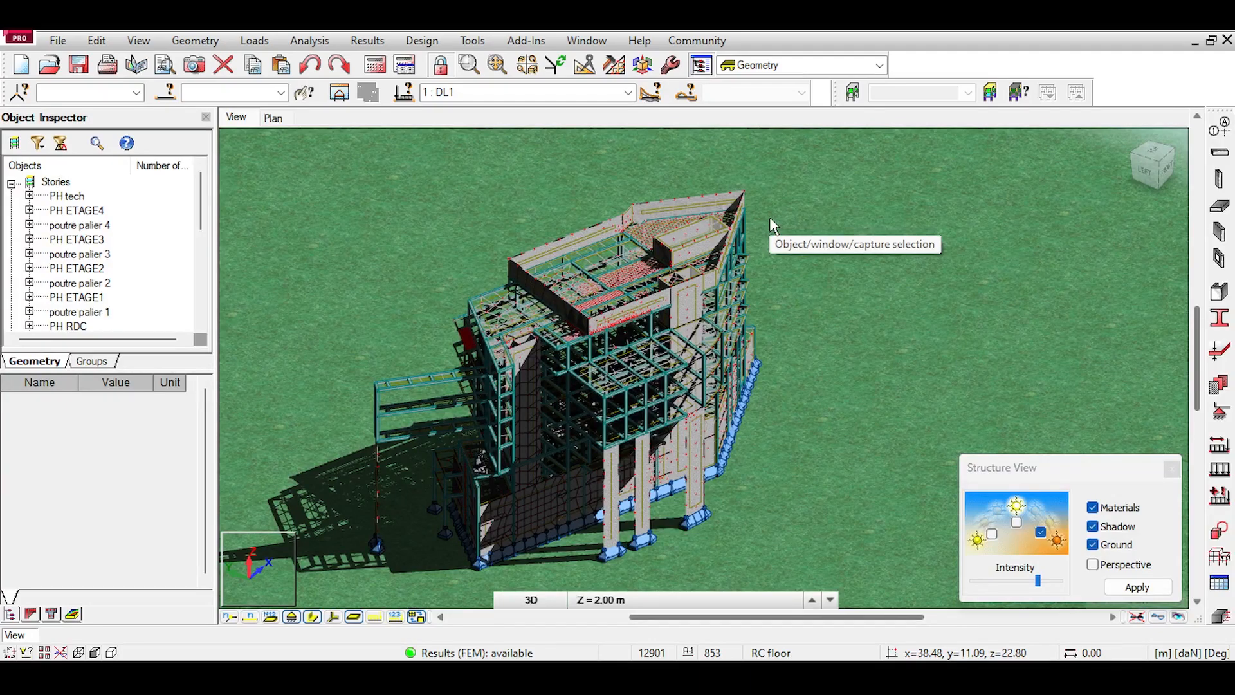
Step: Examine the complete 3D structural model of the multi-storey building
middle_click_drag(770, 218, 773, 193)
scroll(856, 197, "down", 1)
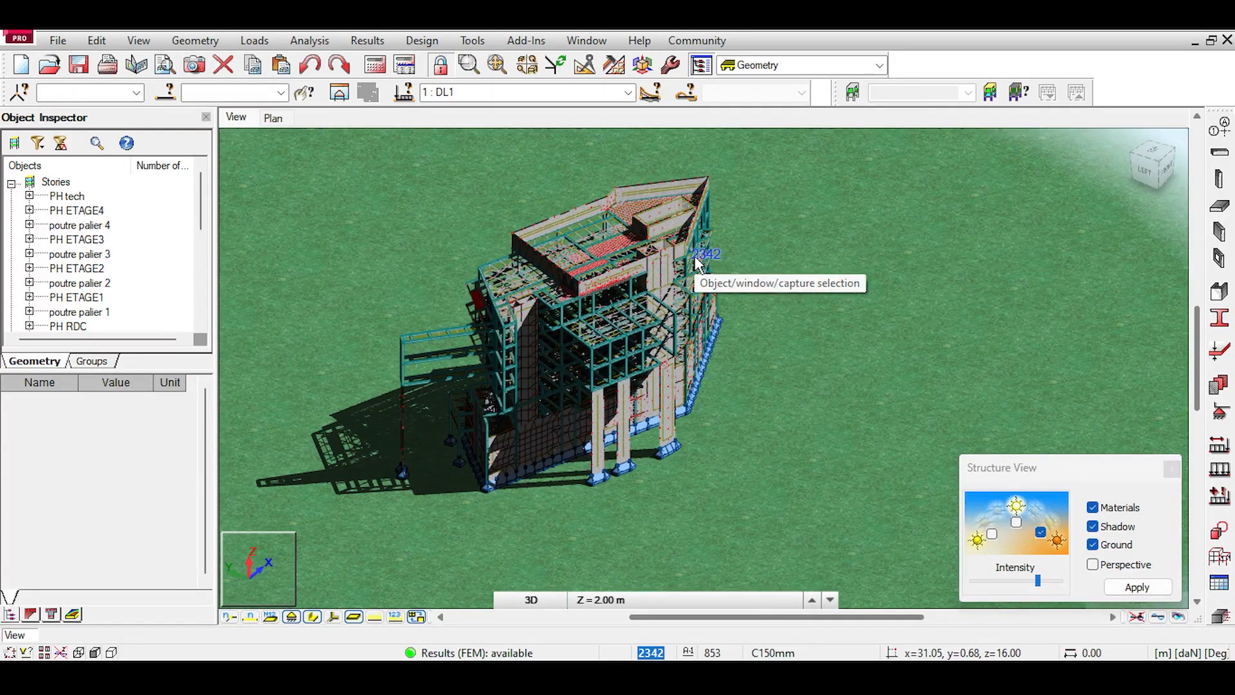
middle_click_drag(680, 161, 694, 193)
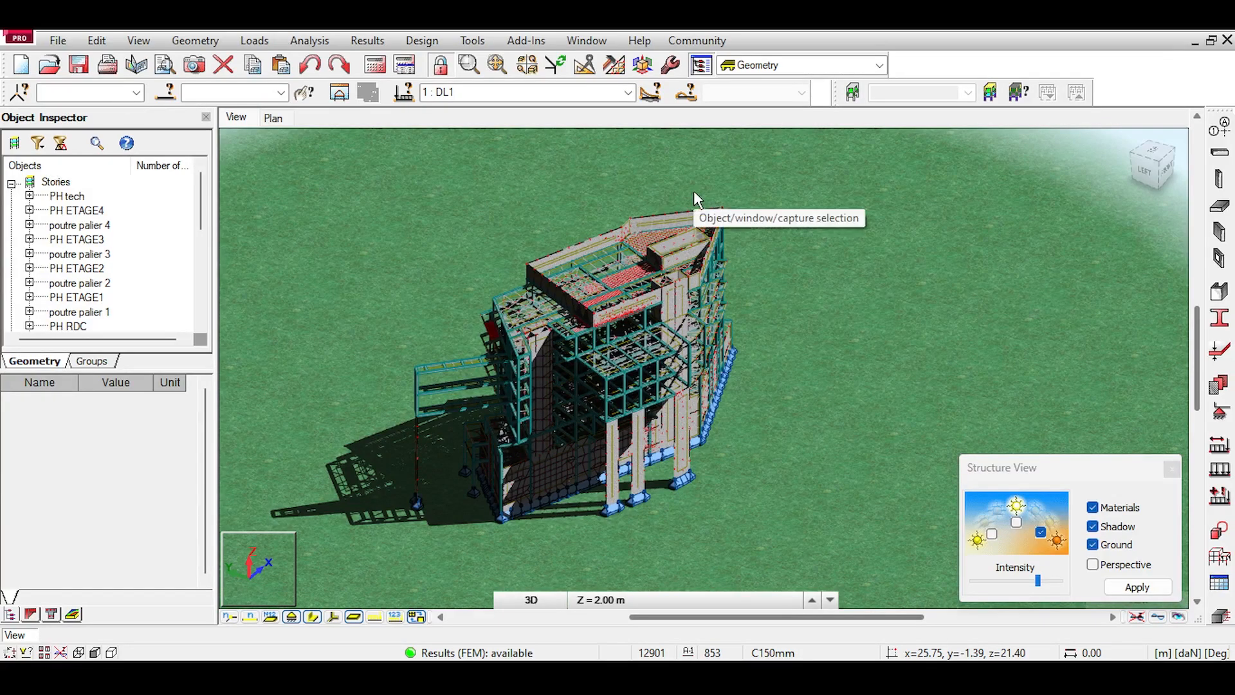
middle_click_drag(689, 203, 669, 162)
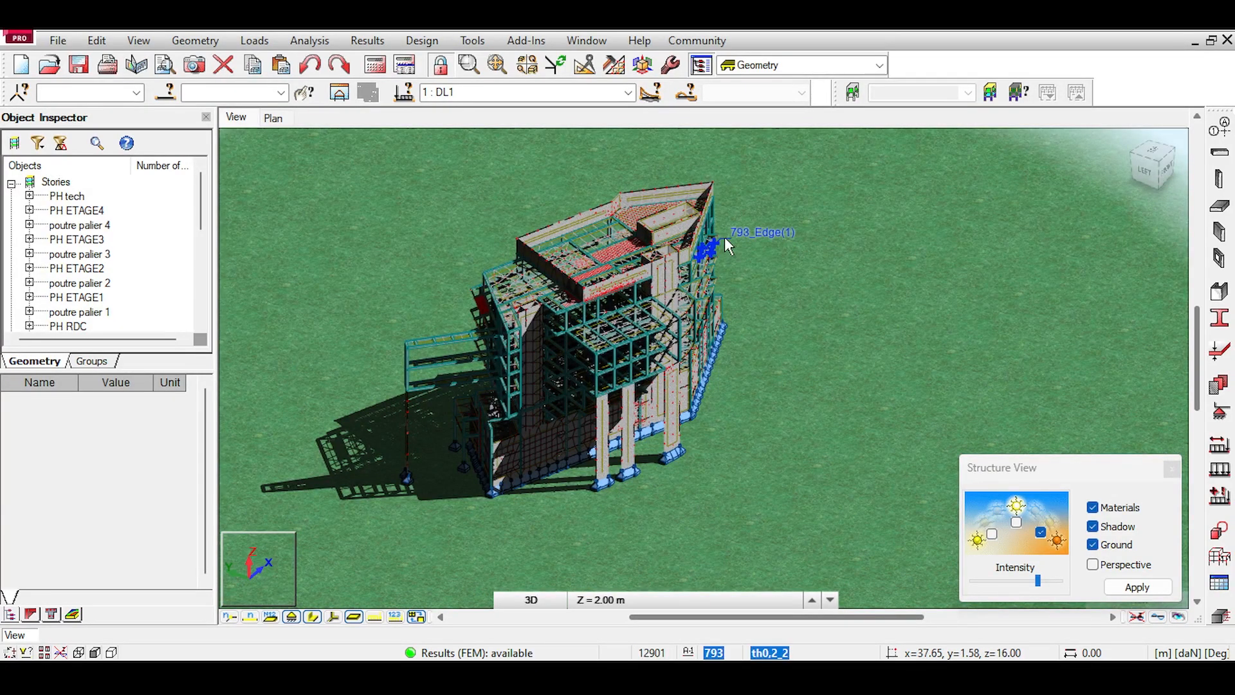
middle_click_drag(724, 237, 715, 196)
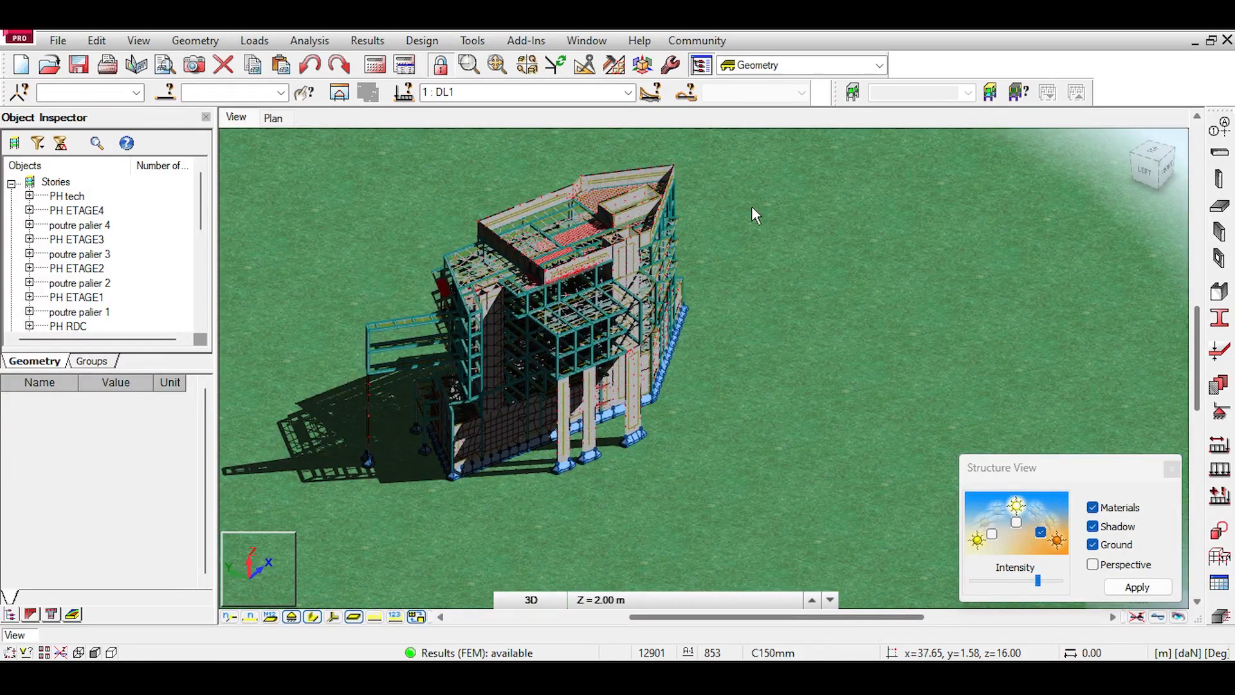
middle_click_drag(752, 206, 697, 220)
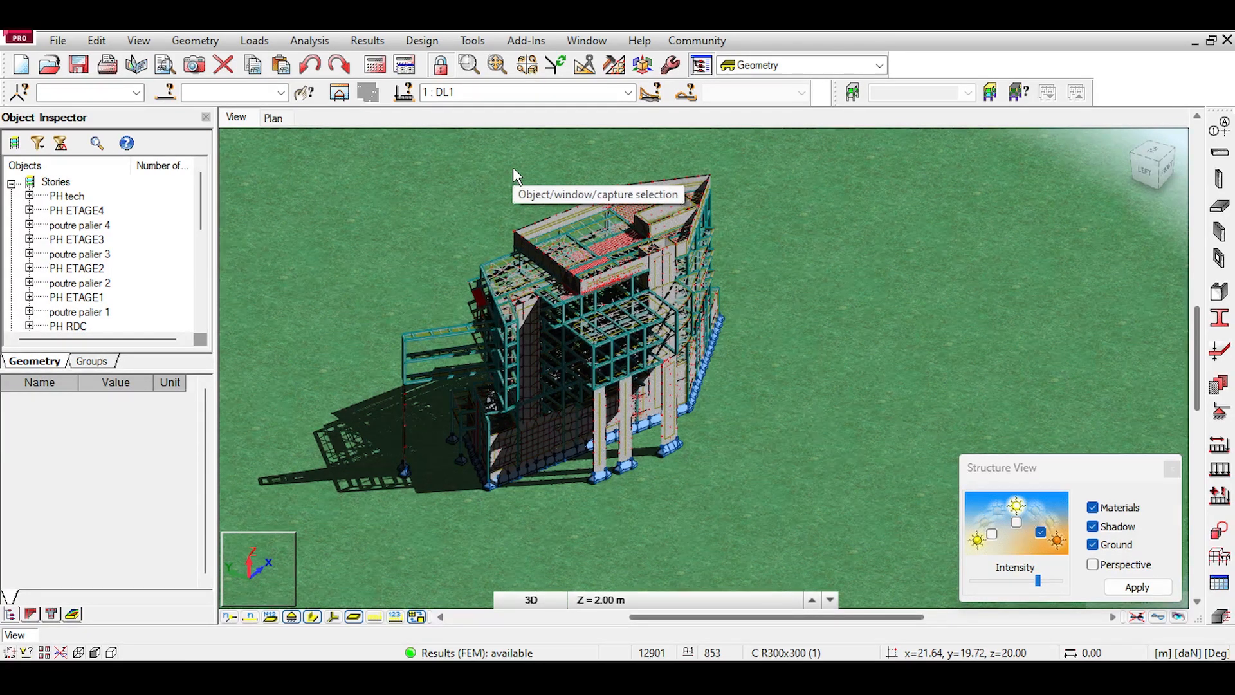
middle_click_drag(798, 172, 785, 185)
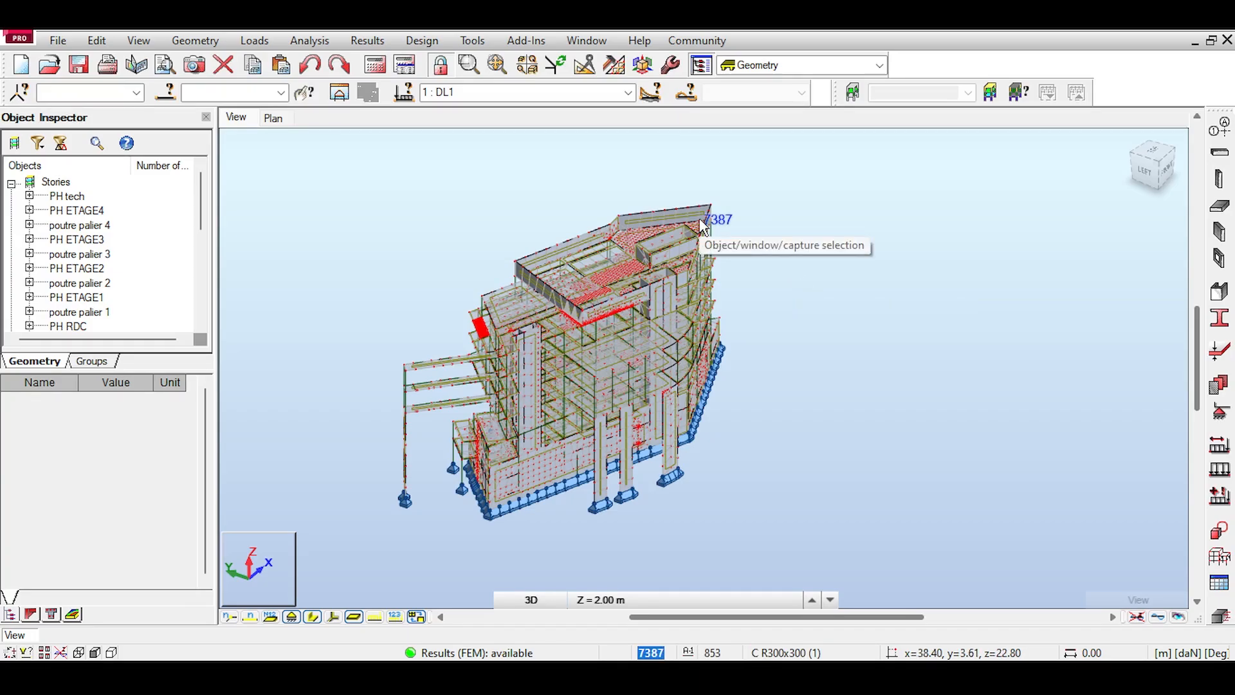
middle_click_drag(701, 225, 639, 222)
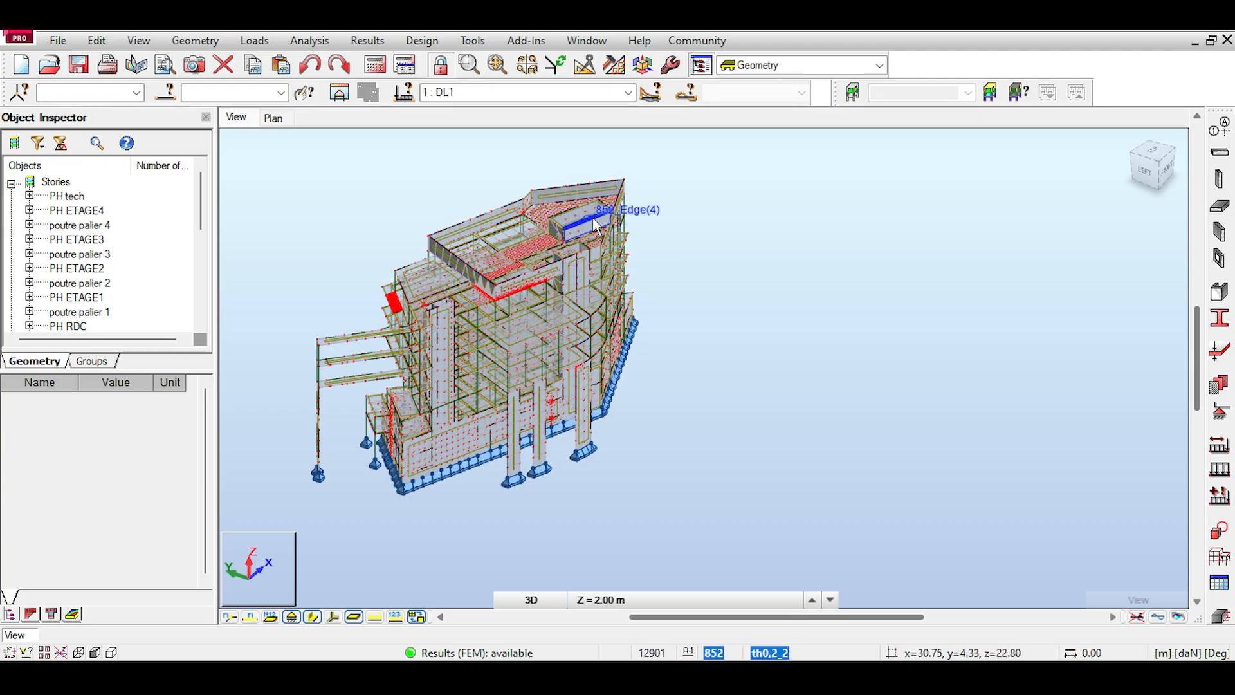
Step: Review the load table listing the self-weight case DL1, and return to the 3D model
left_click(267, 45)
left_click(284, 140)
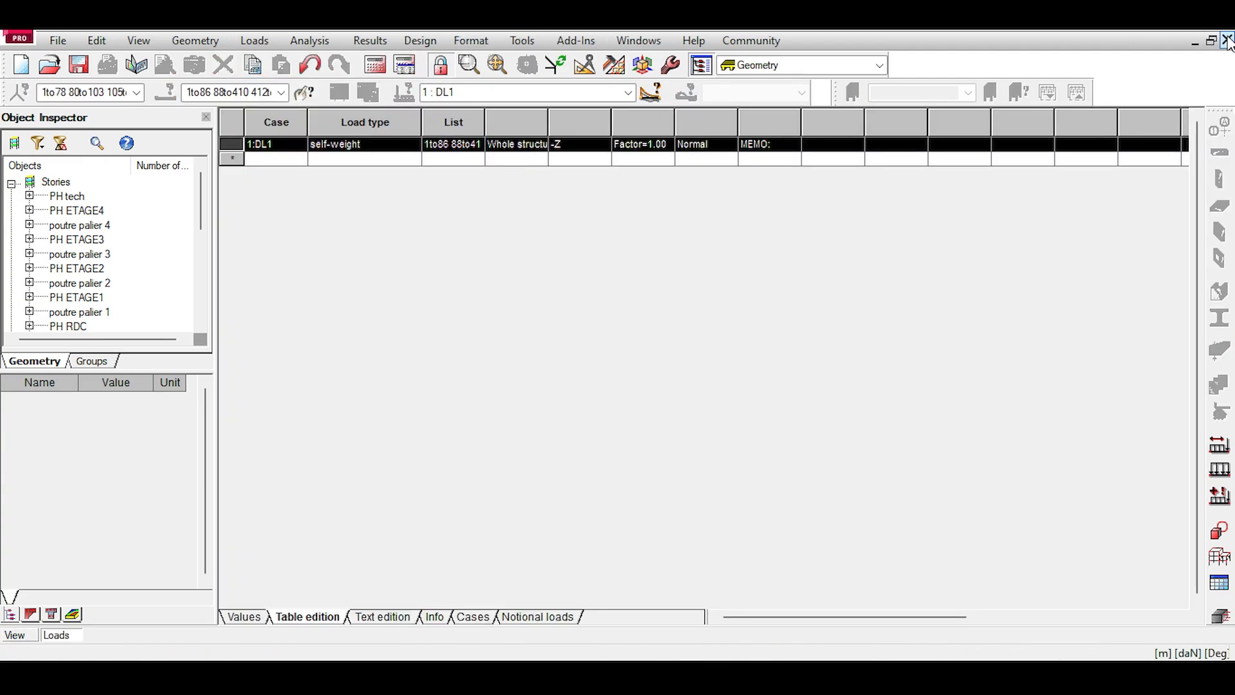
left_click(1228, 40)
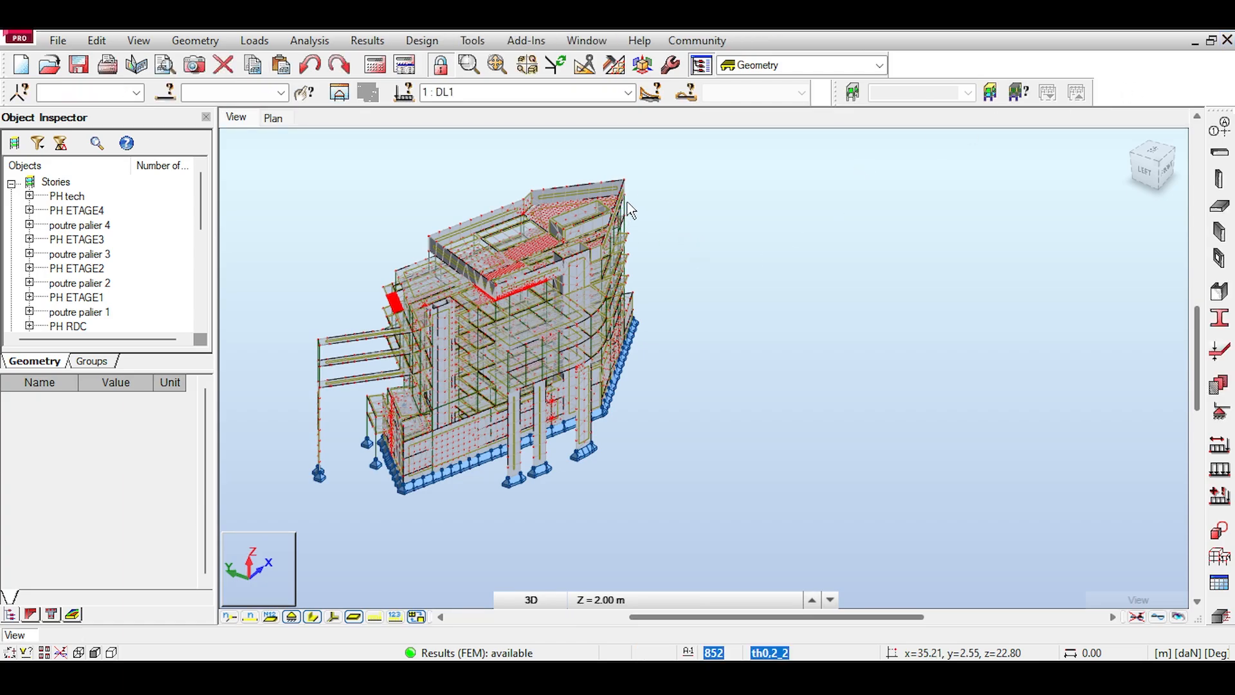
middle_click_drag(668, 150, 697, 156)
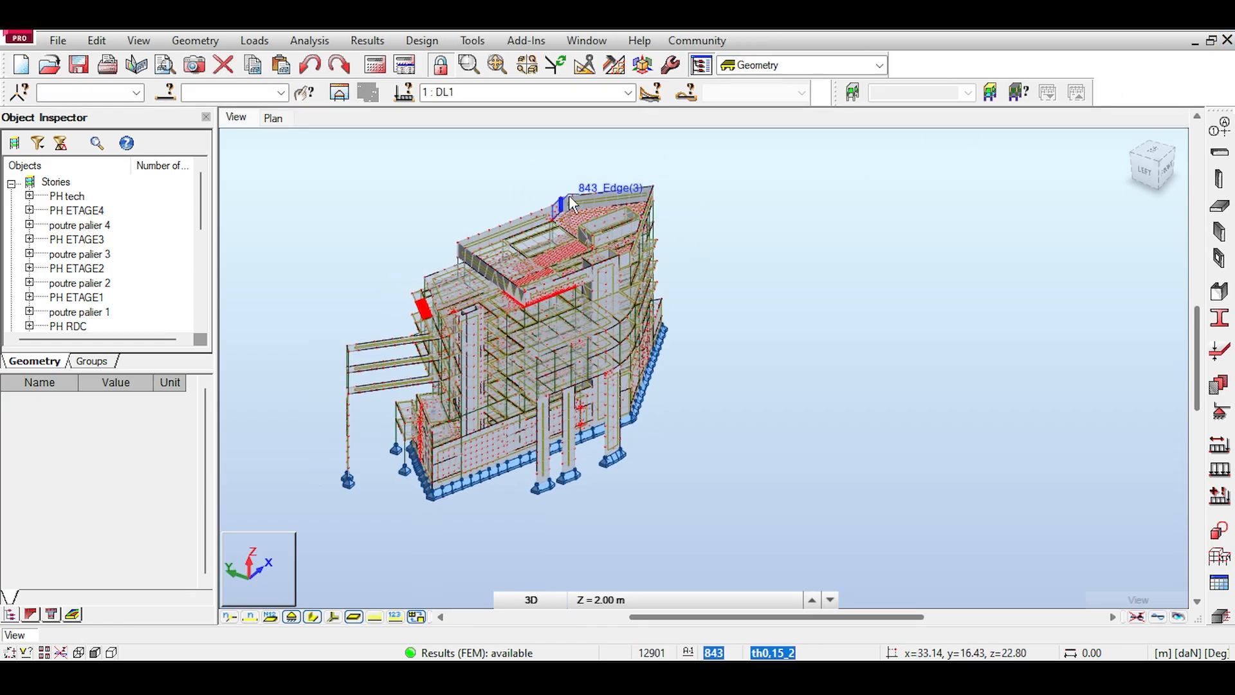
left_click(261, 42)
left_click(303, 140)
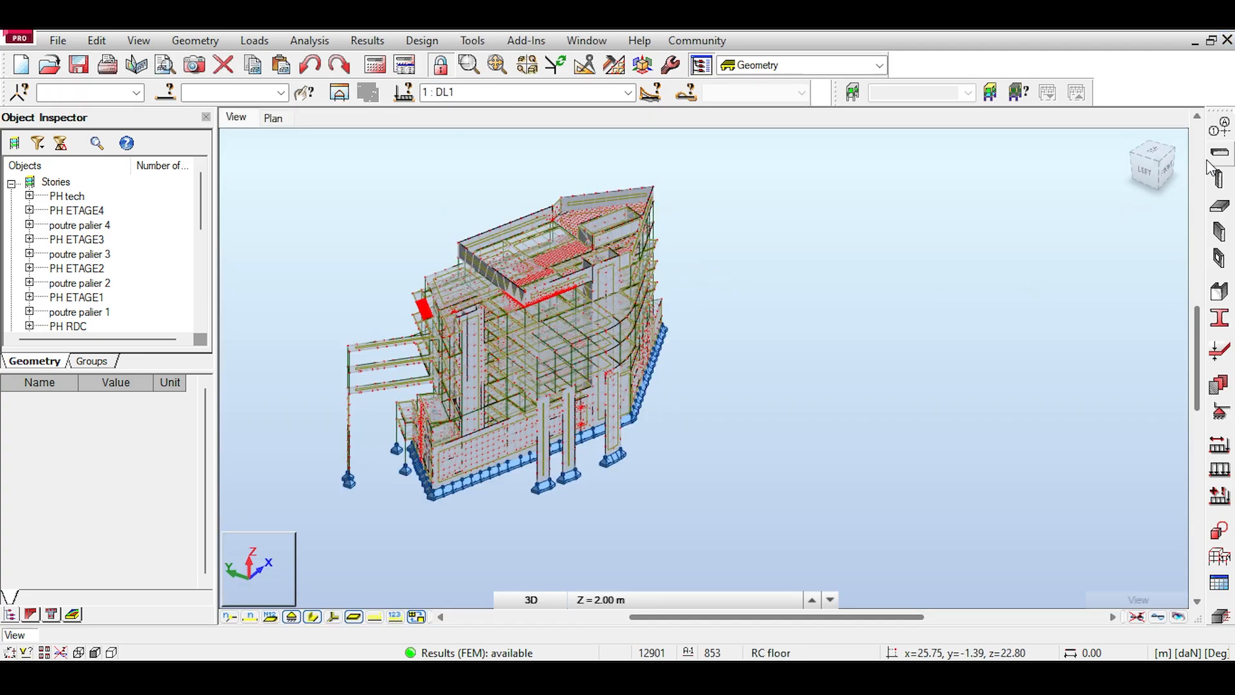
Step: Review the list of member sections defined in the model
left_click(1219, 317)
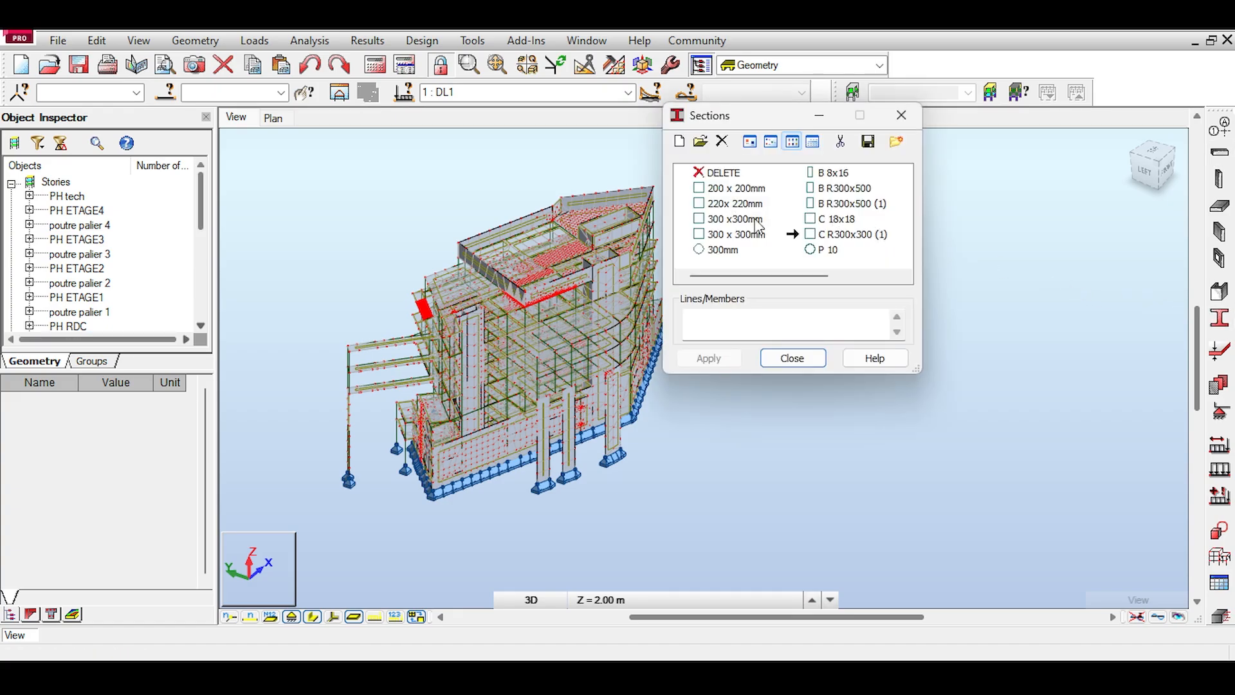
middle_click_drag(524, 284, 584, 235)
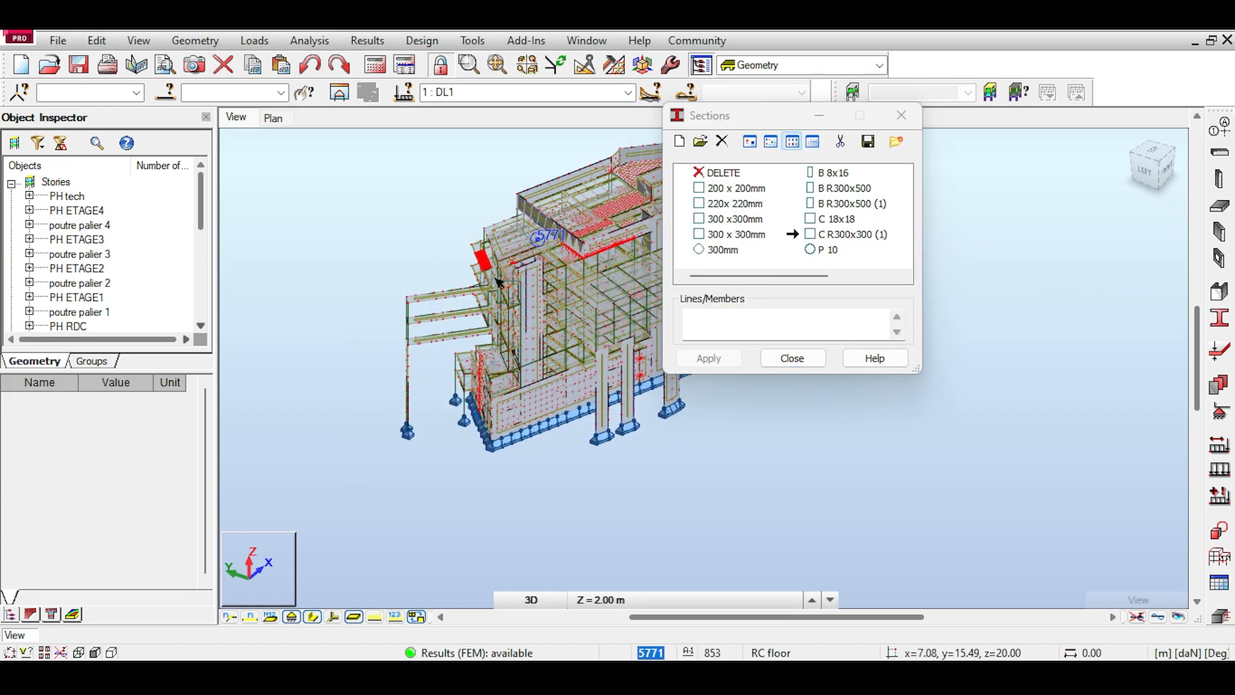
left_click(902, 116)
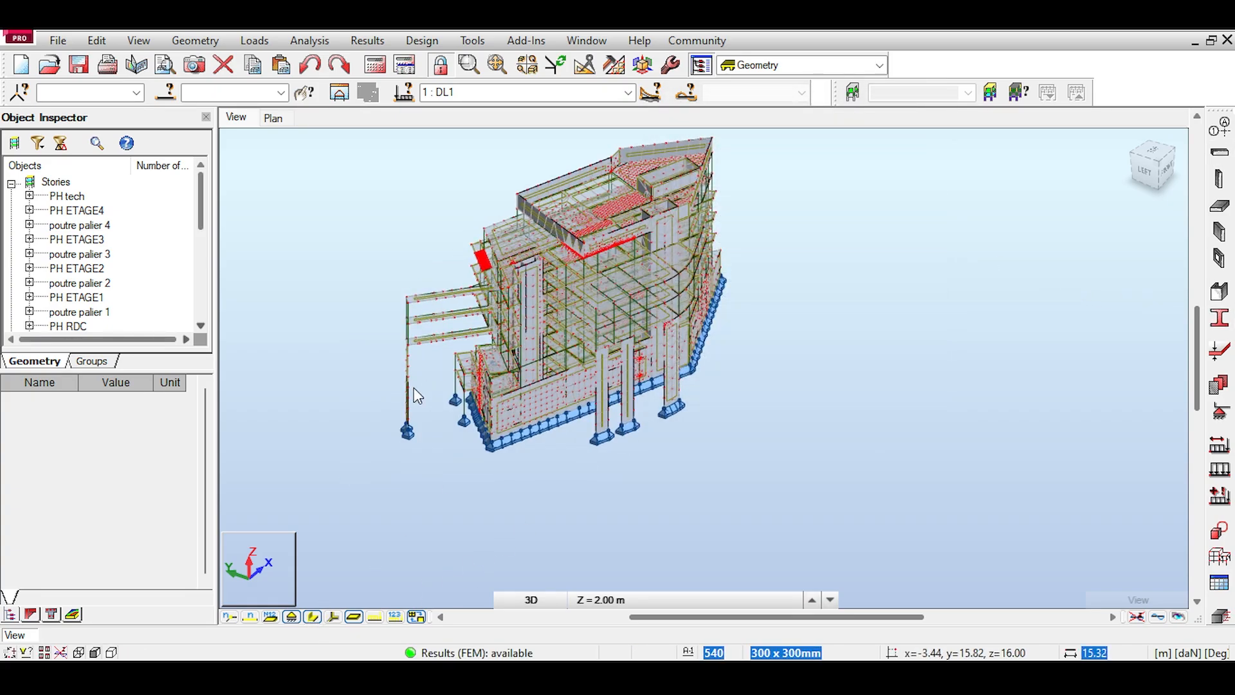
Step: Select RC column 82, which stands on its own footing beside the base wall, to inspect its properties
scroll(495, 399, "up", 3)
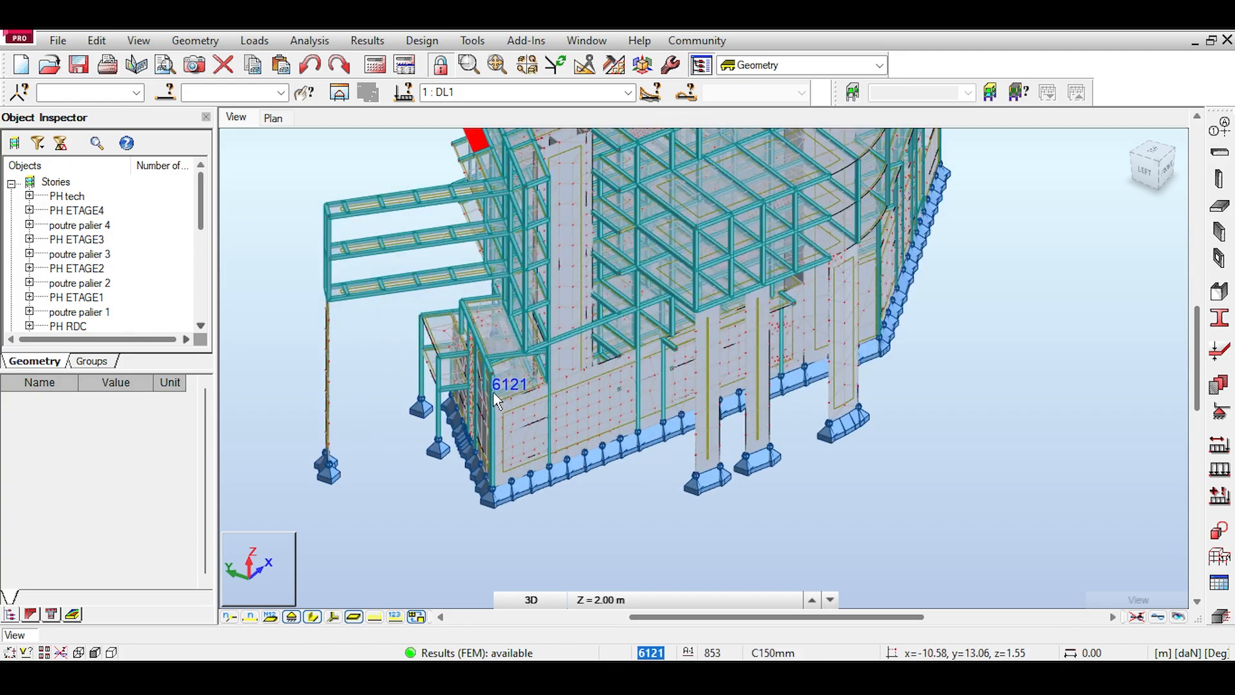
scroll(551, 435, "up", 5)
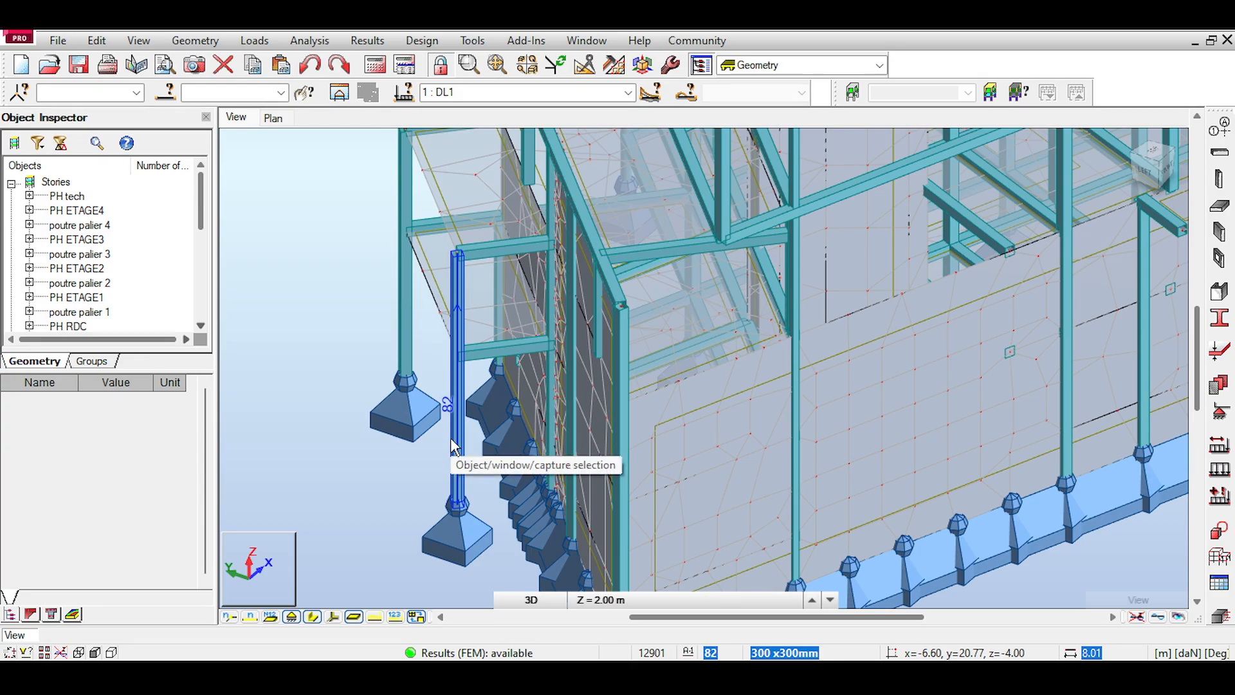
scroll(623, 397, "down", 4)
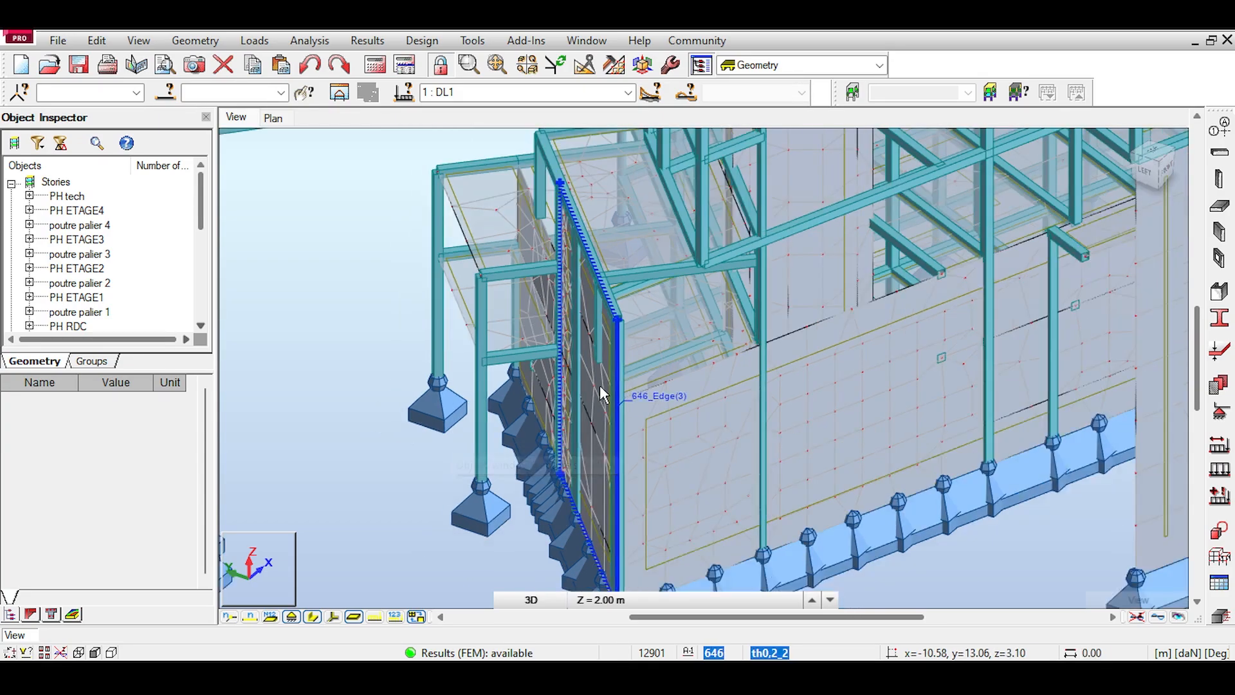
scroll(603, 393, "up", 3)
middle_click_drag(702, 326, 413, 314)
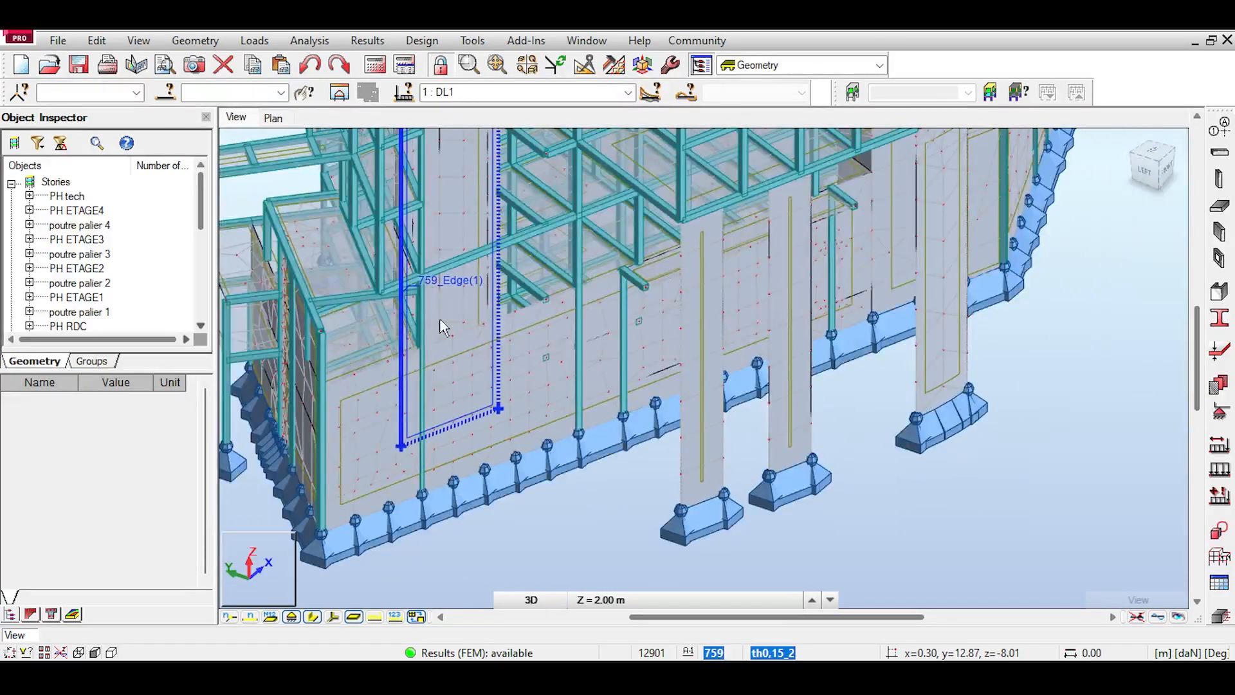
middle_click_drag(752, 248, 769, 400)
scroll(760, 354, "down", 3)
scroll(395, 473, "up", 5)
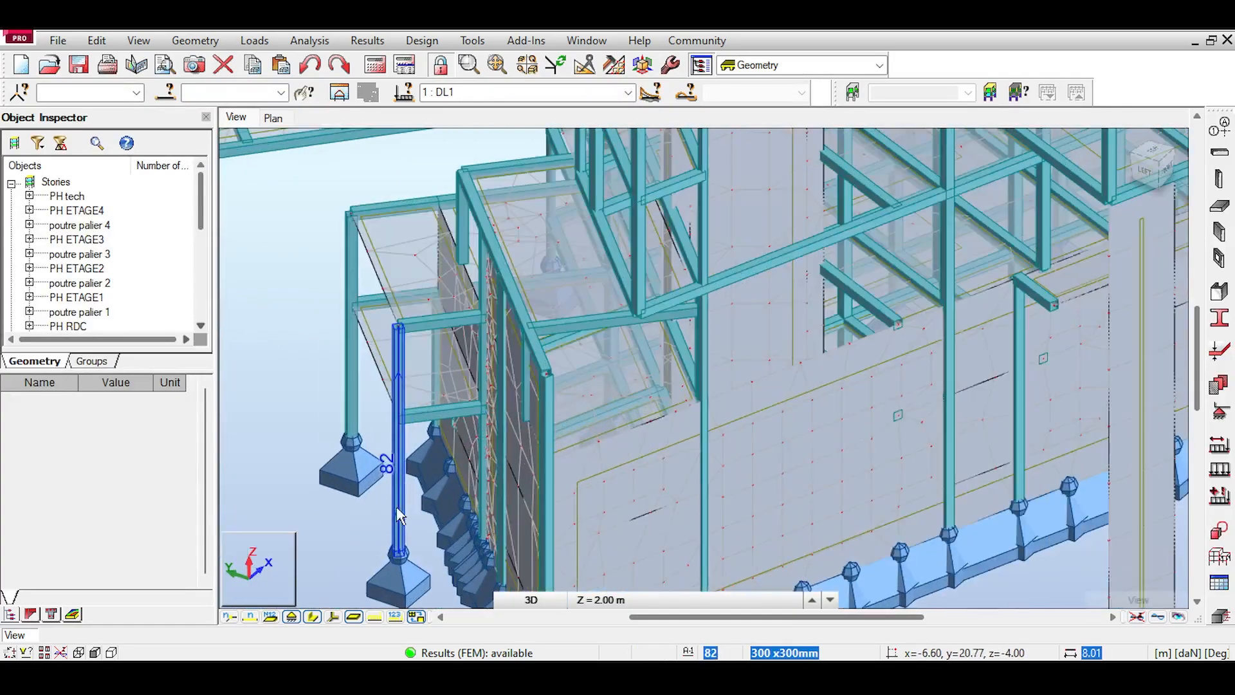
scroll(396, 450, "up", 2)
left_click(410, 393)
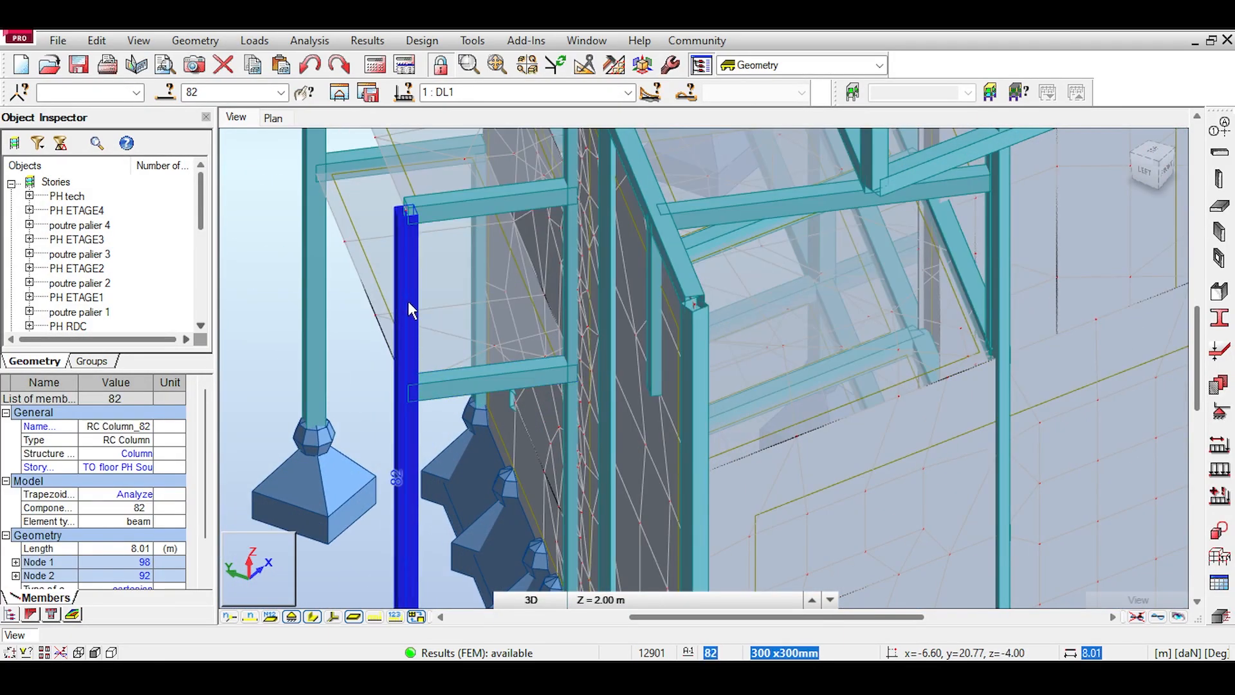
Step: Select the long base wall panel behind the three wall piers to inspect its properties
scroll(400, 326, "down", 3)
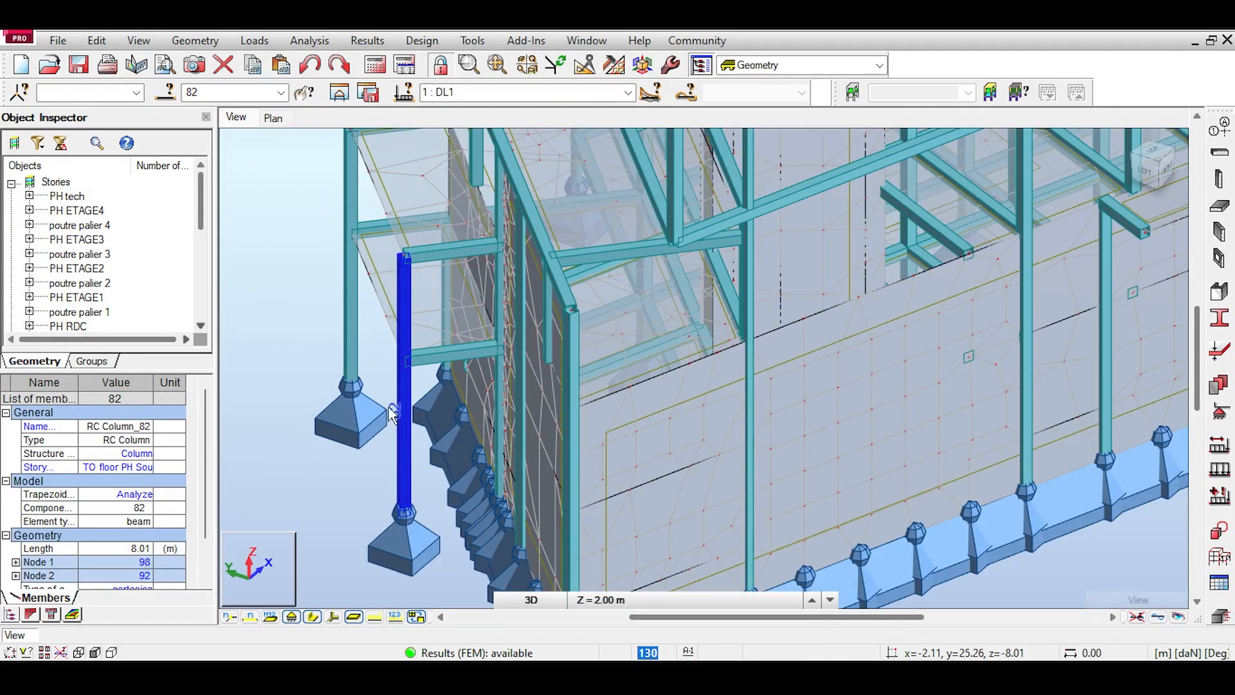
scroll(453, 365, "down", 4)
scroll(577, 408, "up", 3)
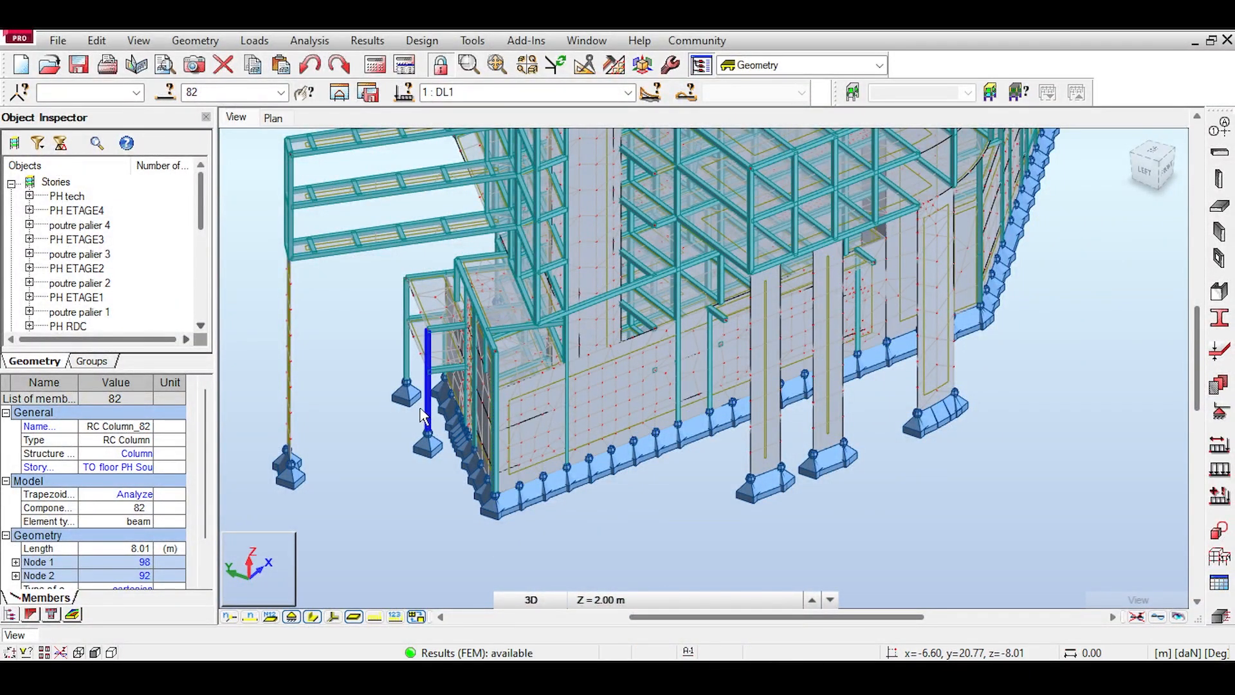
scroll(421, 415, "down", 2)
scroll(425, 454, "up", 2)
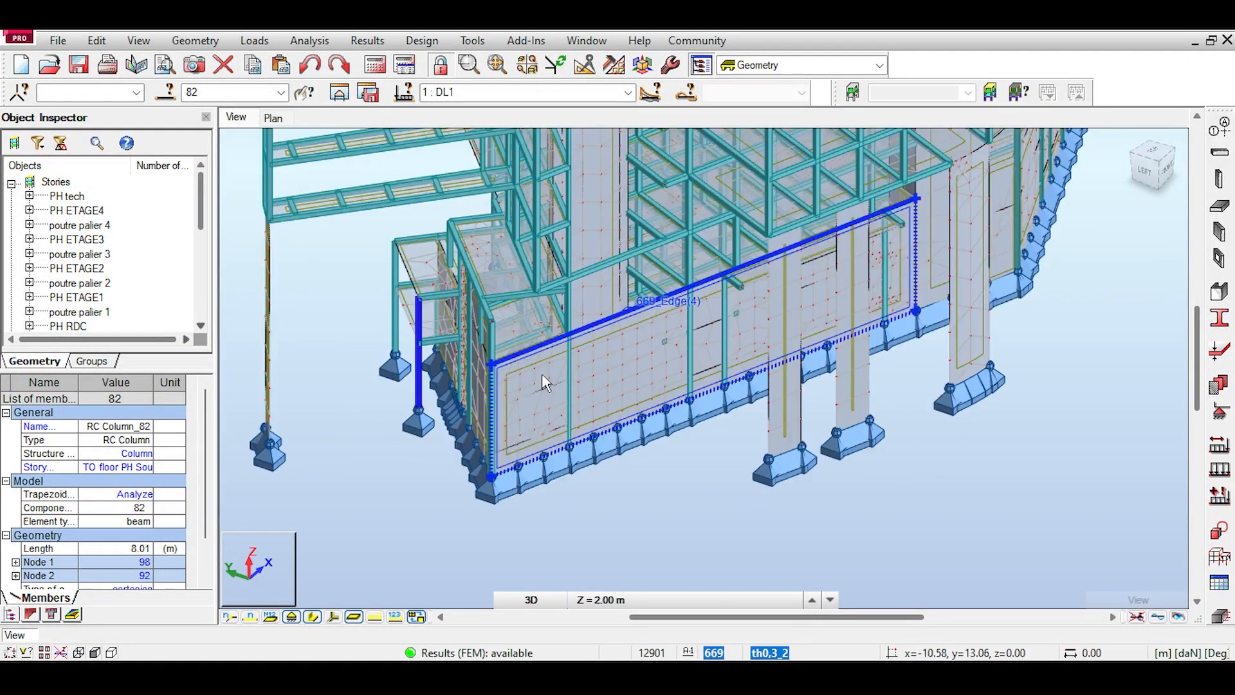
left_click(543, 383)
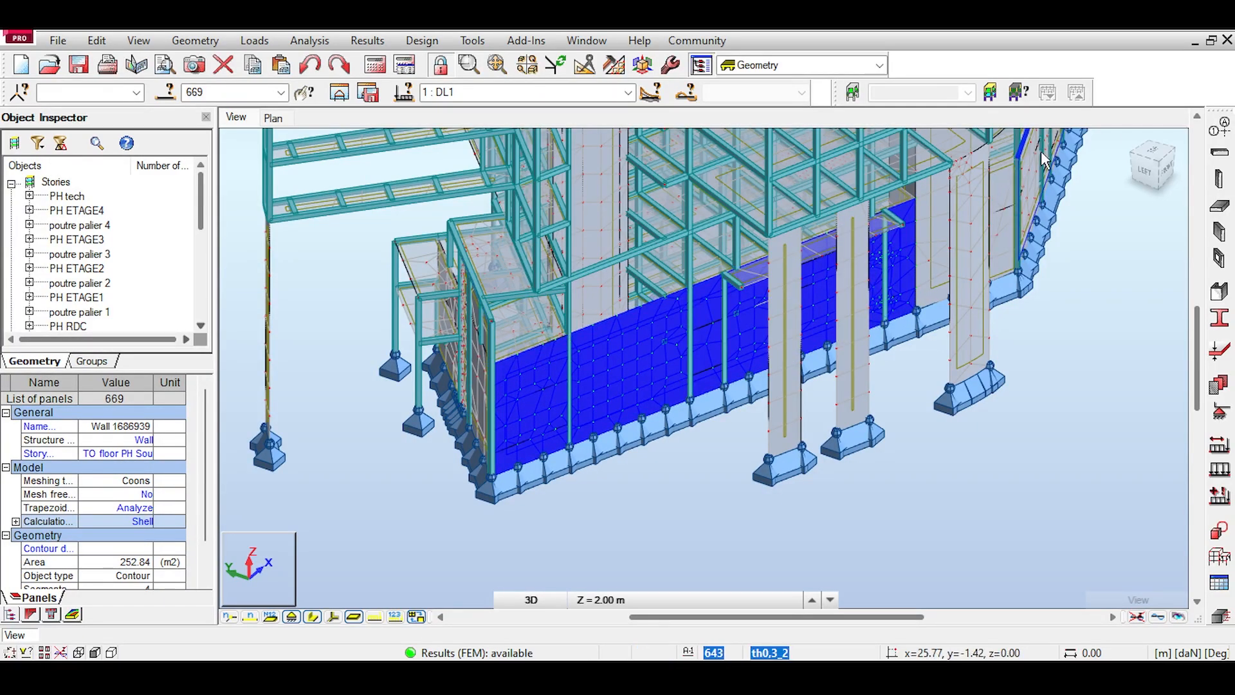
Step: Select the tall narrow wall panel supporting the projecting frame to inspect its properties
left_click(1171, 176)
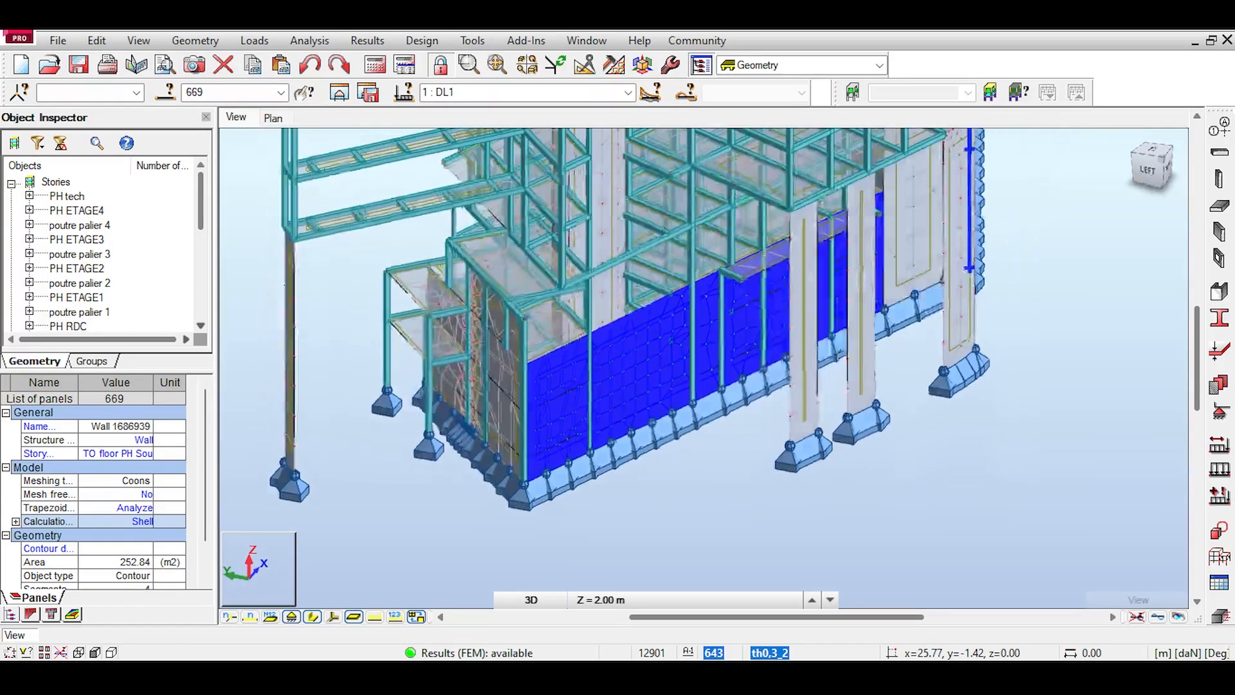
left_click_drag(625, 386, 596, 424)
left_click_drag(1155, 172, 452, 455)
scroll(452, 455, "up", 5)
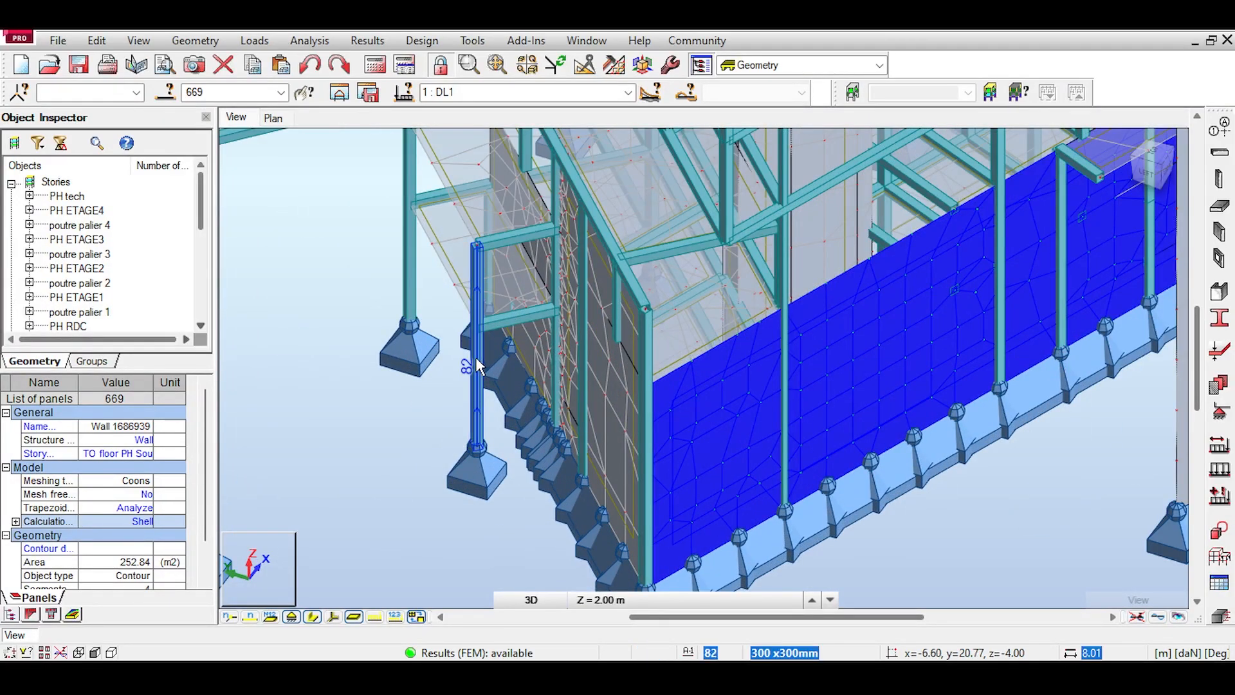
scroll(480, 365, "up", 2)
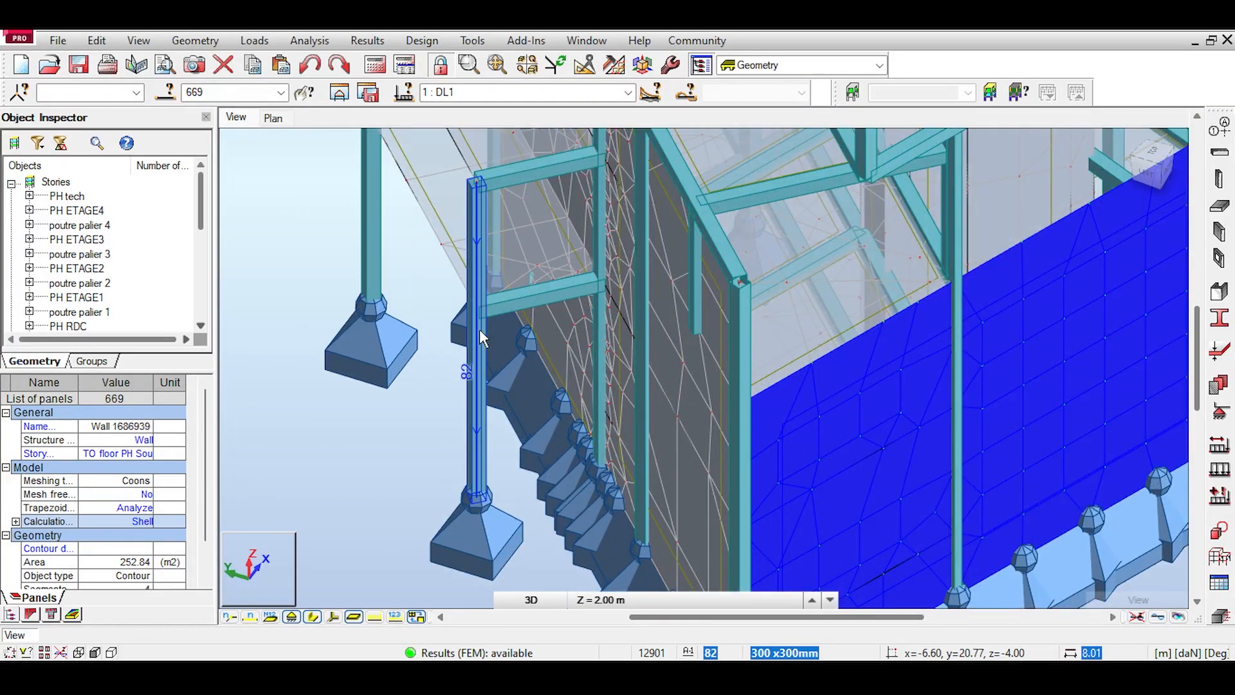
scroll(480, 329, "down", 5)
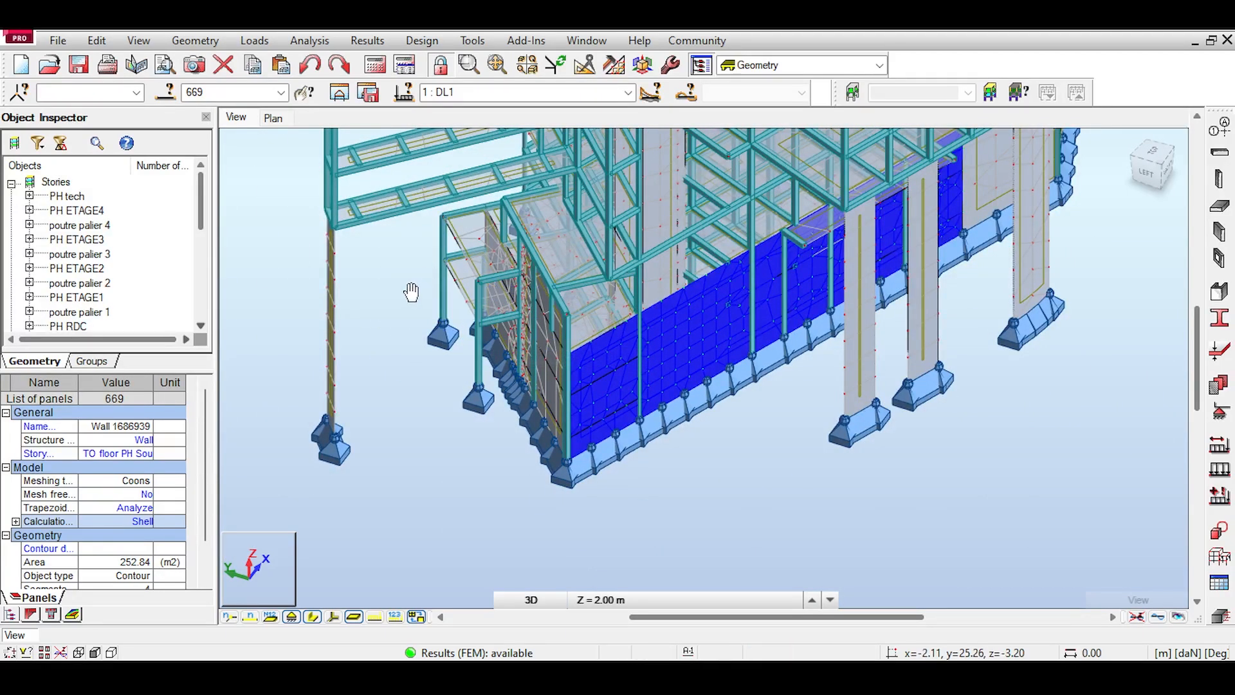
middle_click_drag(406, 273, 425, 354)
scroll(354, 386, "up", 2)
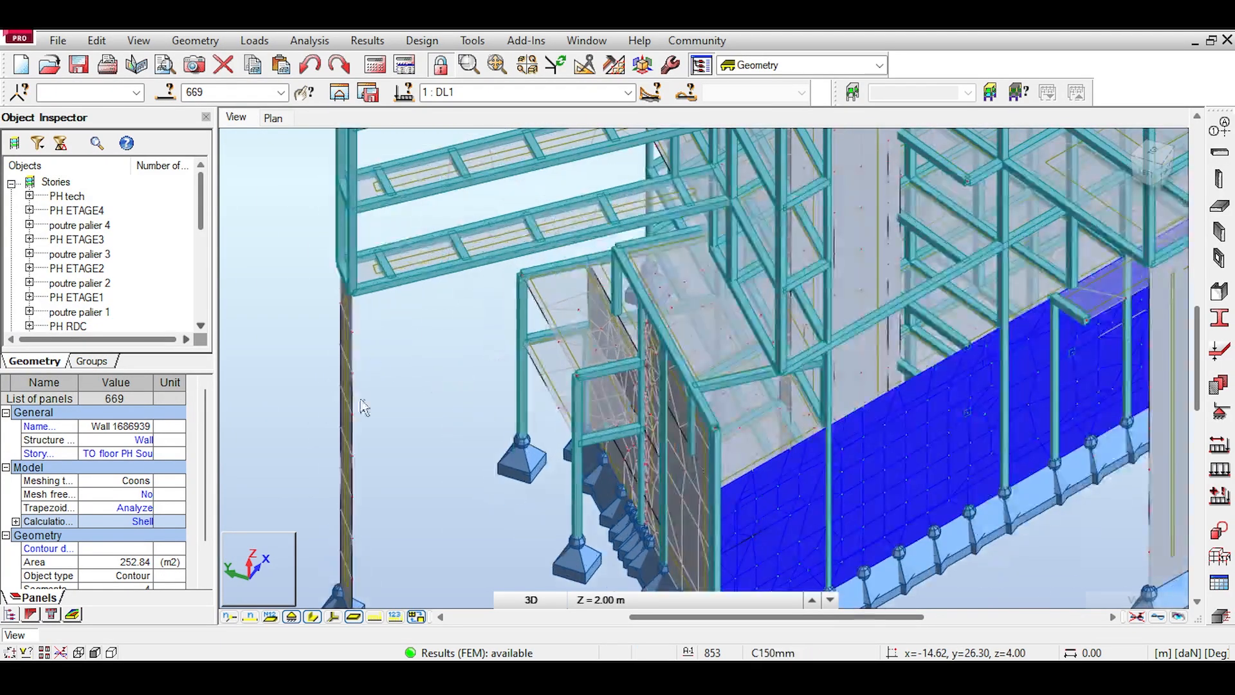
scroll(345, 411, "up", 2)
left_click(341, 490)
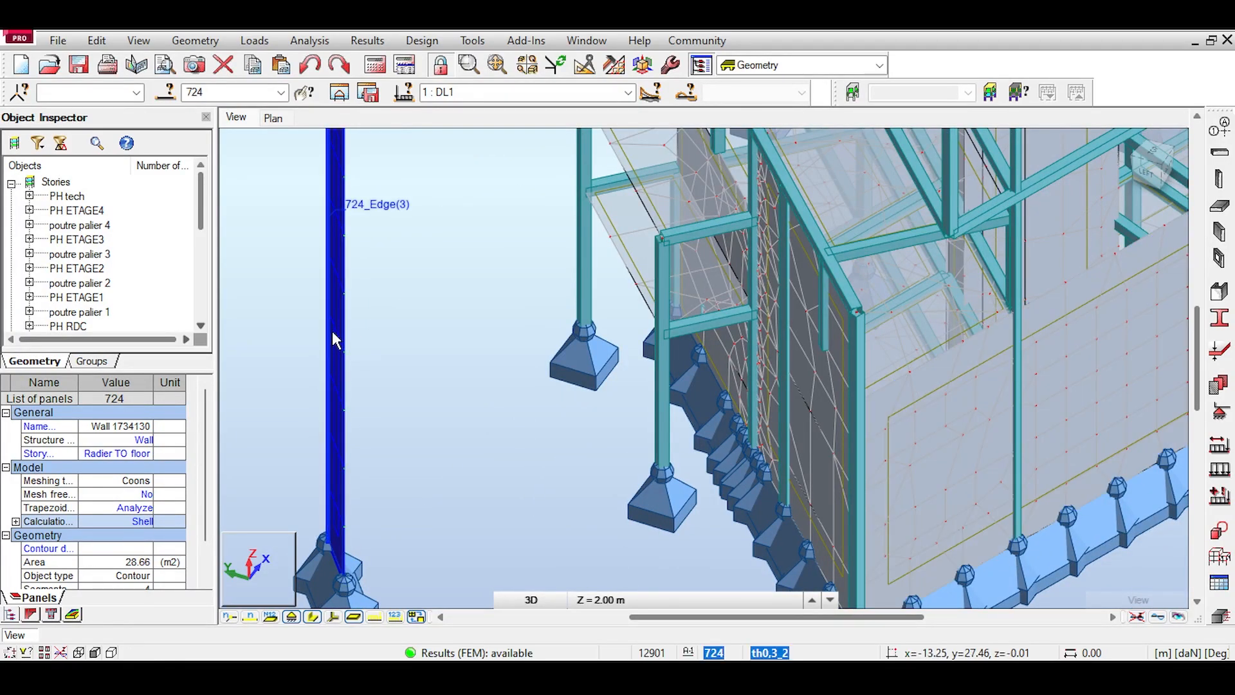
Step: Review the defined FE panel thicknesses and inspect the th0,3_2 definition without changing it
left_click(1225, 356)
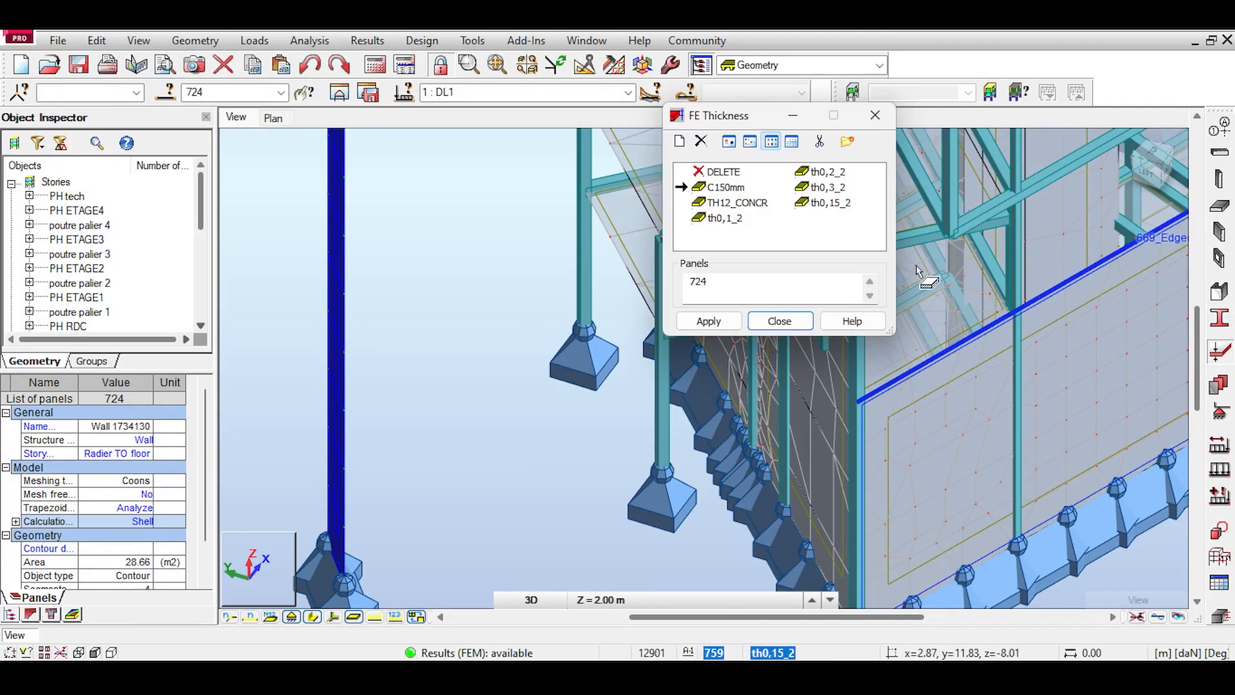
left_click(830, 188)
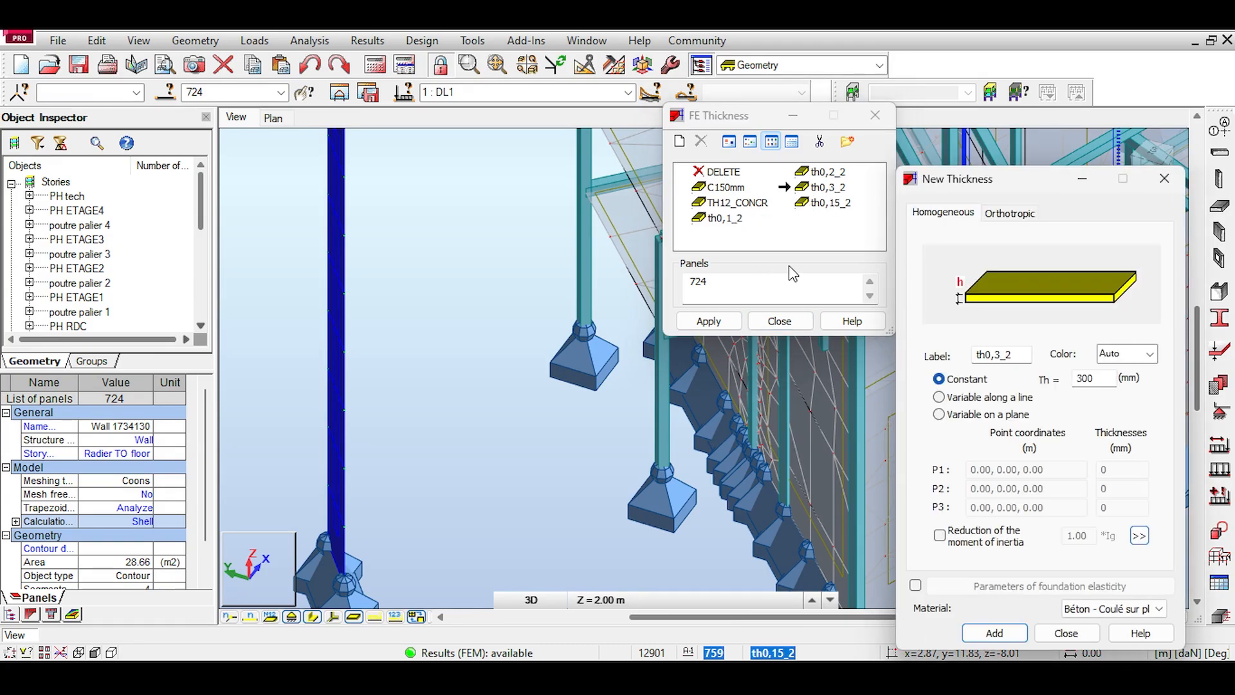
left_click(1165, 179)
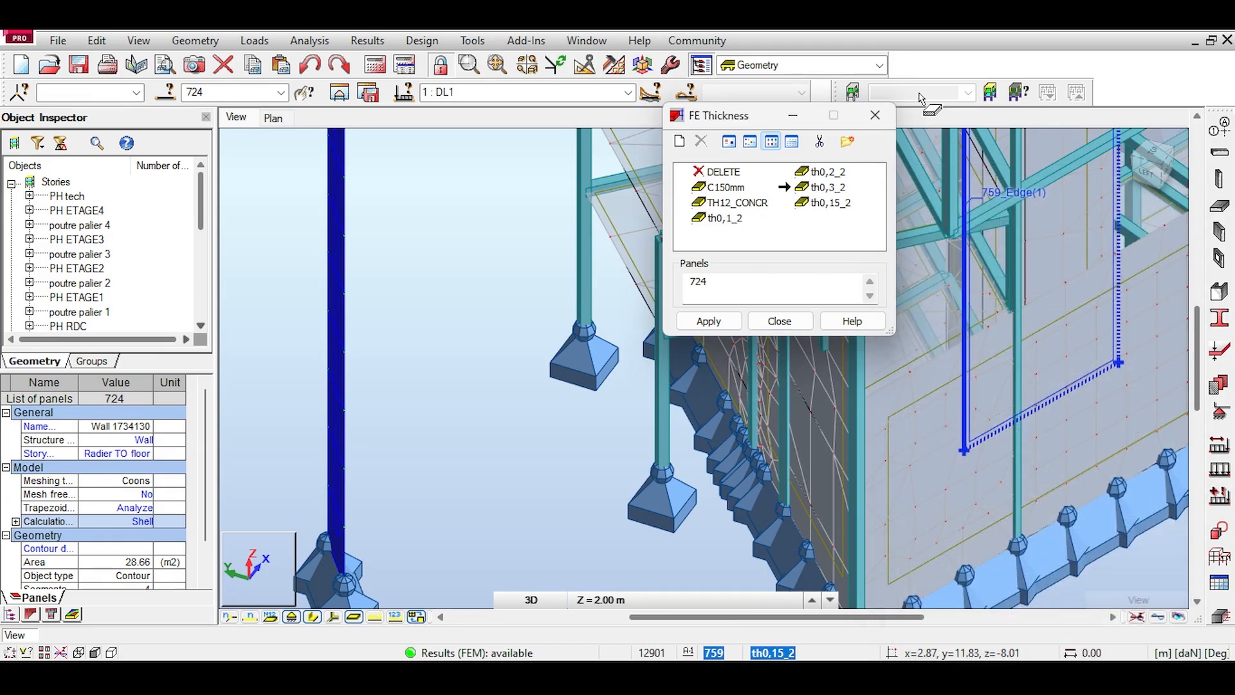
left_click(875, 116)
scroll(441, 385, "down", 3)
middle_click_drag(463, 340, 543, 343)
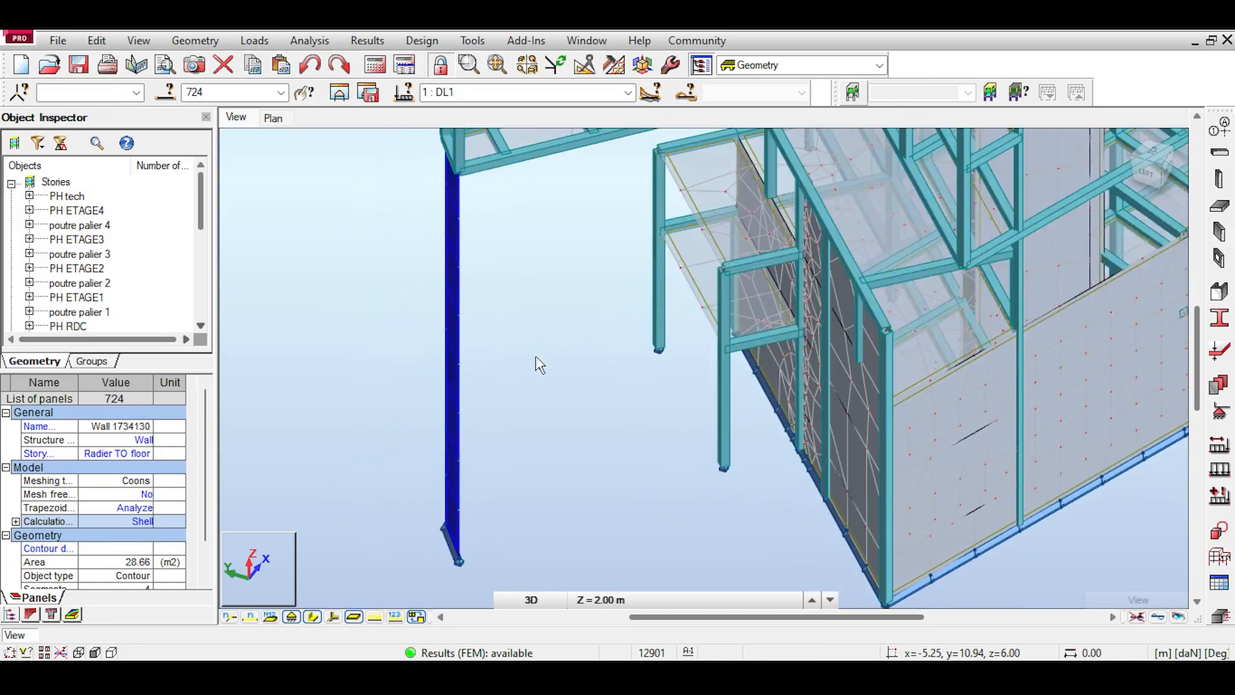
scroll(535, 357, "down", 2)
scroll(495, 238, "up", 1)
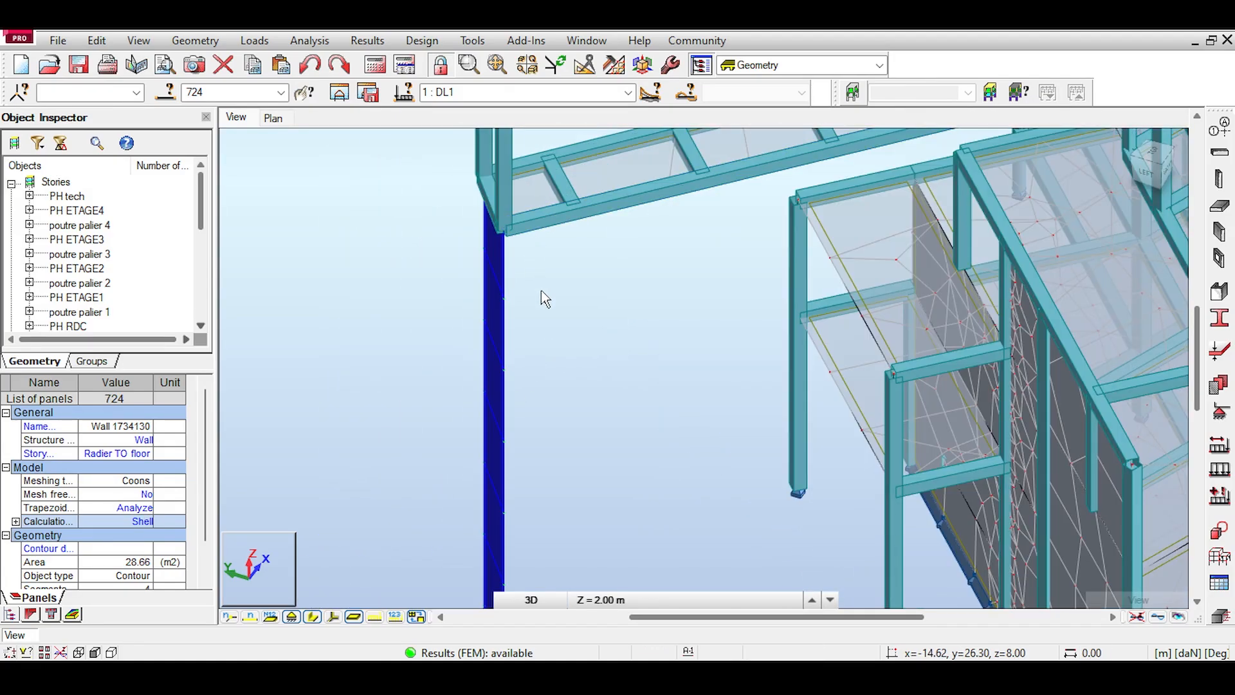
Step: Add a vertical dimension line along the full height of the tall narrow wall panel supporting the projecting frame
scroll(541, 291, "up", 1)
scroll(497, 420, "down", 2)
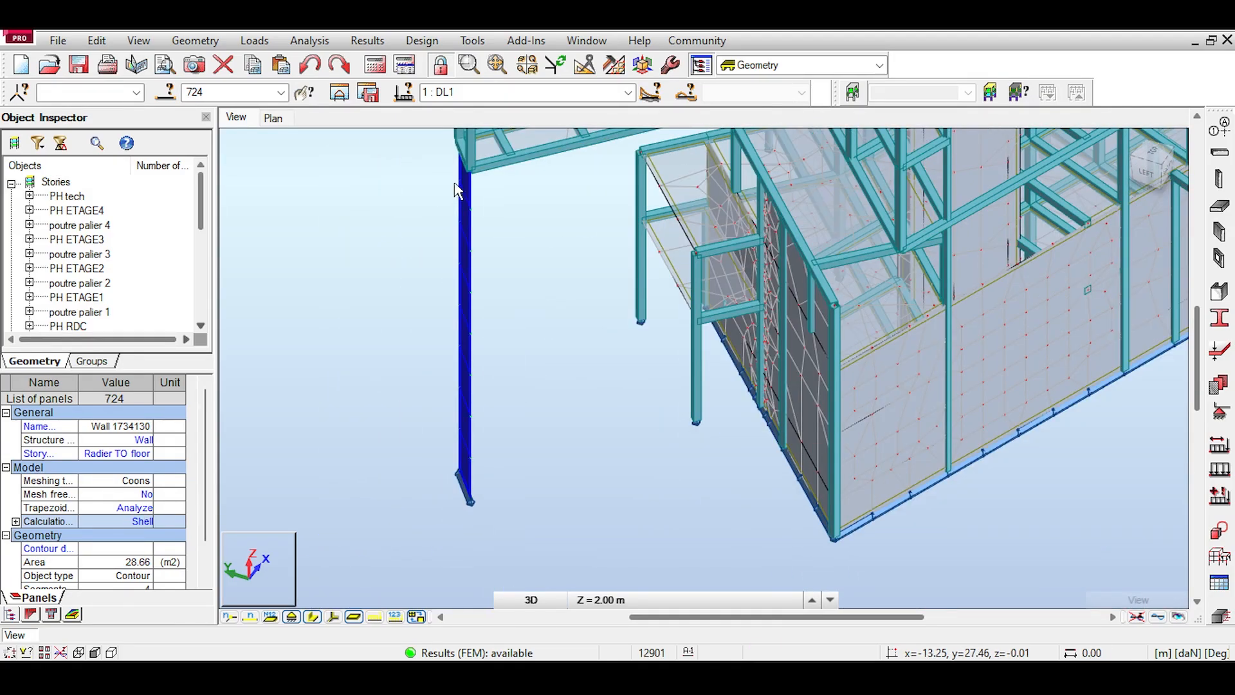
scroll(482, 466, "up", 1)
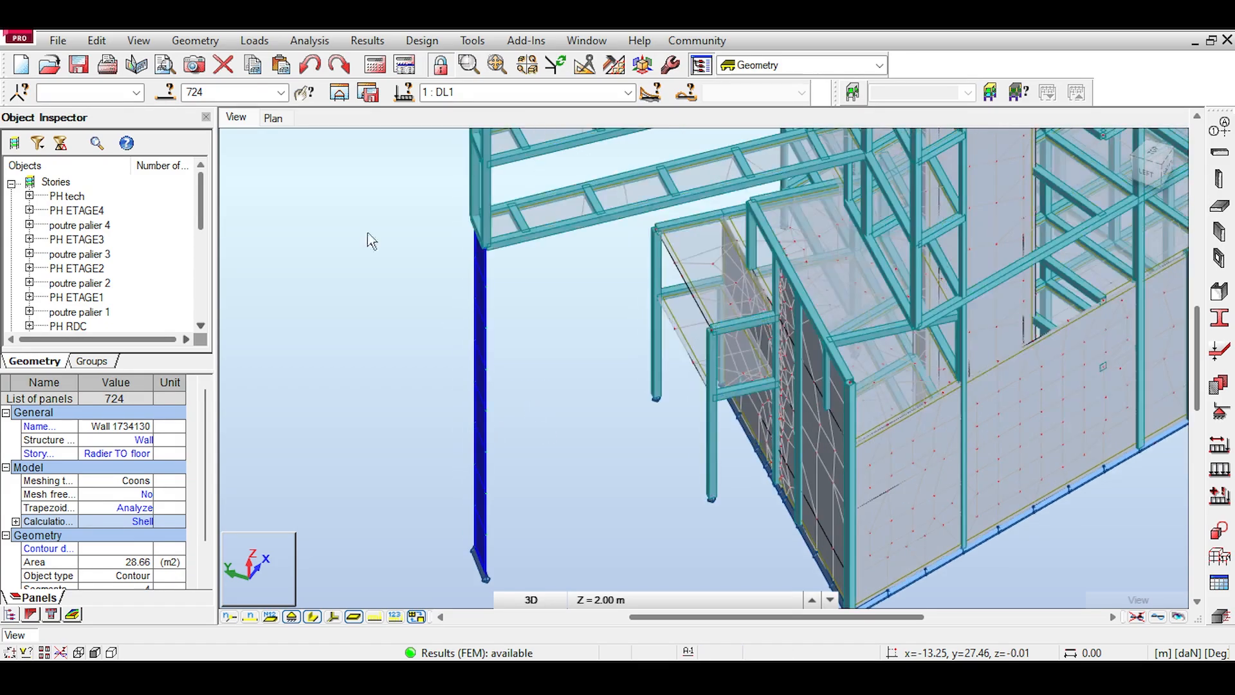
left_click(195, 40)
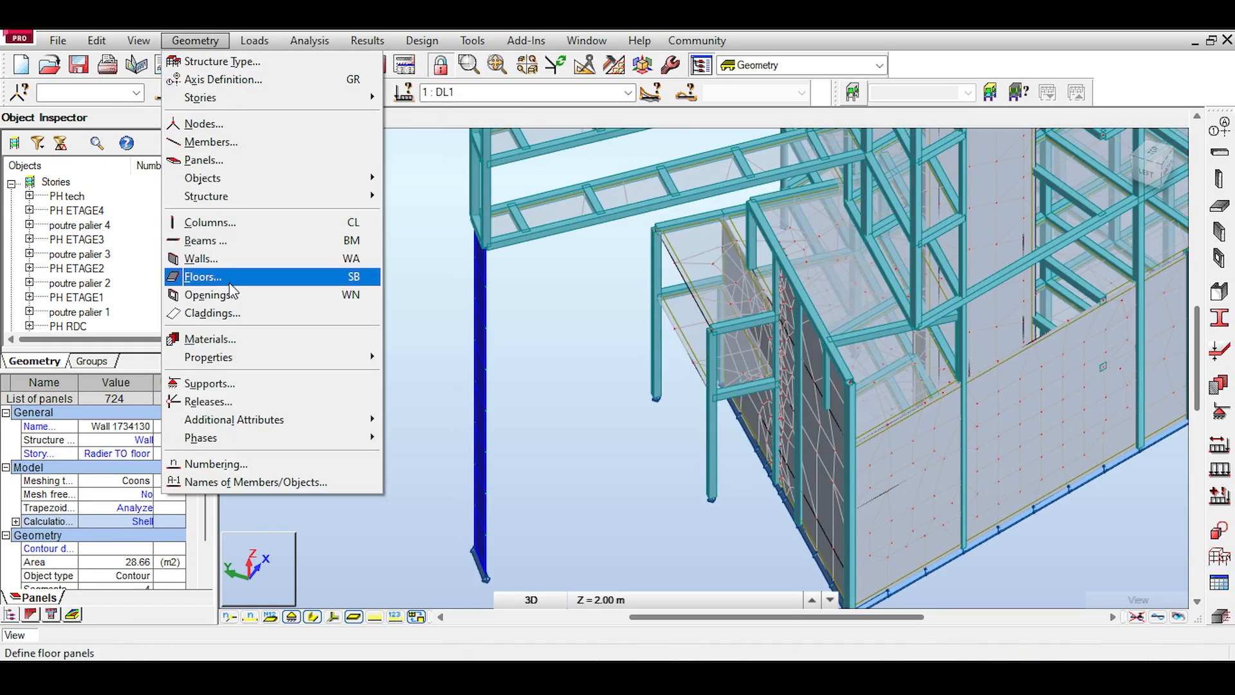
left_click(421, 40)
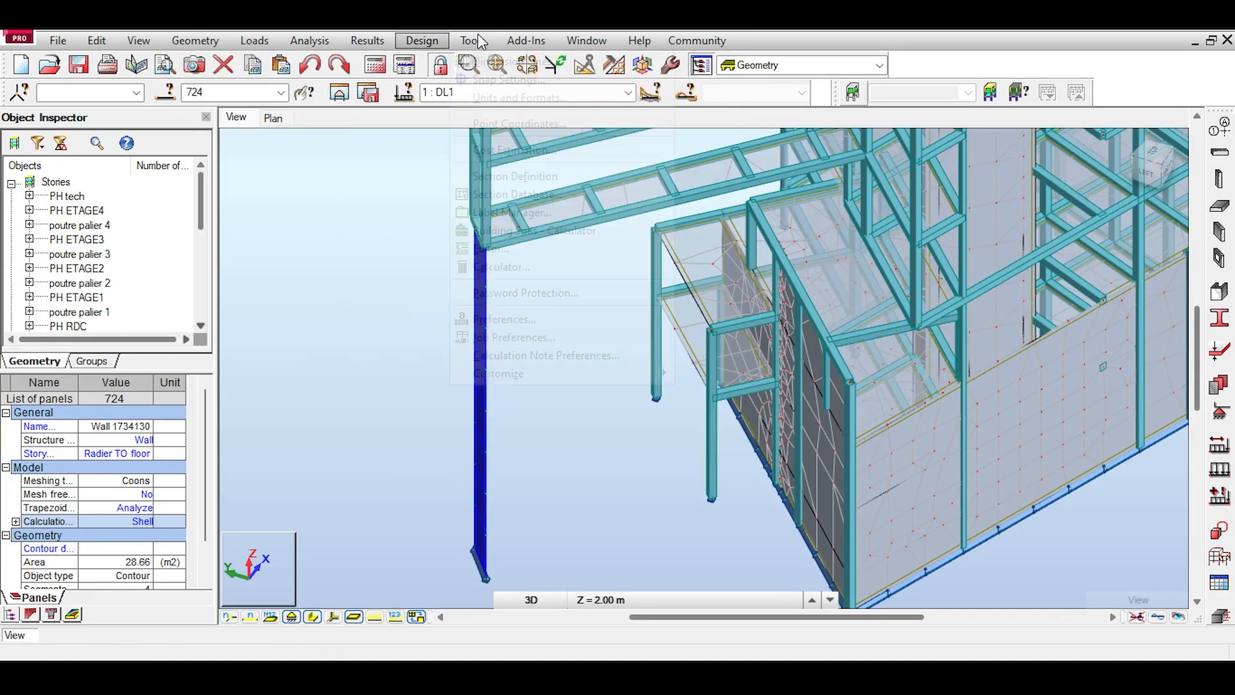
left_click(472, 40)
left_click(489, 64)
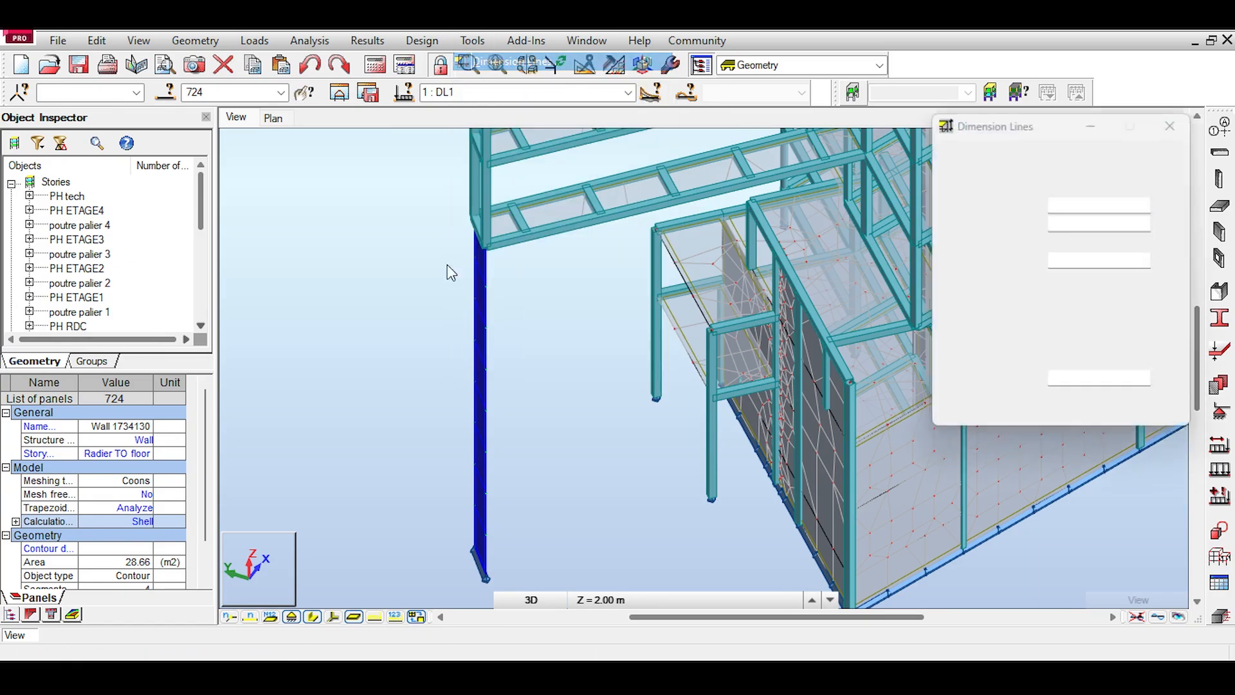
left_click(487, 247)
middle_click_drag(487, 434, 487, 335)
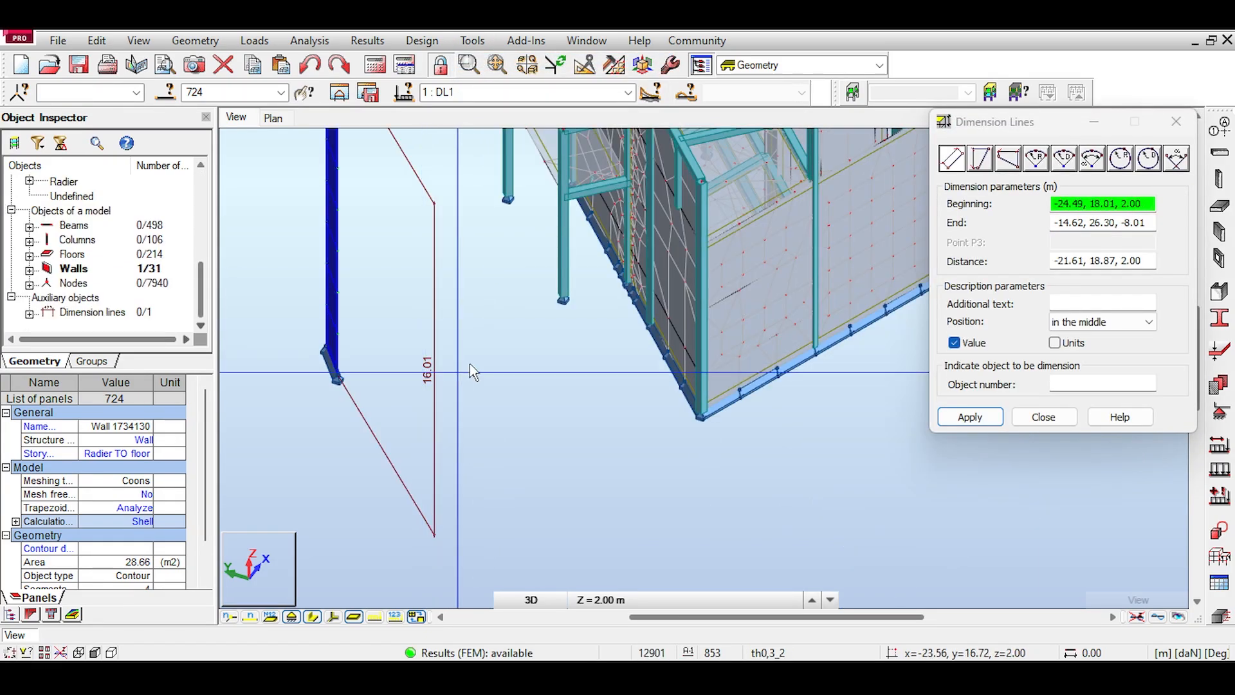
left_click(1017, 418)
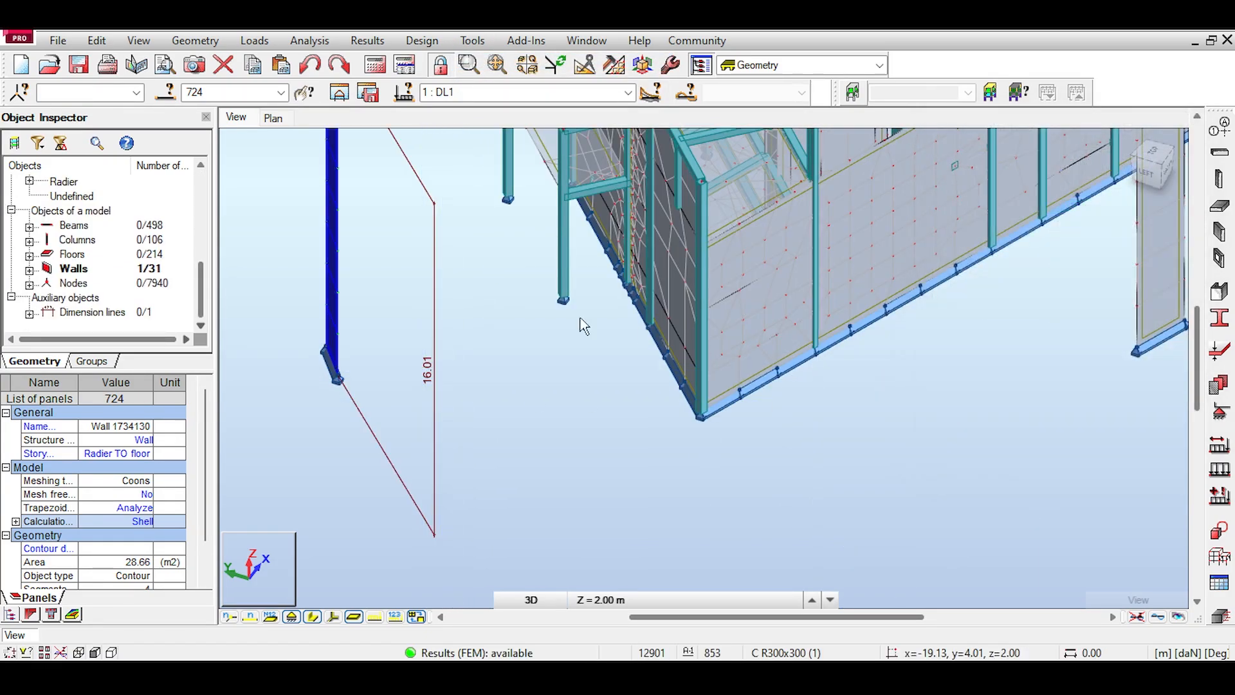
Step: Clear the panel selection and examine the dimensioned wall panel together with the projecting frame resting on it
scroll(303, 262, "up", 4)
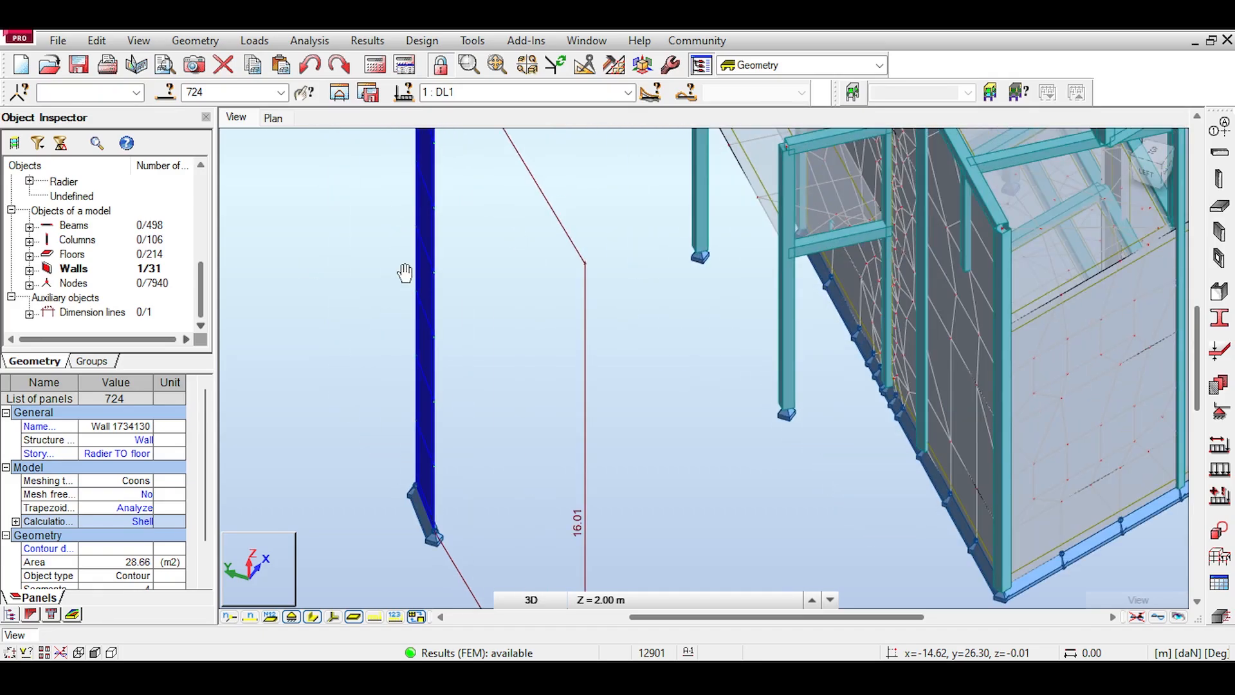
middle_click_drag(405, 272, 433, 352)
scroll(433, 352, "down", 3)
middle_click_drag(519, 247, 470, 260)
left_click(476, 290)
scroll(474, 295, "down", 2)
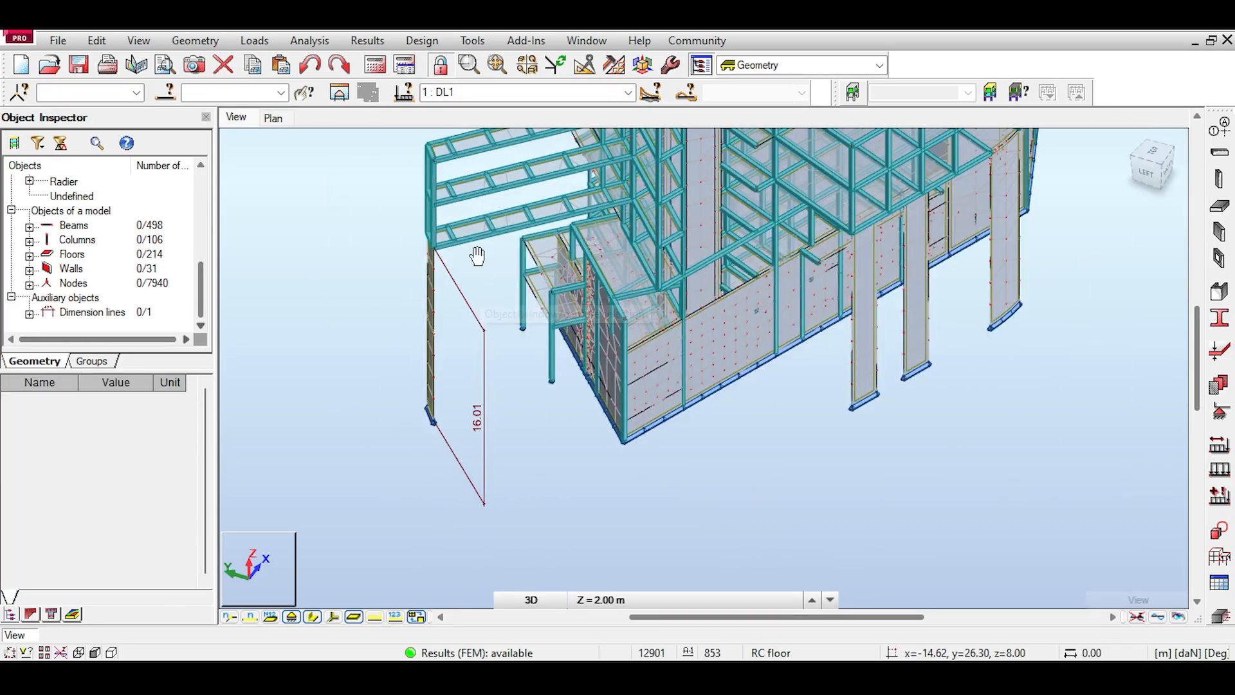
middle_click_drag(477, 255, 462, 268)
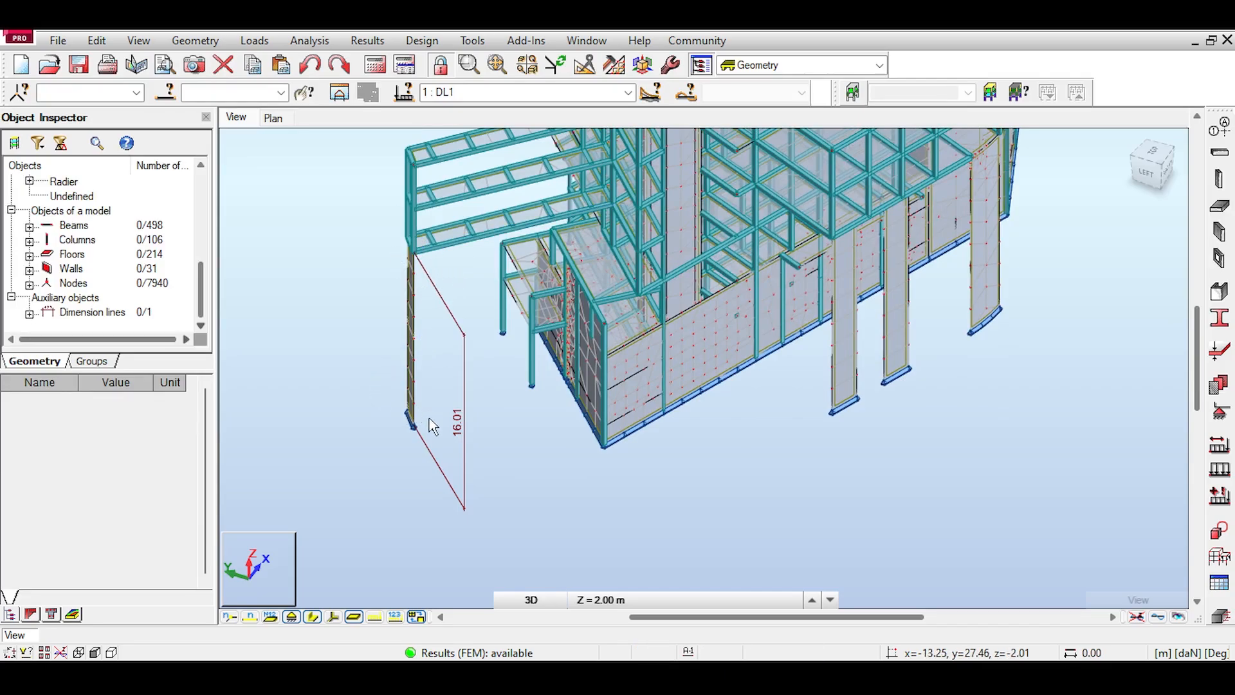
middle_click_drag(413, 236, 417, 343)
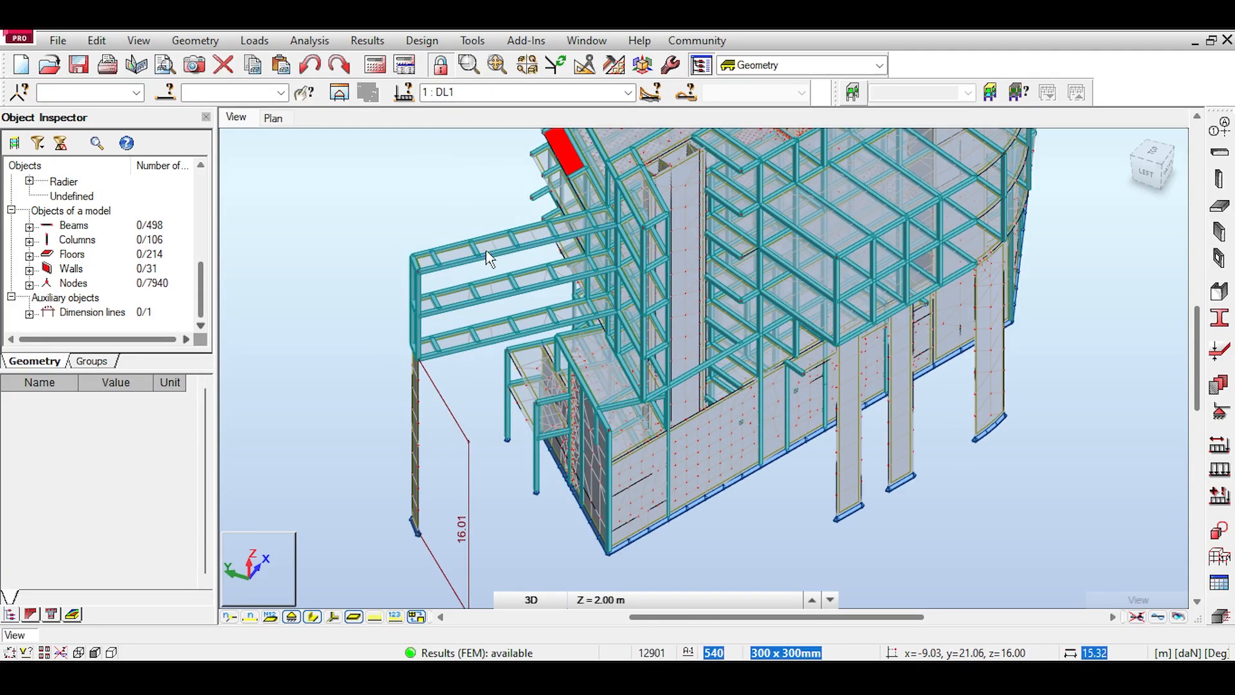
middle_click_drag(436, 286, 402, 294)
scroll(358, 399, "up", 2)
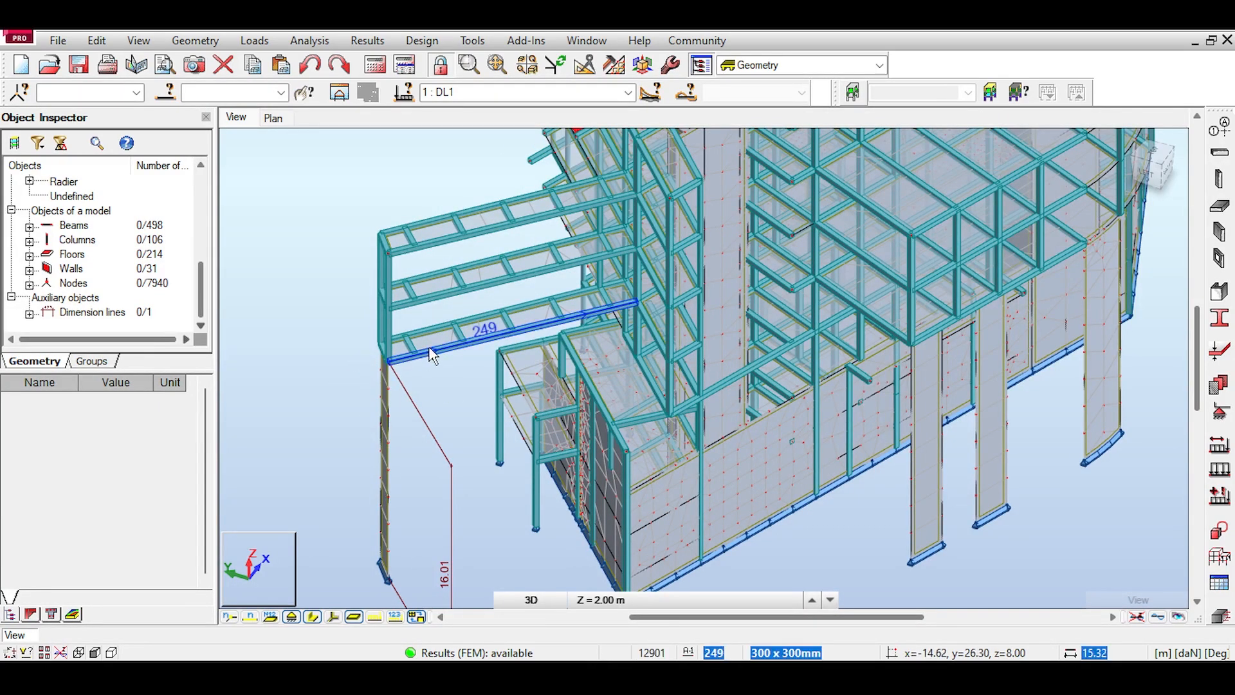
Step: Examine the base walls, the wall piers and the projecting frame from several sides of the building
scroll(428, 350, "down", 2)
middle_click_drag(862, 371, 772, 405)
scroll(772, 405, "up", 1)
left_click(1147, 172)
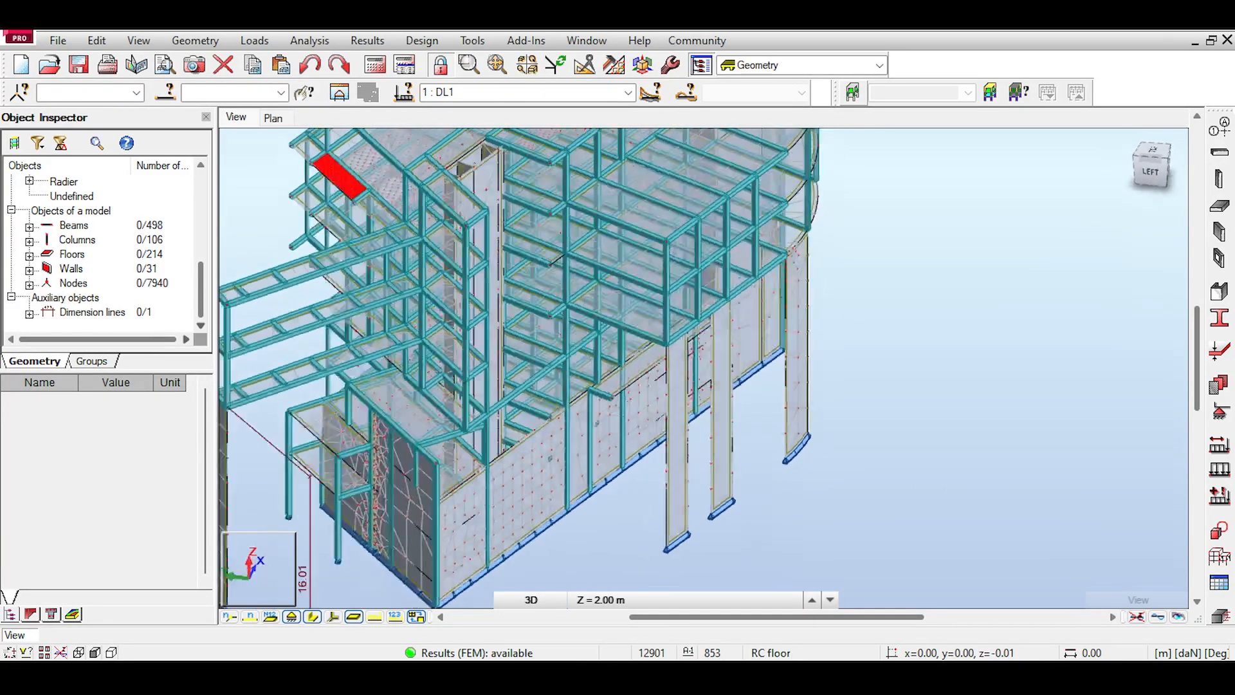
middle_click_drag(444, 366, 666, 421, "shift")
scroll(516, 431, "down", 2)
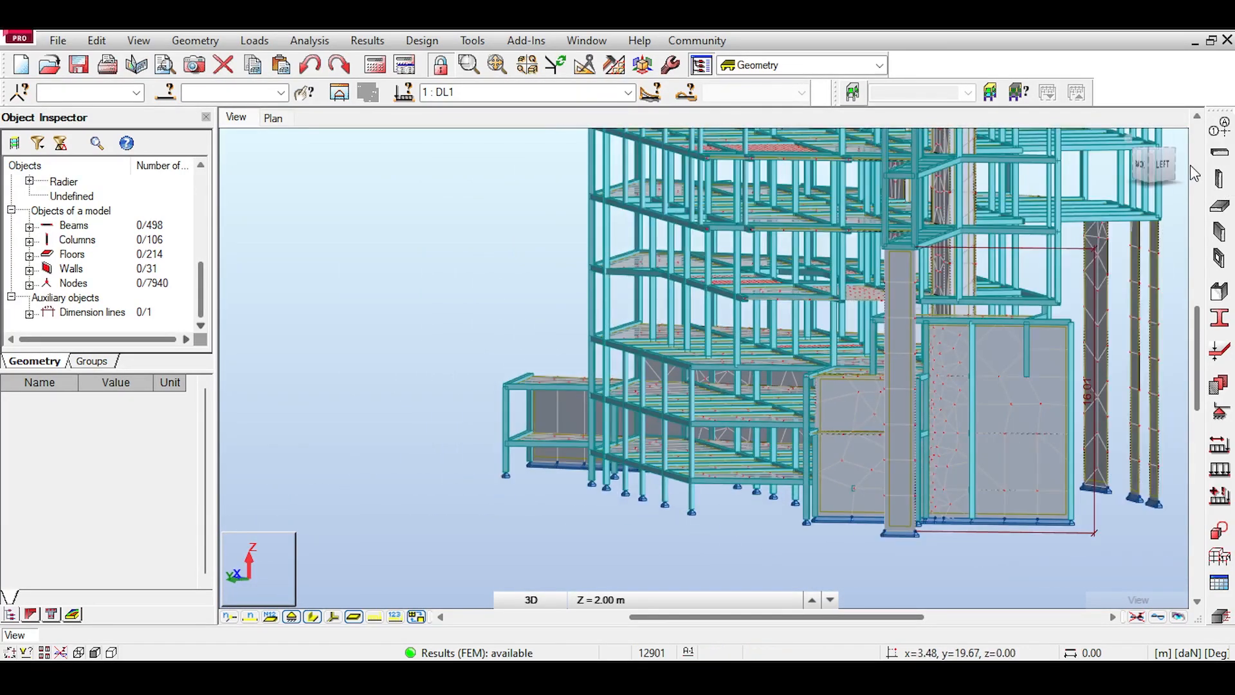
left_click(1172, 166)
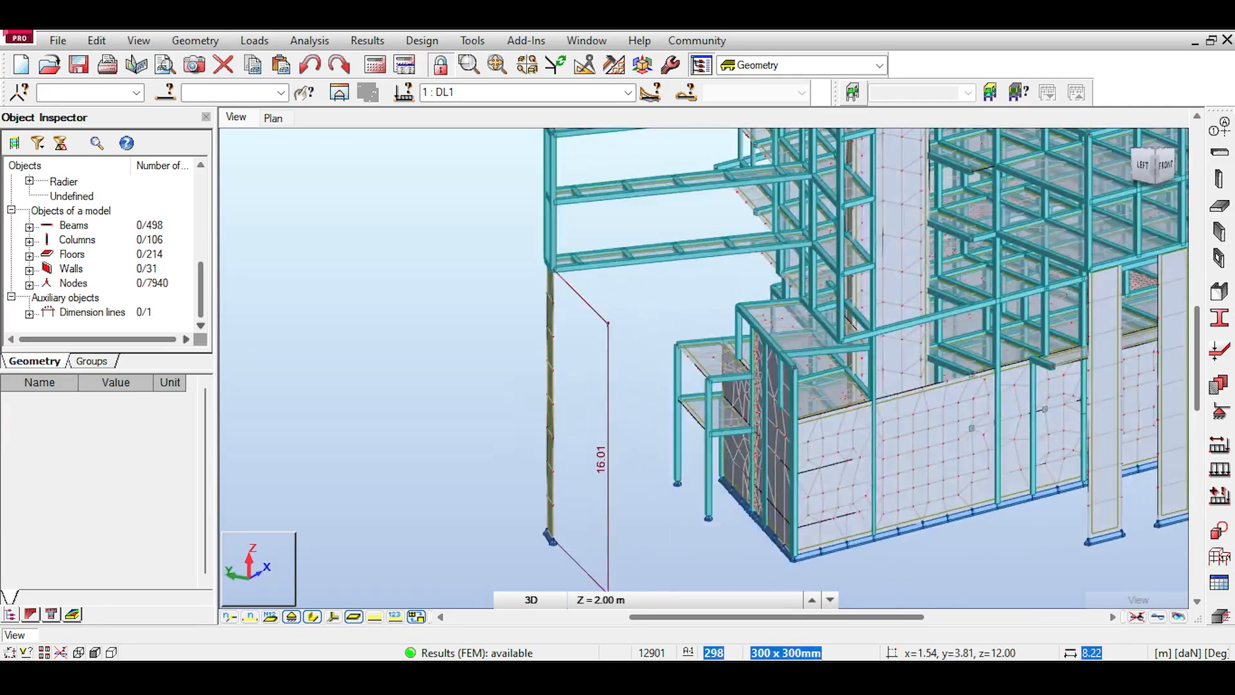
scroll(778, 386, "up", 5)
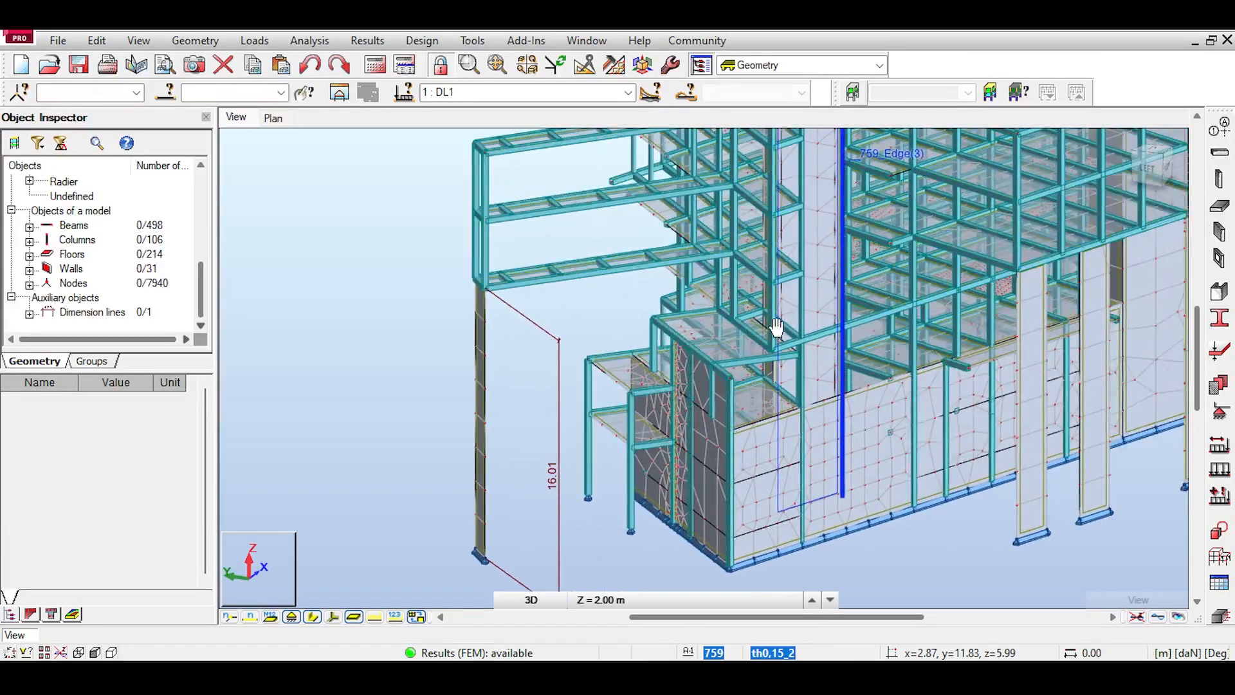
scroll(779, 384, "up", 2)
Step: Examine beam 181, which crosses in front of the tall core wall, and its connection to the column at its end
left_click_drag(1163, 188, 1143, 160)
middle_click_drag(647, 220, 605, 286)
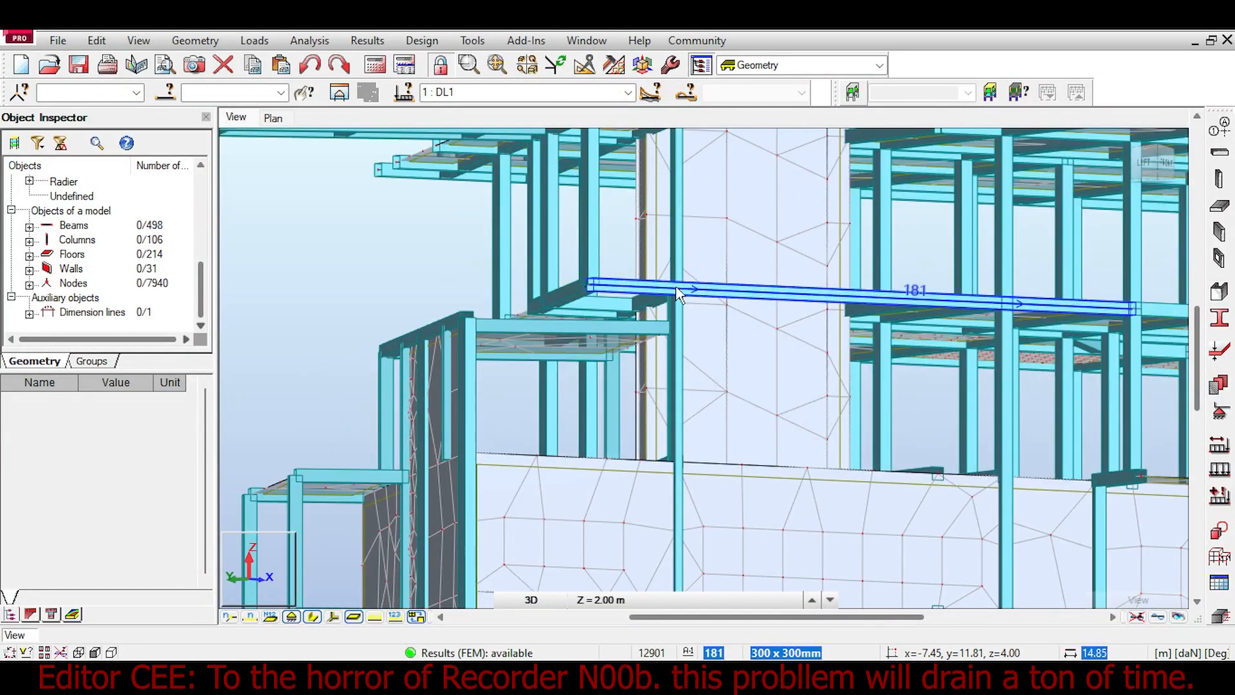
left_click_drag(1157, 171, 1152, 166)
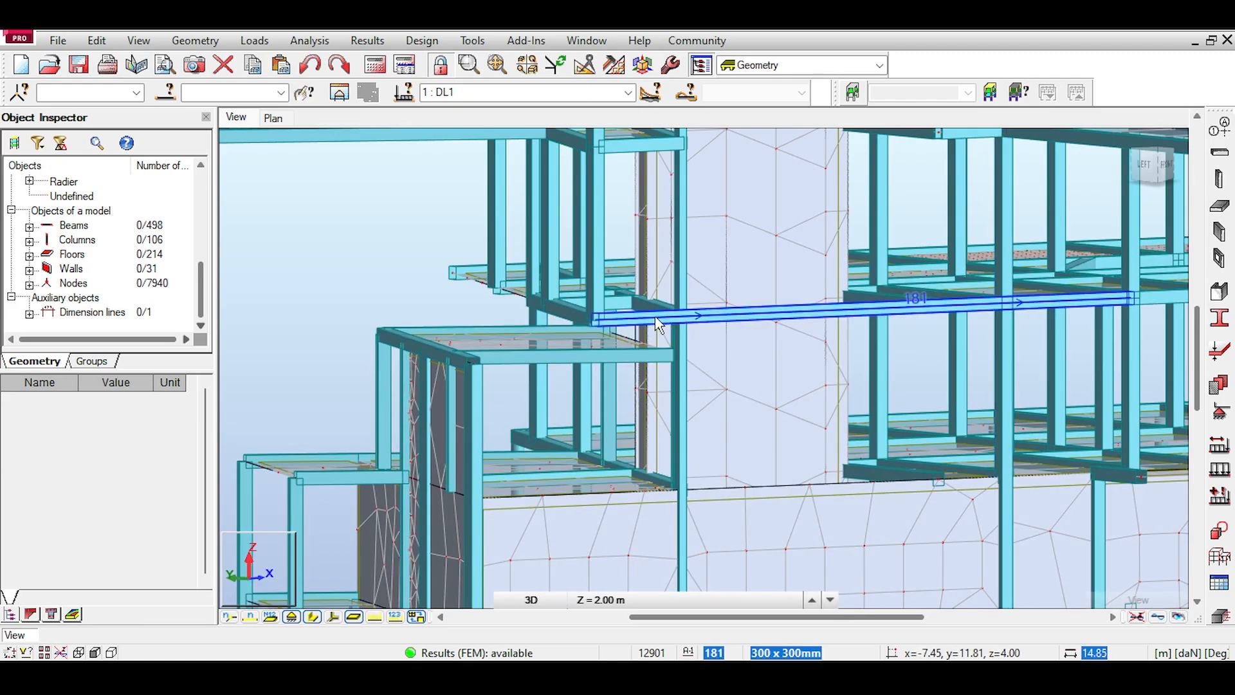
middle_click_drag(674, 320, 642, 399)
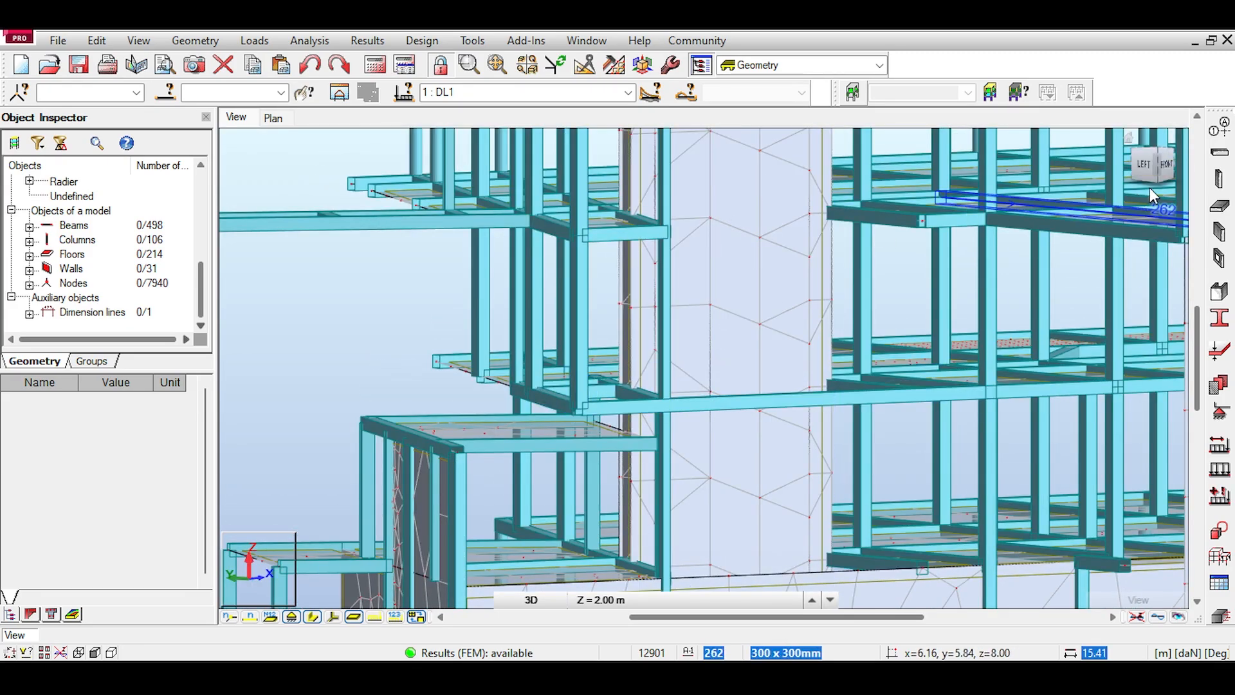
left_click_drag(1161, 176, 1161, 197)
scroll(888, 257, "down", 4)
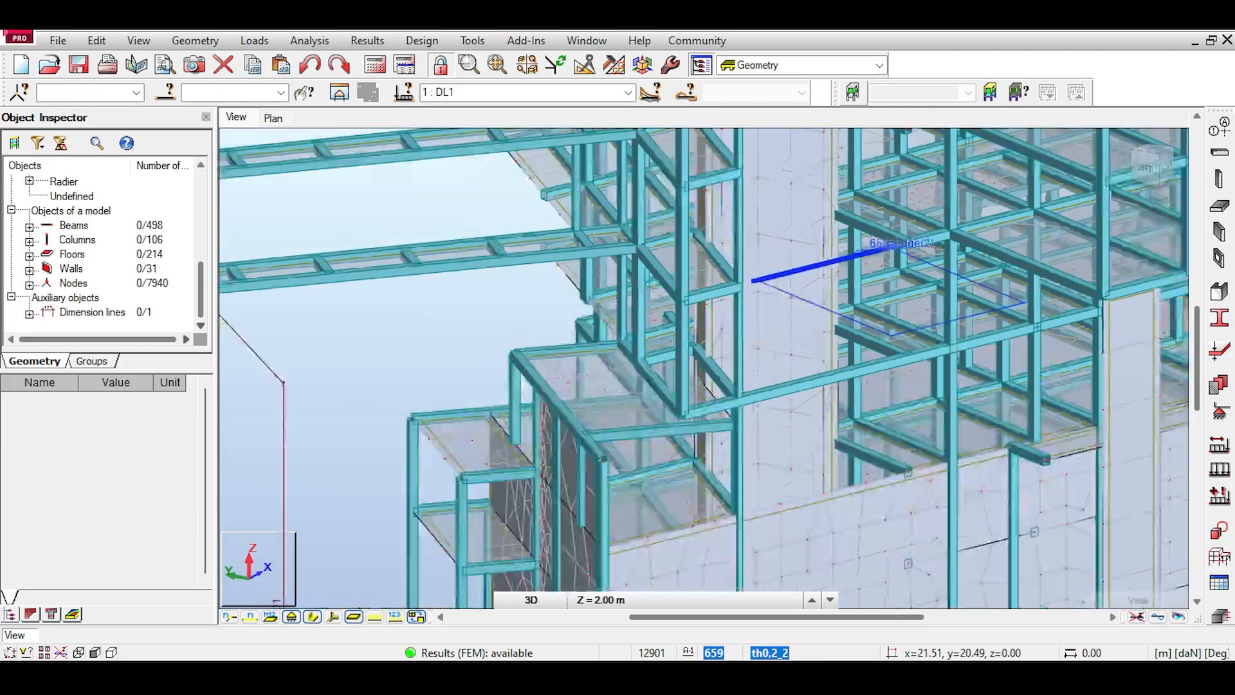
scroll(830, 238, "up", 3)
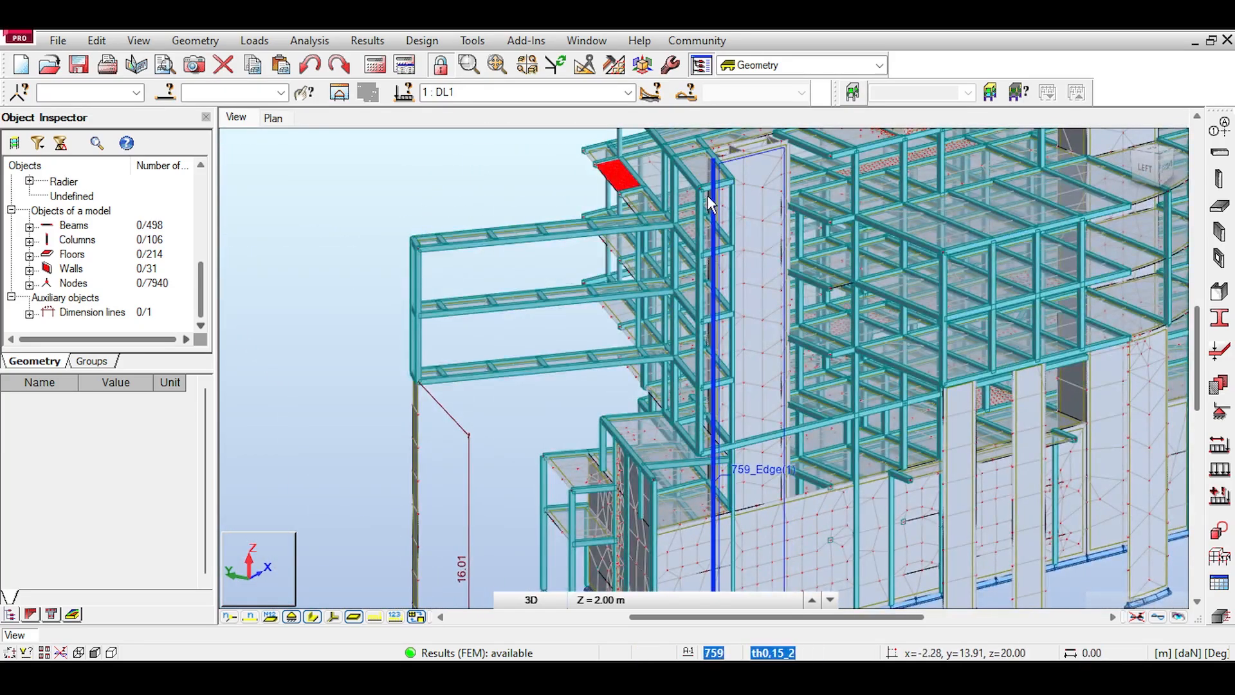
scroll(714, 476, "up", 2)
scroll(712, 470, "up", 3)
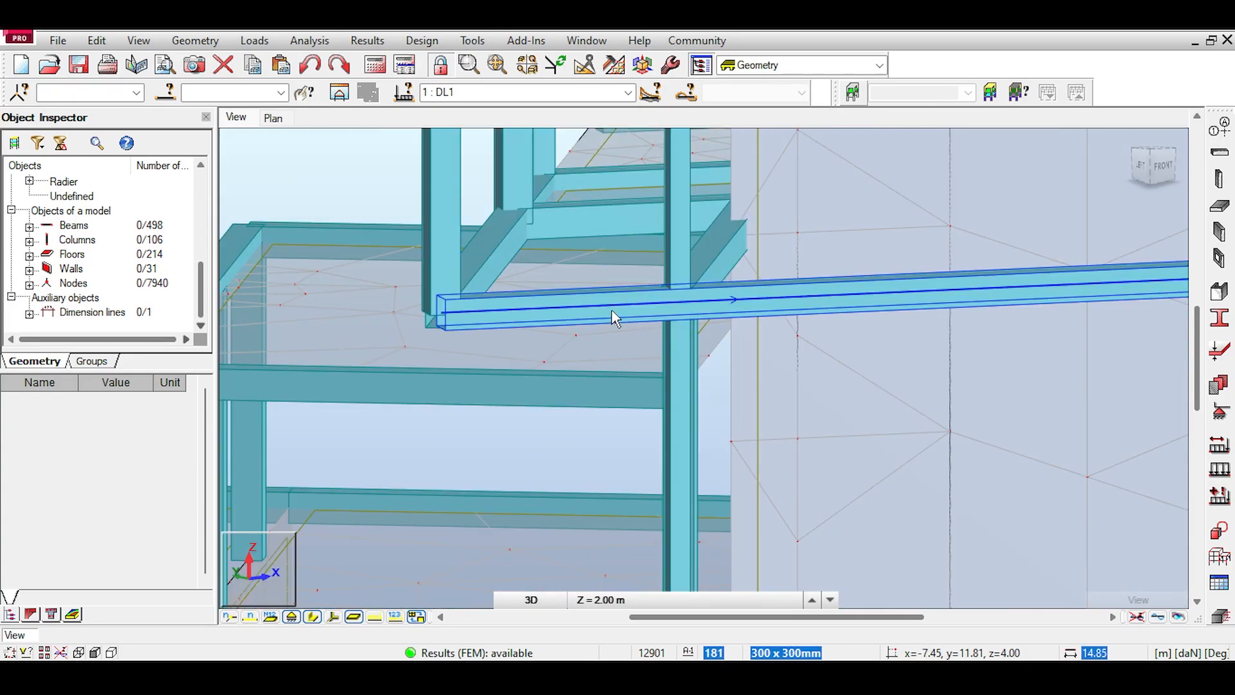
scroll(615, 315, "up", 2)
scroll(614, 315, "down", 1)
scroll(571, 342, "up", 4)
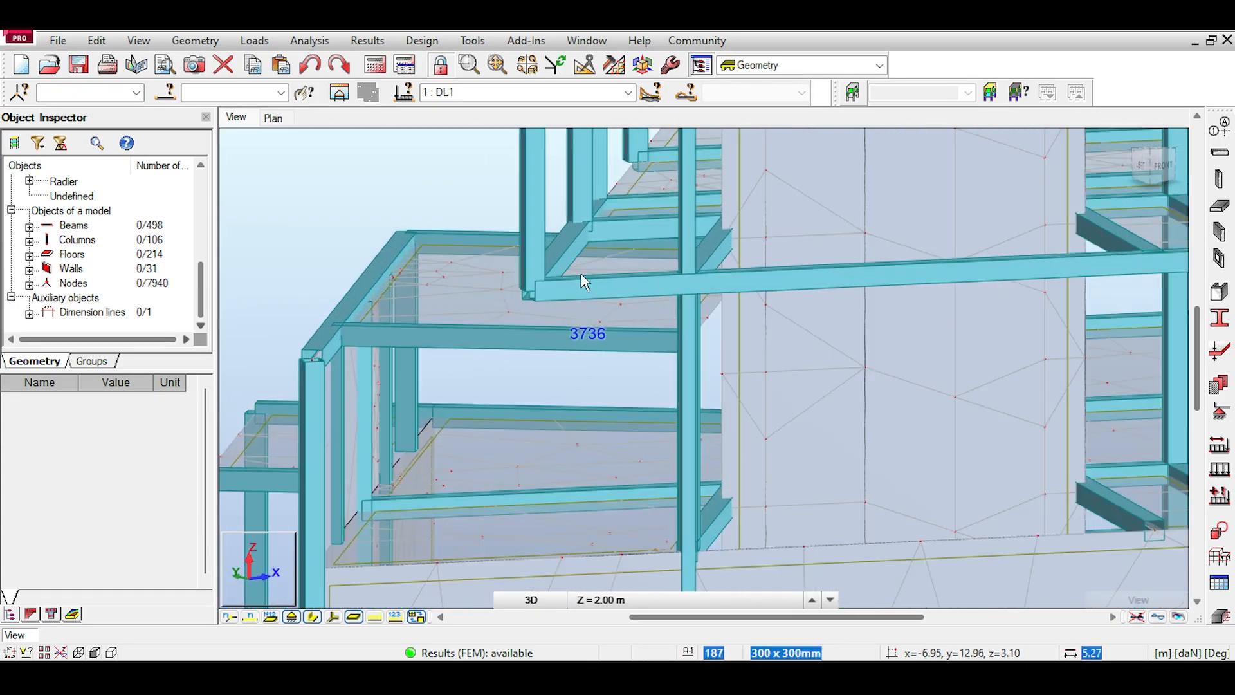
left_click(476, 41)
left_click(489, 61)
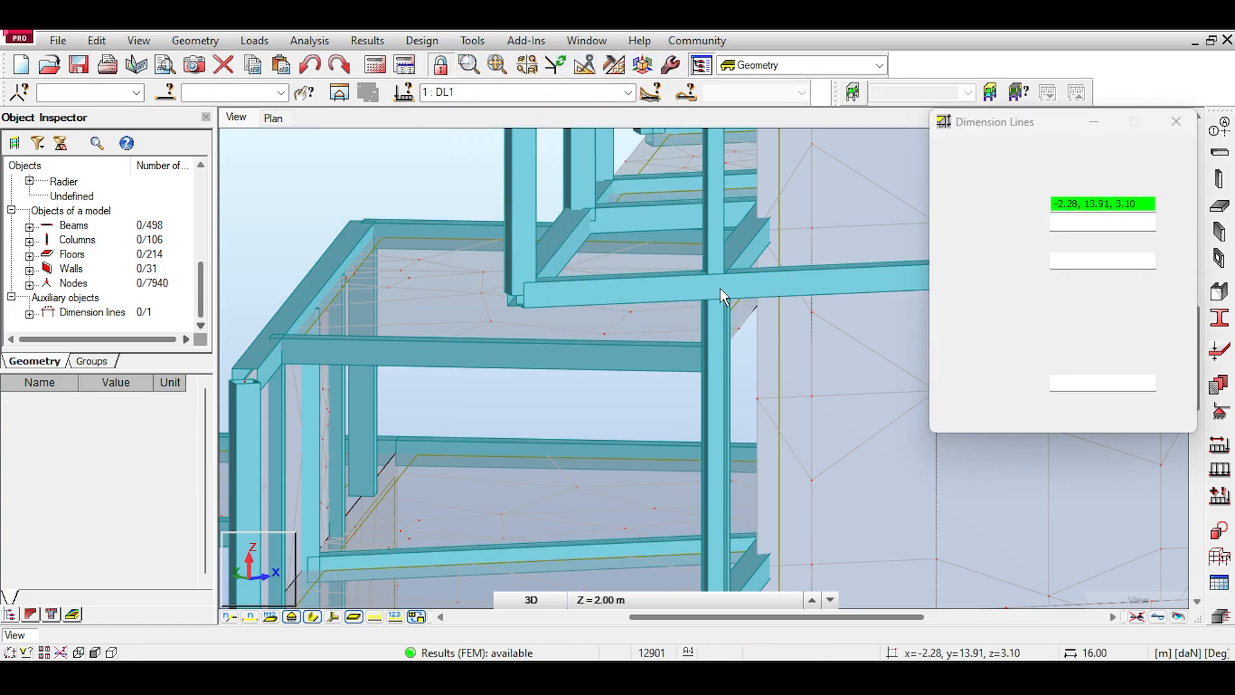
left_click_drag(1056, 125, 1140, 201)
middle_click_drag(758, 305, 946, 322, "shift")
middle_click_drag(882, 363, 561, 369)
left_click(781, 361)
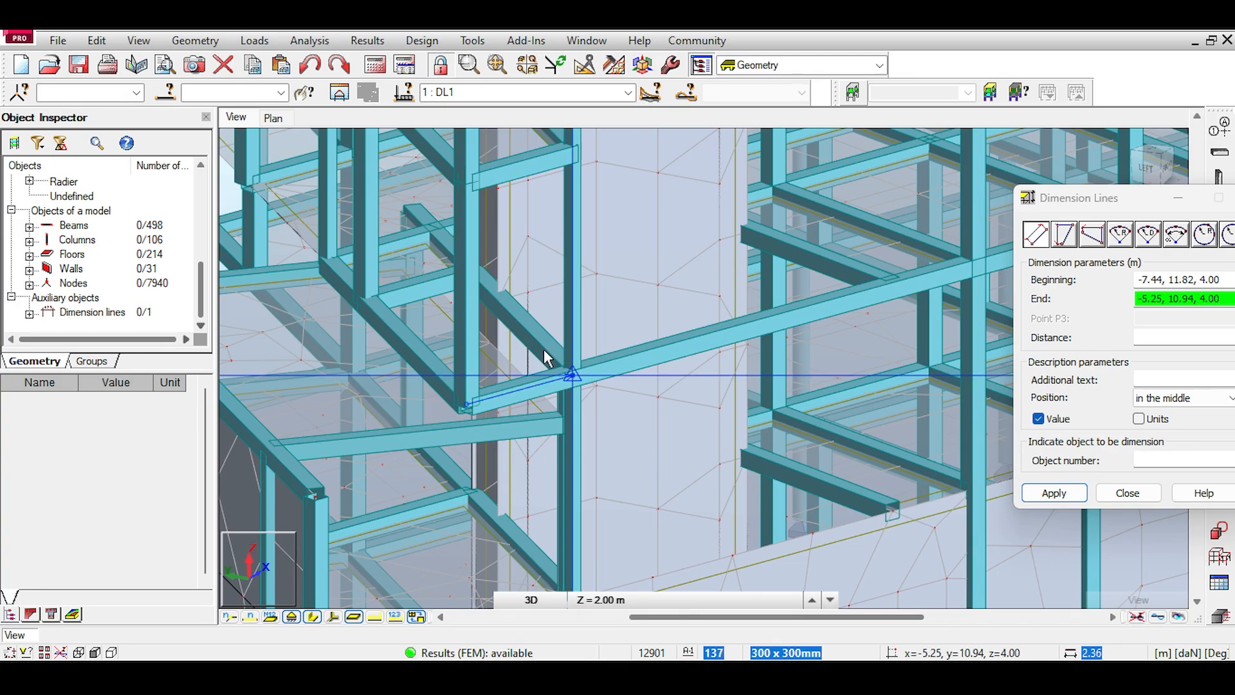
left_click(1128, 493)
Step: Add a dimension line beside the core wall from point -3.44, 15.82, 4.00 to point -2.05, 14.14, 4.00
left_click(421, 40)
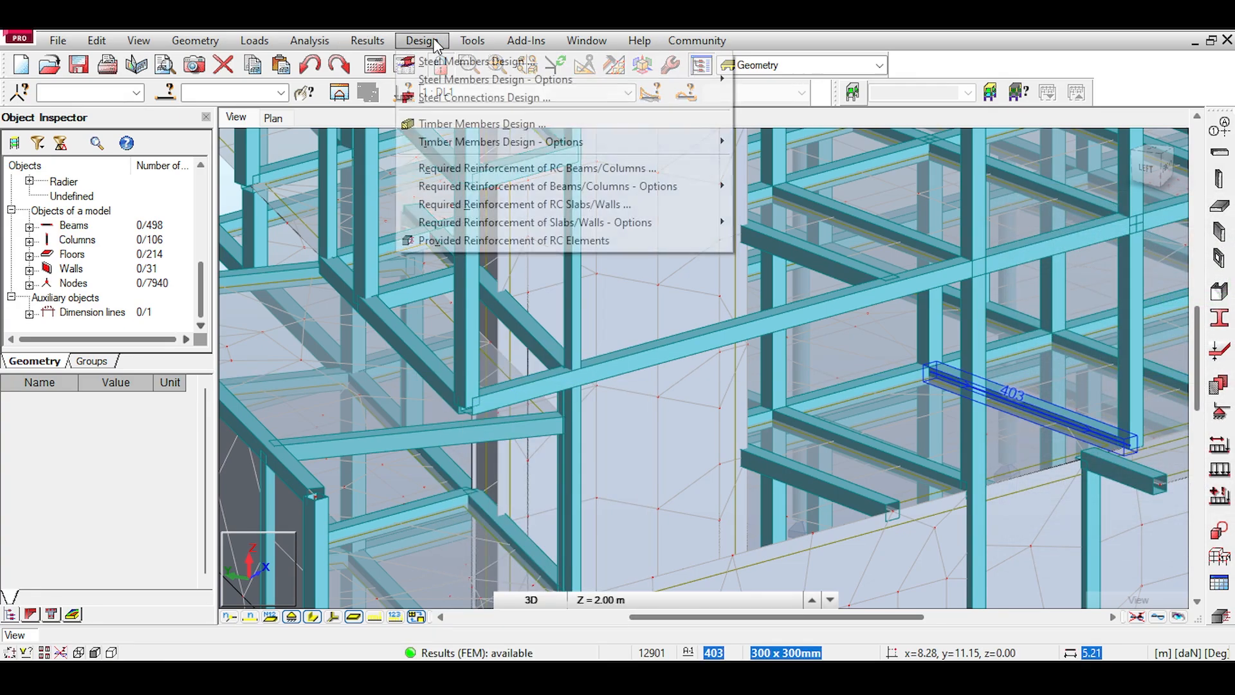
left_click(511, 60)
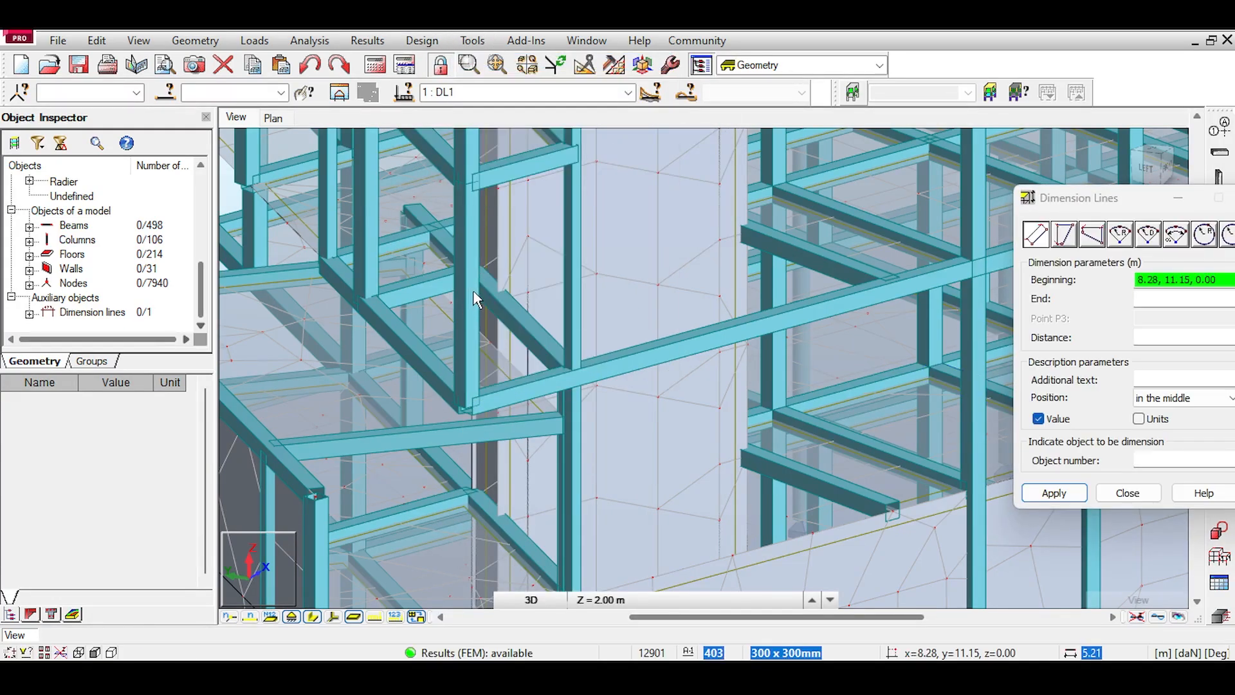
left_click(365, 303)
scroll(468, 269, "up", 4)
left_click(561, 379)
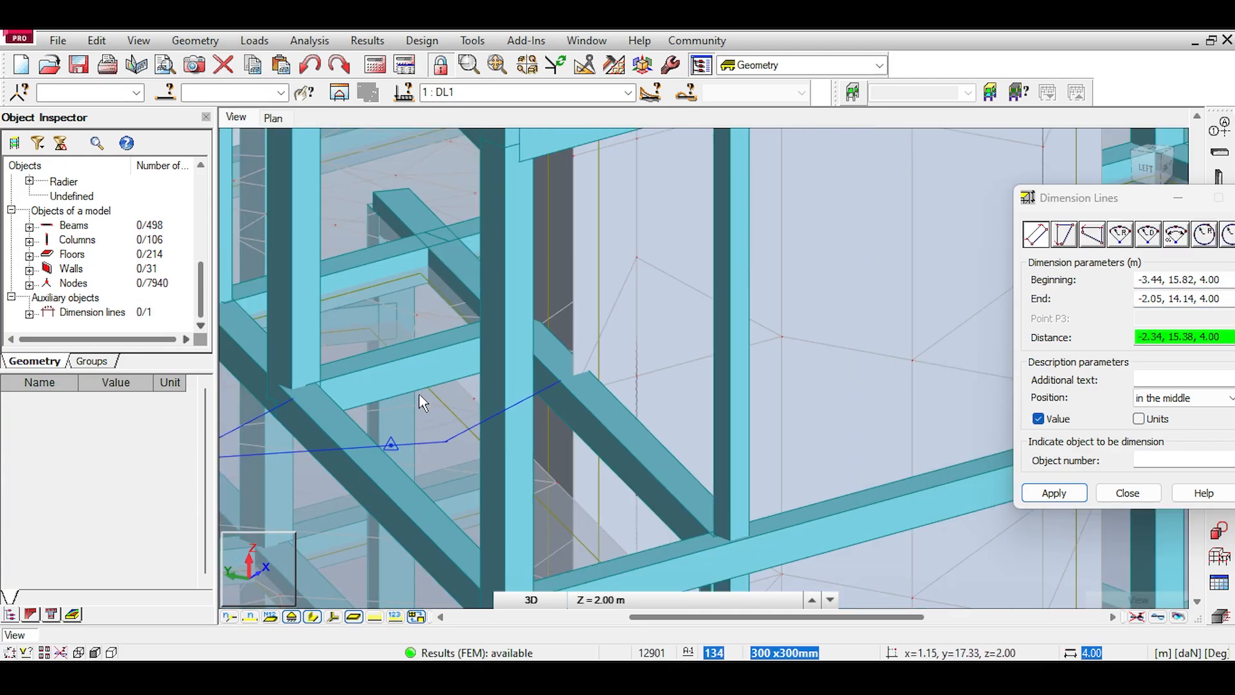
left_click(413, 365)
scroll(415, 365, "down", 3)
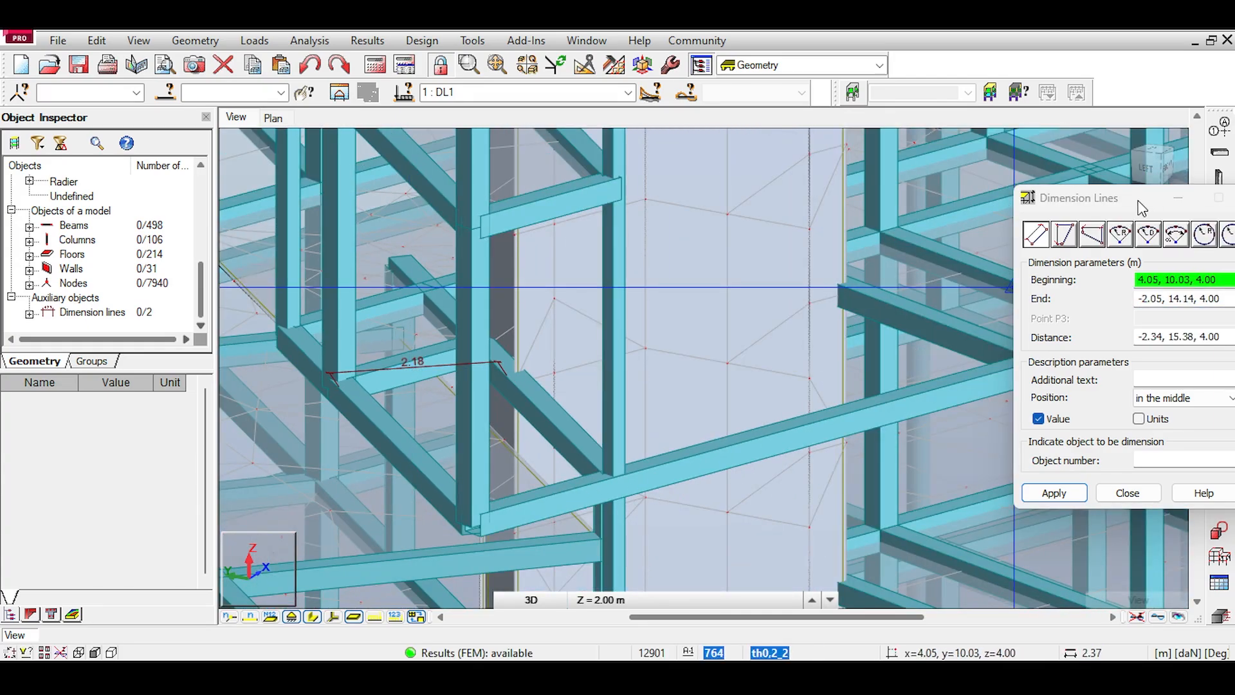
left_click_drag(1137, 200, 899, 223)
left_click(1023, 223)
Step: Examine the beams and columns around the new dimension beside the core wall from the front and left sides
left_click_drag(1130, 151, 1111, 159)
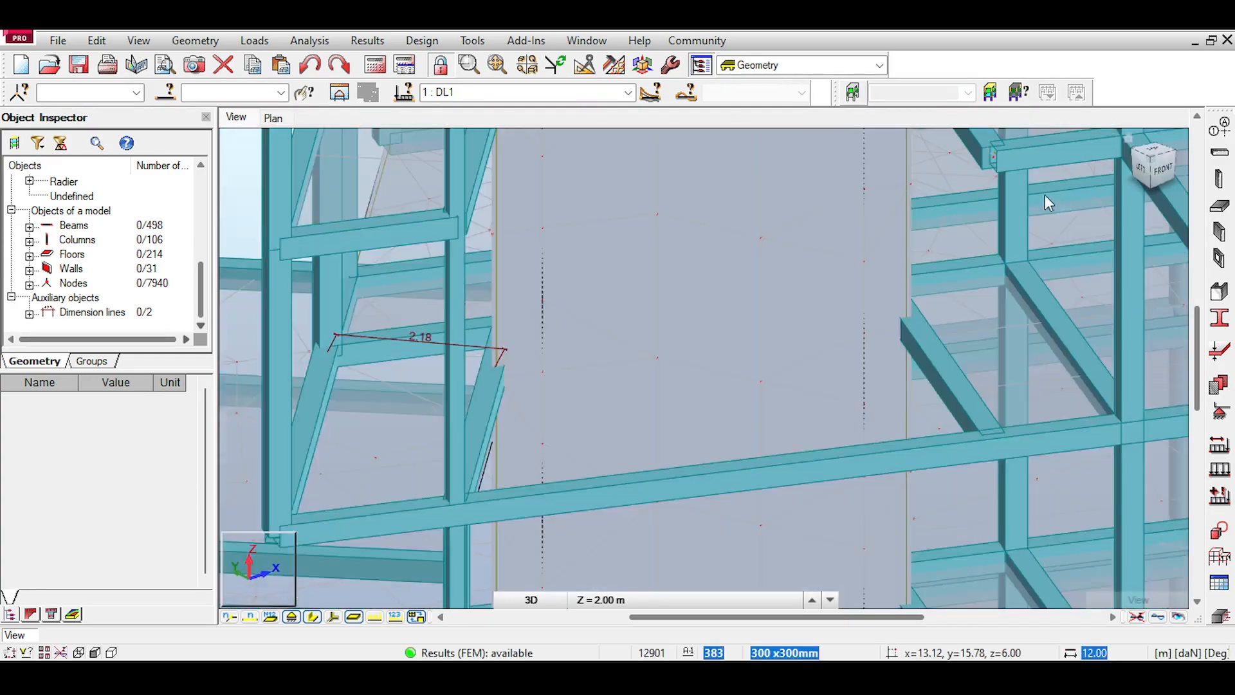
scroll(933, 247, "down", 3)
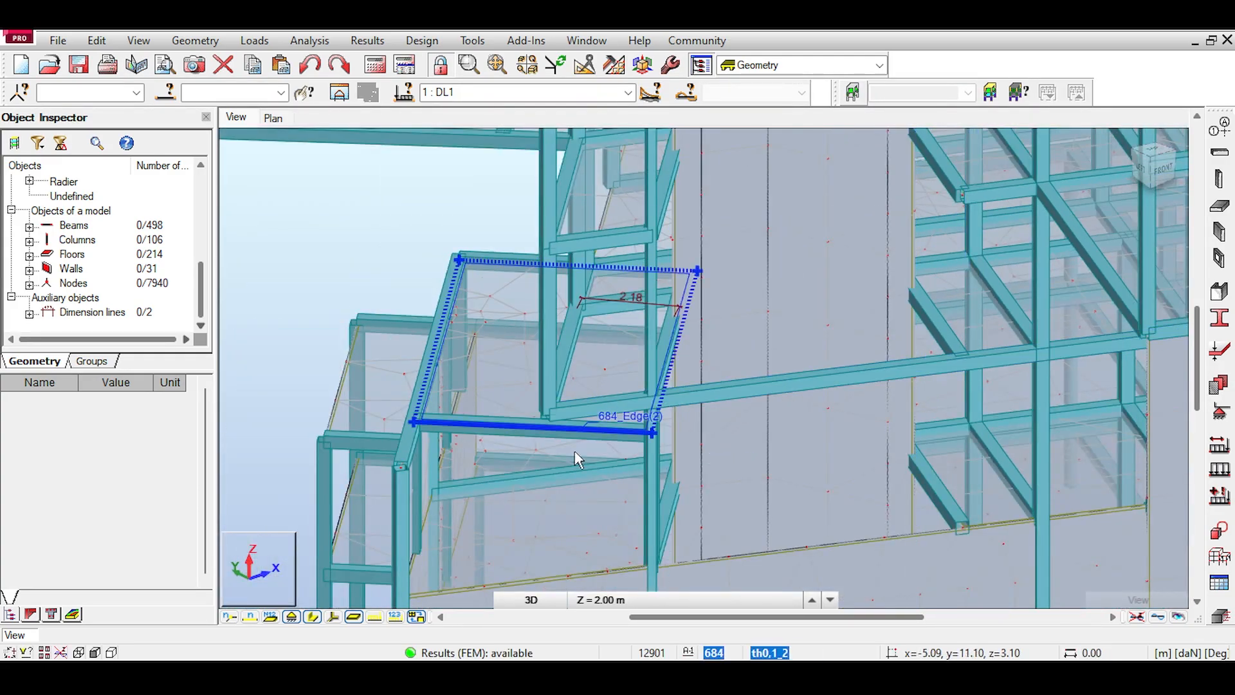
scroll(574, 453, "up", 3)
scroll(546, 335, "down", 6)
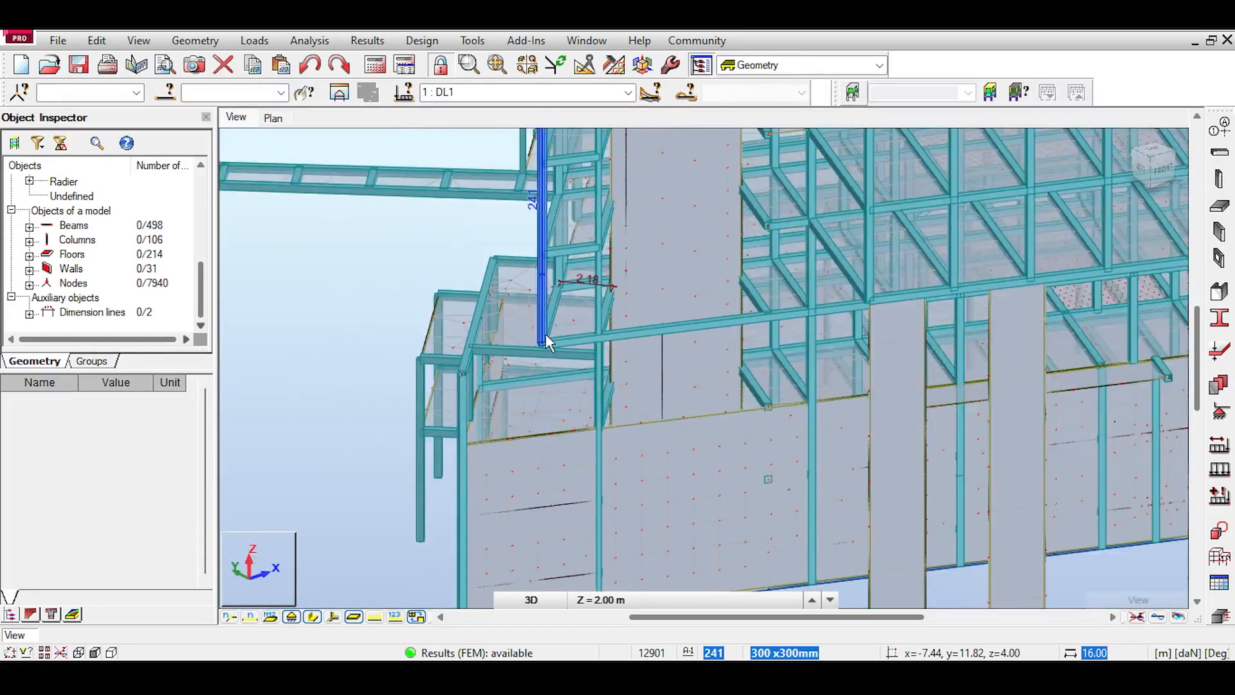
scroll(545, 334, "down", 4)
scroll(552, 238, "up", 3)
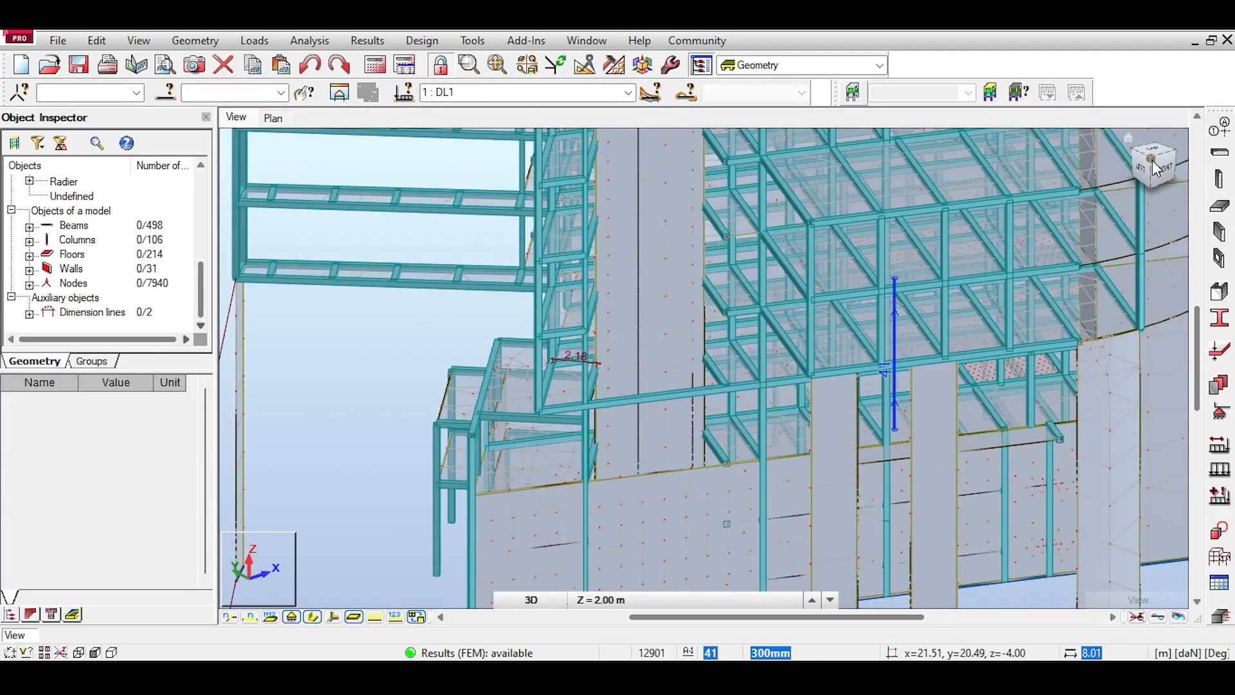
left_click(1156, 169)
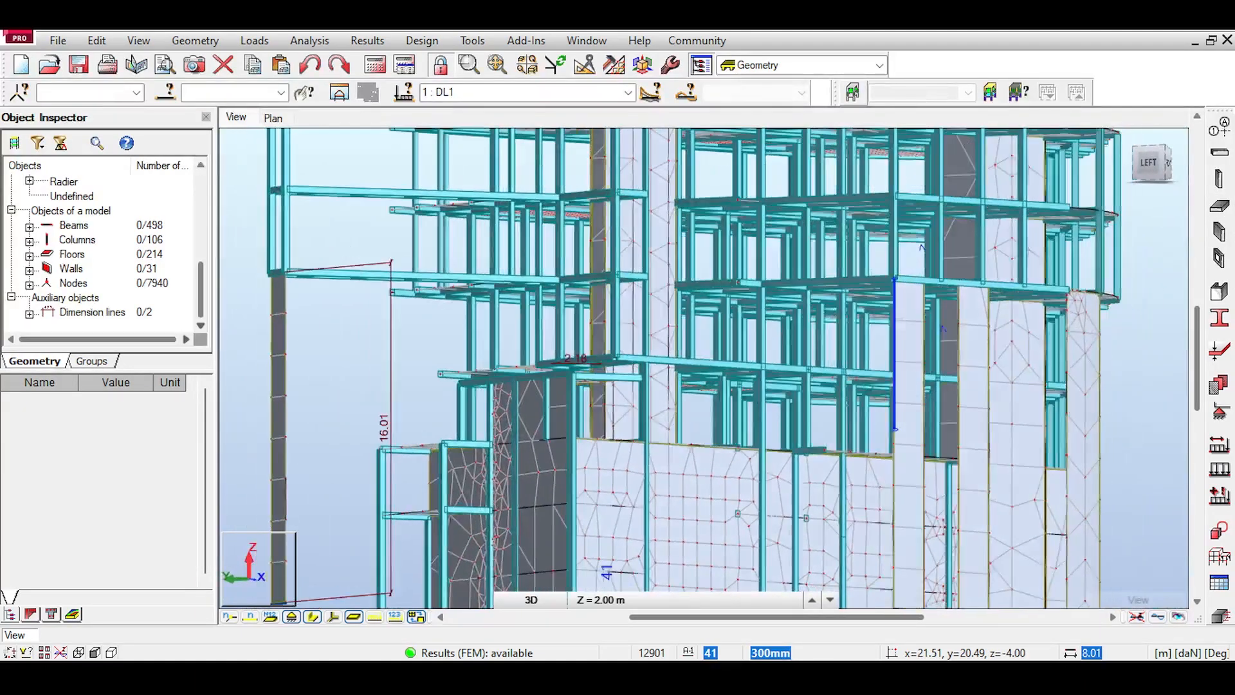
left_click_drag(1155, 167, 1143, 174)
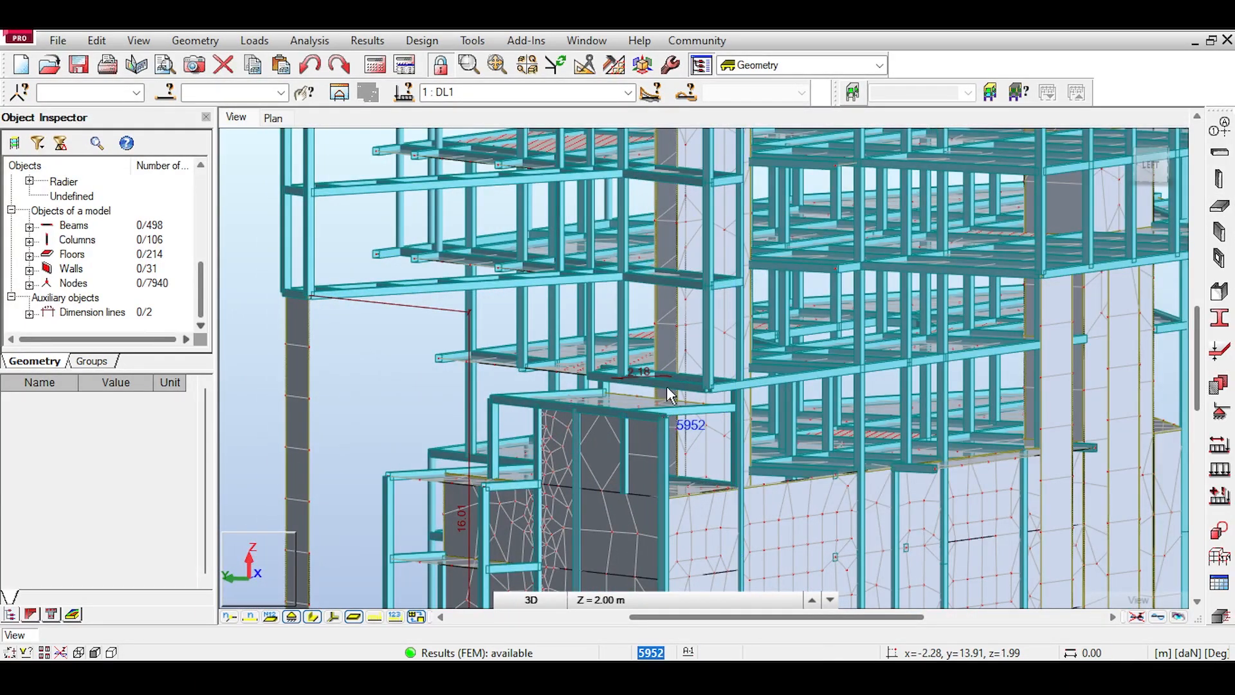
Step: Examine floor panel 680, its free edge and the cantilever beam ends around it at level 4.00 from the left and back
scroll(436, 340, "up", 2)
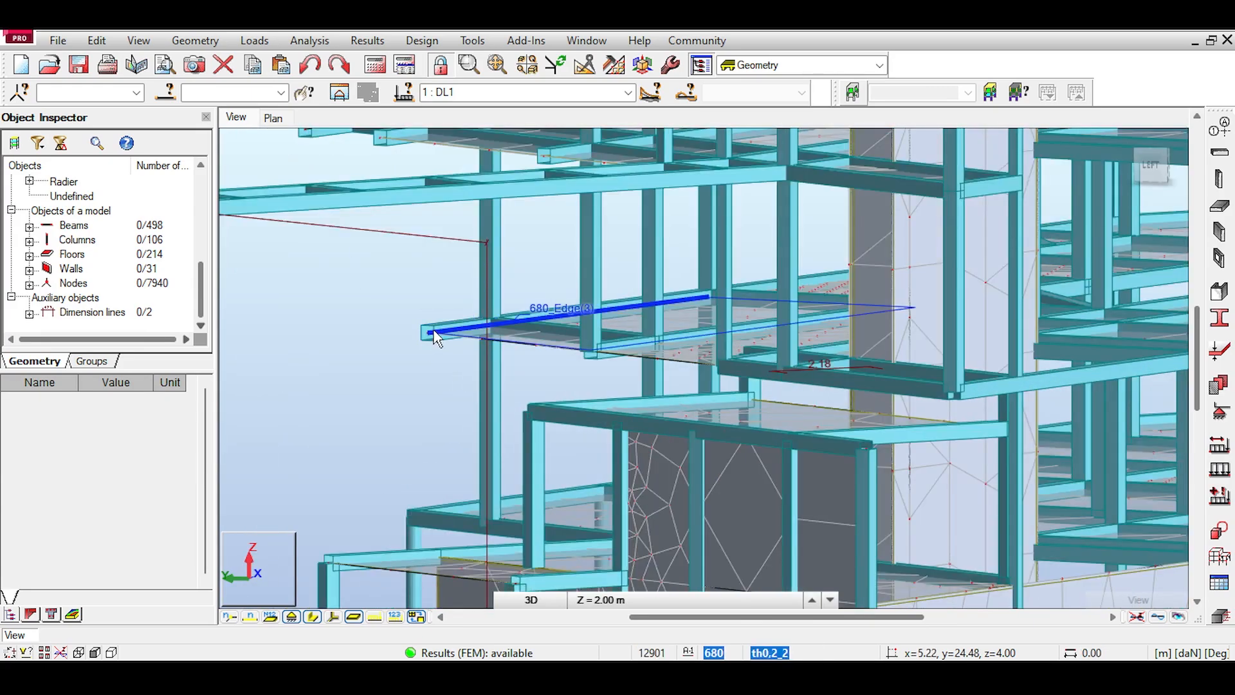
scroll(417, 353, "up", 4)
scroll(441, 305, "down", 3)
middle_click_drag(439, 209, 431, 439)
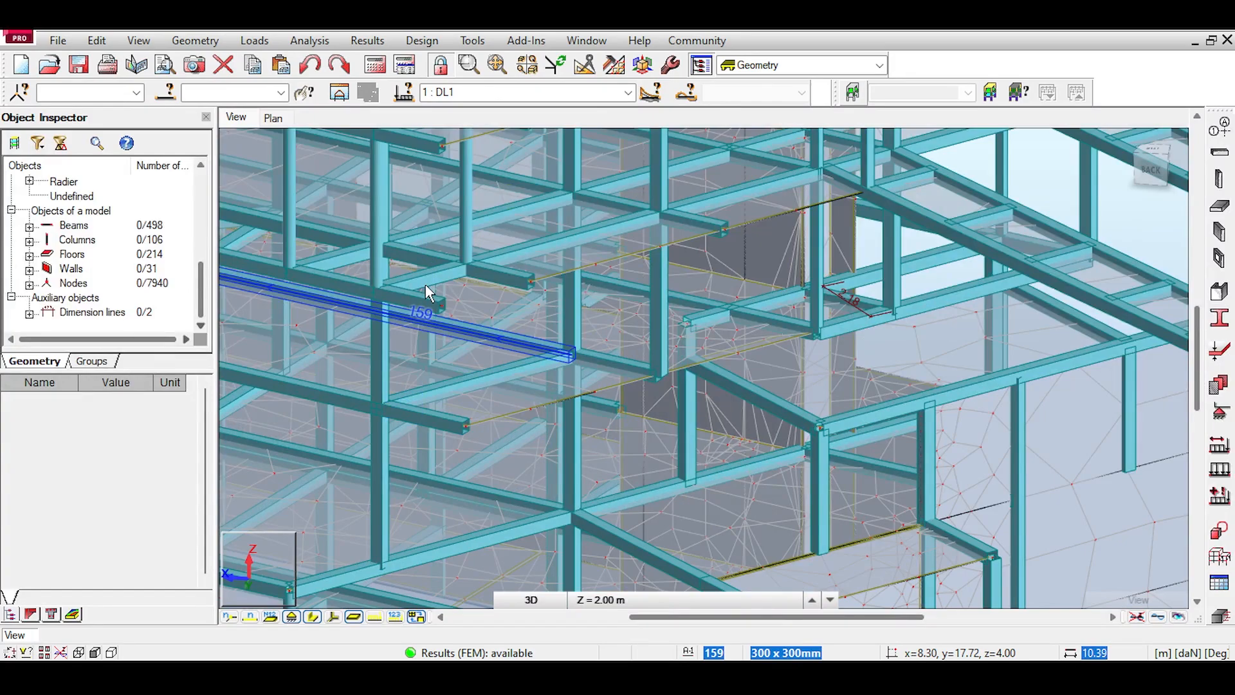
middle_click_drag(509, 284, 520, 309)
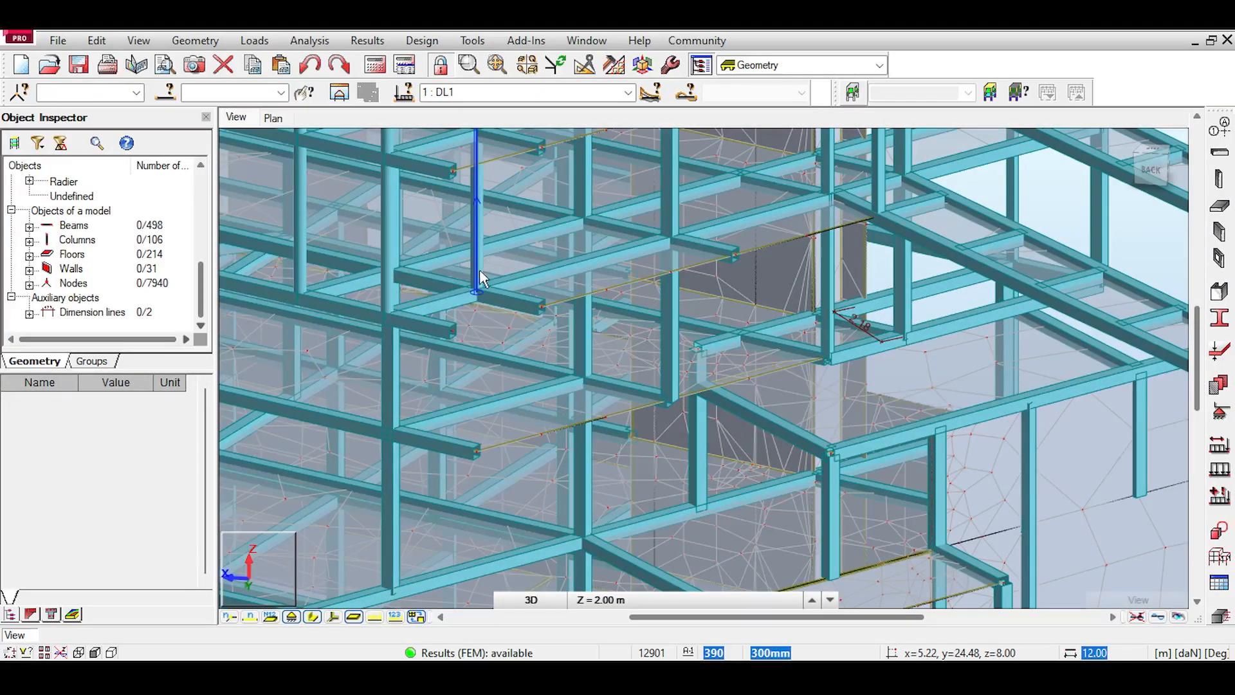
left_click(1153, 169)
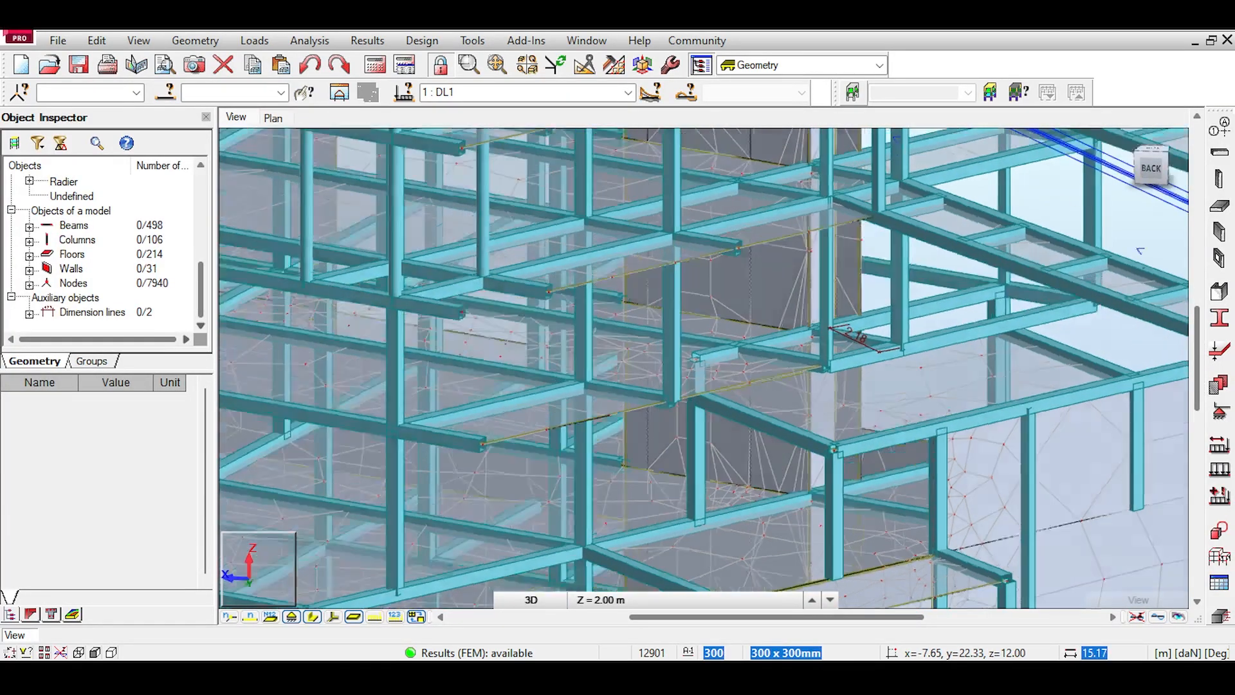
left_click_drag(1152, 169, 1142, 186)
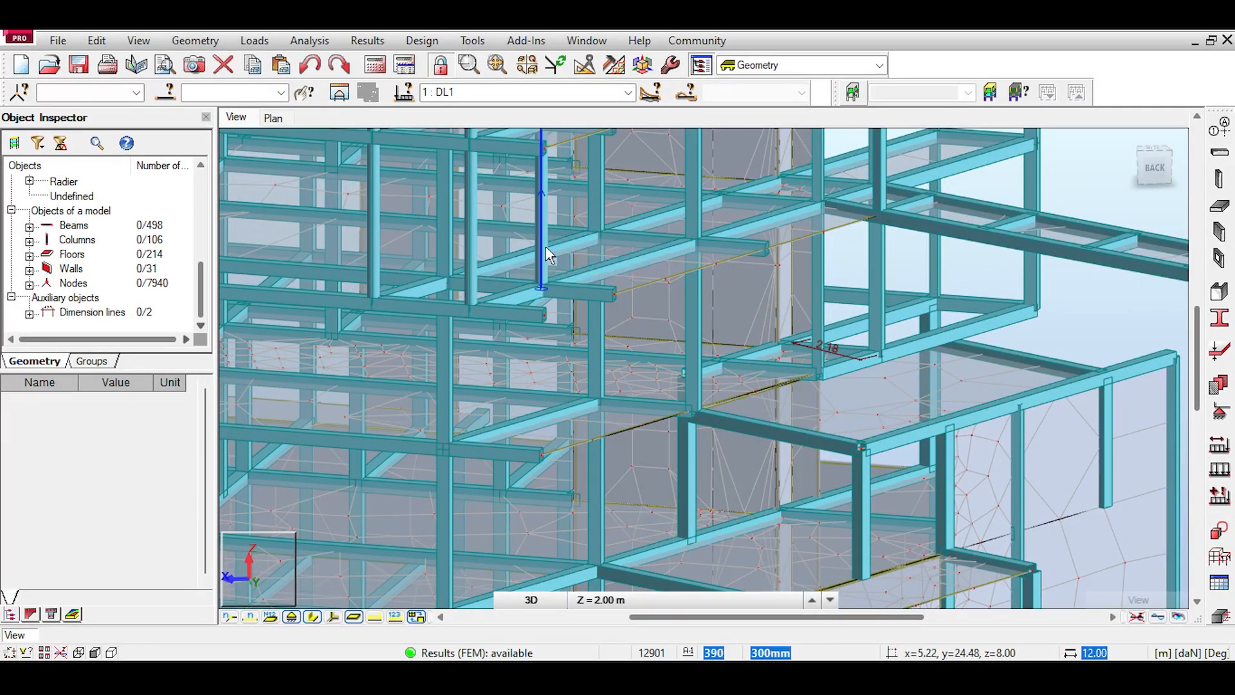
scroll(542, 401, "up", 4)
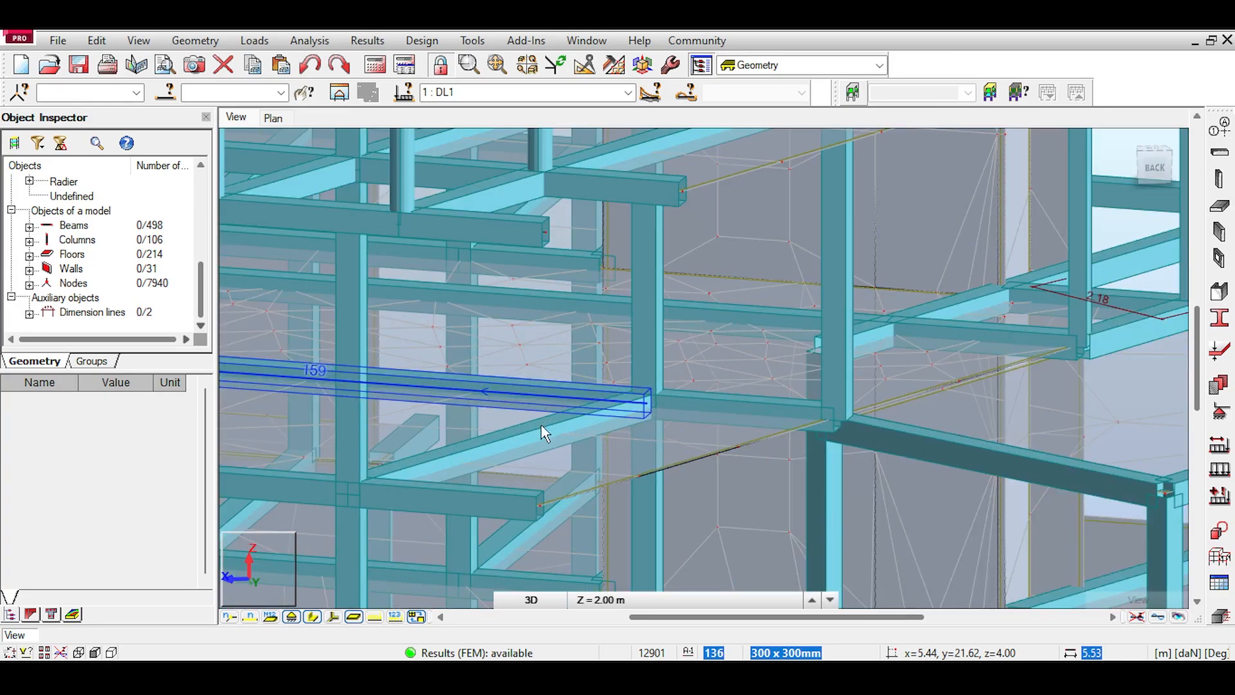
scroll(542, 216, "down", 2)
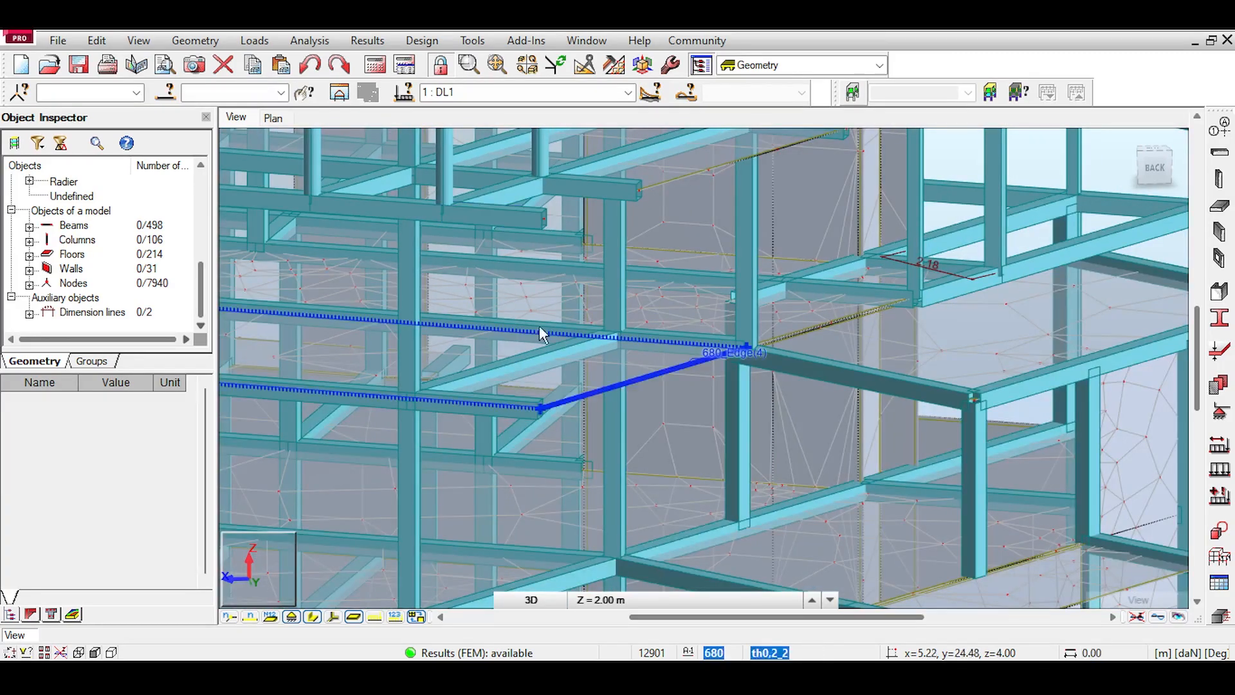
middle_click_drag(544, 225, 572, 561)
middle_click_drag(597, 387, 600, 209)
mouse_move(1155, 166)
left_mouse_down()
mouse_move(1169, 159)
mouse_move(1176, 177)
left_mouse_up()
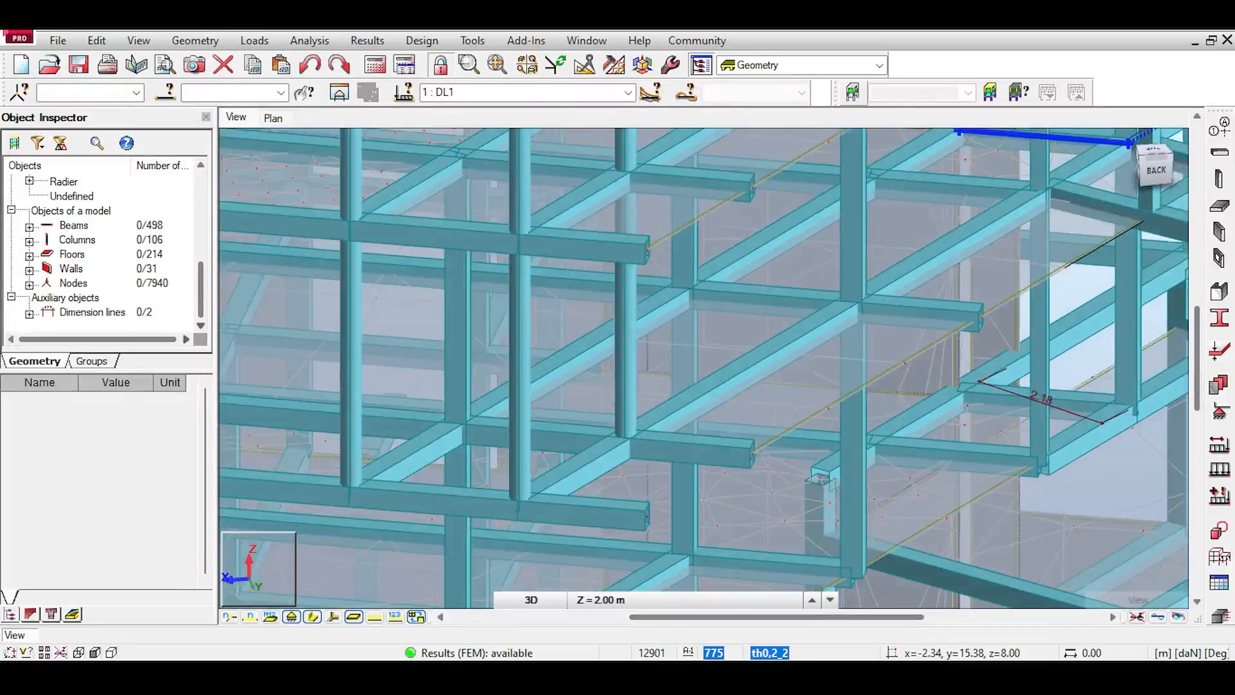
Step: Examine the stacked cantilever beams at the back corner, from beam 140 up to short beam 497 beside the red floor panel
scroll(879, 292, "down", 3)
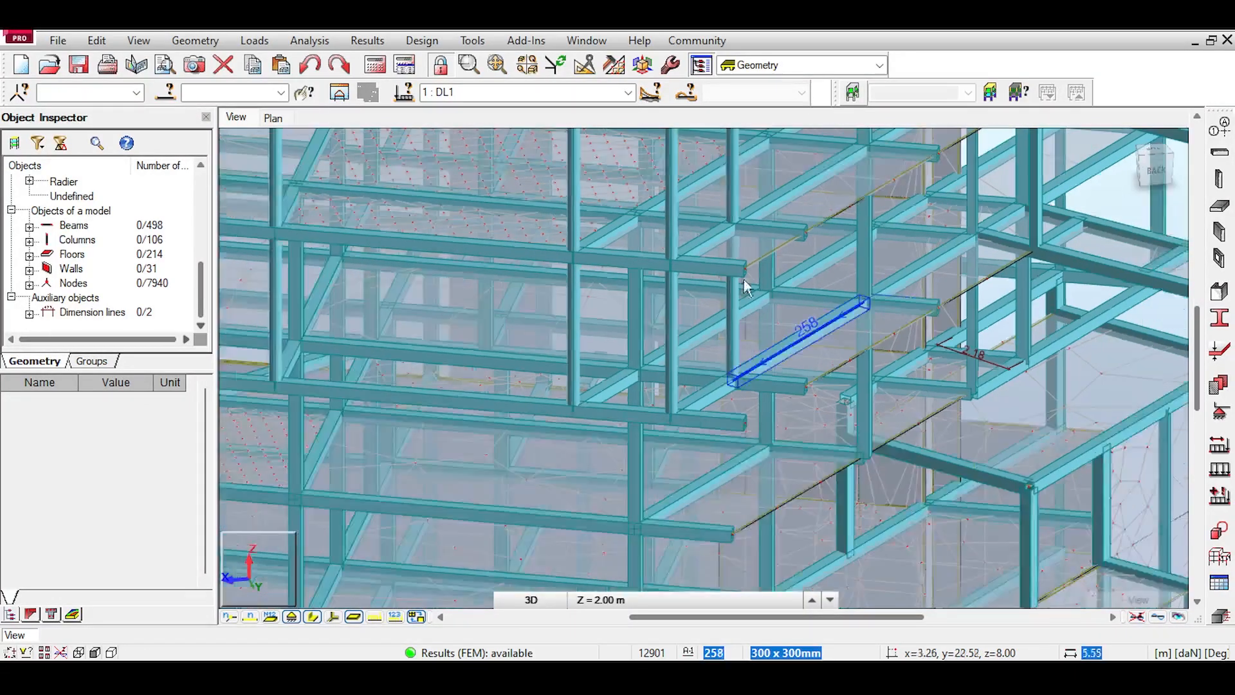
scroll(753, 287, "down", 1)
scroll(700, 275, "down", 1)
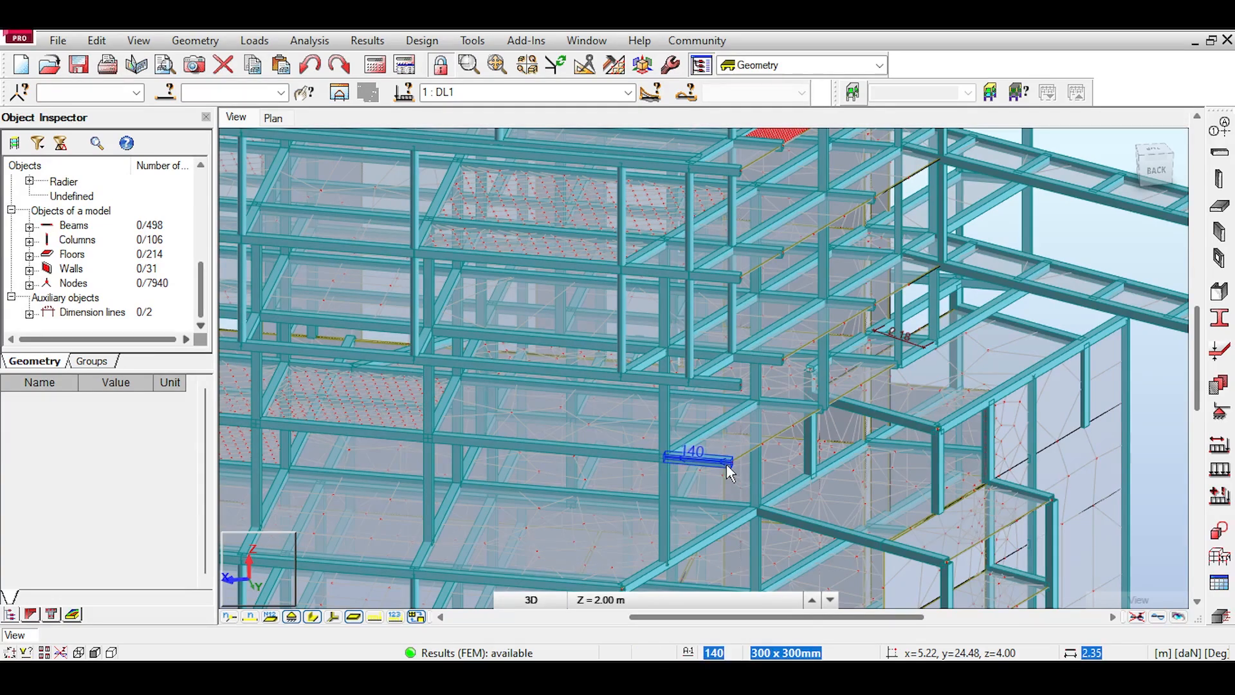
scroll(741, 312, "down", 1)
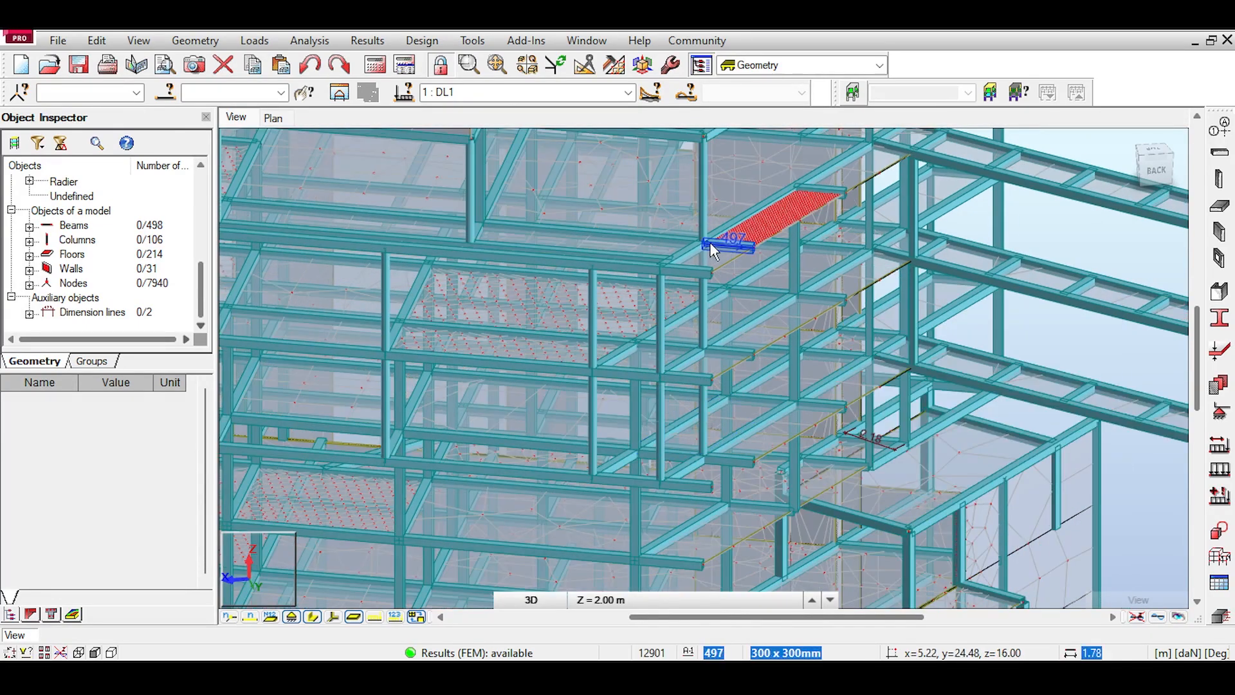
middle_click_drag(712, 240, 695, 367)
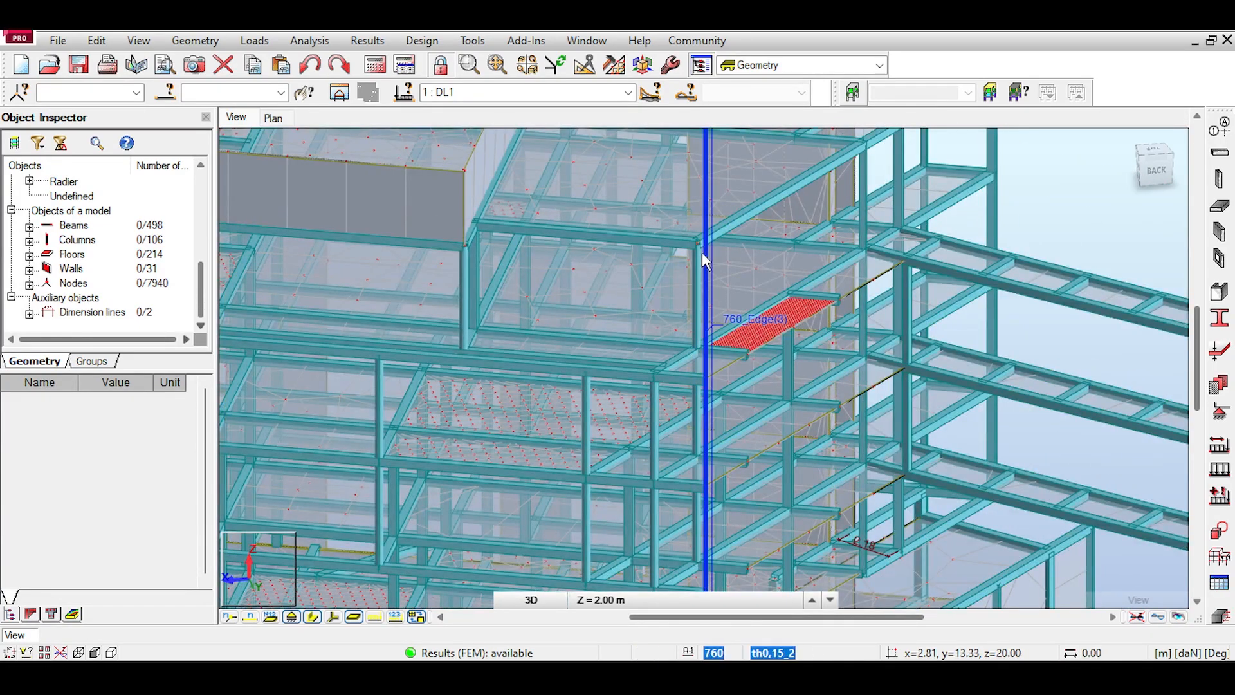
scroll(700, 254, "up", 1)
scroll(700, 251, "up", 1)
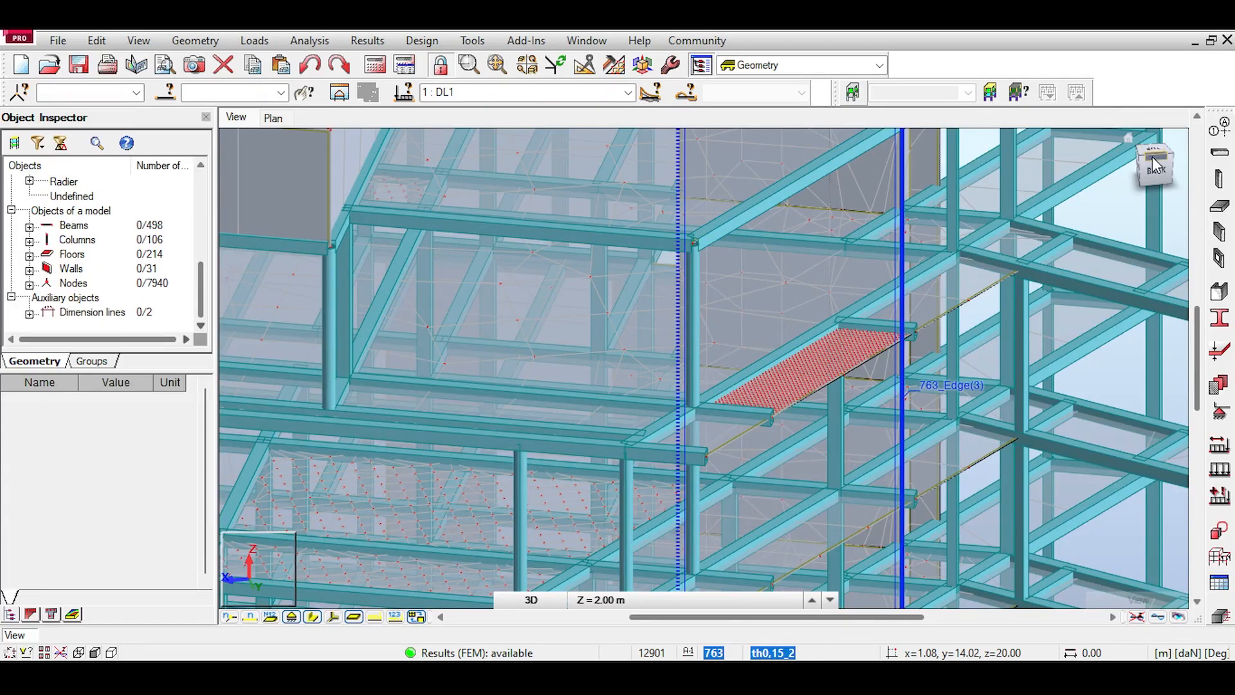
Step: Examine the column bases resting on the cantilever beams, including column 398 and beam 204, from an oblique back view
mouse_move(1160, 175)
left_mouse_down()
mouse_move(1156, 186)
mouse_move(1142, 178)
left_mouse_up()
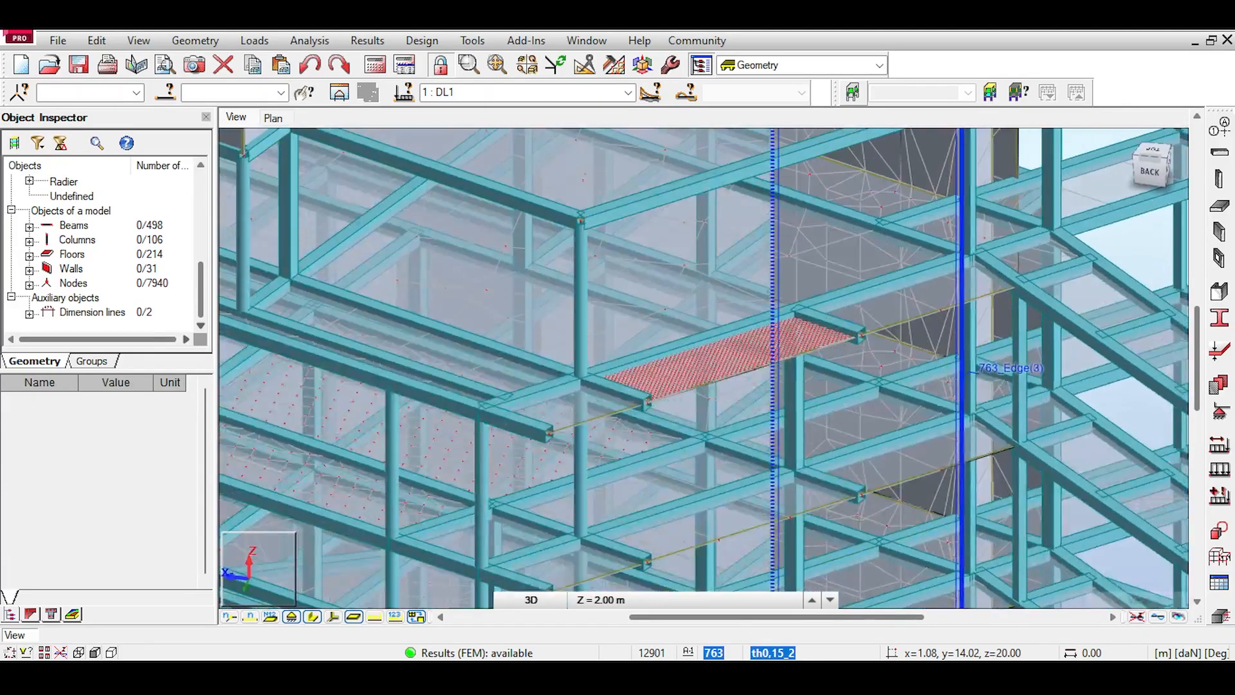
middle_click_drag(548, 193, 568, 144)
middle_click_drag(603, 331, 609, 195)
scroll(598, 379, "up", 3)
scroll(585, 428, "down", 2)
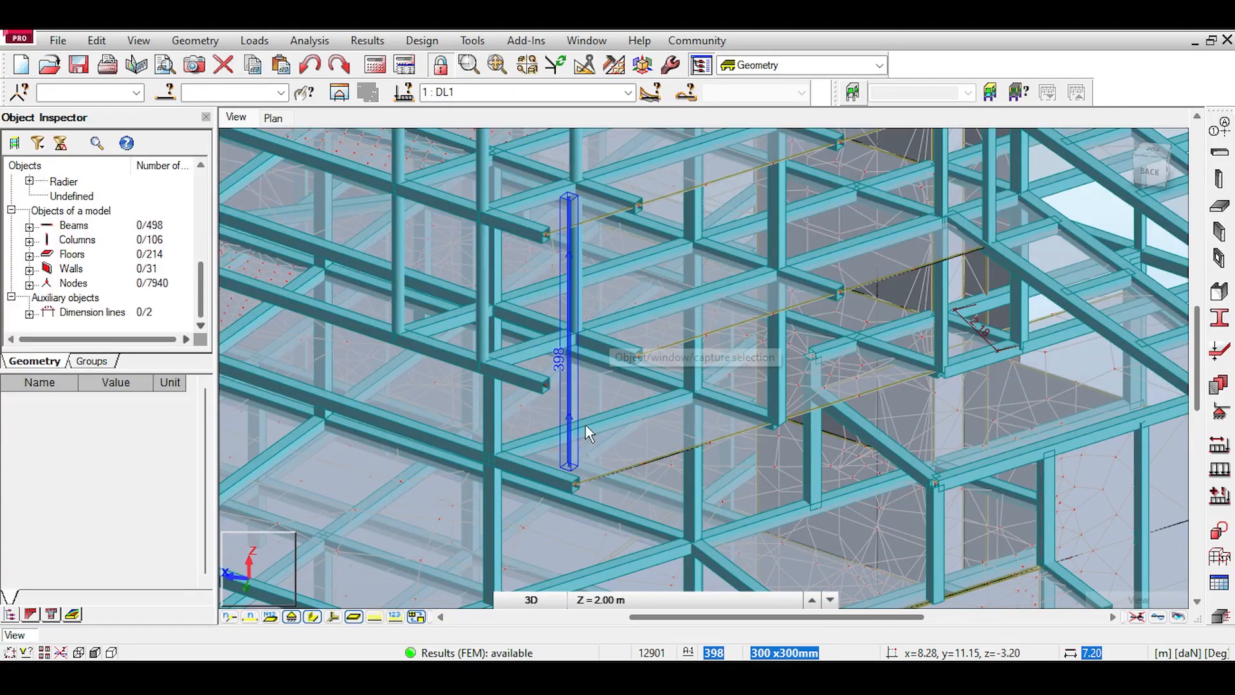
scroll(591, 437, "up", 3)
scroll(565, 237, "down", 2)
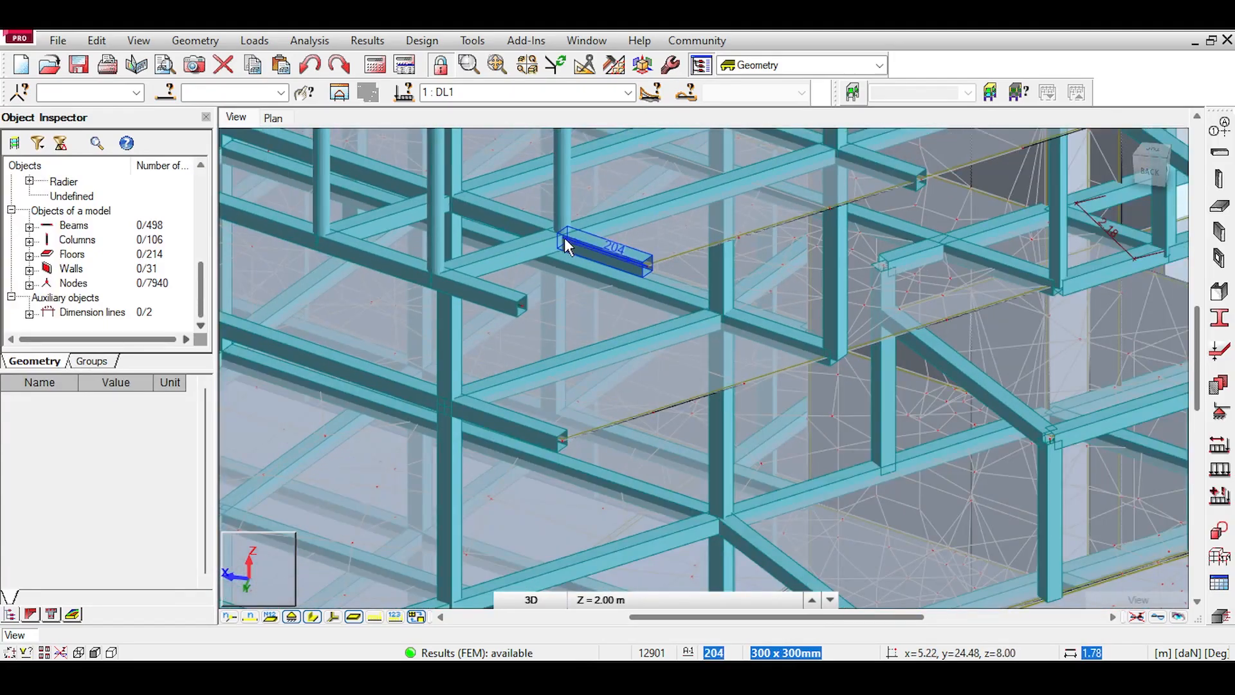
scroll(693, 394, "down", 5)
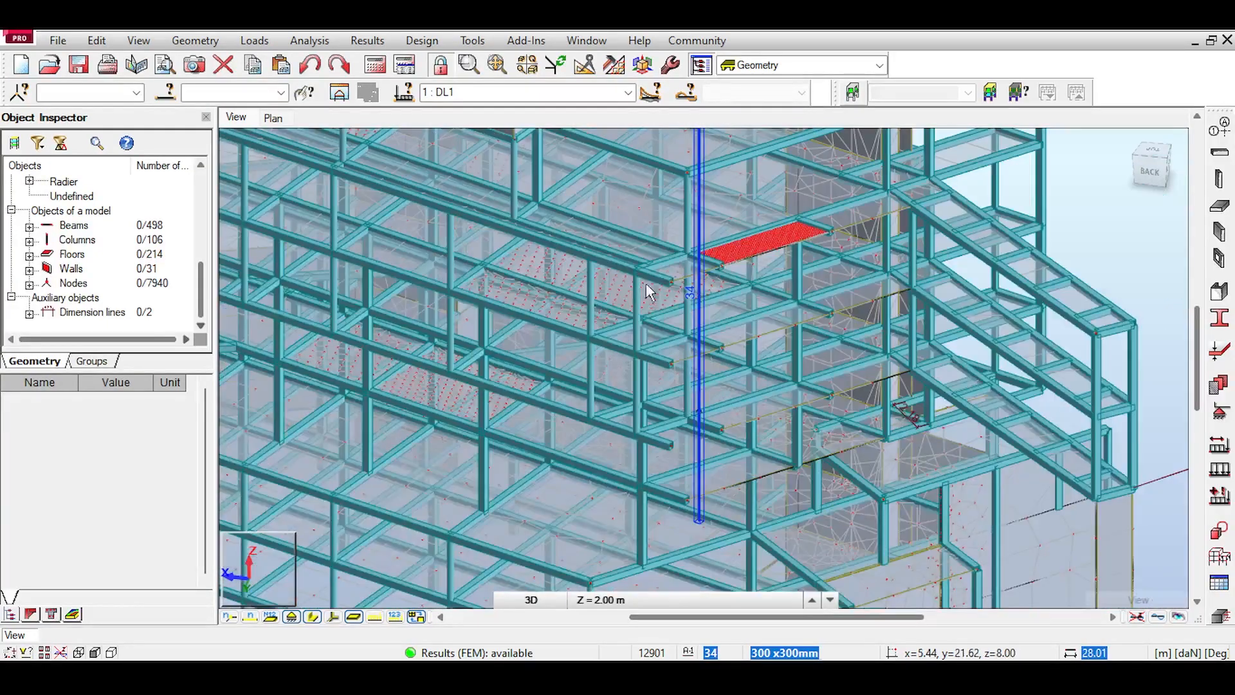
Step: Examine the finely meshed red floor panel at level 16.00 and the beams framing it
middle_click_drag(690, 164, 690, 192)
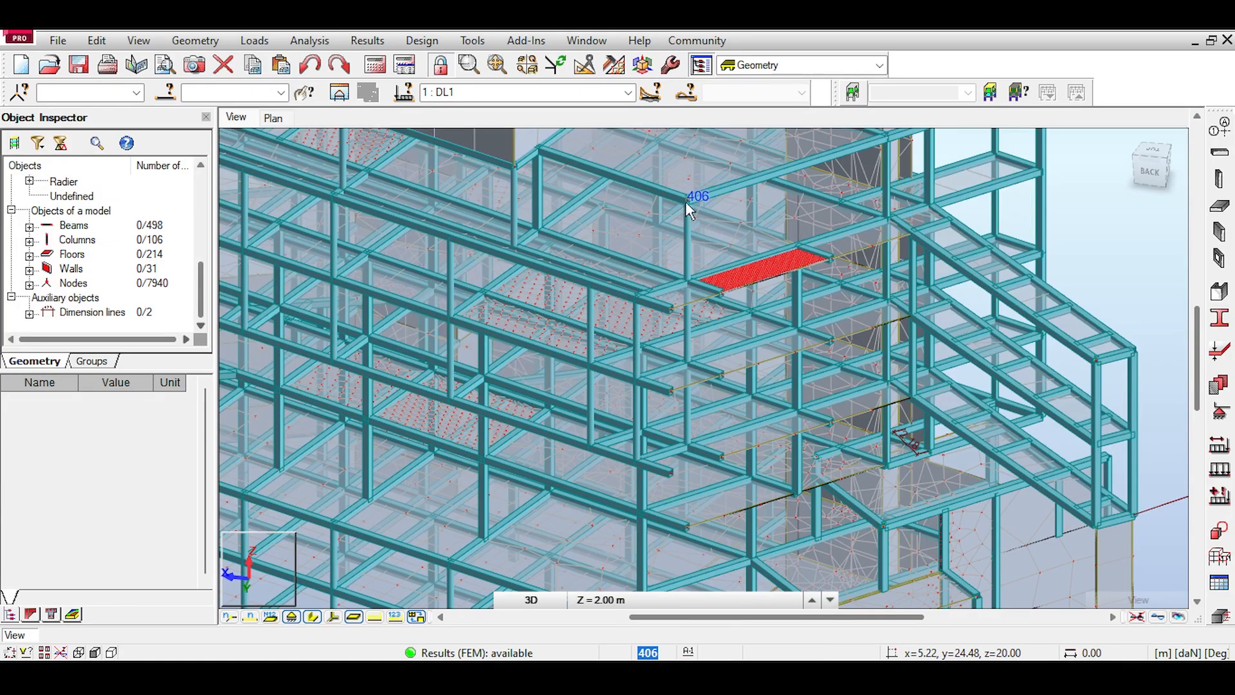
scroll(702, 276, "up", 3)
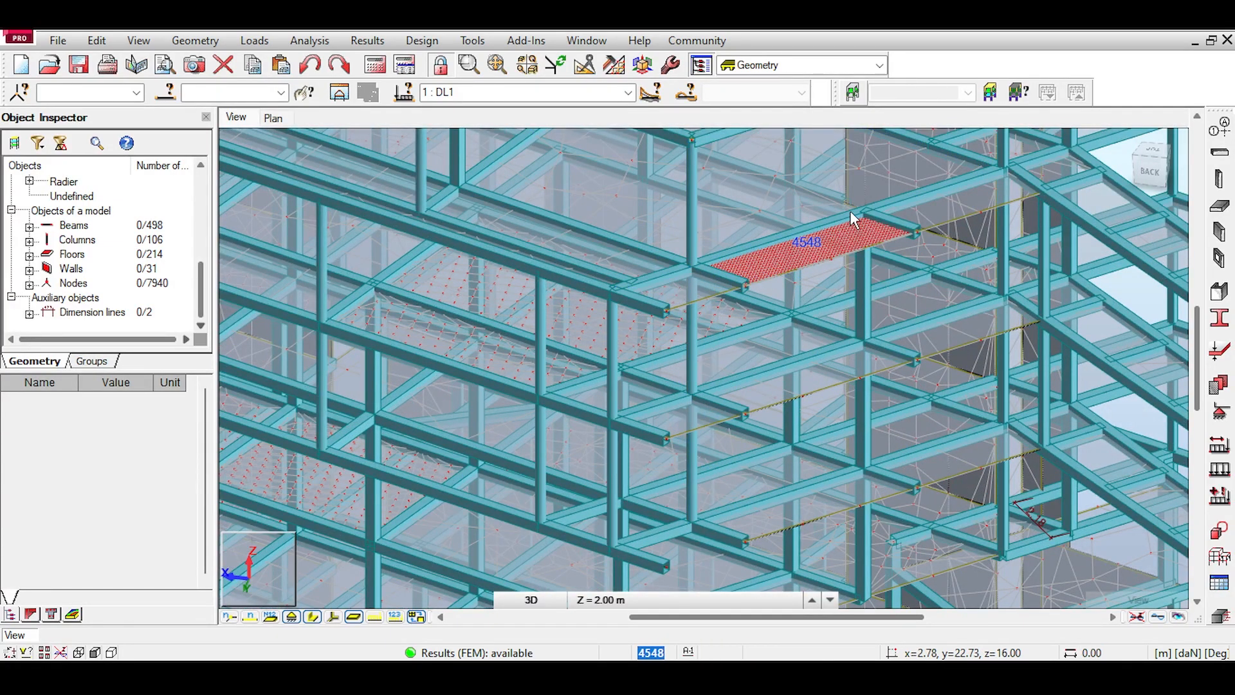
scroll(667, 269, "up", 3)
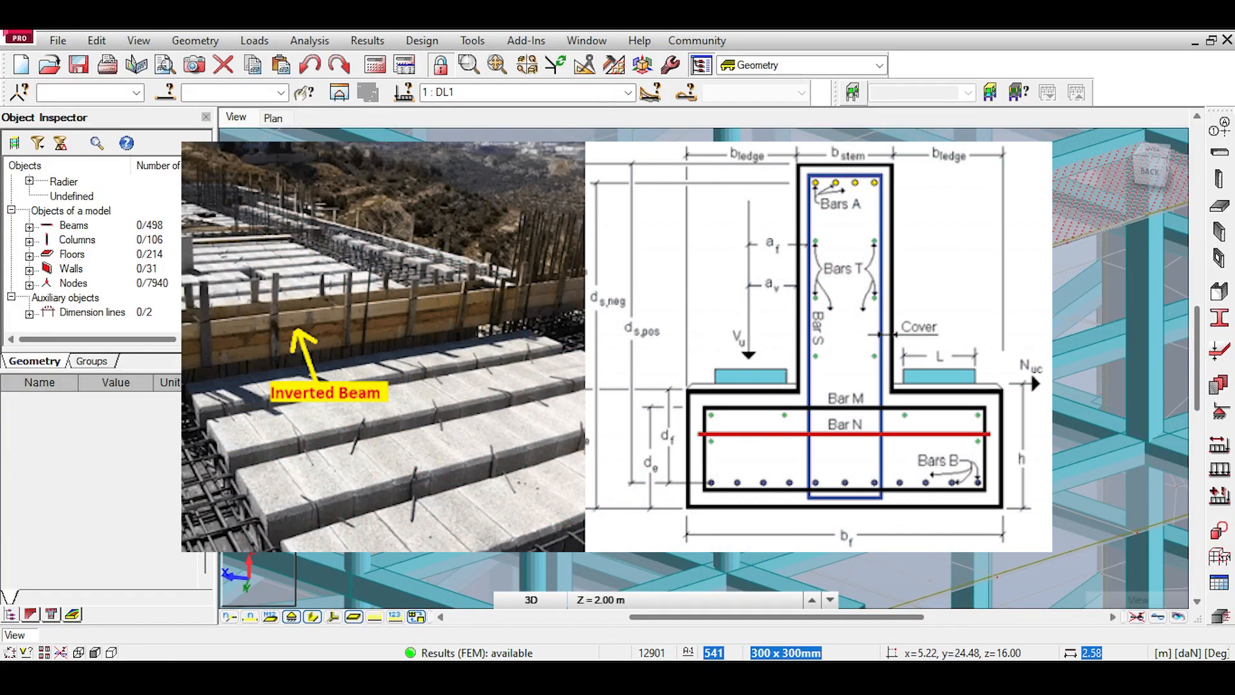
scroll(704, 347, "down", 3)
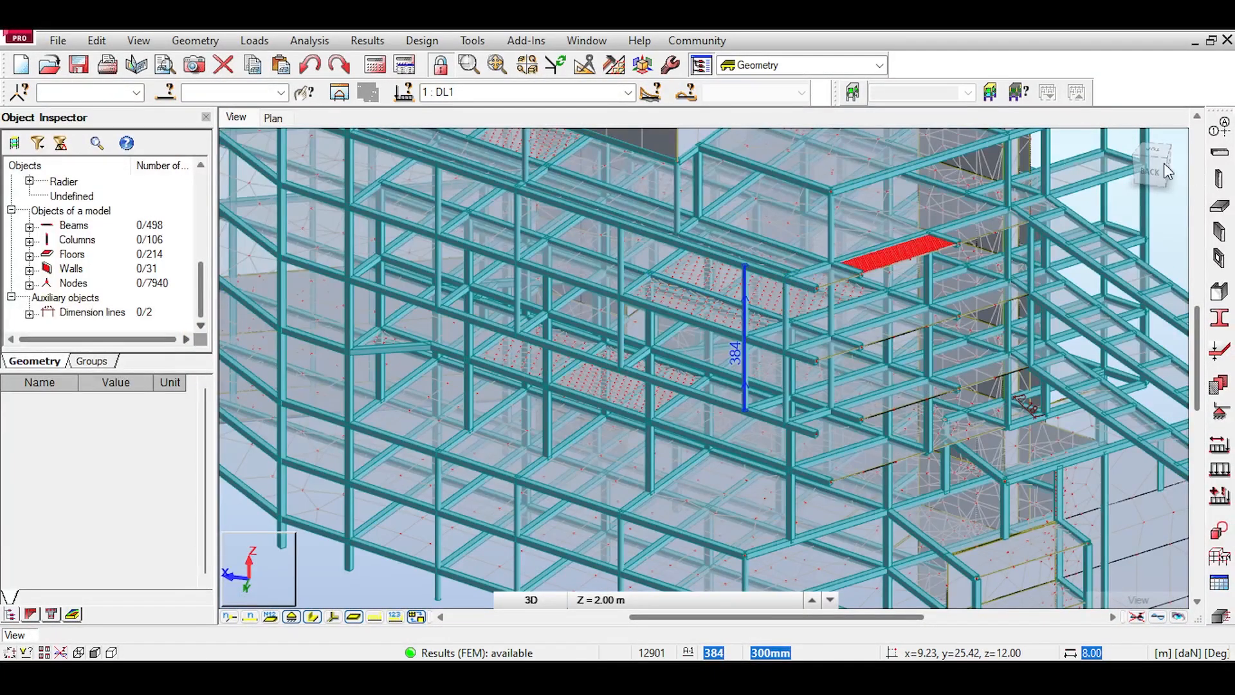
Step: Examine the storeys and the projecting side frame of the building from its back-left corner
left_click(1137, 159)
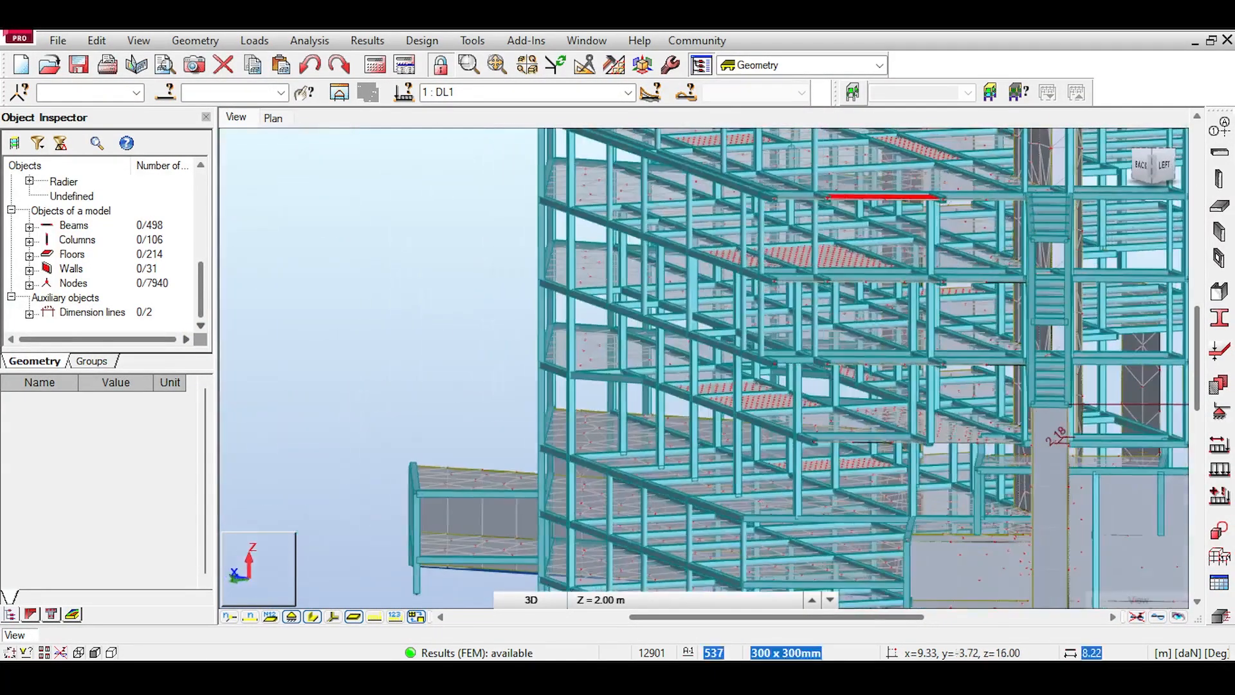
left_click_drag(836, 341, 823, 342, "shift")
middle_click_drag(824, 342, 873, 381, "shift")
middle_click_drag(872, 381, 798, 321)
left_click(1155, 173)
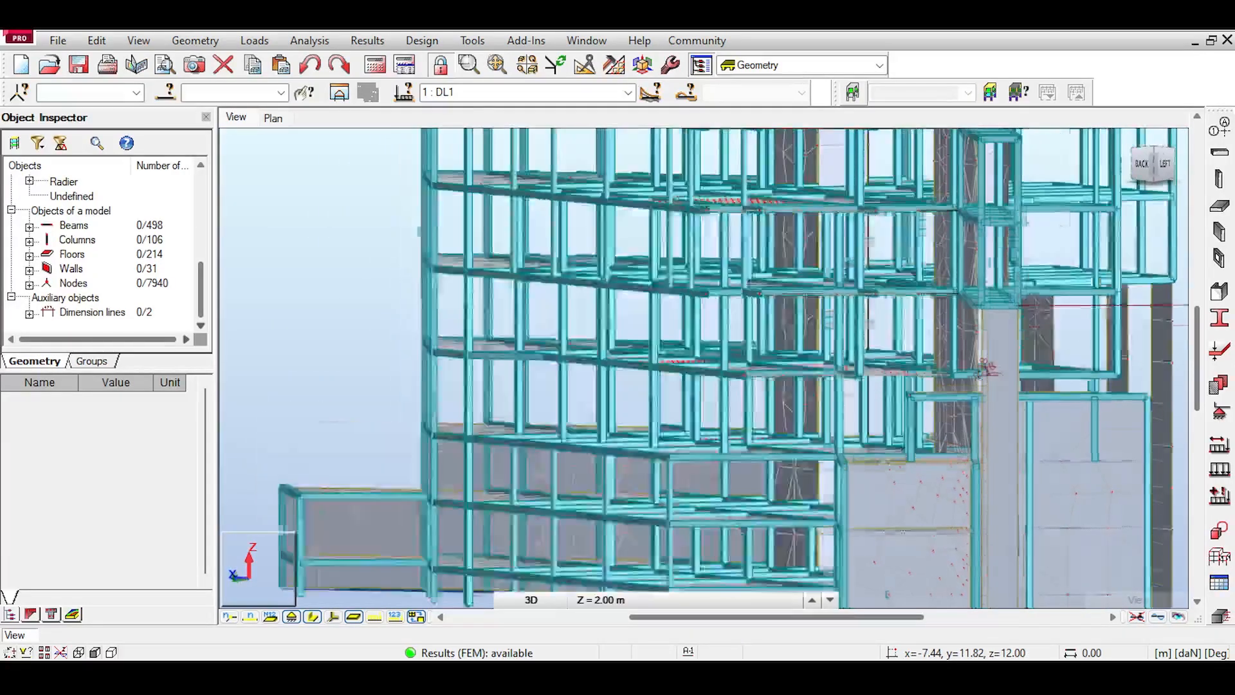
Step: Review the list of sections defined in the model, with the left-front side of the building in view
middle_click_drag(599, 329, 635, 240)
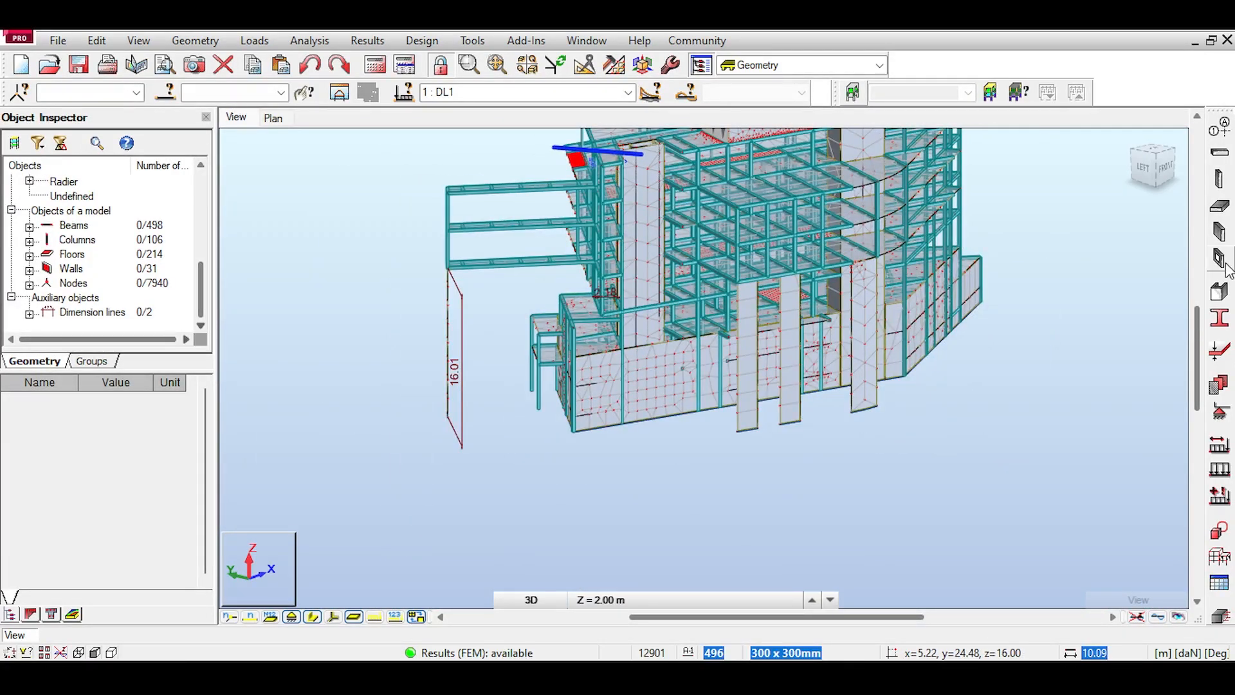
middle_click_drag(933, 170, 940, 280)
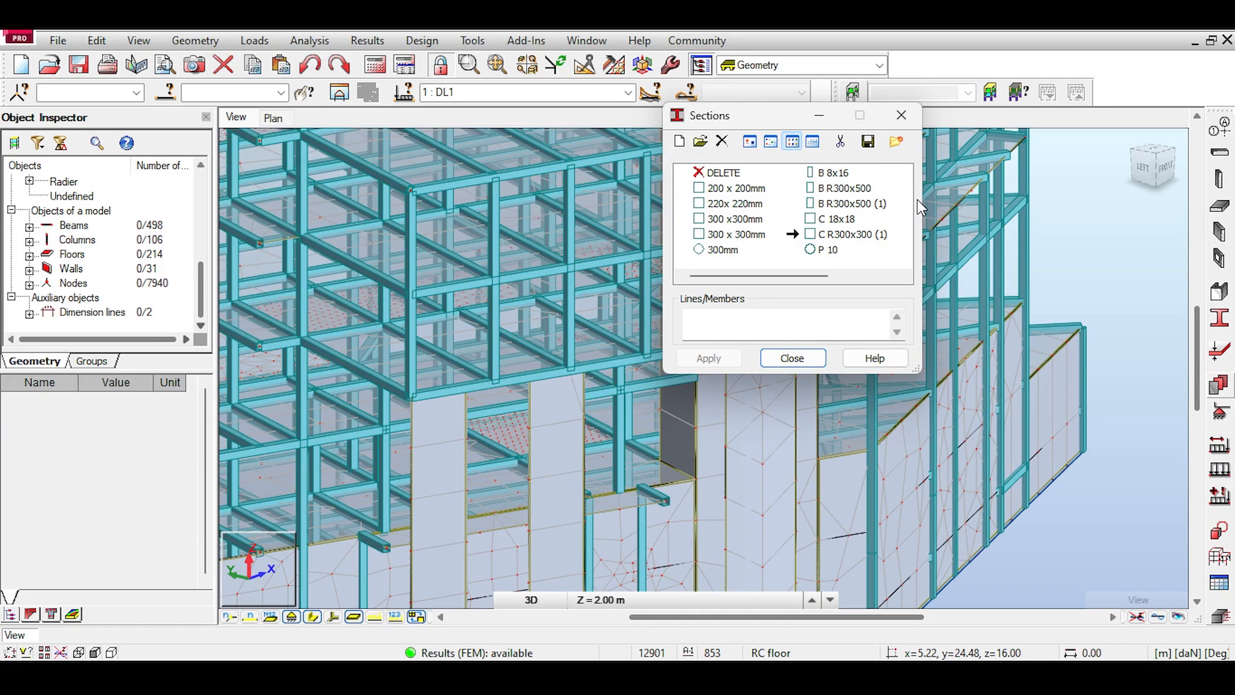
left_click(913, 114)
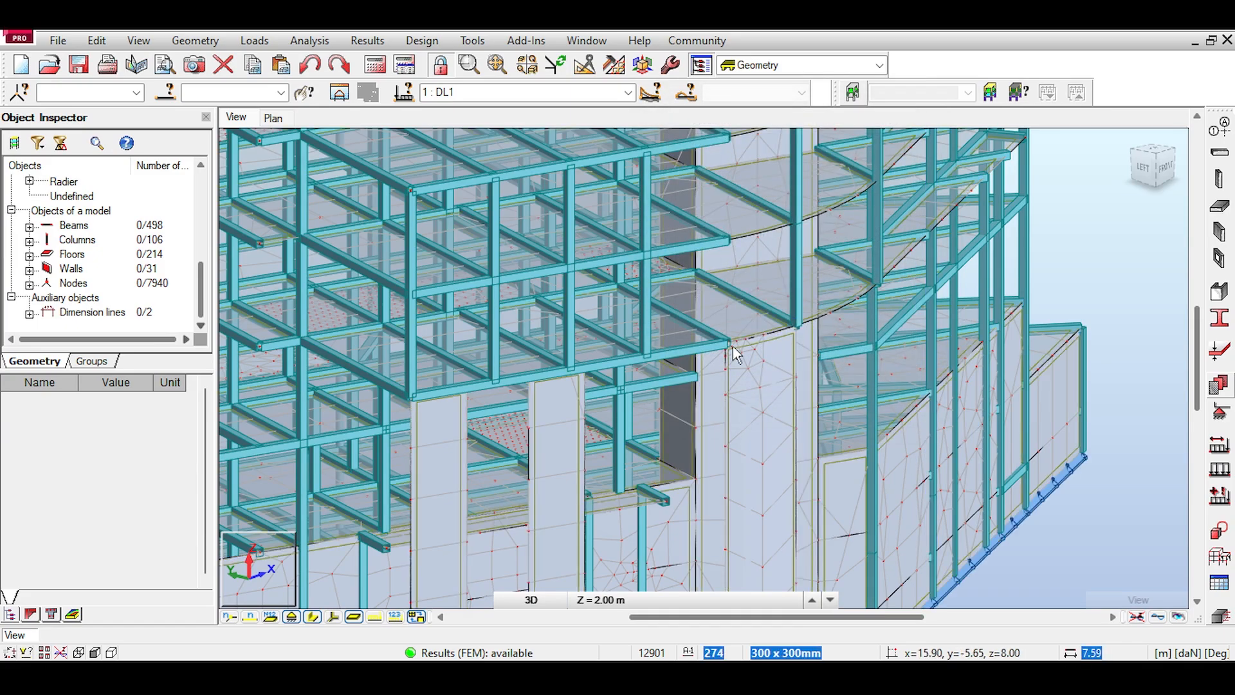
Step: Select column 460 and examine how its base bears on beam 461 above the wall piers
left_click(654, 307)
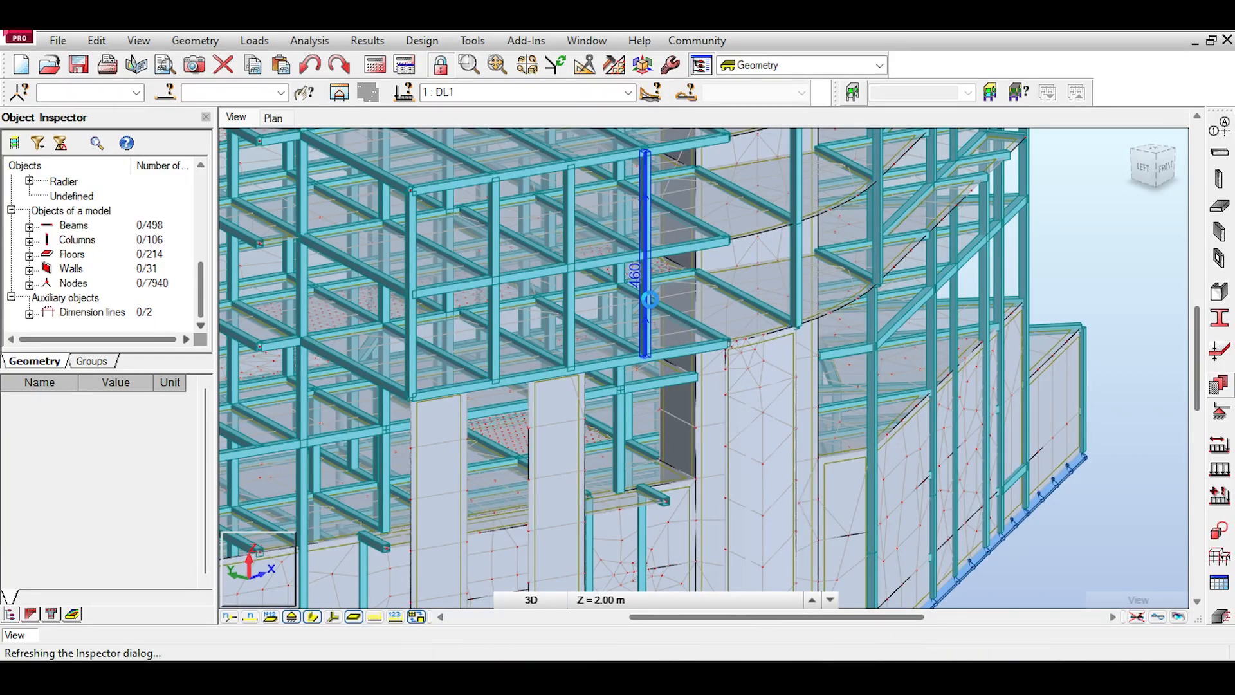
scroll(654, 307, "down", 3)
middle_click_drag(651, 228, 691, 263)
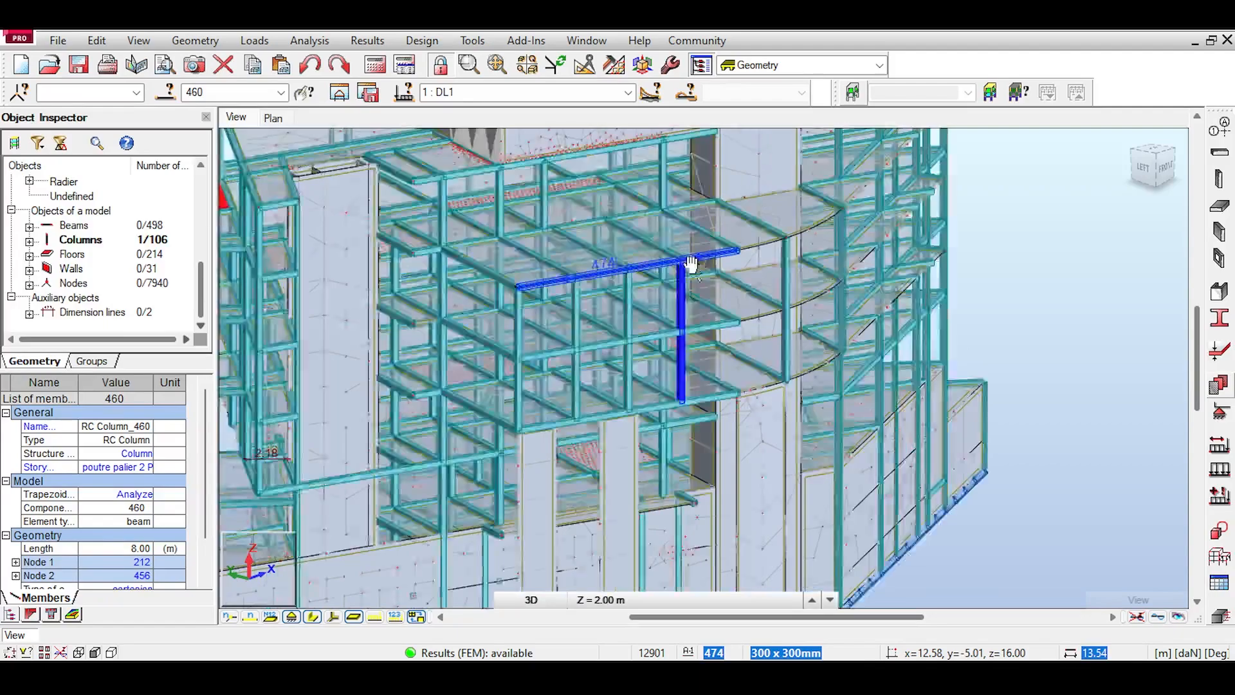
scroll(677, 414, "up", 5)
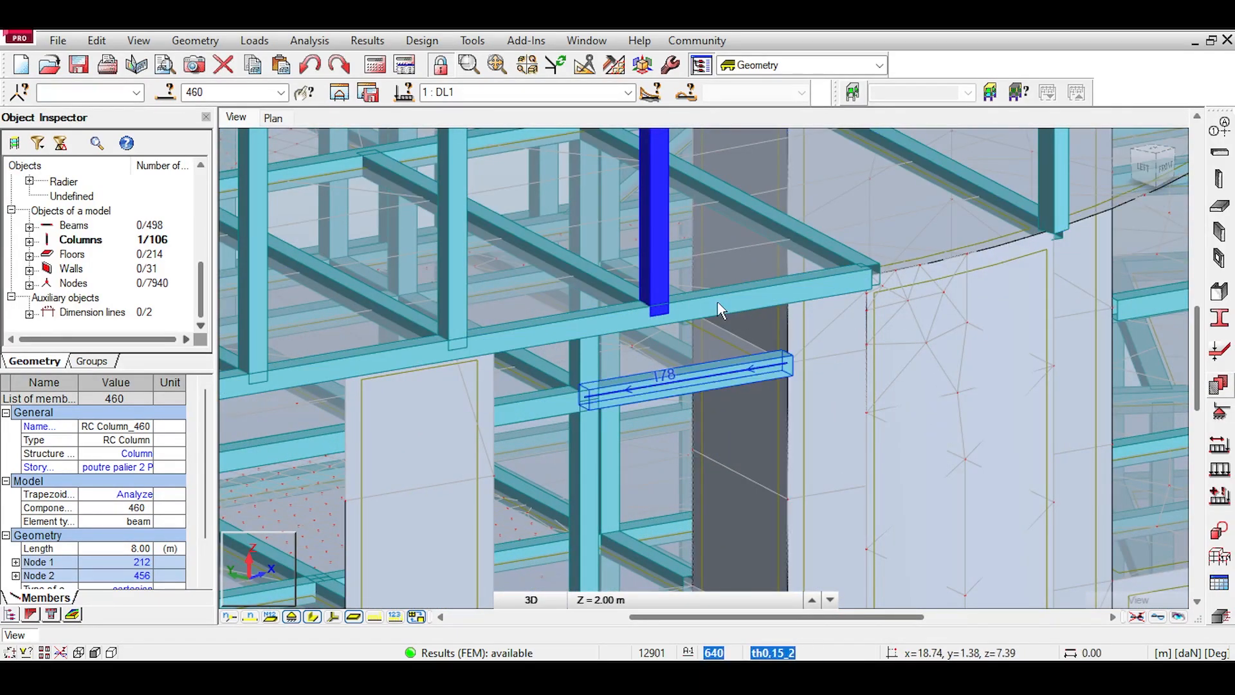
scroll(612, 271, "down", 5)
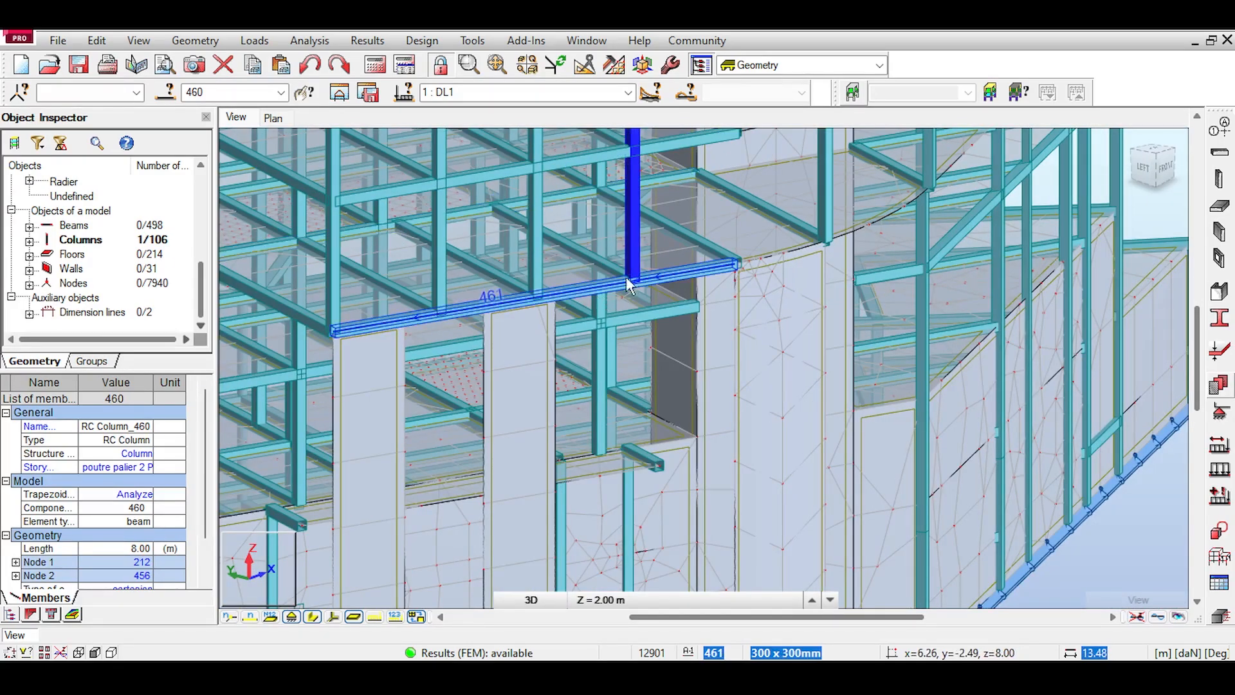
scroll(658, 373, "down", 5)
scroll(657, 373, "down", 3)
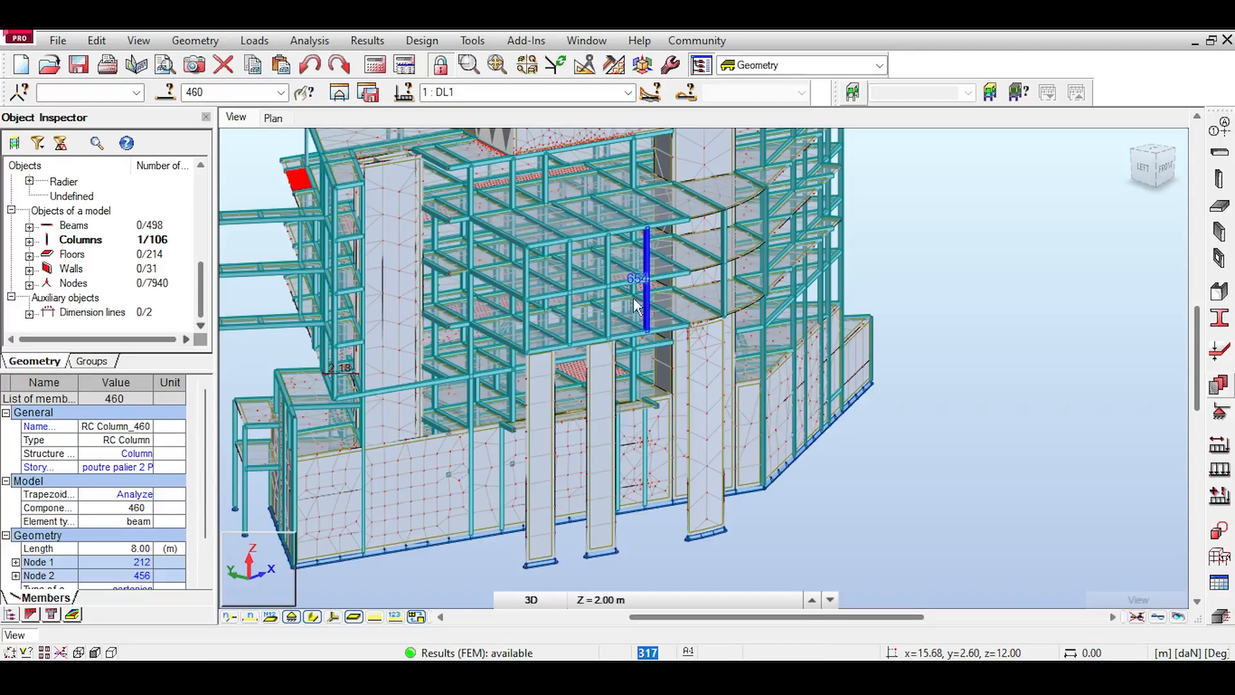
scroll(663, 355, "up", 5)
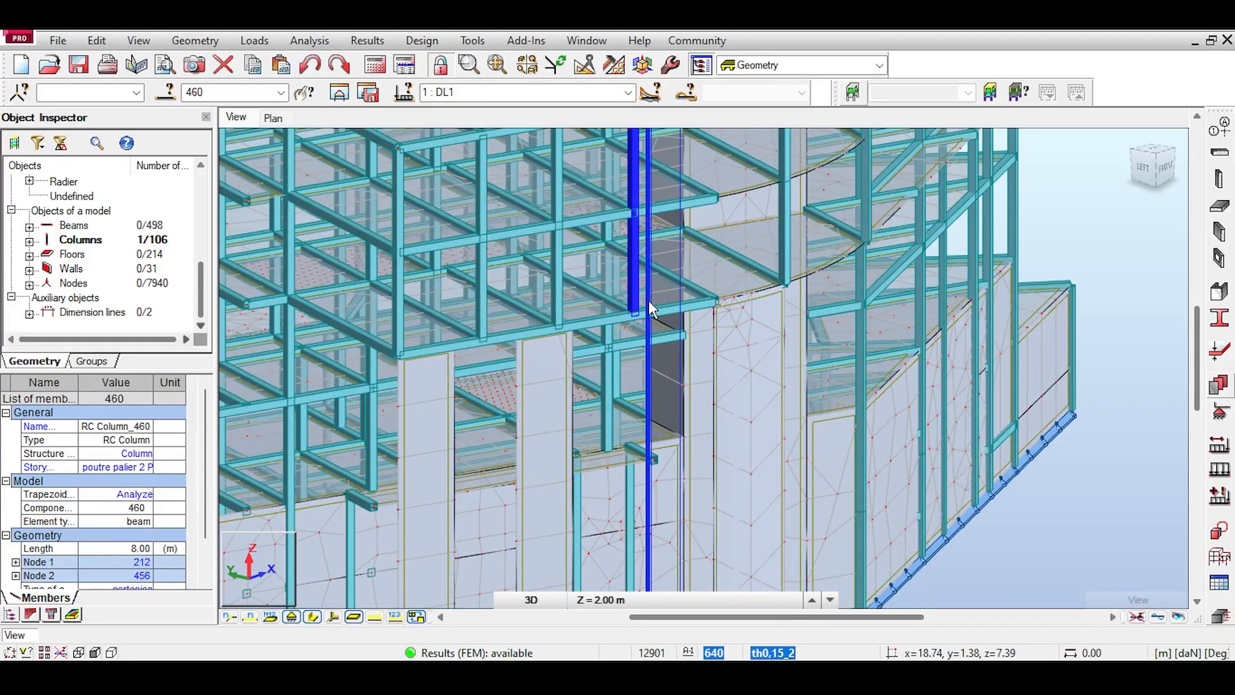
scroll(657, 326, "down", 5)
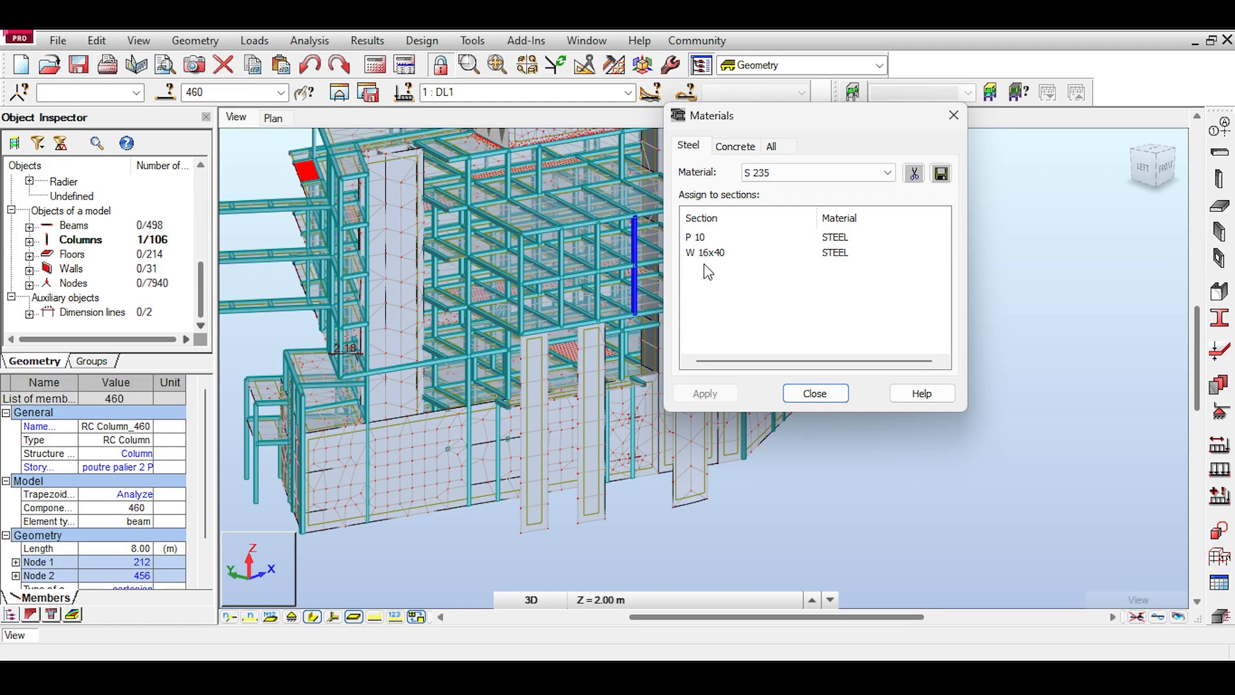
Step: Review the steel and concrete materials assigned to the sections, including the 300 x 300mm section
left_click(778, 175)
left_click(778, 175)
left_click(736, 147)
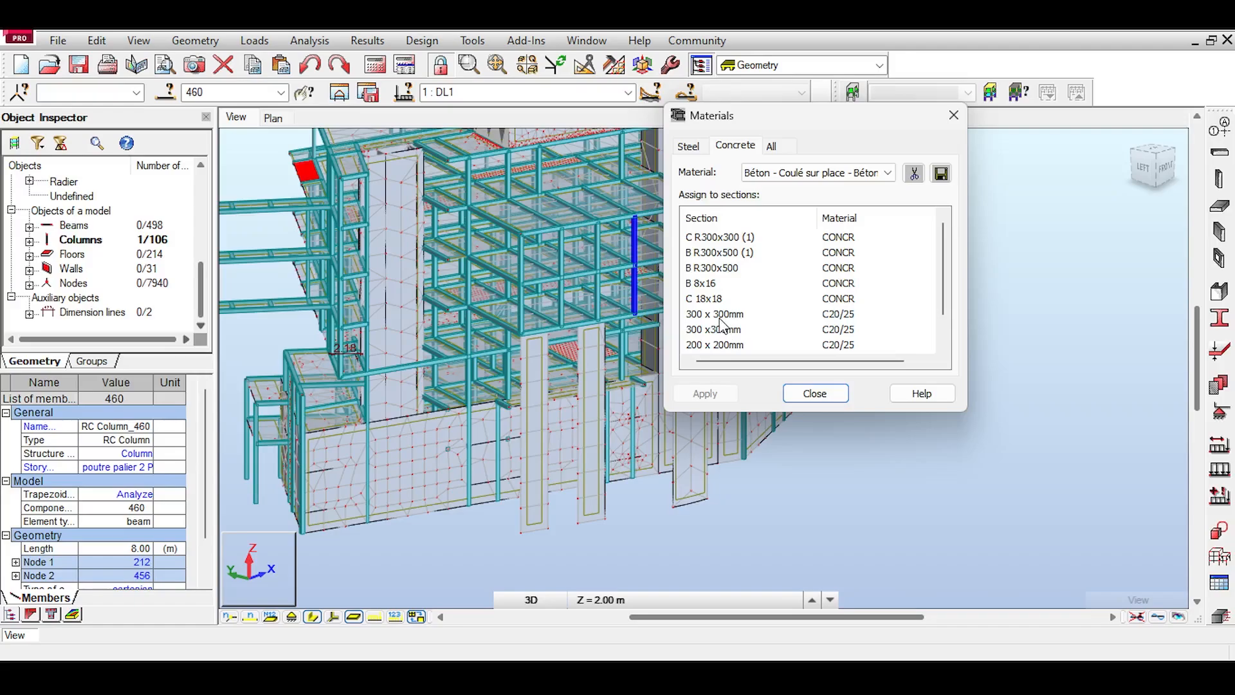
scroll(938, 275, "down", 2)
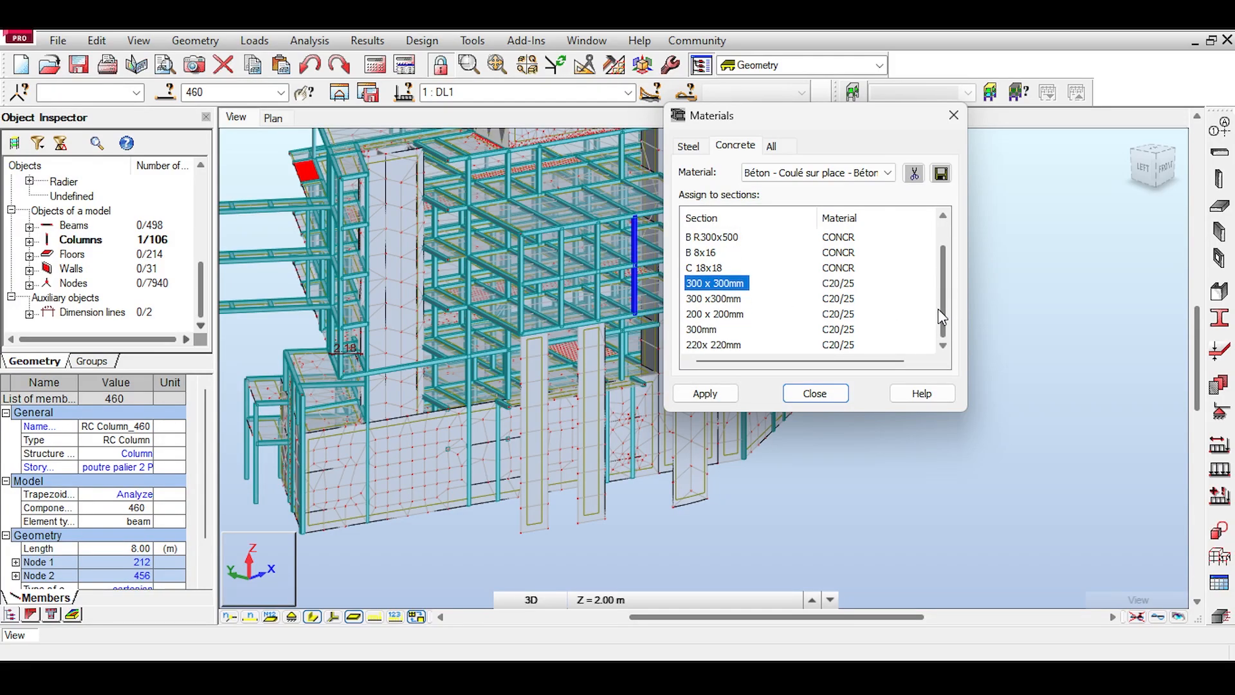
Step: Review the concrete materials assigned to the 300 x 300mm, 200 x 200mm and 220x 220mm sections, and close the materials list
left_click(731, 300)
left_click(739, 315)
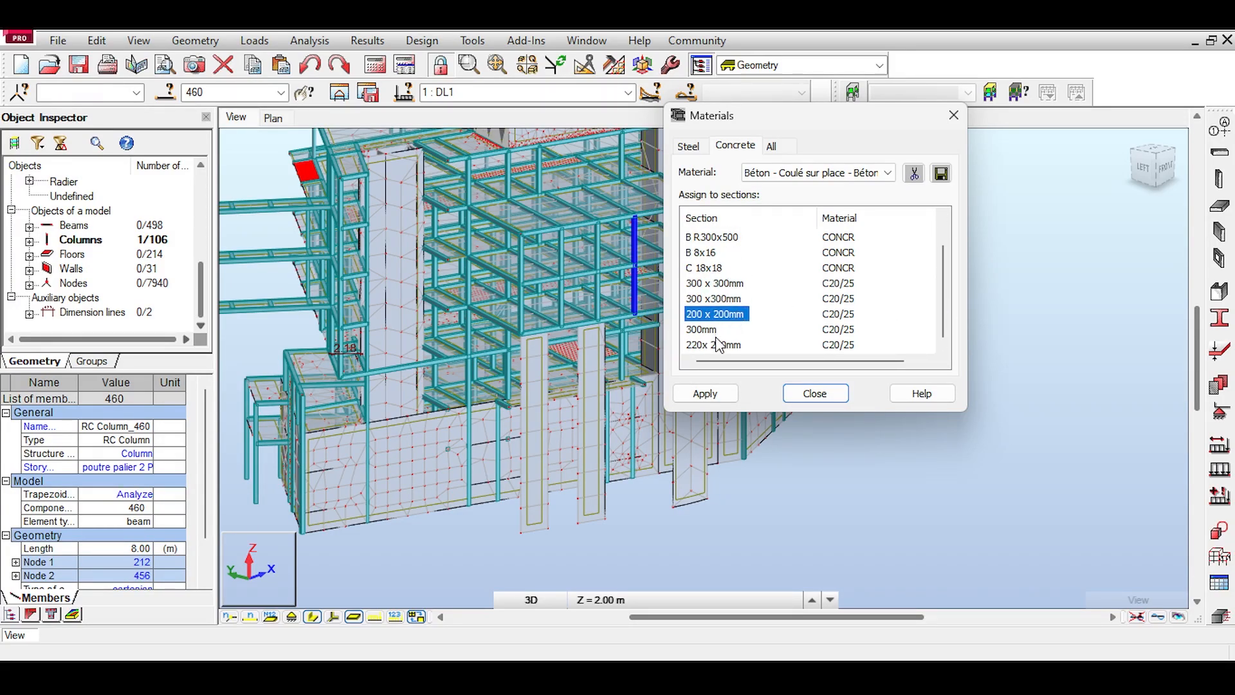
left_click(722, 345)
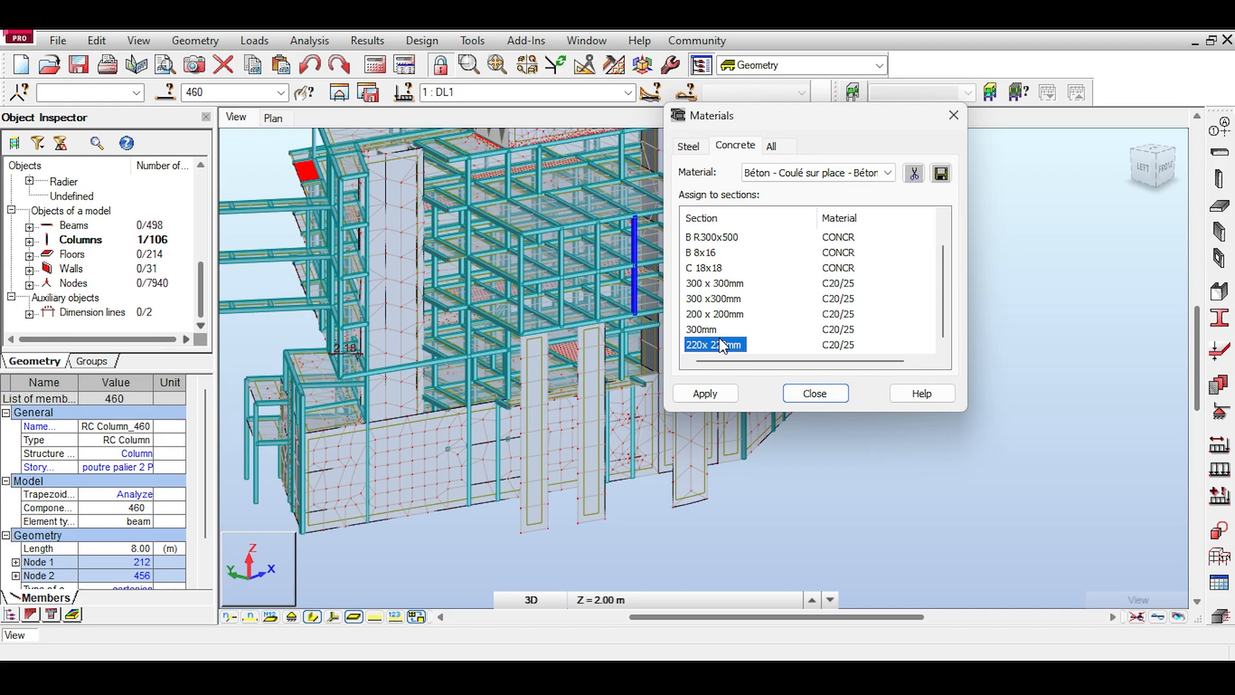
left_click(744, 286)
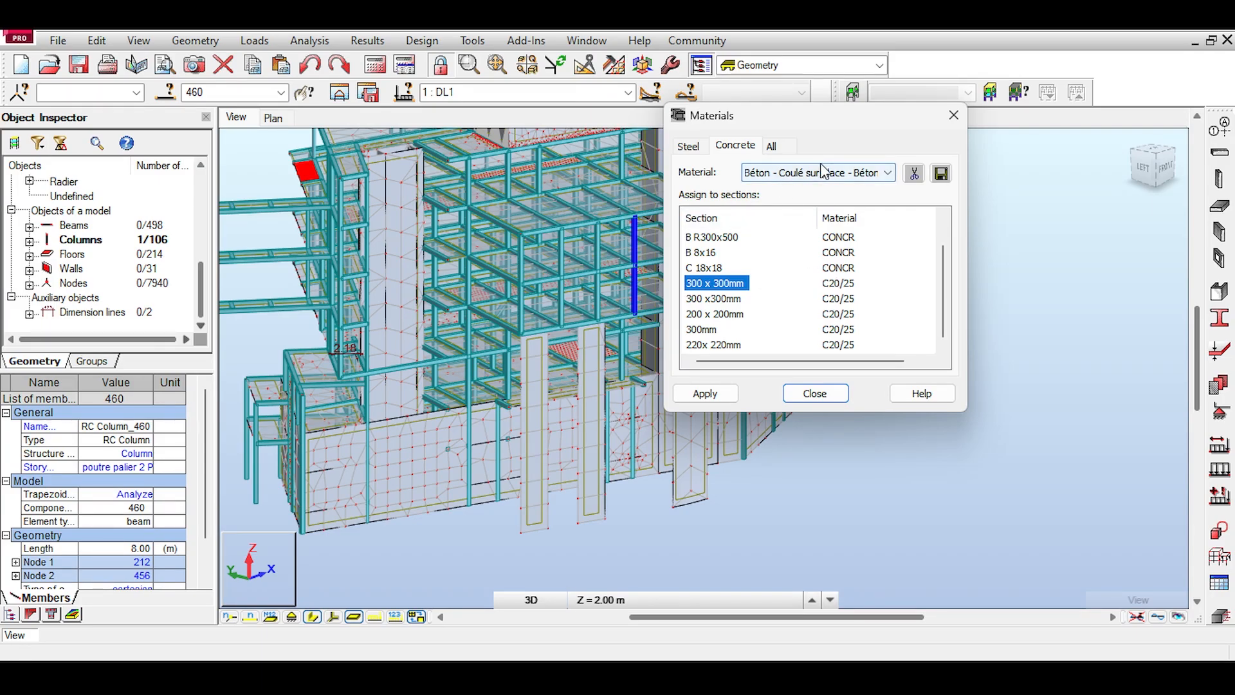
left_click(798, 173)
left_click(732, 322)
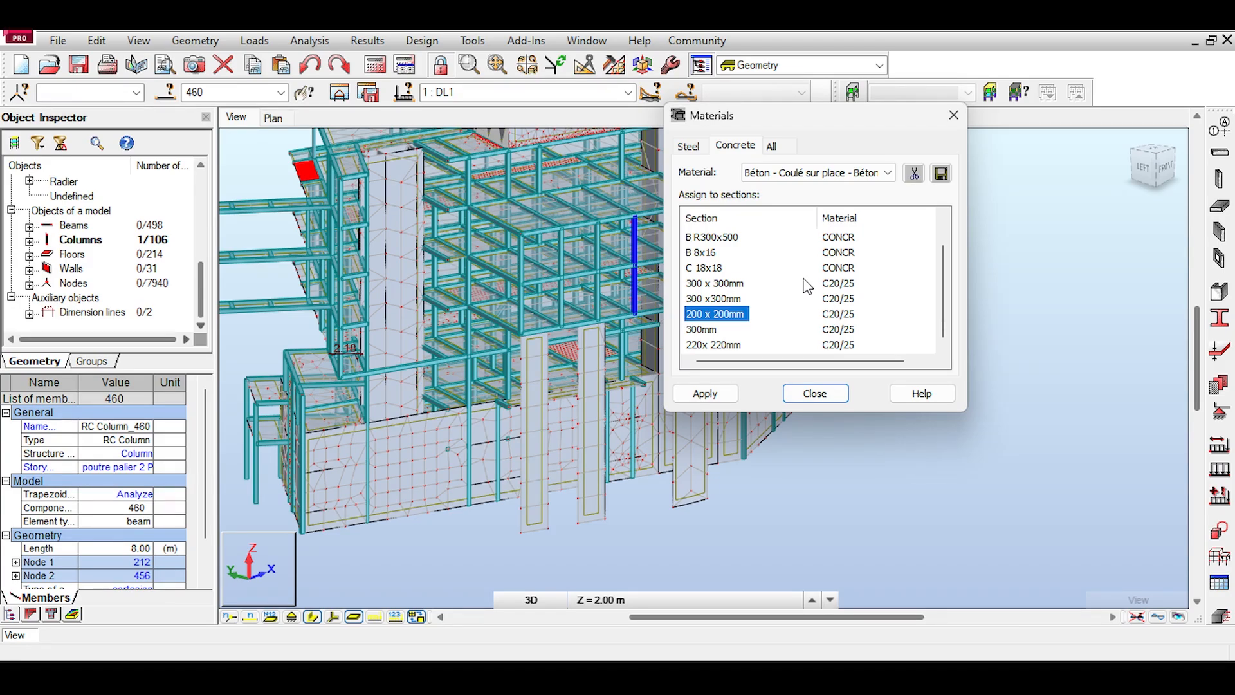
scroll(455, 273, "down", 2)
middle_click_drag(459, 206, 544, 282)
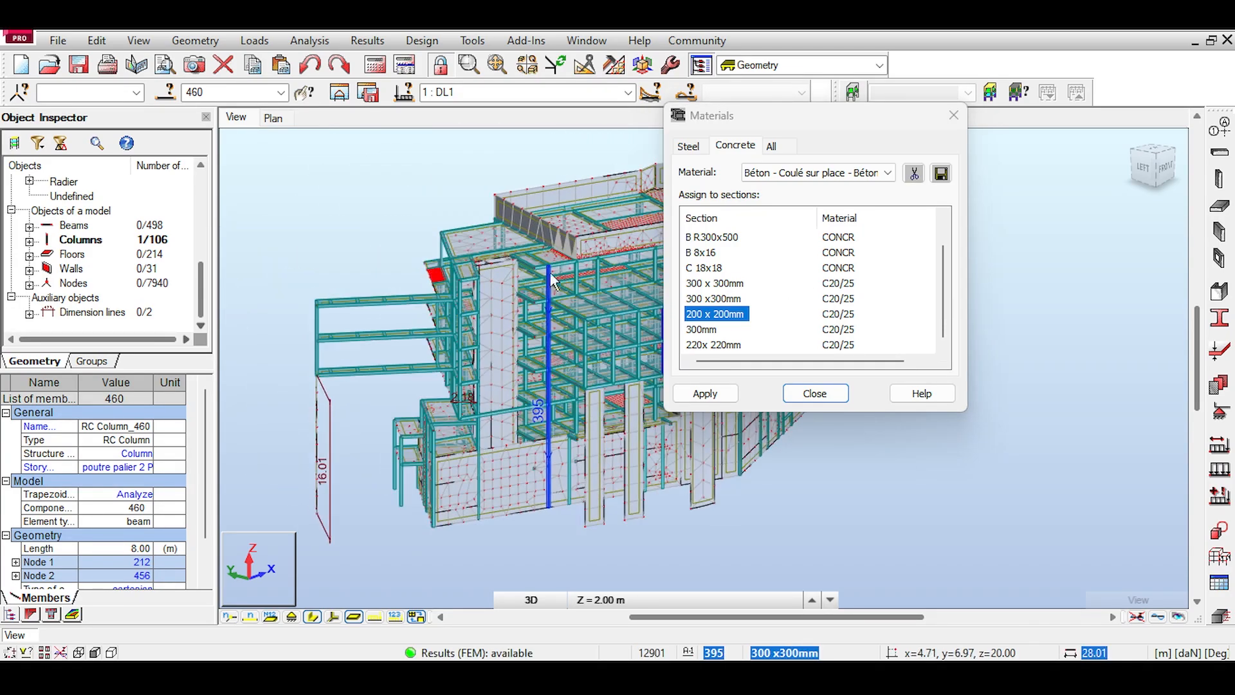
left_click(520, 212)
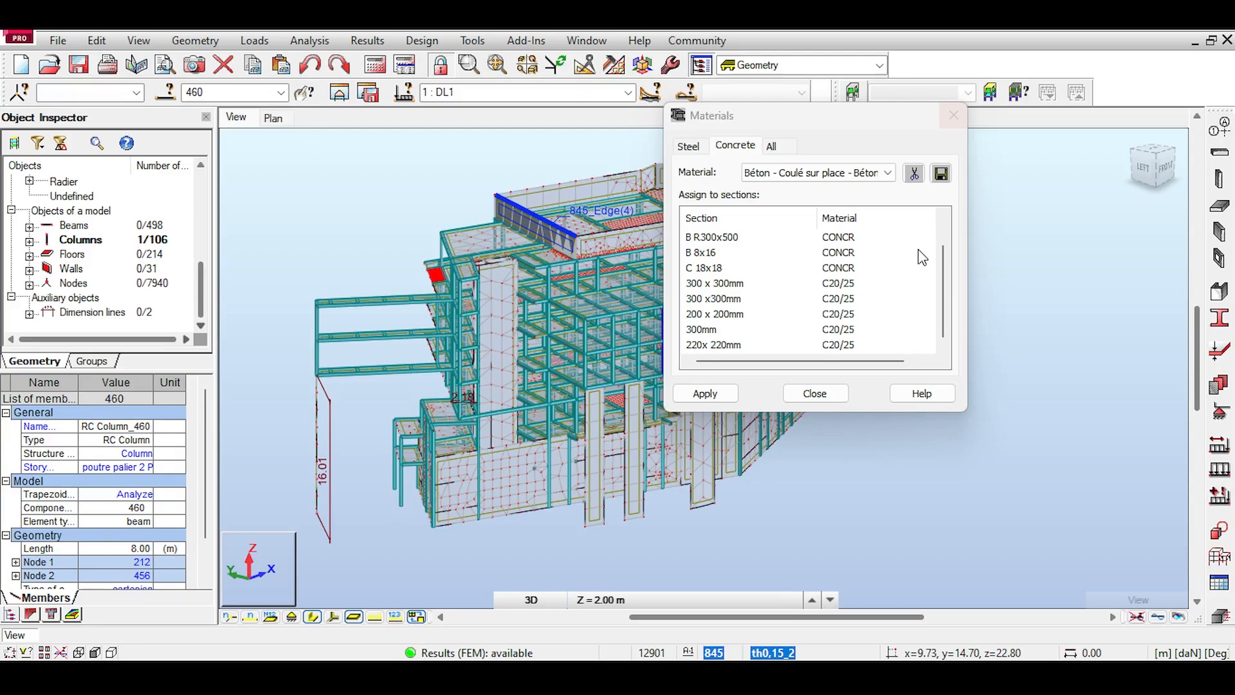
left_click(830, 291)
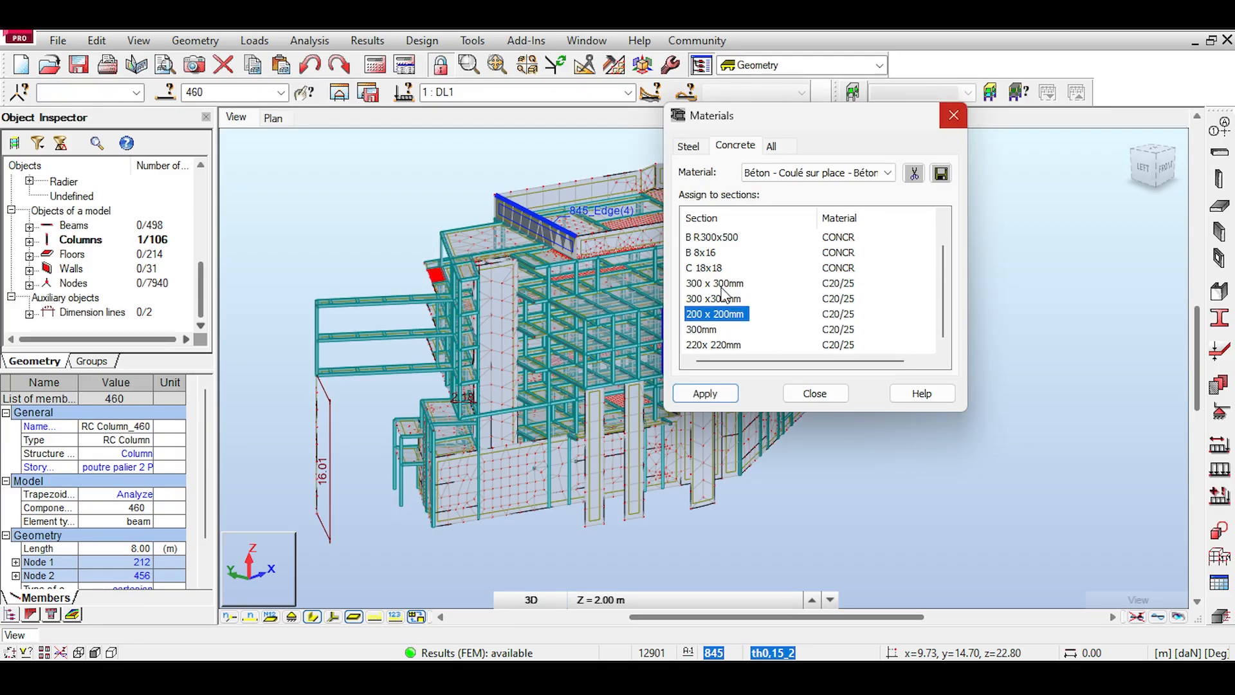
left_click(952, 119)
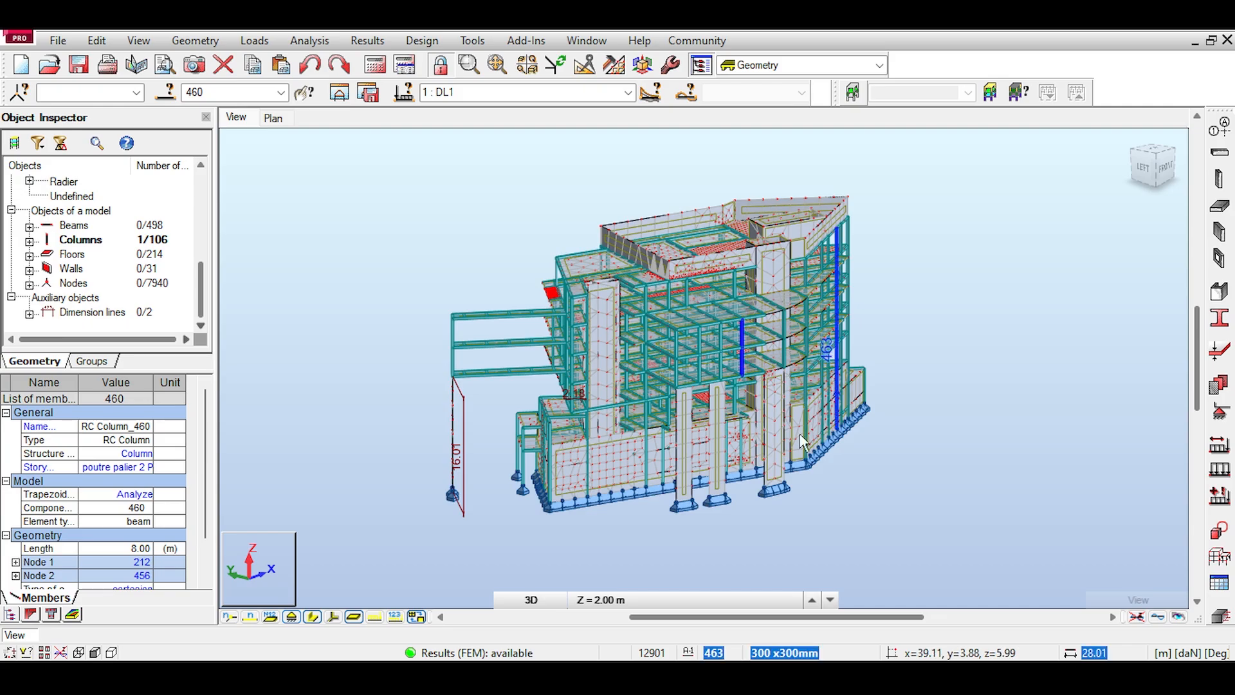
Step: Examine the whole building with its base supports from the left-front corner and clear the column selection
left_click(1153, 166)
middle_click_drag(682, 438, 789, 237, "shift")
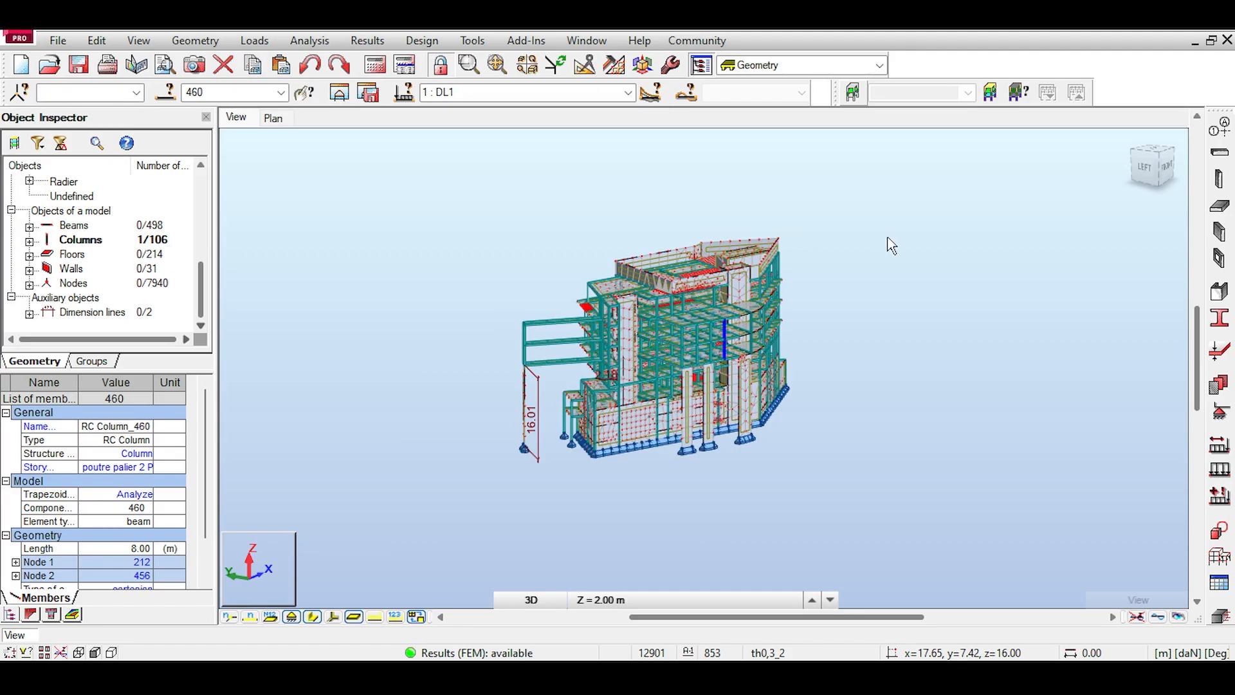
left_click(806, 160)
scroll(713, 338, "up", 5)
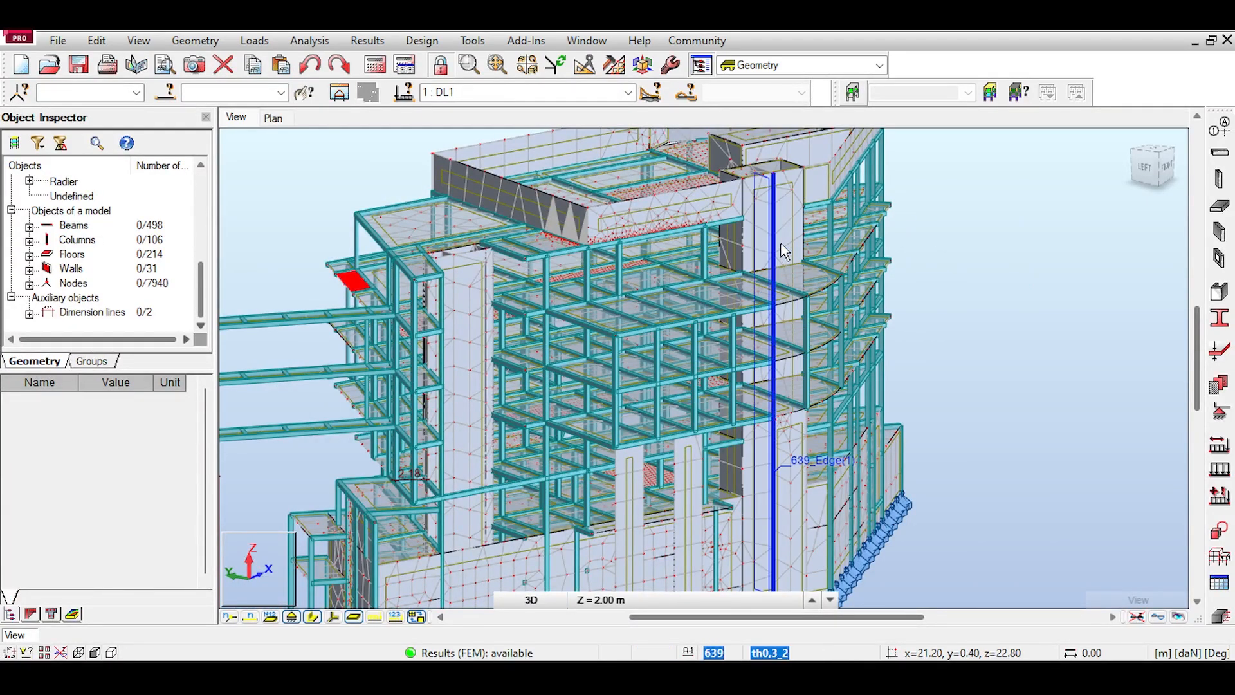
Step: Examine the mesh of parapet wall 845 along roof beam 565, with and without the member section shapes
middle_click_drag(626, 245, 592, 324)
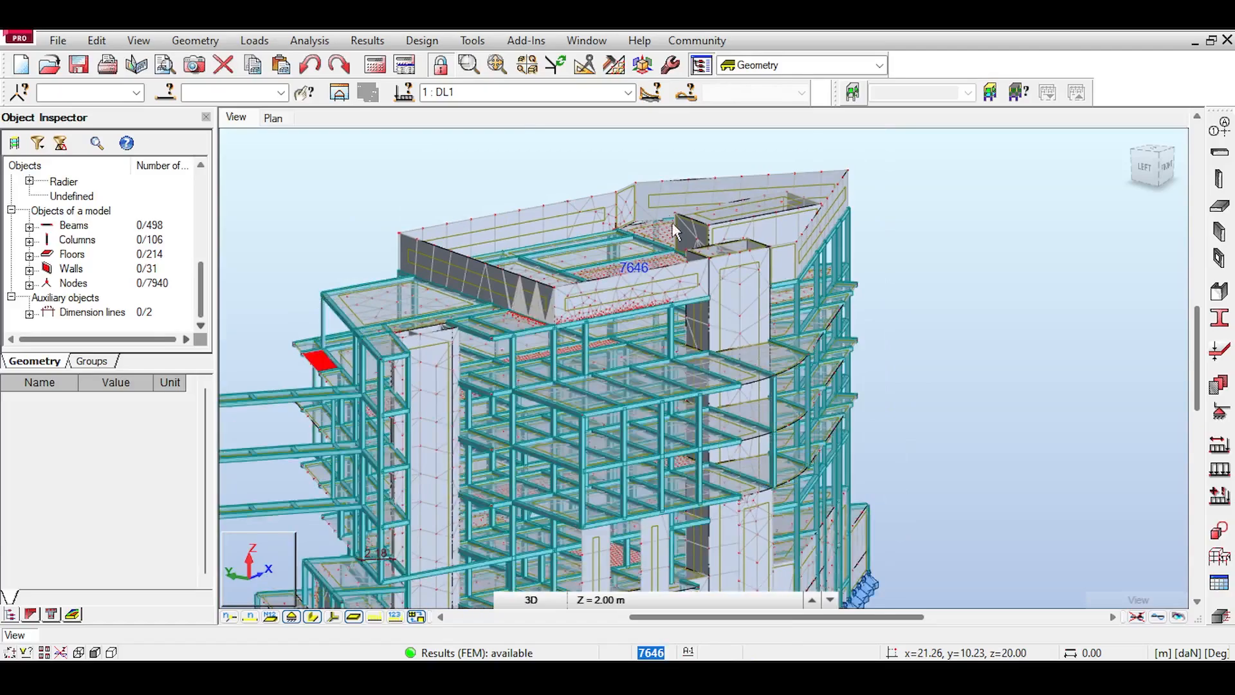
scroll(602, 281, "up", 1)
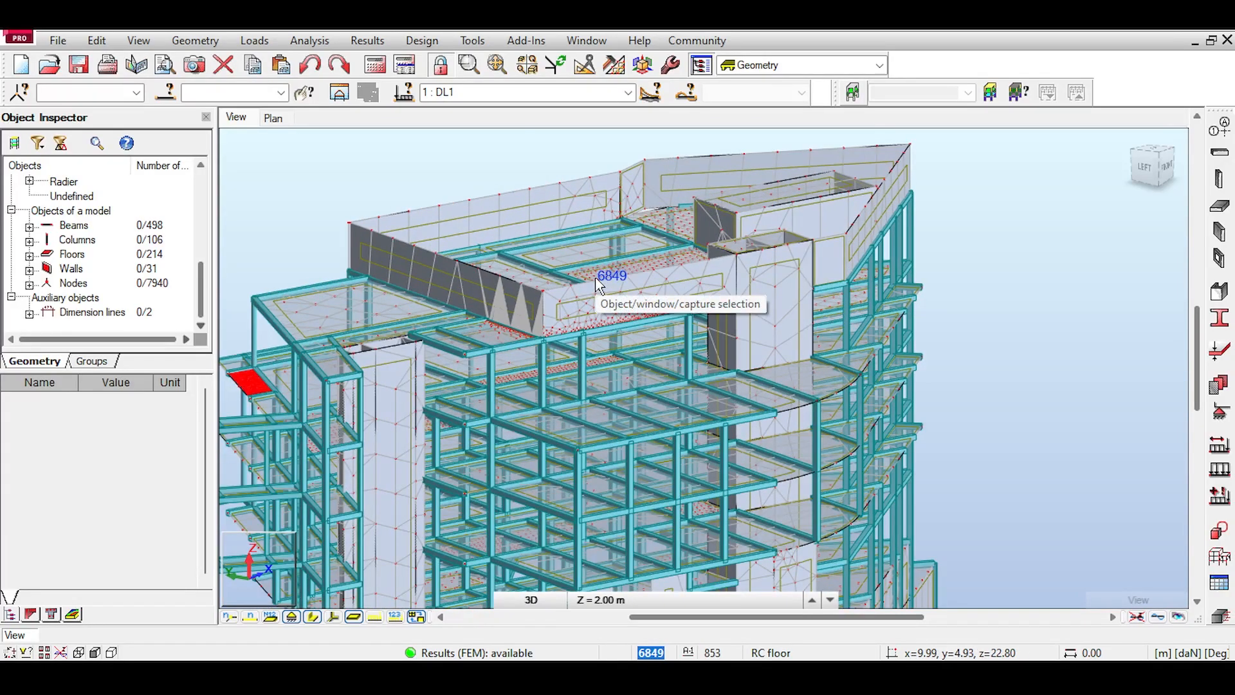
scroll(528, 330, "up", 5)
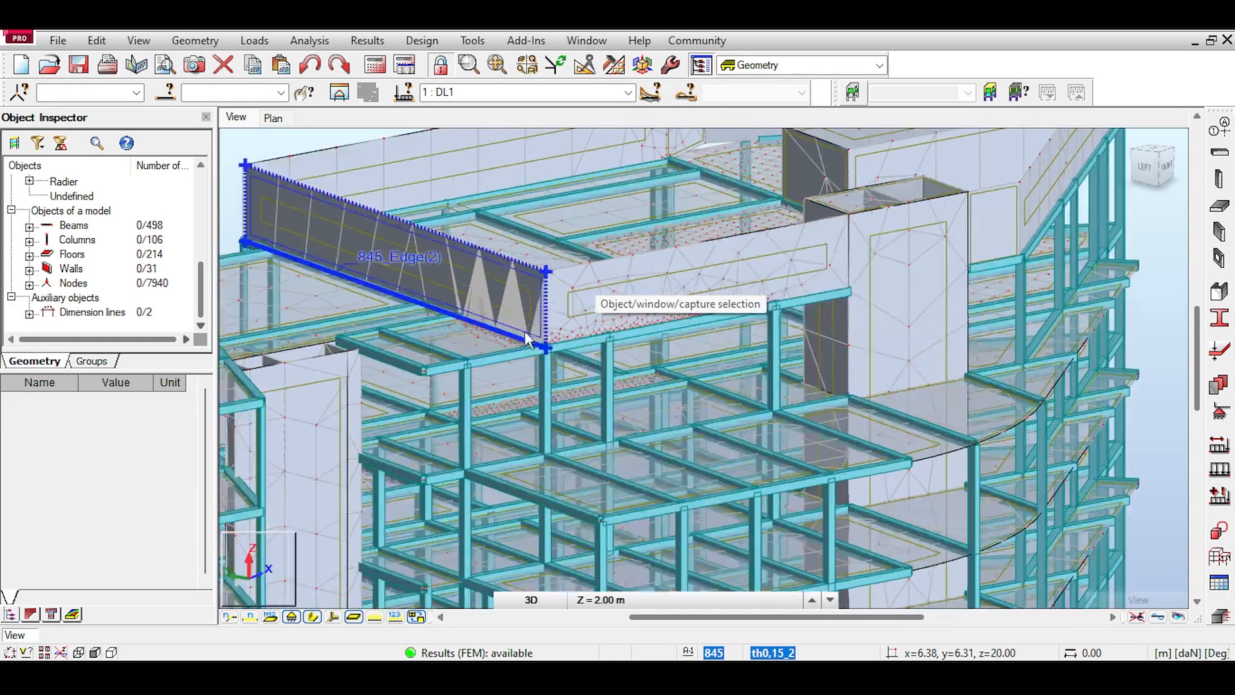
scroll(499, 341, "up", 3)
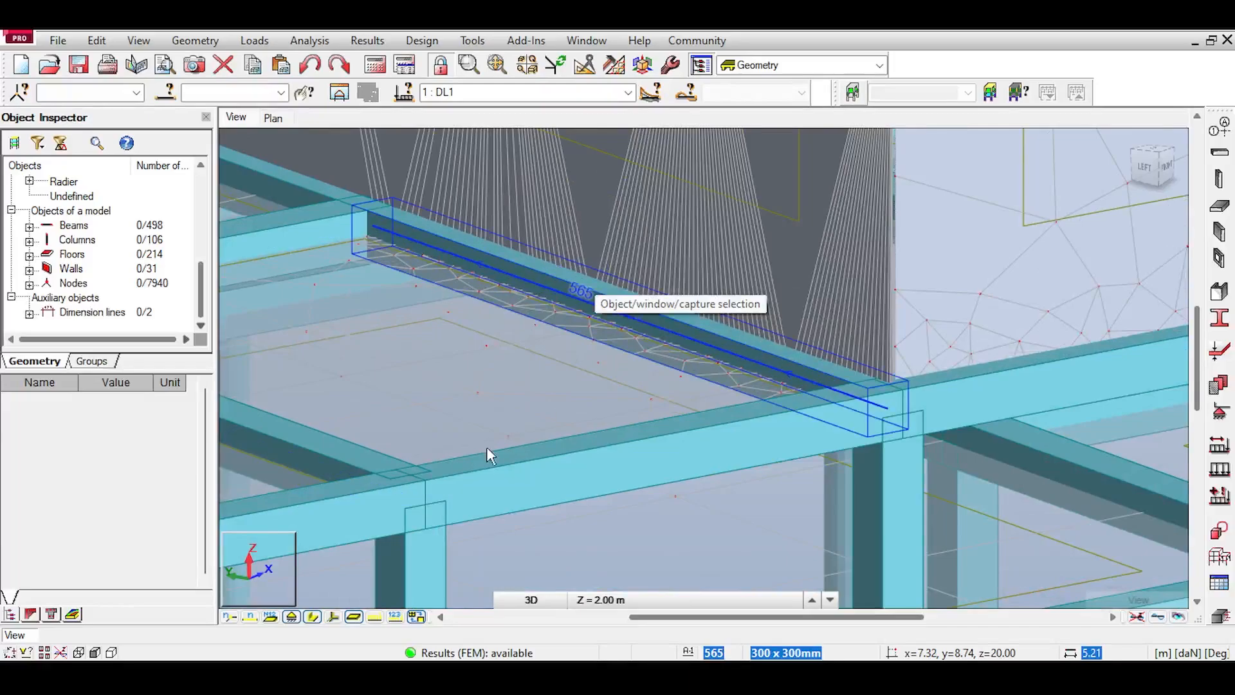
scroll(354, 559, "down", 2)
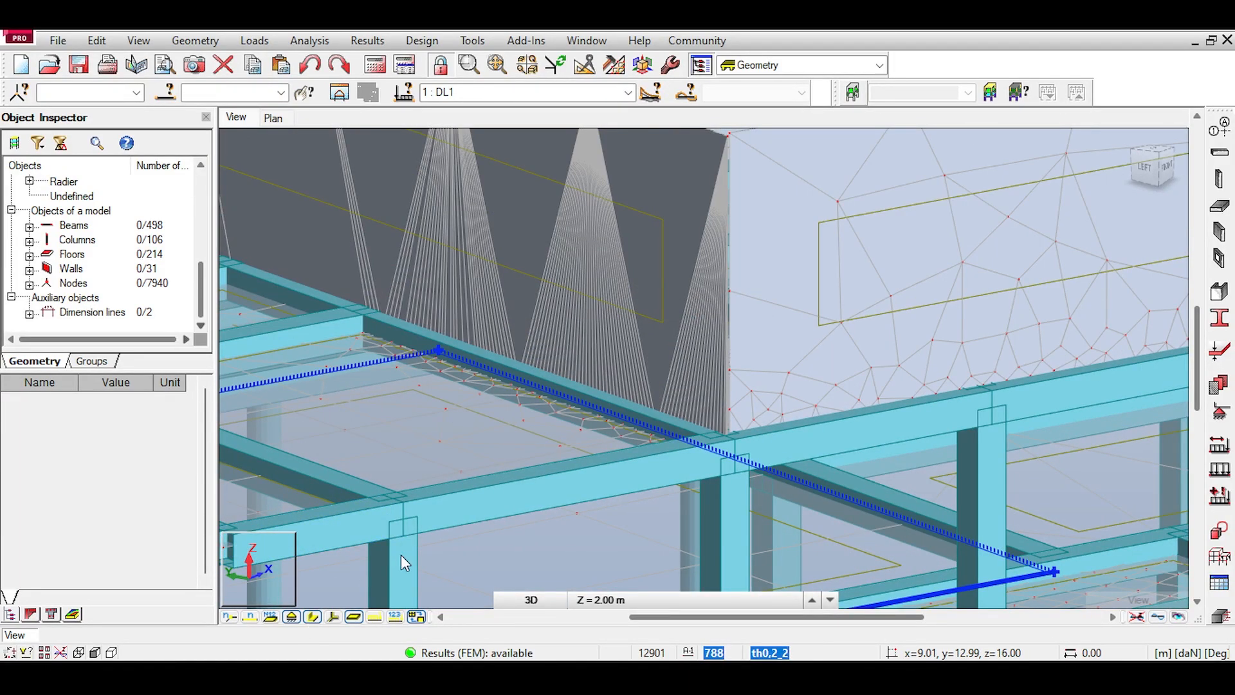
scroll(734, 389, "down", 3)
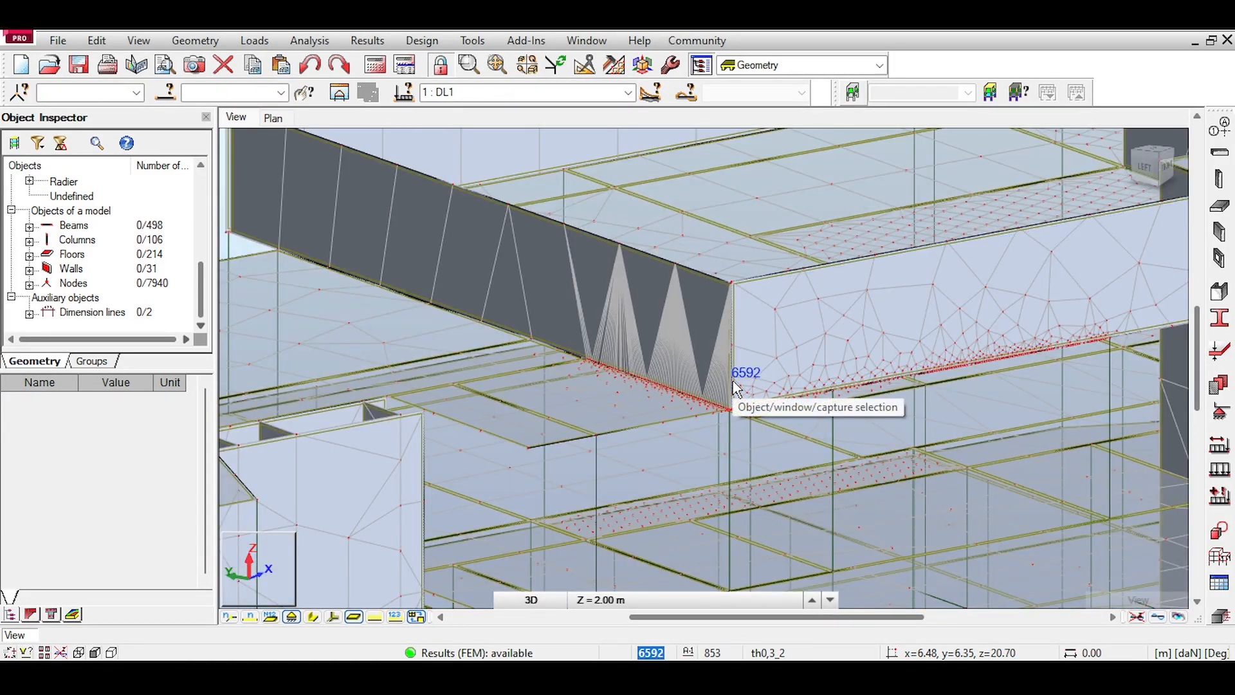
scroll(734, 386, "down", 5)
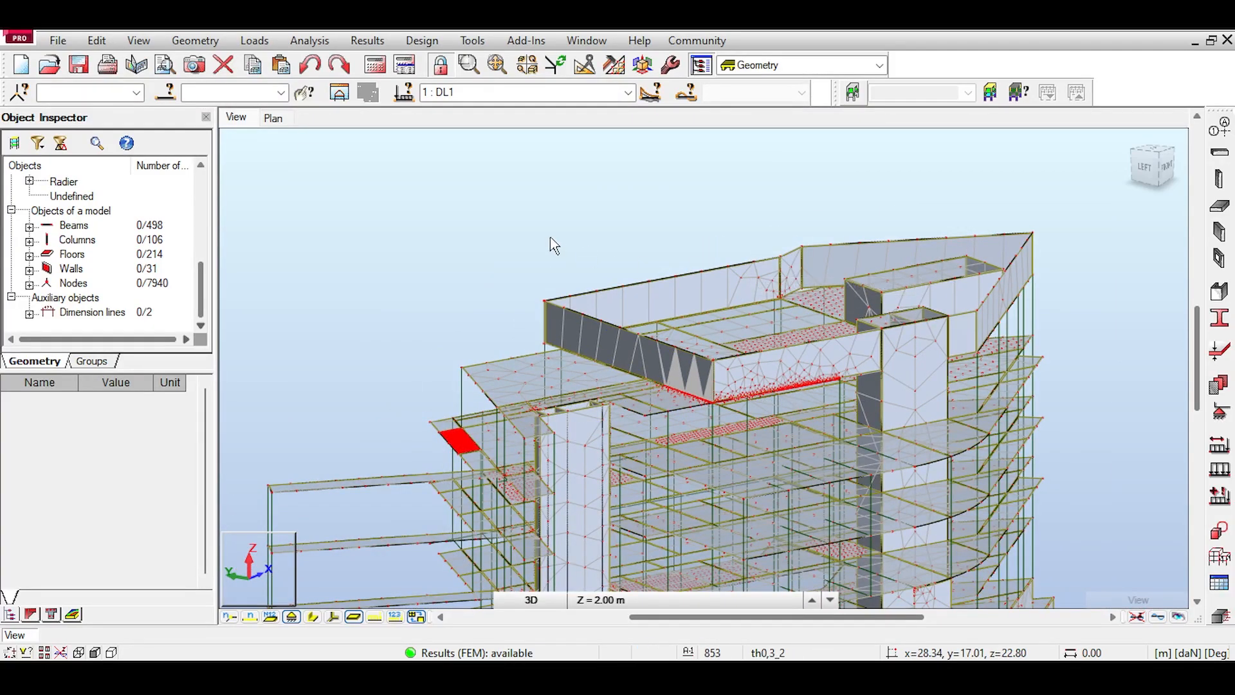
Step: Examine the gap between parapet wall 843 and the roof slab from above the building's left side
left_click(1145, 161)
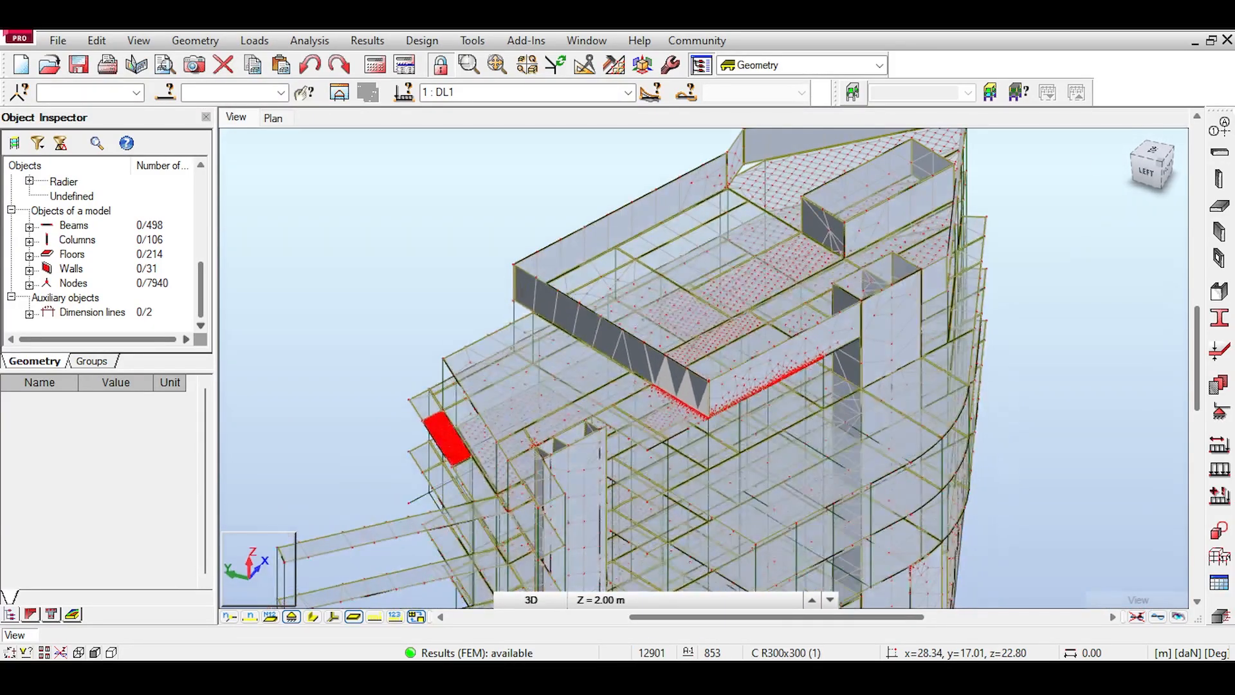
scroll(723, 331, "up", 5)
scroll(723, 331, "up", 5)
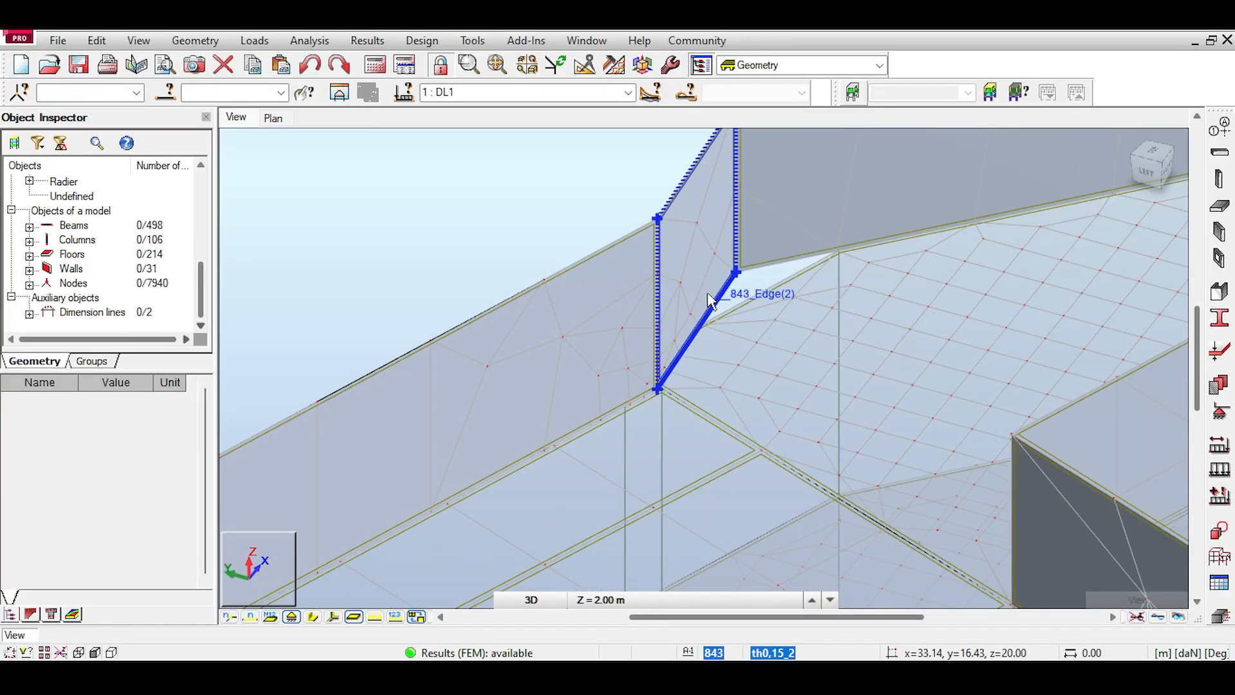
scroll(726, 292, "up", 5)
scroll(766, 268, "down", 5)
scroll(767, 269, "up", 2)
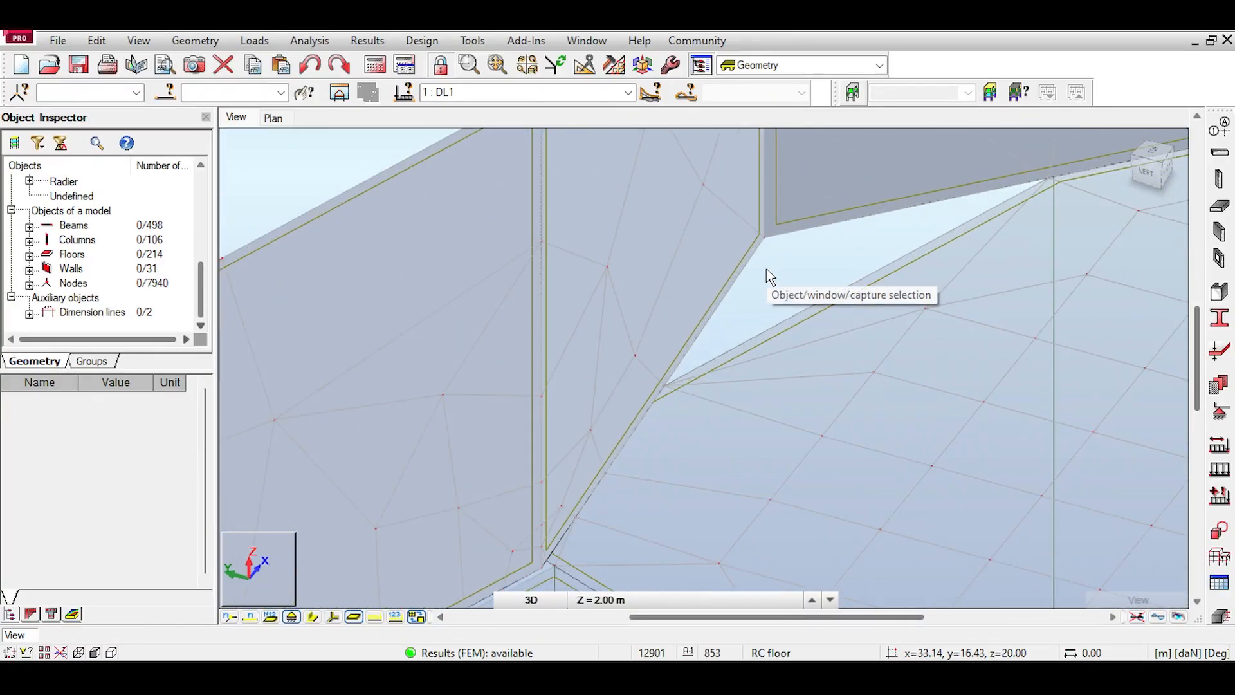
Step: Show the member section shapes and examine the end of beam 574 near the column under parapet wall 842
left_click(313, 616)
middle_click_drag(1030, 187, 801, 324)
scroll(752, 351, "up", 1)
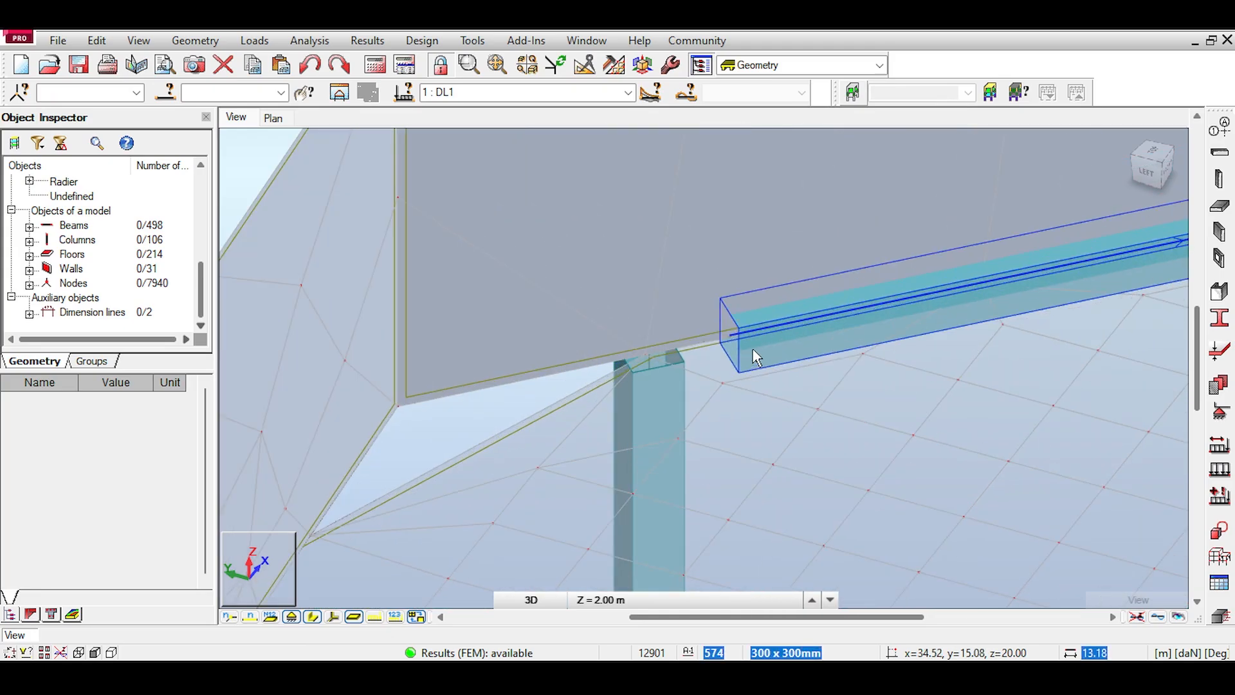
scroll(756, 355, "up", 2)
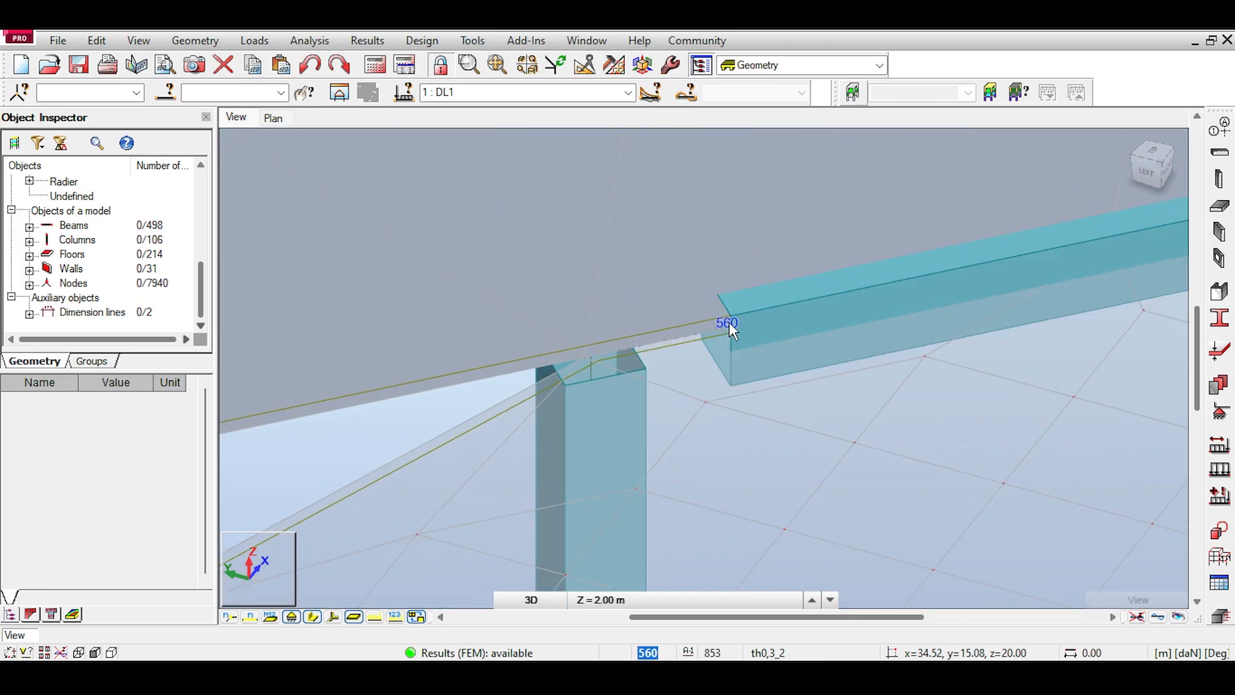
scroll(595, 357, "down", 3)
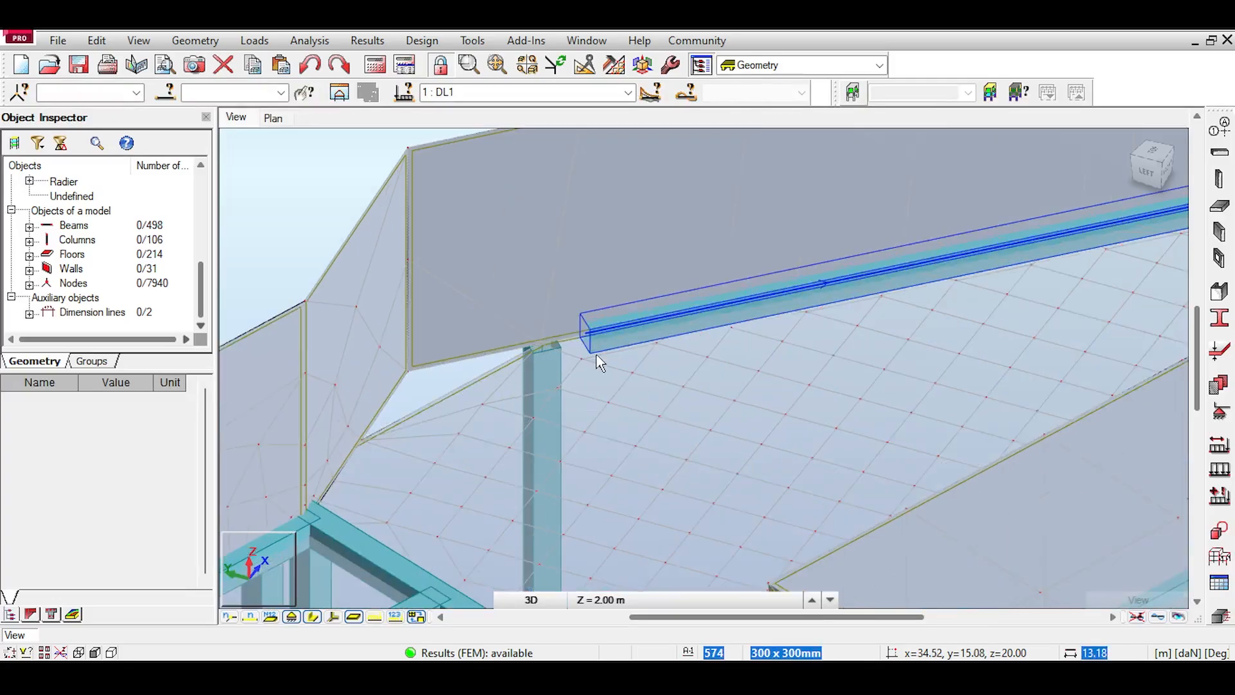
scroll(597, 357, "up", 3)
scroll(593, 255, "down", 3)
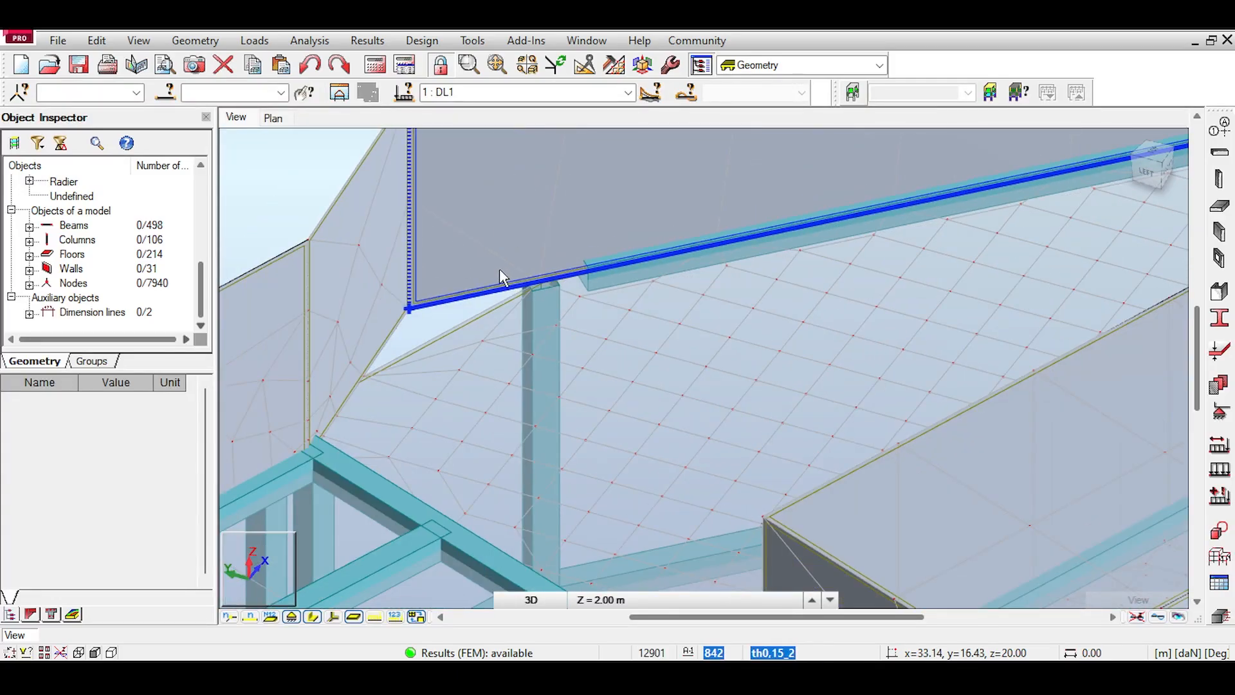
Step: Select parapet wall 842 from the back of the building and examine the double-column joint at the adjacent roof corner
scroll(500, 270, "down", 5)
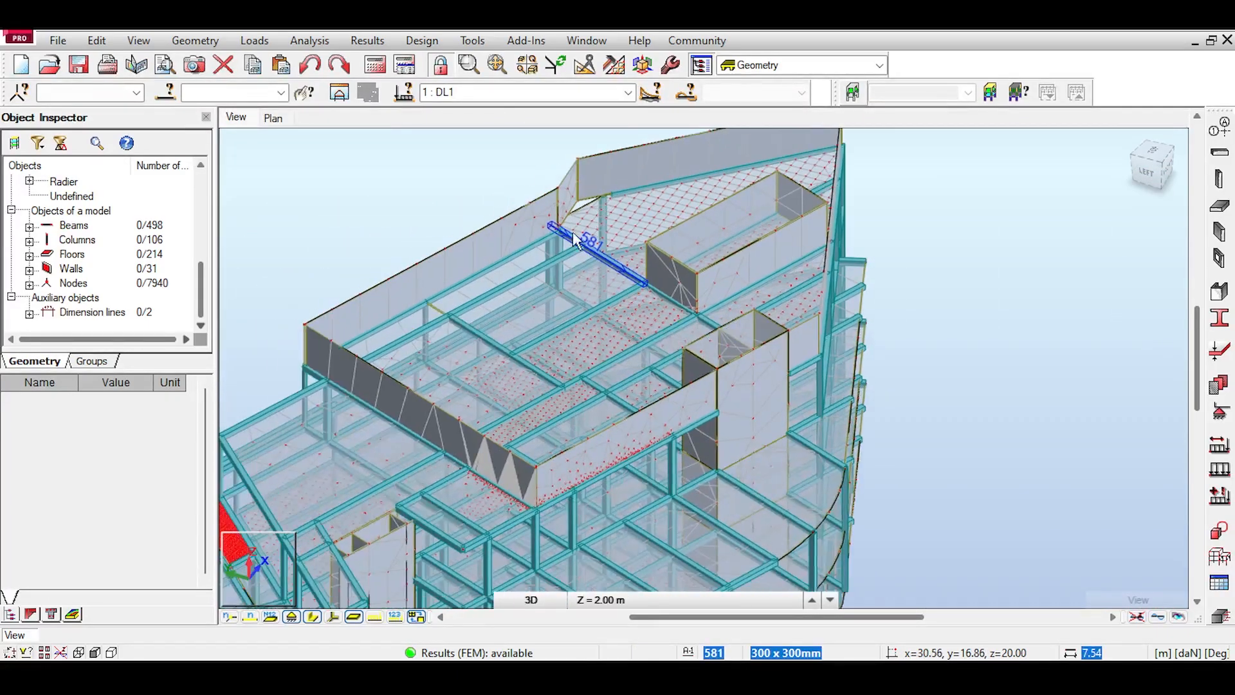
scroll(573, 232, "down", 2)
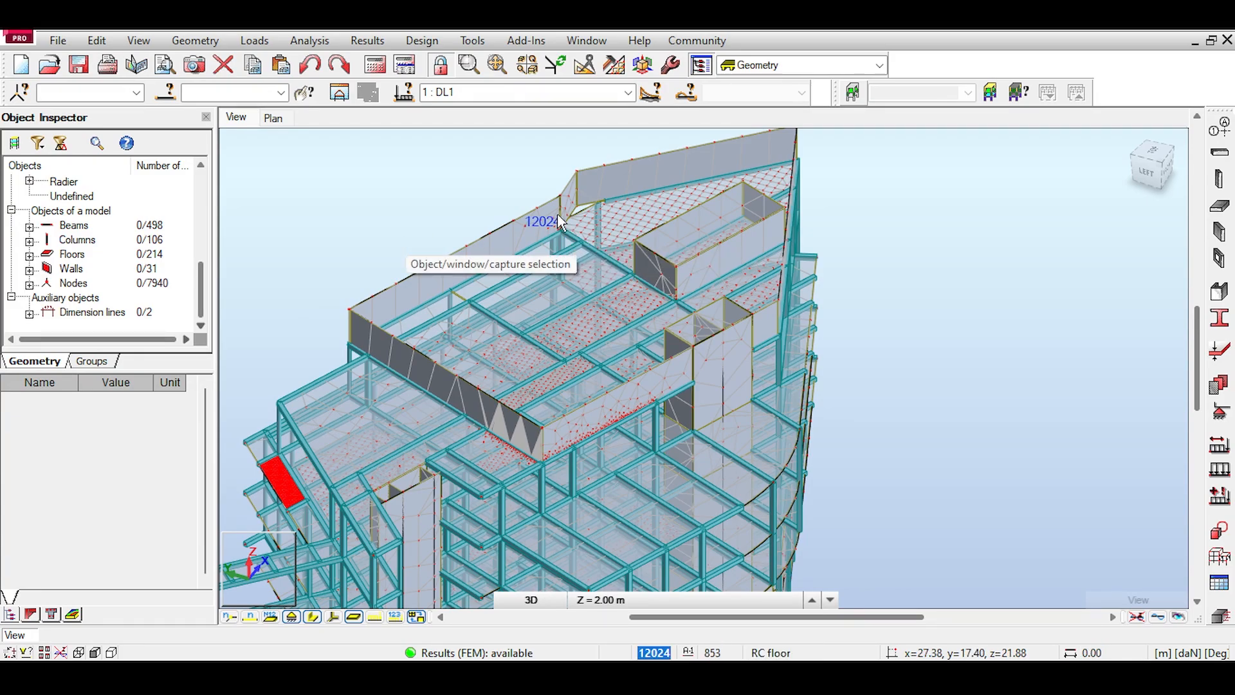
middle_click_drag(571, 186, 687, 304)
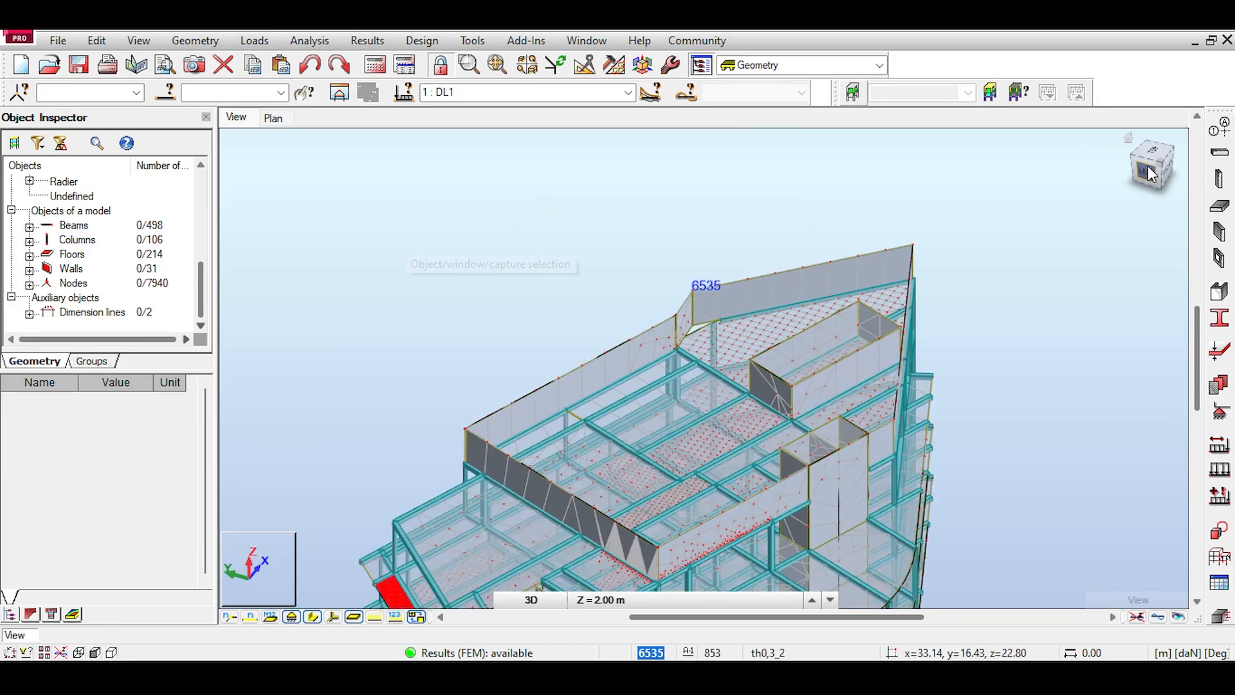
left_click(1171, 170)
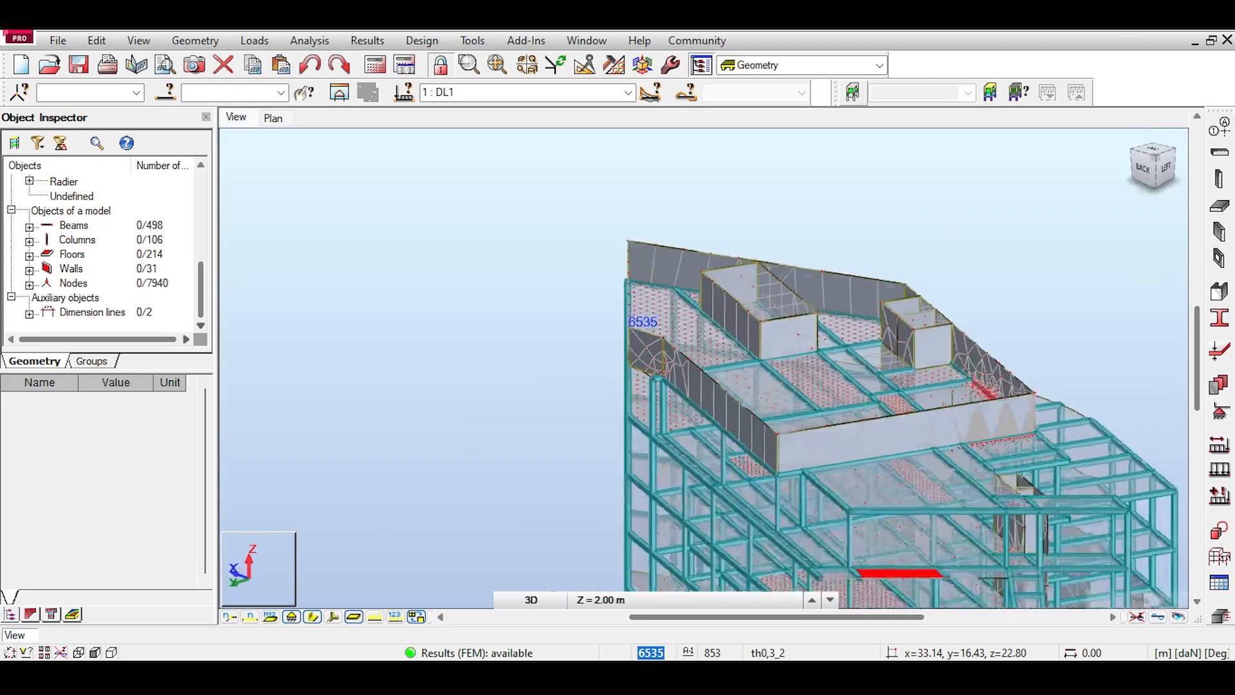
scroll(913, 405, "up", 6)
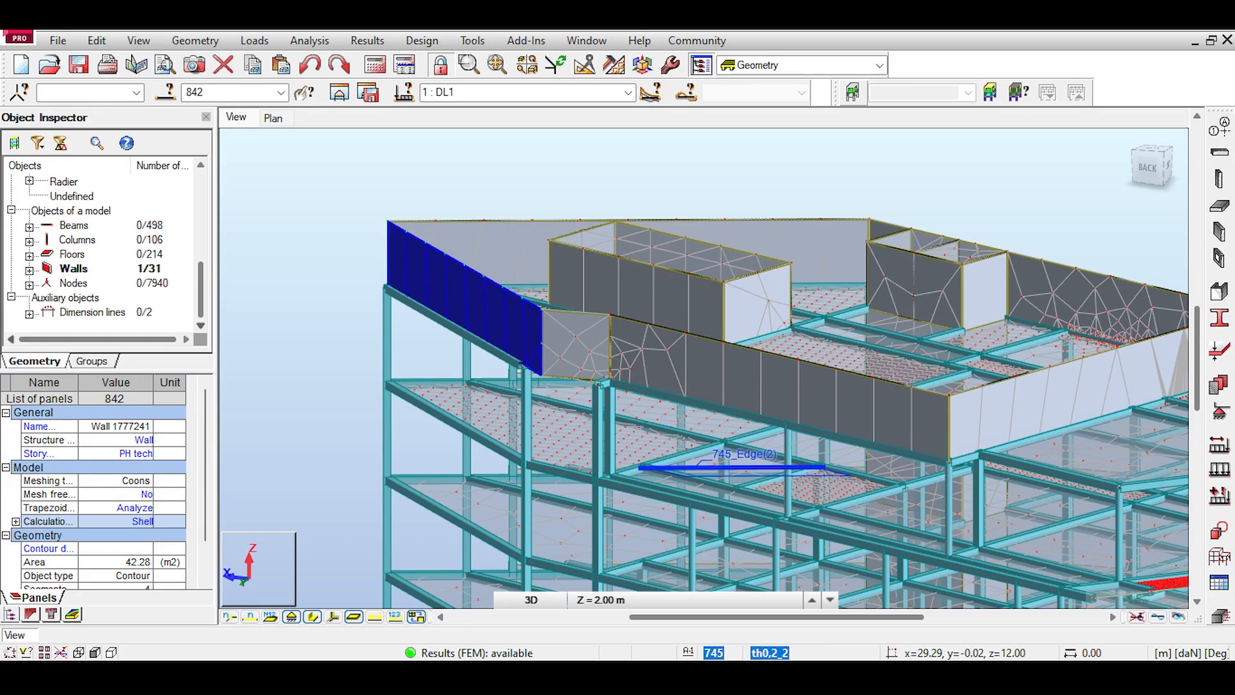
scroll(615, 387, "up", 6)
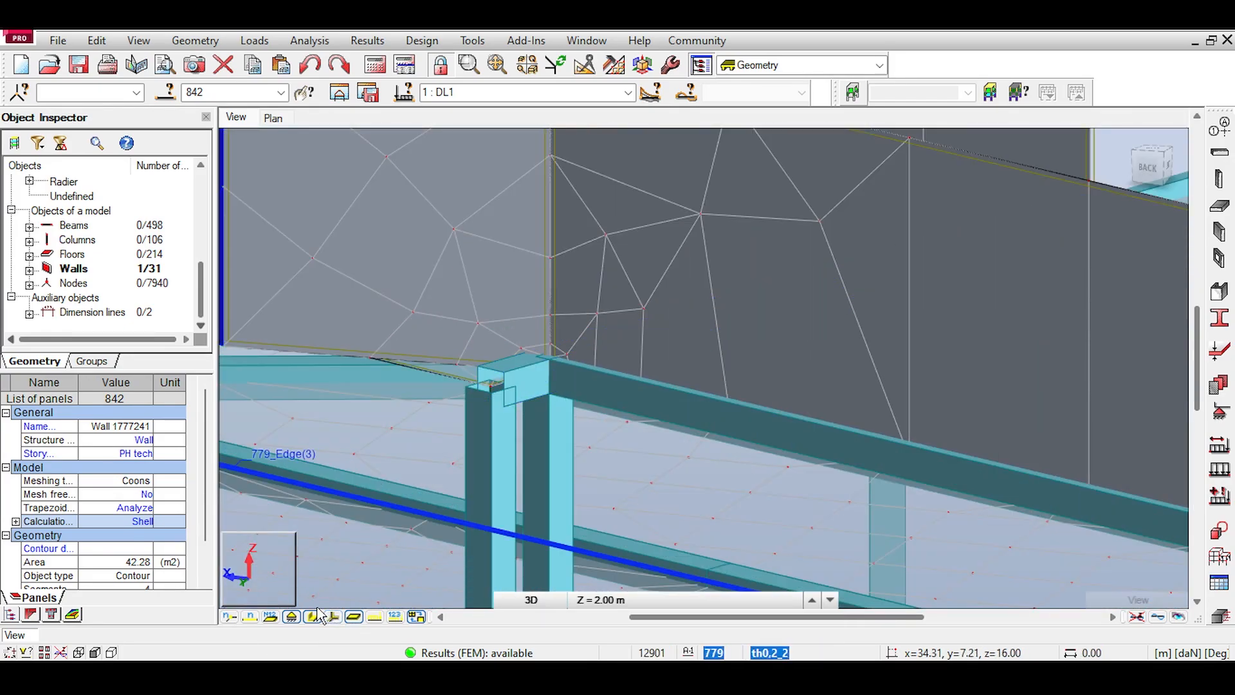
Step: Select floor 780 below parapet wall 843 and examine its outline with the member section shapes hidden
left_click(381, 503)
left_click(402, 461)
scroll(399, 454, "down", 3)
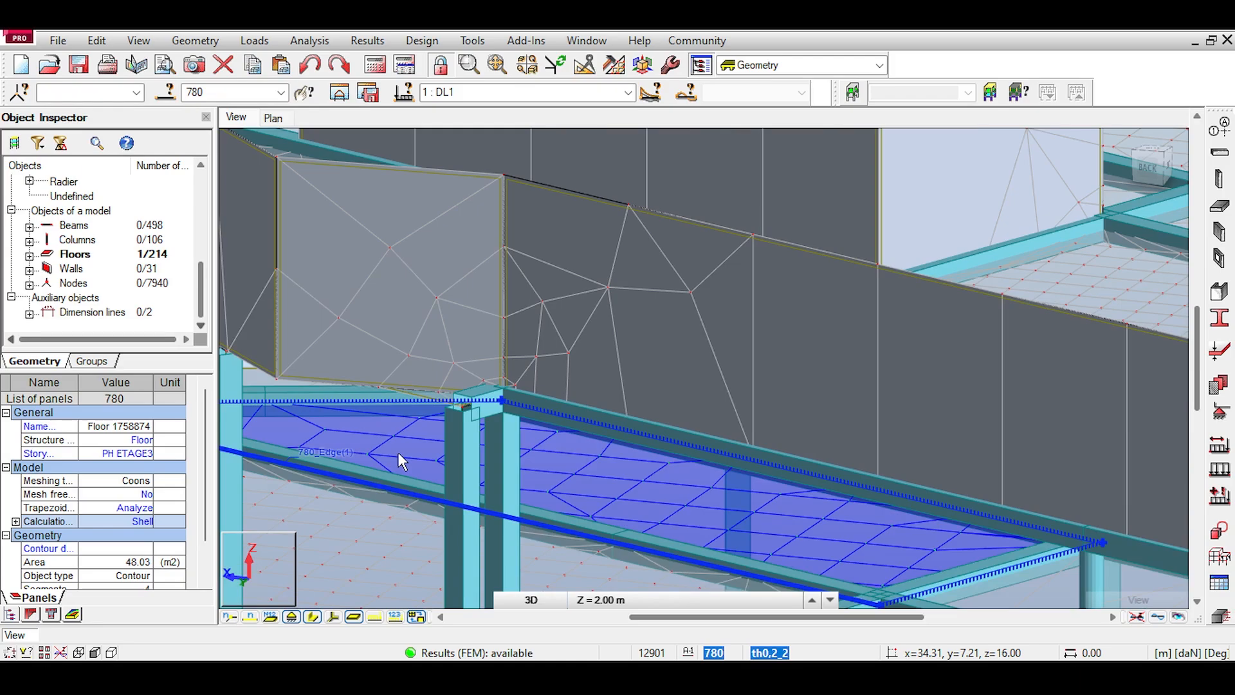
scroll(412, 473, "down", 2)
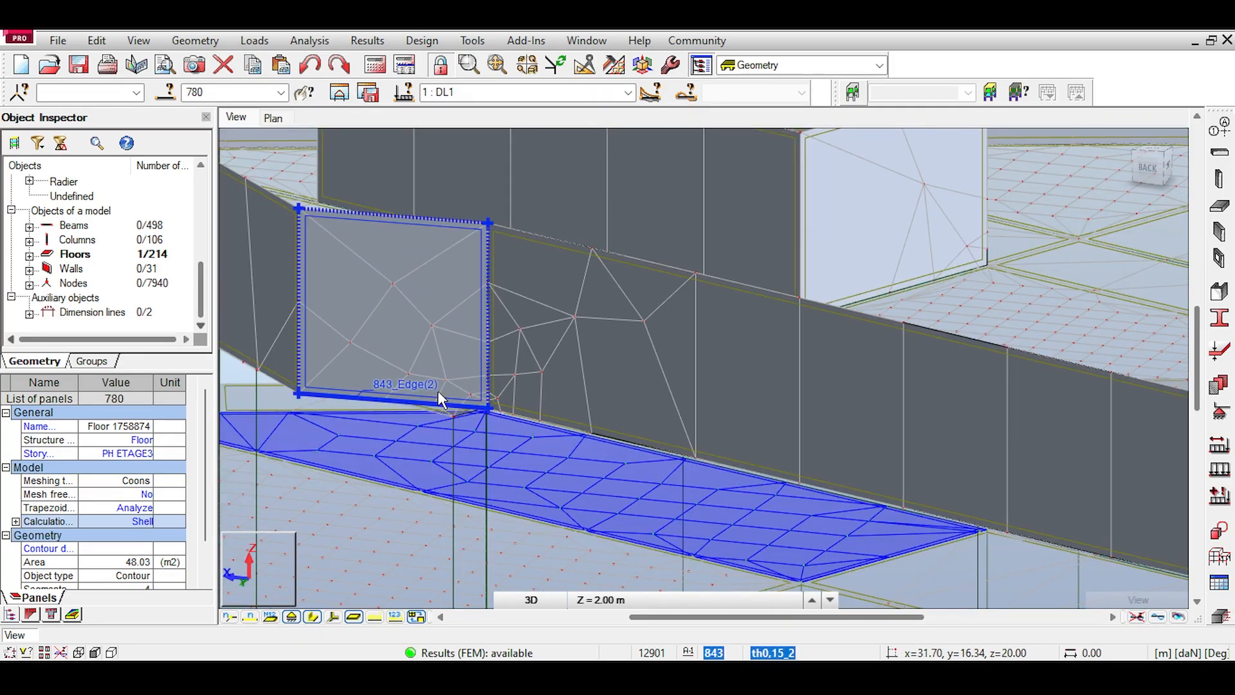
Step: Clear the floor selection and examine how the lower corner of parapet wall 843 meets the slab and column axes
middle_click_drag(391, 271, 643, 273)
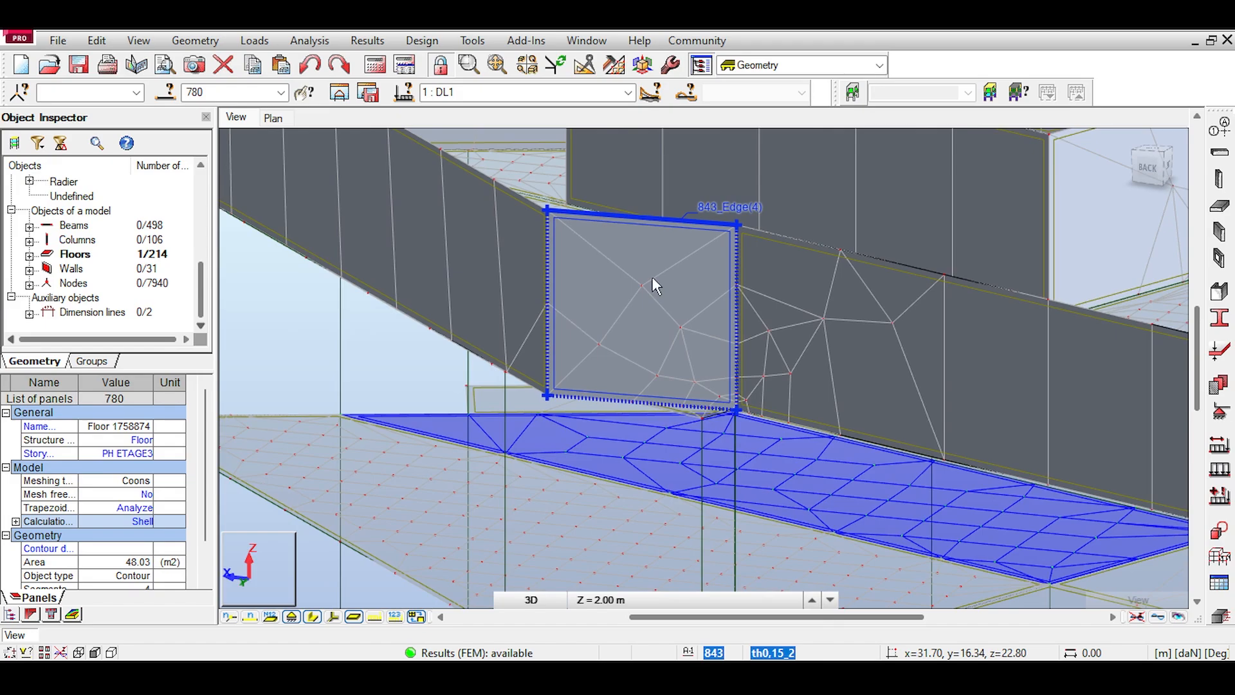
scroll(598, 289, "down", 2)
left_click(396, 323)
scroll(675, 363, "up", 5)
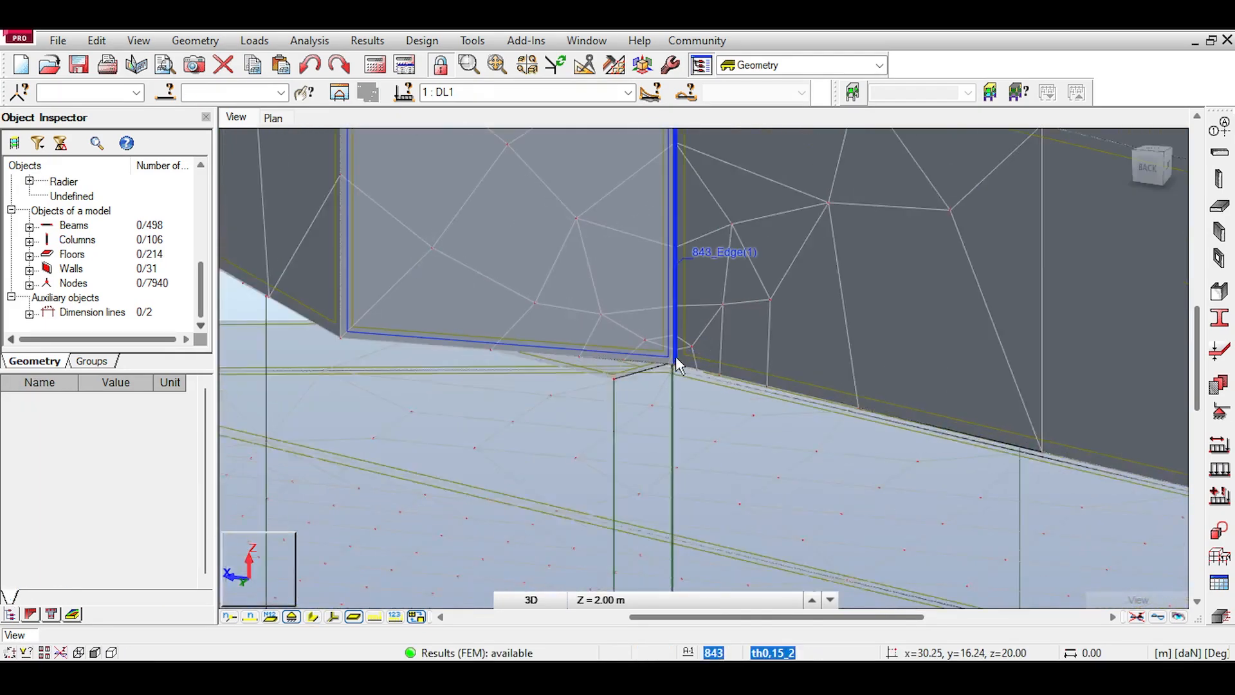
scroll(679, 369, "up", 9)
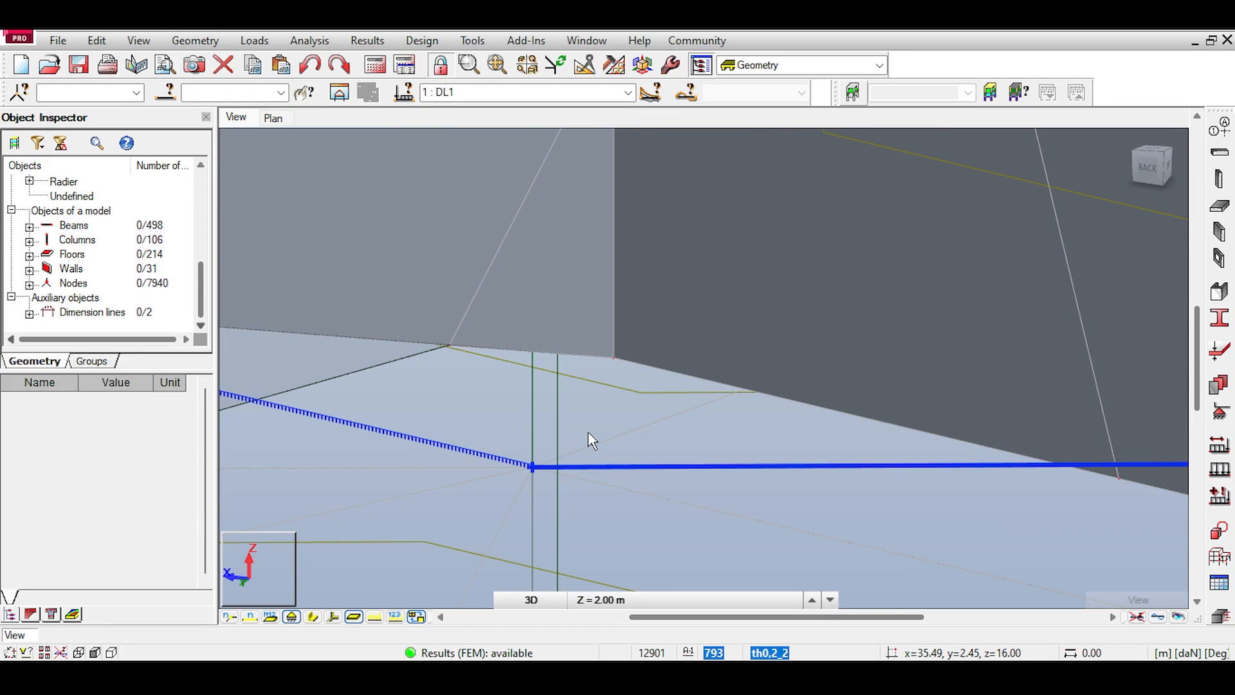
Step: Select floor 793 at the lower corner of parapet wall 843 and examine the adjoining bottom edge of wall 844 and beam 518
scroll(588, 431, "up", 2)
left_click(574, 435)
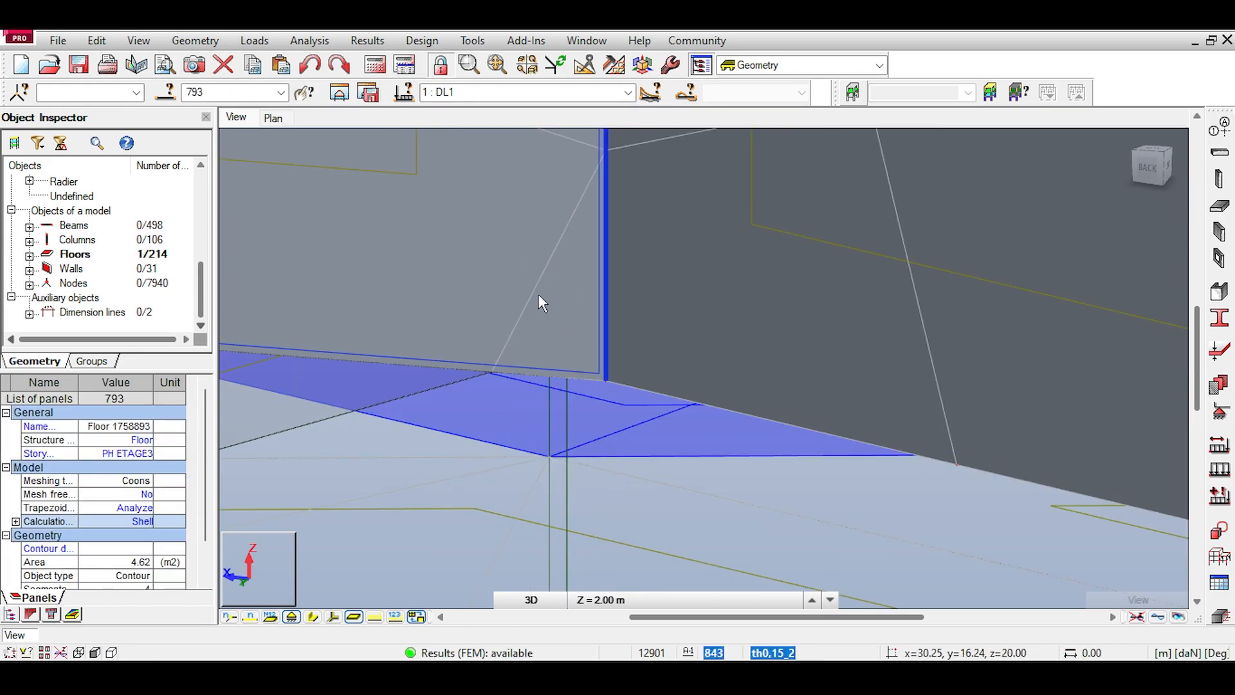
scroll(539, 294, "down", 5)
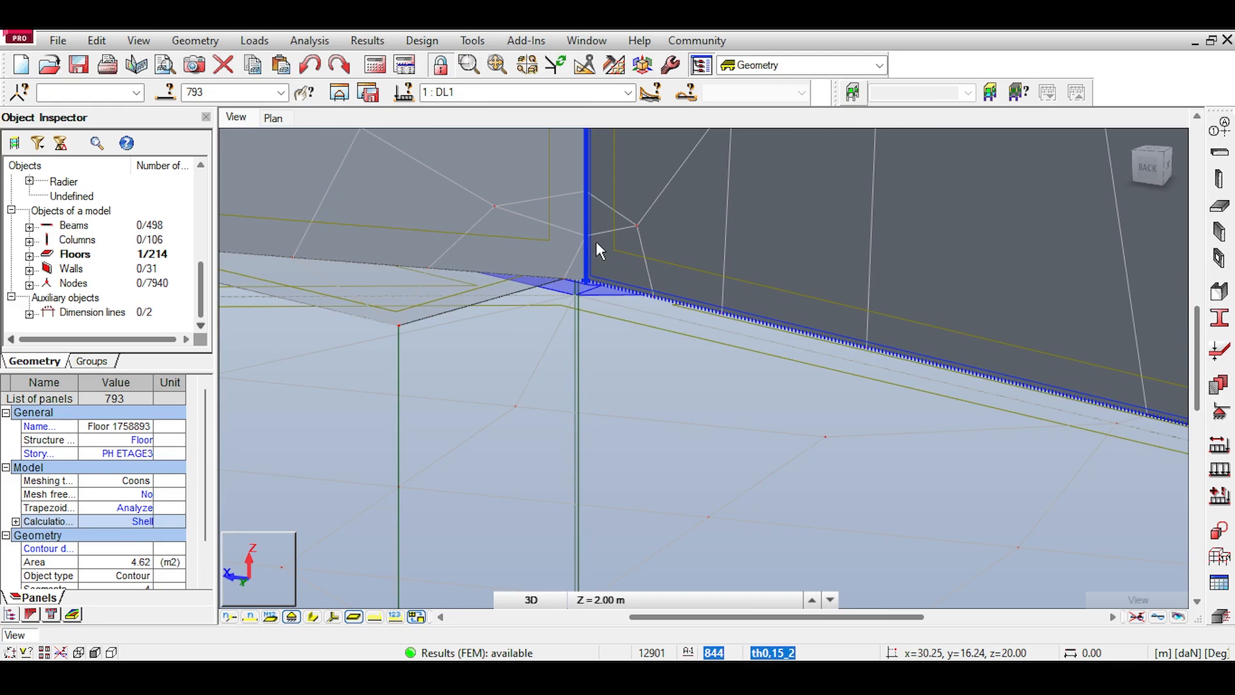
scroll(786, 217, "down", 3)
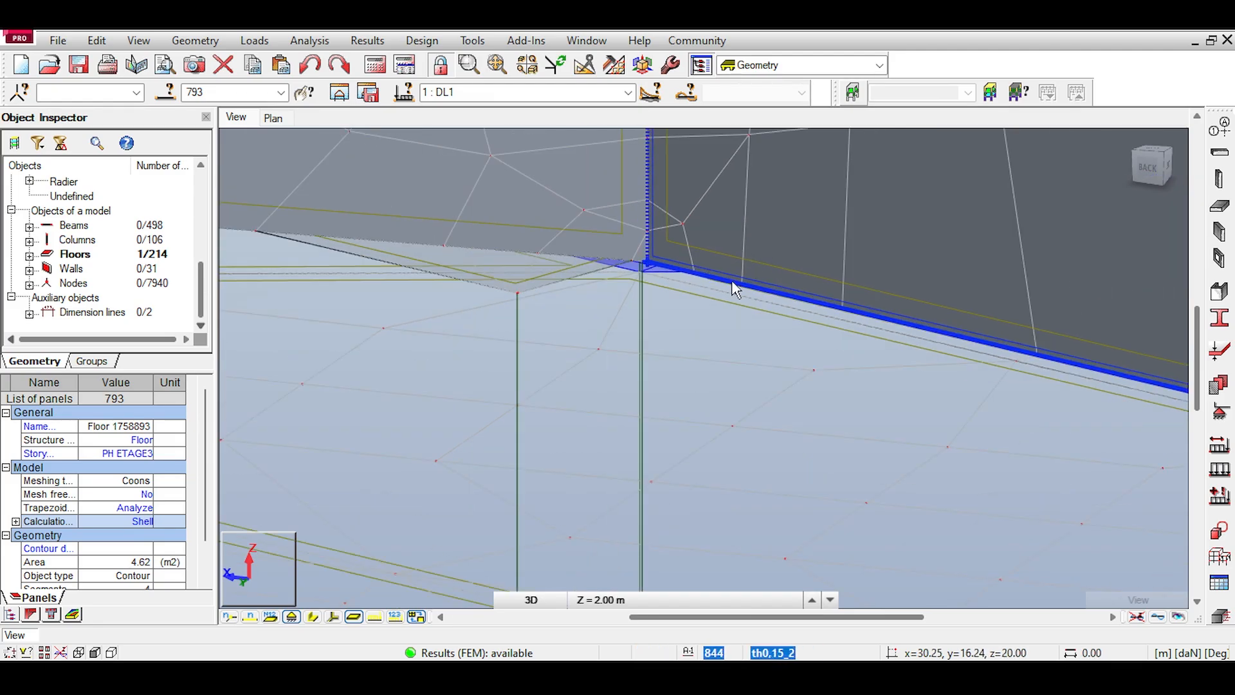
scroll(580, 370, "up", 4)
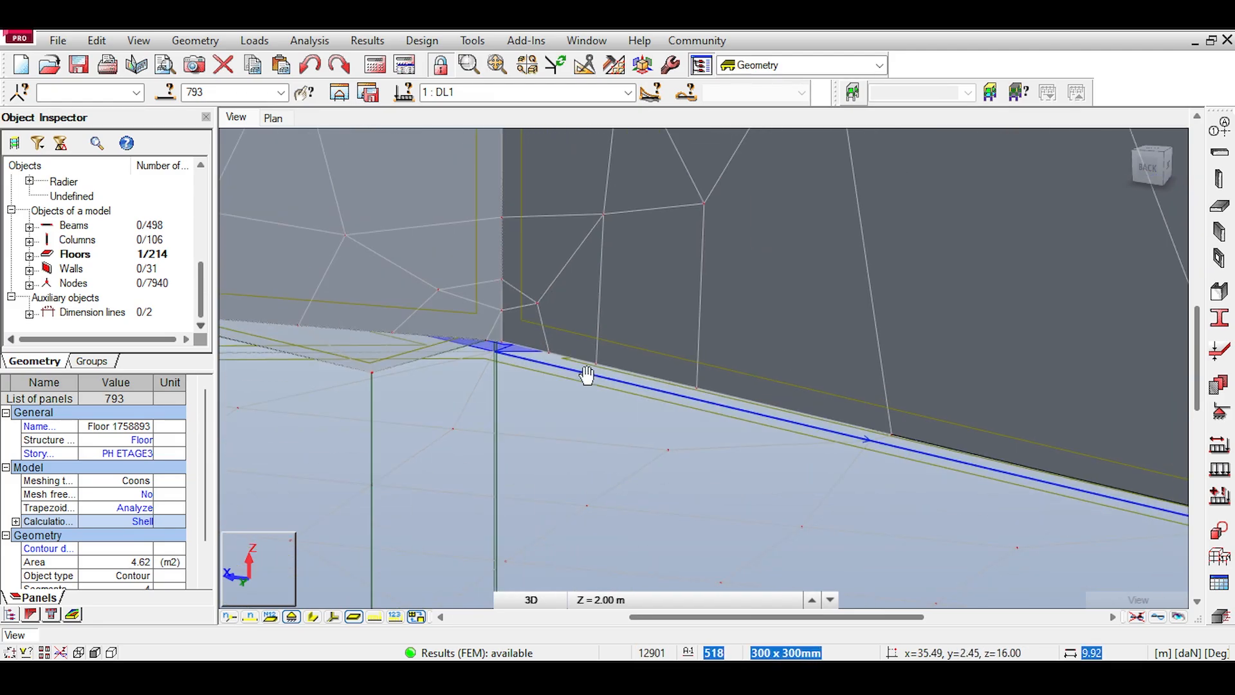
scroll(547, 351, "down", 5)
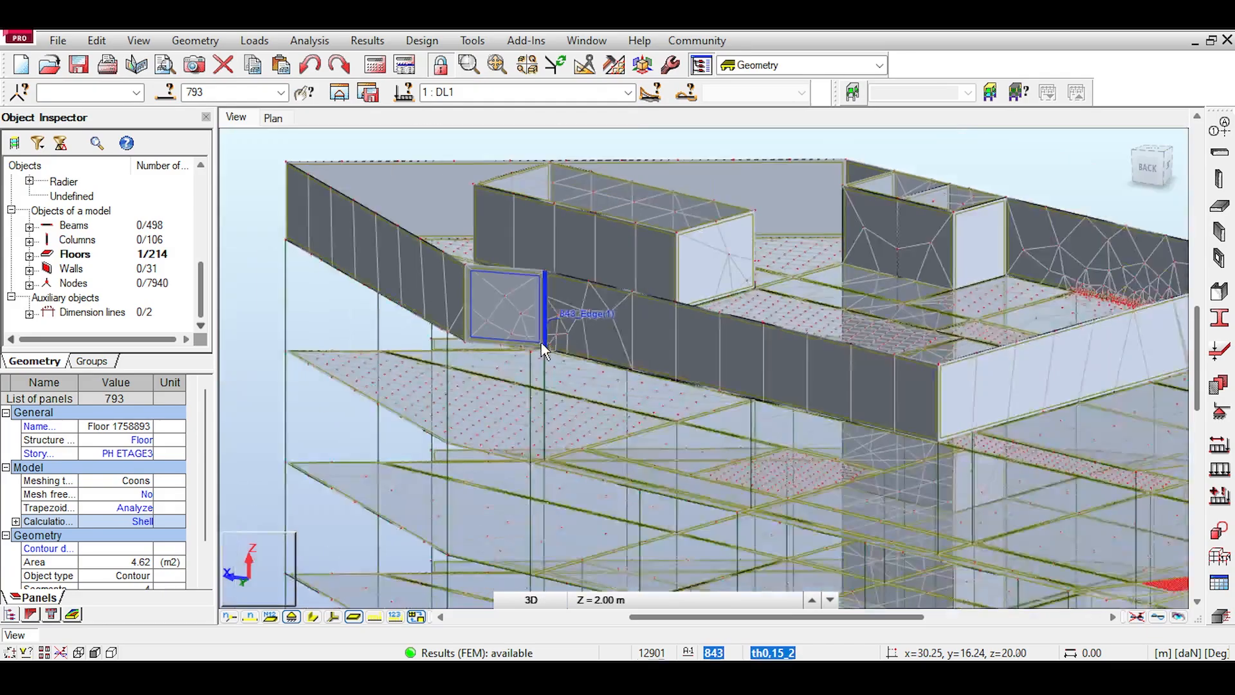
scroll(725, 335, "up", 3)
scroll(727, 328, "up", 5)
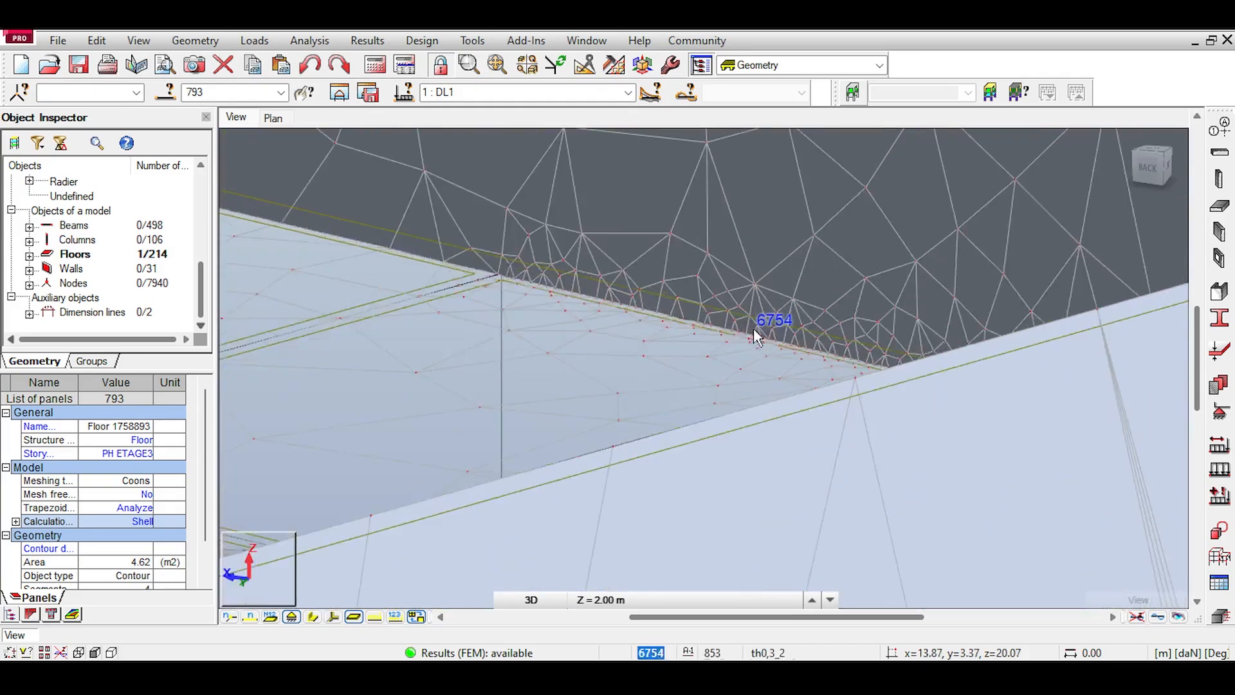
Step: Orient the model to the left side and examine the densely meshed bottom edge of parapet wall 846
left_click(1152, 168)
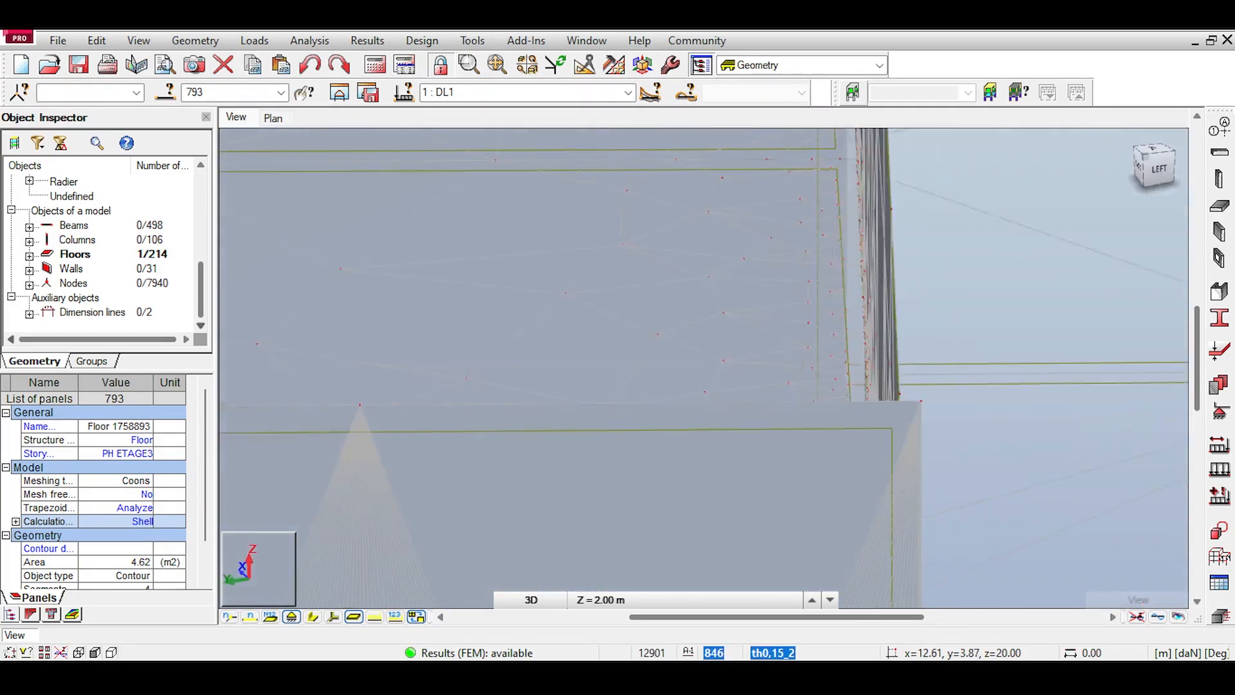
left_click_drag(1152, 168, 1135, 163)
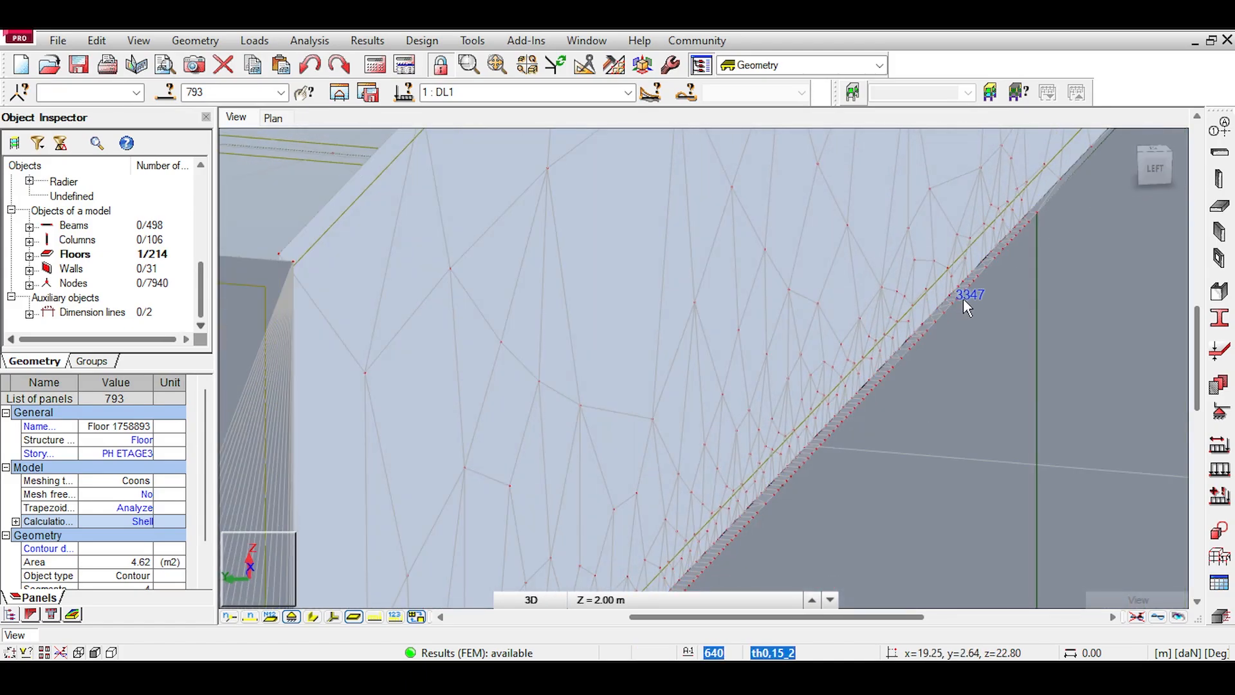
middle_click_drag(979, 257, 869, 336)
scroll(926, 309, "up", 4)
scroll(903, 325, "up", 3)
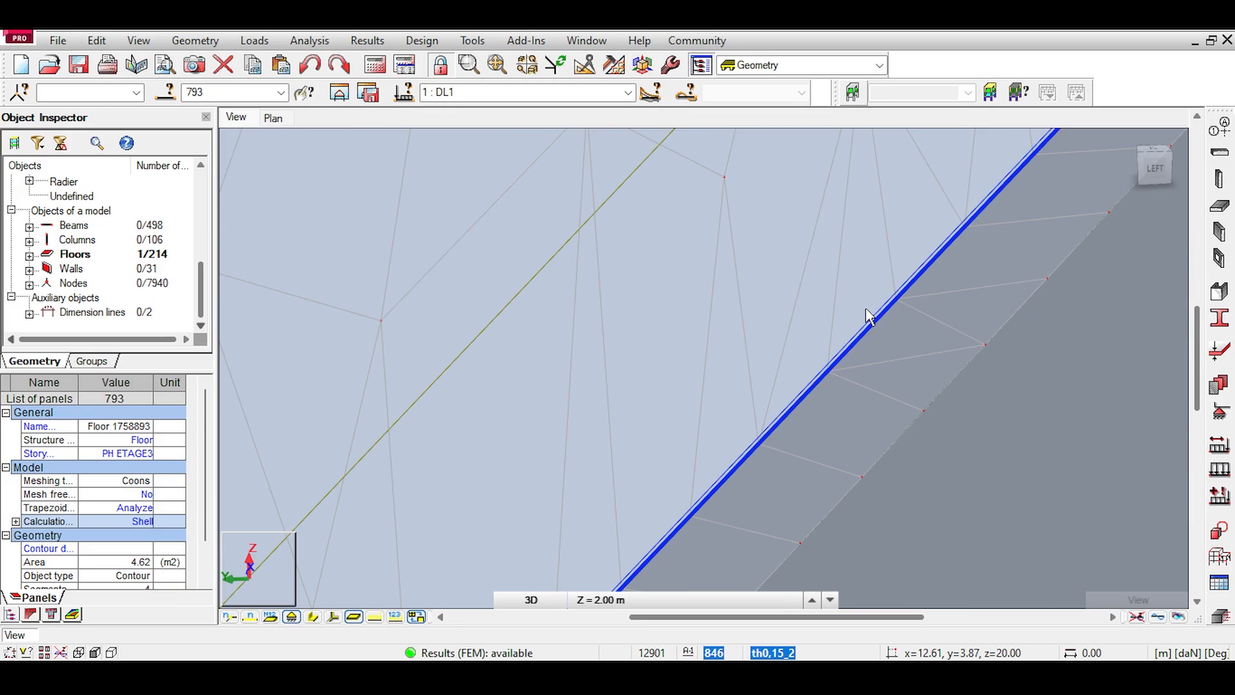
Step: Select parapet wall 846 and examine its position over the supporting beams and columns with the member section shapes shown
left_click(931, 337)
scroll(922, 361, "down", 5)
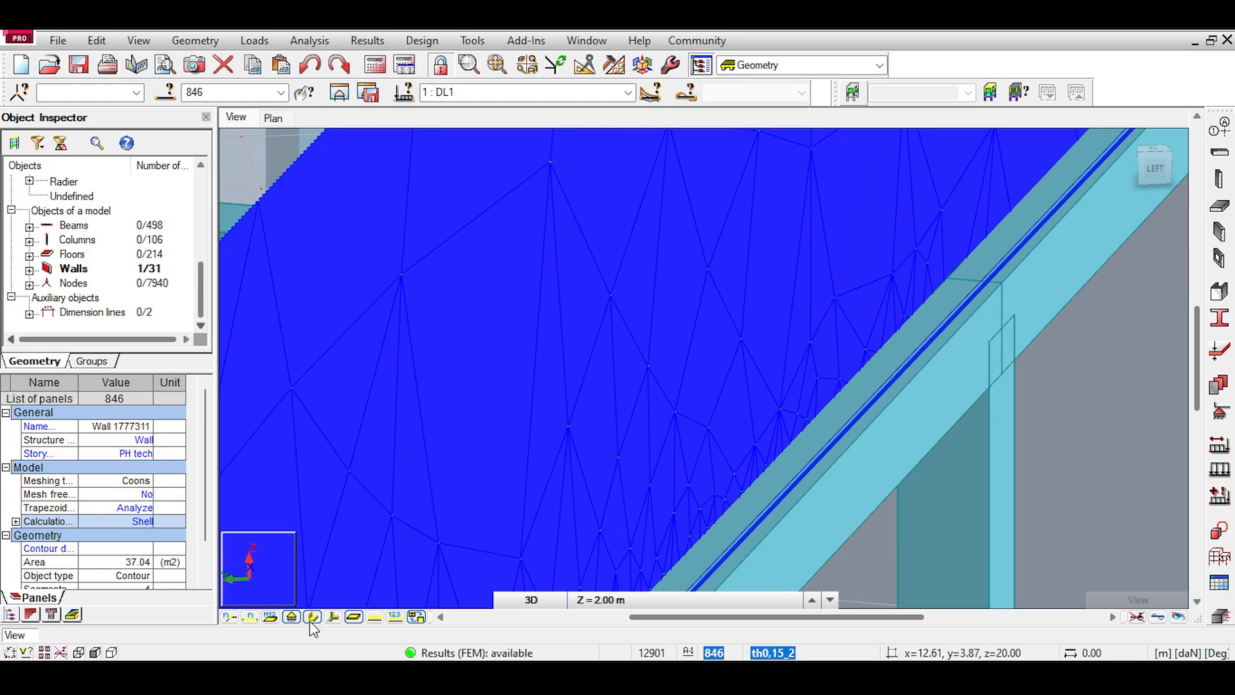
scroll(951, 365, "down", 4)
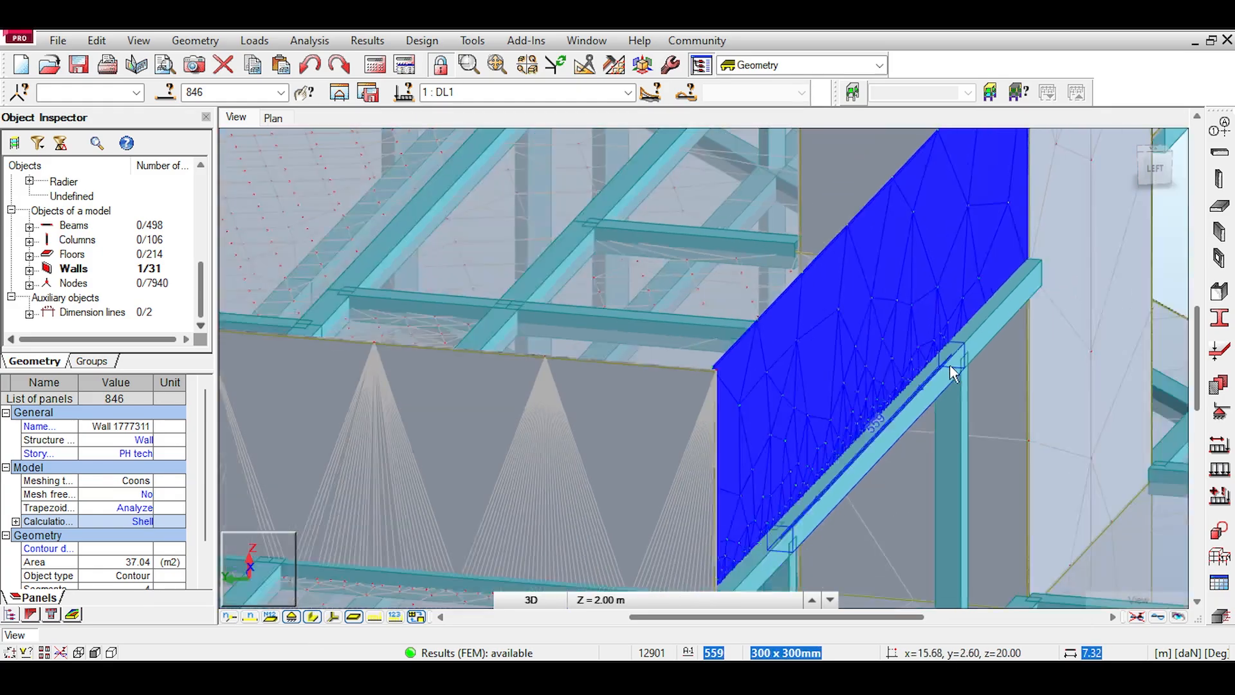
scroll(765, 319, "down", 4)
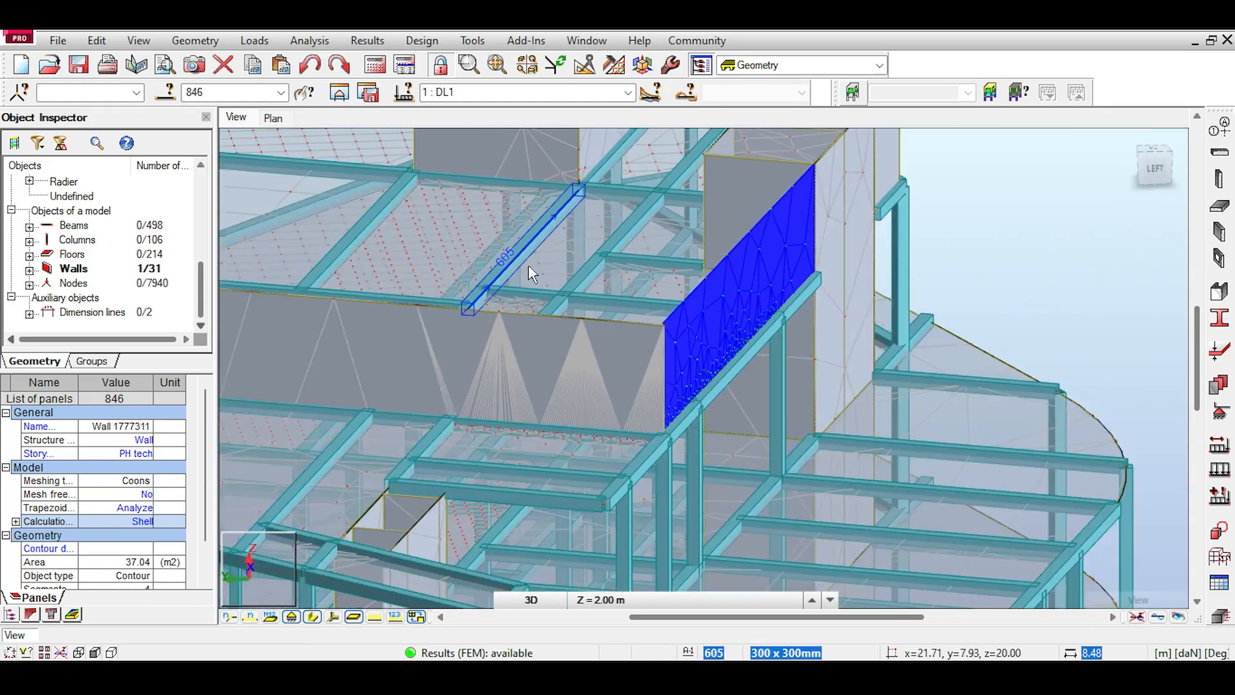
Step: Select floor 825 at the base of parapet wall 845 and examine the strip with the member section shapes hidden
scroll(596, 319, "up", 5)
scroll(509, 428, "up", 2)
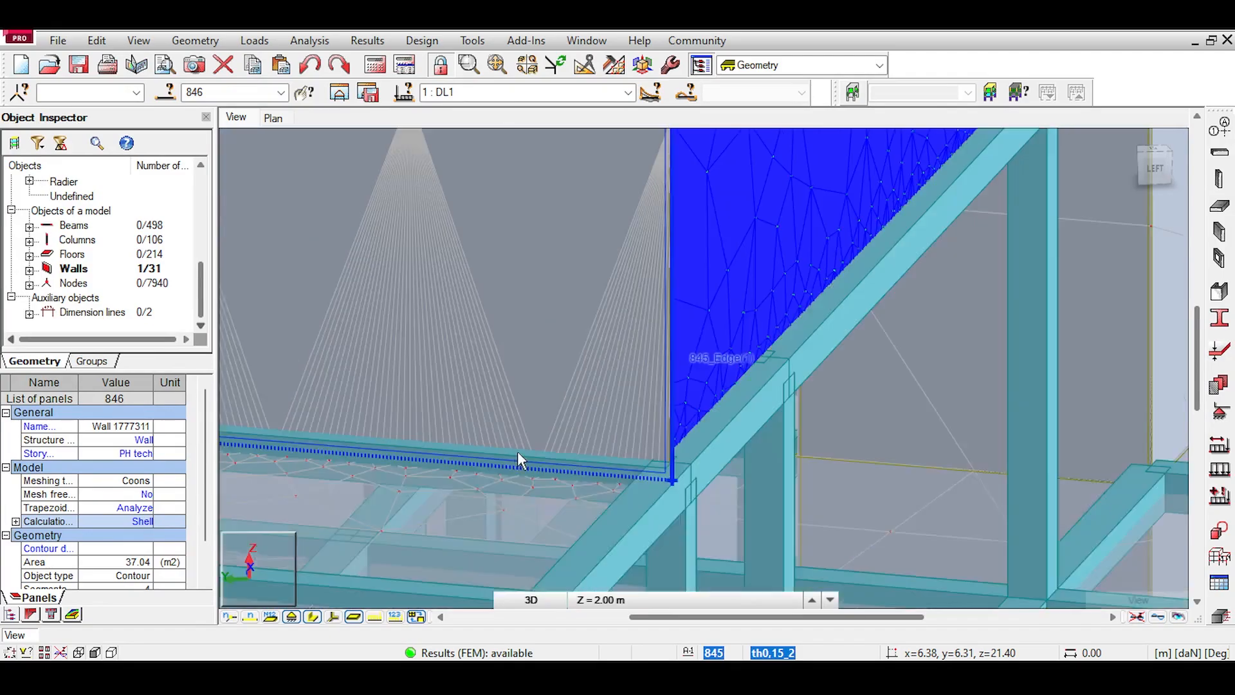
scroll(518, 458, "up", 6)
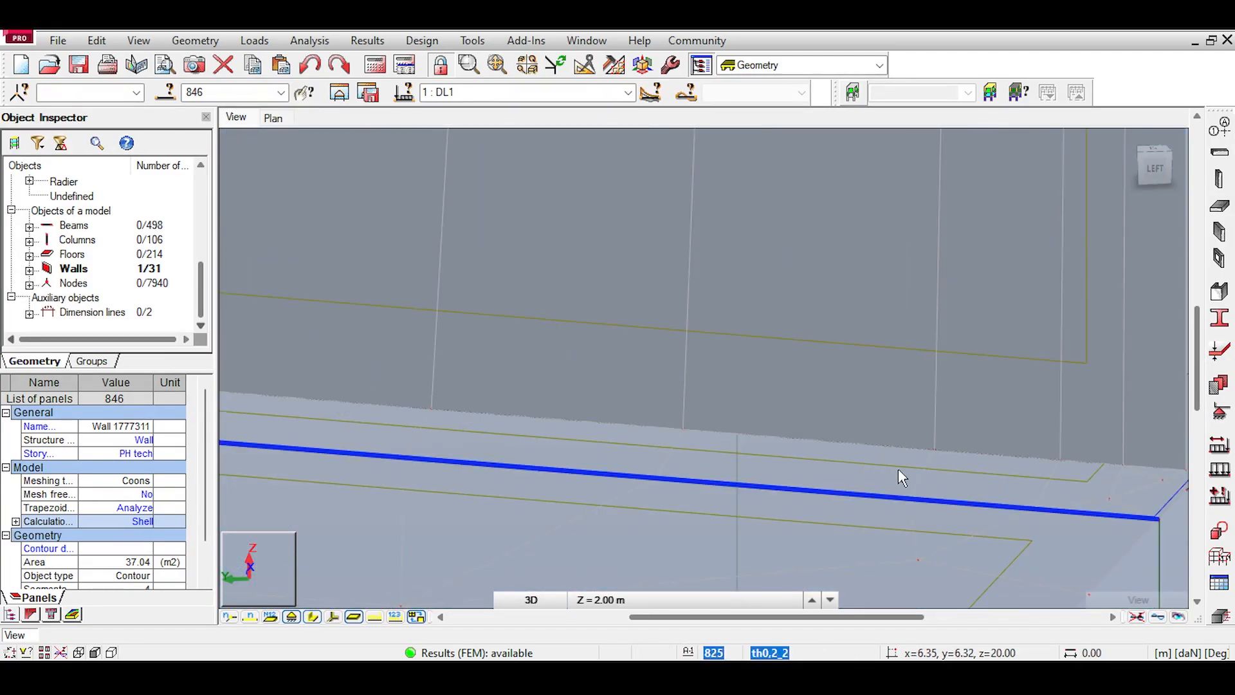
left_click(899, 472)
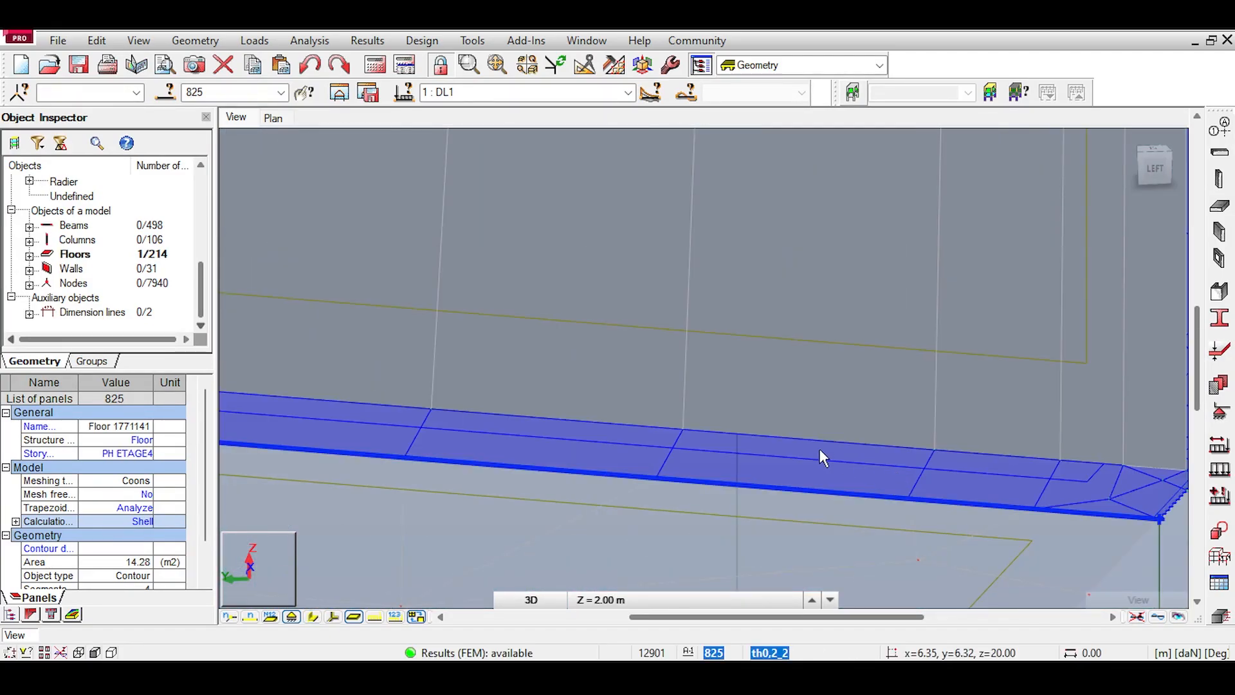
scroll(820, 449, "down", 1)
scroll(604, 375, "down", 5)
Step: Select parapet wall 845 and examine its mesh and its position along the roof edge
left_click(790, 399)
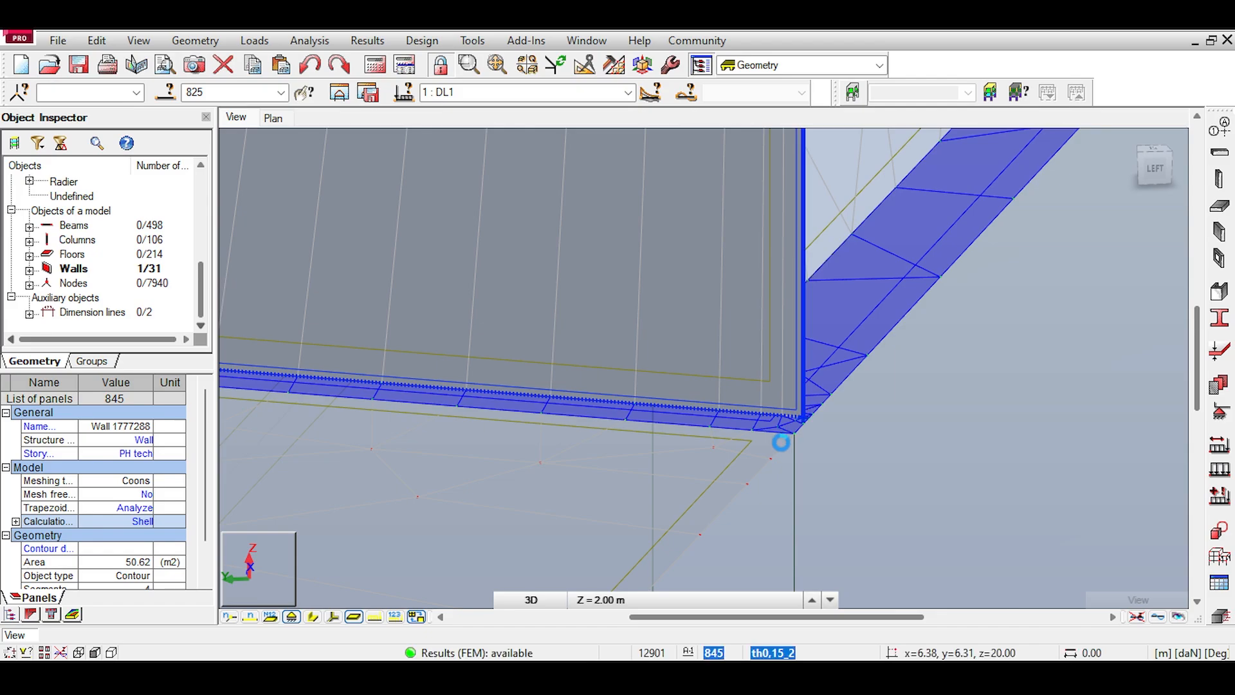
scroll(579, 436, "down", 4)
scroll(577, 432, "down", 9)
middle_click_drag(654, 378, 866, 454)
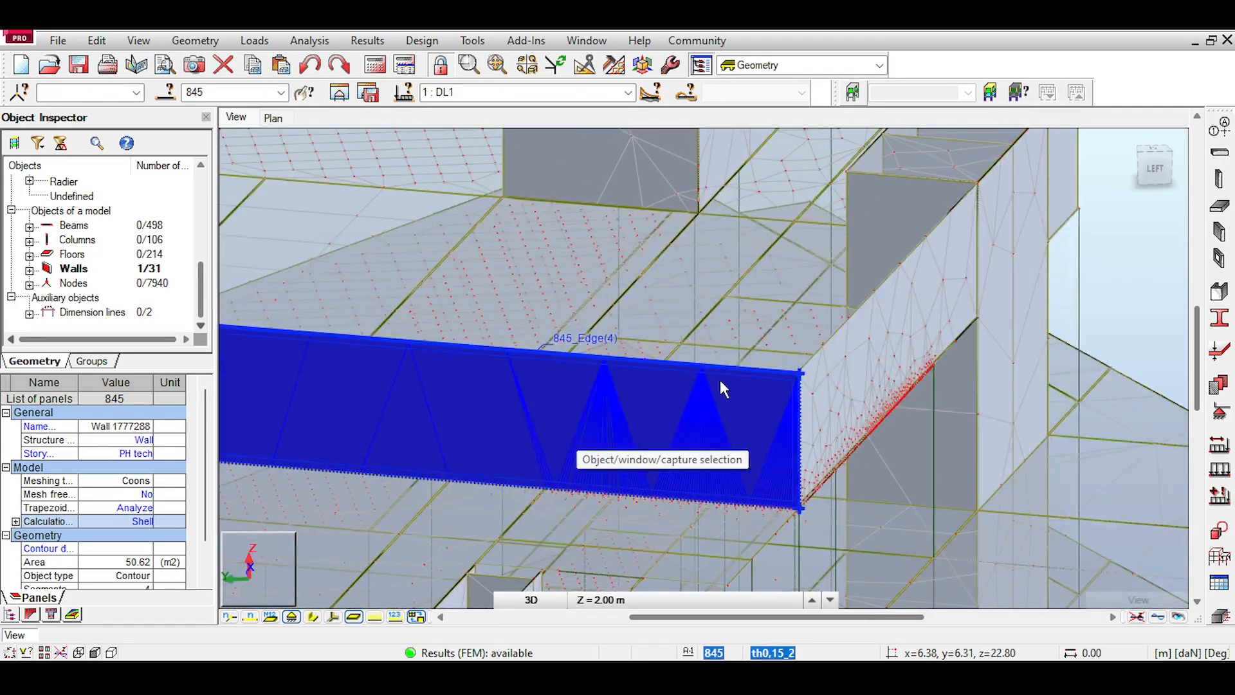
scroll(716, 386, "down", 10)
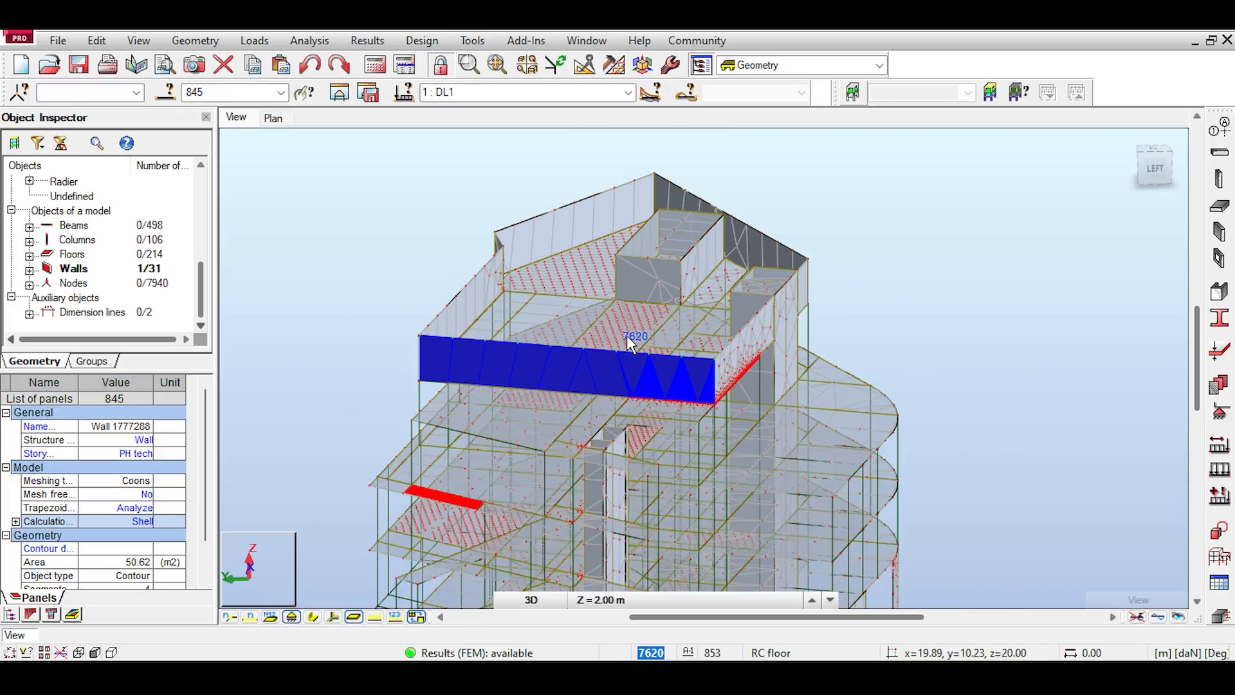
Step: Examine the densely meshed slab strip and the overhanging floors below parapet wall 845, down to the basement walls
scroll(579, 357, "up", 6)
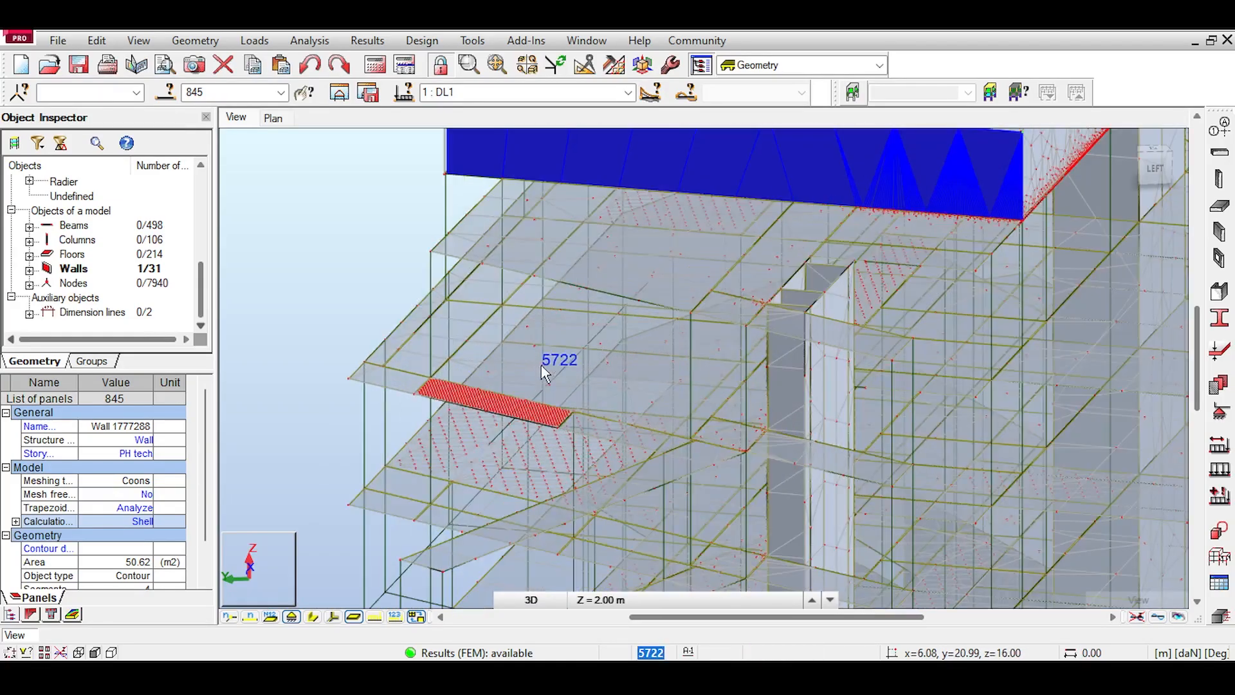
scroll(570, 413, "up", 5)
middle_click_drag(569, 413, 634, 250)
scroll(973, 261, "down", 5)
scroll(635, 251, "down", 1)
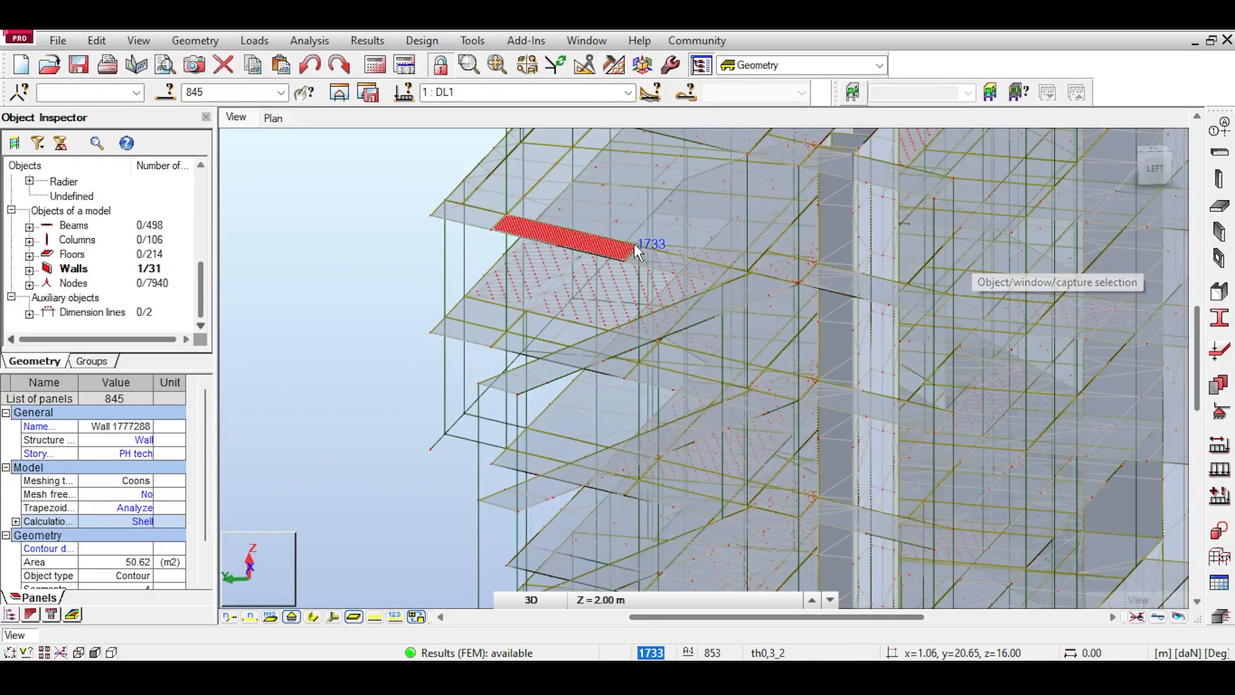
scroll(635, 251, "down", 2)
middle_click_drag(817, 252, 677, 318)
scroll(677, 318, "down", 4)
scroll(760, 474, "up", 2)
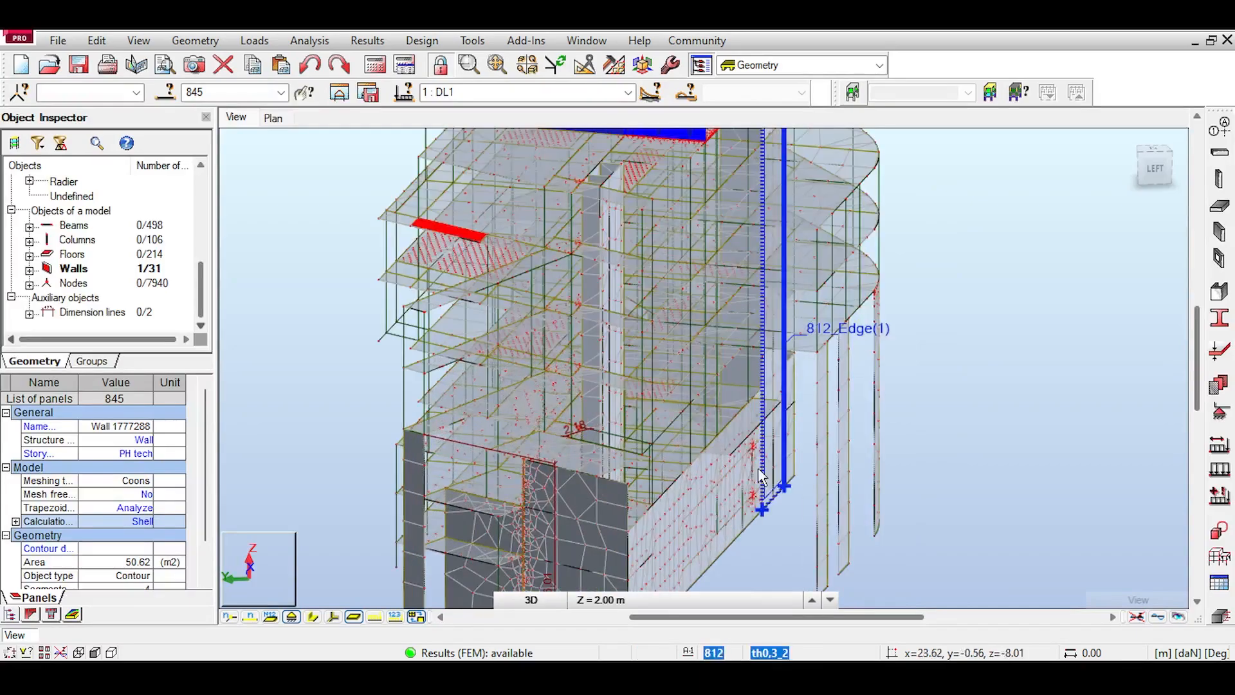
Step: Select floor 611 beside basement wall 669 and examine the nearby columns from the left side with the member section shapes shown
scroll(760, 474, "up", 8)
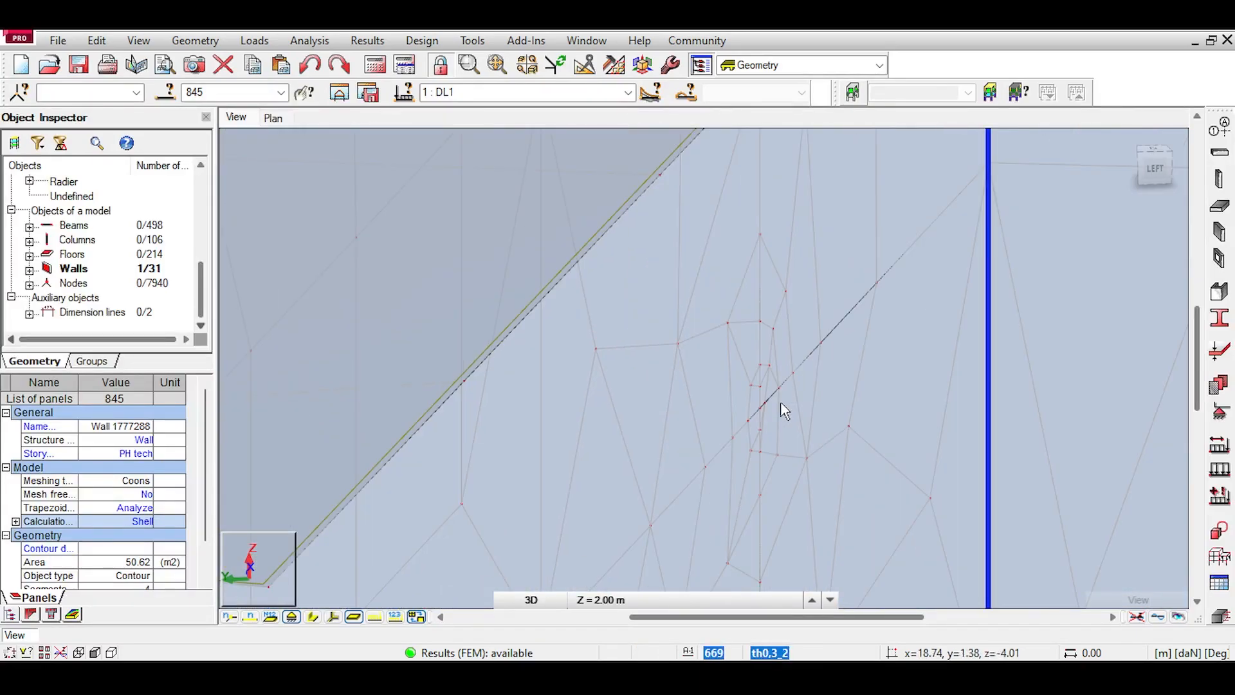
scroll(784, 410, "up", 6)
scroll(753, 395, "up", 3)
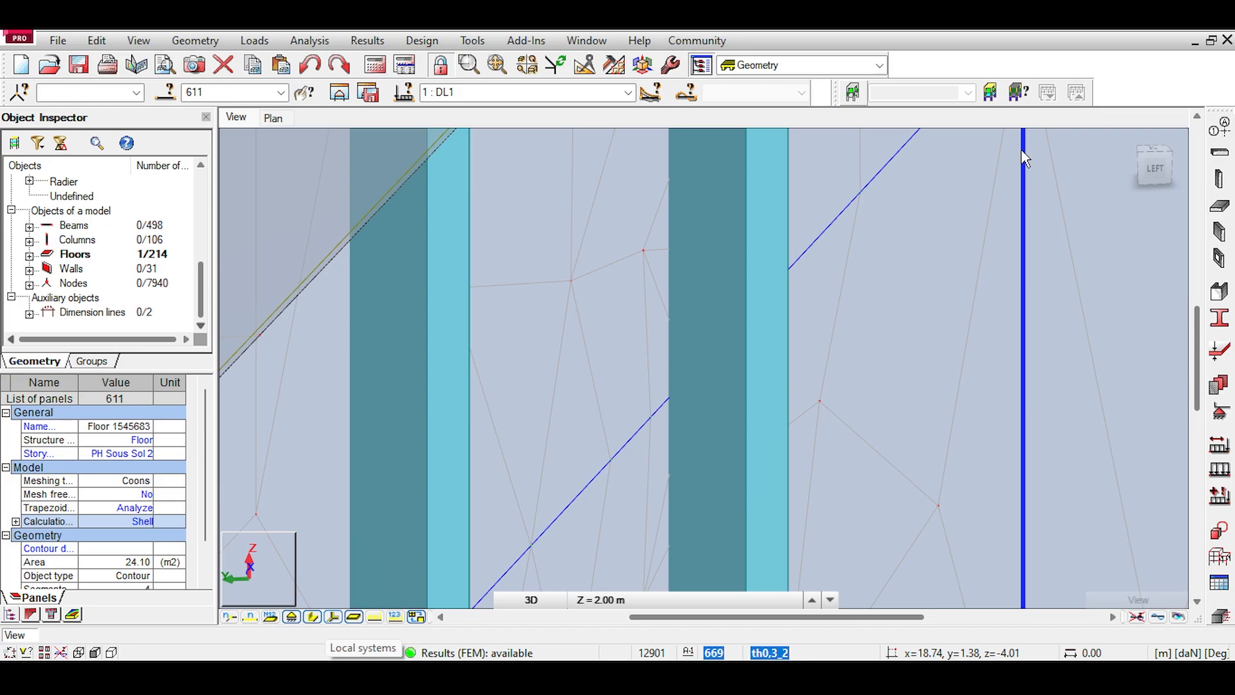
left_click(1162, 166)
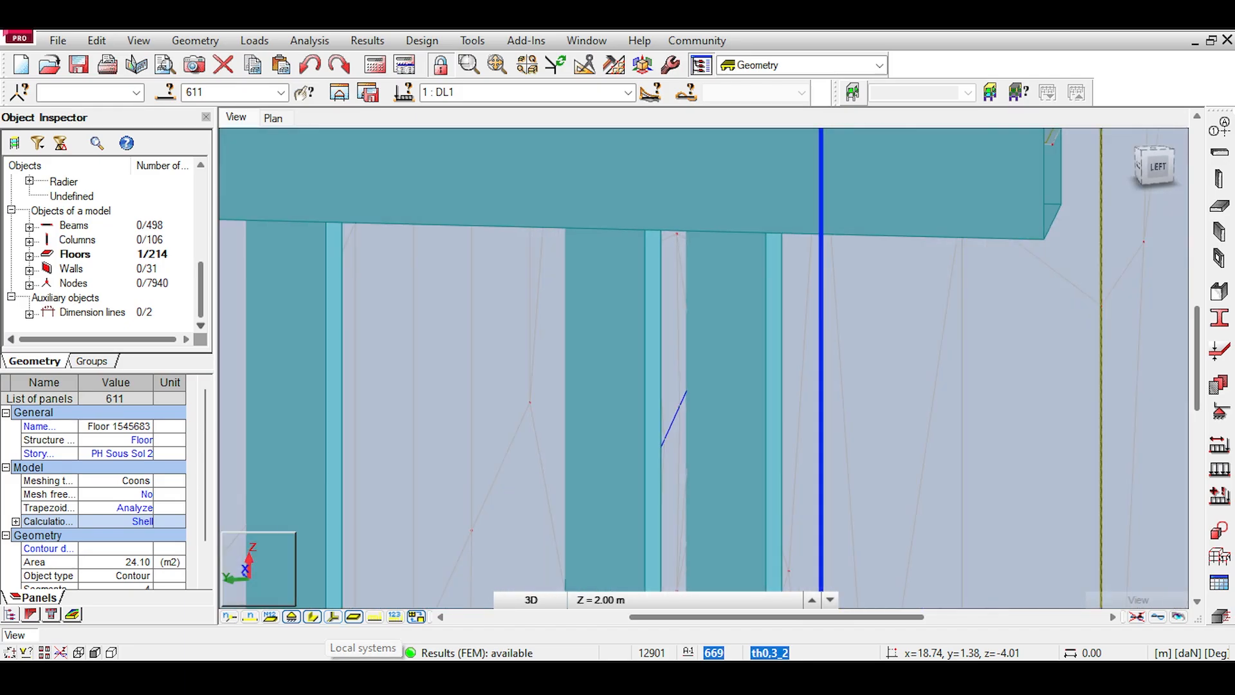
scroll(733, 327, "down", 5)
scroll(736, 327, "up", 1)
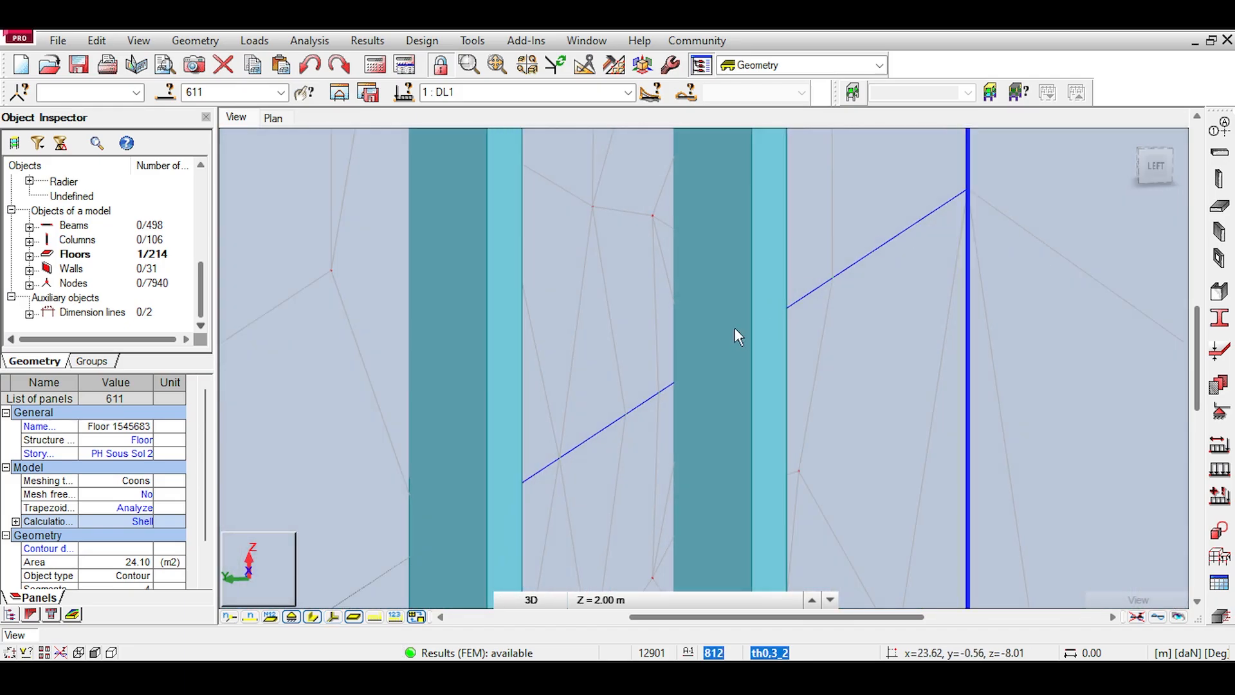
Step: Hide the member section shapes, examine floor 611's edge where it reaches wall 812, and clear the selection
scroll(734, 327, "down", 4)
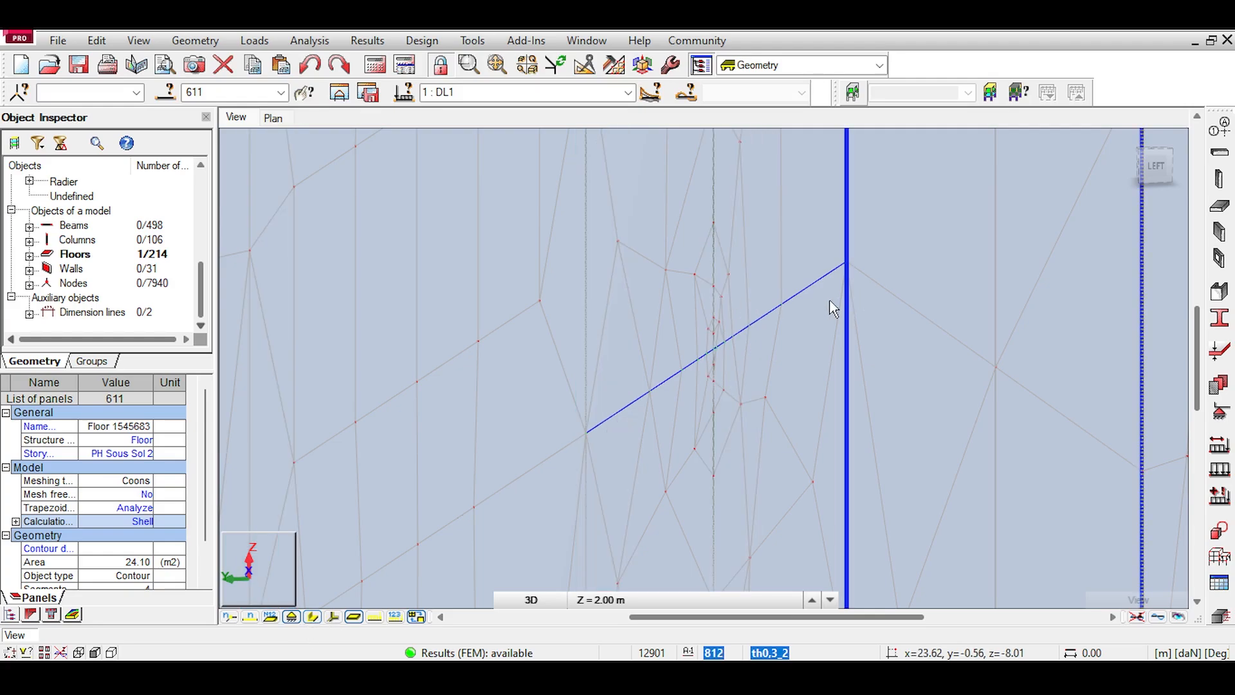
middle_click_drag(840, 297, 688, 377)
scroll(925, 366, "down", 1)
scroll(998, 408, "down", 2)
left_click(1186, 378)
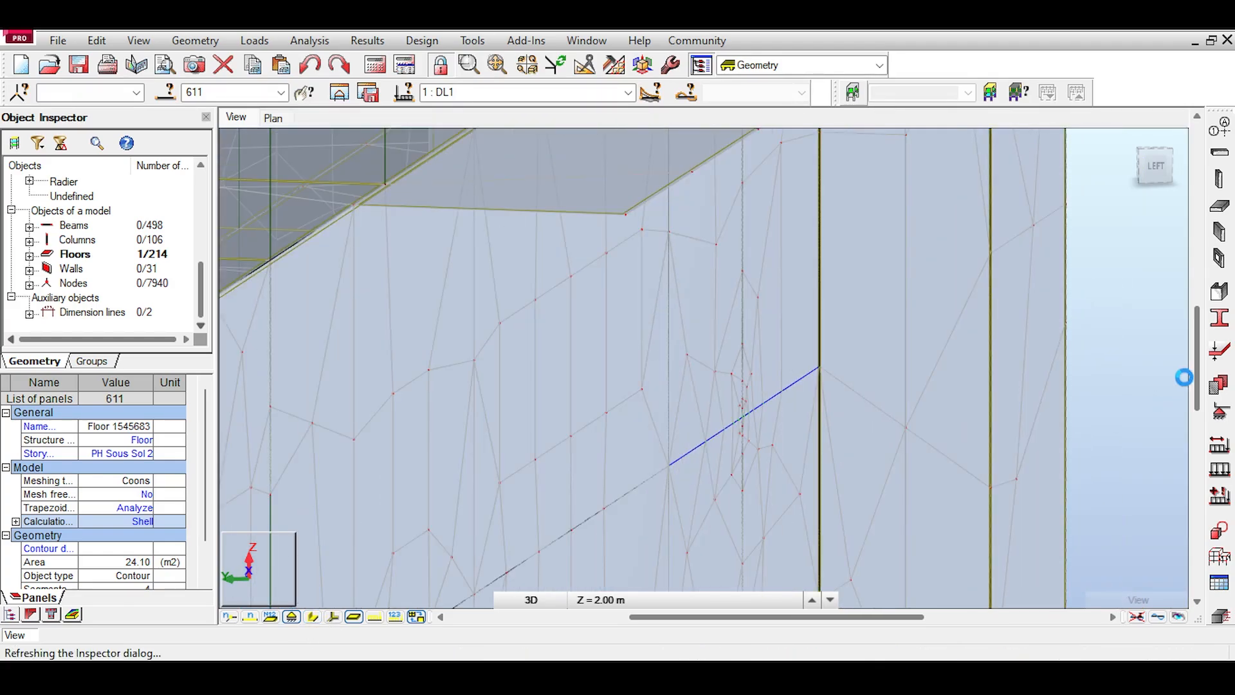
Step: Examine the vertical joint between walls 669 and 812 in close-up at the floor edge
scroll(788, 328, "up", 3)
scroll(863, 392, "up", 5)
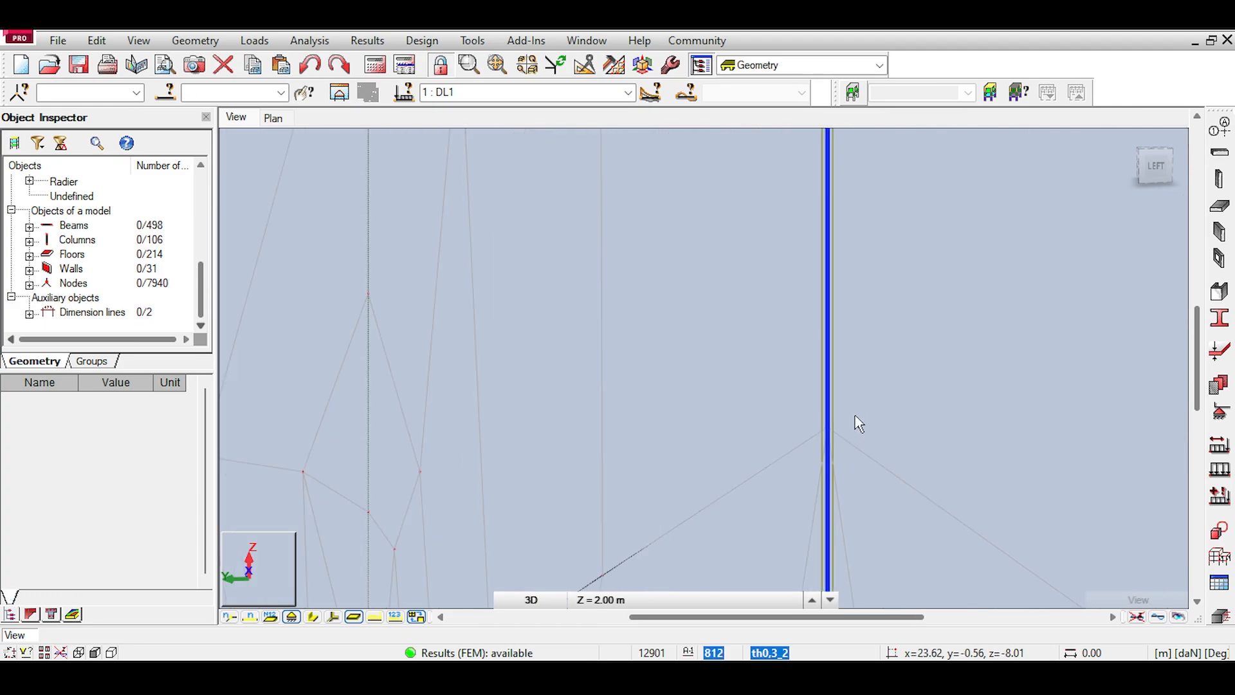
scroll(789, 414, "up", 4)
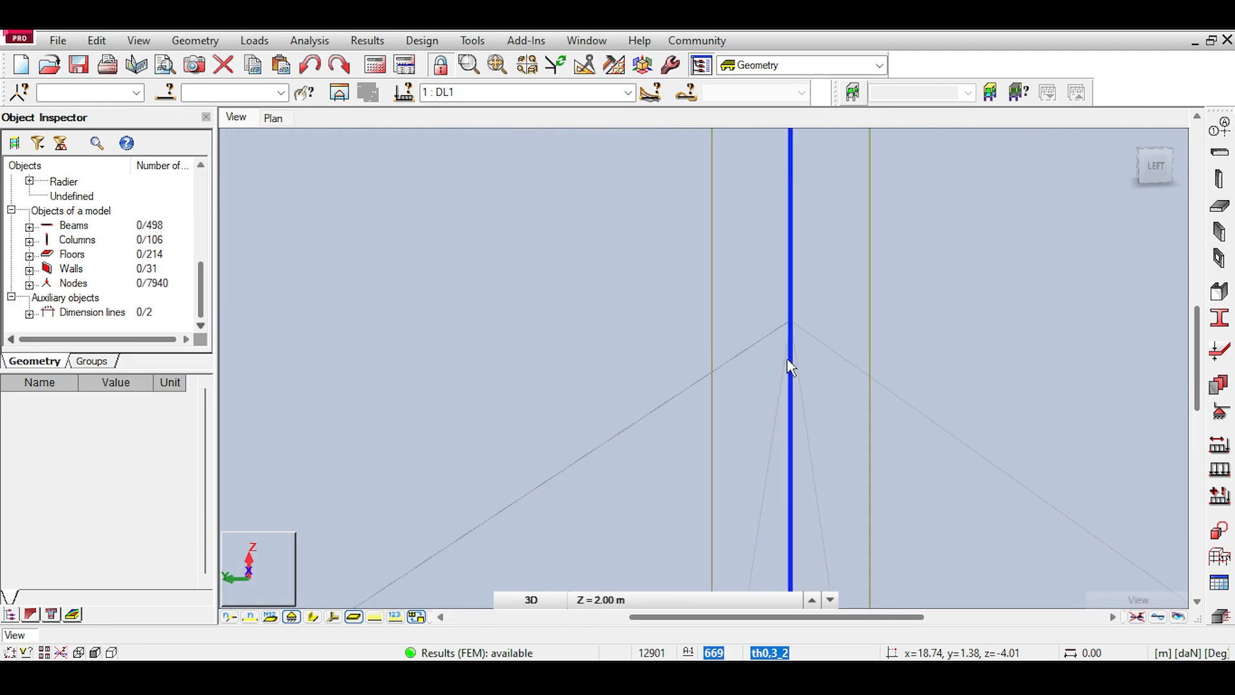
scroll(893, 309, "up", 5)
scroll(678, 365, "up", 2)
scroll(772, 373, "up", 2)
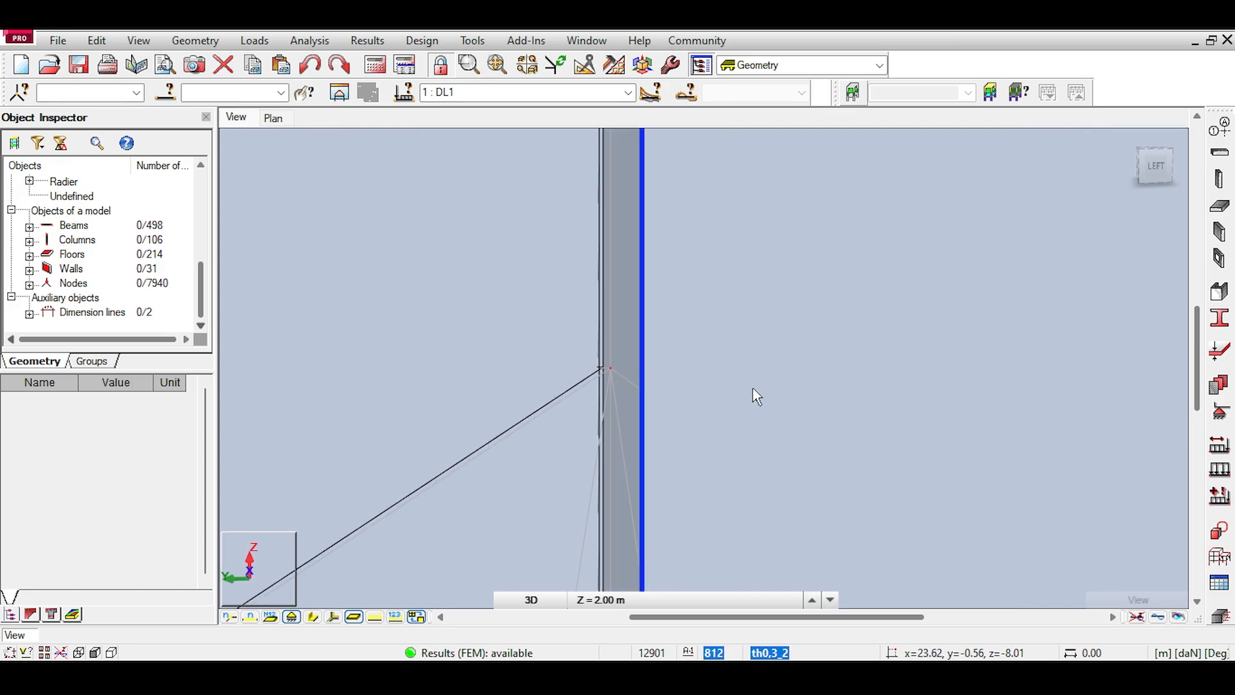
Step: Select walls 639 and 812 in turn and examine the extent of wall 812 beside the joint
left_click(620, 306)
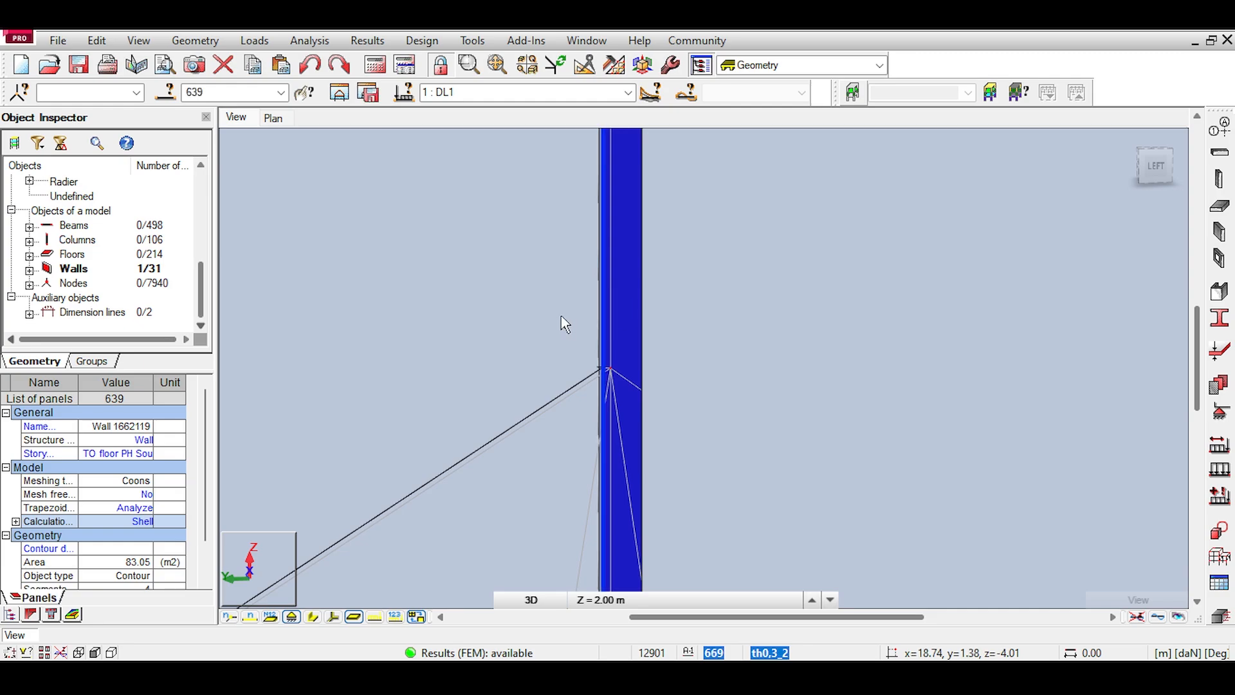
left_click(655, 359)
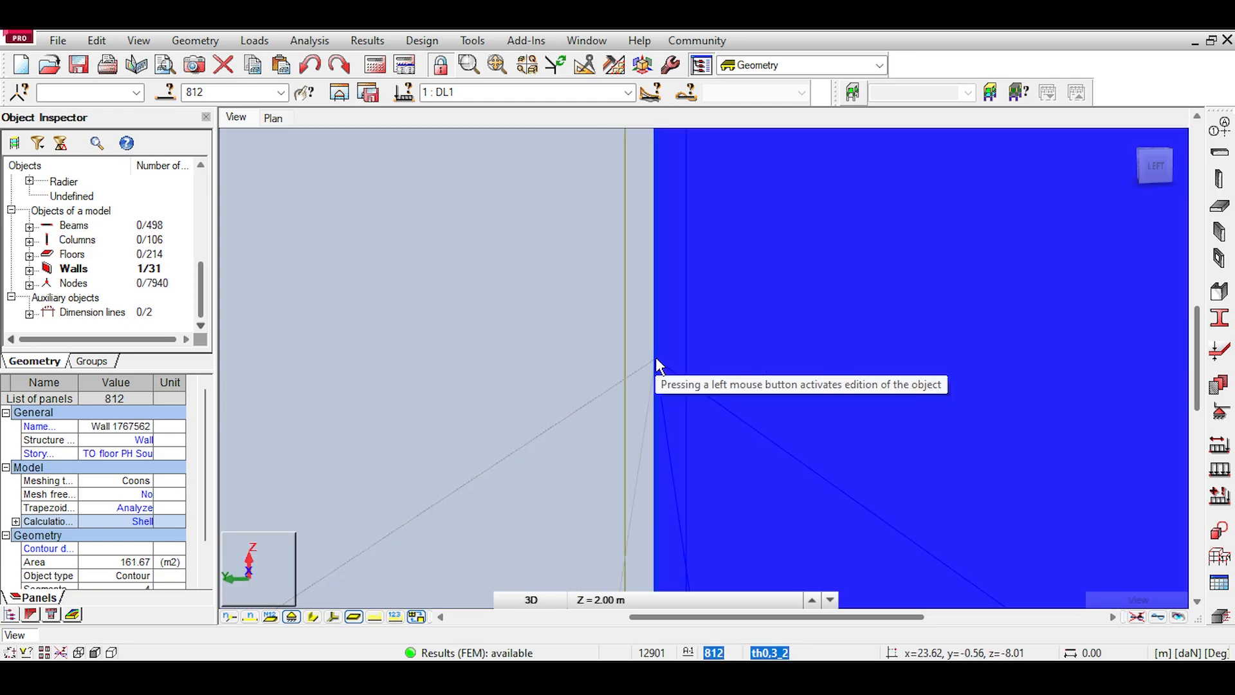
scroll(655, 358, "down", 5)
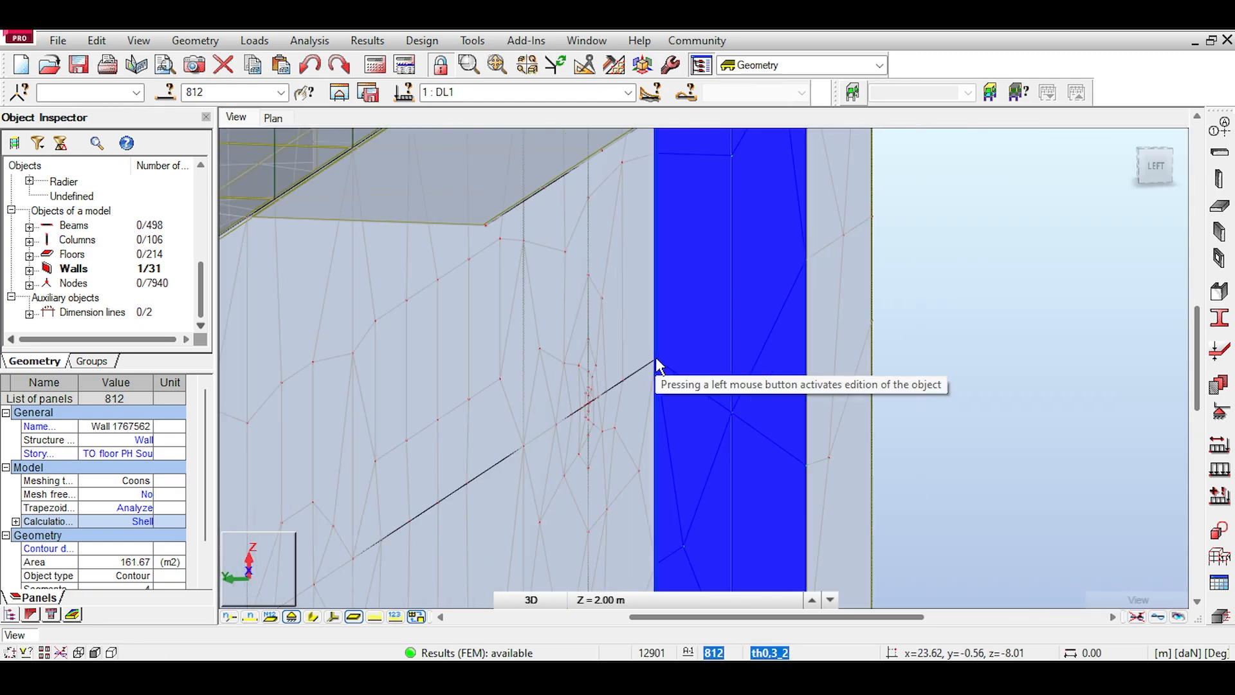
scroll(655, 357, "down", 4)
Step: Examine the mesh along the vertical joint between basement walls 646 and 647 in close-up, then show the member section shapes
scroll(465, 365, "up", 5)
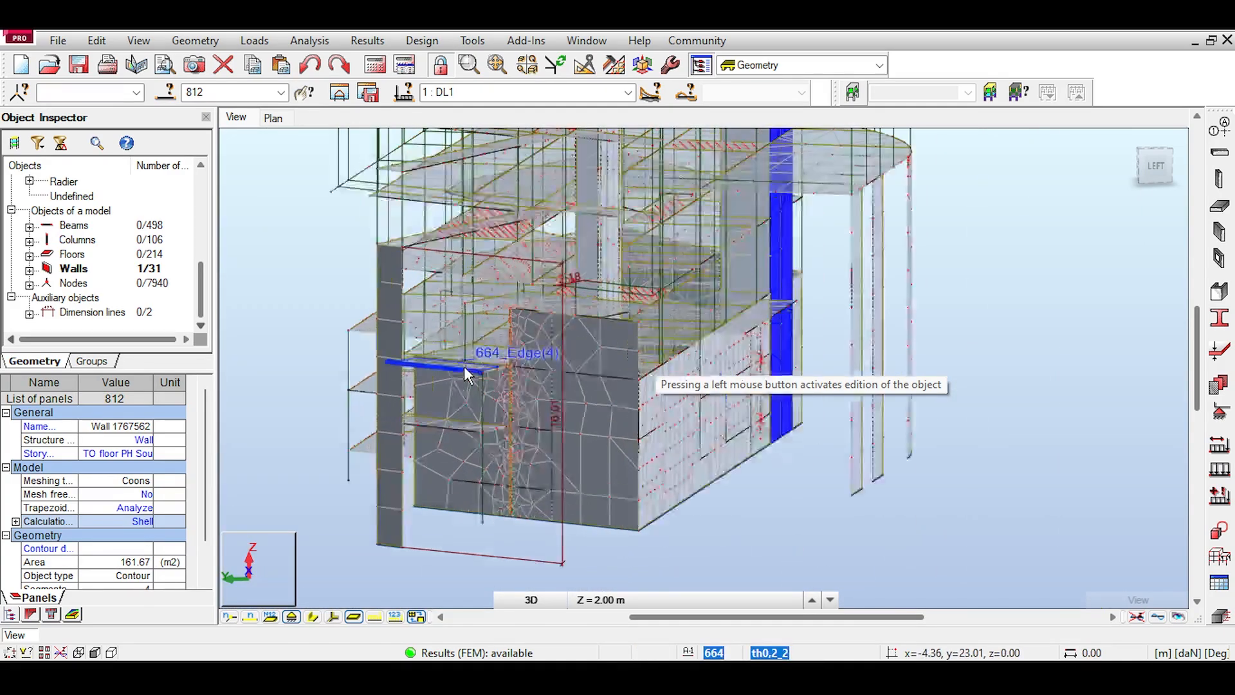
scroll(518, 365, "up", 2)
scroll(499, 426, "down", 2)
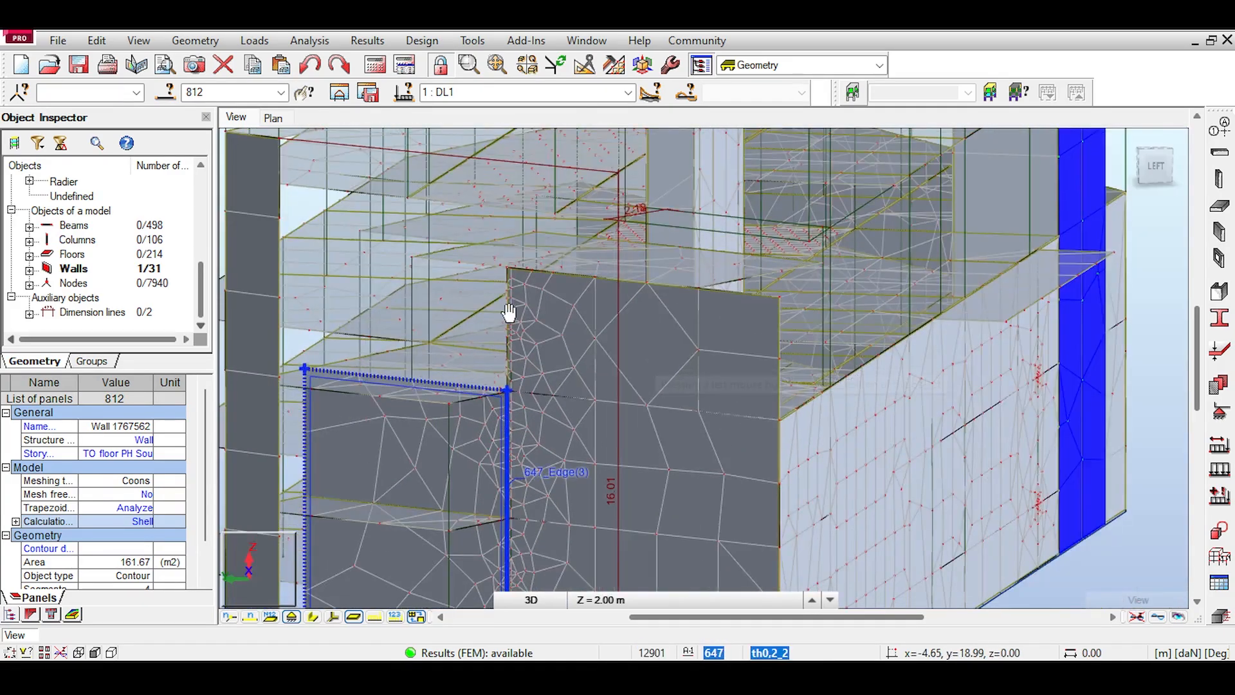
scroll(508, 289, "down", 3)
scroll(463, 520, "up", 2)
scroll(524, 423, "up", 6)
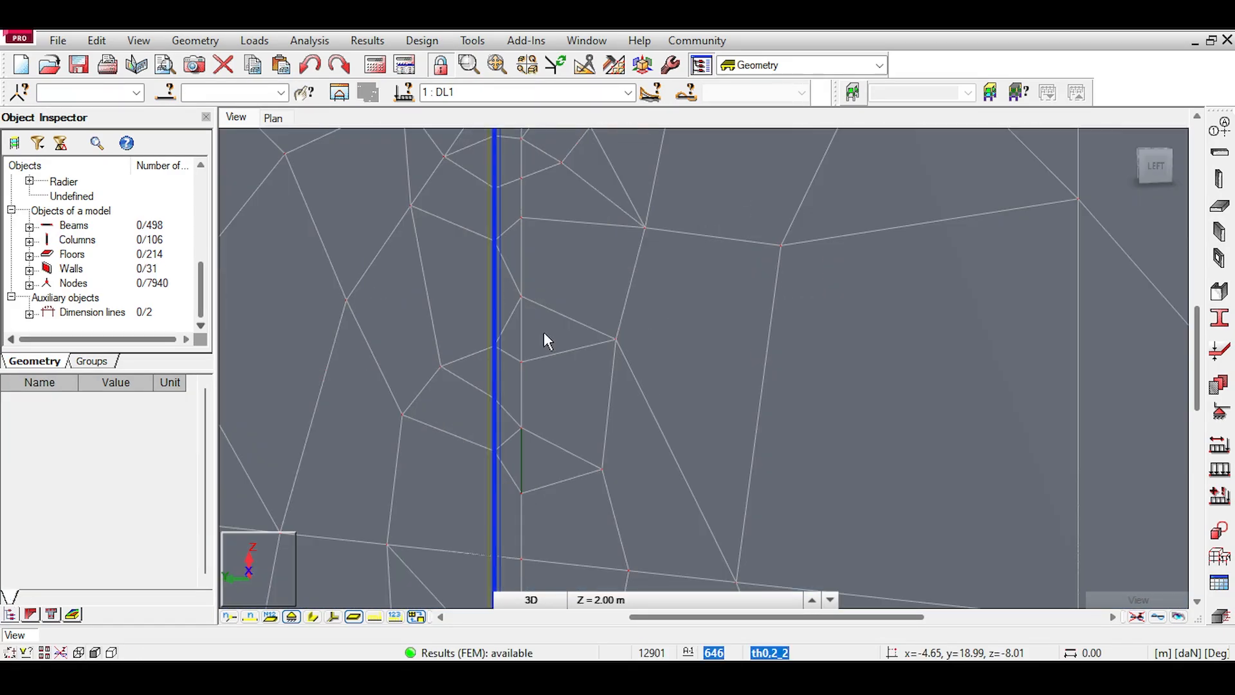
scroll(543, 332, "down", 2)
scroll(500, 278, "down", 4)
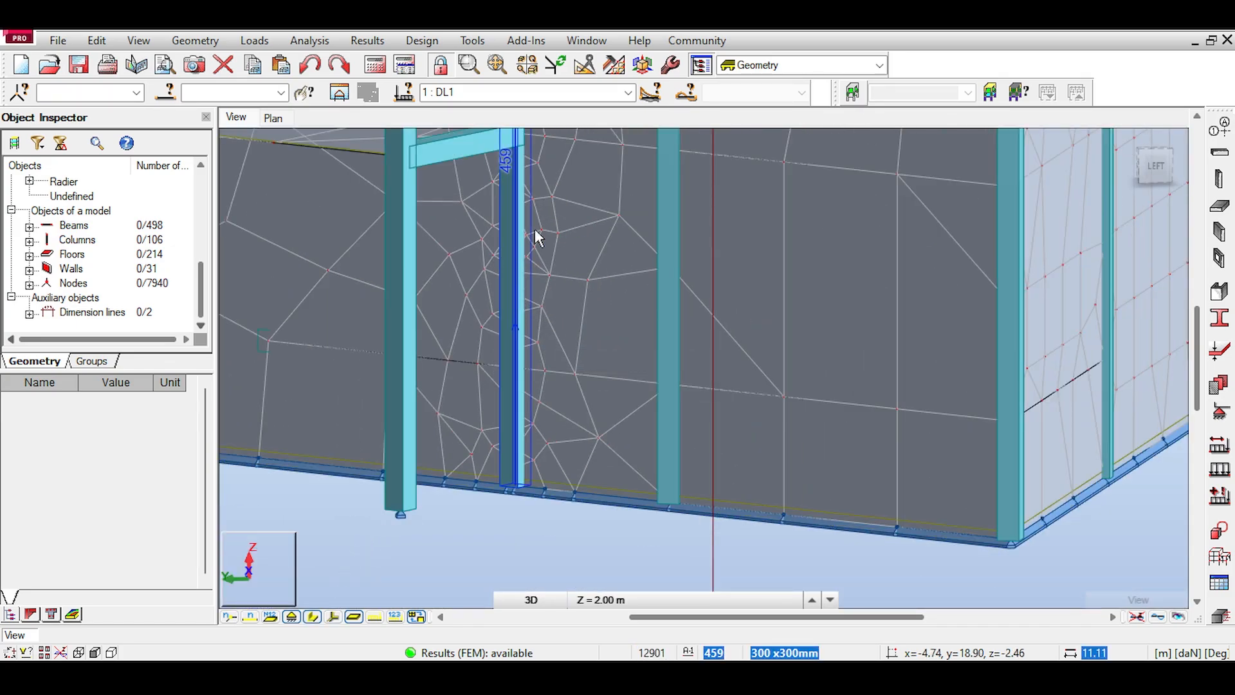
Step: Hide the member section shapes, select column 459 beside the joint of walls 646 and 647 to inspect it, and clear the selection
left_click(1158, 166)
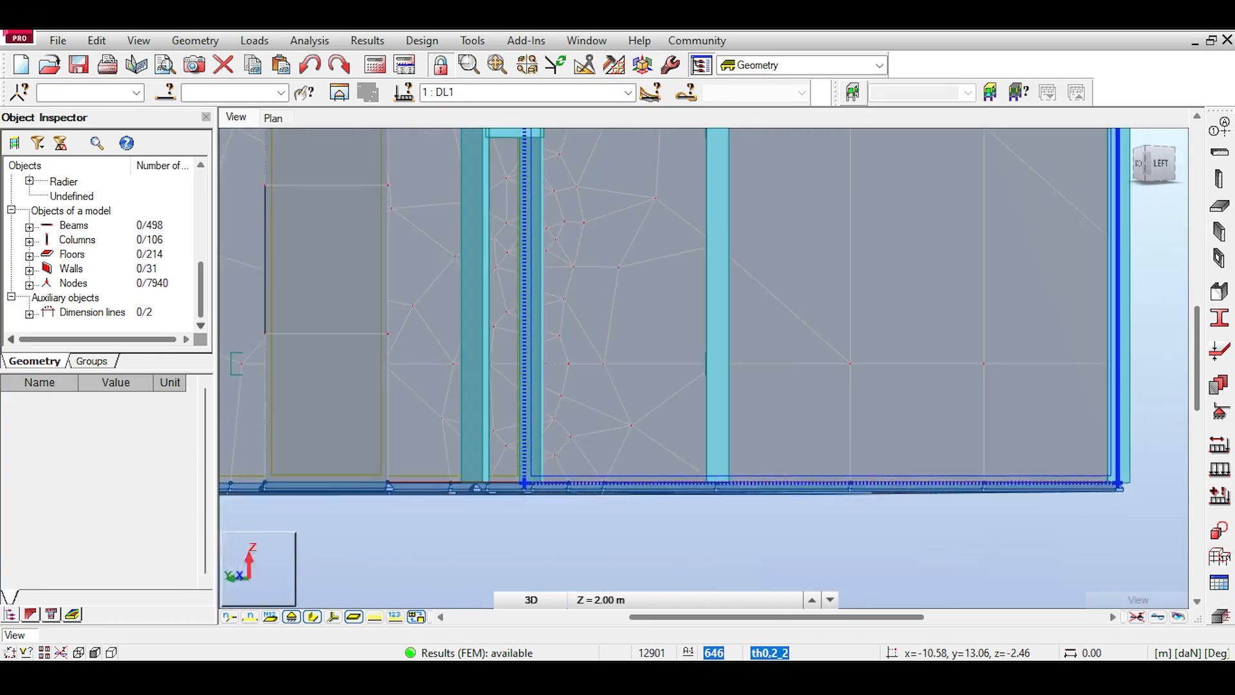
left_click_drag(1158, 166, 1153, 171)
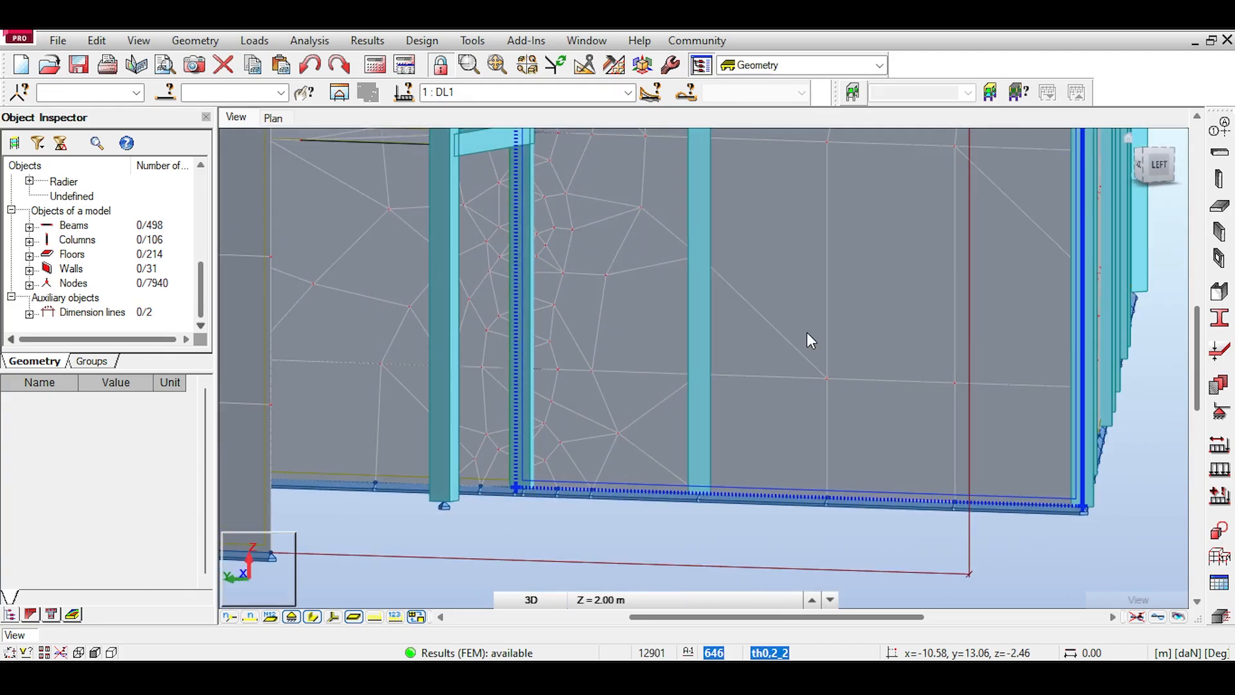
scroll(339, 512, "up", 3)
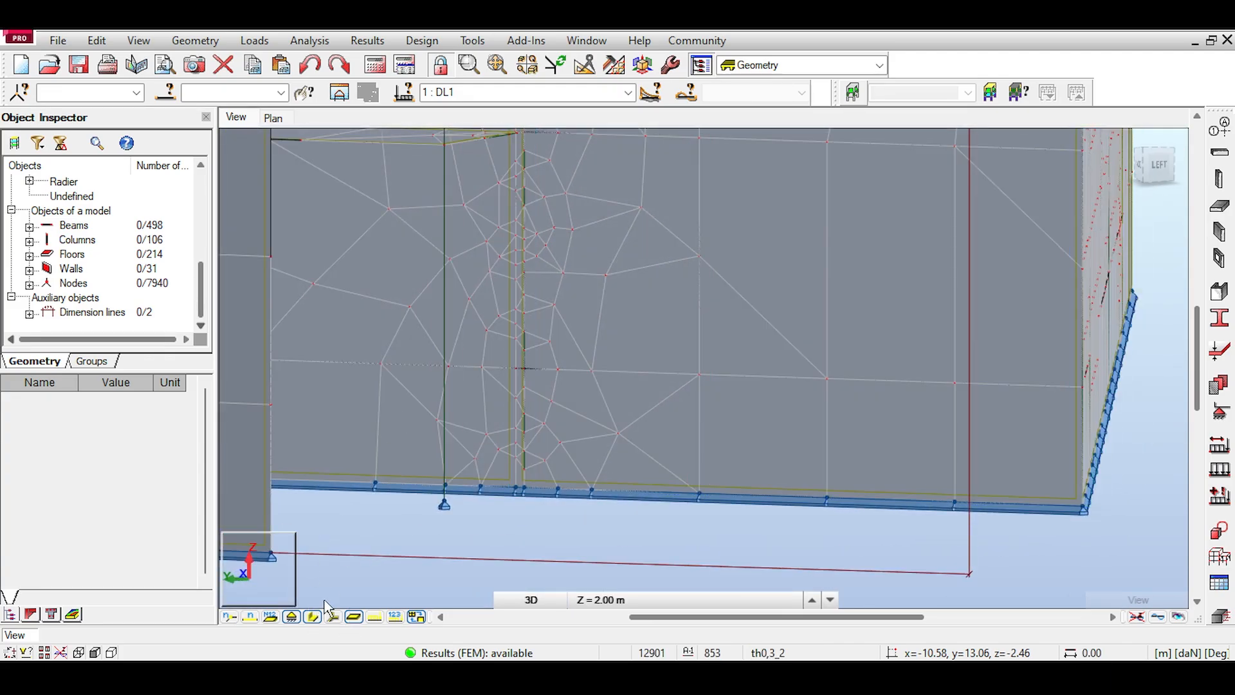
scroll(515, 289, "up", 2)
scroll(508, 257, "up", 2)
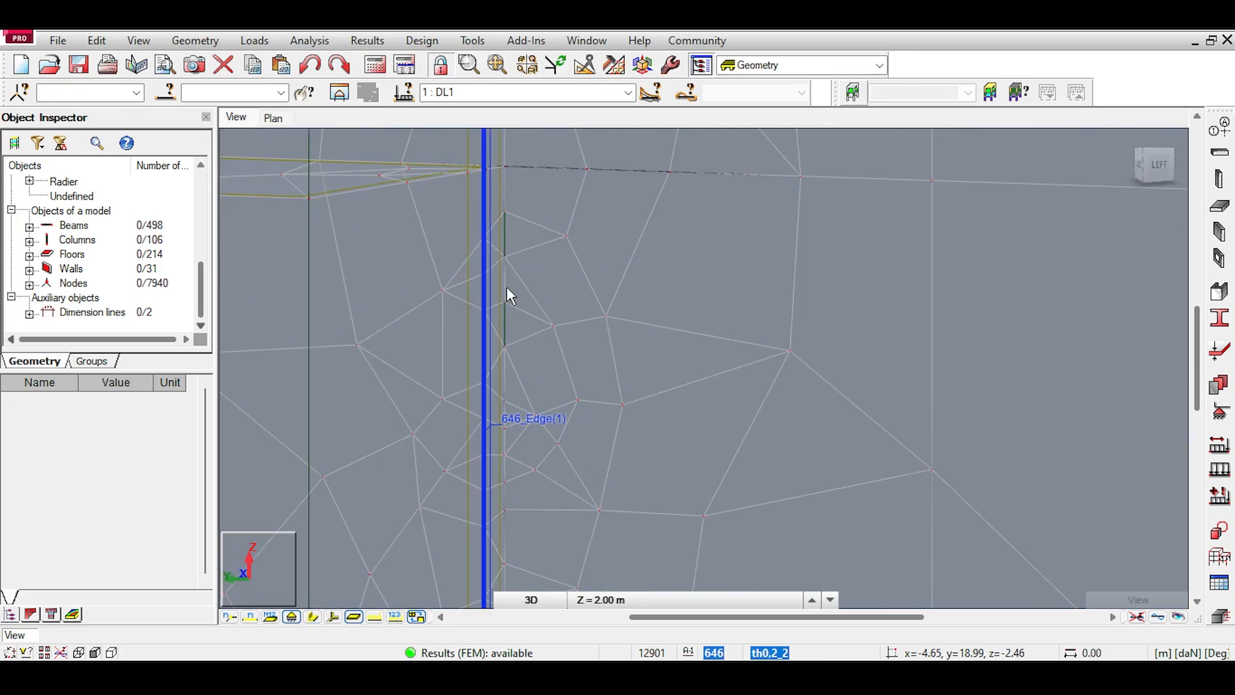
scroll(508, 254, "up", 3)
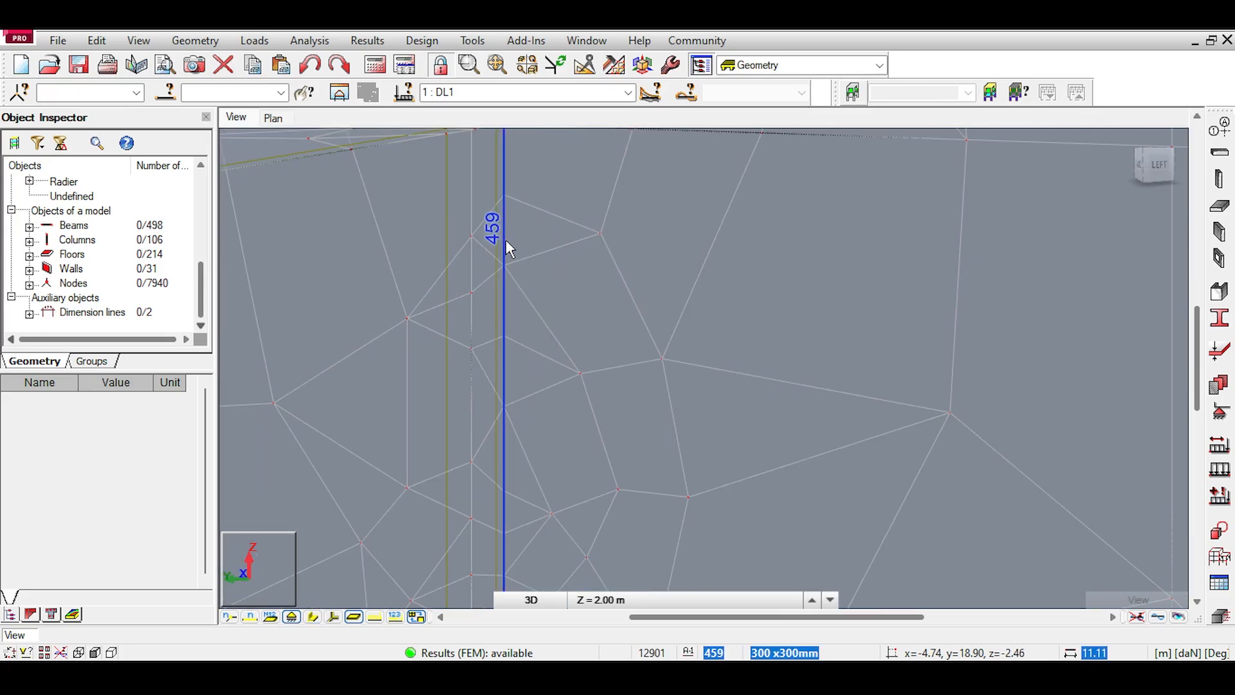
left_click(506, 242)
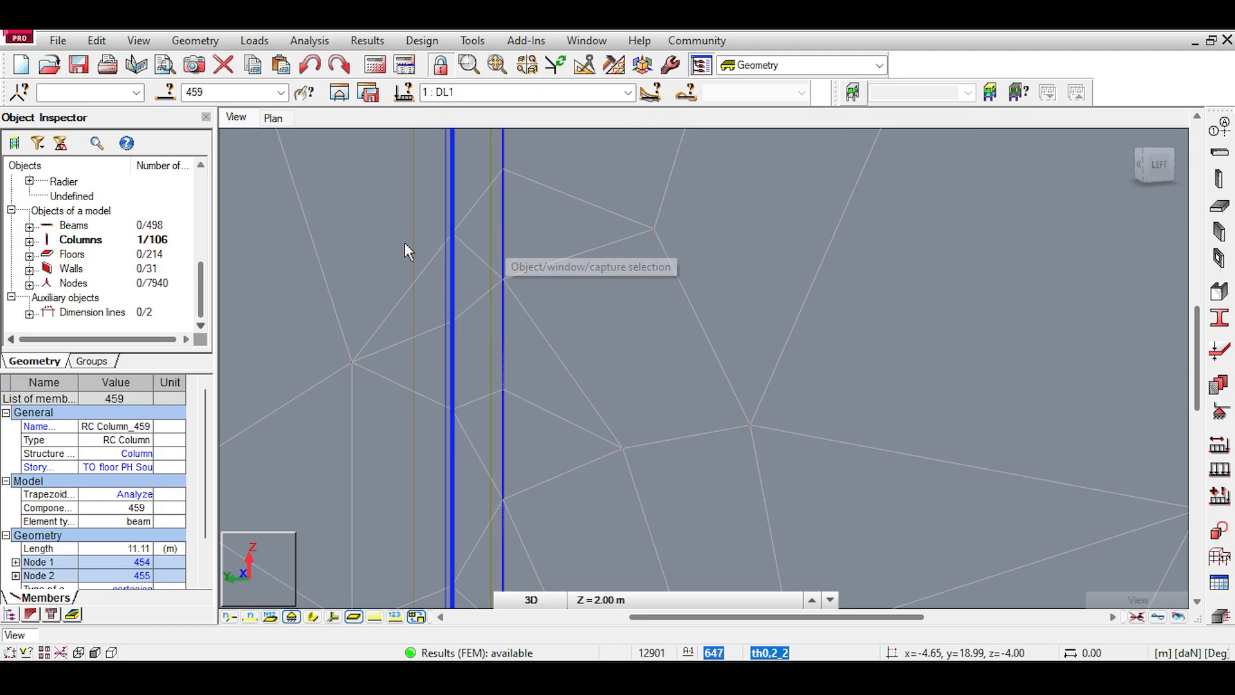
scroll(548, 440, "down", 5)
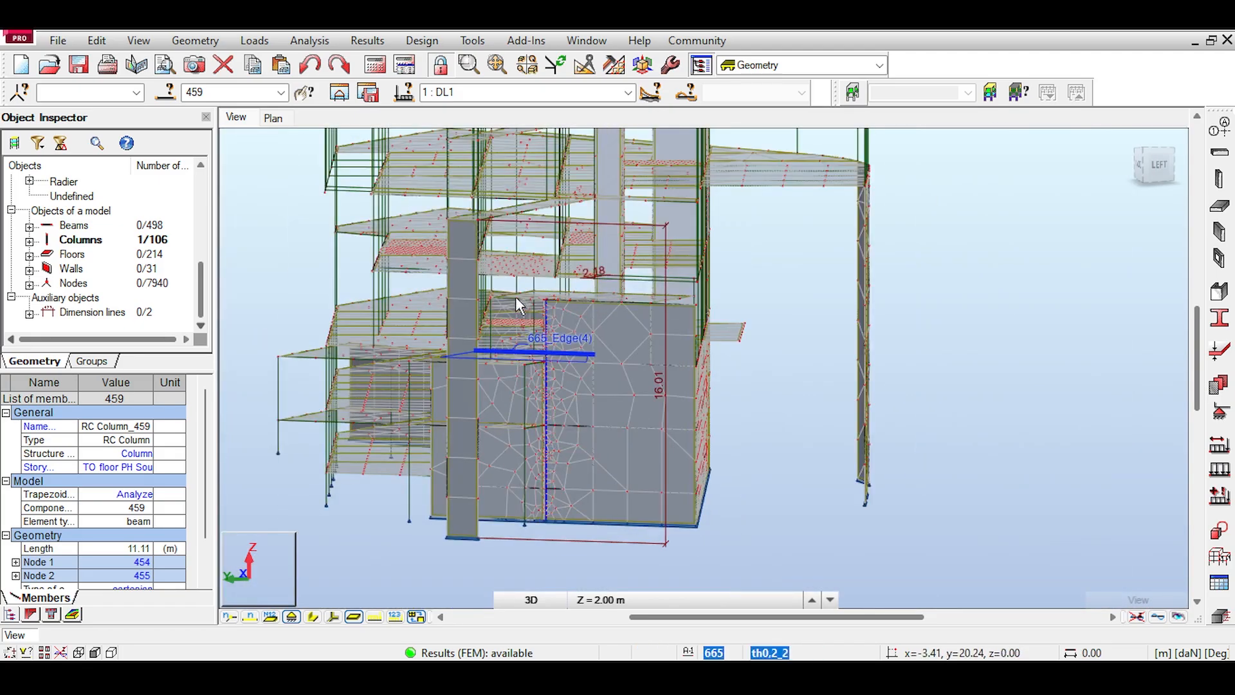
left_click(1047, 202)
Step: Examine the dense mesh at the upper-storey corner where parapet walls 845 and 846 meet the edge of panel 825
left_click_drag(1148, 173, 1067, 173)
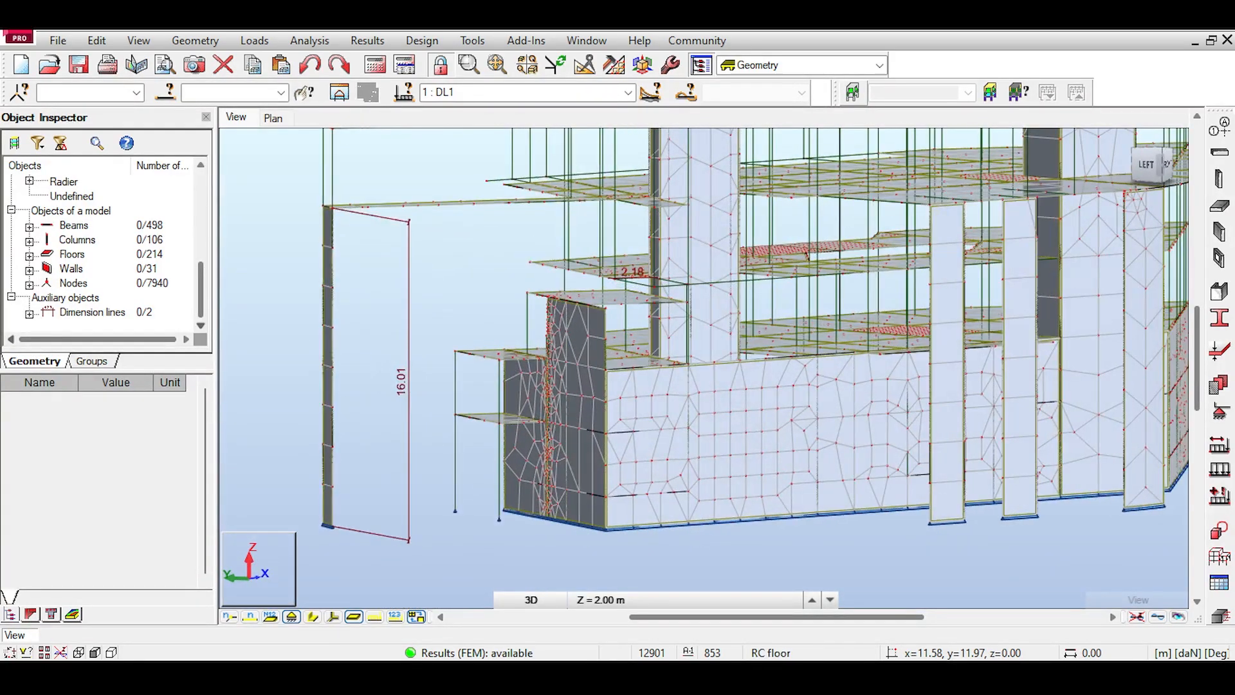
middle_click_drag(991, 251, 719, 392)
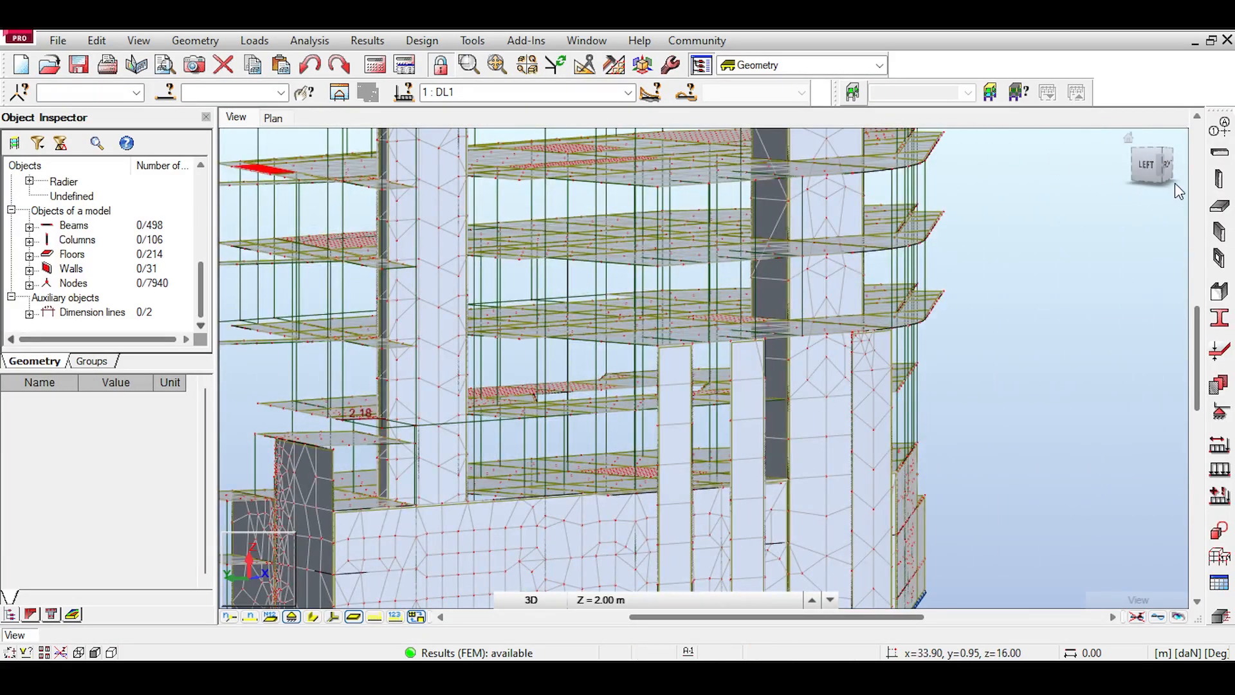
left_click(1153, 153)
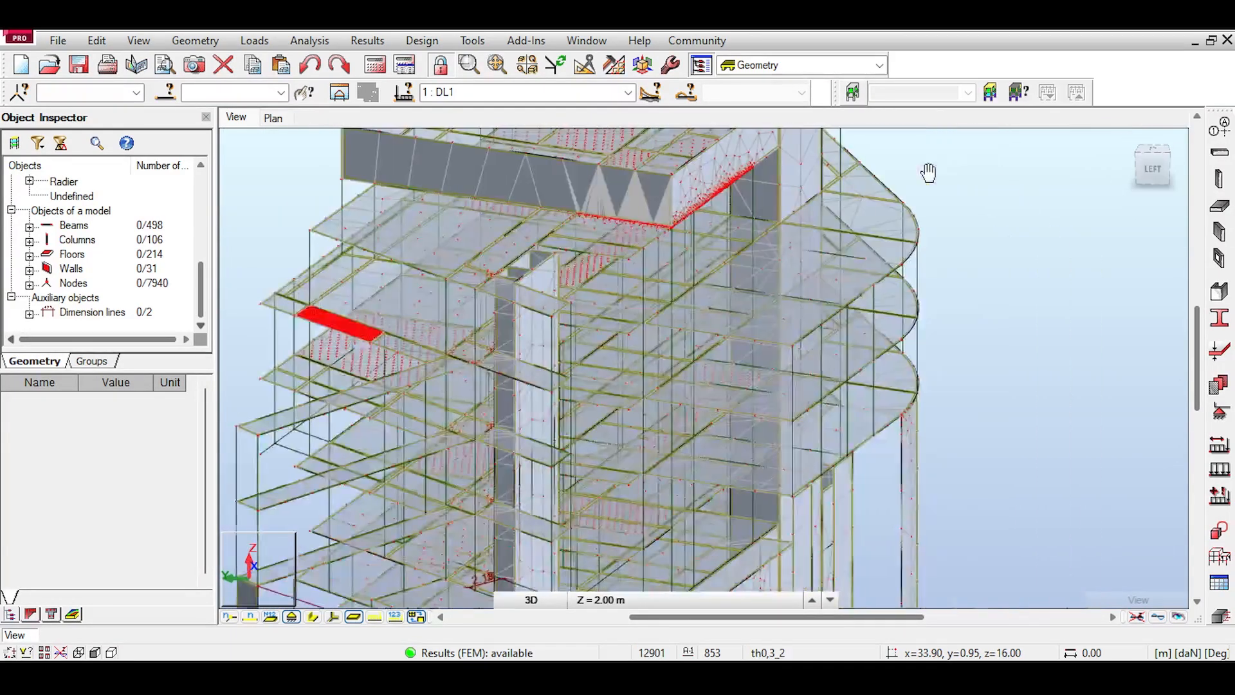
scroll(823, 193, "up", 6)
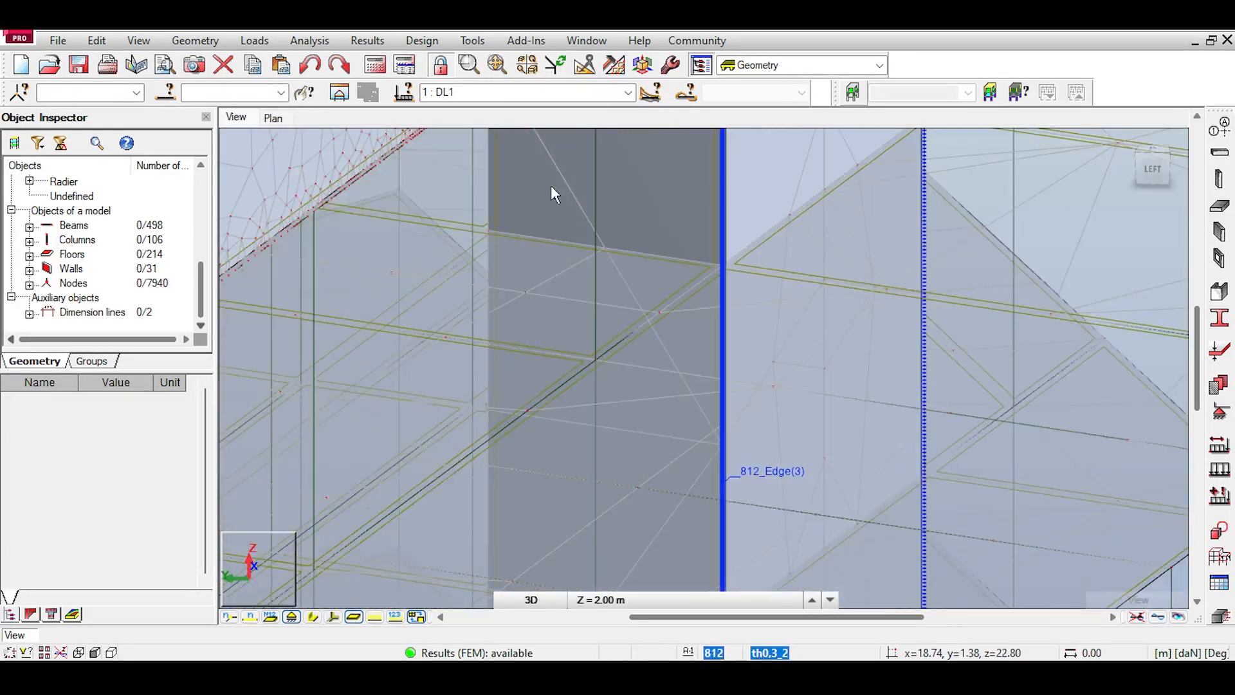
middle_click_drag(525, 179, 962, 317)
scroll(666, 312, "up", 3)
scroll(629, 422, "up", 1)
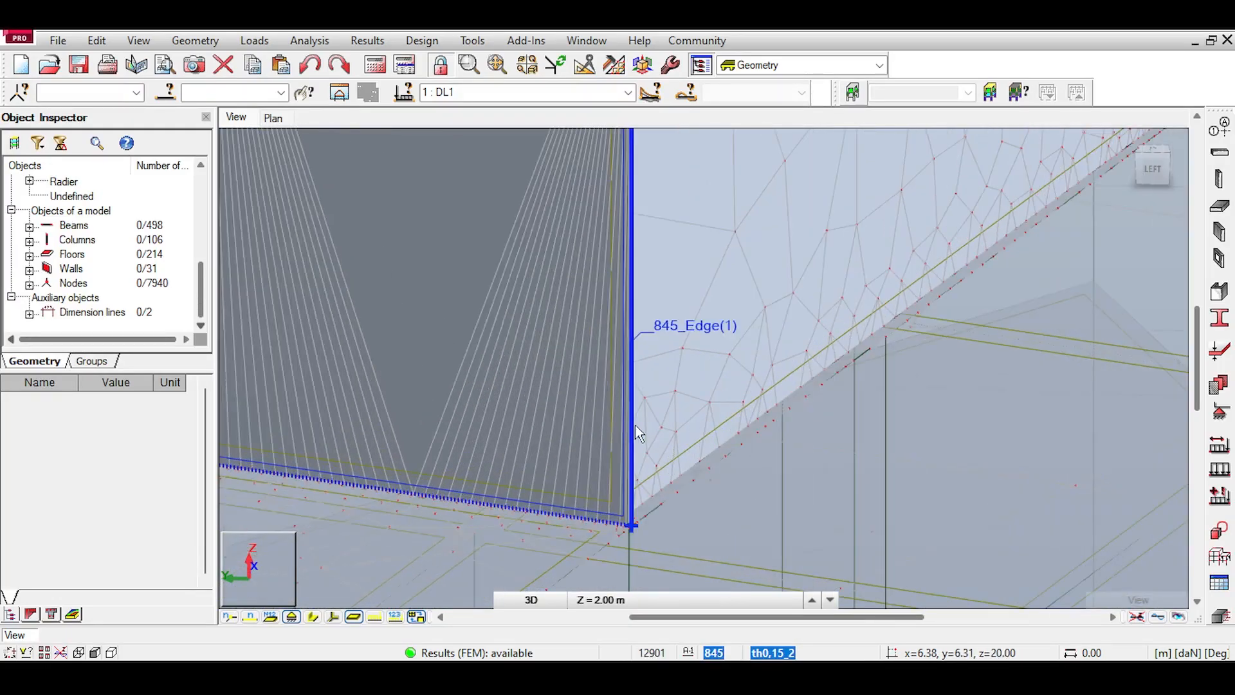
scroll(655, 450, "up", 3)
middle_click_drag(670, 545, 628, 357)
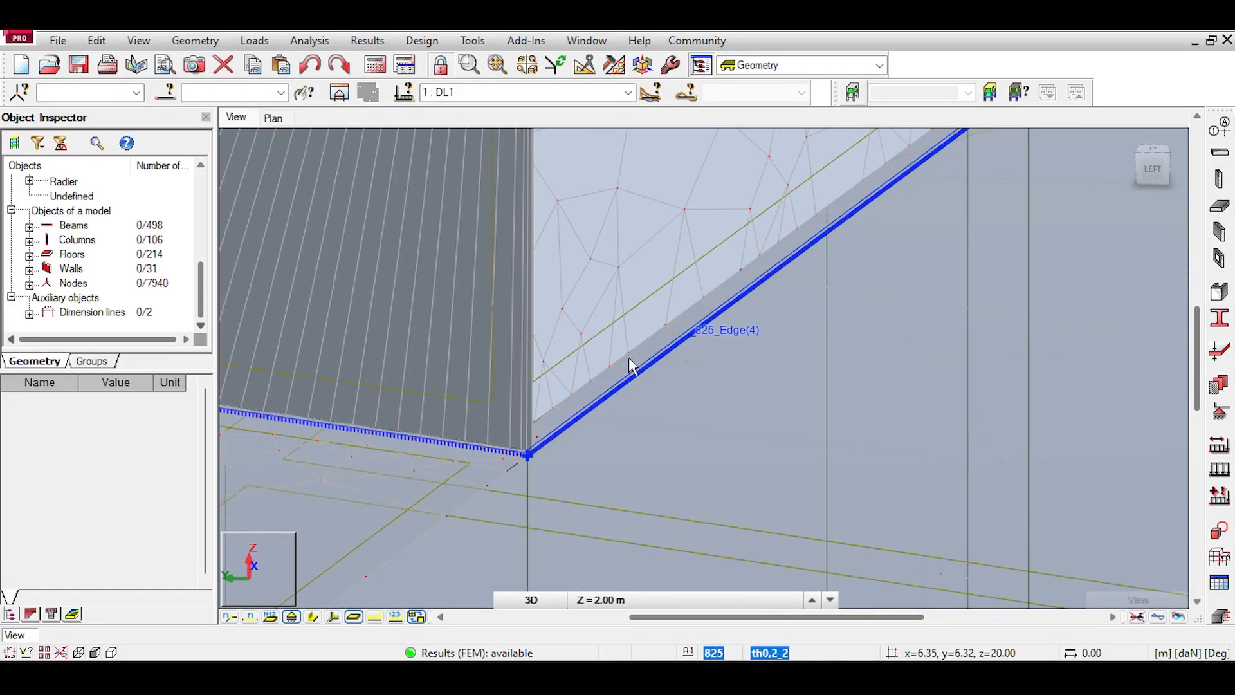
scroll(628, 357, "down", 4)
scroll(633, 331, "down", 2)
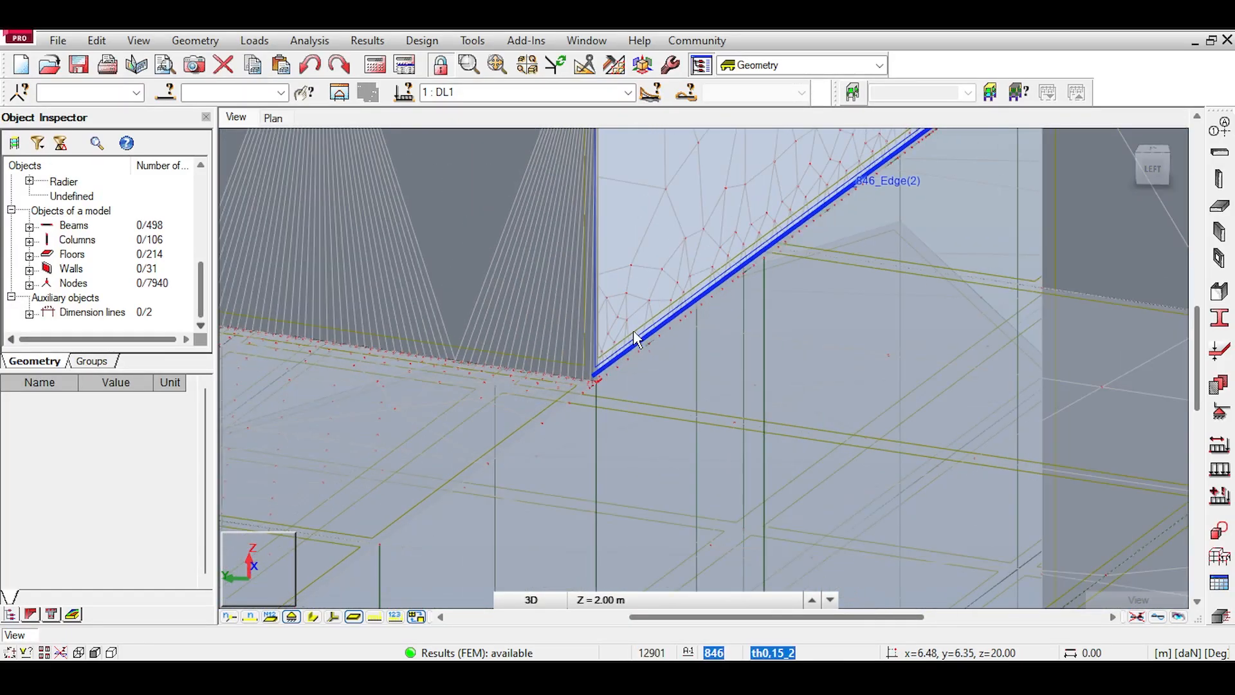
scroll(674, 319, "down", 6)
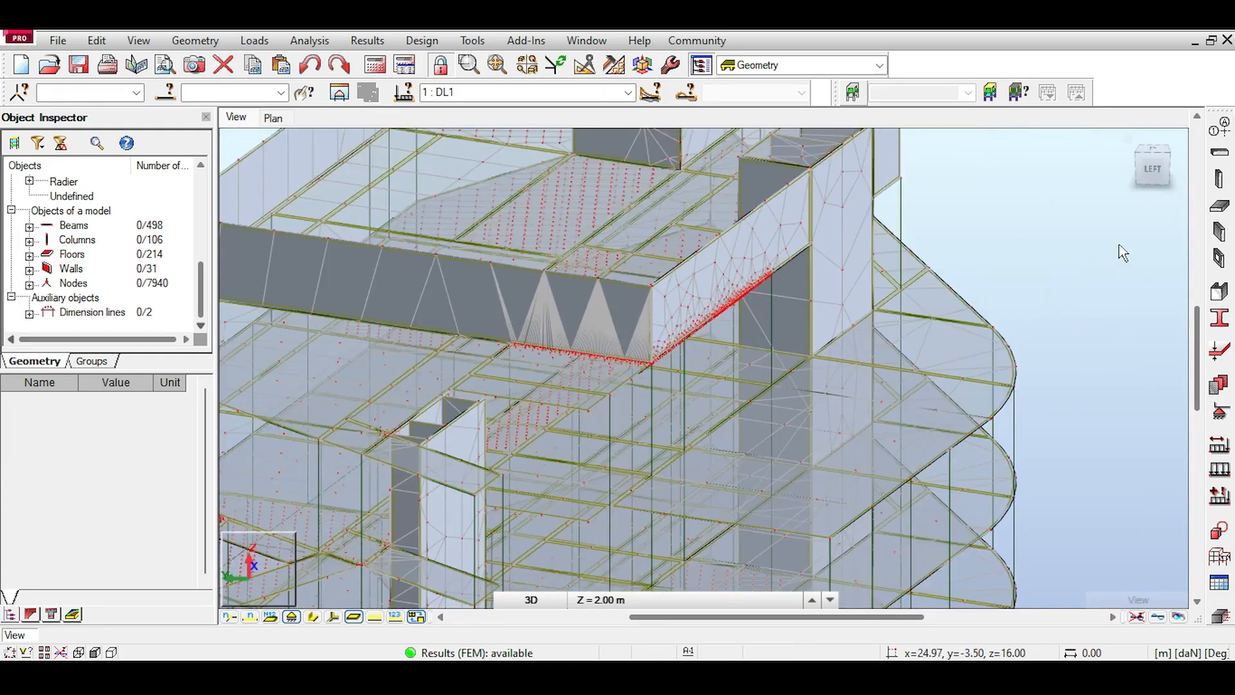
Step: Turn on the panel thickness display for the model's panels
right_click(1122, 253)
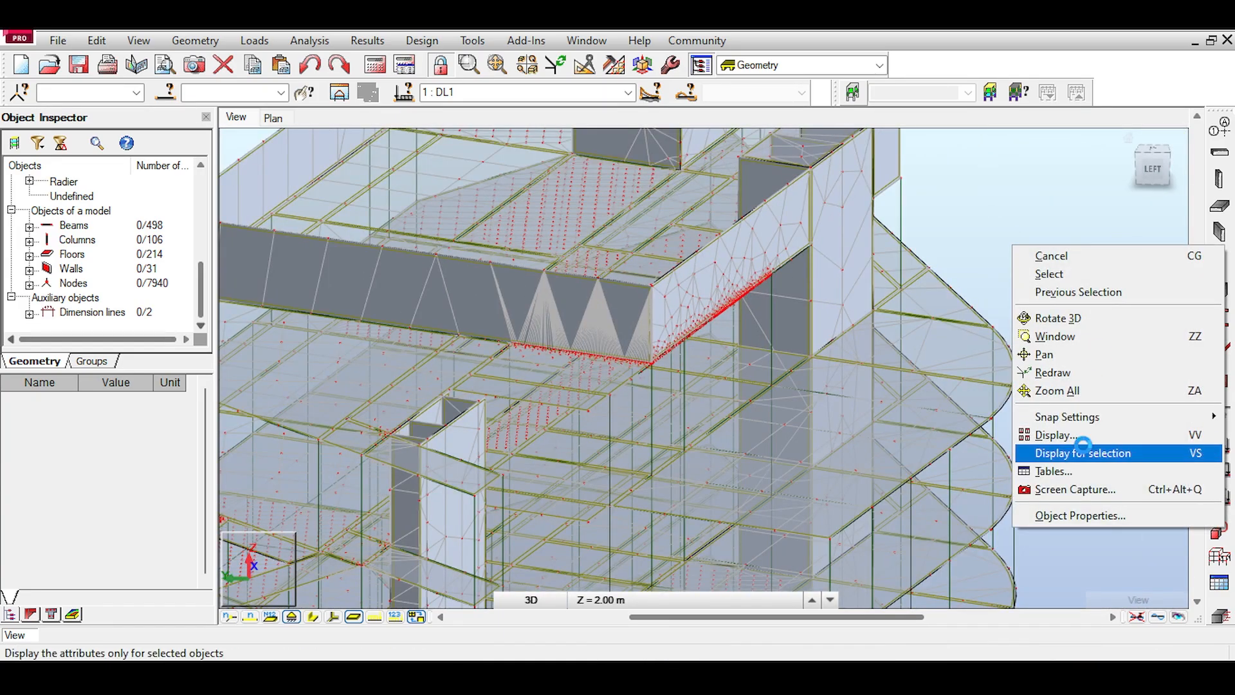
left_click(1088, 433)
left_click(73, 151)
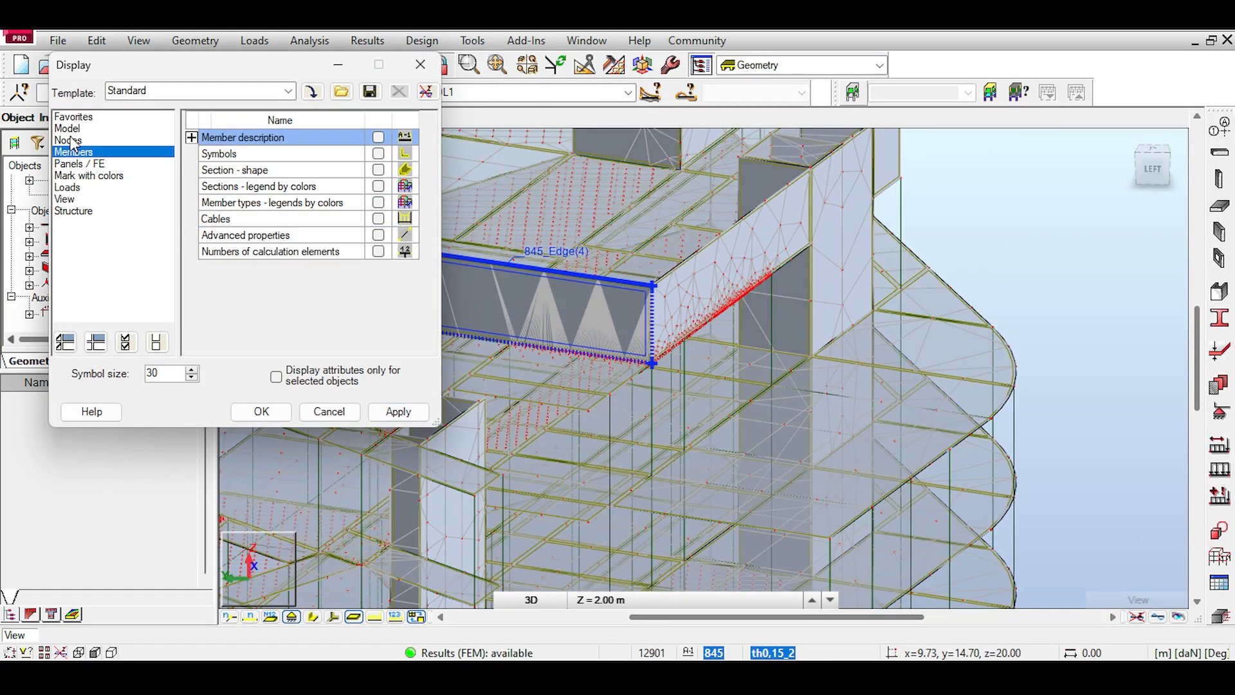
left_click(78, 166)
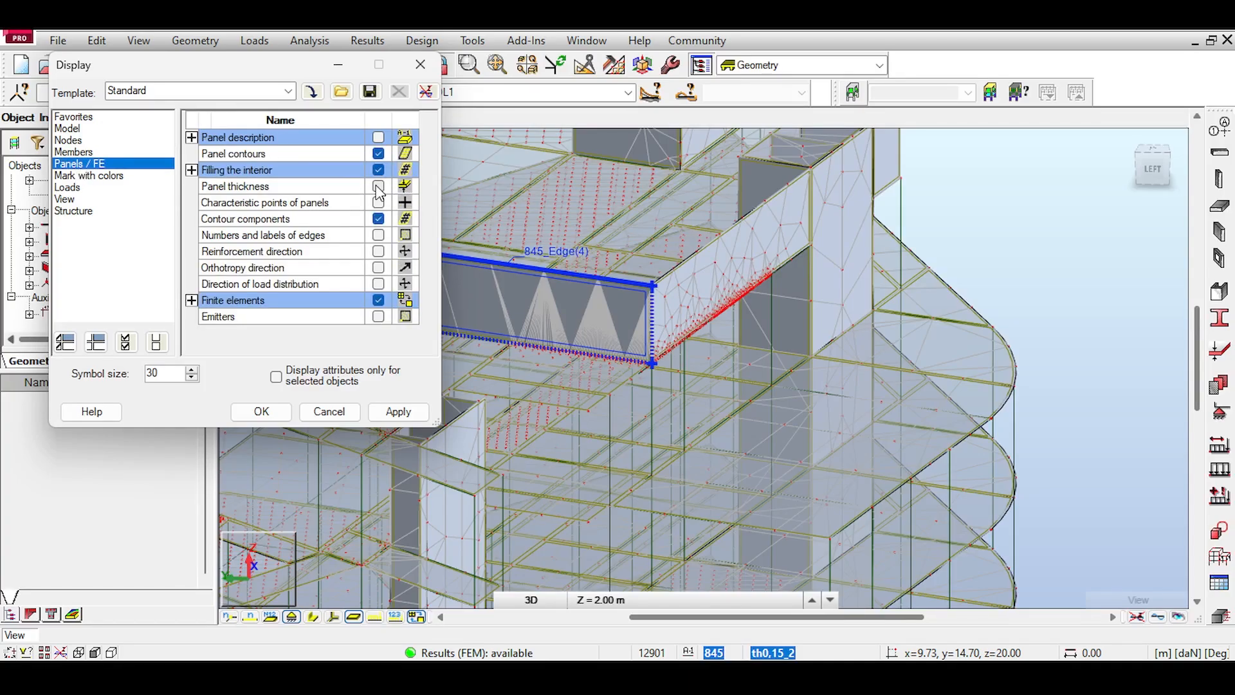
left_click(257, 415)
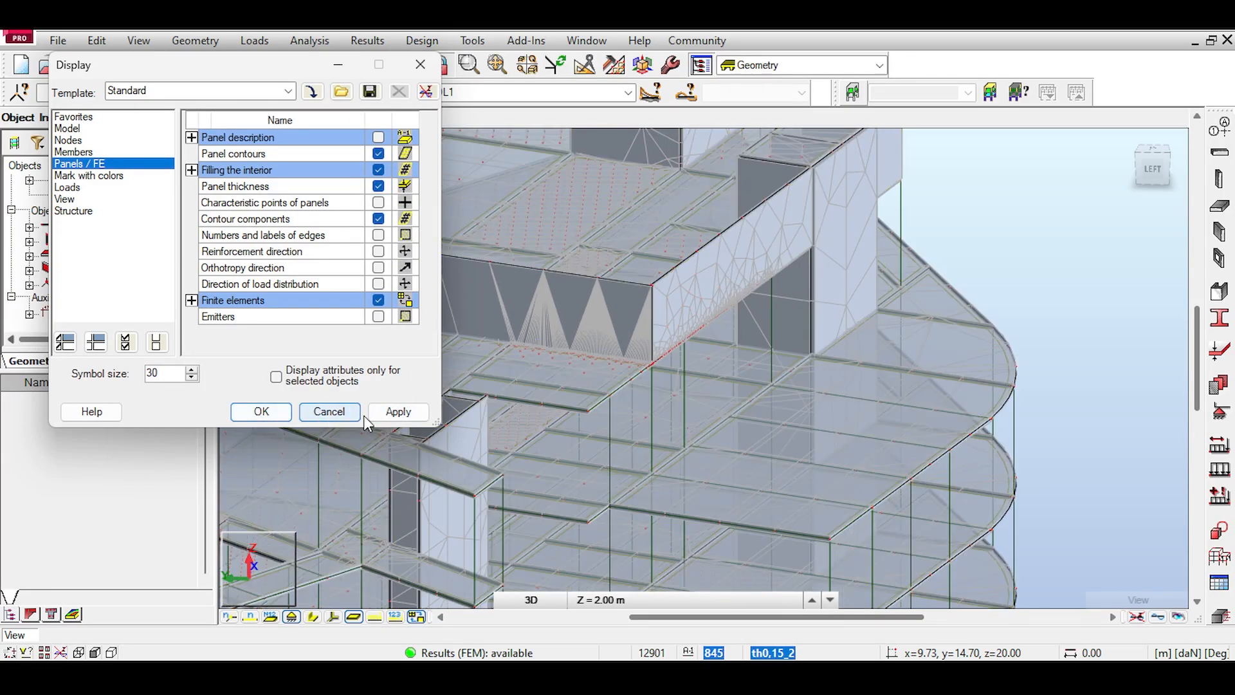
left_click(282, 418)
Step: Examine the corner of parapet walls 845 and 846 with their thickness shown, from the left side and from above
scroll(538, 359, "up", 5)
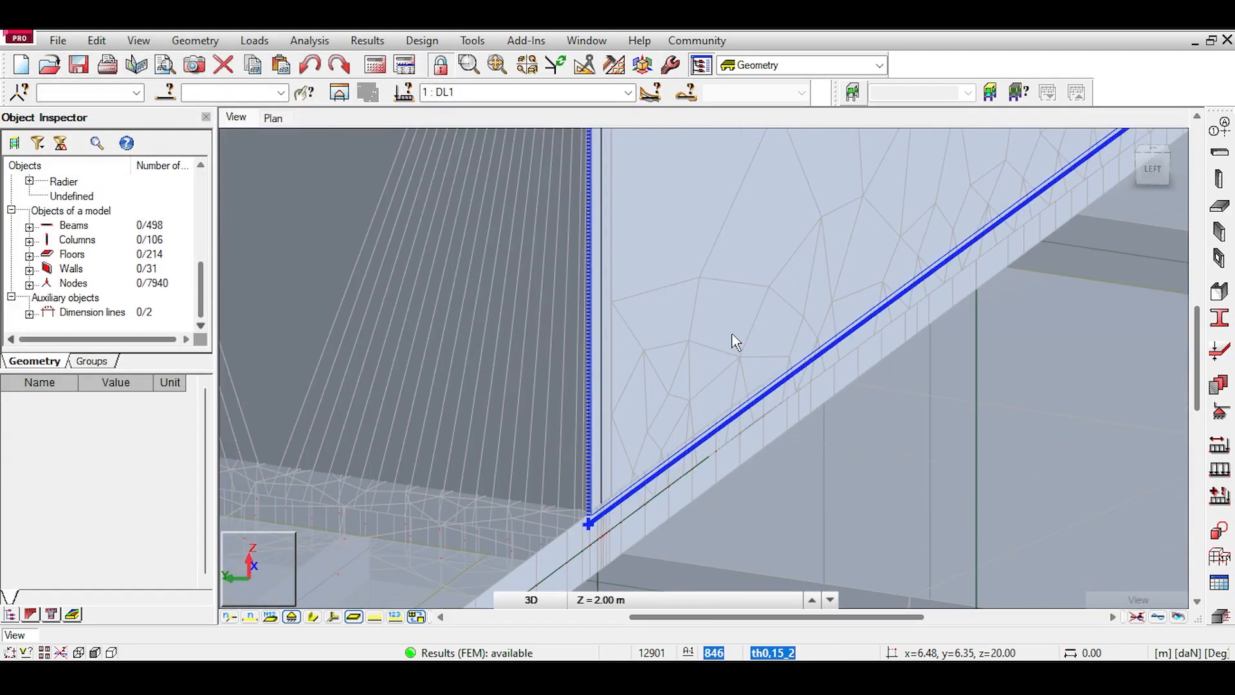
scroll(745, 336, "down", 8)
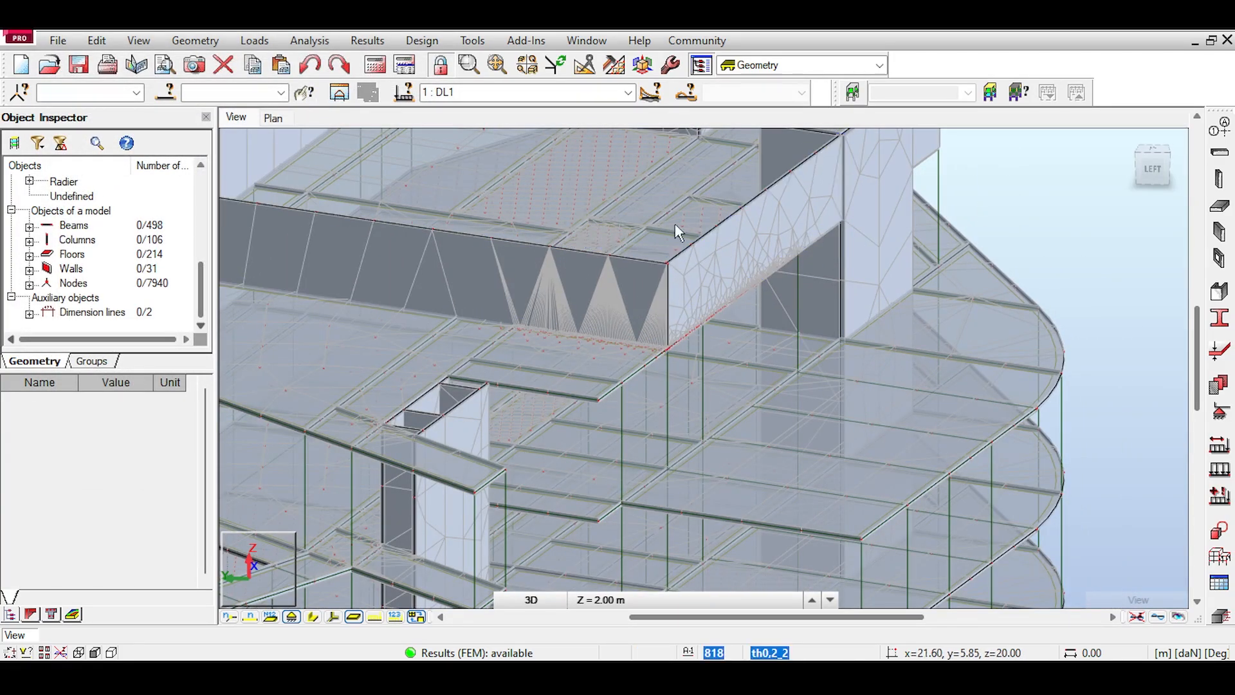
scroll(677, 245, "up", 5)
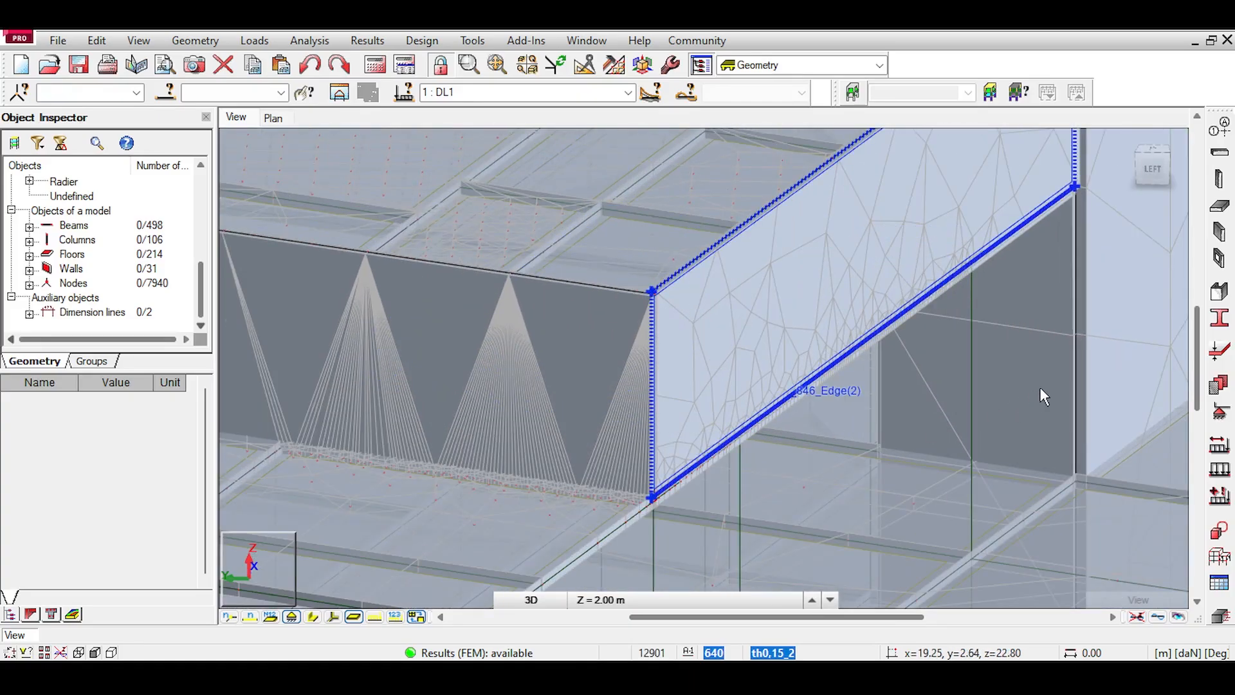
left_click_drag(1153, 177, 1142, 296)
middle_click_drag(949, 360, 942, 193)
scroll(699, 503, "up", 5)
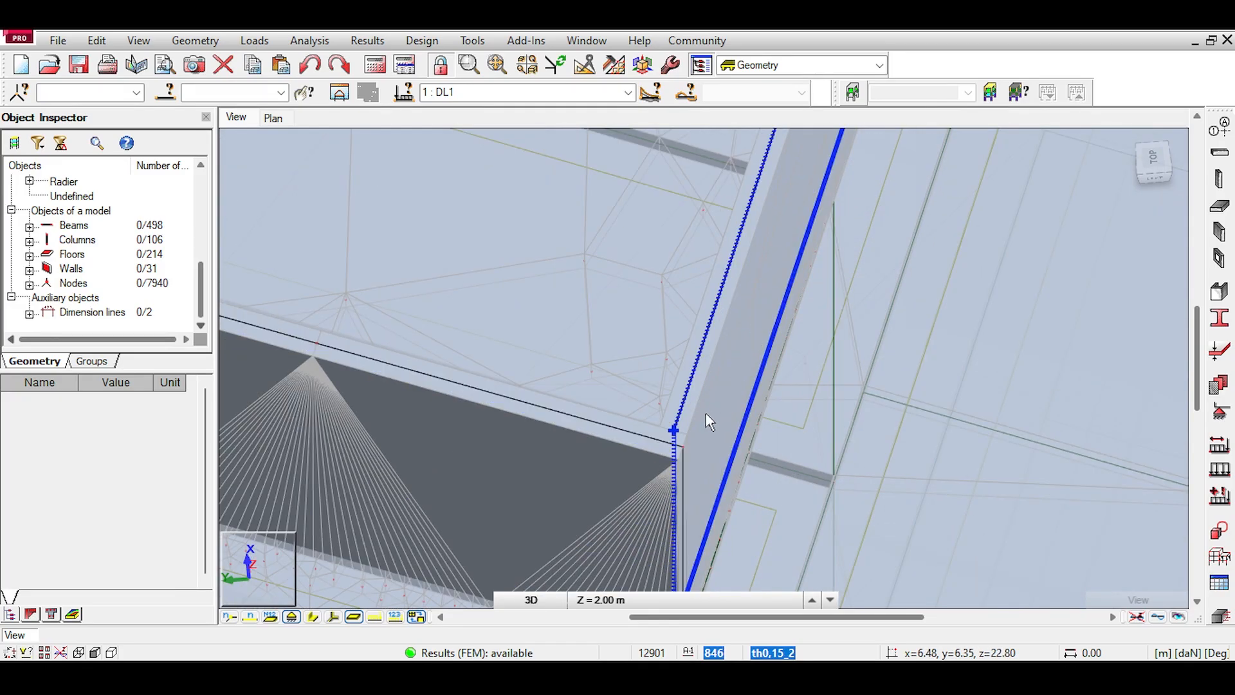
scroll(708, 421, "down", 5)
middle_click_drag(707, 420, 827, 256, "shift")
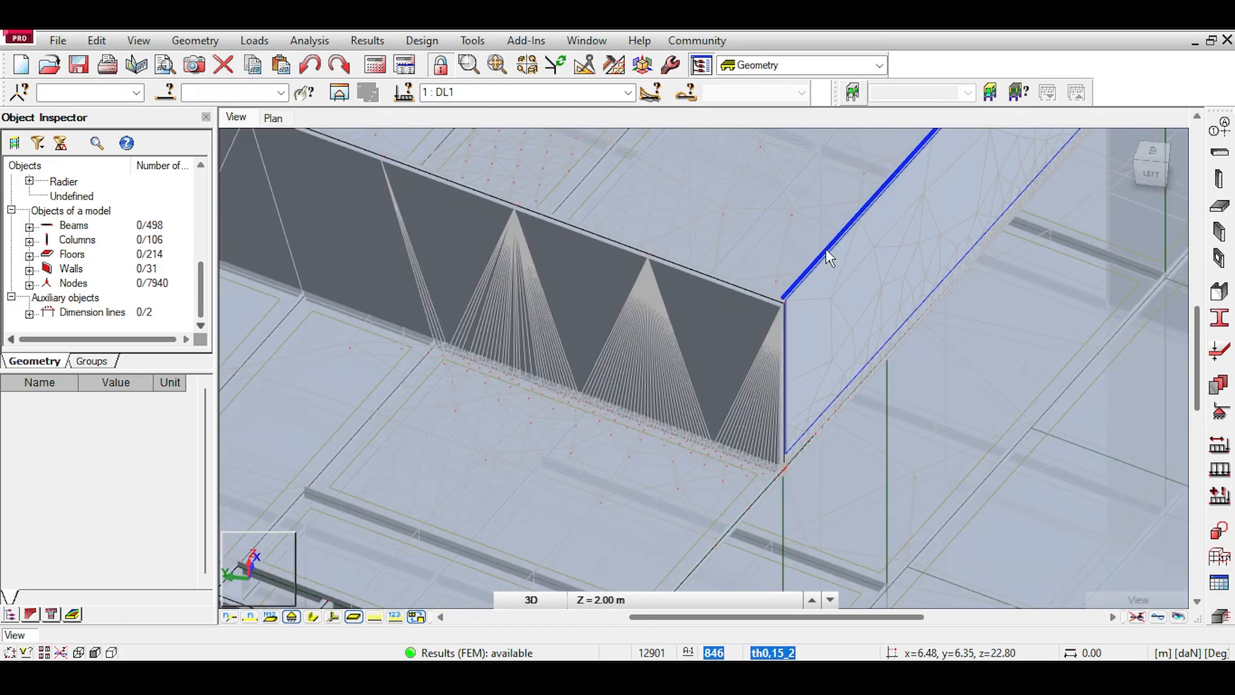
Step: Examine the base of the joint between parapet walls 845 and 846 at the edge of panel 825 in close-up
scroll(842, 356, "up", 1)
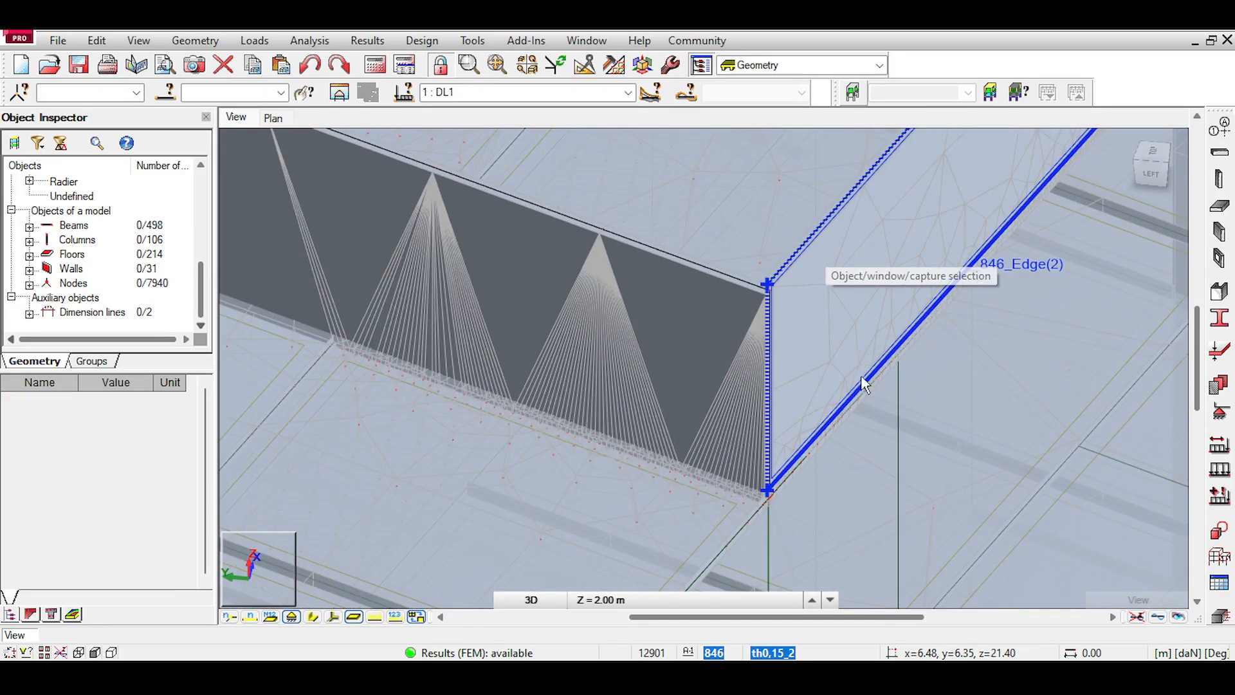
scroll(805, 477, "up", 1)
scroll(773, 215, "up", 1)
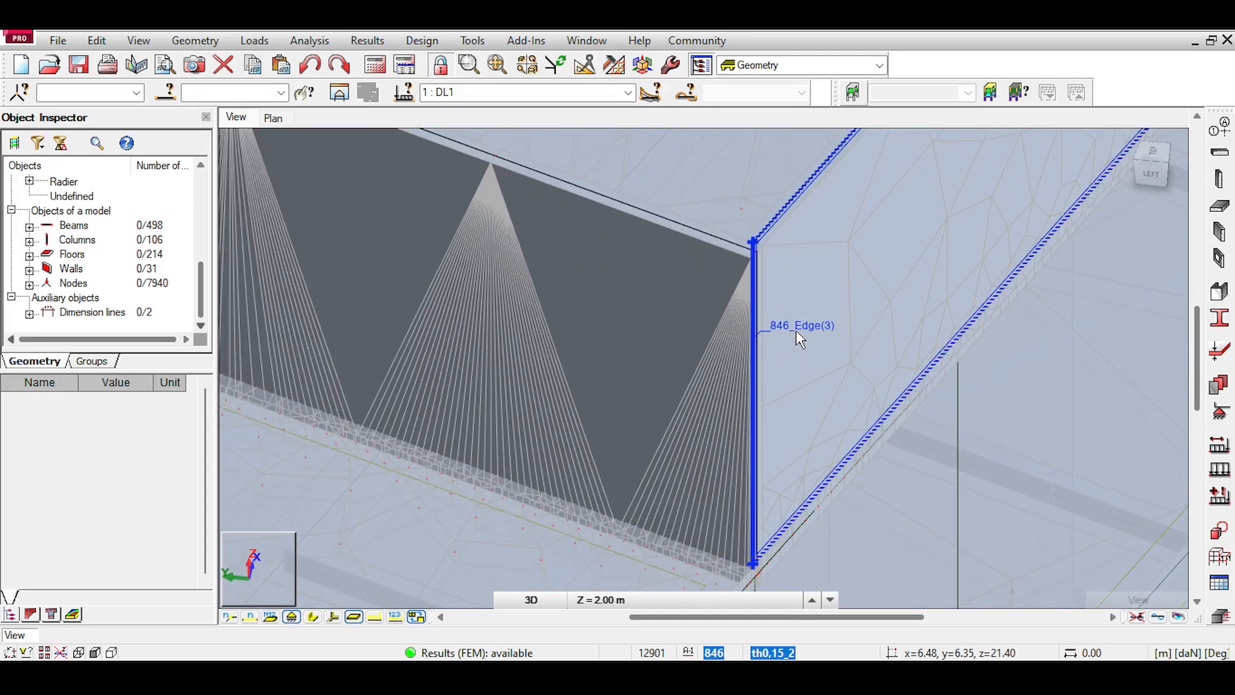
scroll(796, 337, "up", 1)
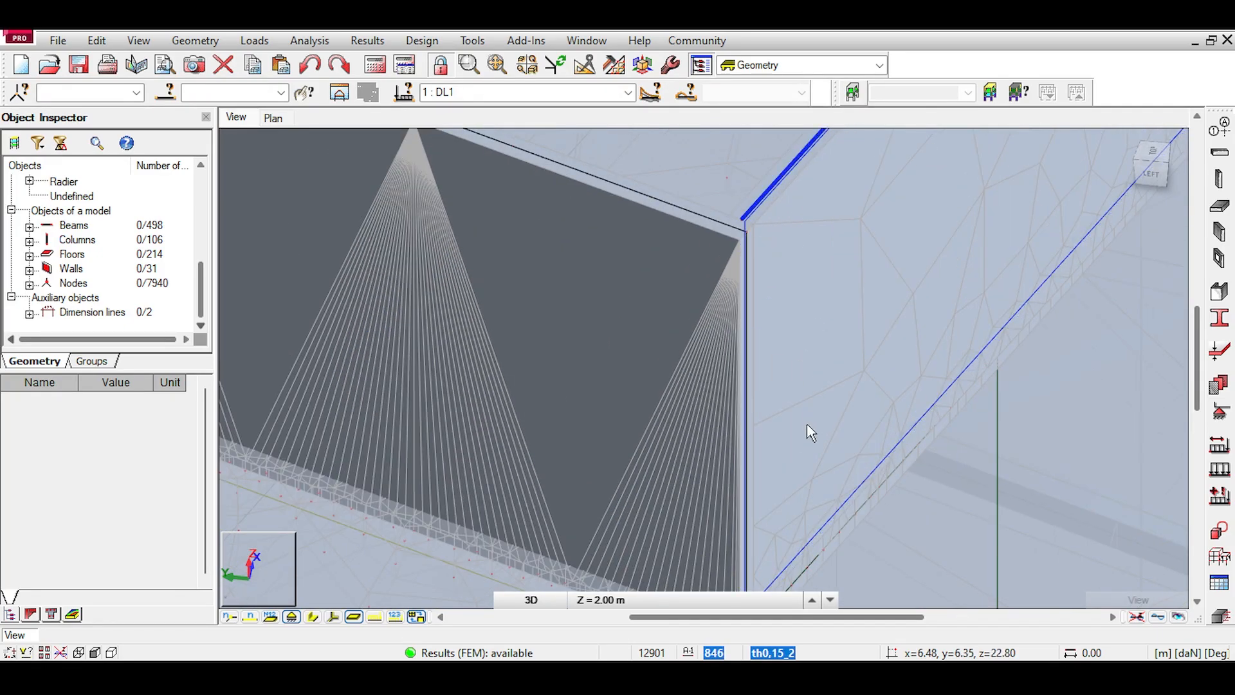
middle_click_drag(796, 521, 764, 405)
scroll(756, 437, "up", 1)
scroll(717, 499, "up", 1)
scroll(715, 499, "up", 1)
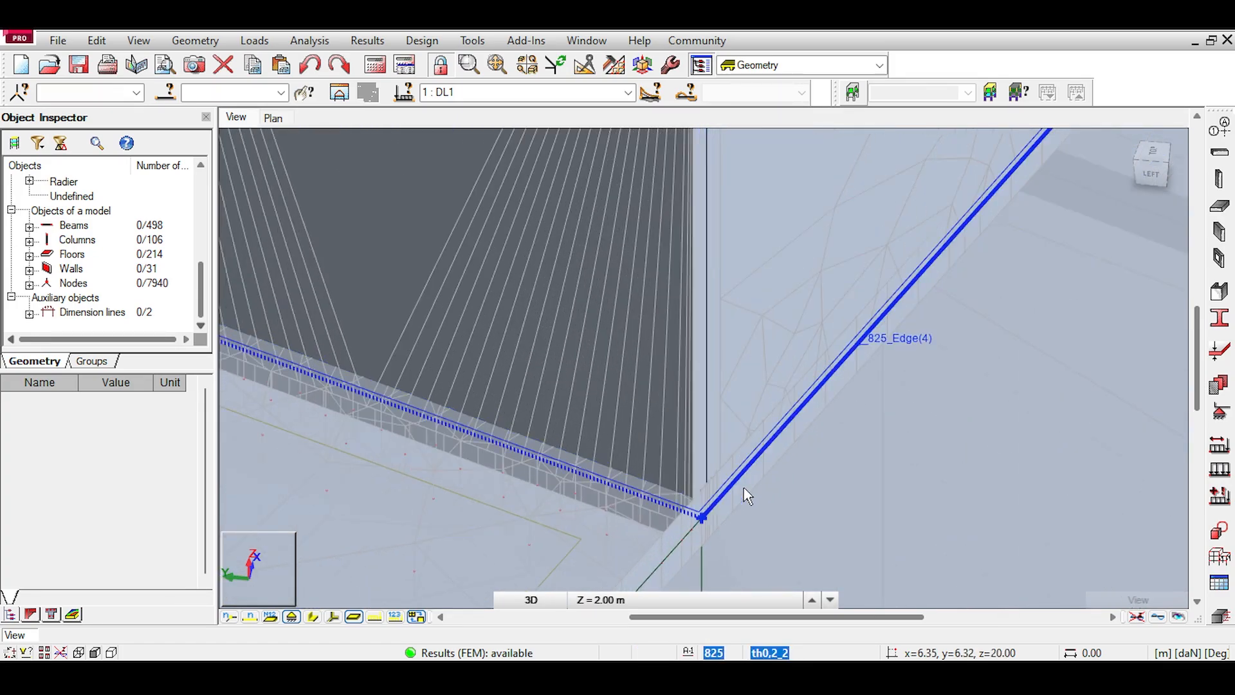
scroll(709, 488, "up", 4)
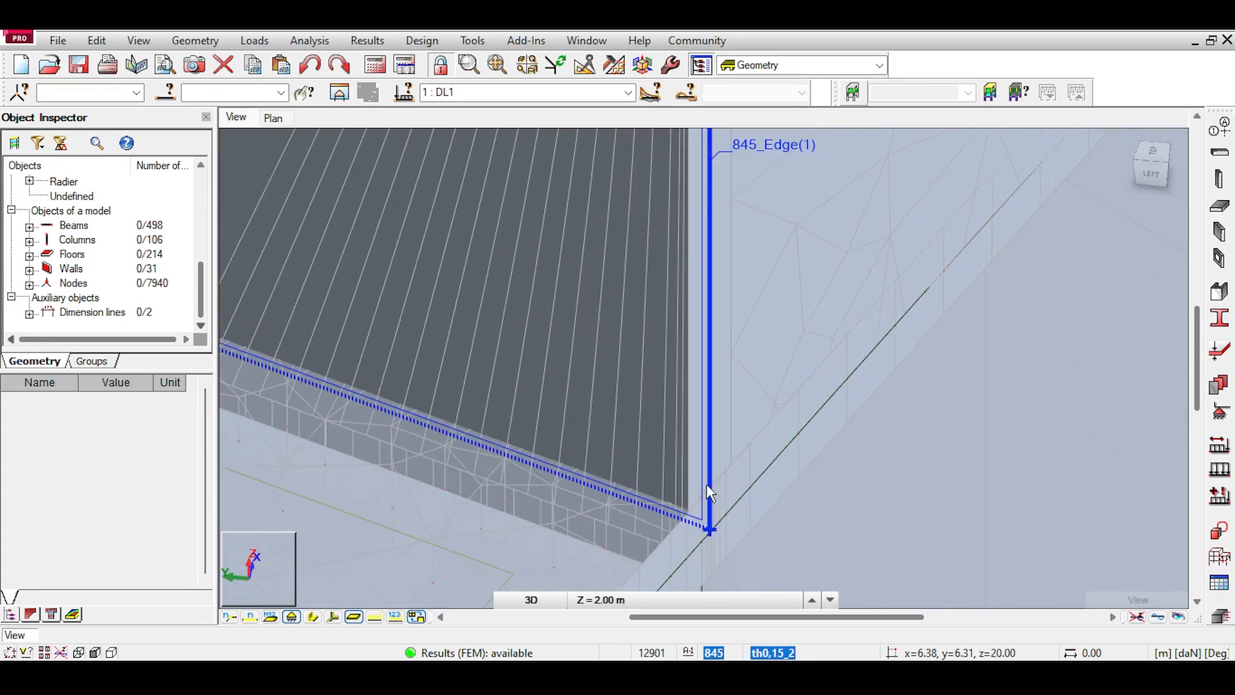
scroll(762, 477, "up", 1)
scroll(762, 479, "up", 3)
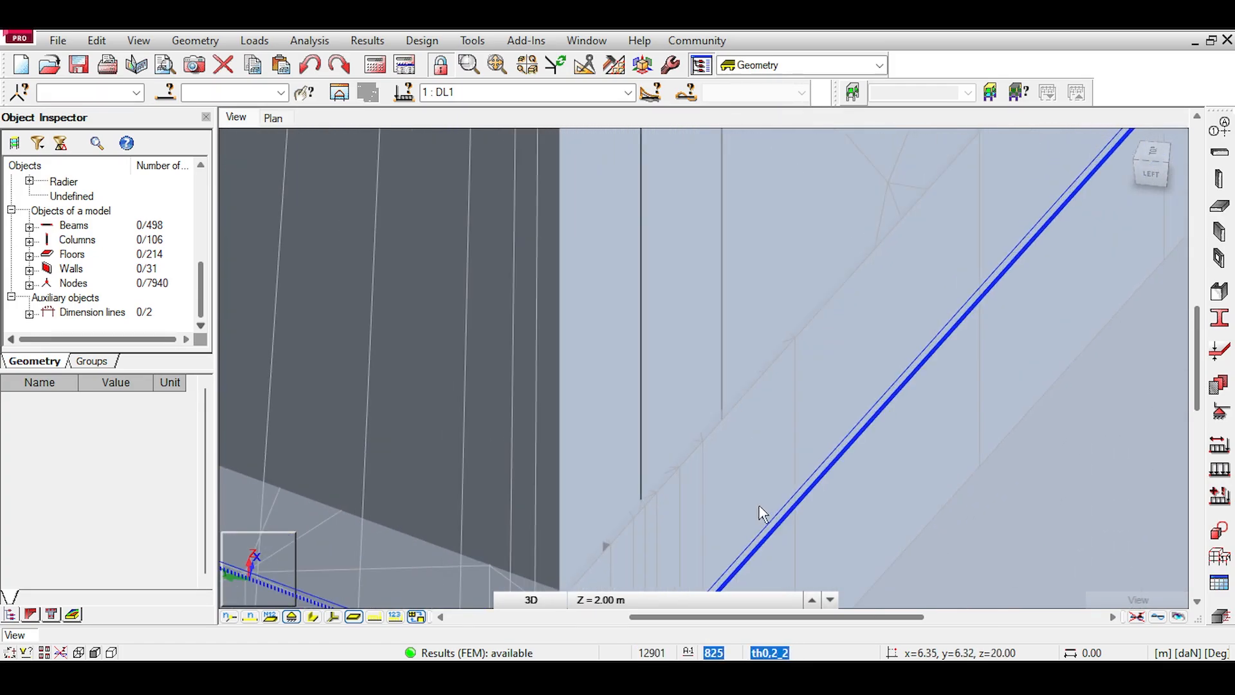
middle_click_drag(737, 458, 779, 328)
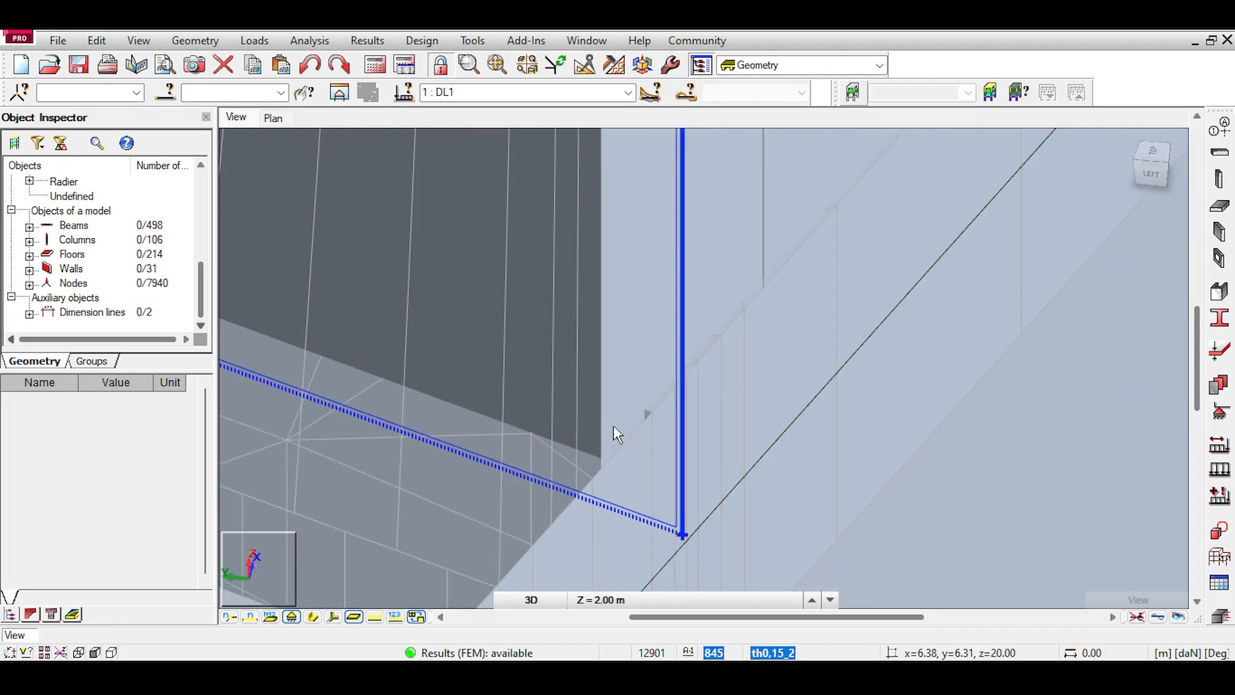
Step: Turn off the panel thickness display and bring the whole building back into view
scroll(618, 430, "down", 3)
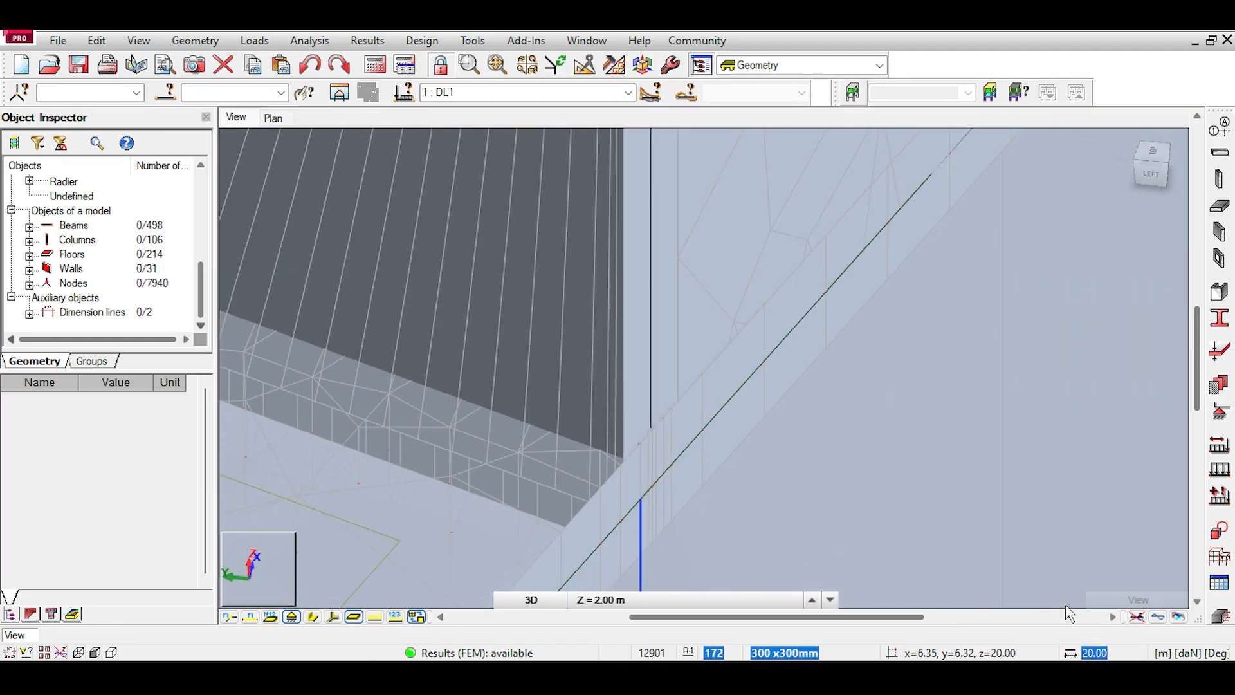
left_click(1137, 616)
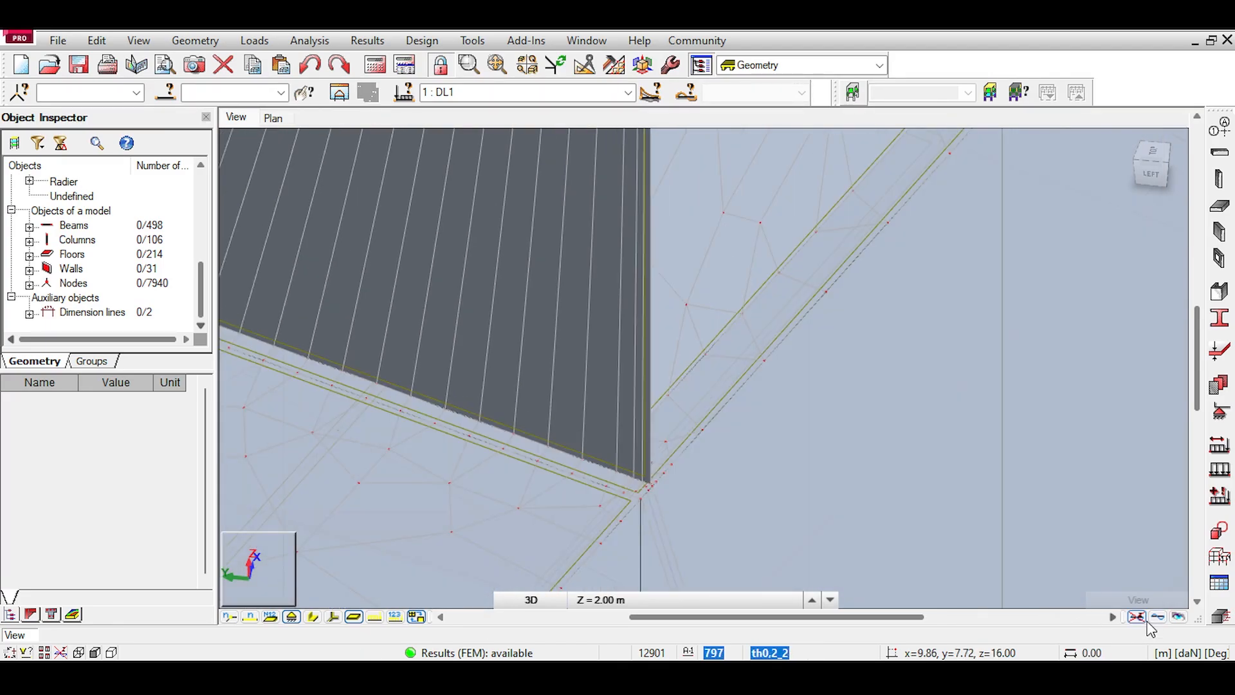
scroll(642, 384, "down", 6)
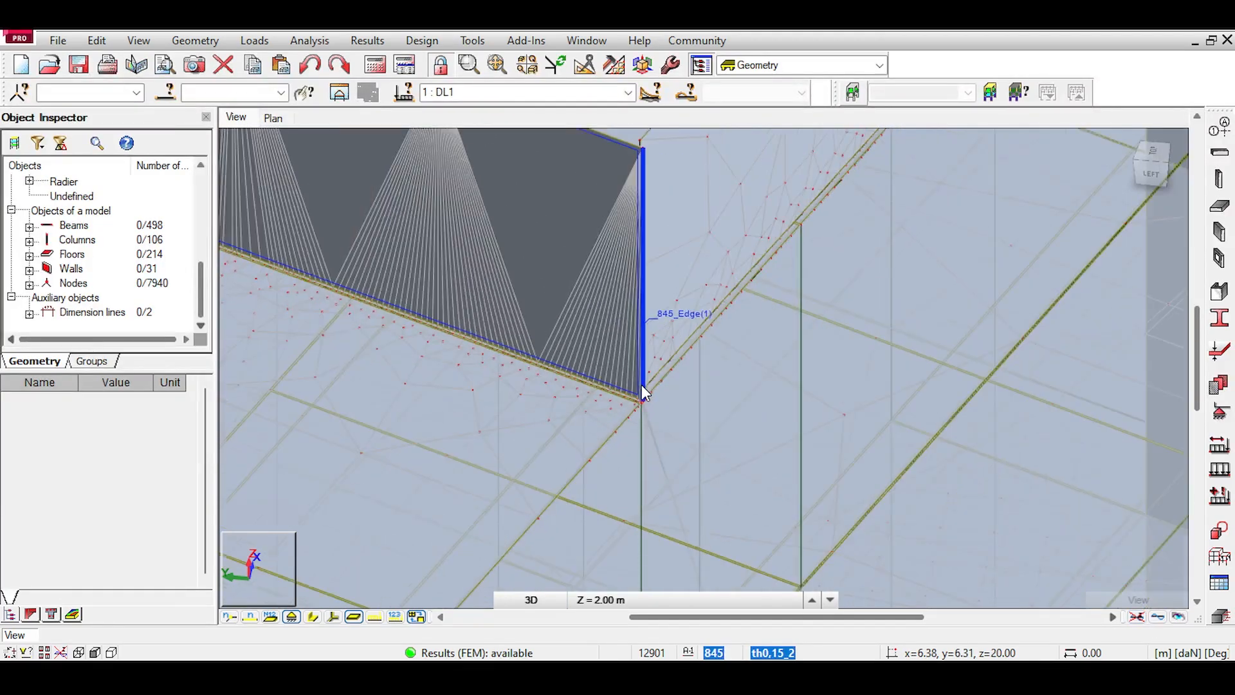
scroll(642, 384, "down", 3)
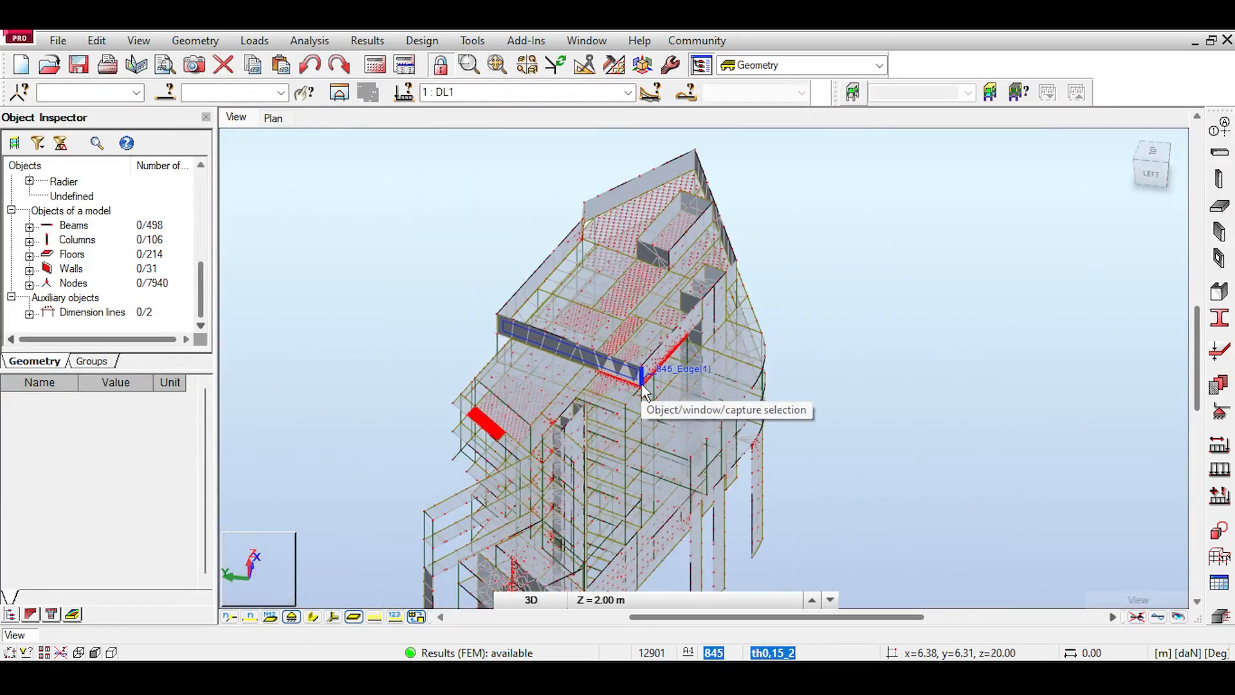
scroll(642, 385, "down", 3)
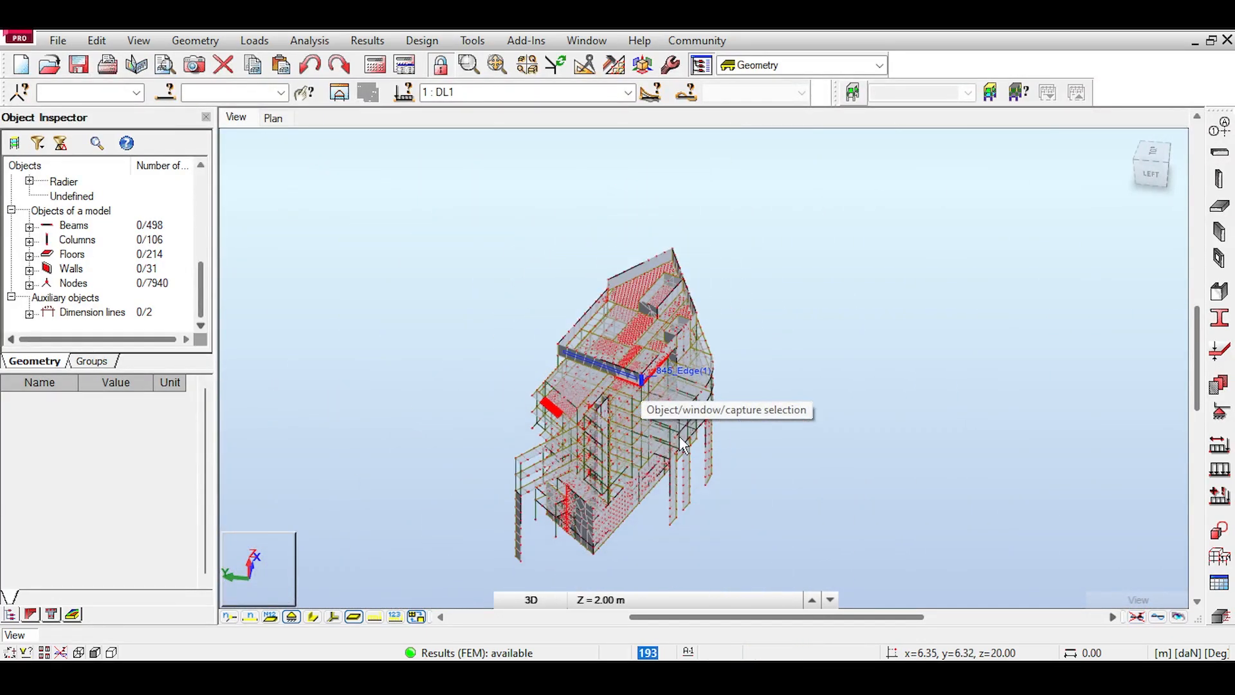
Step: Examine the joint where beams 190 and 461 meet the top of wall 757 beneath the curved floor at z = 8.00 m
left_click(1150, 177)
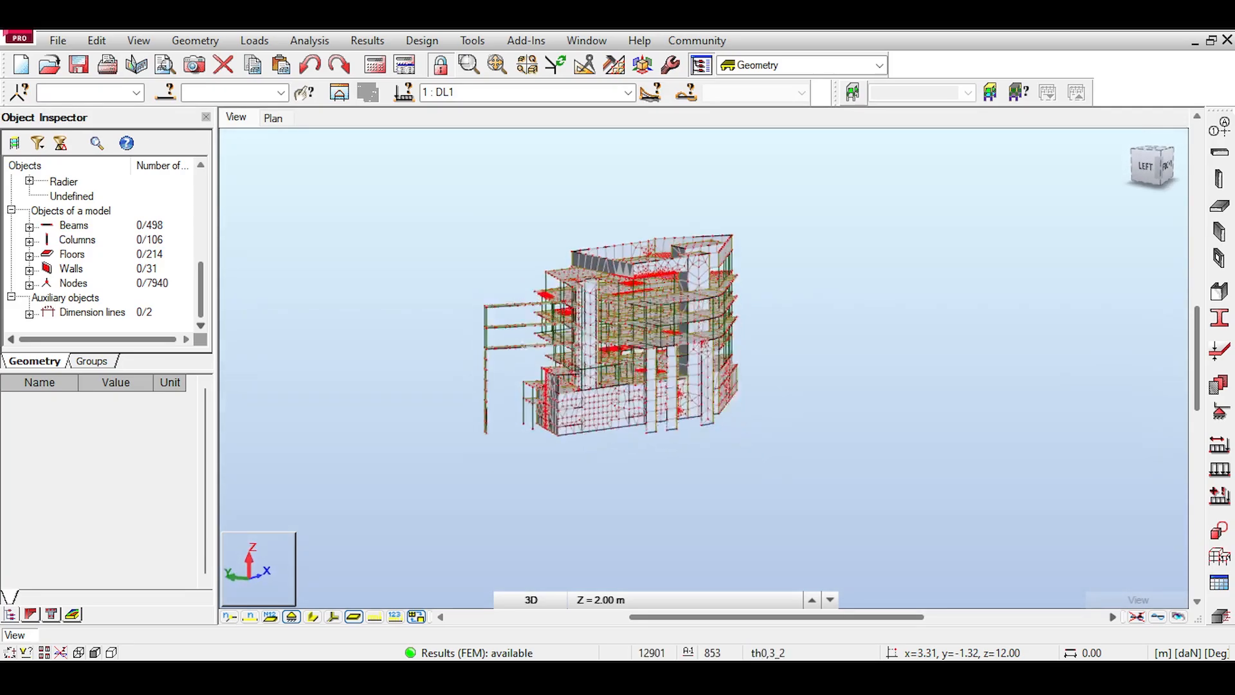
scroll(636, 326, "up", 3)
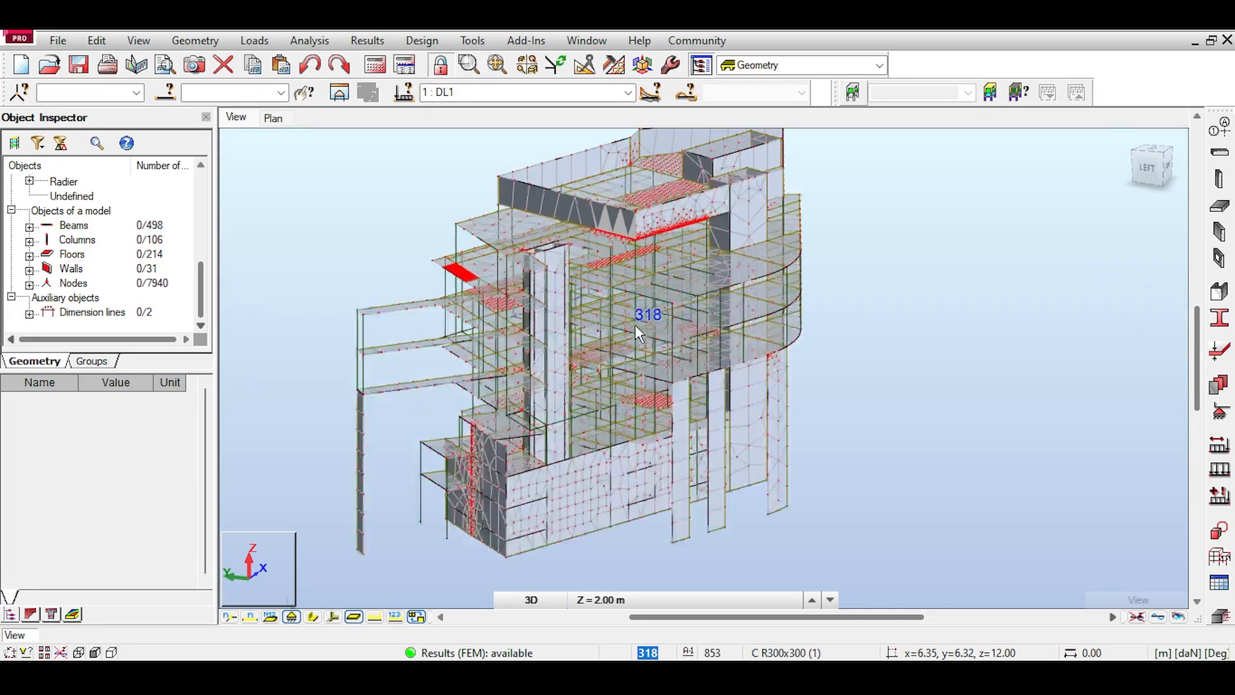
scroll(635, 326, "up", 5)
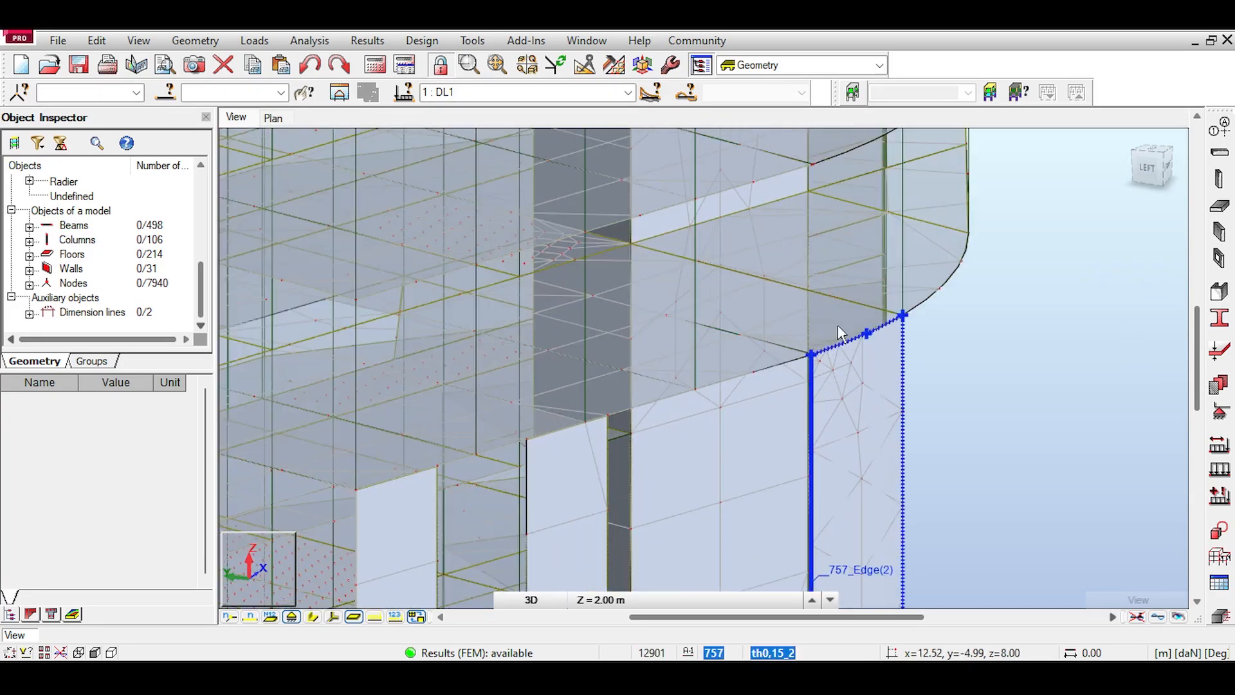
scroll(838, 325, "up", 5)
scroll(743, 354, "up", 3)
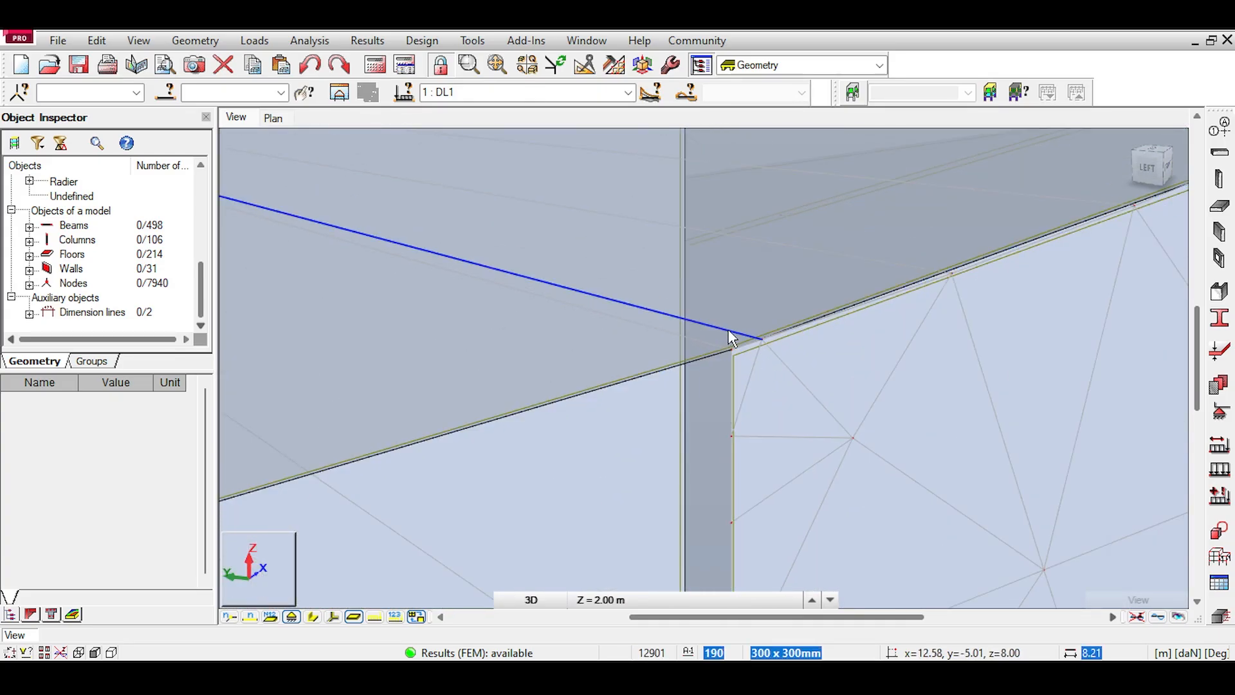
scroll(732, 335, "up", 2)
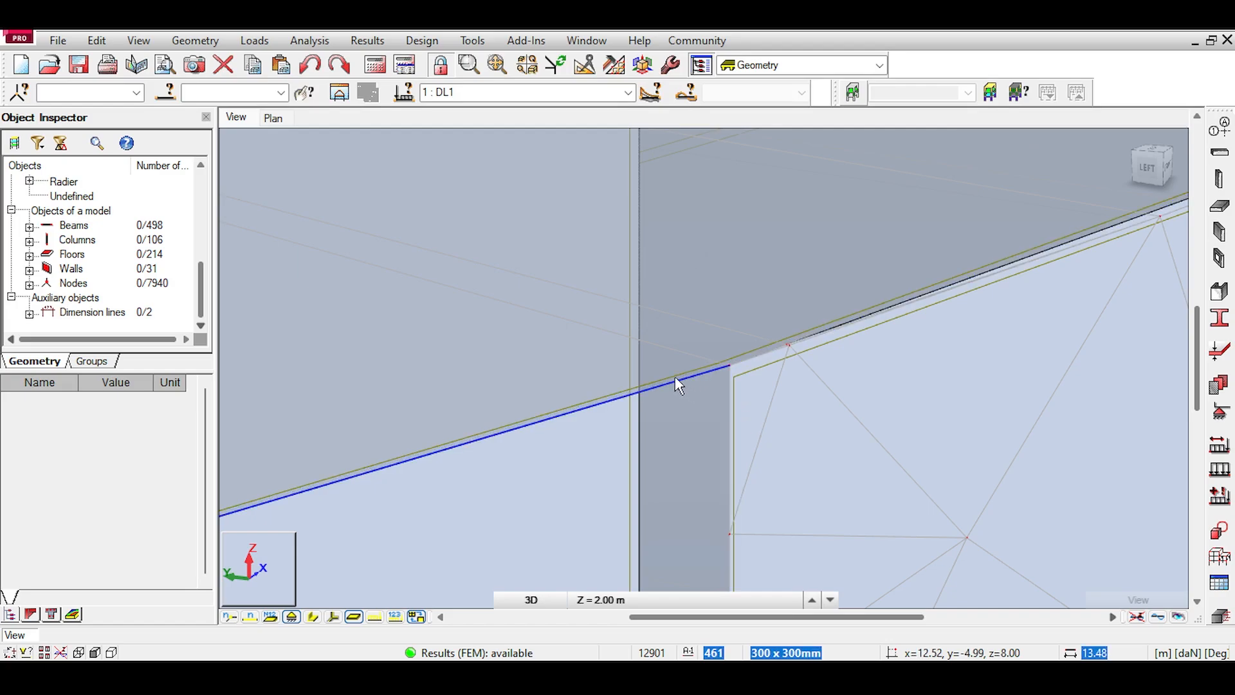
Step: Show the bar section shapes and examine the ends of beams 190 and 461 at the corner of the wall
left_click(353, 616)
scroll(754, 199, "down", 5)
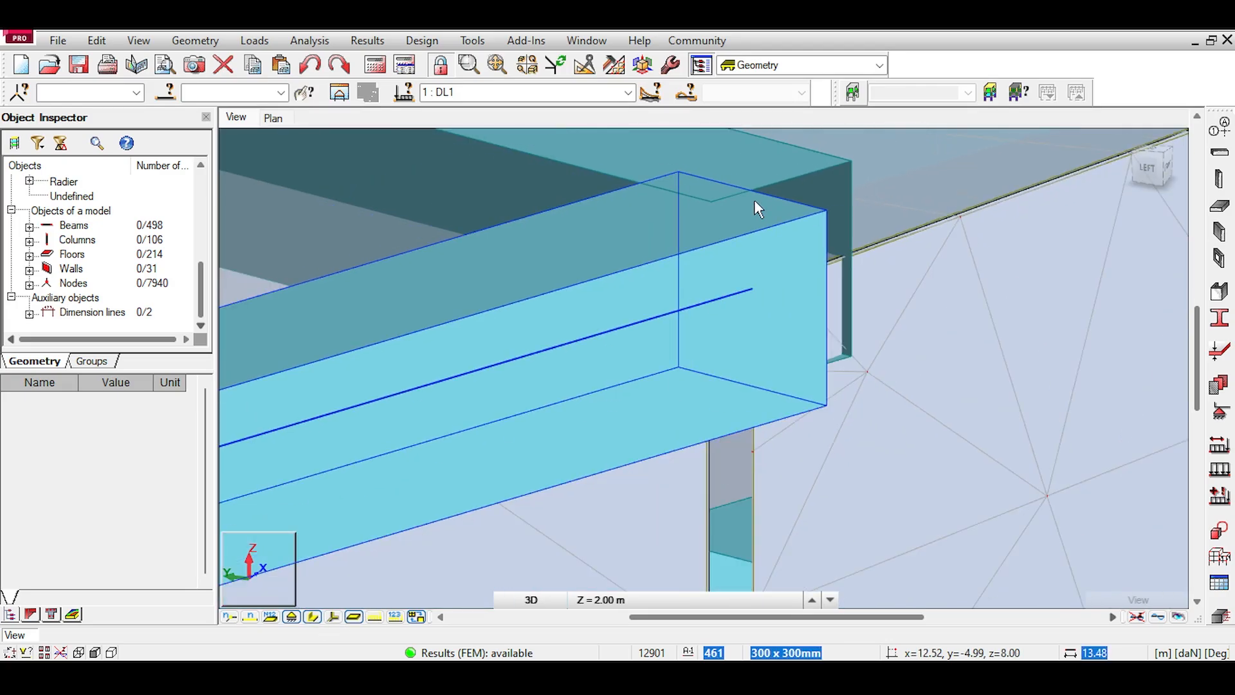
scroll(754, 200, "up", 3)
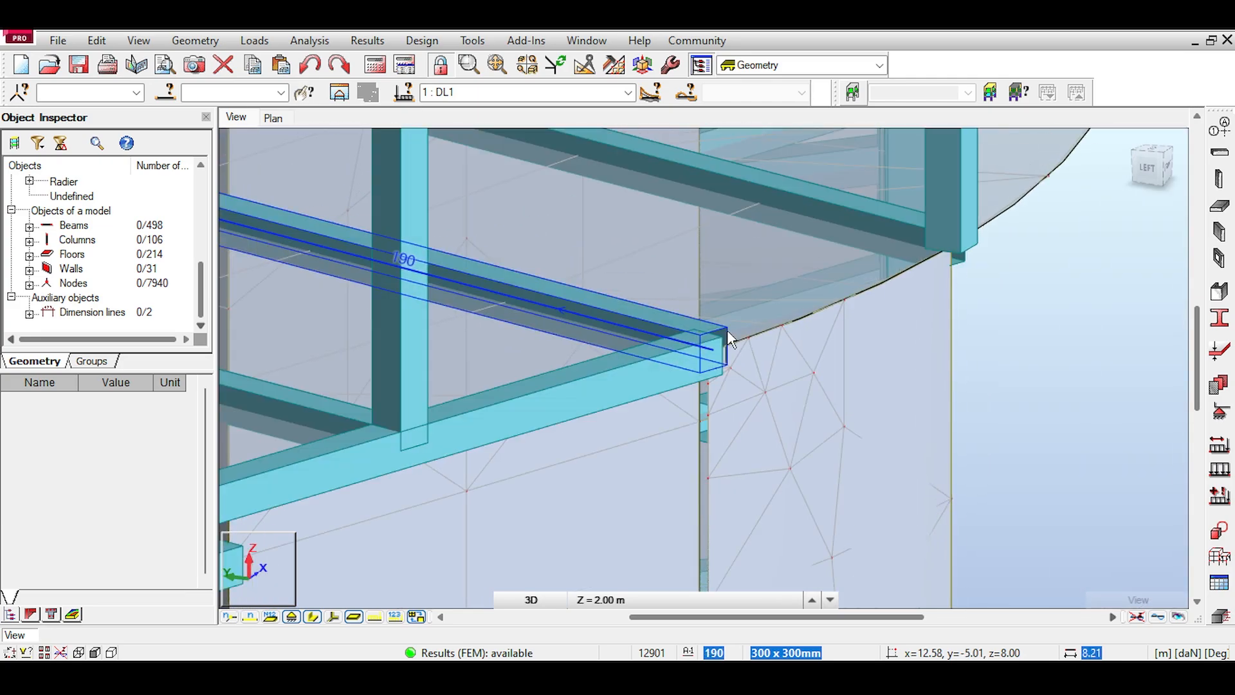
scroll(704, 373, "up", 1)
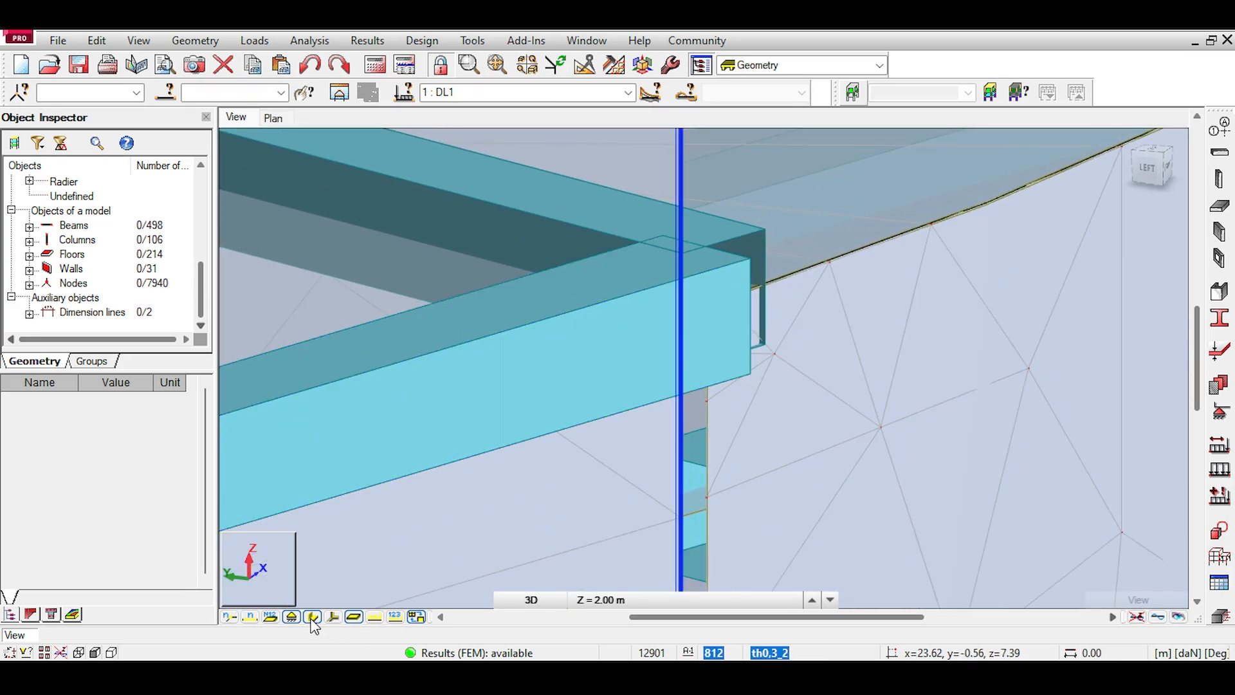
Step: Hide the bar section shapes and examine the edge of floor panel 710 against the wall mesh at the same corner
scroll(682, 284, "up", 3)
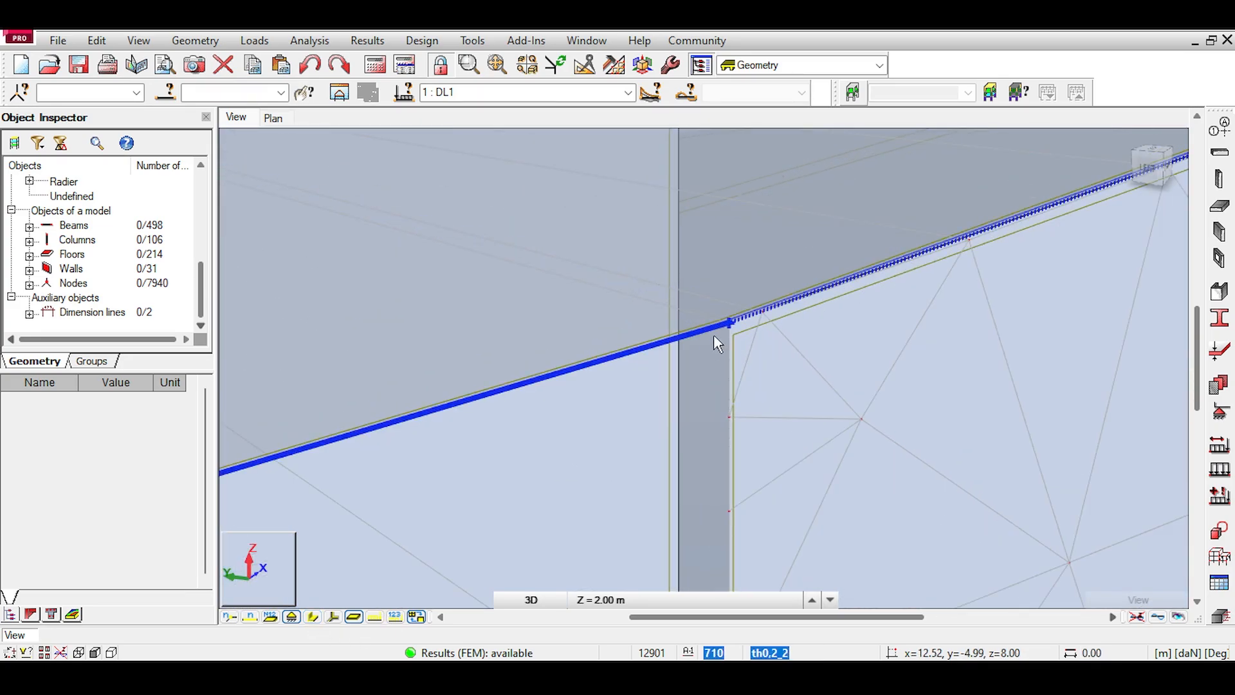
scroll(725, 300, "up", 1)
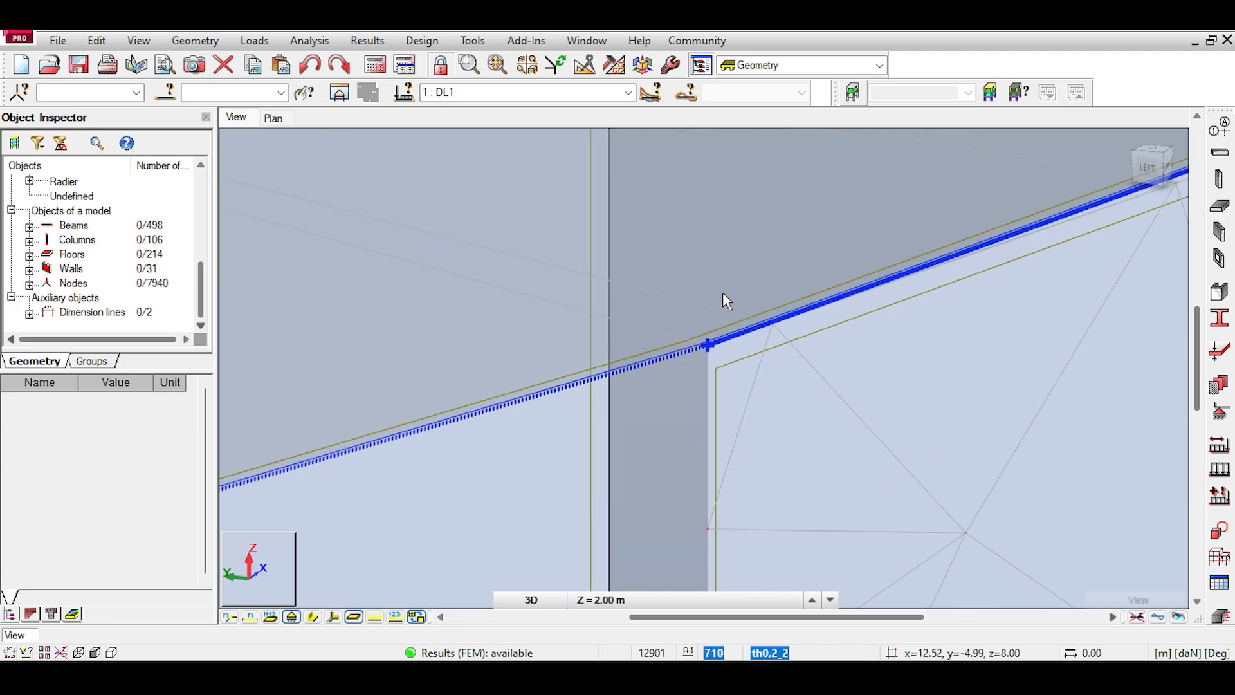
scroll(723, 296, "down", 5)
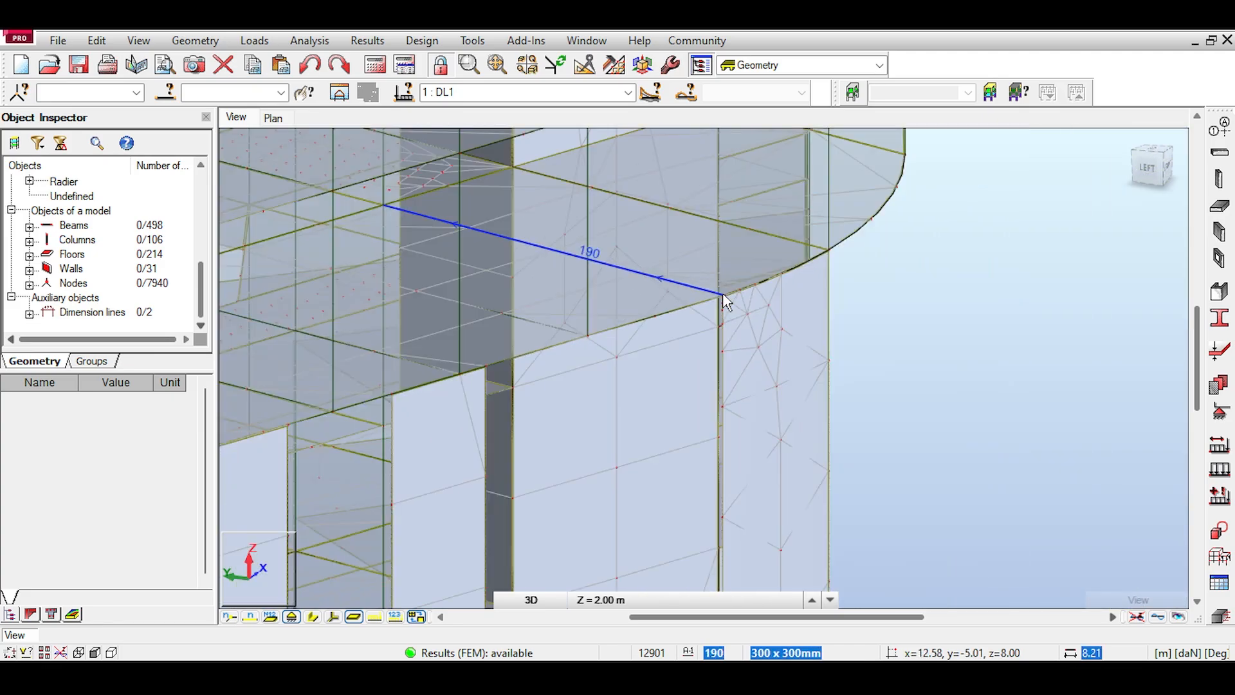
scroll(725, 301, "down", 5)
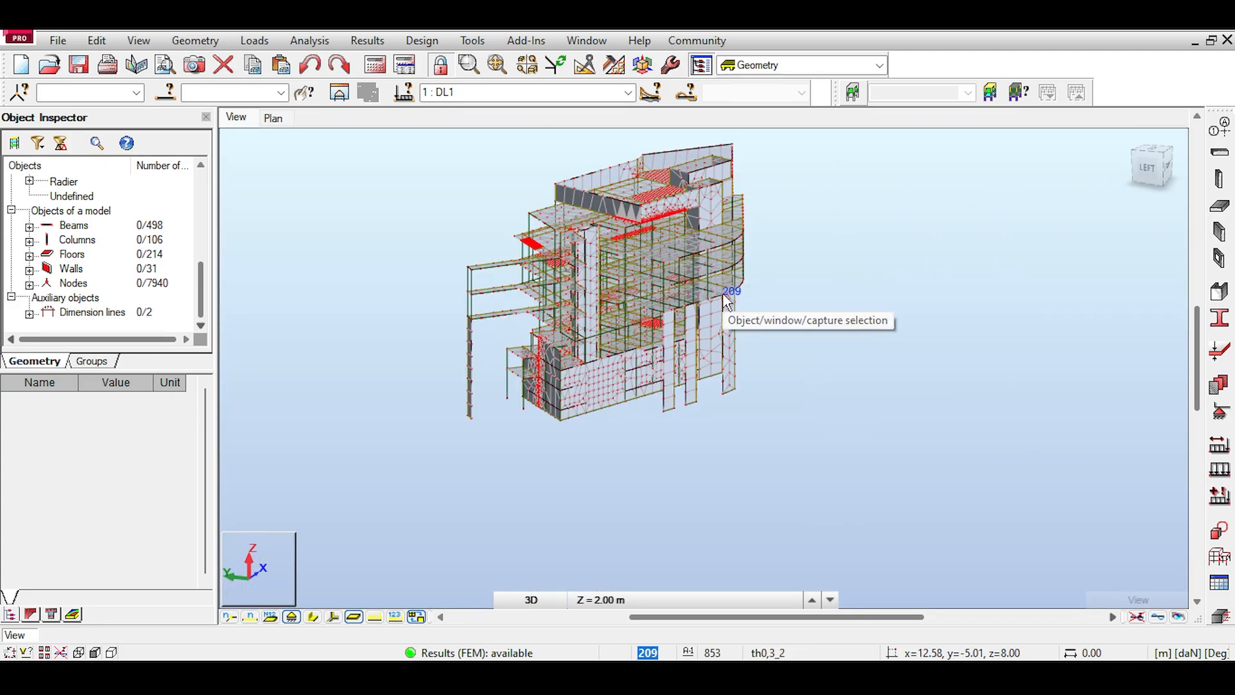
Step: Select basement wall 646 and examine its mesh next to the adjoining wall
scroll(656, 315, "up", 6)
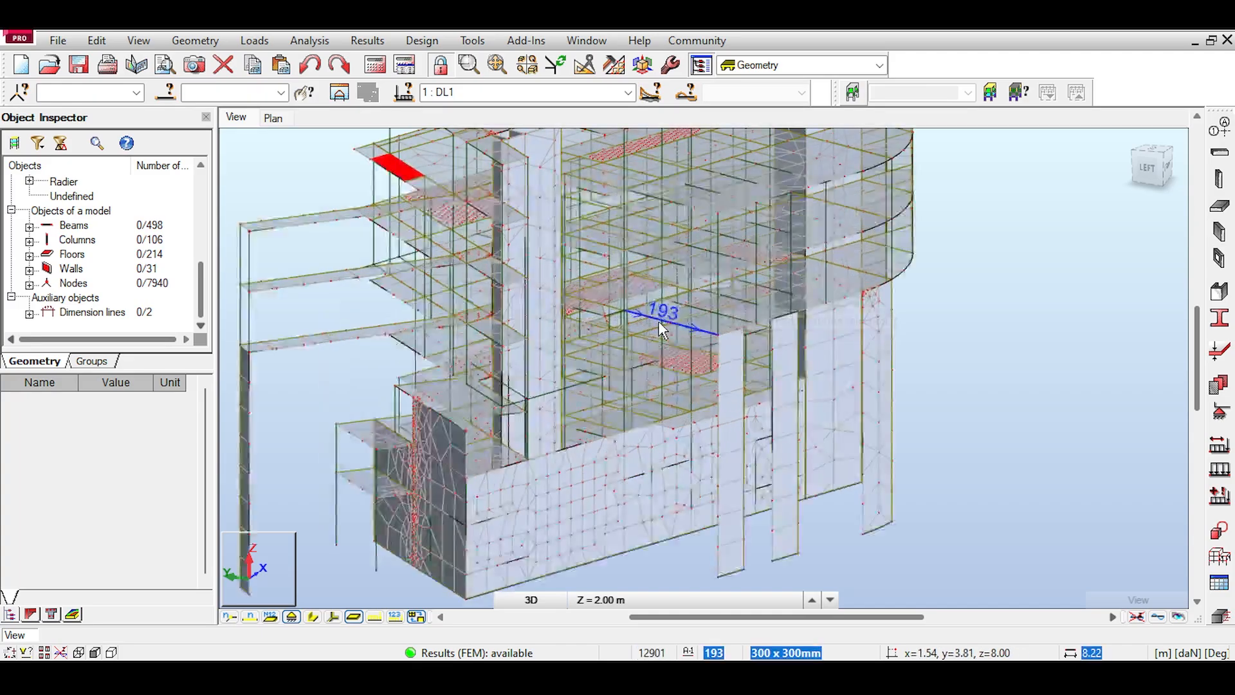
scroll(535, 367, "up", 8)
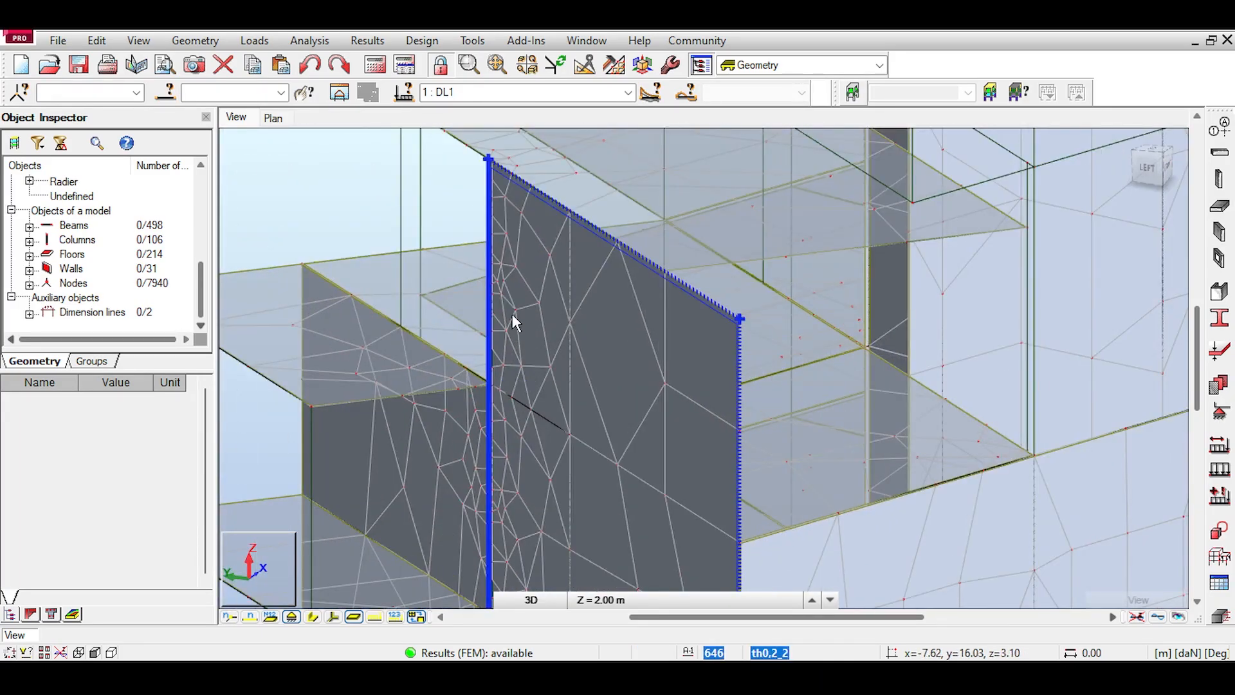
left_click(525, 305)
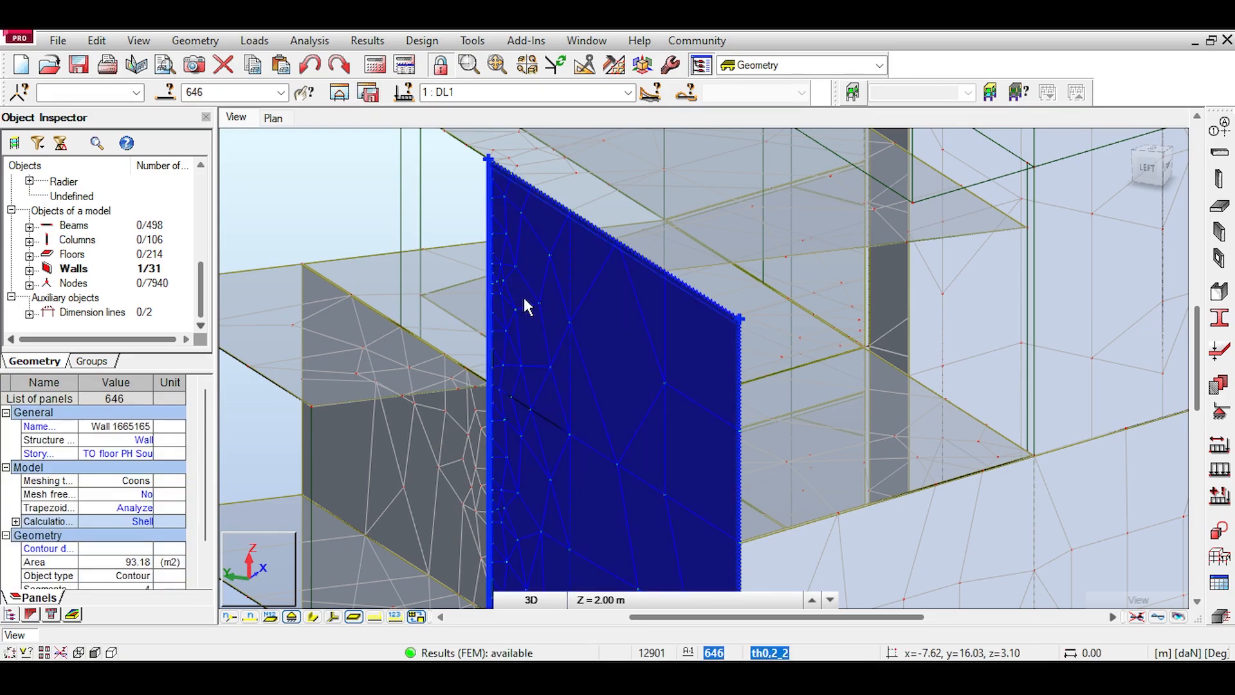
scroll(525, 302, "down", 3)
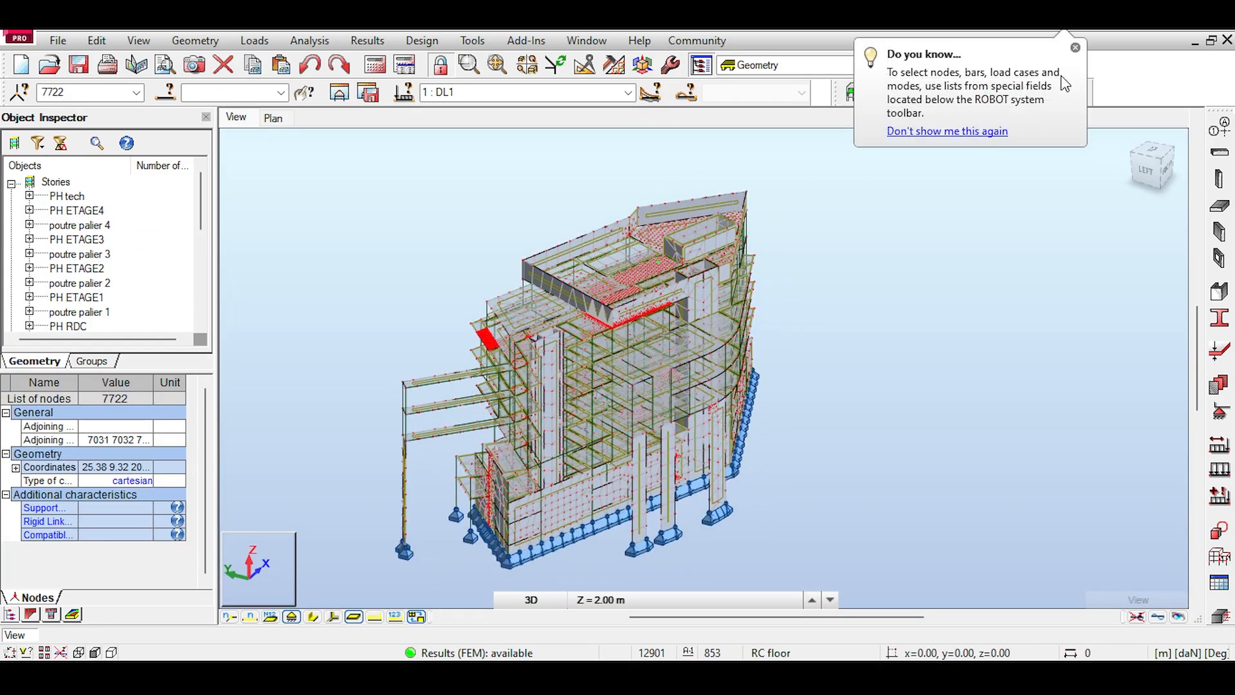
Step: Dismiss the selection tip and run a structure verification of the whole model
left_click(1076, 48)
middle_click_drag(776, 193, 730, 180)
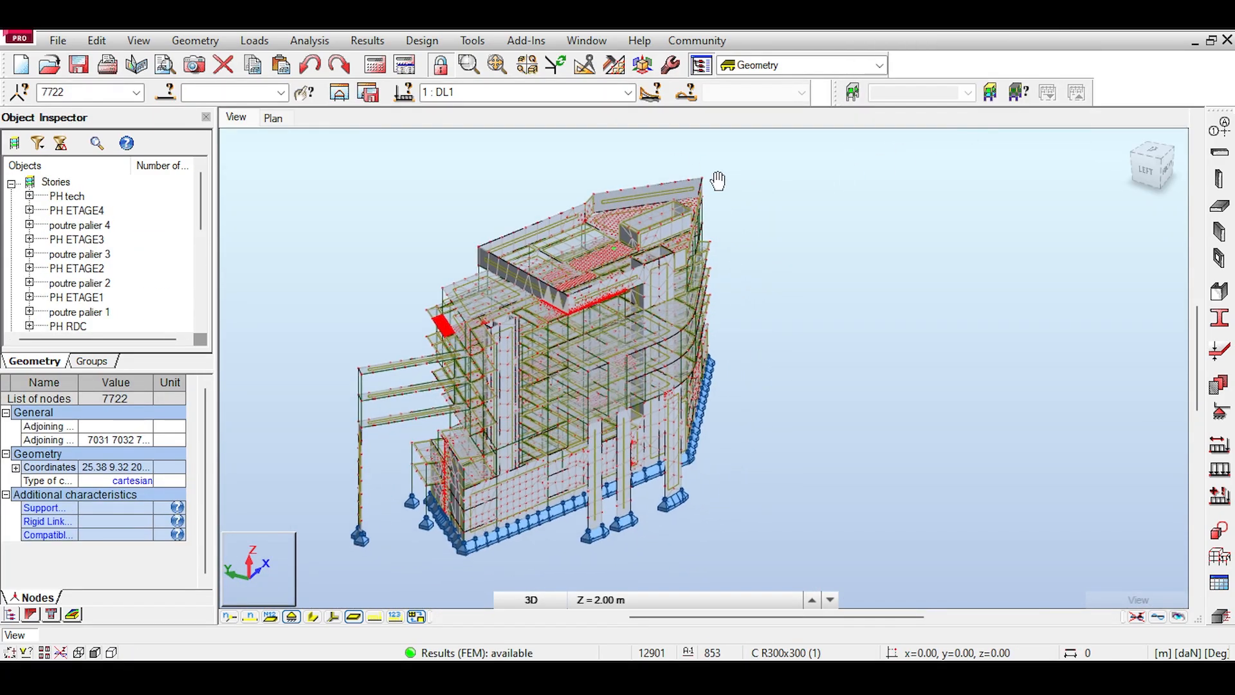
left_click_drag(718, 180, 756, 192)
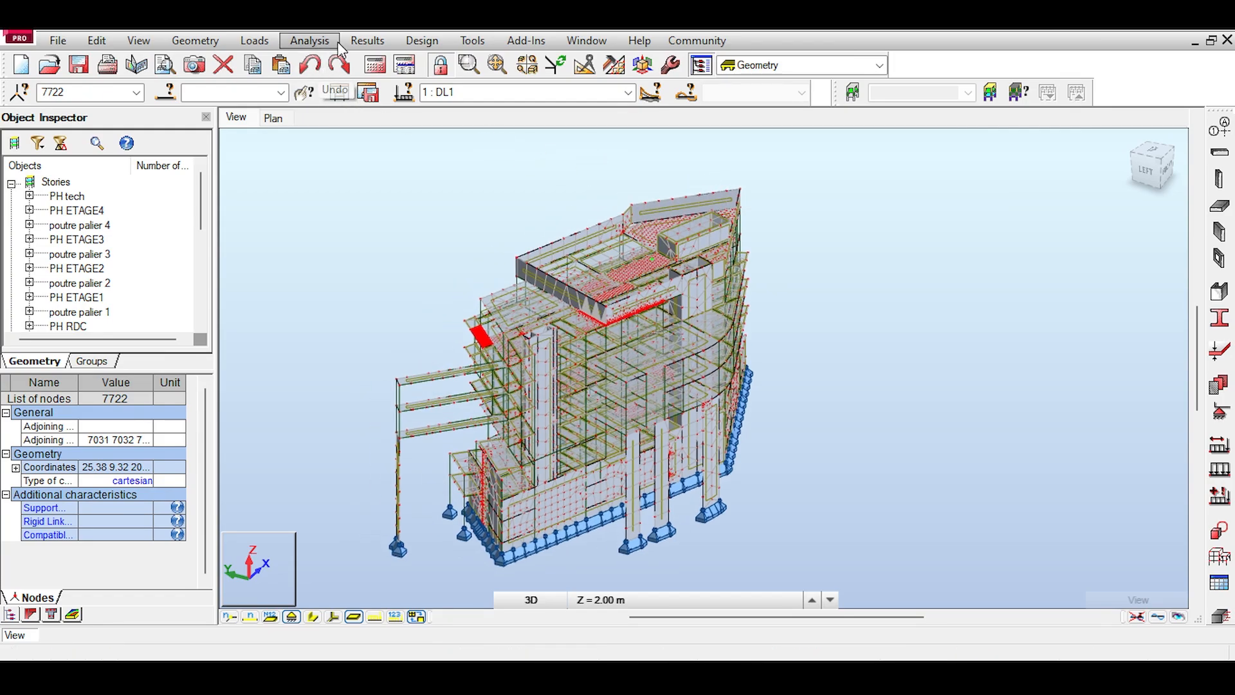
left_click(299, 43)
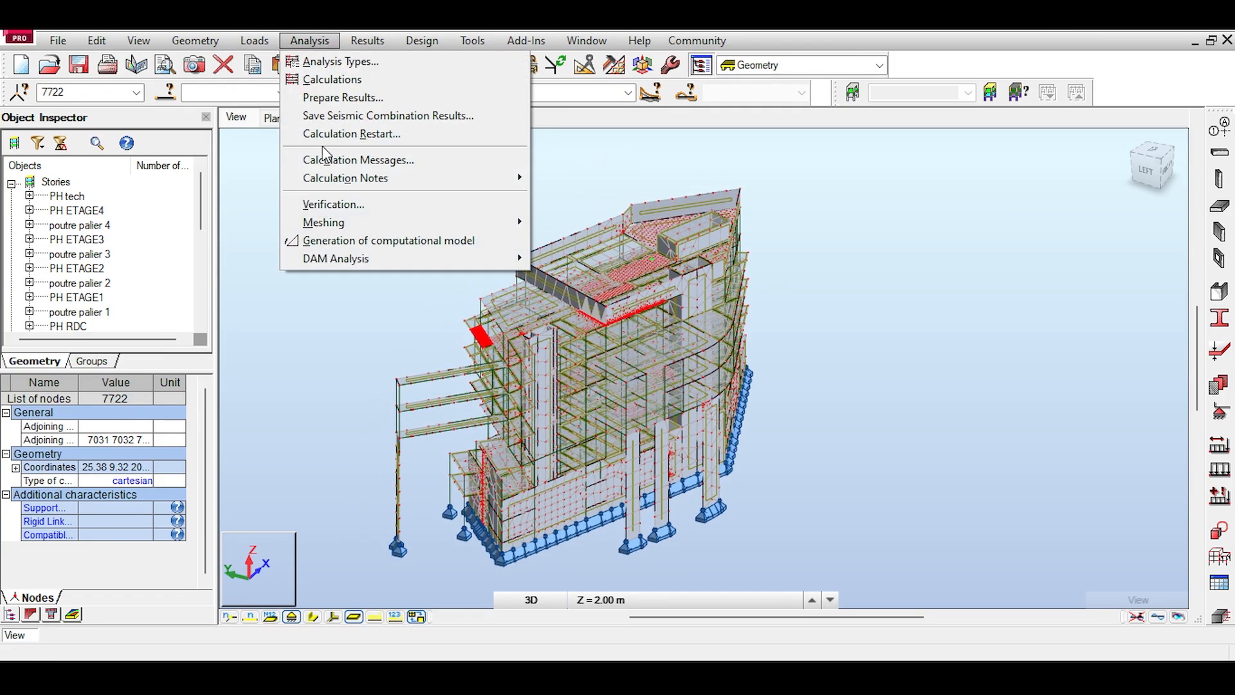
left_click(322, 203)
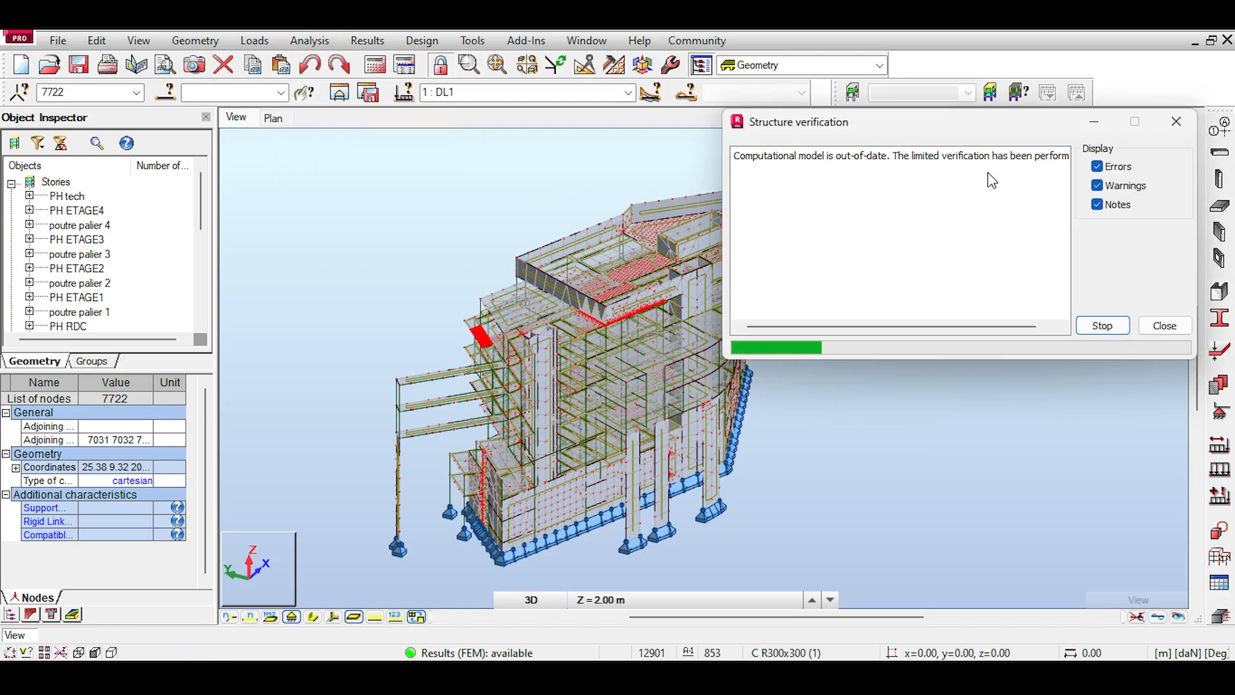
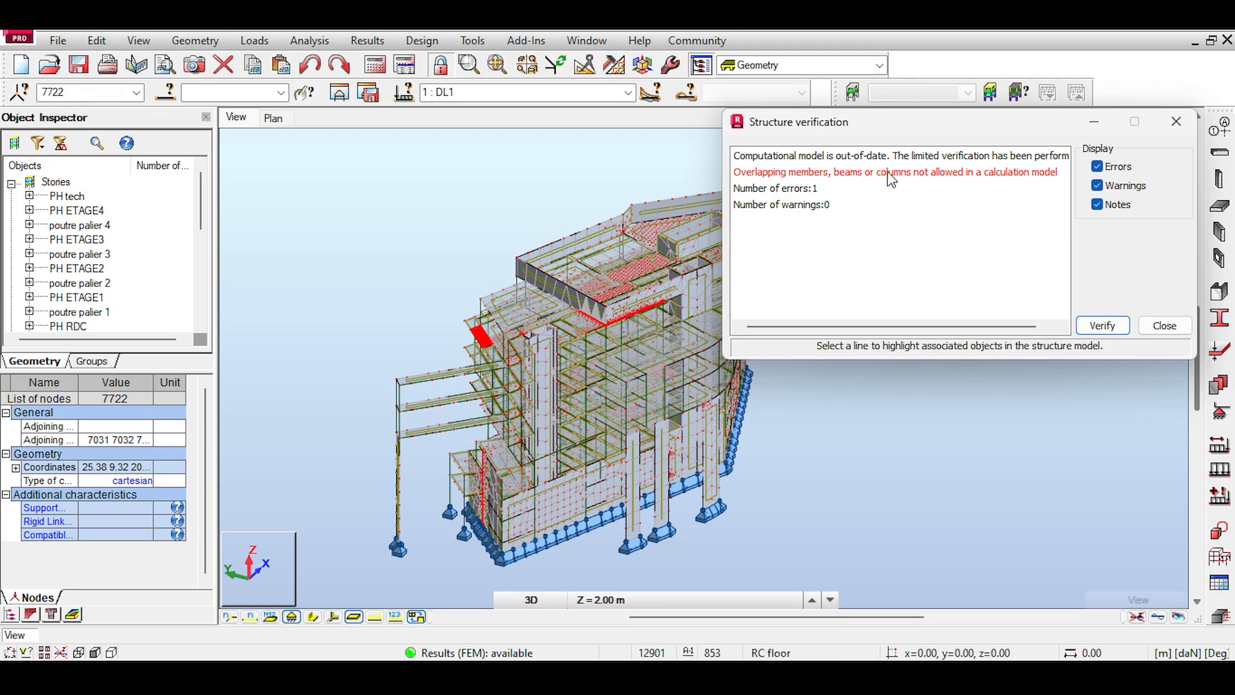
Step: Highlight the members associated with the overlapping members error in the model, and close the structure verification
middle_click_drag(515, 213, 442, 203)
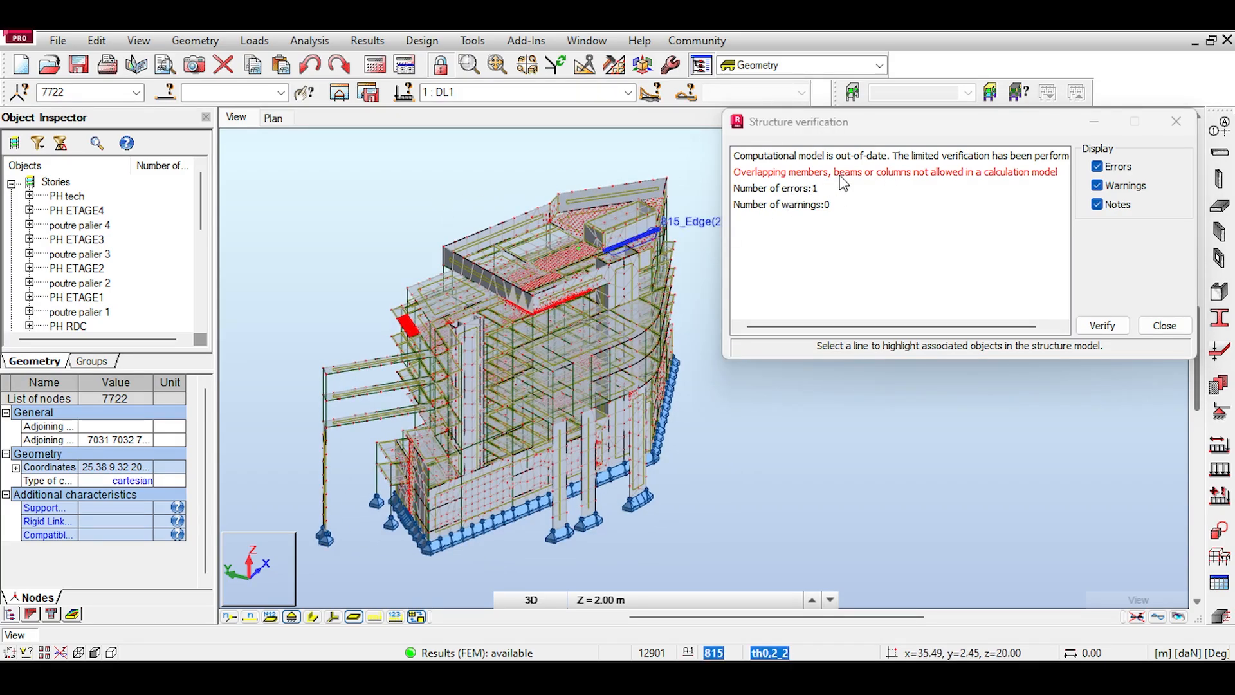
left_click(872, 172)
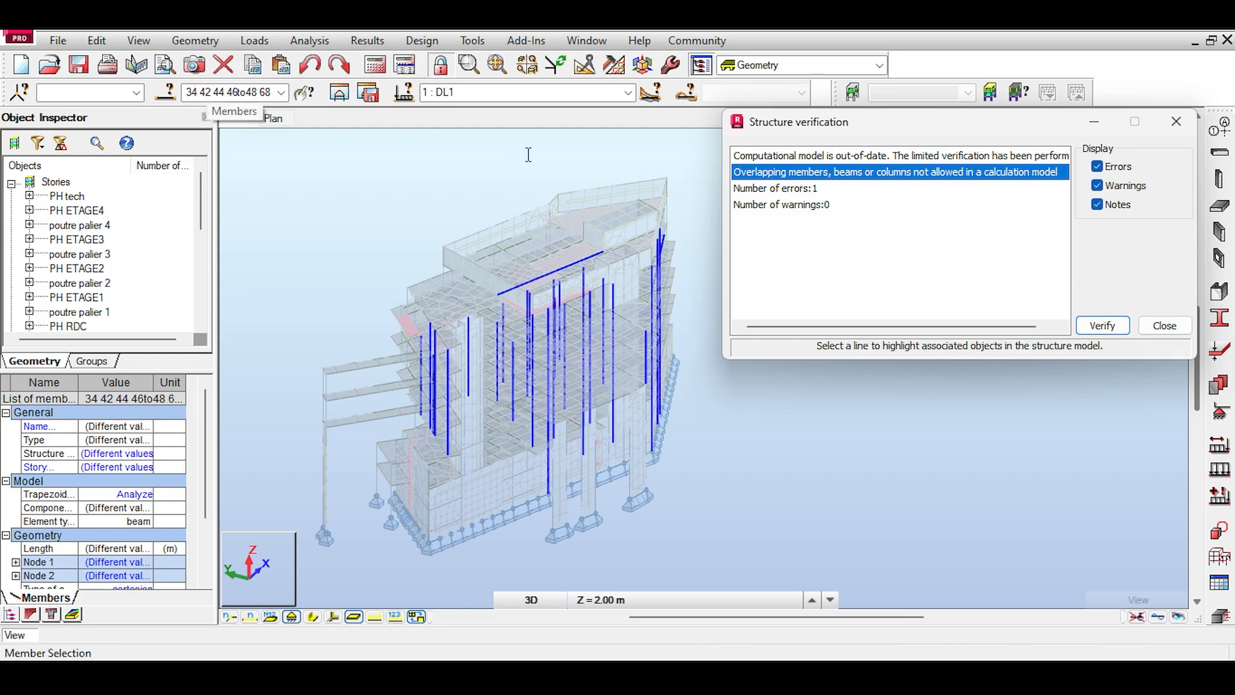
left_click(696, 303)
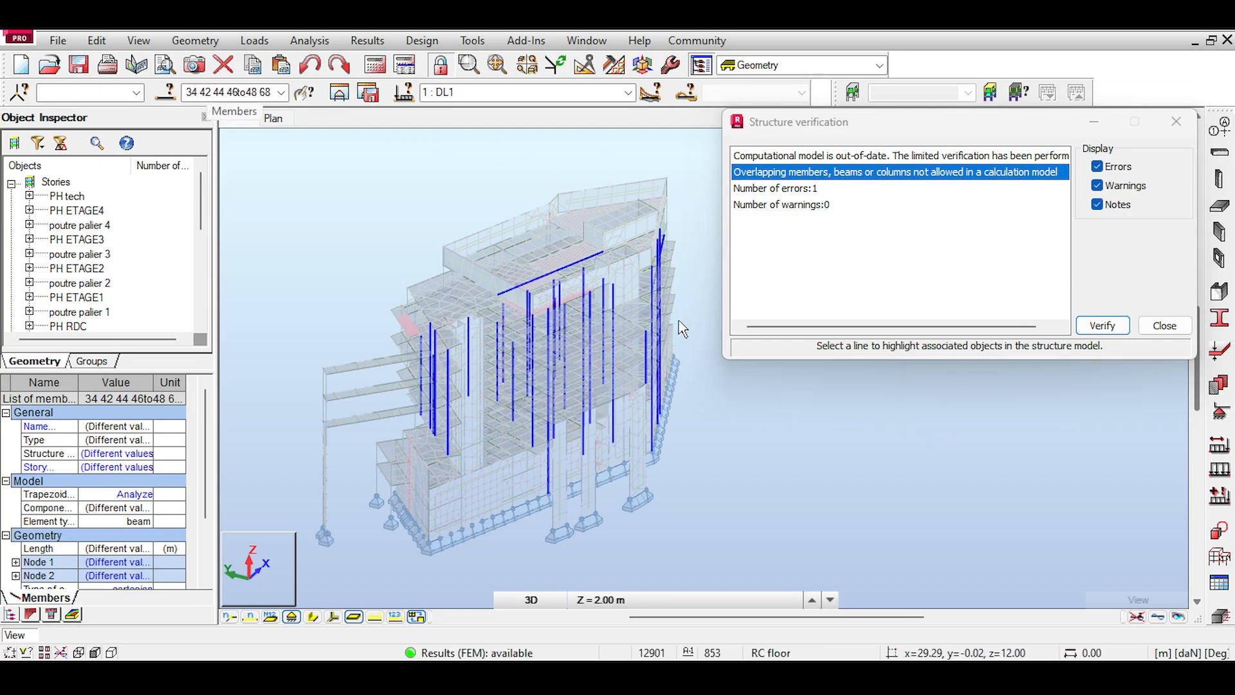
left_click(1174, 124)
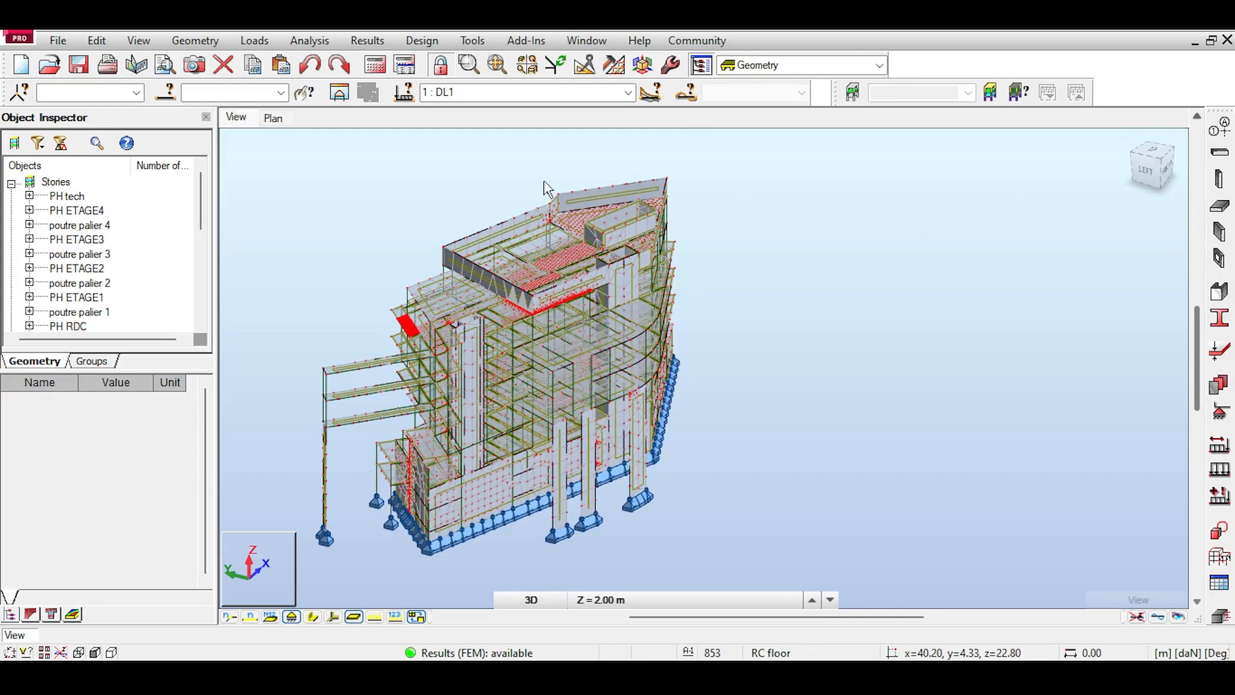
Step: Run the structure verification and highlight the members behind the error about overlapping members, beams or columns
left_click(310, 40)
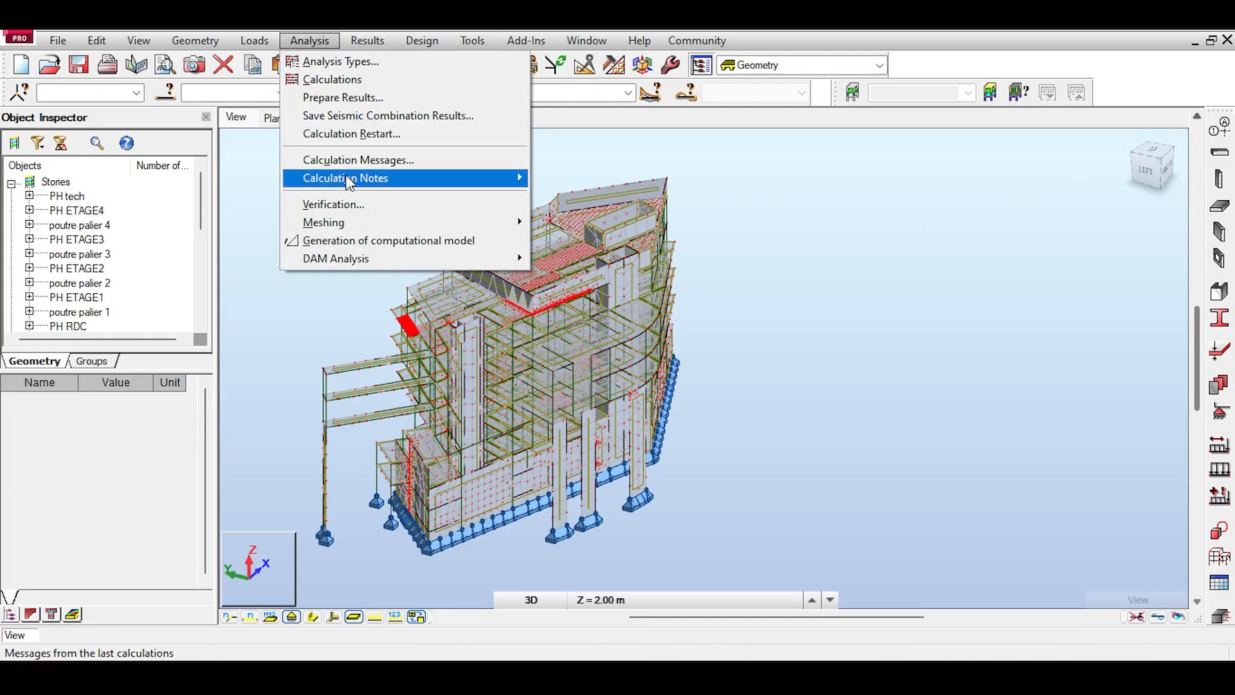
left_click(335, 201)
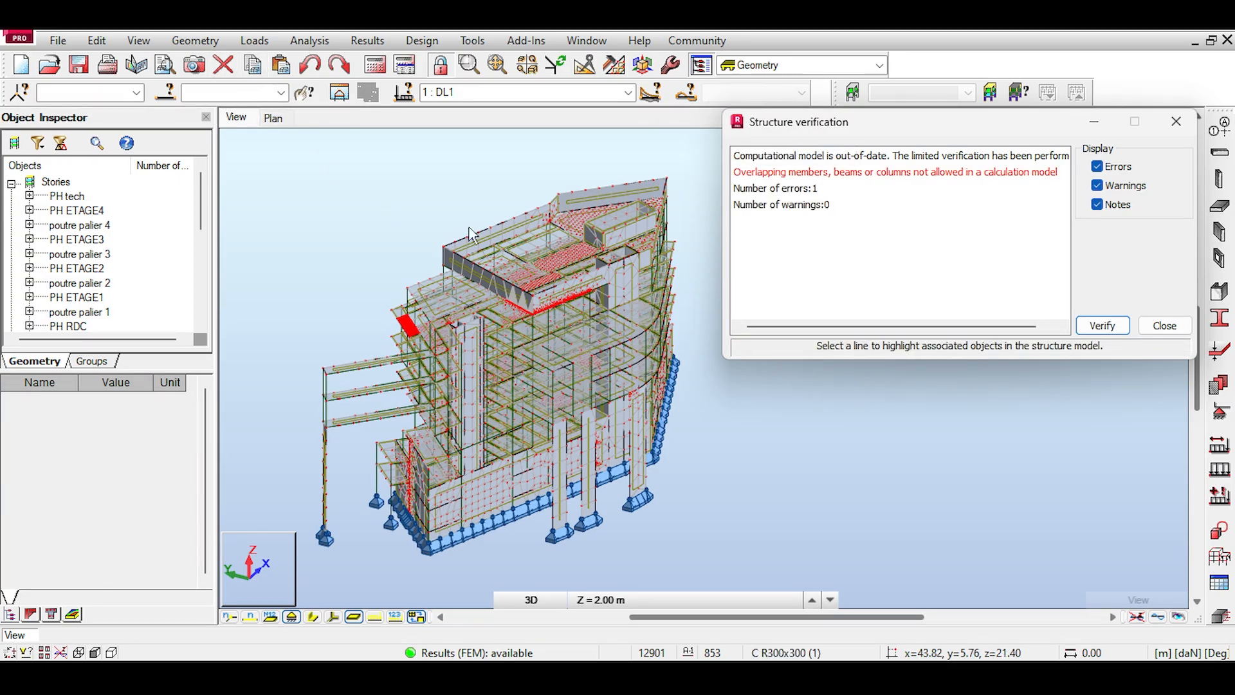
left_click(820, 179)
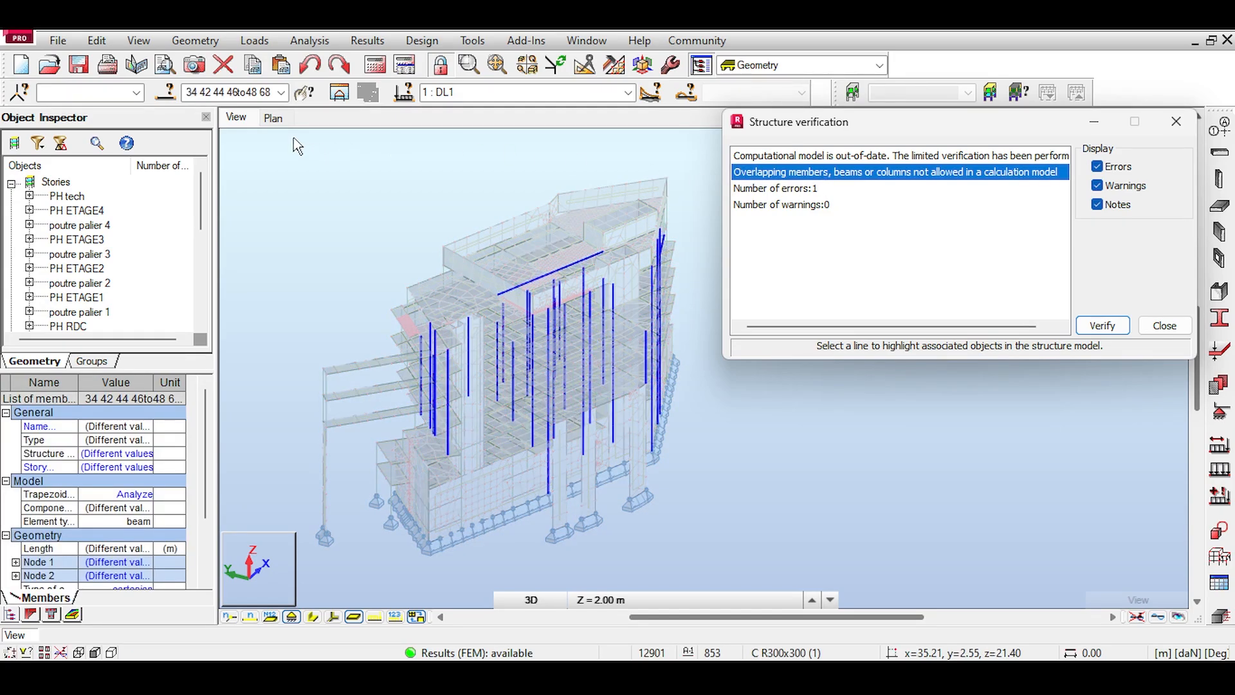
Step: Copy the list of highlighted overlapping member numbers into a sticky note and place the note beside the model
left_click(248, 95)
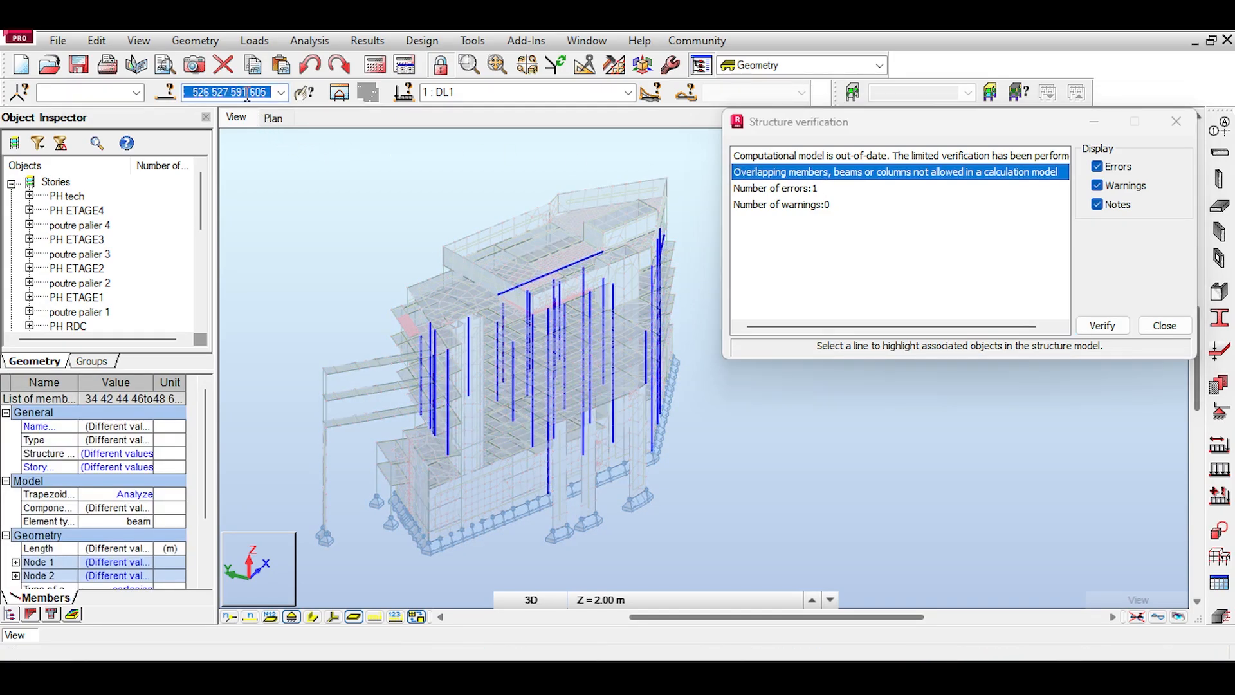
key("ctrl+v")
left_click_drag(579, 121, 1081, 138)
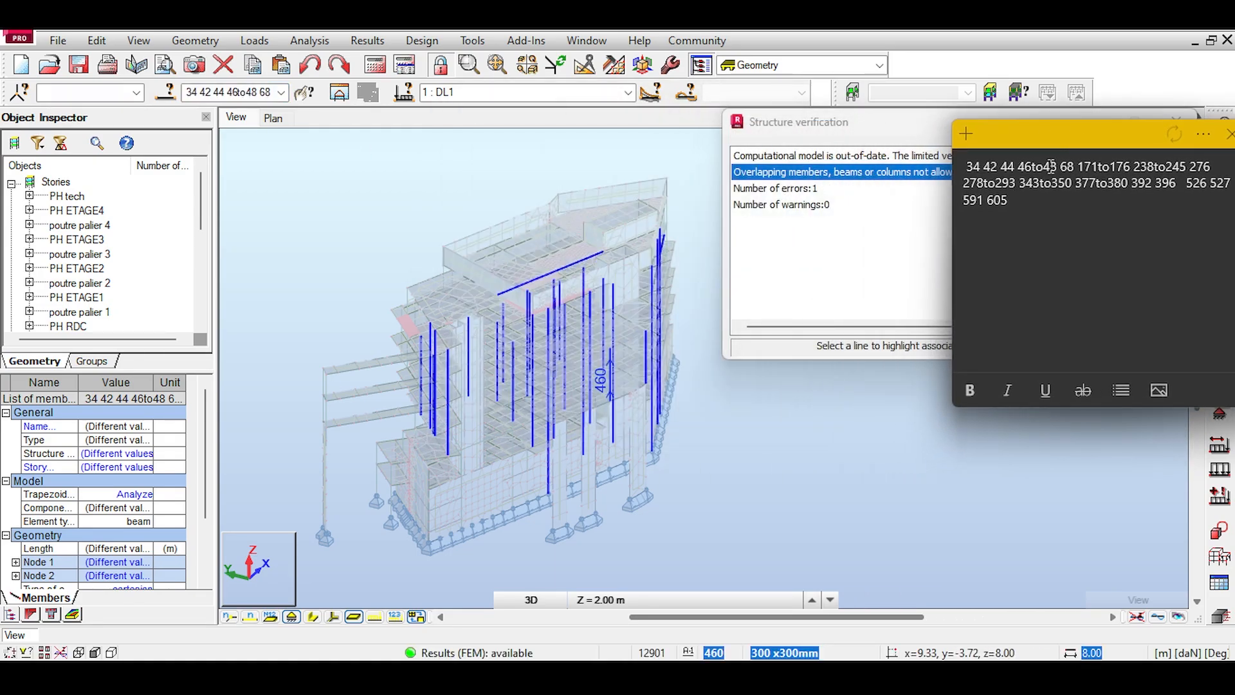
Step: Clear the selection, cut member numbers 34 42 44 from the note, and select those members in the model
left_click(392, 190)
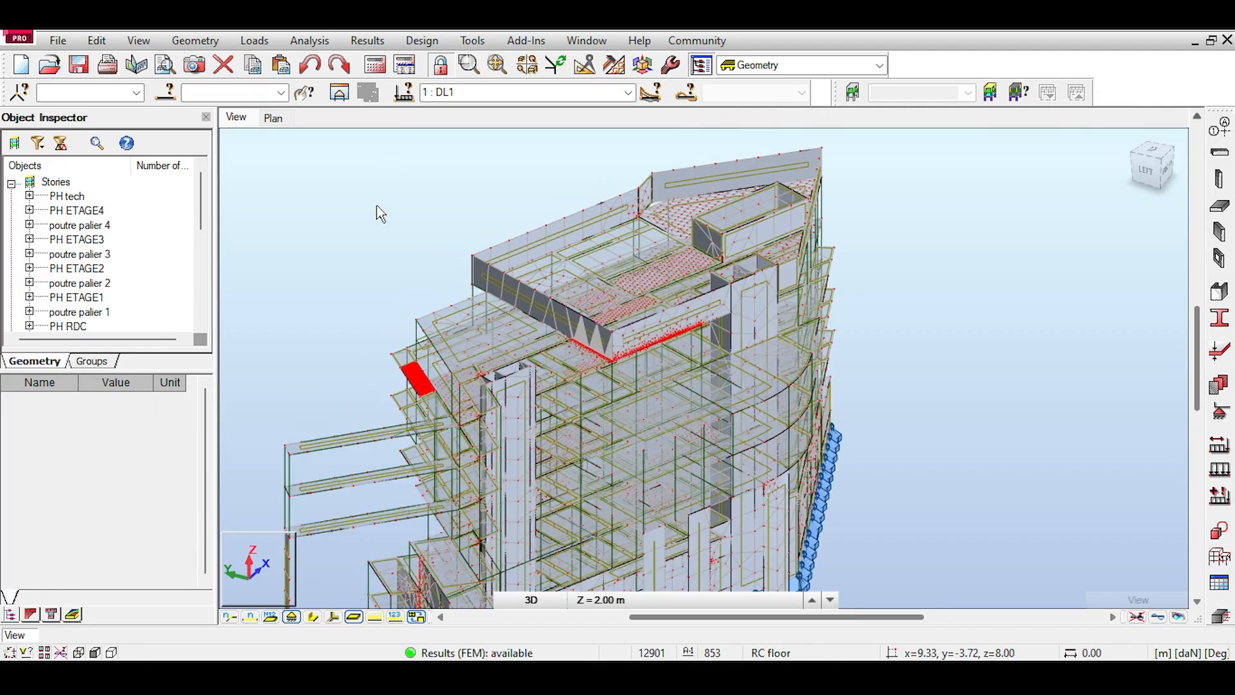
middle_click_drag(395, 195, 392, 154)
scroll(444, 225, "down", 1)
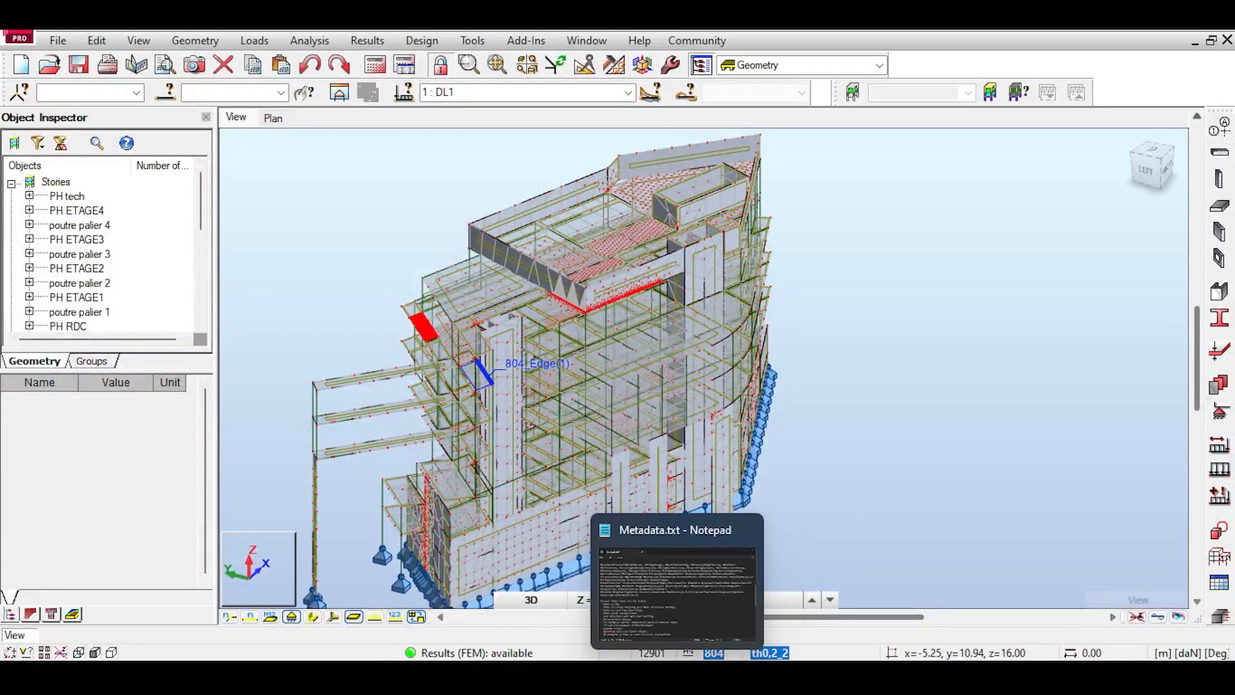
left_click(682, 592)
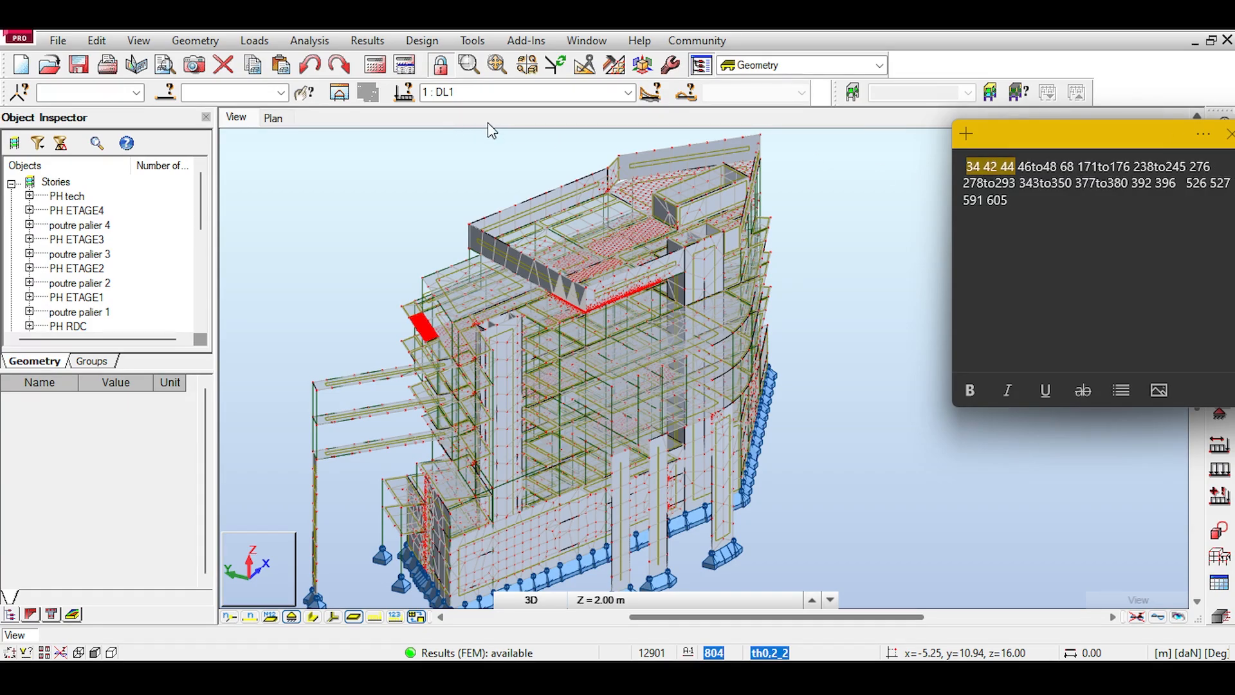
key("ctrl+x")
left_click(205, 90)
key("ctrl+v")
key("Return")
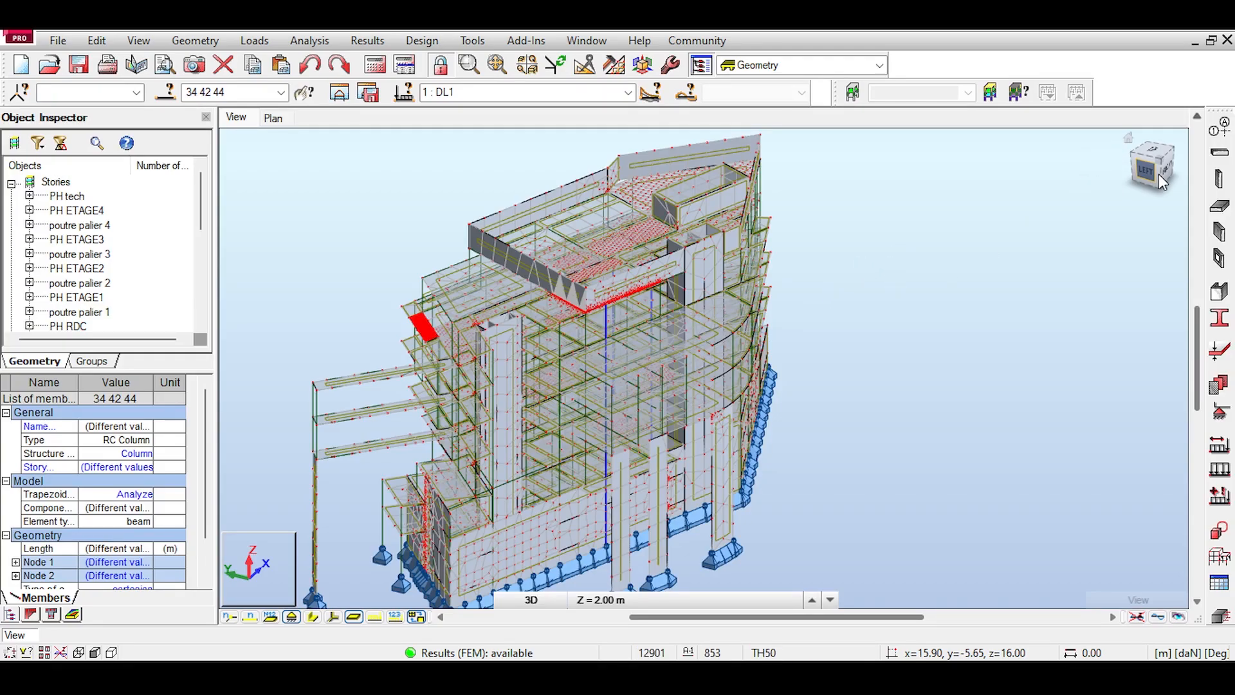
left_click(1136, 164)
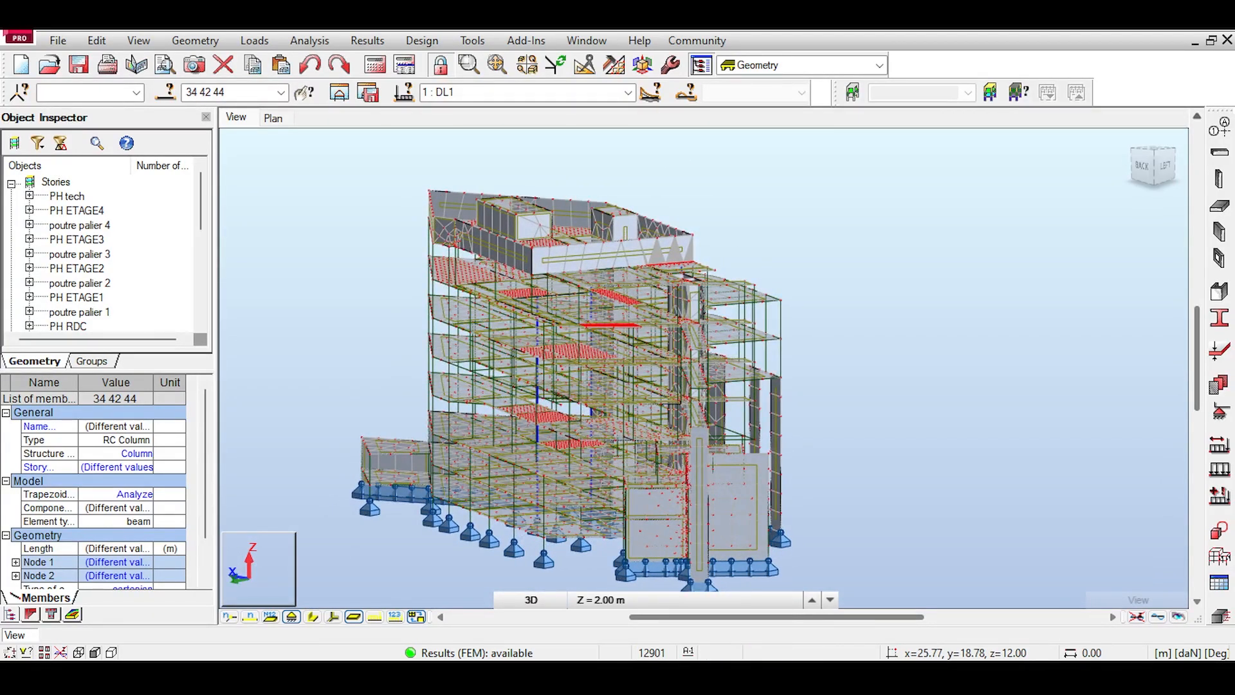
middle_click_drag(707, 296, 652, 275)
Step: Select member 343 from the noted list in the model
key("alt+Tab")
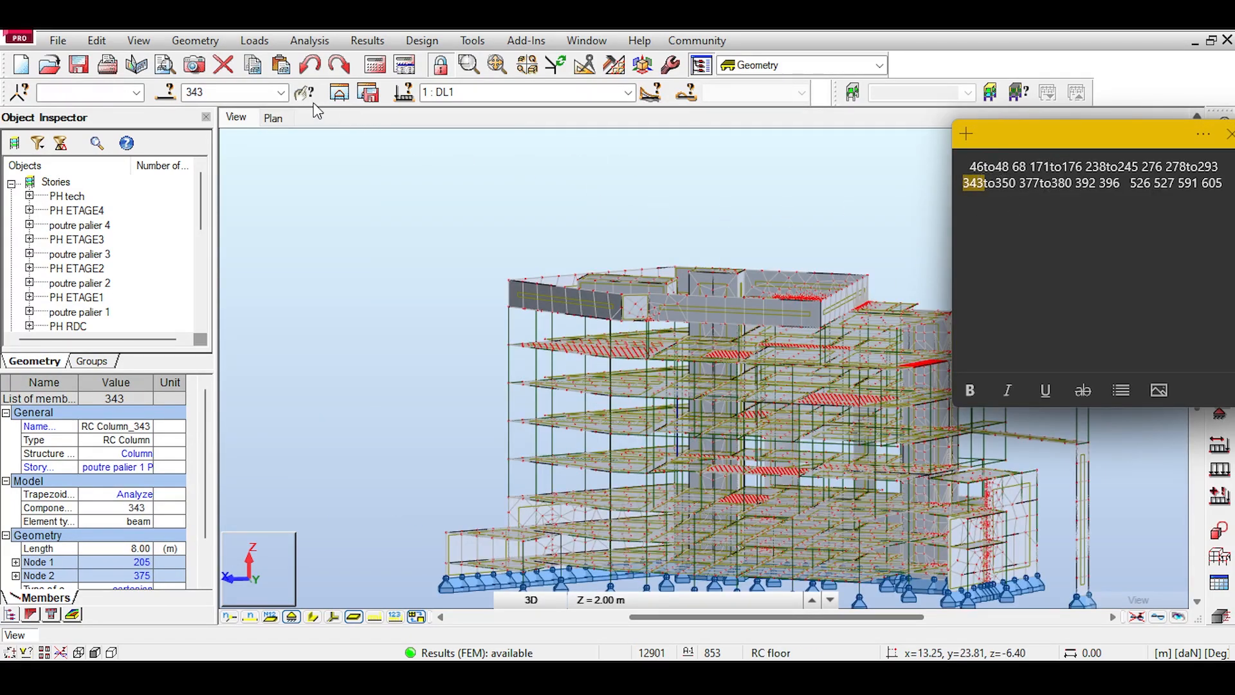
left_click(226, 97)
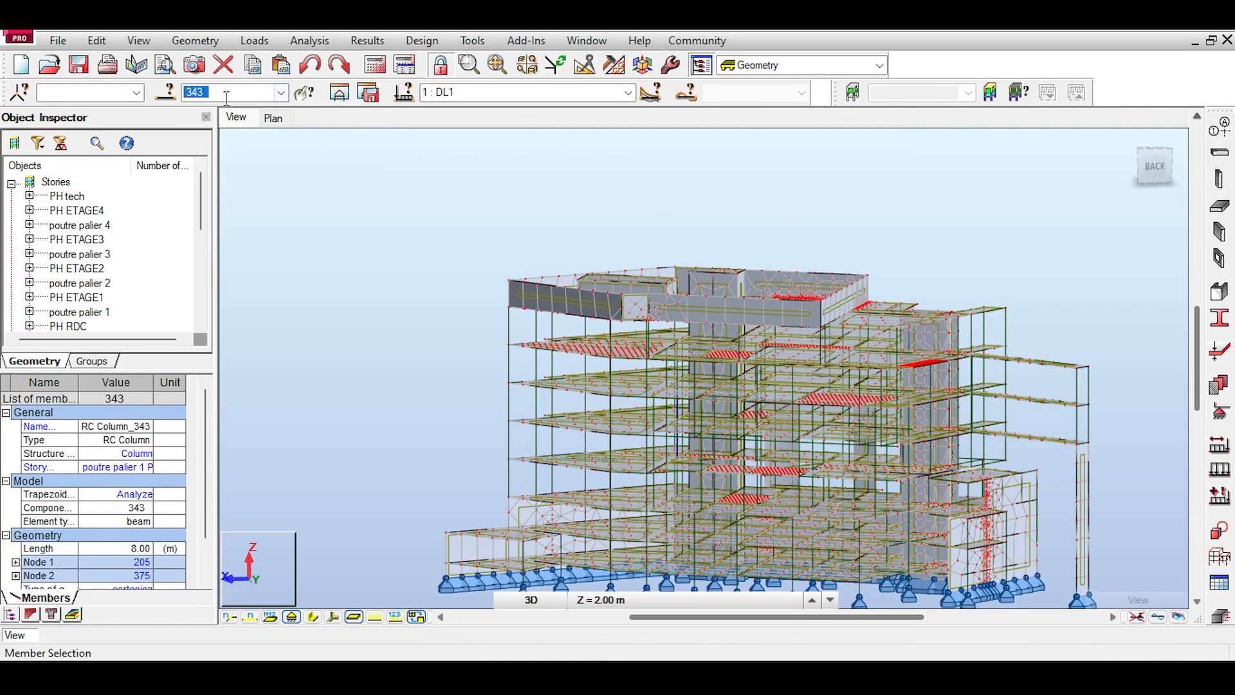
Step: Examine column 343 and the columns sharing its axis across the floors, from close up and from several angles
scroll(701, 338, "up", 6)
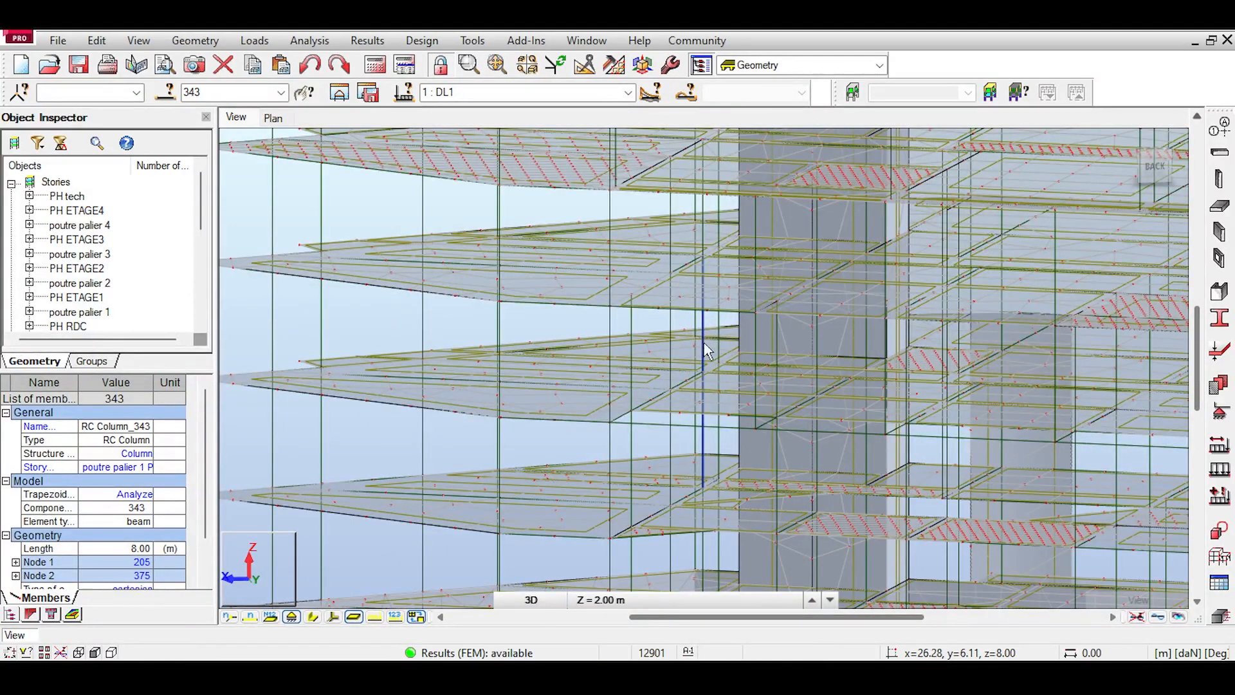
middle_click_drag(705, 560, 705, 489)
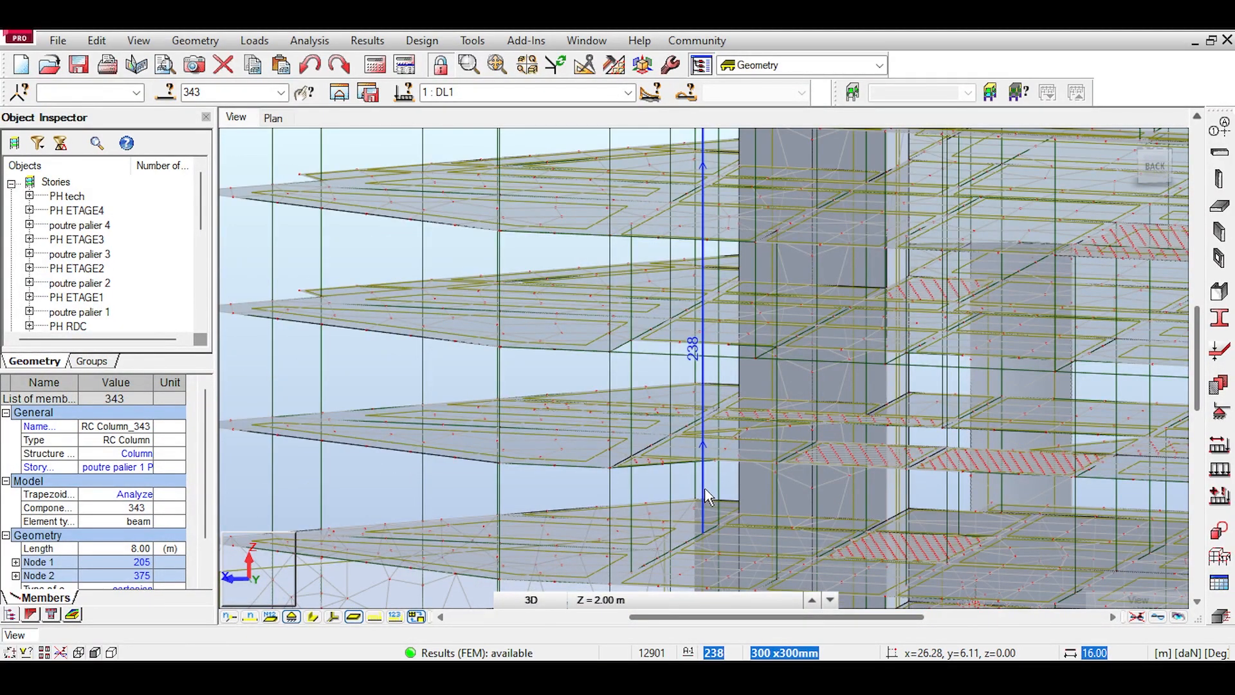
left_click_drag(1155, 169, 1188, 172)
middle_click_drag(937, 176, 872, 226)
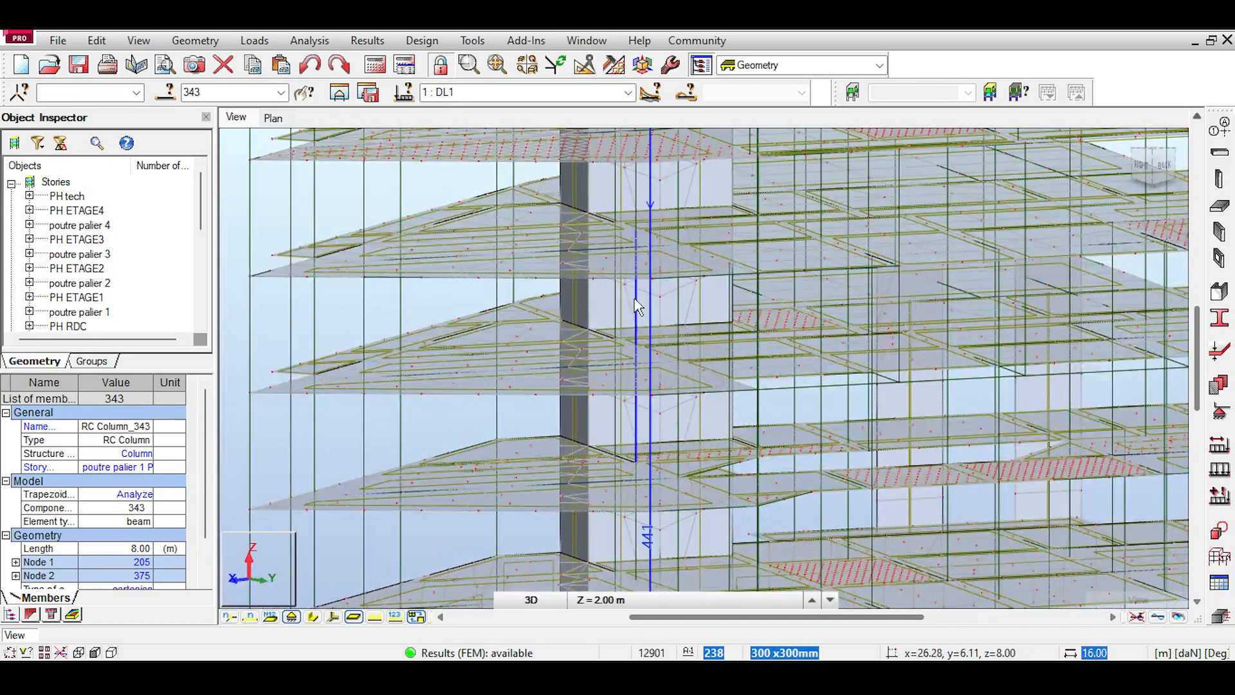
scroll(632, 315, "up", 2)
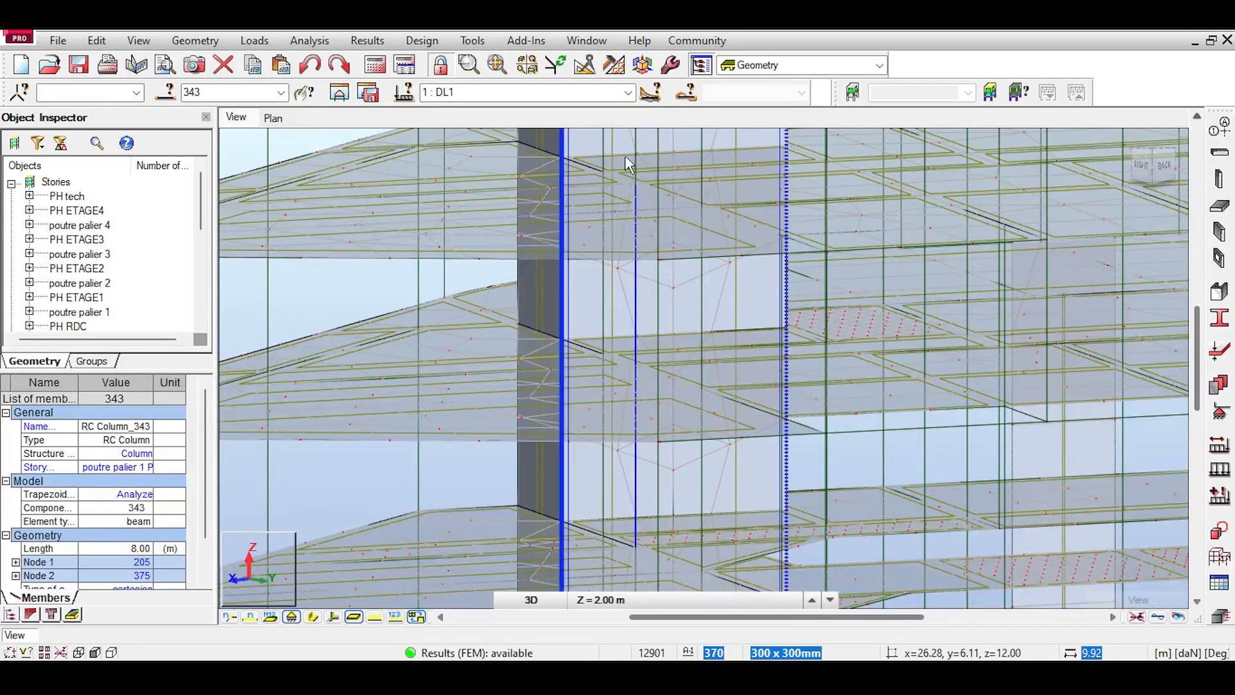
scroll(640, 358, "down", 1)
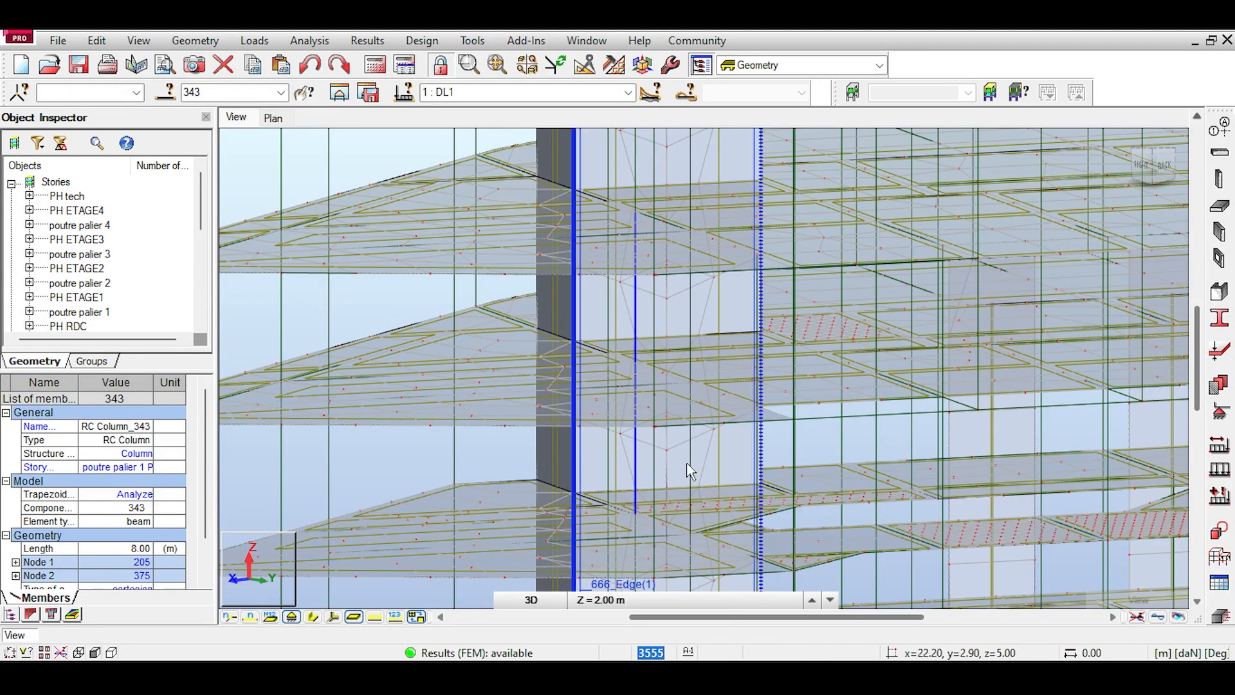
scroll(620, 466, "up", 3)
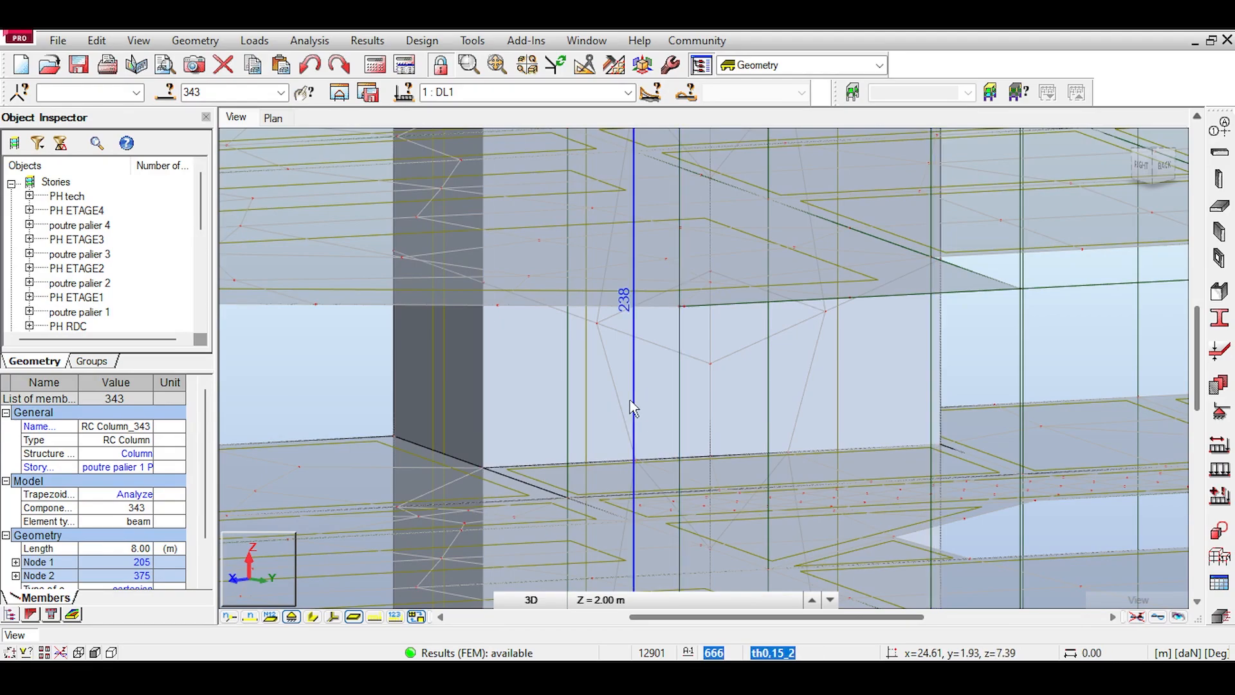
scroll(645, 384, "down", 4)
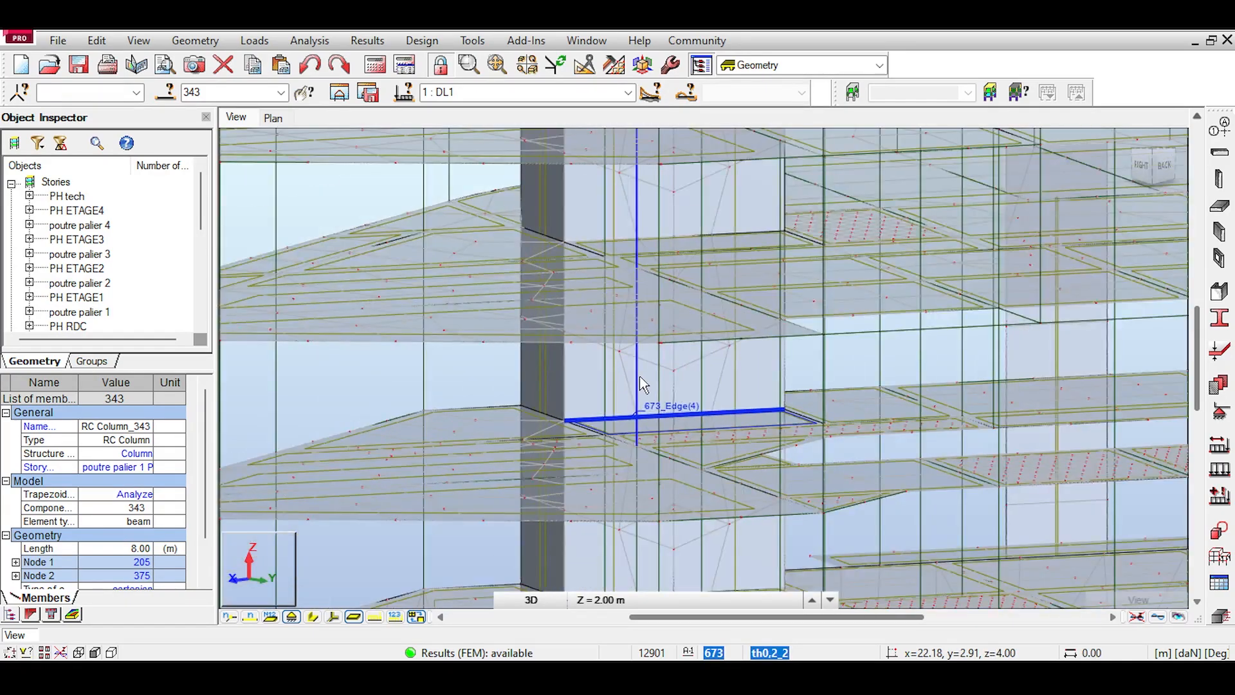
middle_click_drag(776, 206, 740, 306)
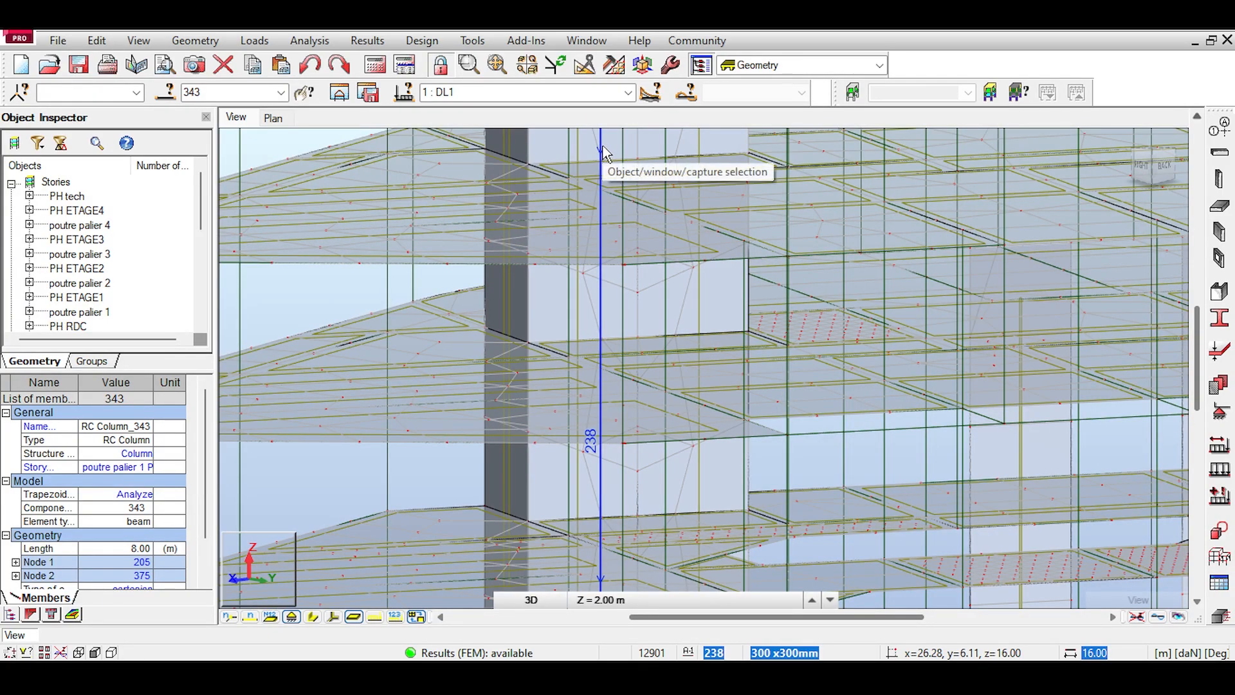
scroll(604, 154, "down", 4)
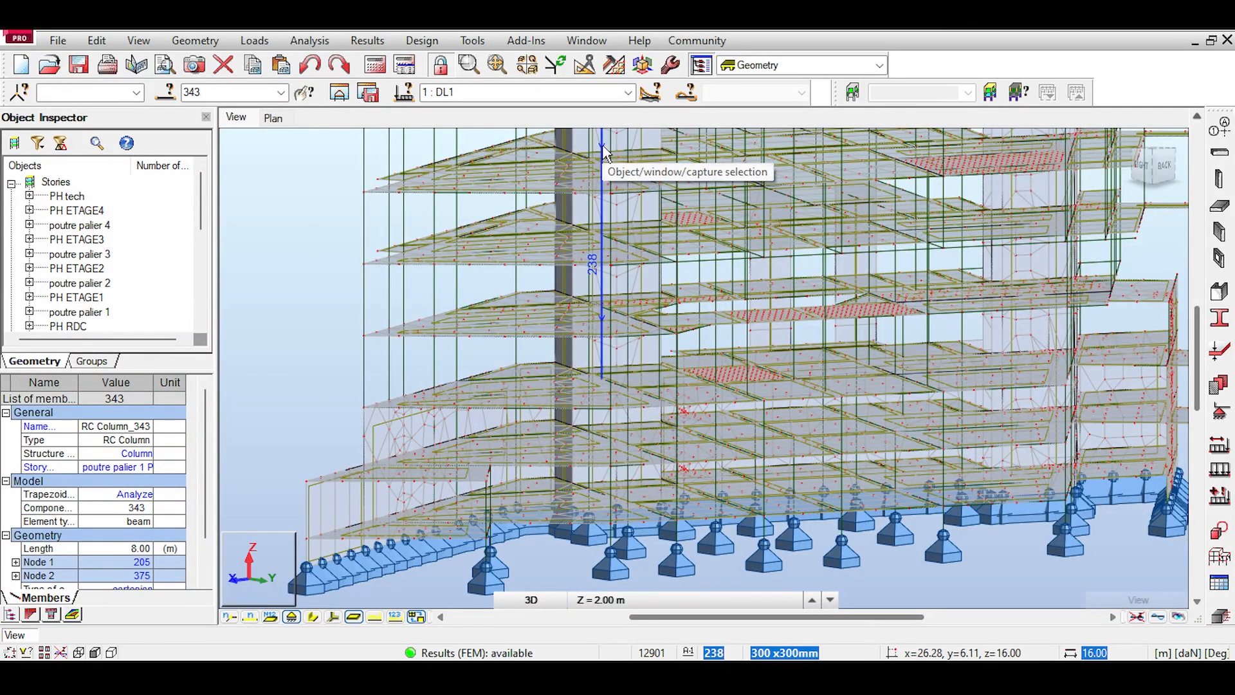
middle_click_drag(603, 154, 583, 235)
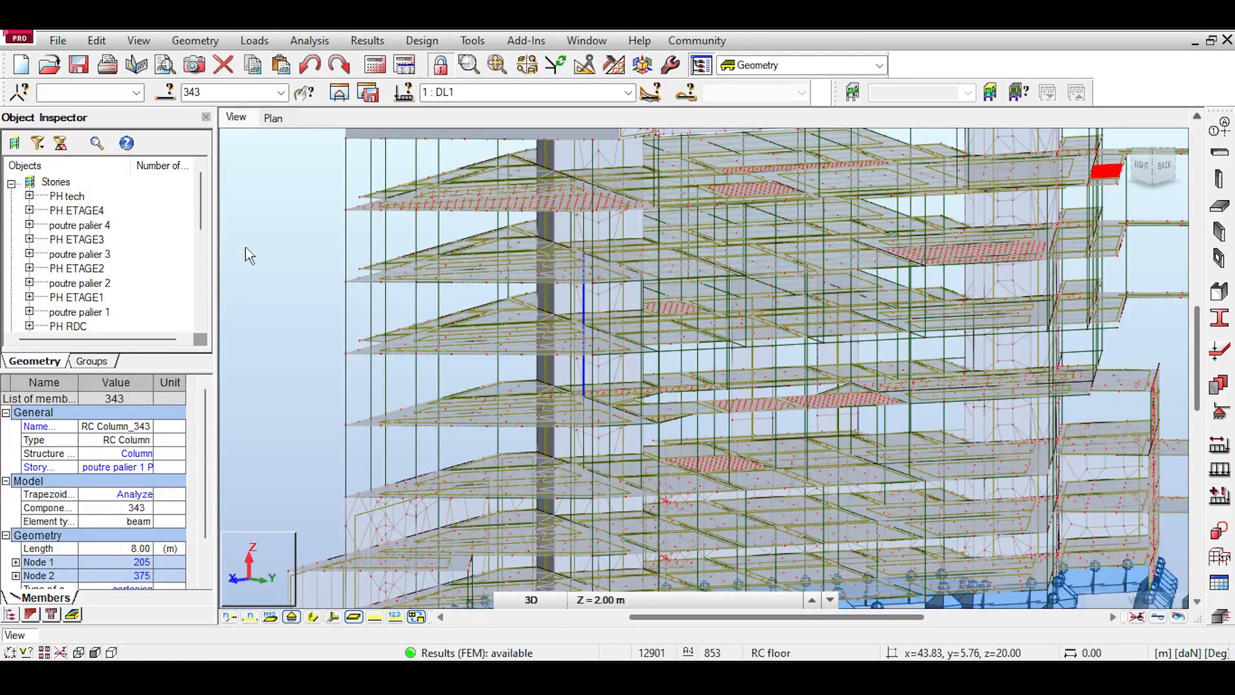
scroll(579, 289, "up", 5)
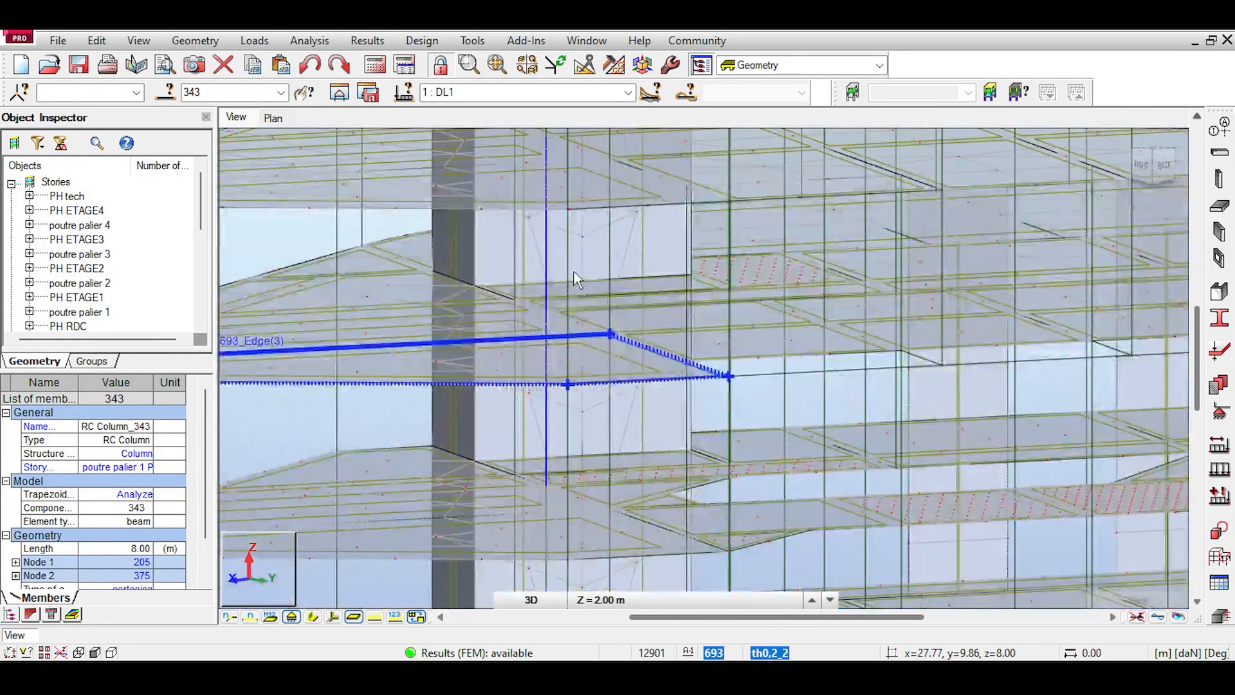
middle_click_drag(693, 206, 631, 285)
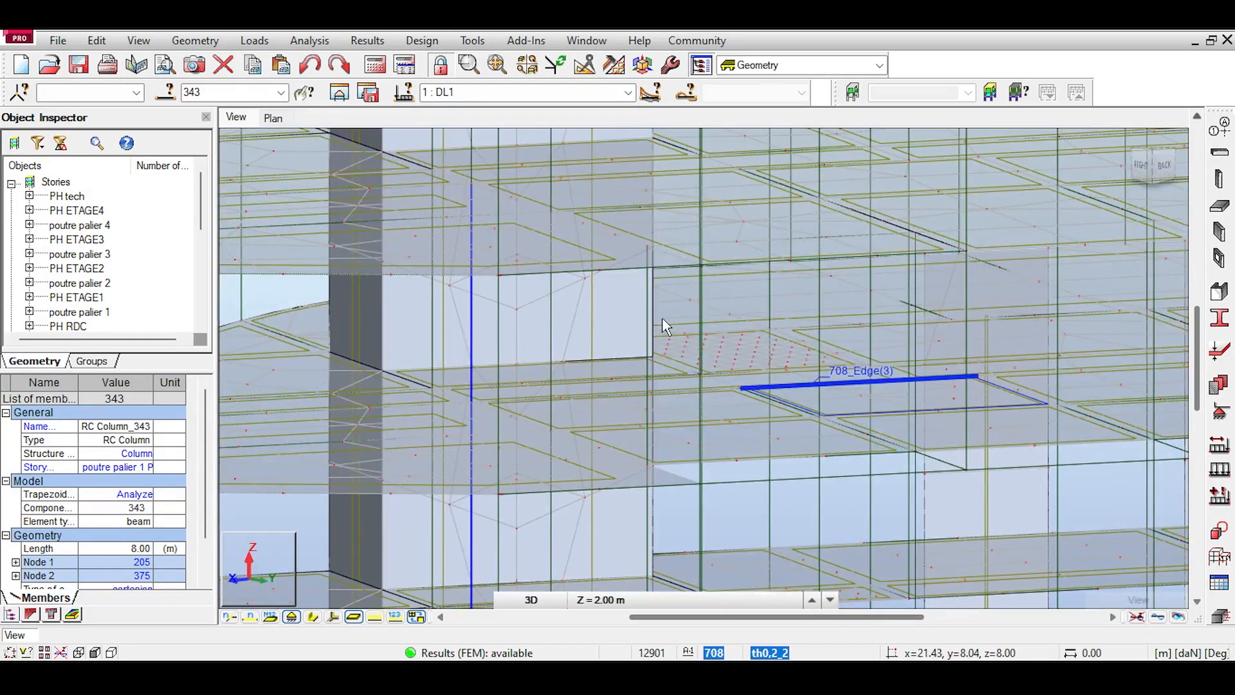
Step: Delete the overlapping column 343, accepting the change to the results status, and select column 238 on the same axis
key("Delete")
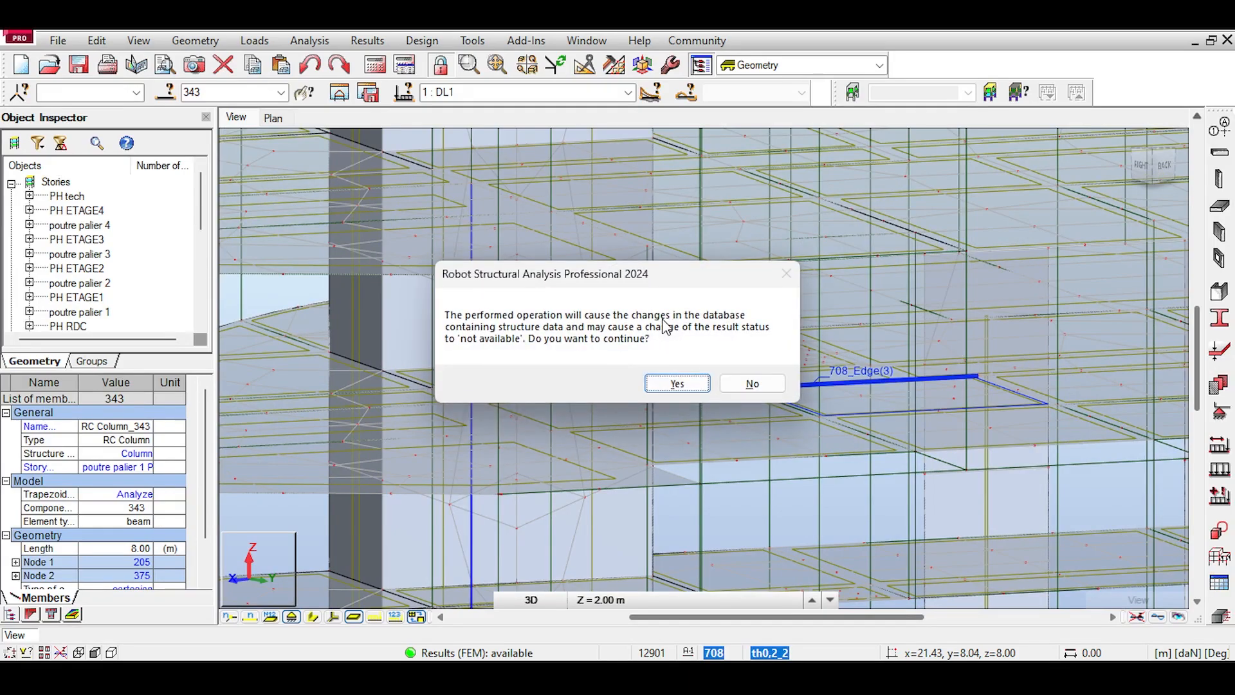
left_click(677, 384)
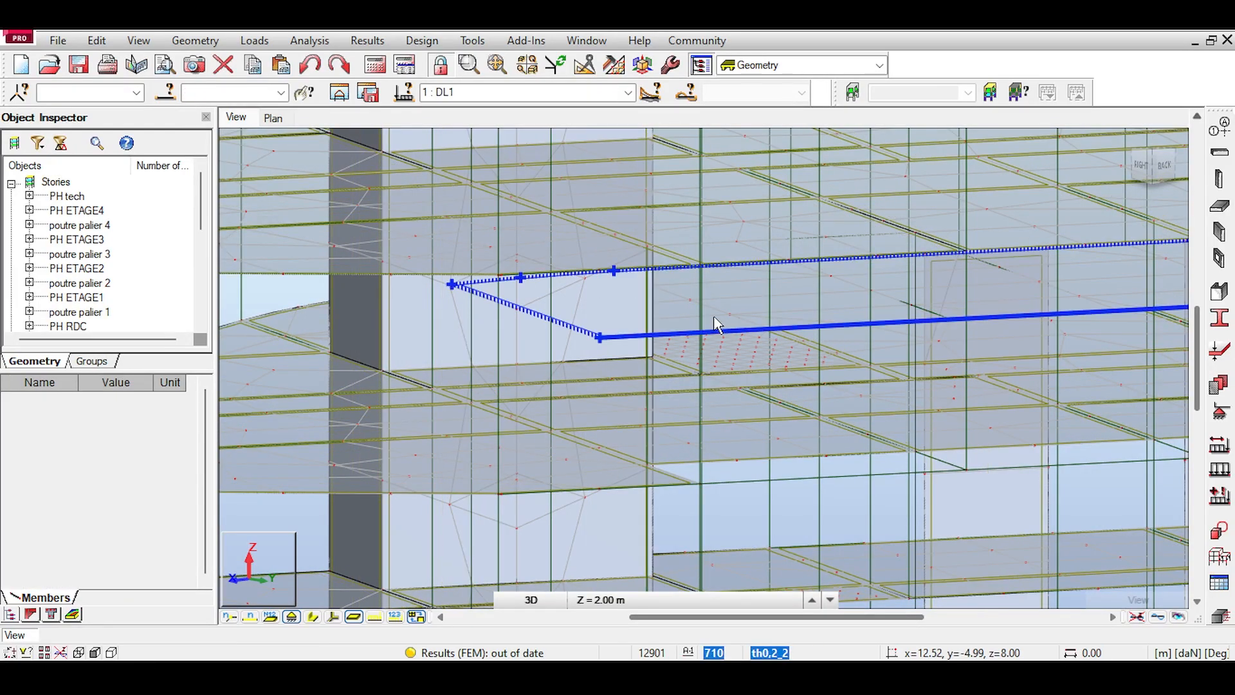
left_click(475, 332)
scroll(474, 332, "down", 5)
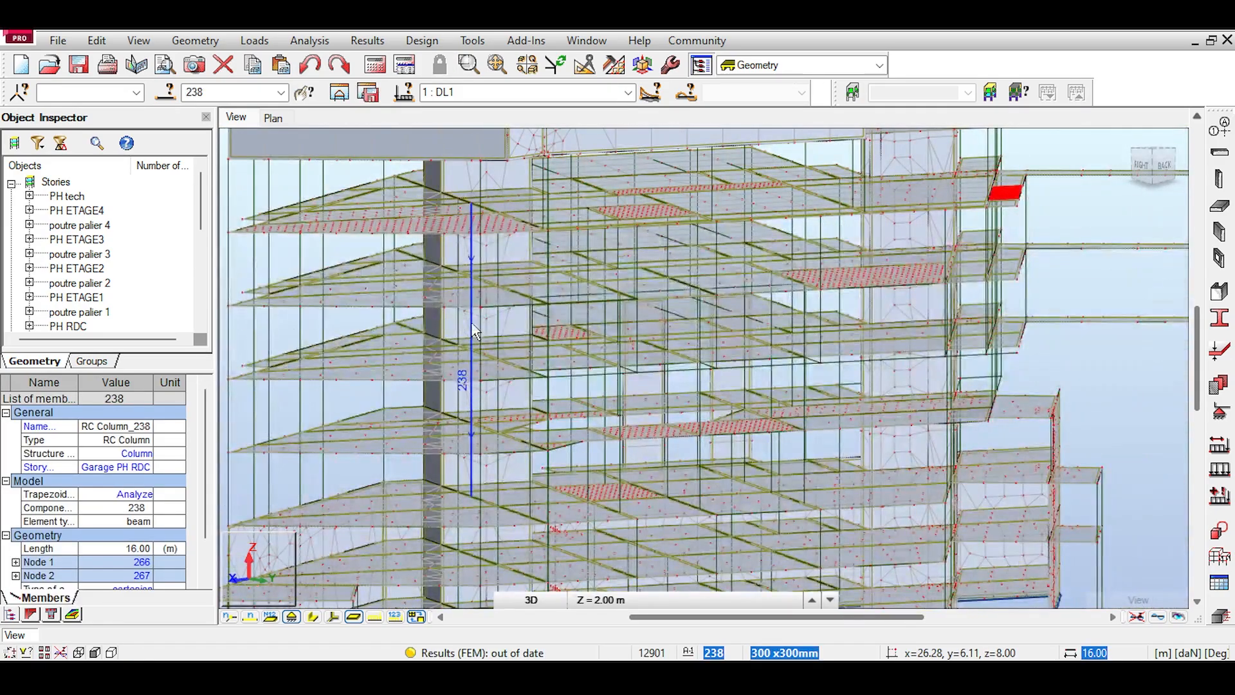
scroll(474, 332, "down", 3)
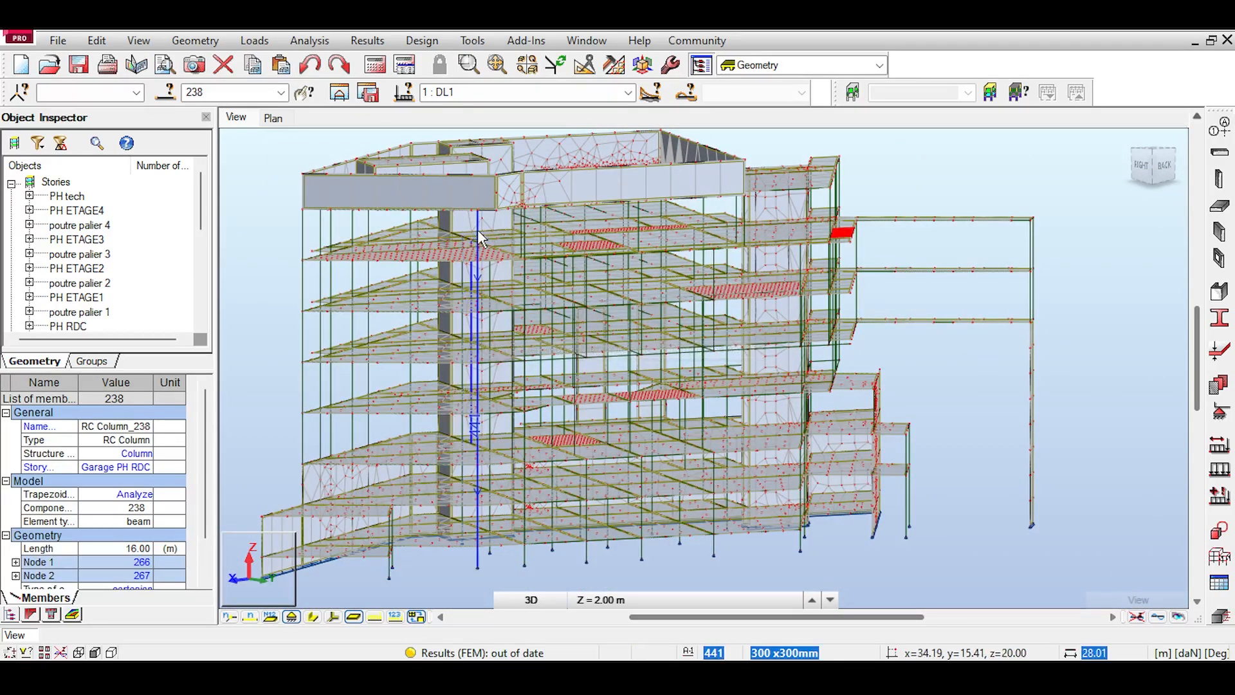
Step: Switch to the other open project window and close the building model displayed there
double_click(198, 92)
mouse_move(637, 672)
left_click(619, 579)
middle_click_drag(734, 174, 639, 203)
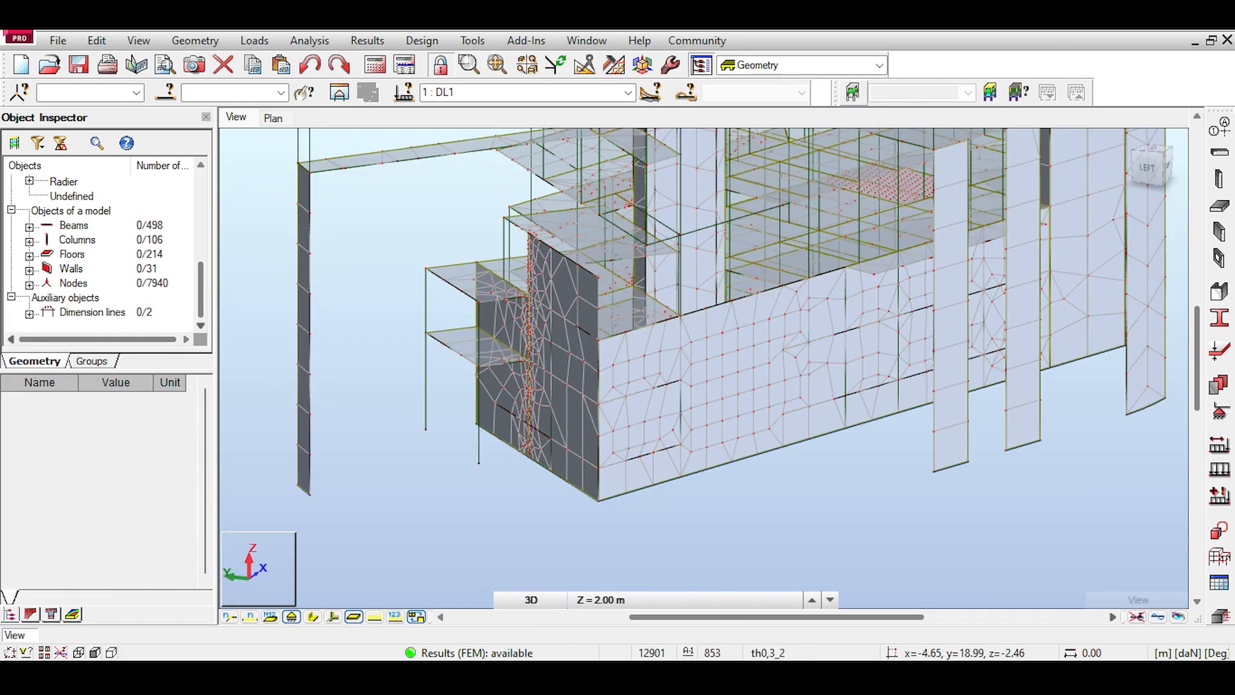
left_click(1227, 40)
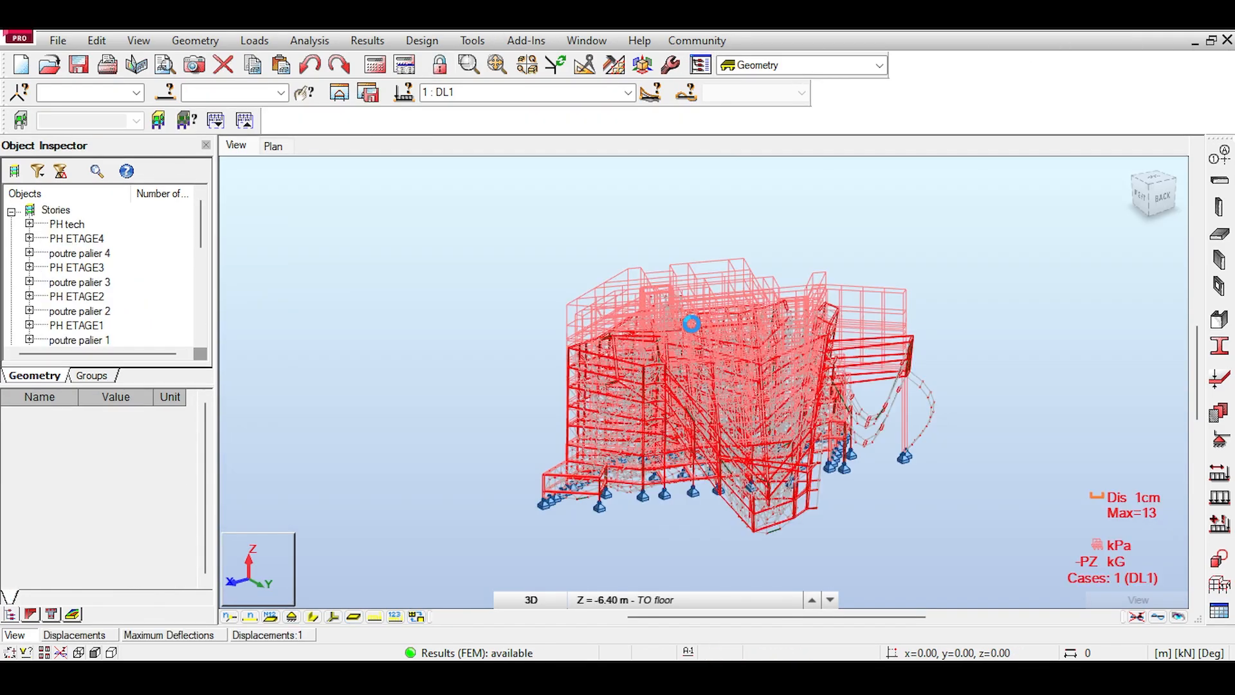
Step: Examine the building's deformed shape and loads for case DL1 from several viewing angles and distances
middle_click_drag(1095, 245, 913, 279)
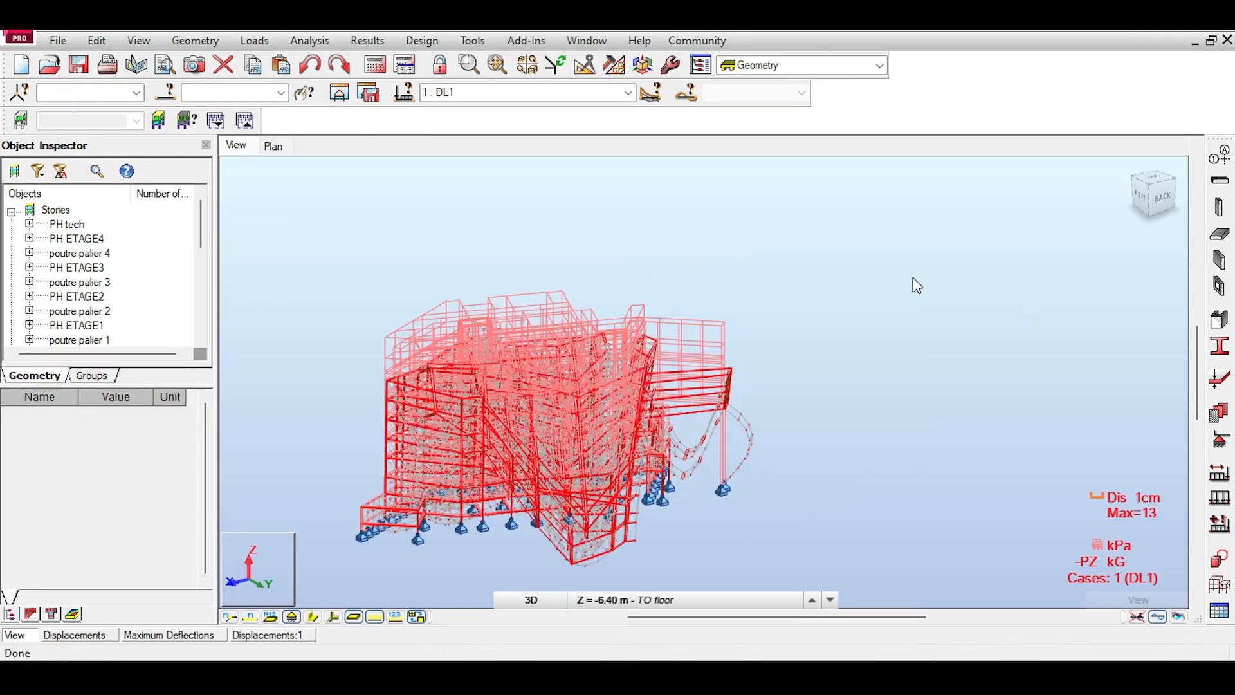
left_click(1128, 167)
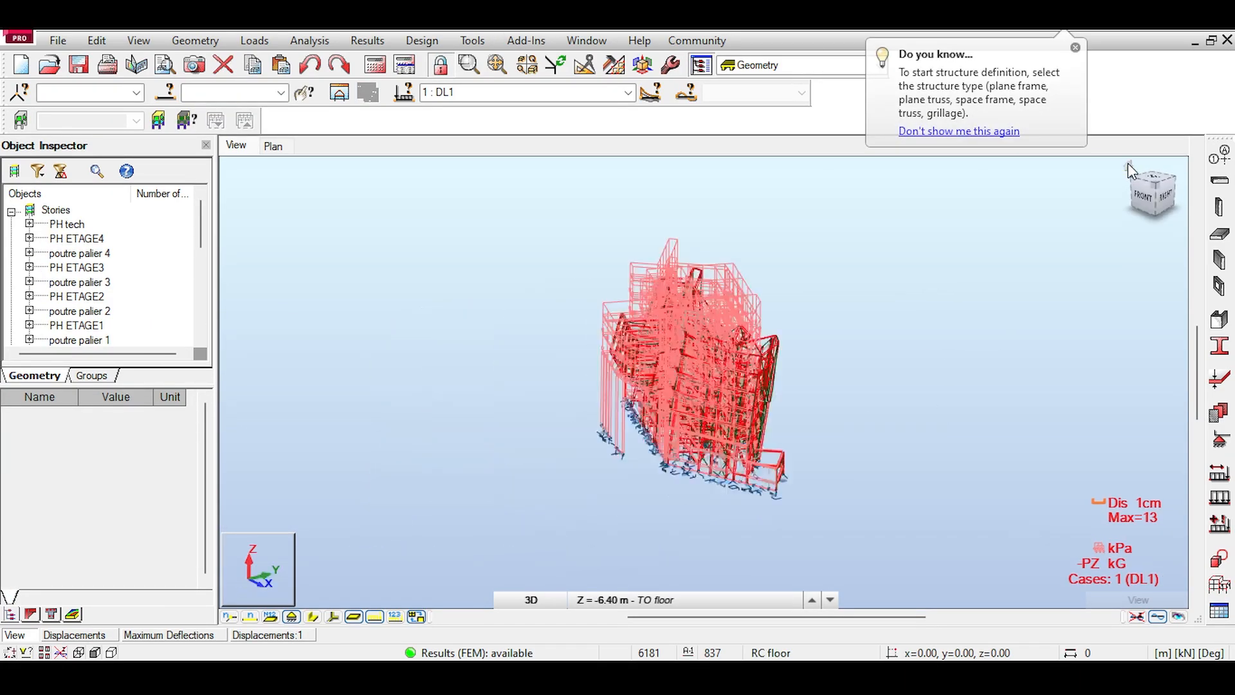
scroll(626, 421, "up", 4)
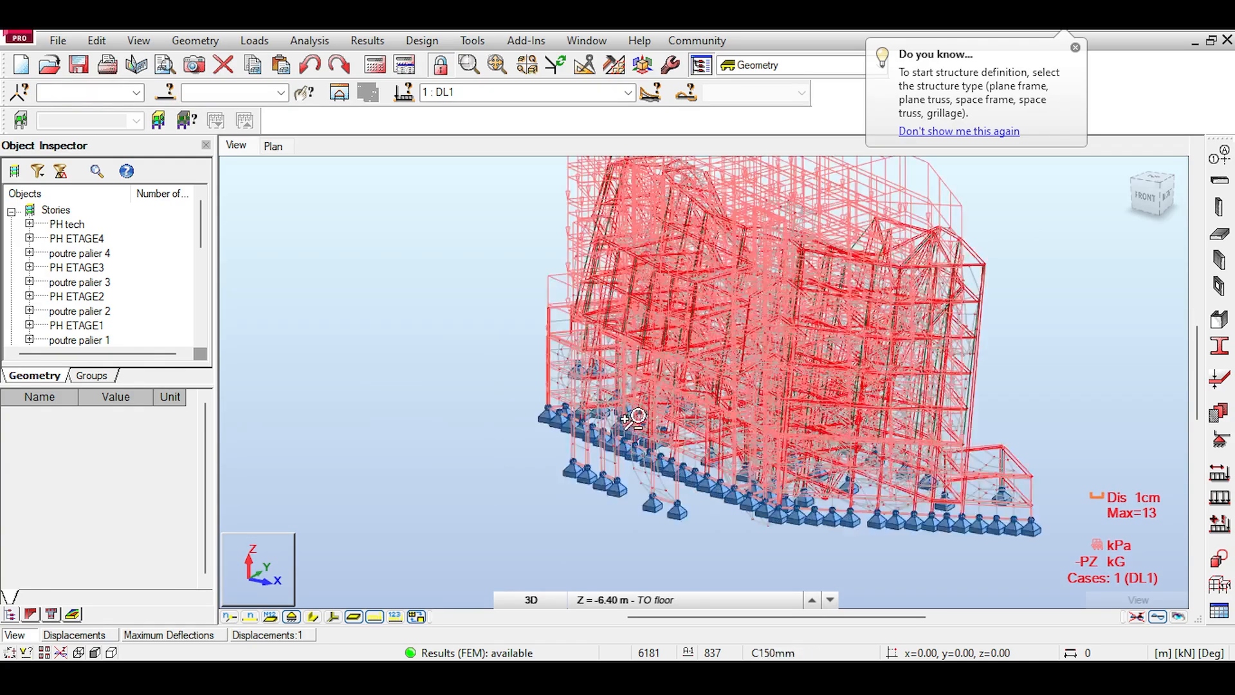
scroll(625, 422, "up", 2)
middle_click_drag(725, 307, 496, 279)
scroll(496, 278, "down", 4)
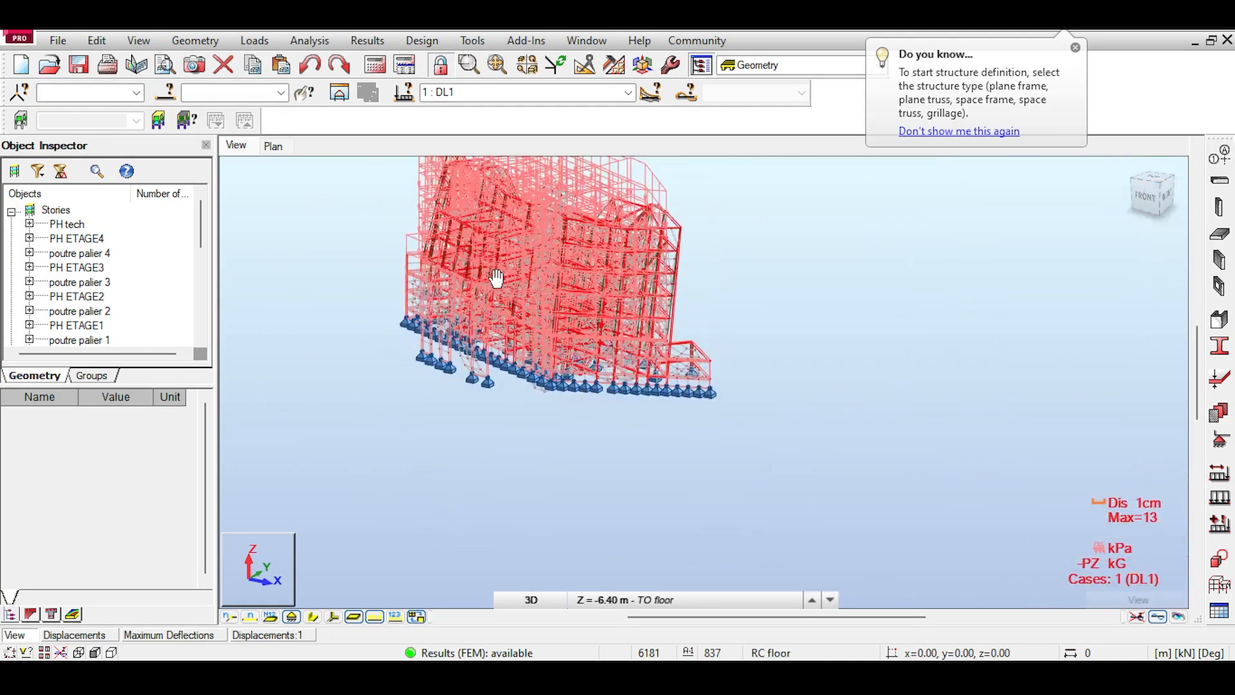
middle_click_drag(617, 277, 608, 332)
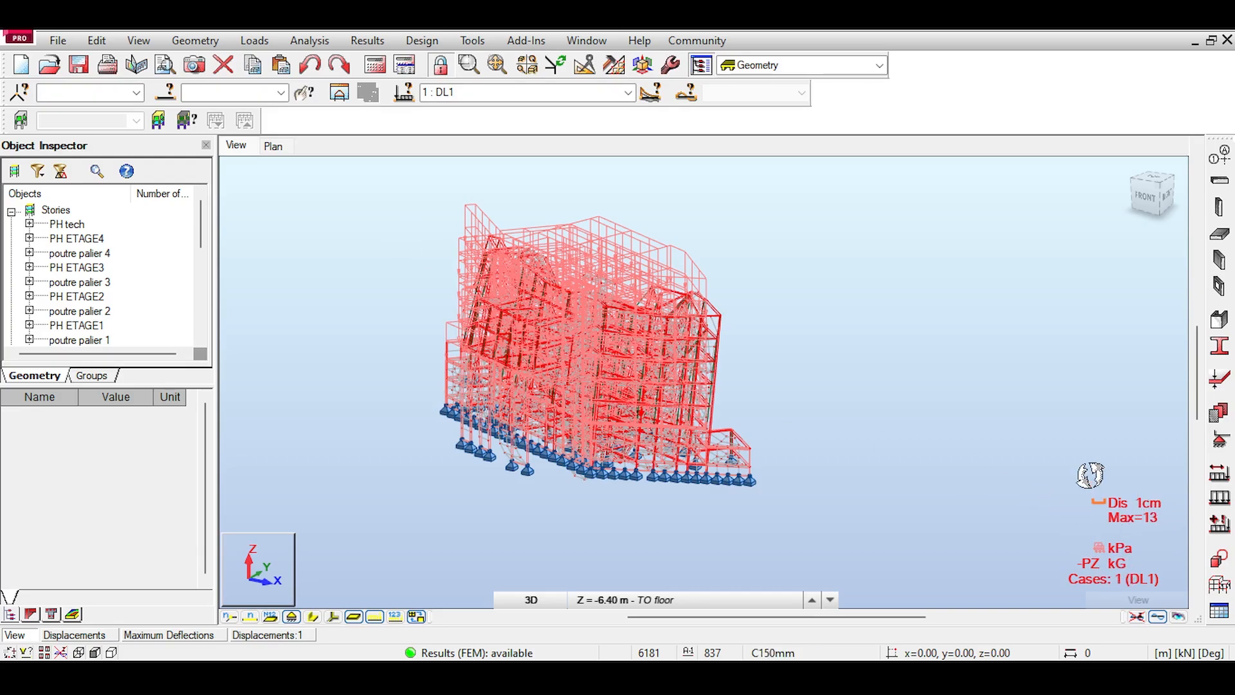
Step: Set the job's default units to metric in the job preferences and accept the change
left_click(674, 65)
left_click(764, 105)
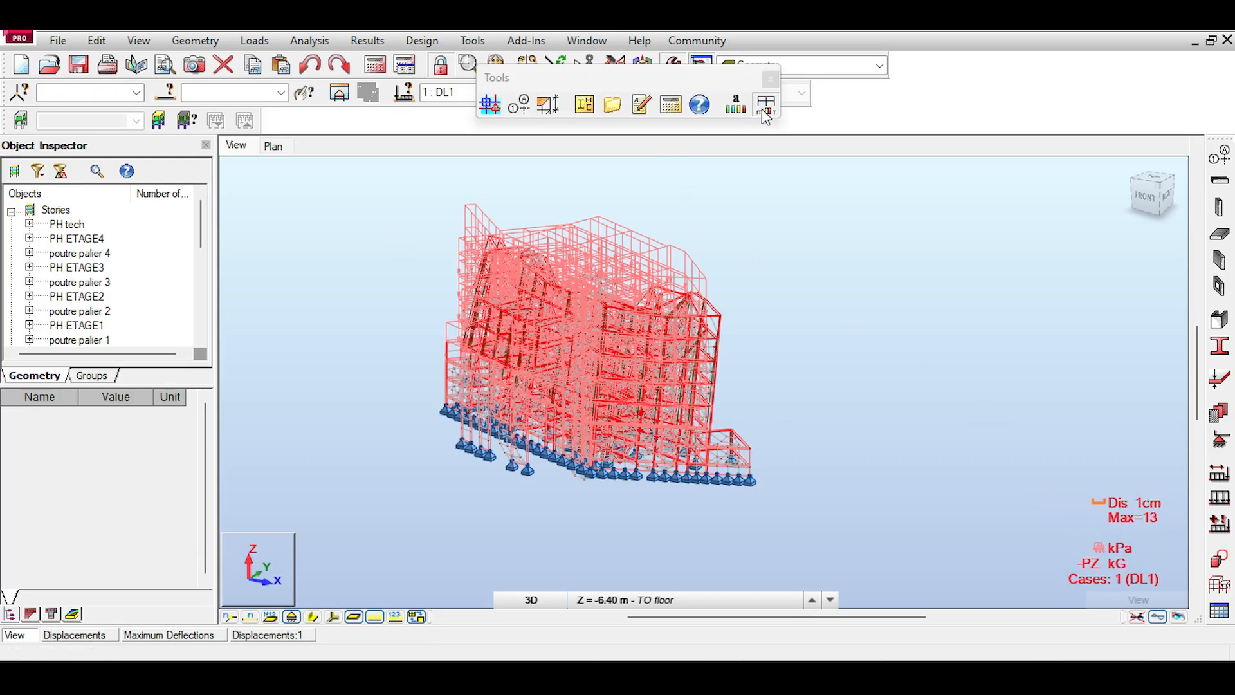
left_click(404, 248)
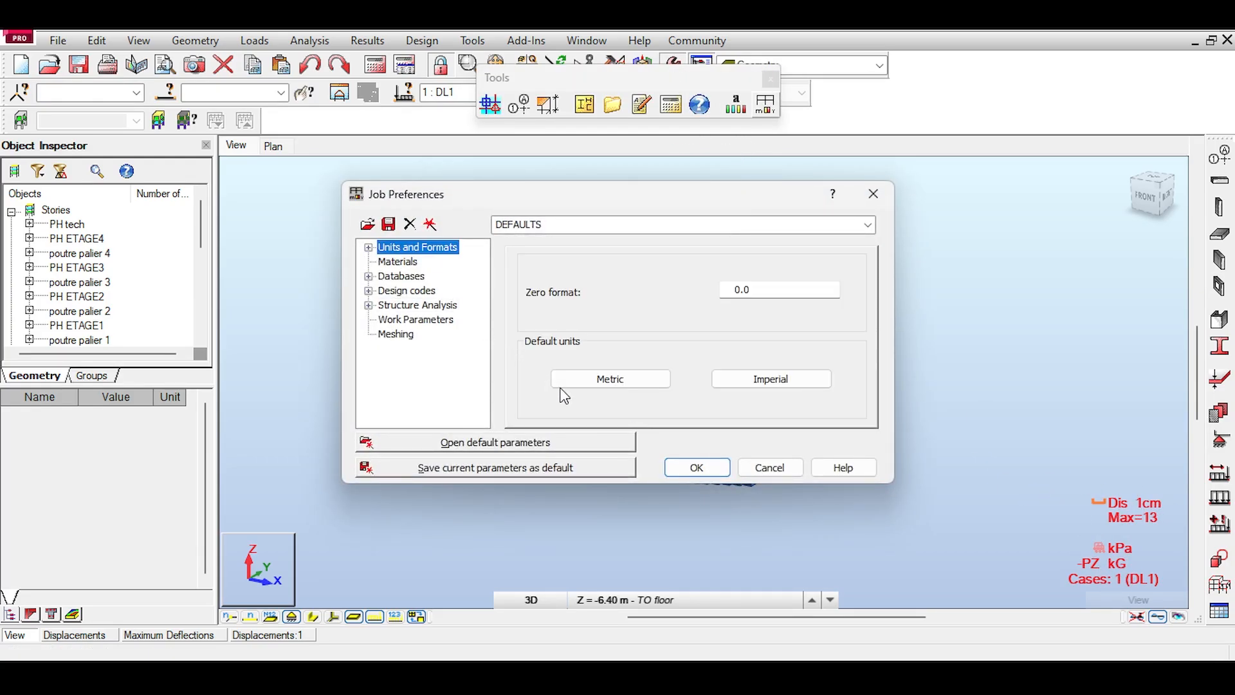
left_click(600, 377)
left_click(662, 380)
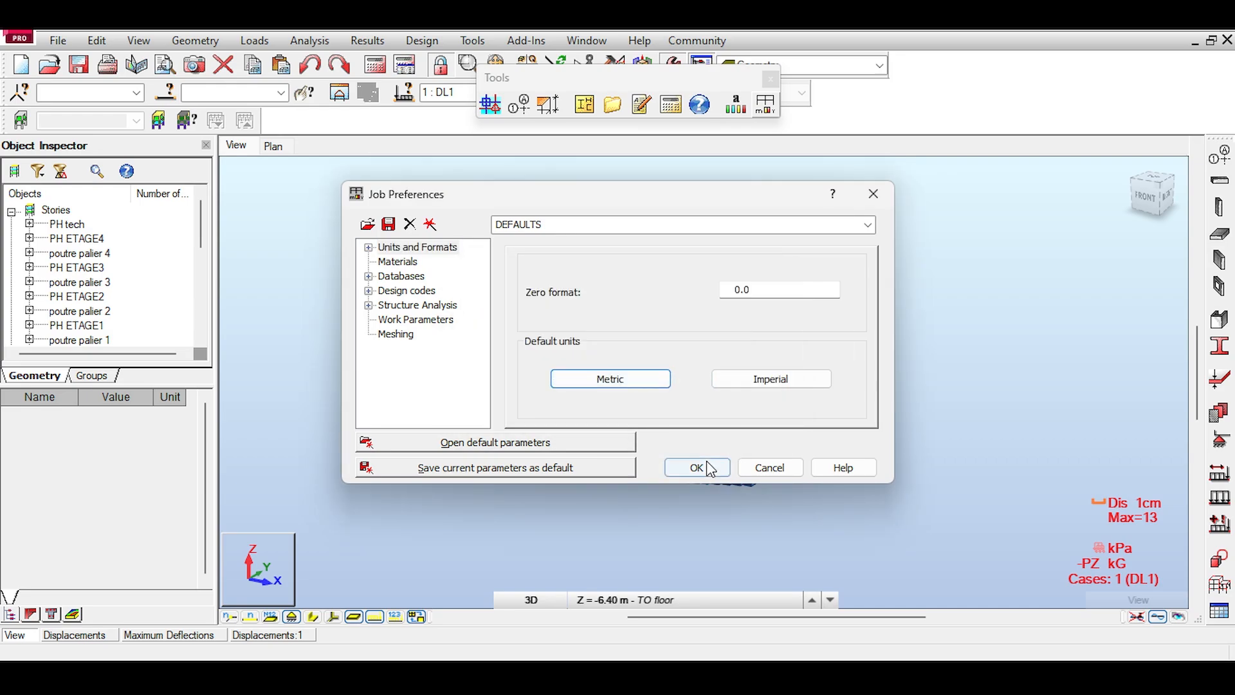
left_click(708, 467)
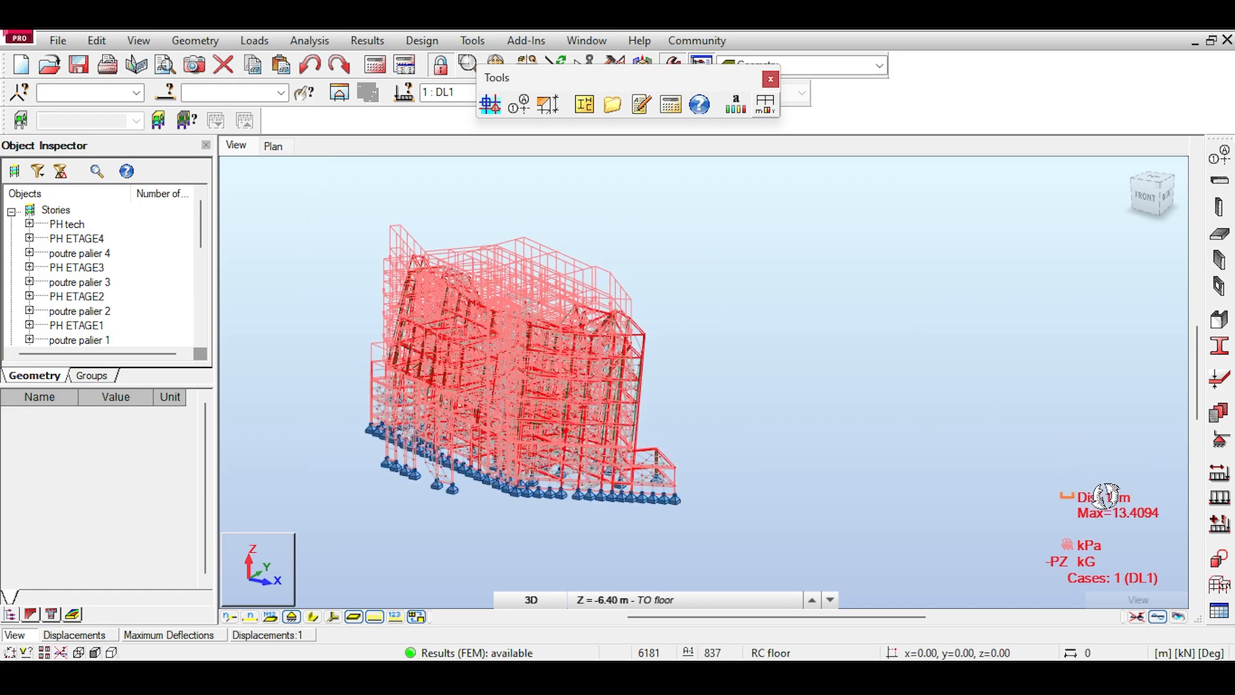
Step: Set the displacement unit to mm in the job preferences for units and formats
left_click(765, 104)
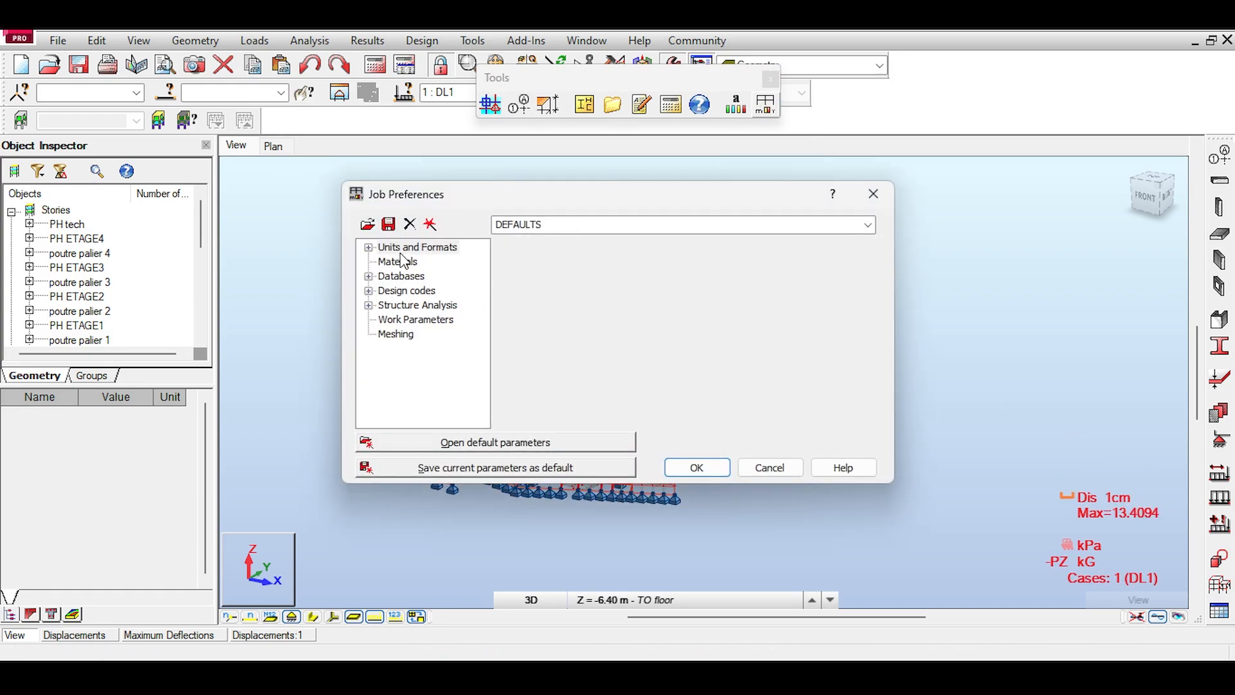
left_click(370, 248)
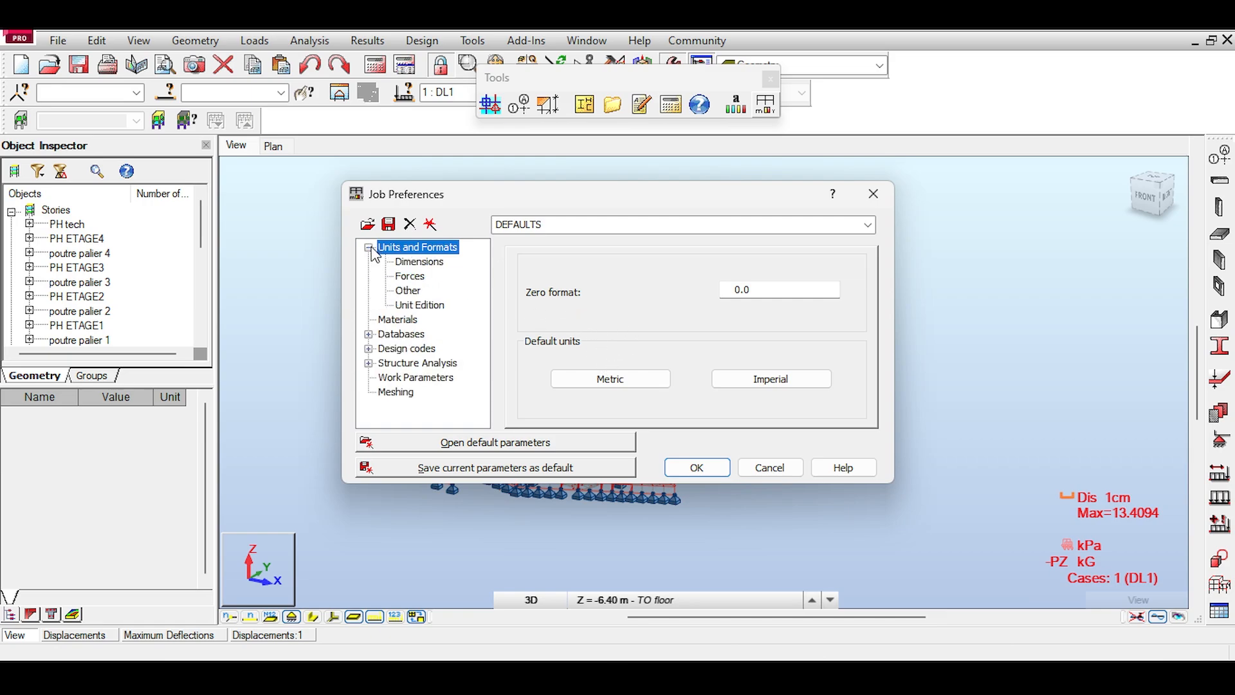
left_click(421, 290)
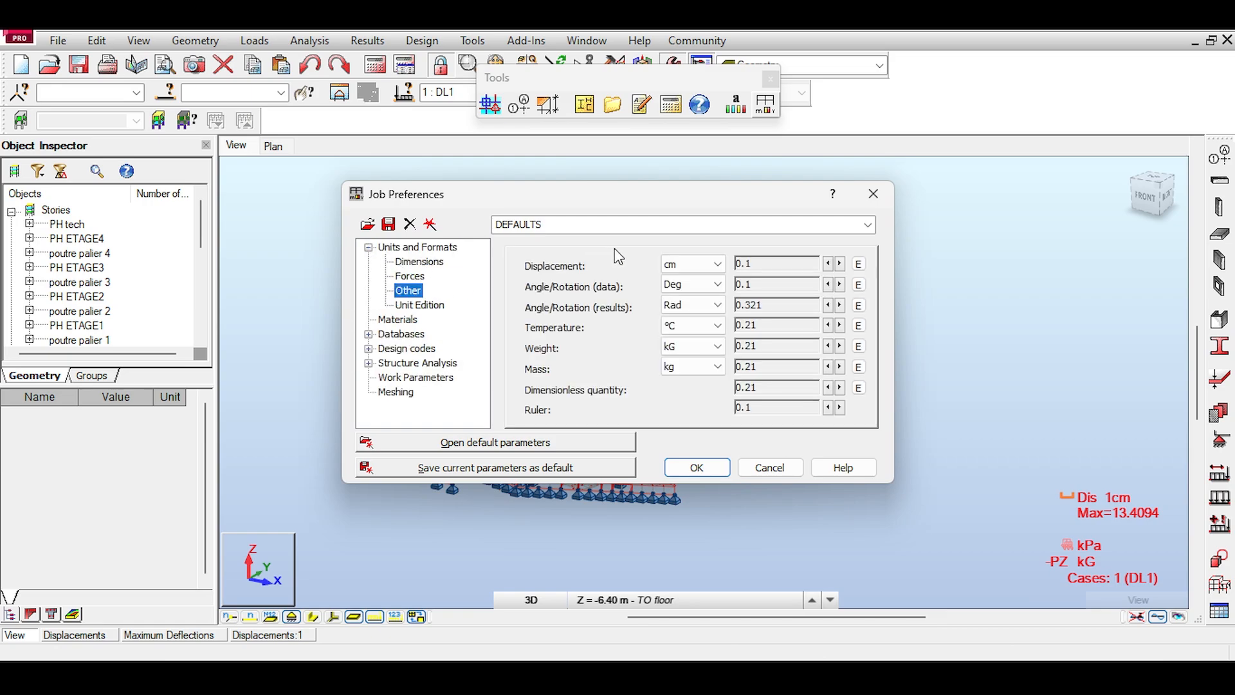
left_click(705, 265)
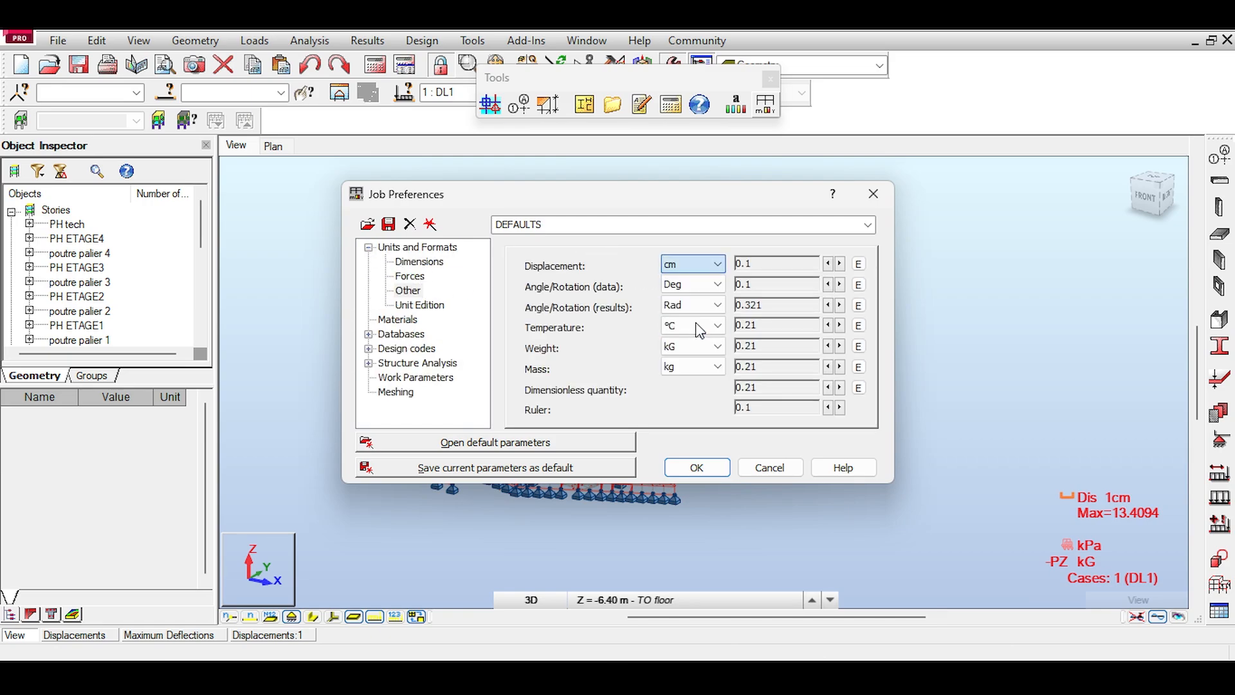
left_click(697, 467)
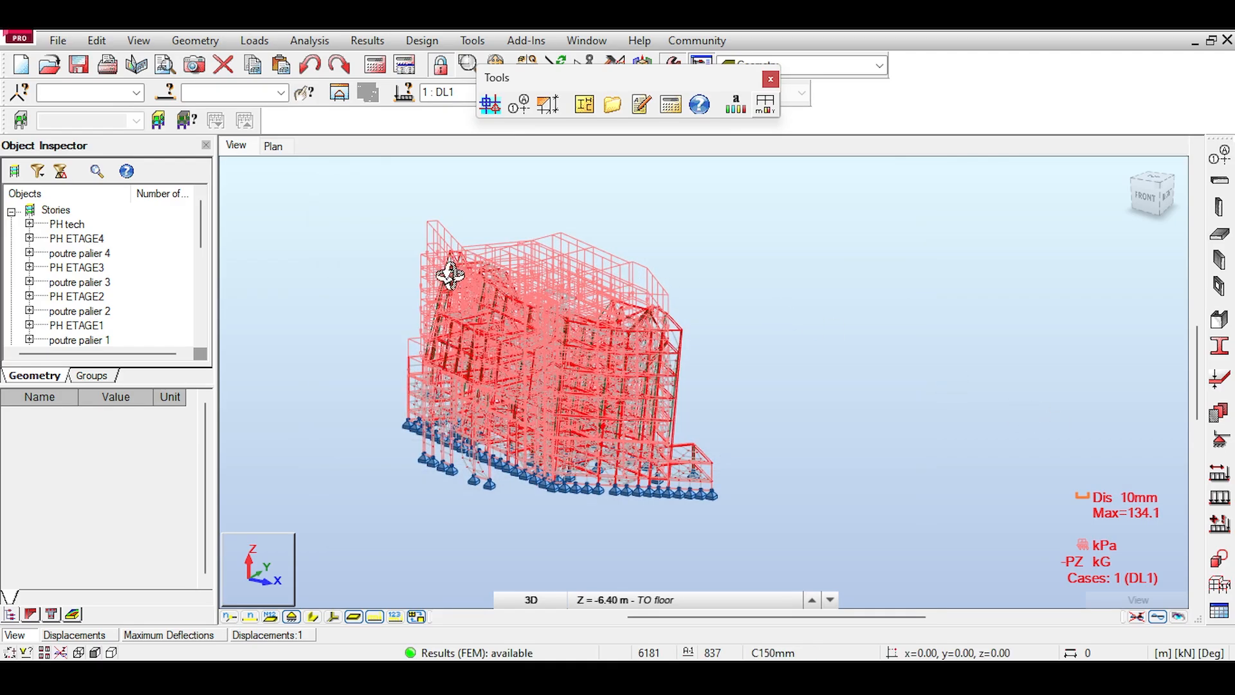
scroll(450, 276, "up", 5)
scroll(512, 298, "down", 3)
scroll(1096, 179, "down", 4)
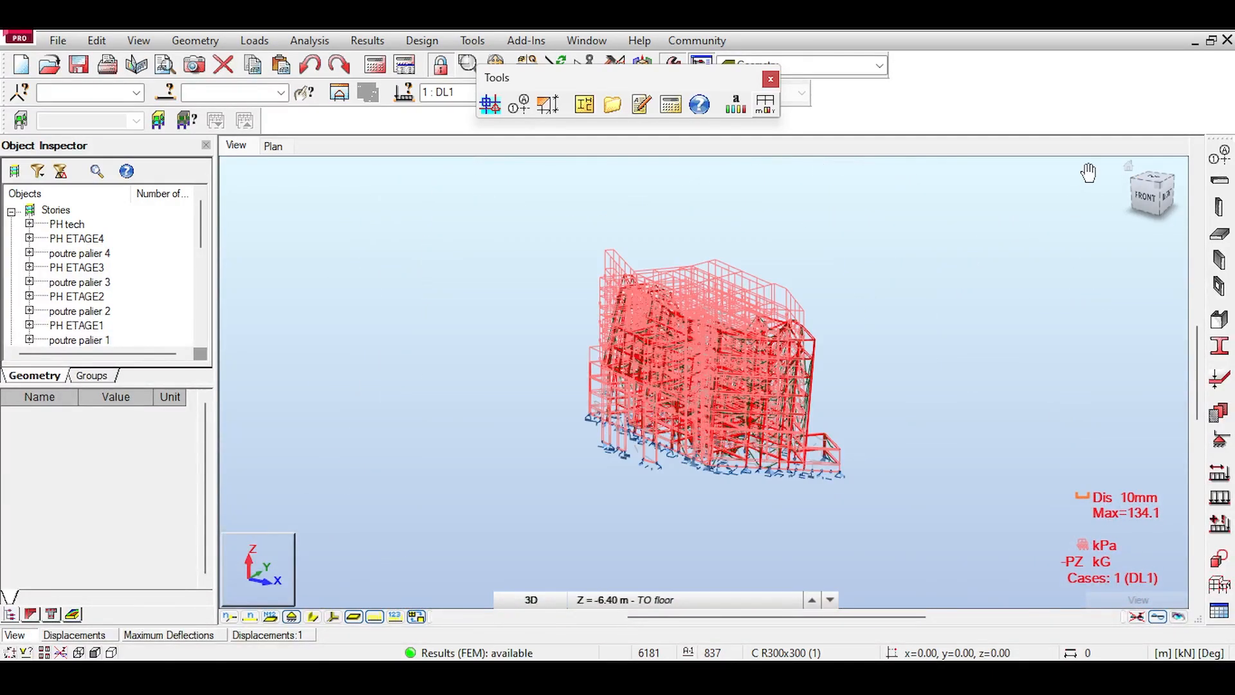
Step: Review the load table from the first DL1 row to the final EP row and close the table
left_click(253, 39)
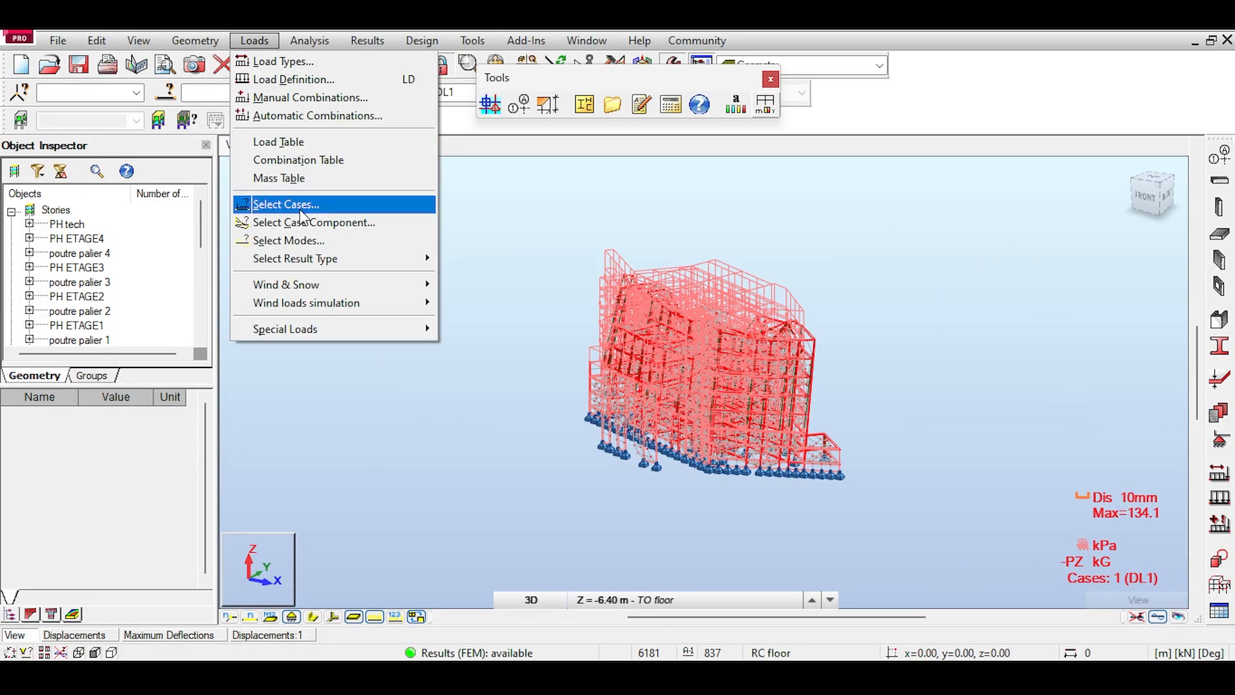
left_click(307, 140)
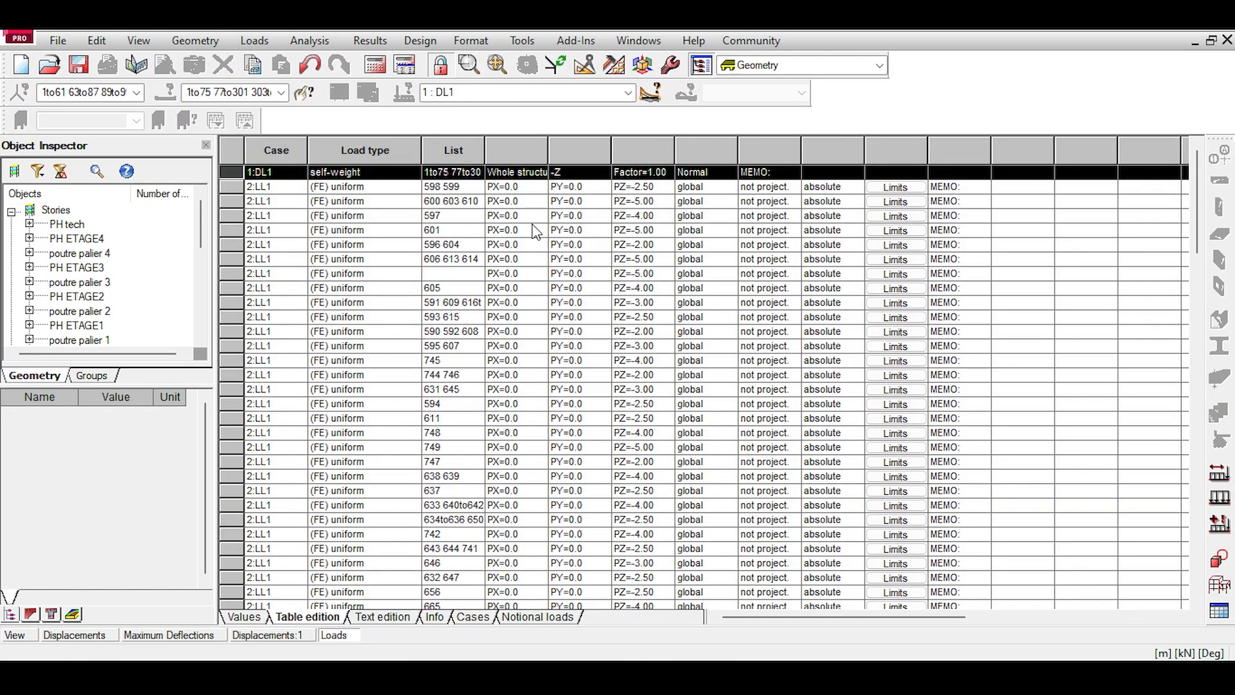
scroll(650, 259, "down", 3)
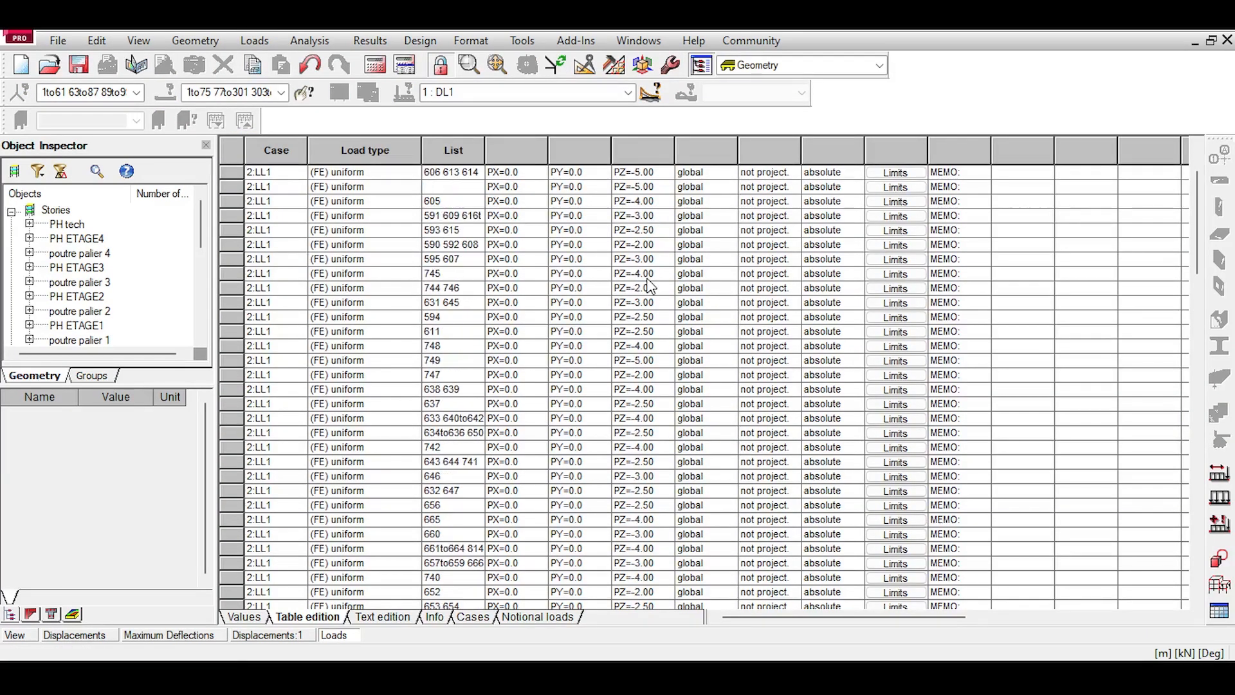
scroll(663, 246, "up", 1)
scroll(661, 222, "down", 18)
scroll(661, 222, "down", 13)
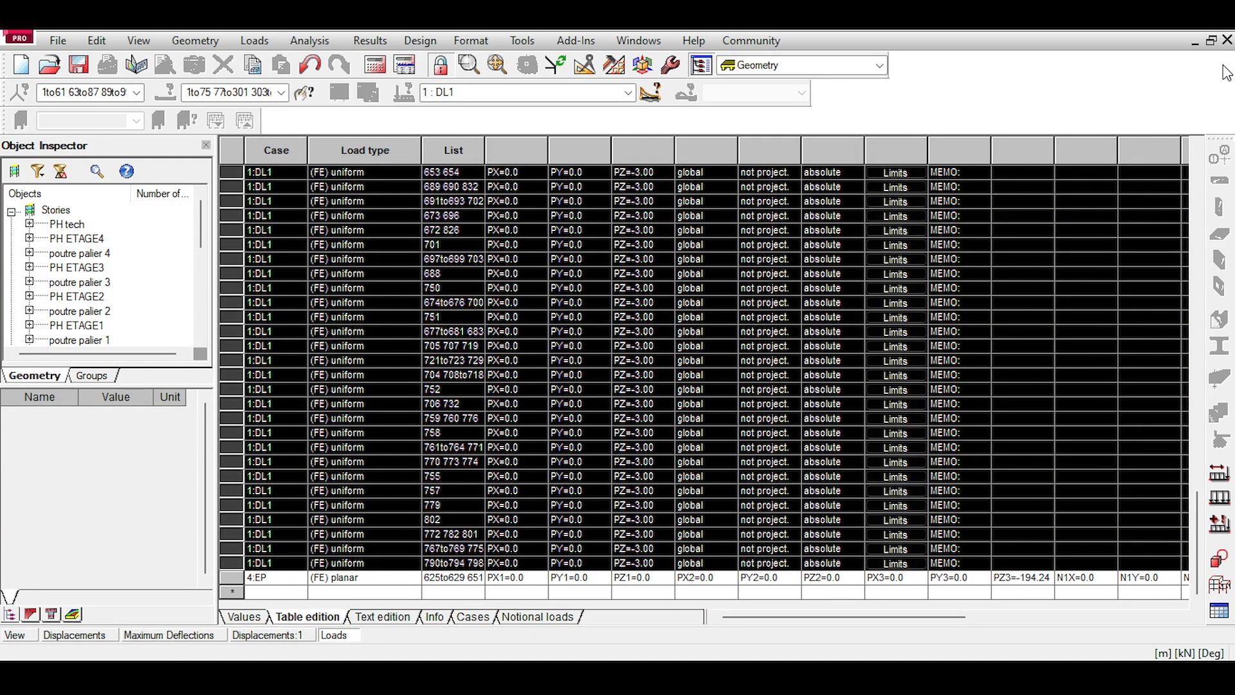
left_click(1228, 40)
Step: Examine from close up the deformed isolated columns and their beams at the back of the building
left_click_drag(1128, 172, 658, 252)
middle_click_drag(658, 252, 651, 250, "shift")
scroll(789, 418, "up", 4)
middle_click_drag(883, 278, 670, 262)
scroll(800, 384, "up", 3)
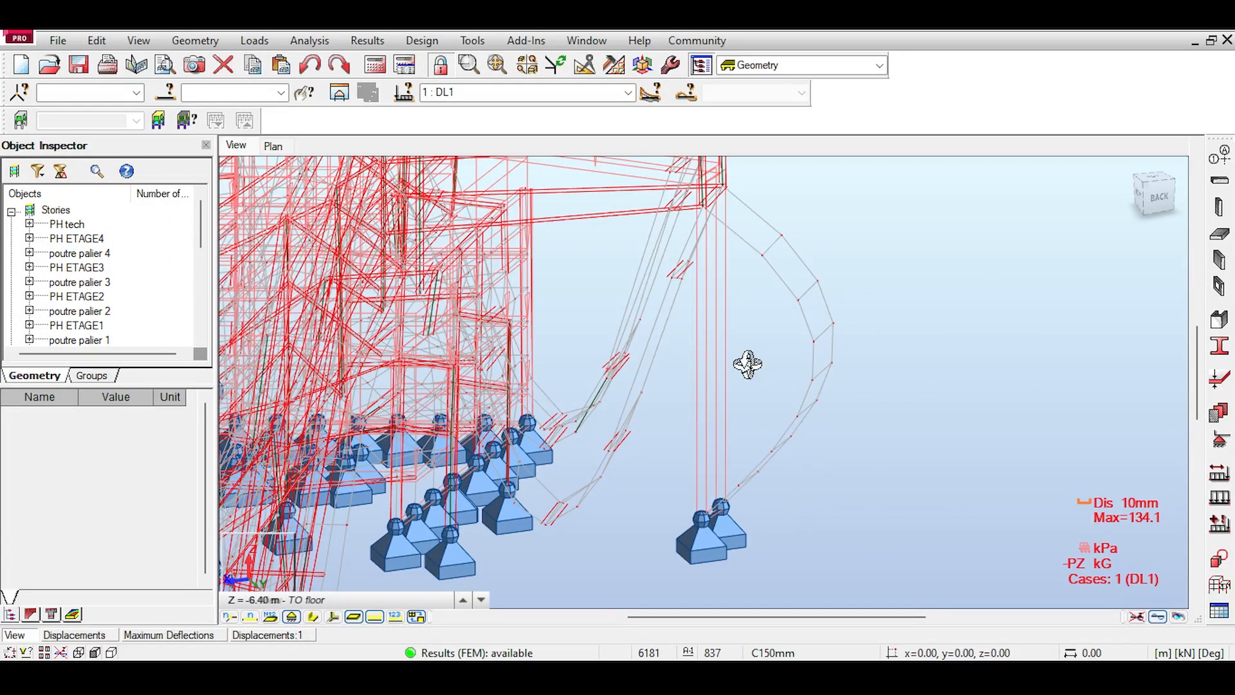
Step: Hide the load symbols, inspect the deformed shape without them, and turn off the deformation display
left_click(1158, 617)
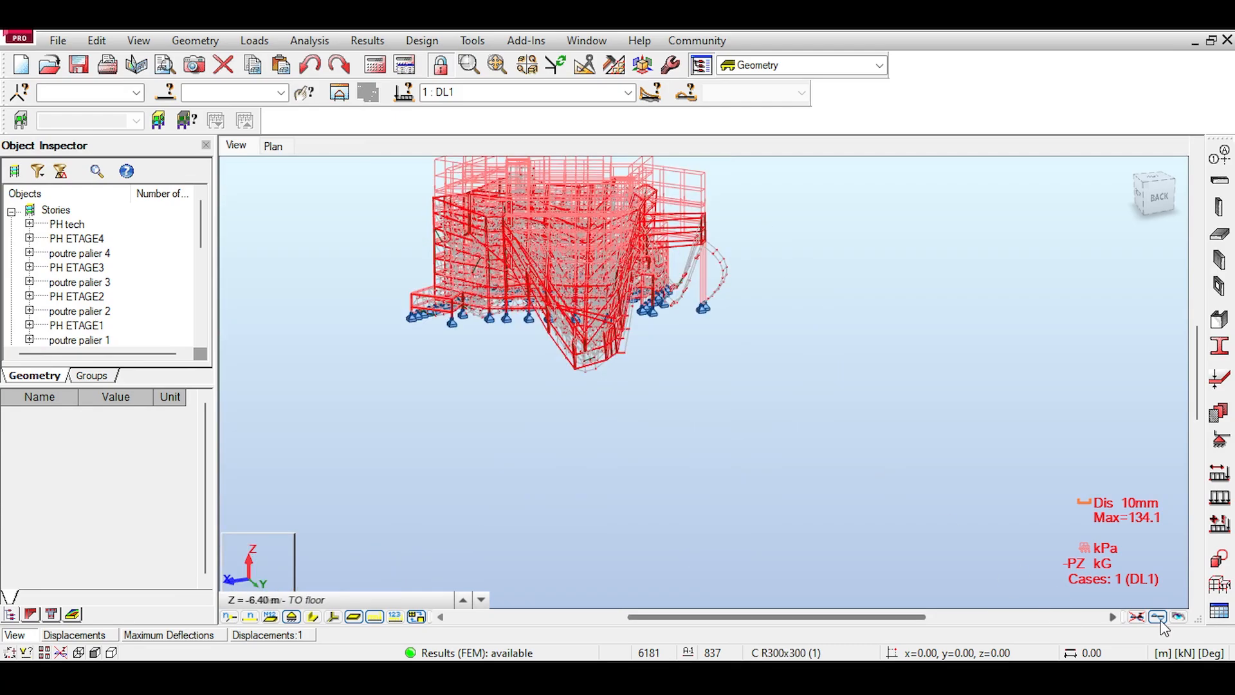
left_click(1137, 617)
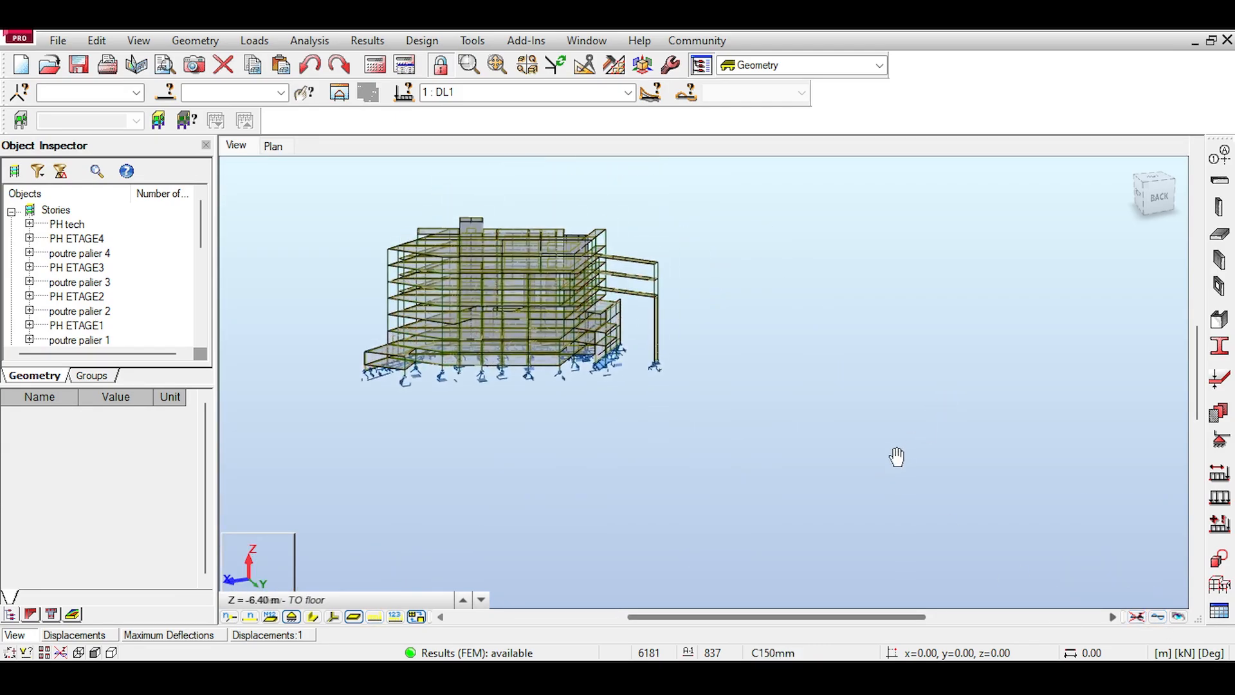
scroll(584, 319, "up", 4)
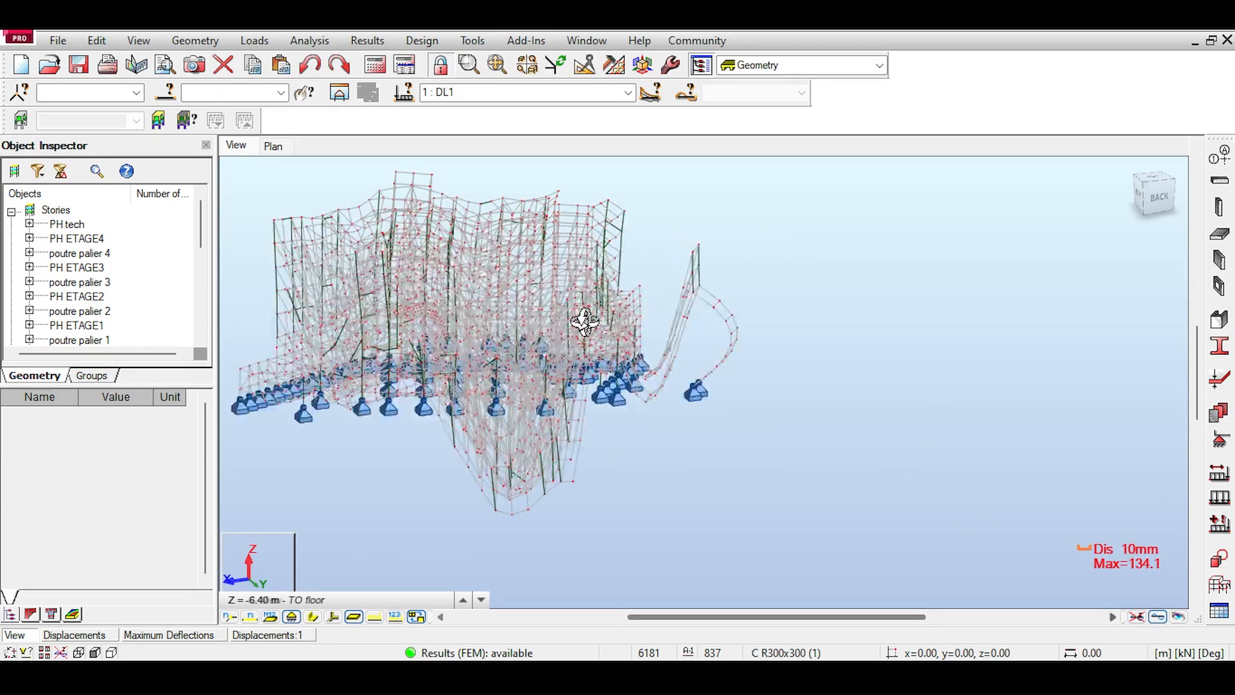
scroll(613, 338, "down", 2)
scroll(613, 337, "down", 3)
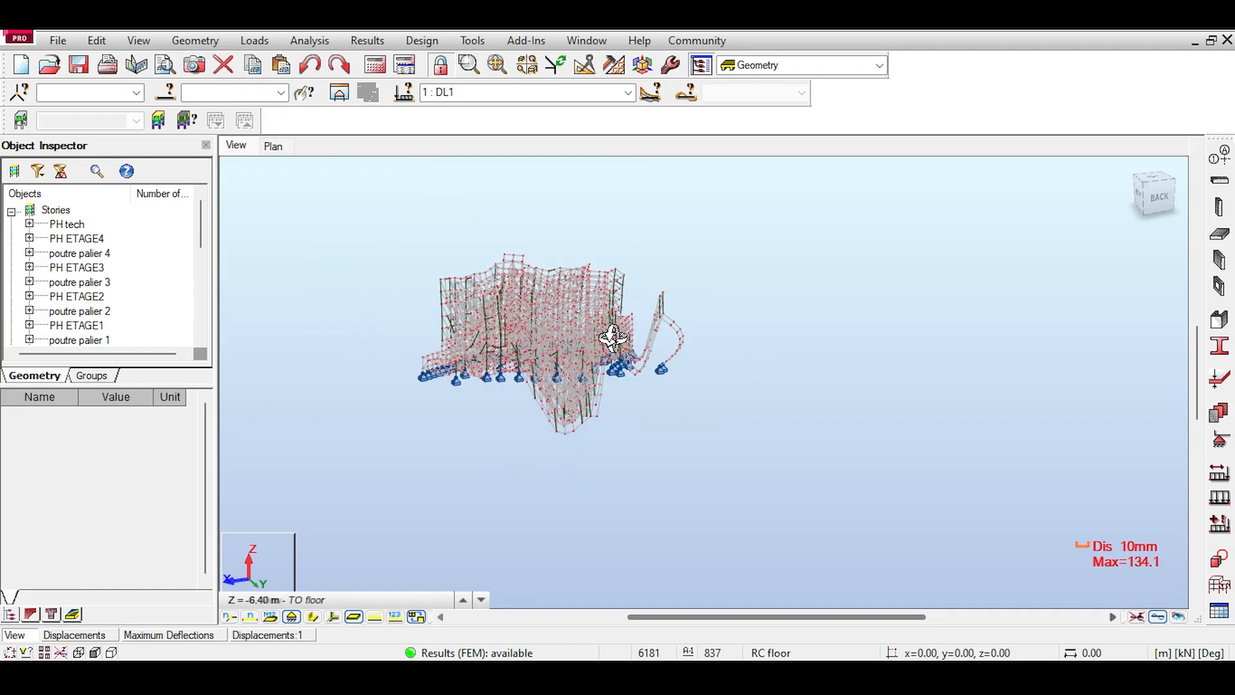
left_click(1143, 621)
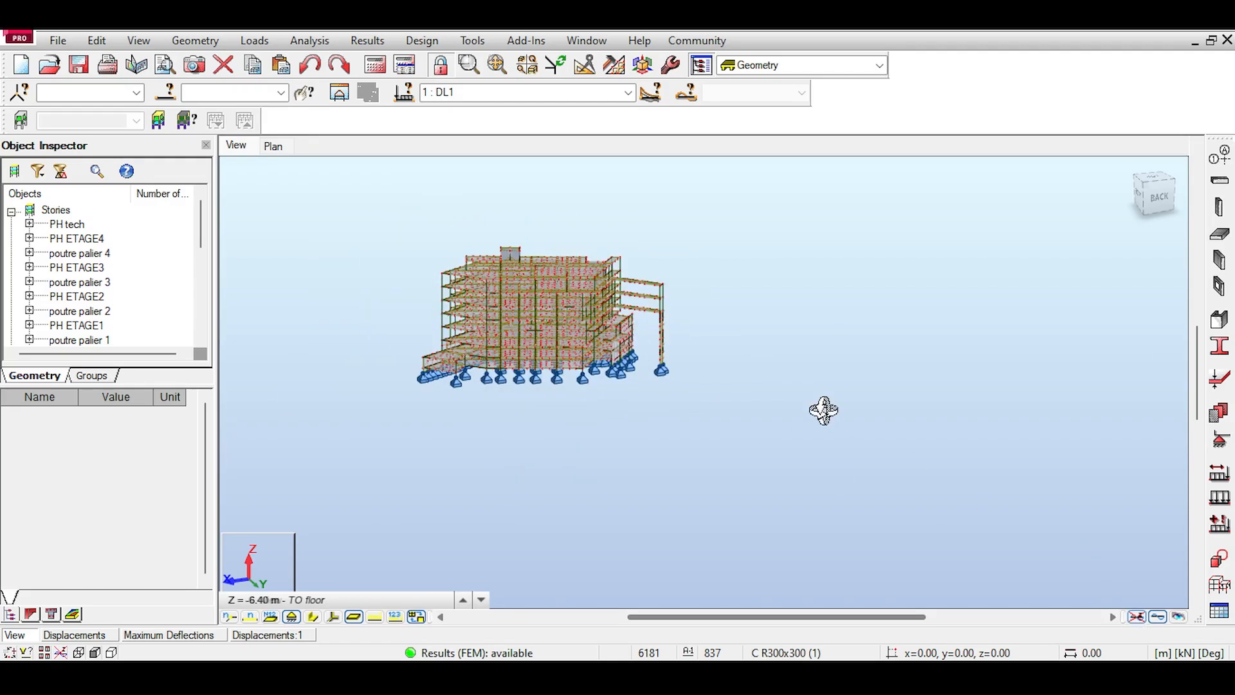
Step: View the undeformed building from its back-left corner and open the settings for result maps
middle_click_drag(823, 410, 900, 490)
right_click(575, 203)
left_click(690, 216)
left_click(1150, 194)
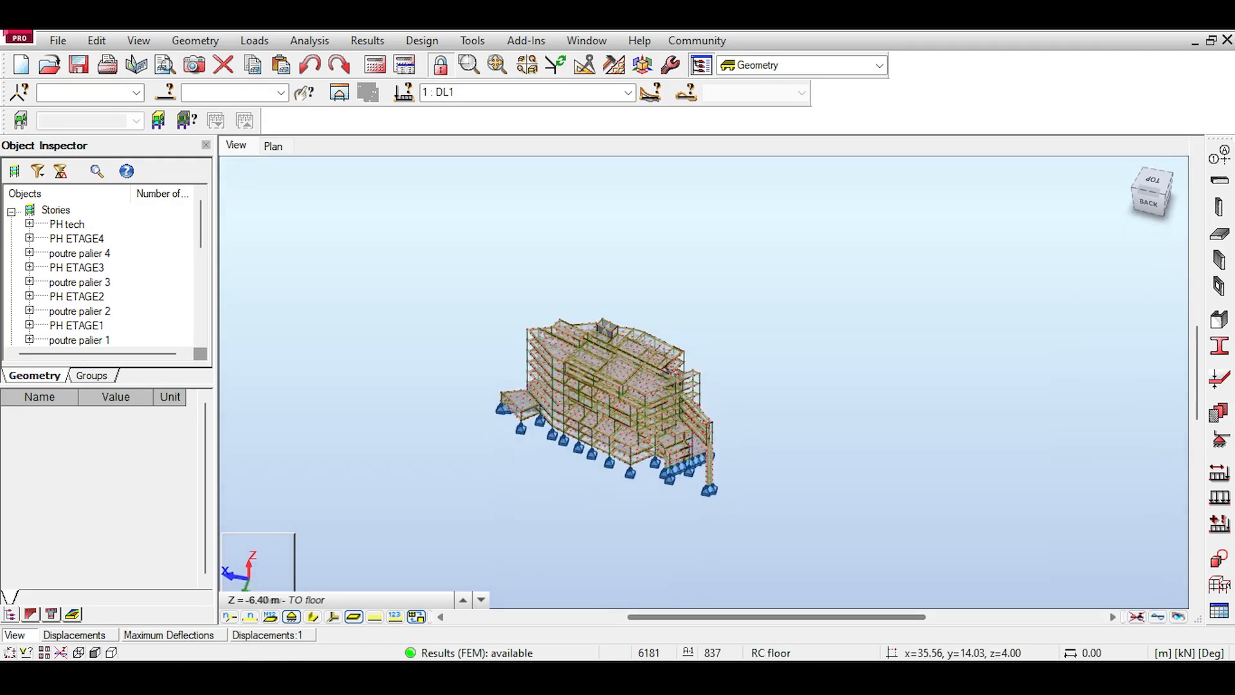
left_click(359, 41)
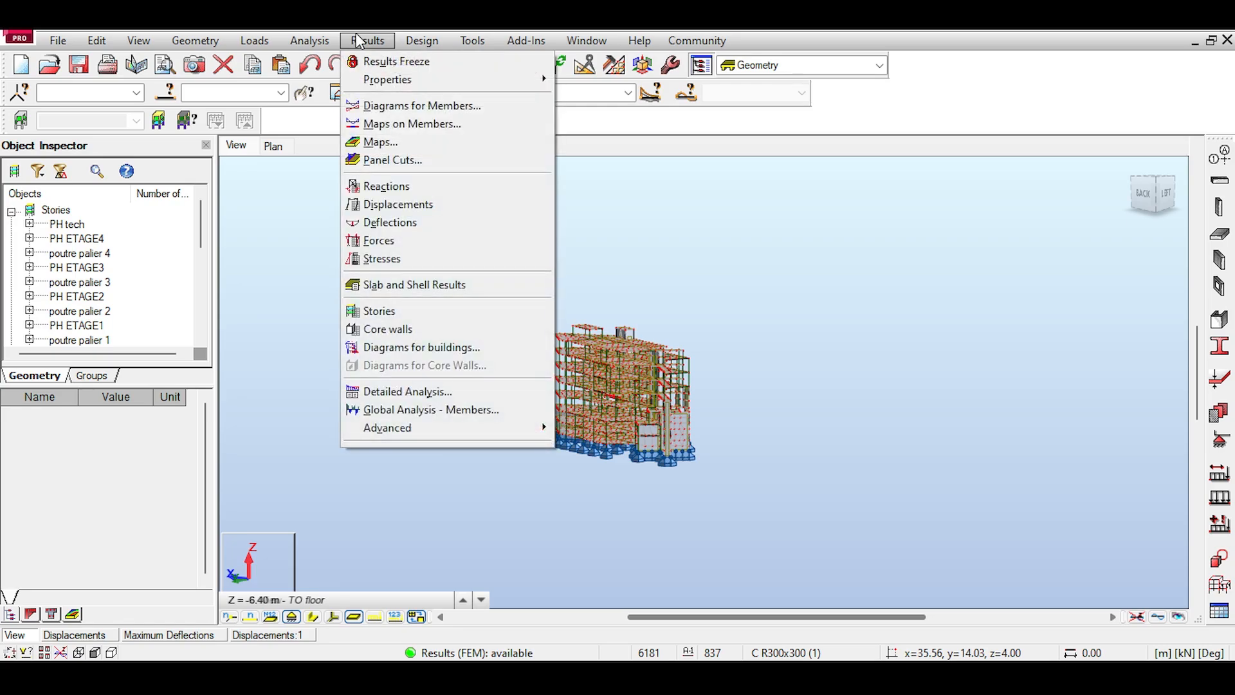
left_click(380, 142)
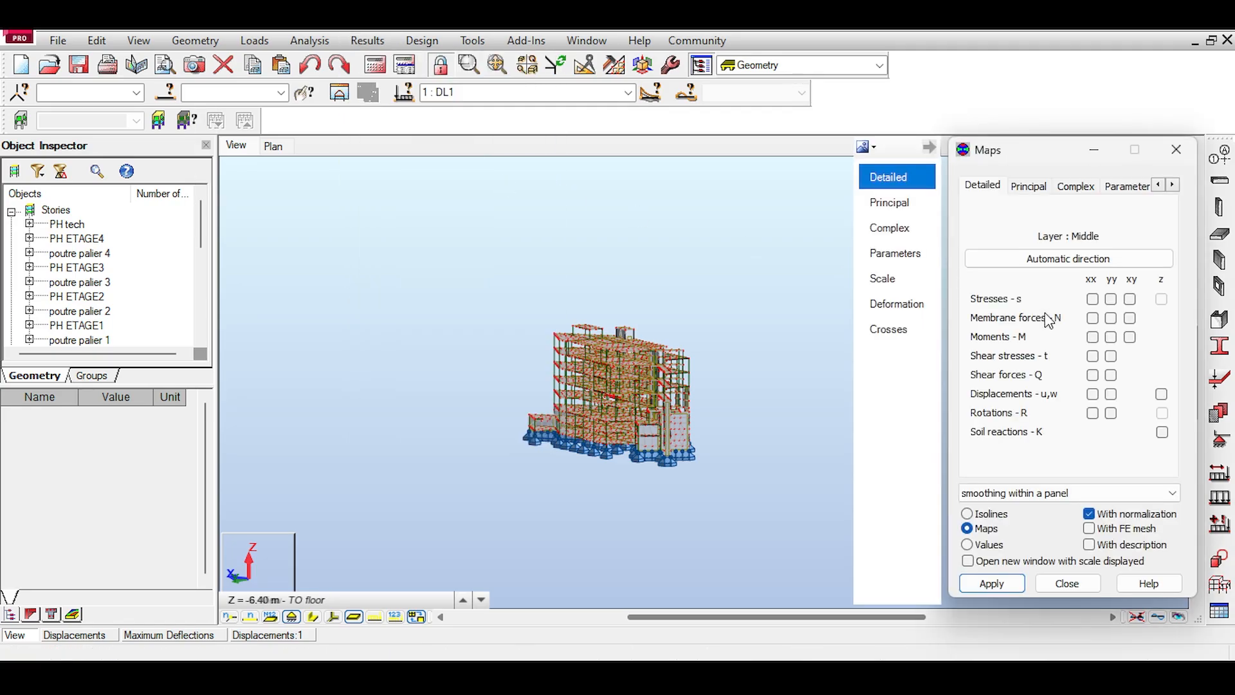
left_click(1159, 618)
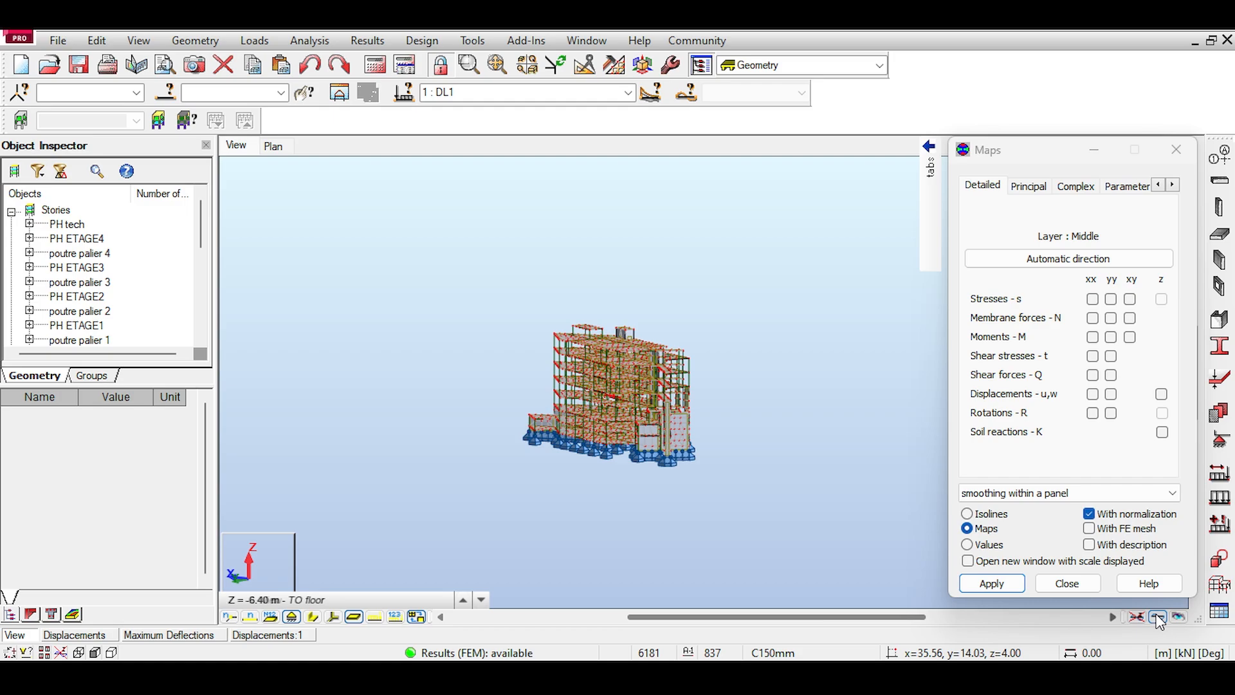
Step: Display the deformed shape again and reduce its deformation diagram size to a 50 mm scale
left_click(309, 40)
mouse_move(358, 43)
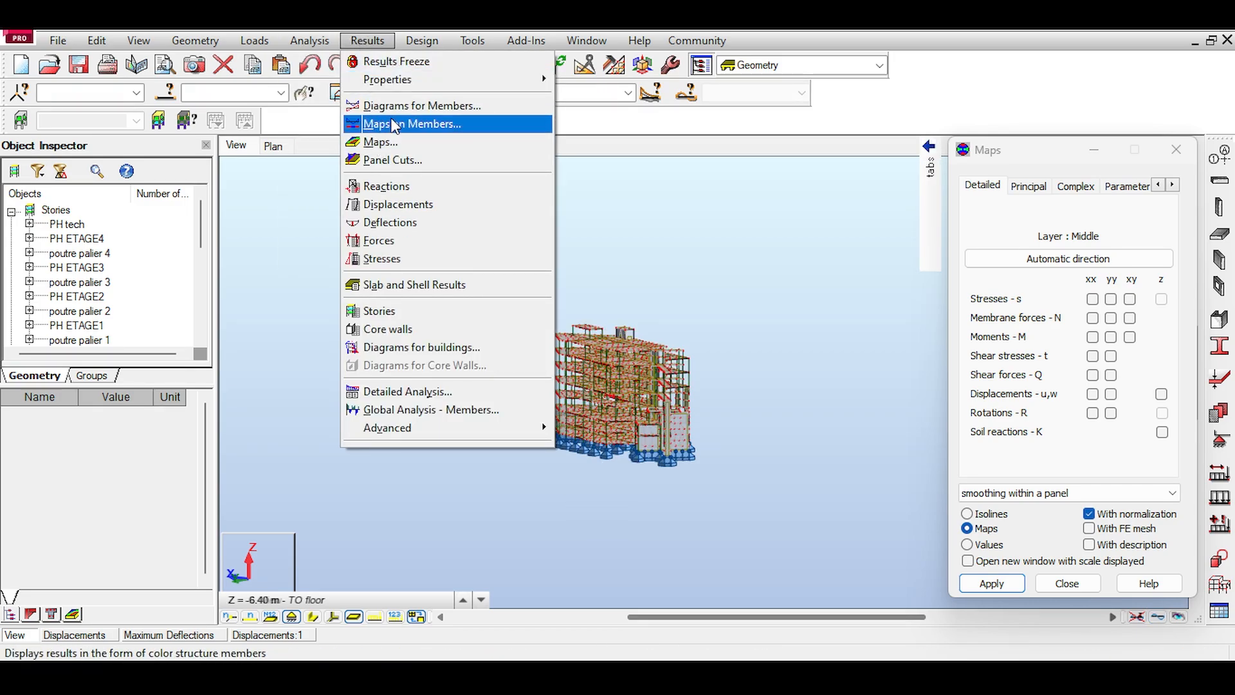
left_click(412, 105)
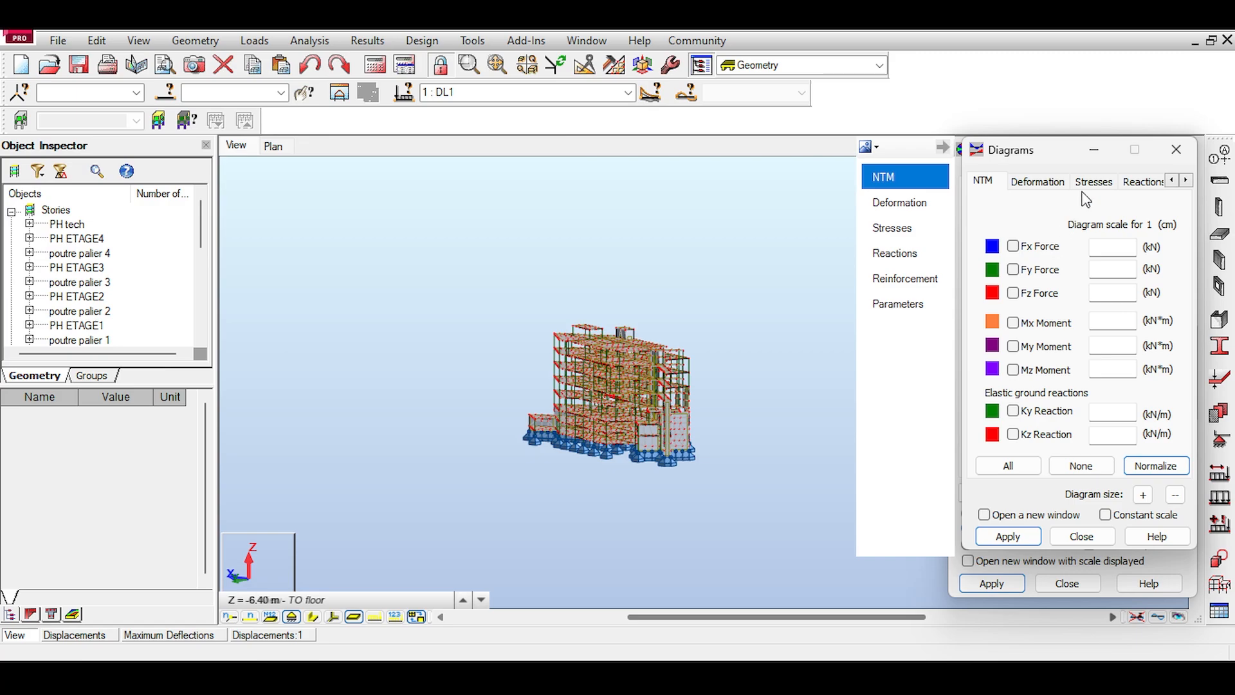
left_click(1032, 182)
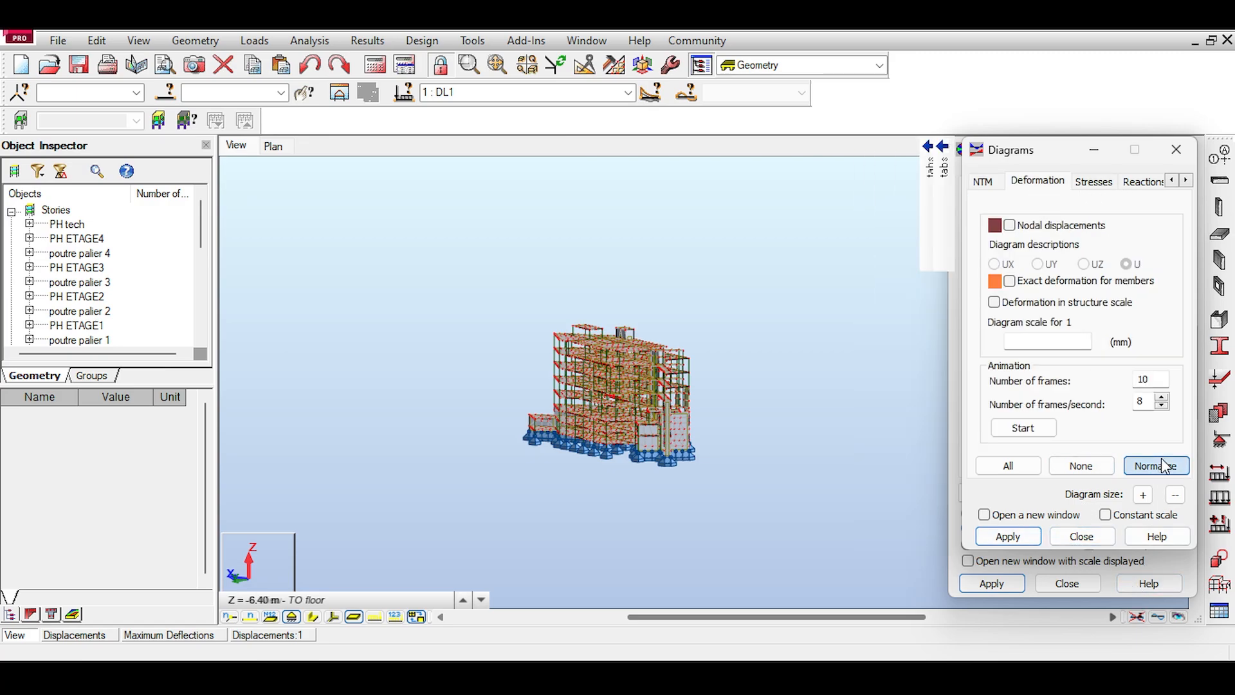
left_click(1160, 617)
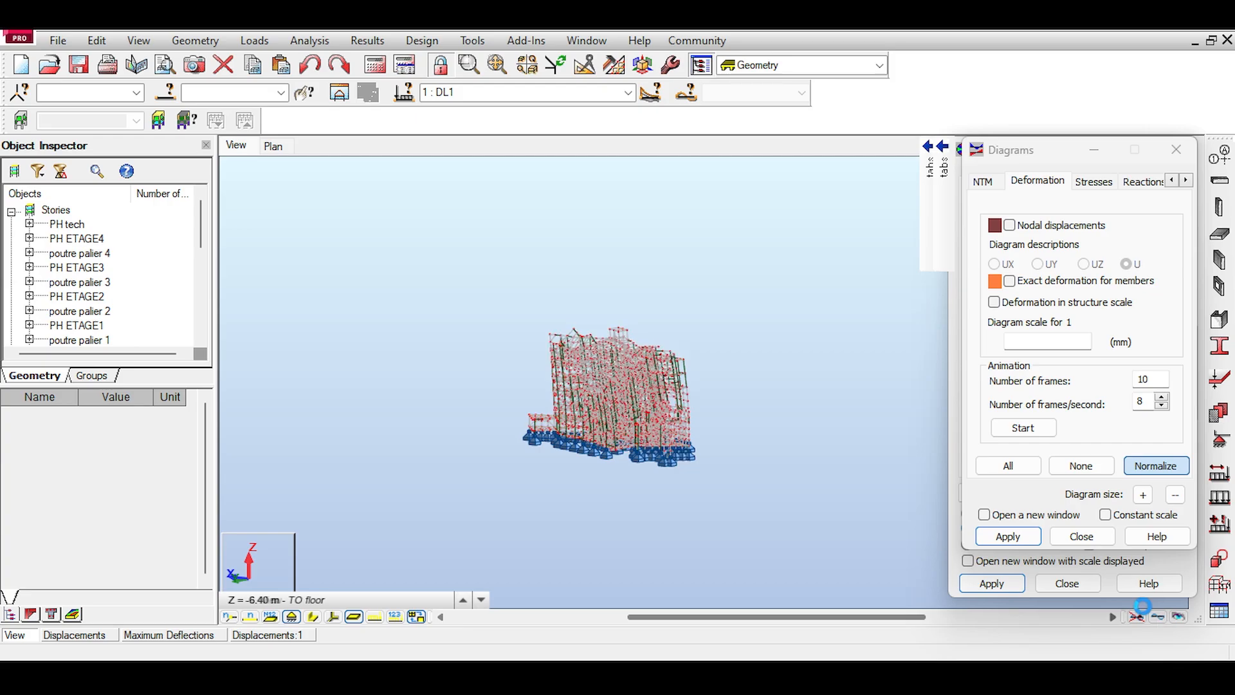
left_click(1169, 497)
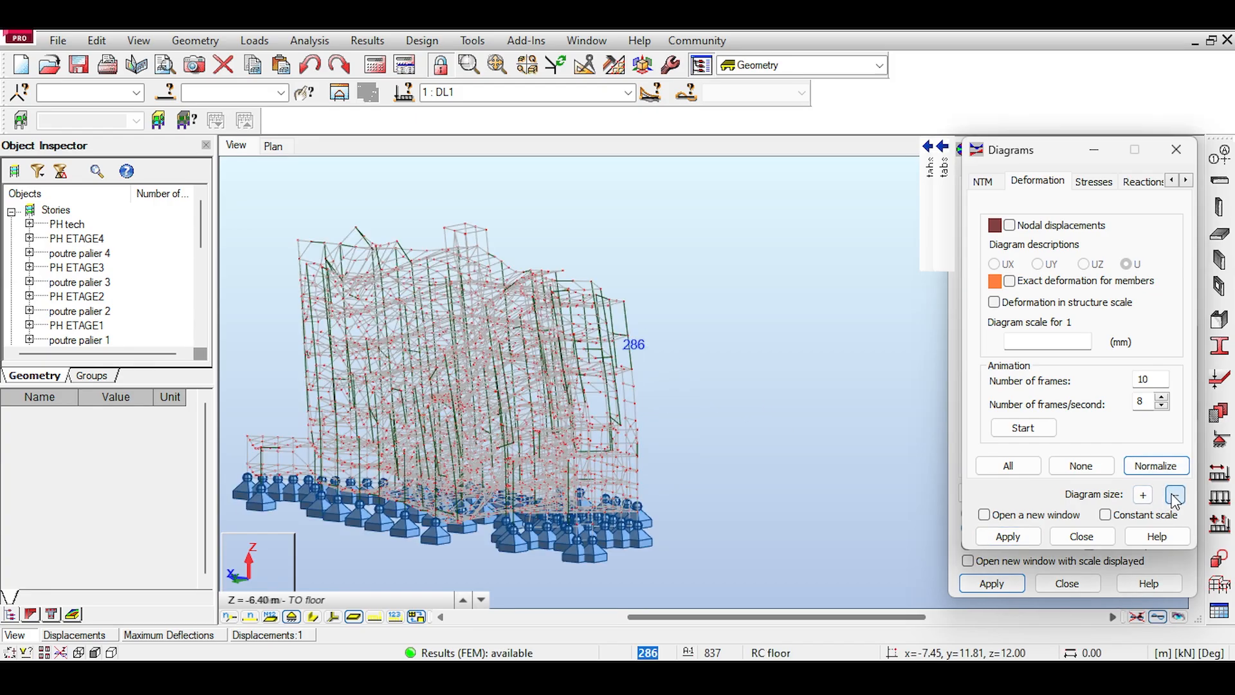
left_click(1008, 539)
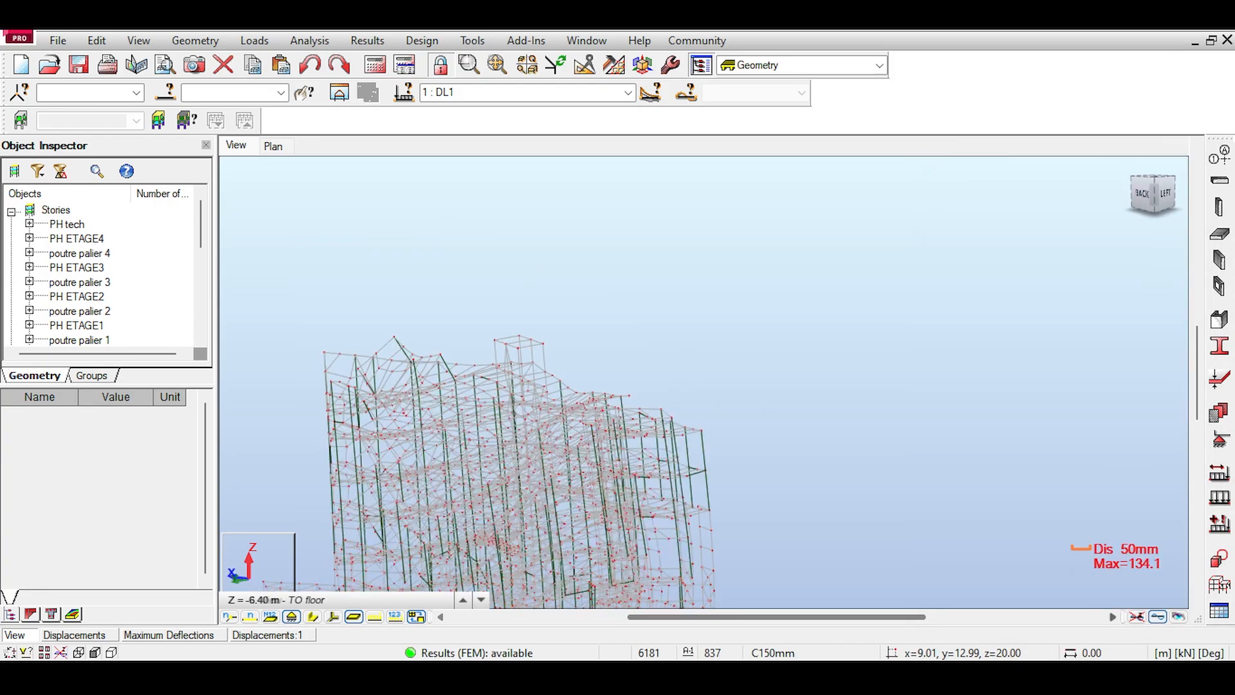
Step: Examine the deformed building from its front-left corner, including the isolated columns and their sagging beams
middle_click_drag(514, 451, 476, 467, "shift")
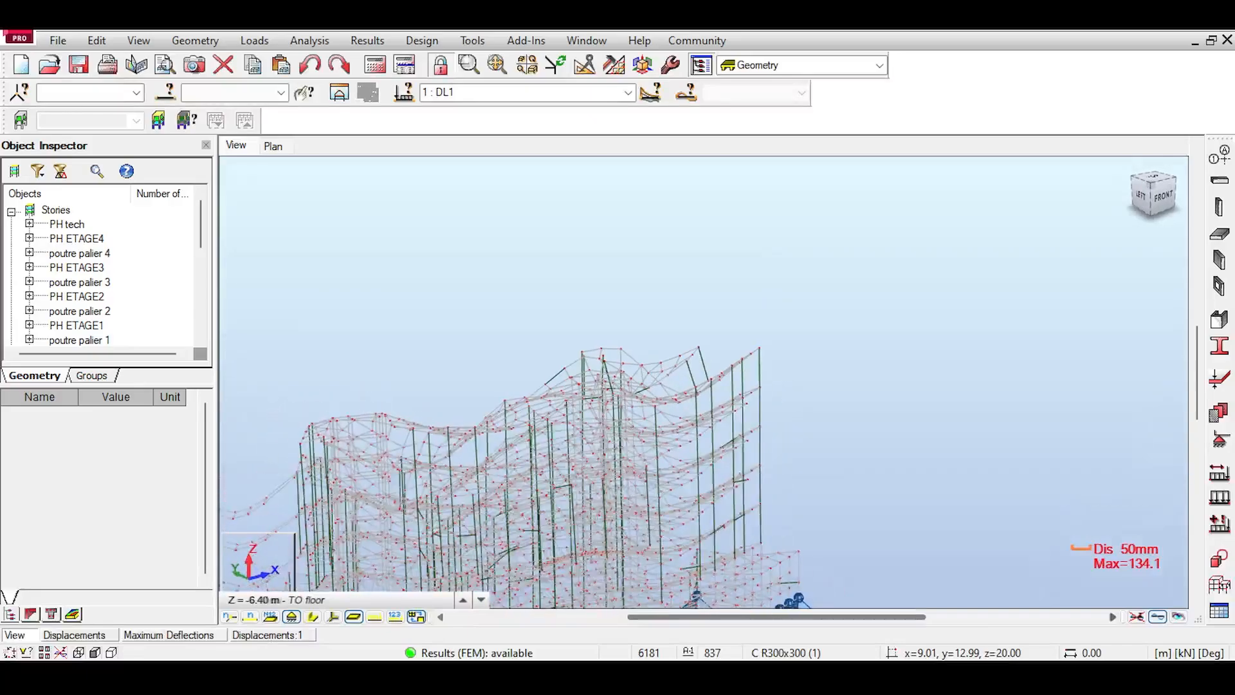
scroll(970, 312, "down", 3)
middle_click_drag(894, 356, 955, 320)
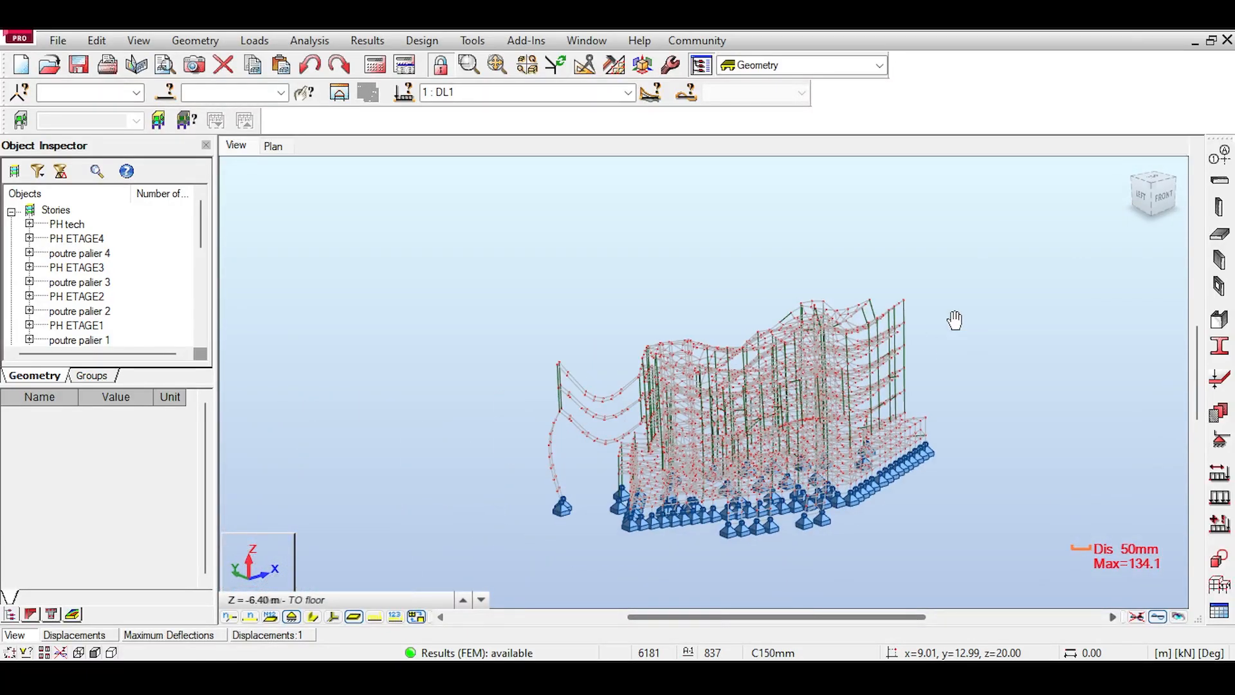
scroll(822, 283, "up", 3)
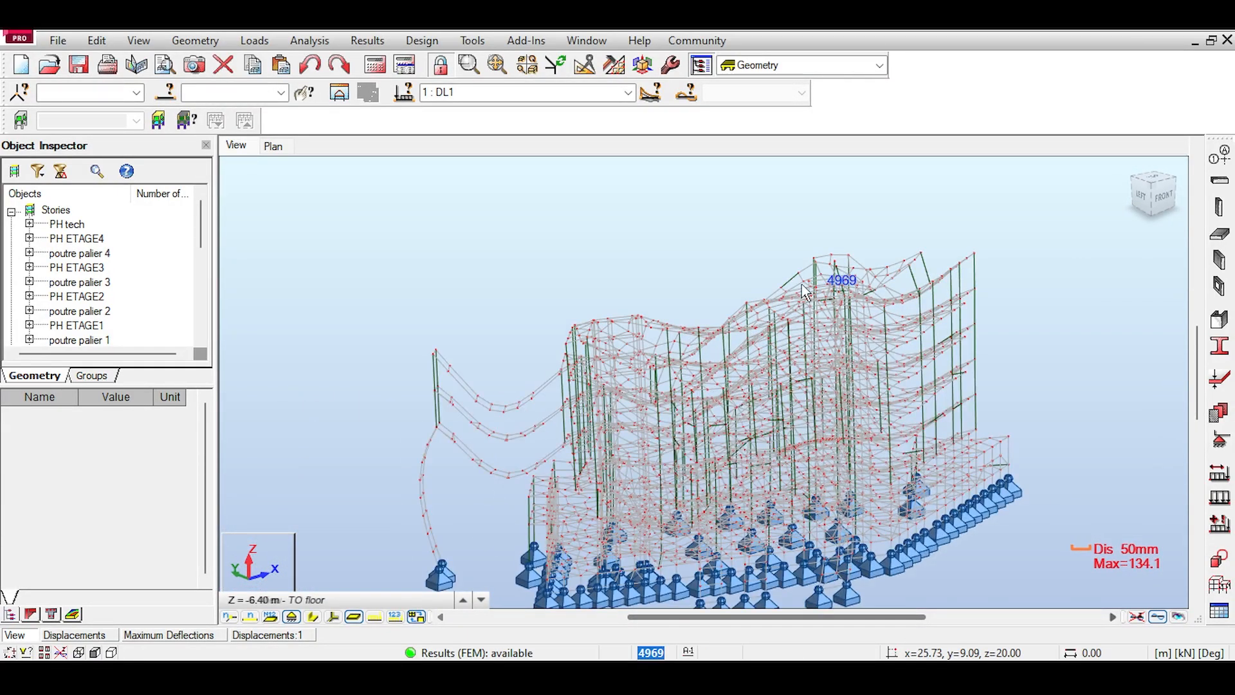
scroll(543, 412, "up", 2)
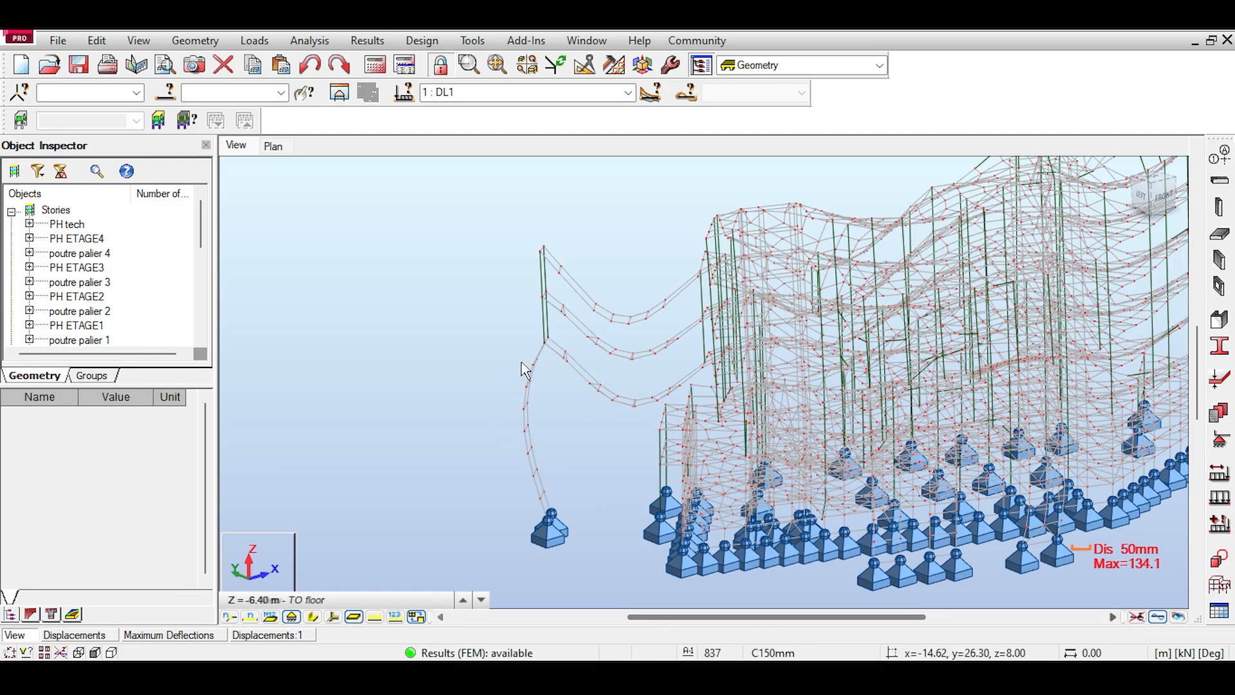
Step: Display the panel map of displacements u,w in the z direction, and move the Maps settings clear of its colour scale
left_click(390, 41)
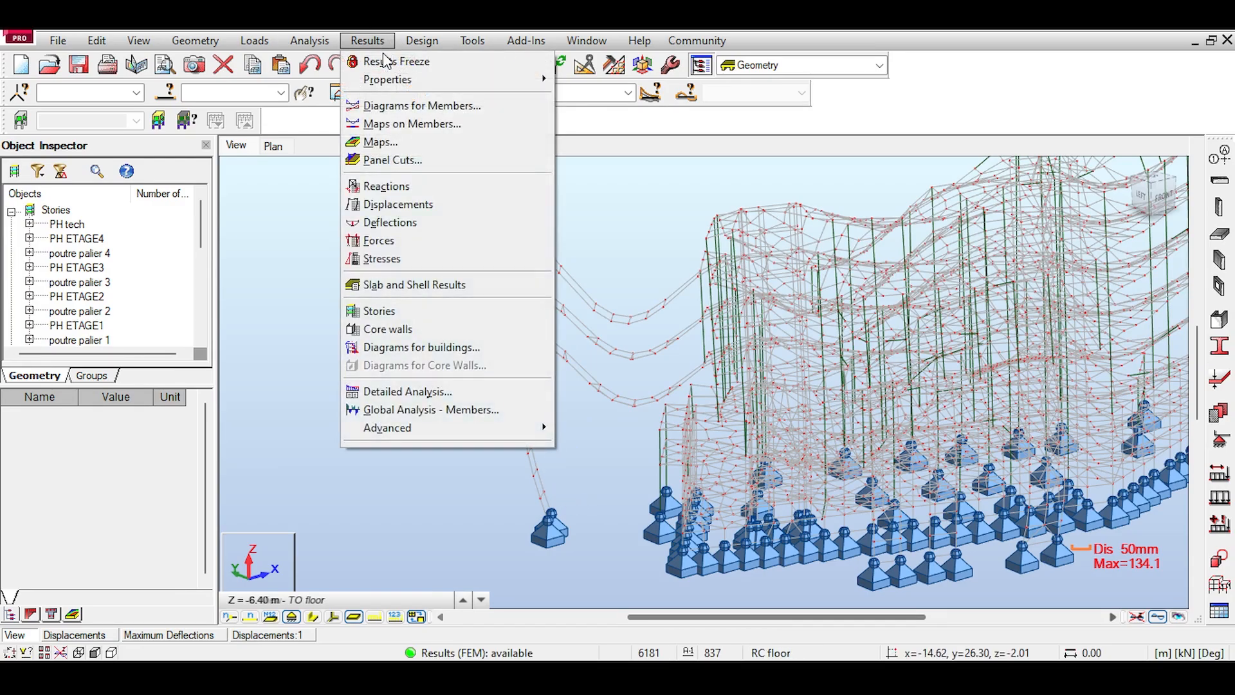
left_click(401, 141)
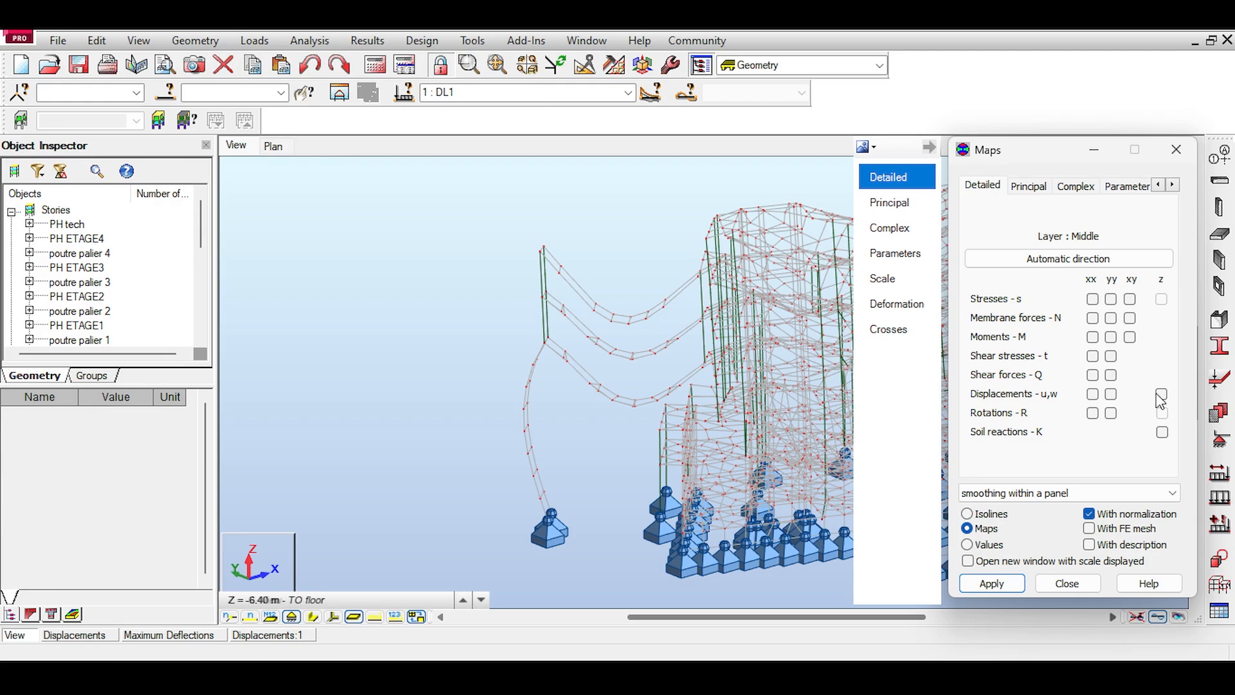
left_click(992, 583)
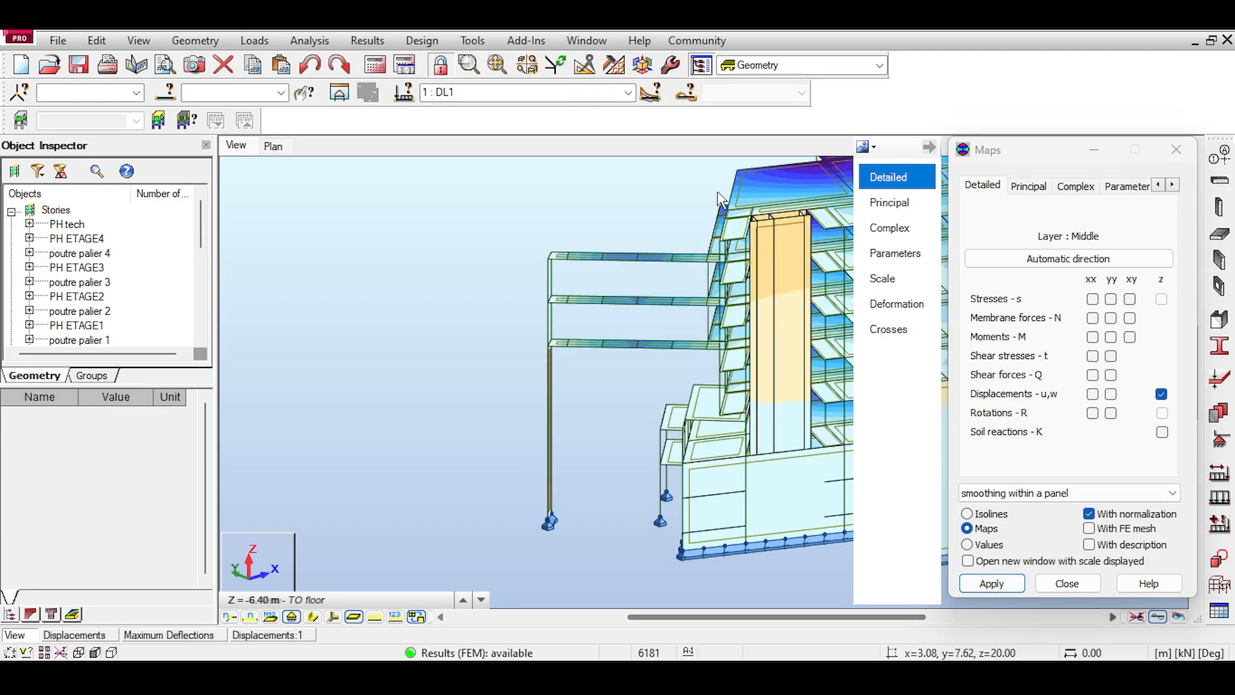
scroll(637, 293, "up", 5)
middle_click_drag(637, 292, 581, 291)
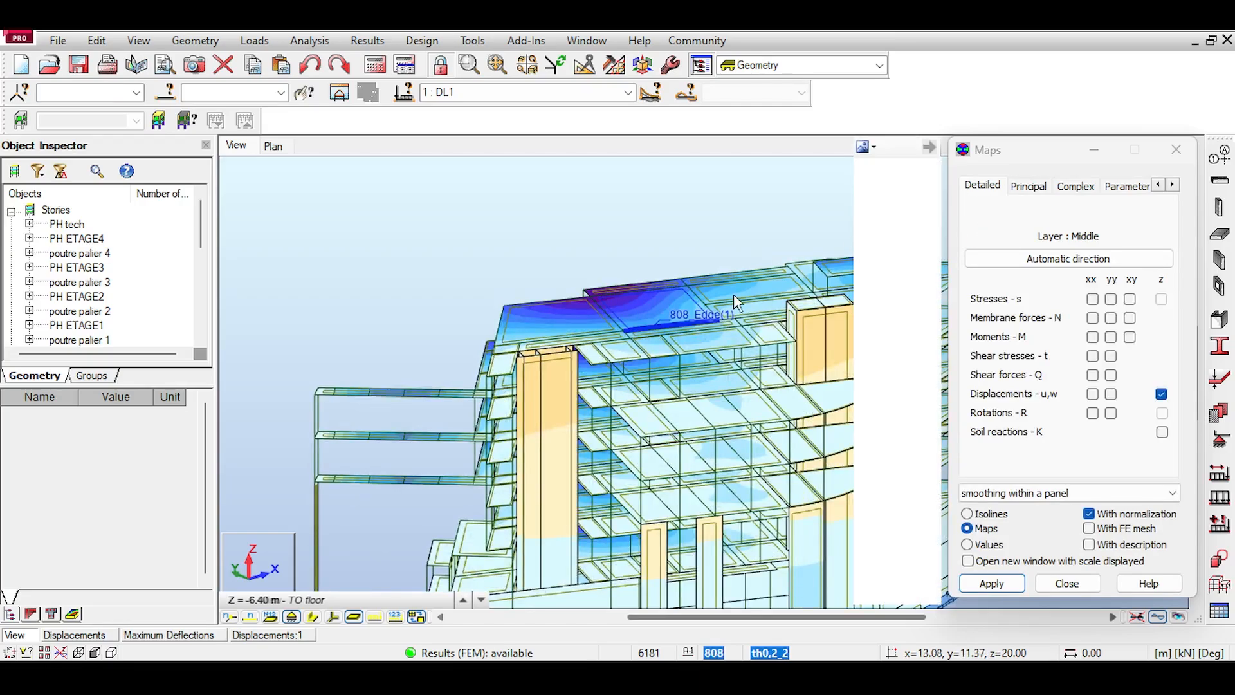
left_click_drag(1008, 154, 1093, 267)
Step: Inspect the z displacement map on the building's left side and on the slabs at its back
left_click_drag(1140, 199, 1206, 222)
middle_click_drag(697, 387, 679, 274)
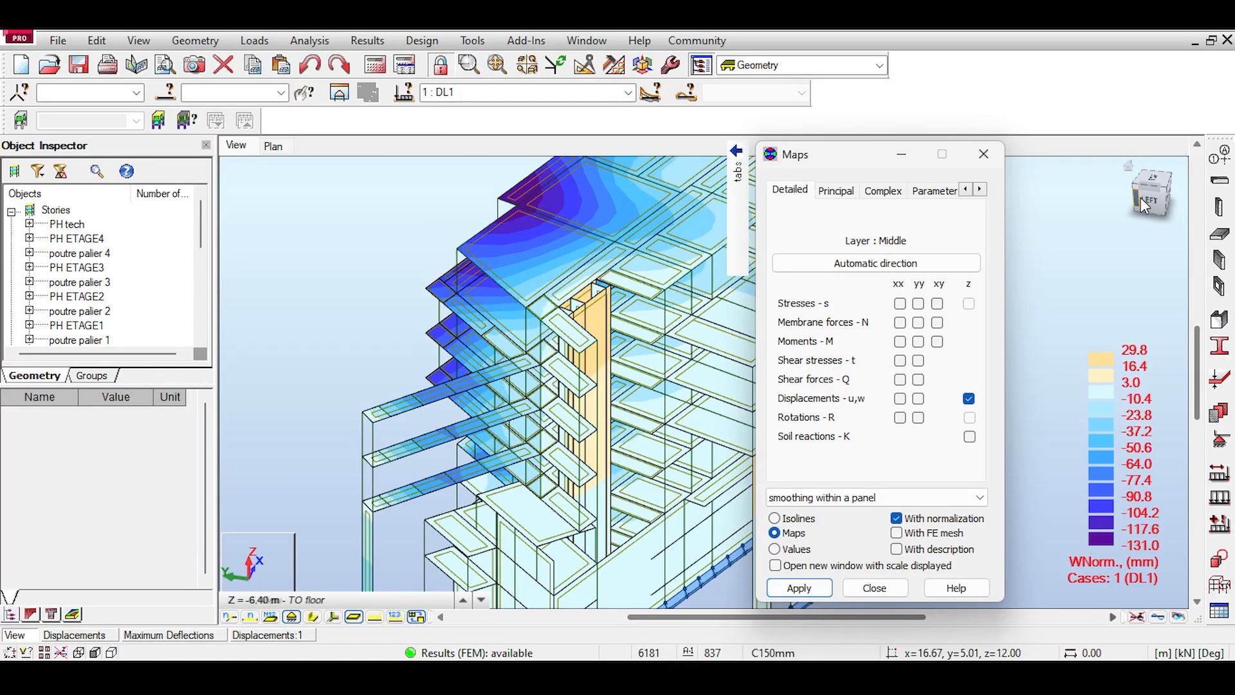
left_click_drag(1151, 202, 1111, 198)
middle_click_drag(386, 354, 431, 341)
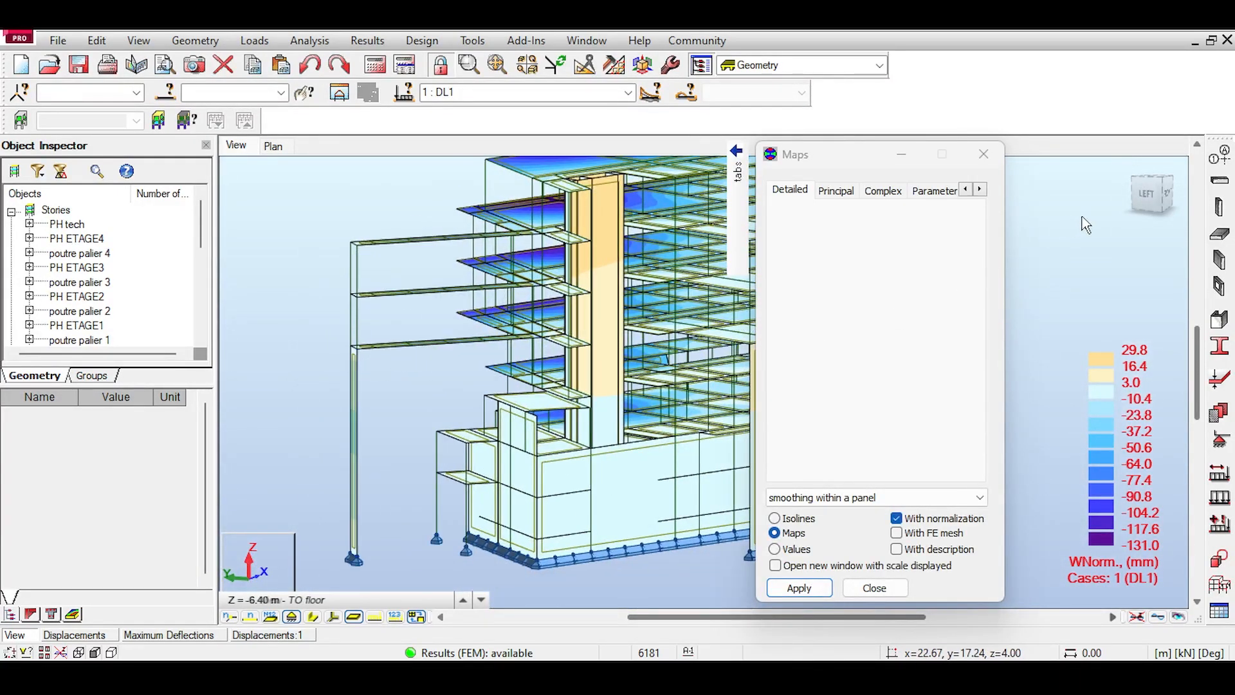
left_click_drag(1135, 197, 1191, 200)
middle_click_drag(682, 290, 551, 402)
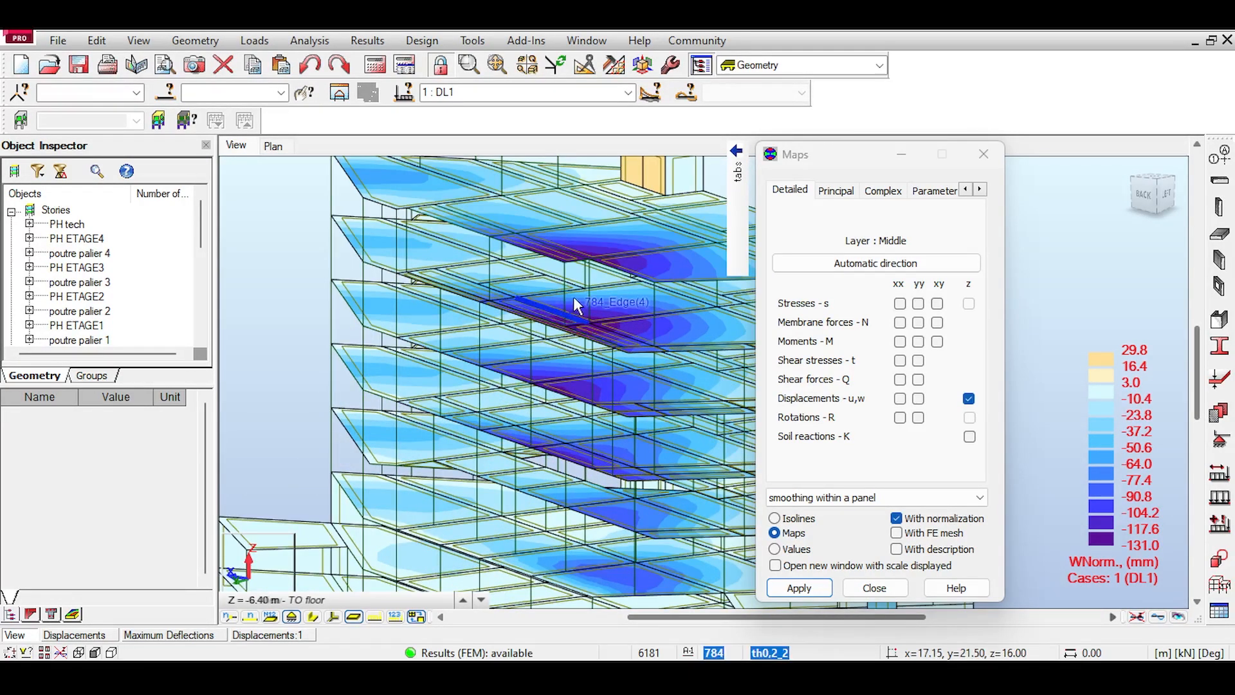
Step: Examine from close up the most displaced slab areas on successive floors at the back and the columns between them
scroll(582, 293, "up", 5)
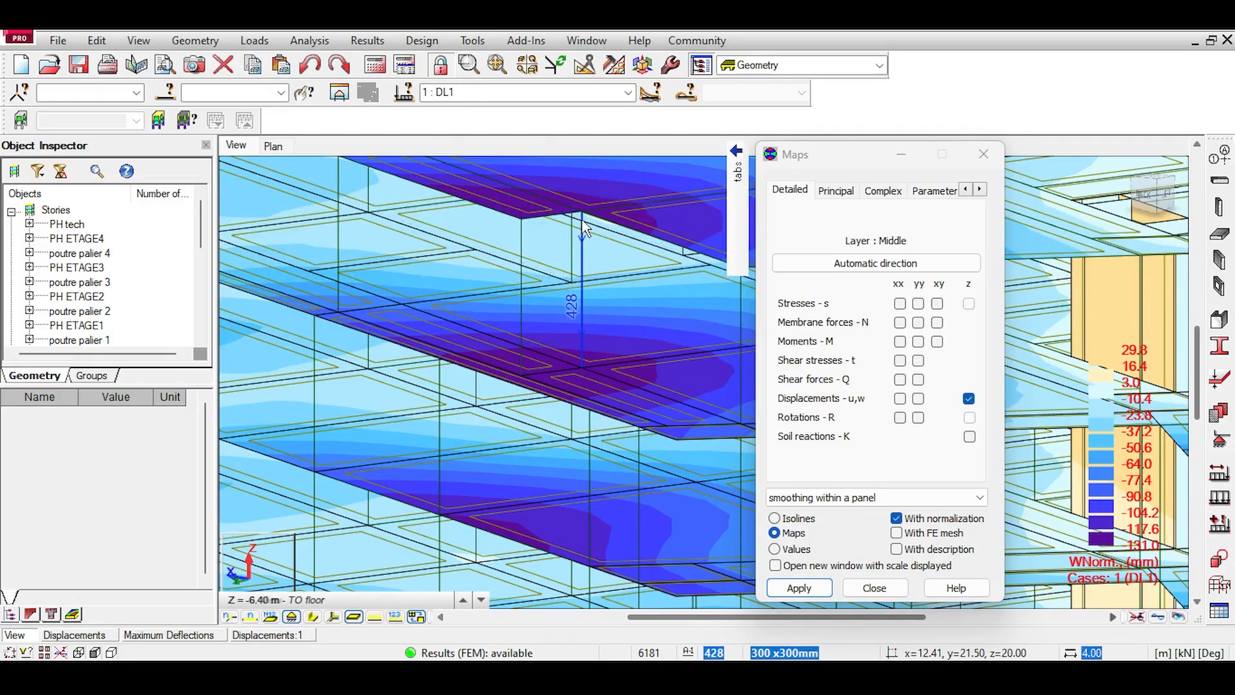
scroll(618, 227, "up", 2)
middle_click_drag(619, 220, 581, 289)
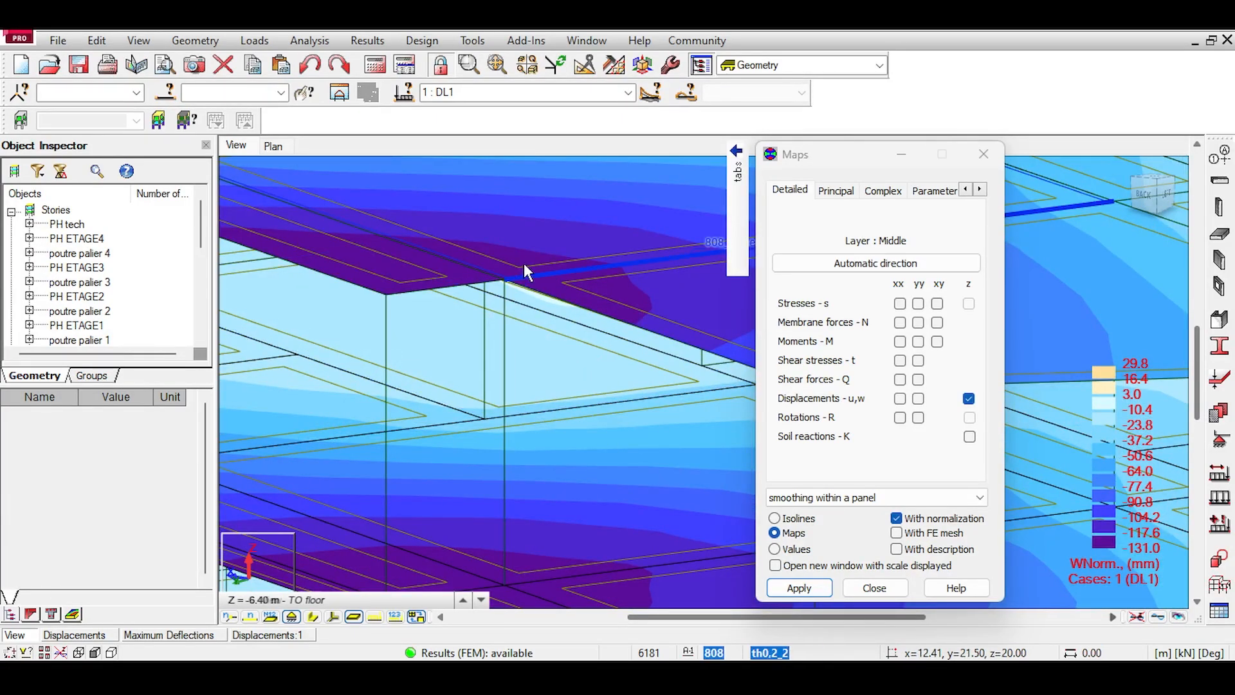
scroll(520, 264, "down", 5)
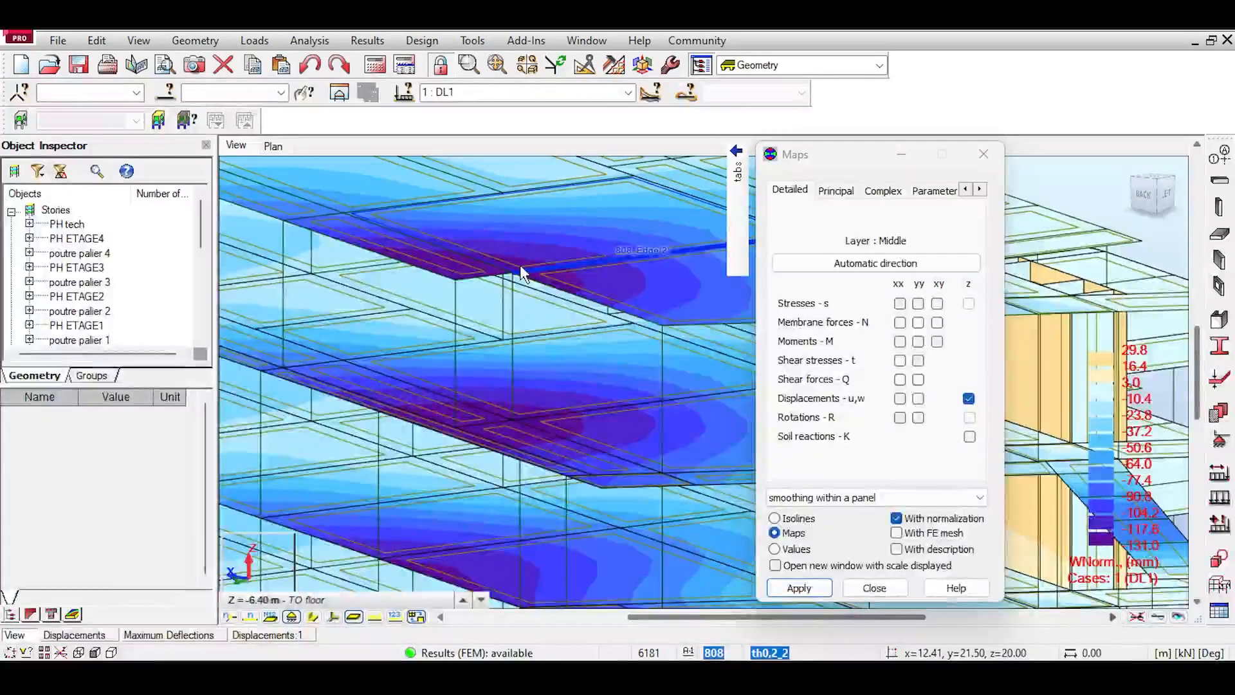
scroll(523, 256, "up", 3)
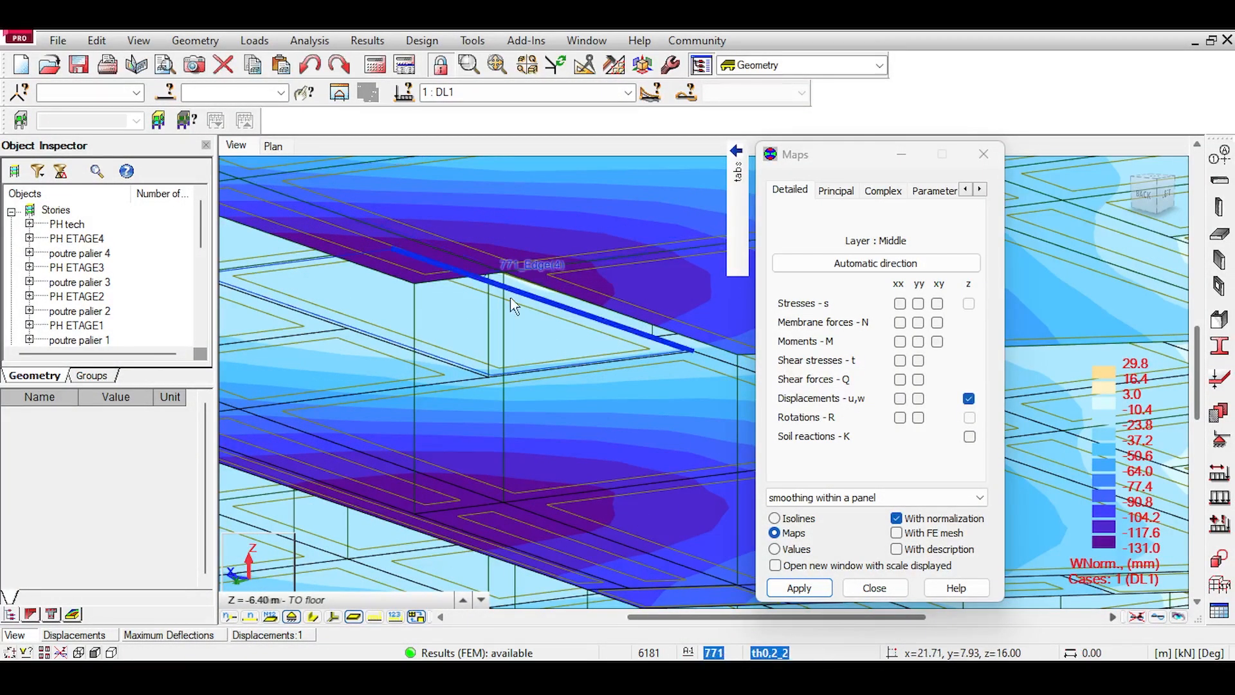
scroll(499, 217, "up", 1)
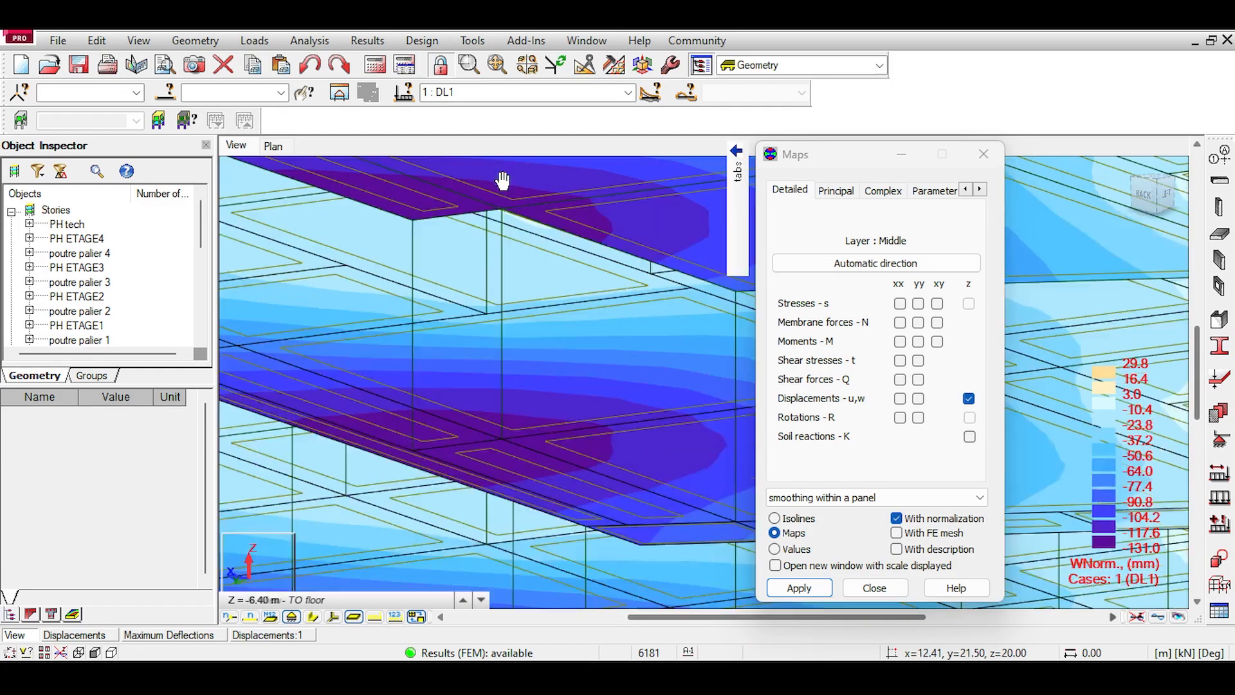
middle_click_drag(502, 370, 504, 226)
middle_click_drag(472, 513, 507, 373)
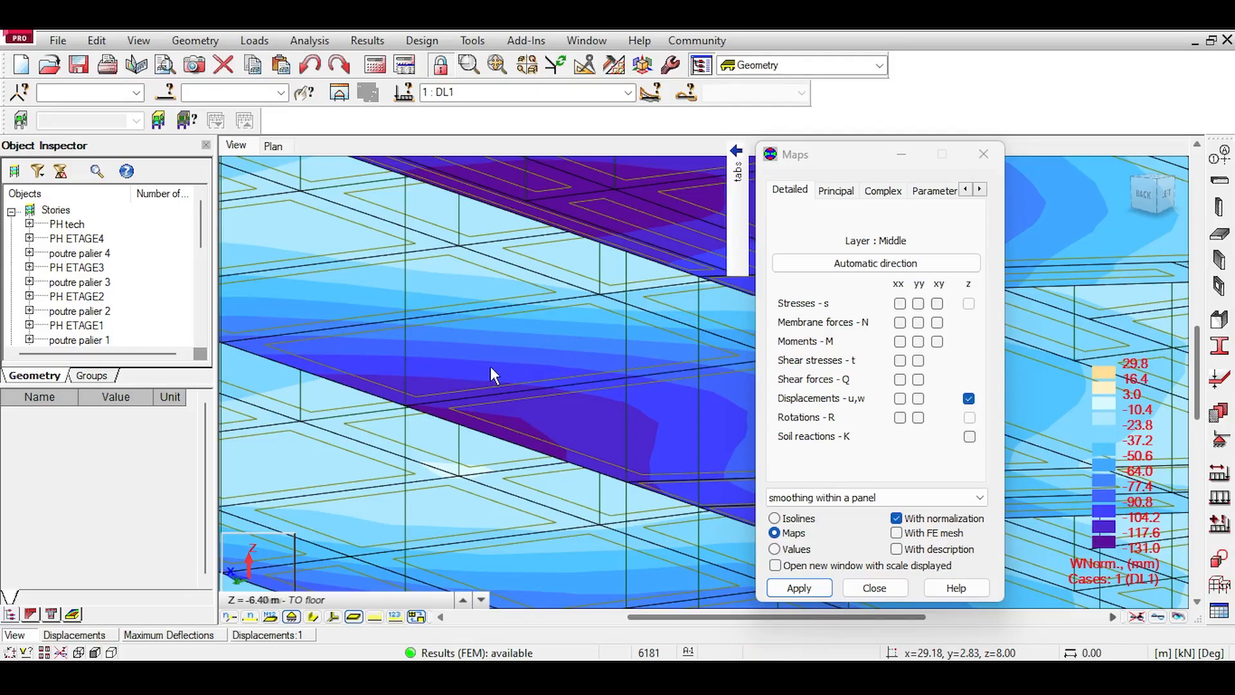
middle_click_drag(592, 295, 532, 373)
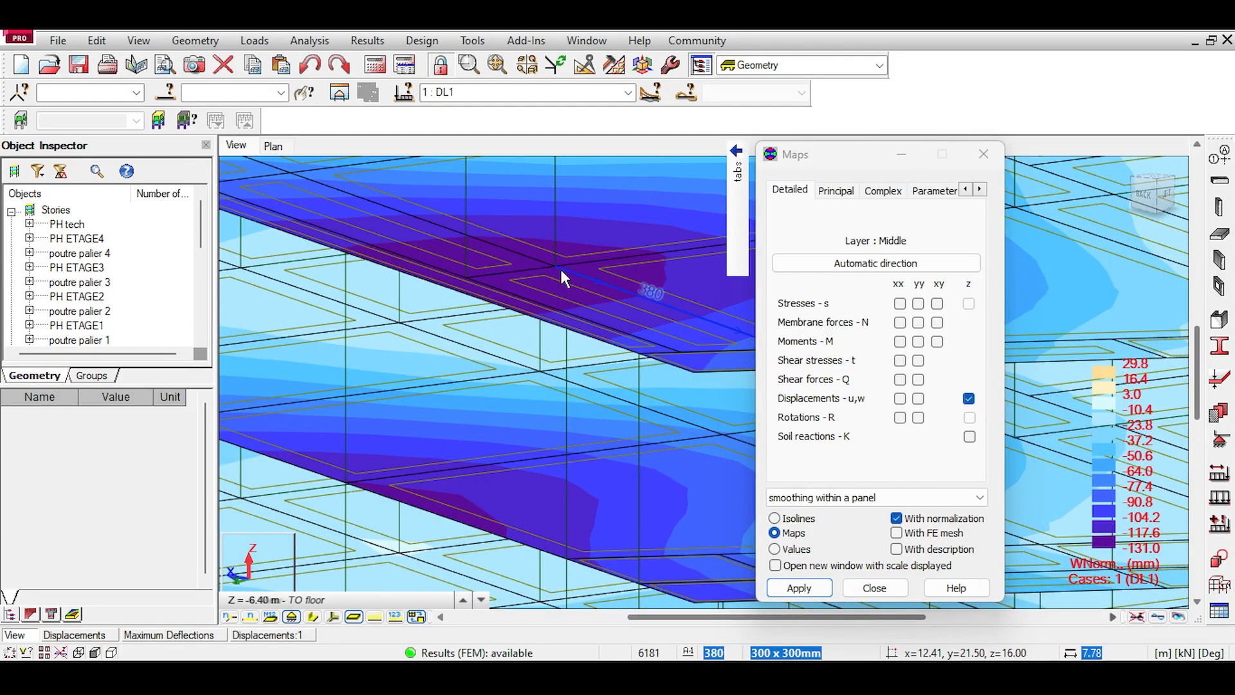
middle_click_drag(597, 198, 585, 265)
Step: Show the deformed shape together with the displacement map and examine the sagging slab edges at the back of the building
left_click(1158, 616)
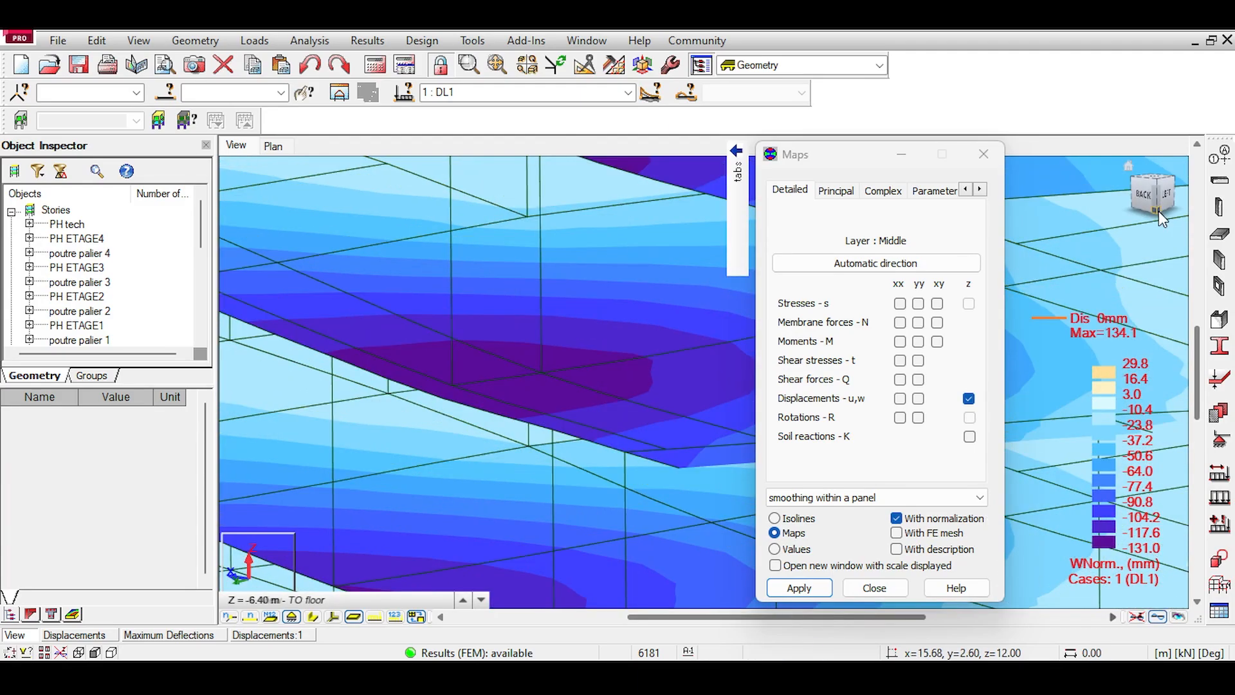
left_click(1157, 211)
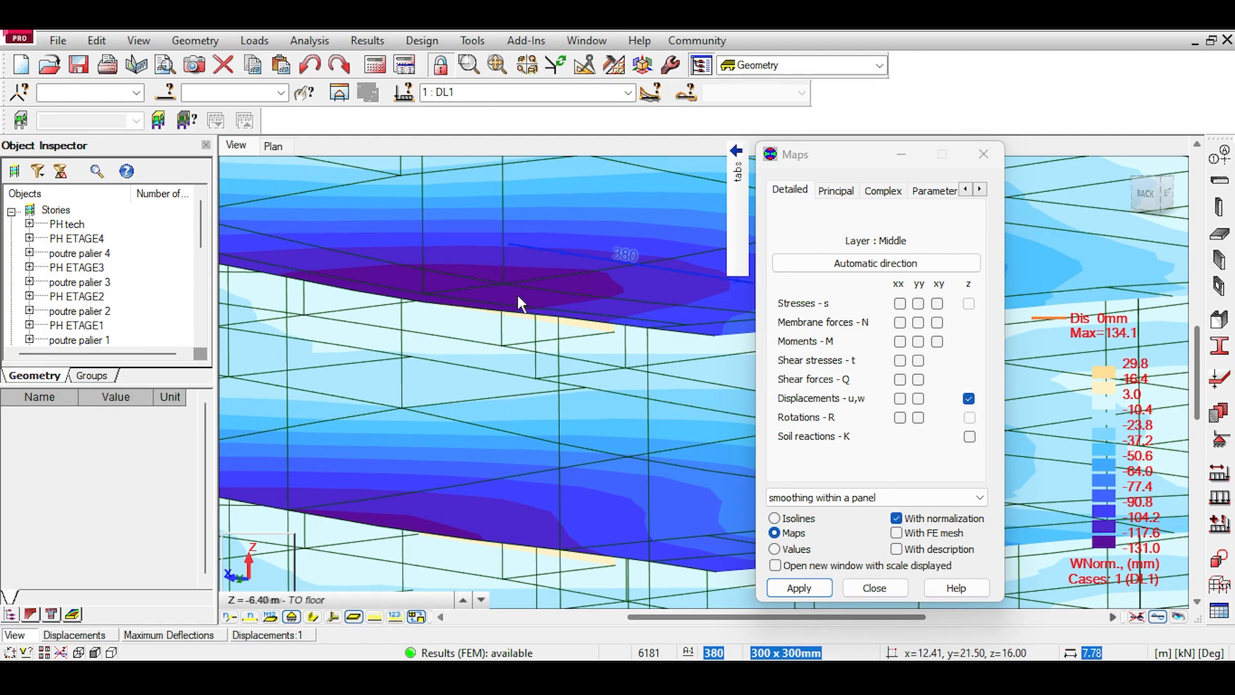
scroll(517, 295, "down", 3)
scroll(519, 299, "up", 2)
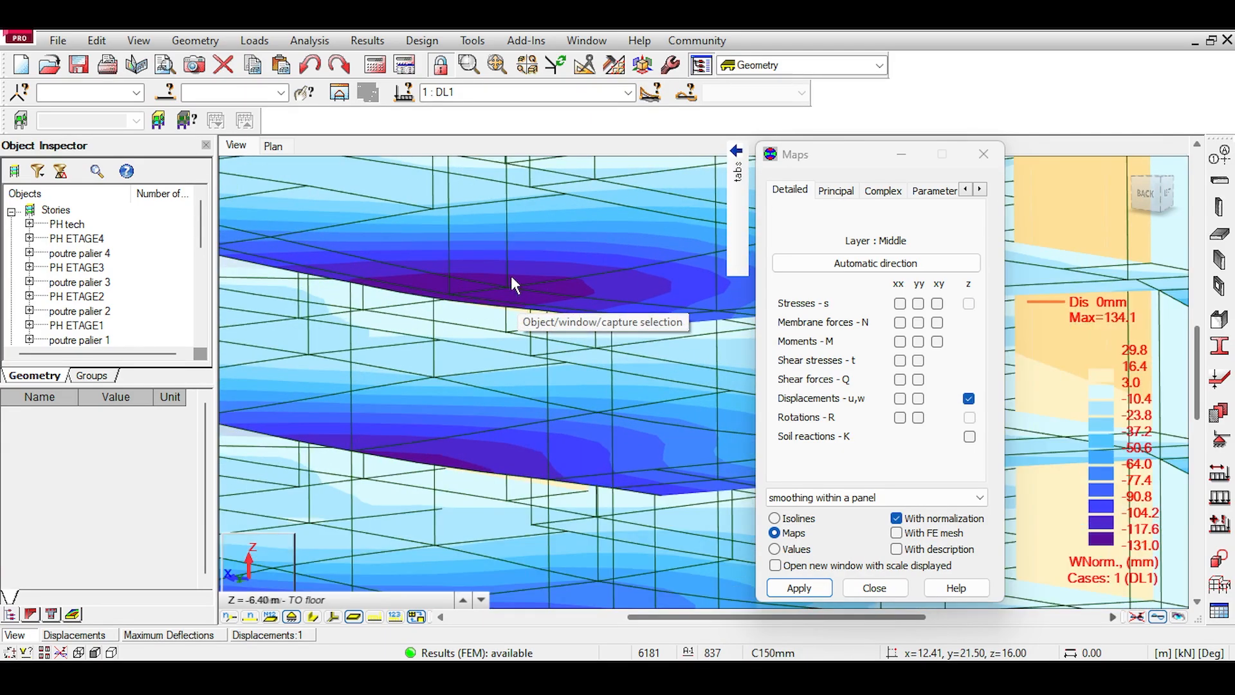
scroll(500, 261, "up", 2)
scroll(500, 261, "down", 2)
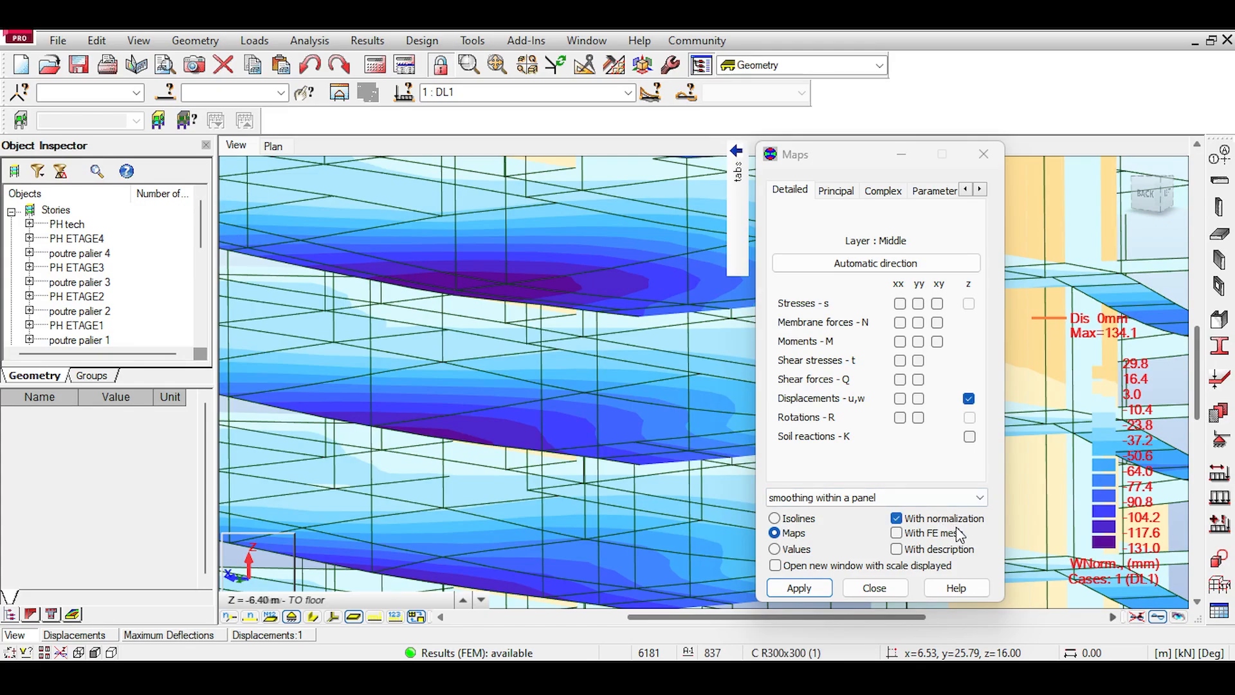
scroll(515, 302, "up", 1)
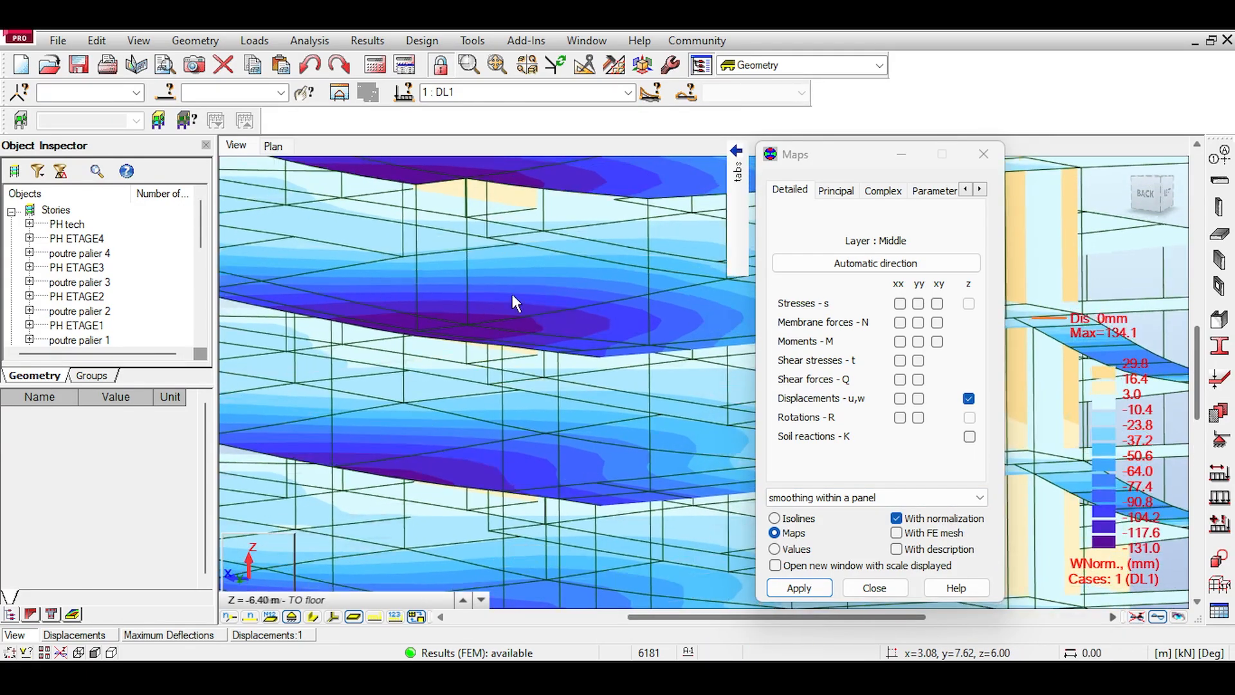
middle_click_drag(513, 296, 525, 302)
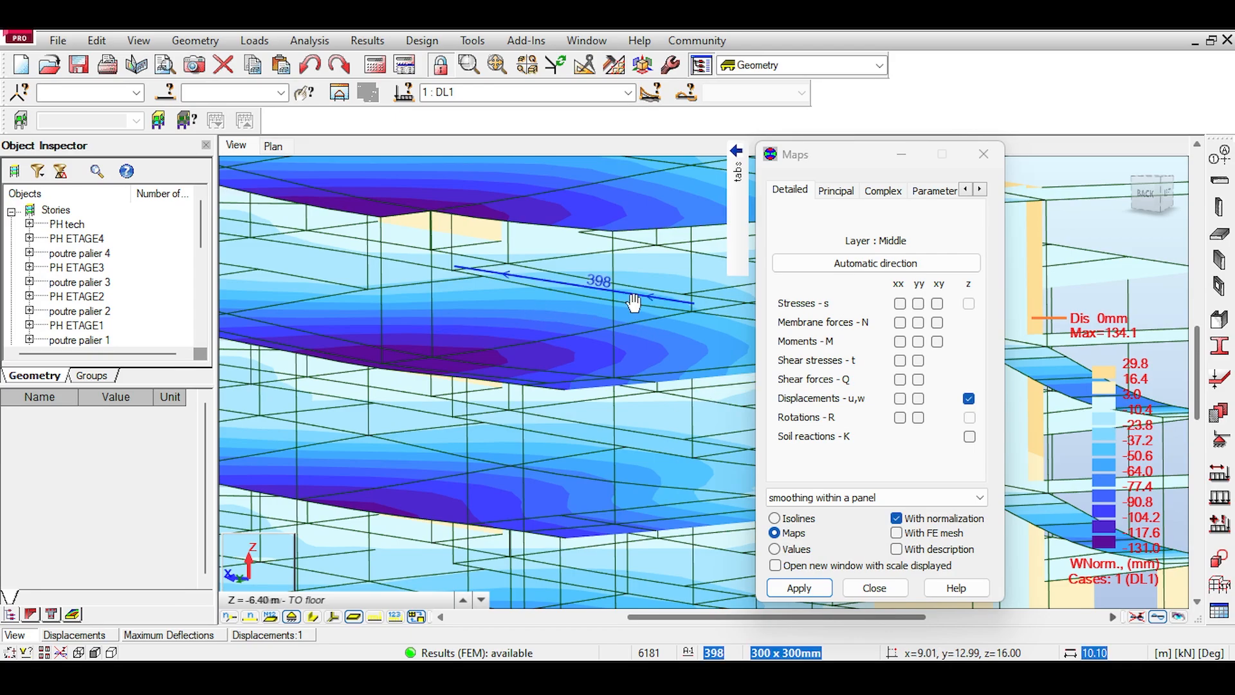
middle_click_drag(634, 304, 636, 343)
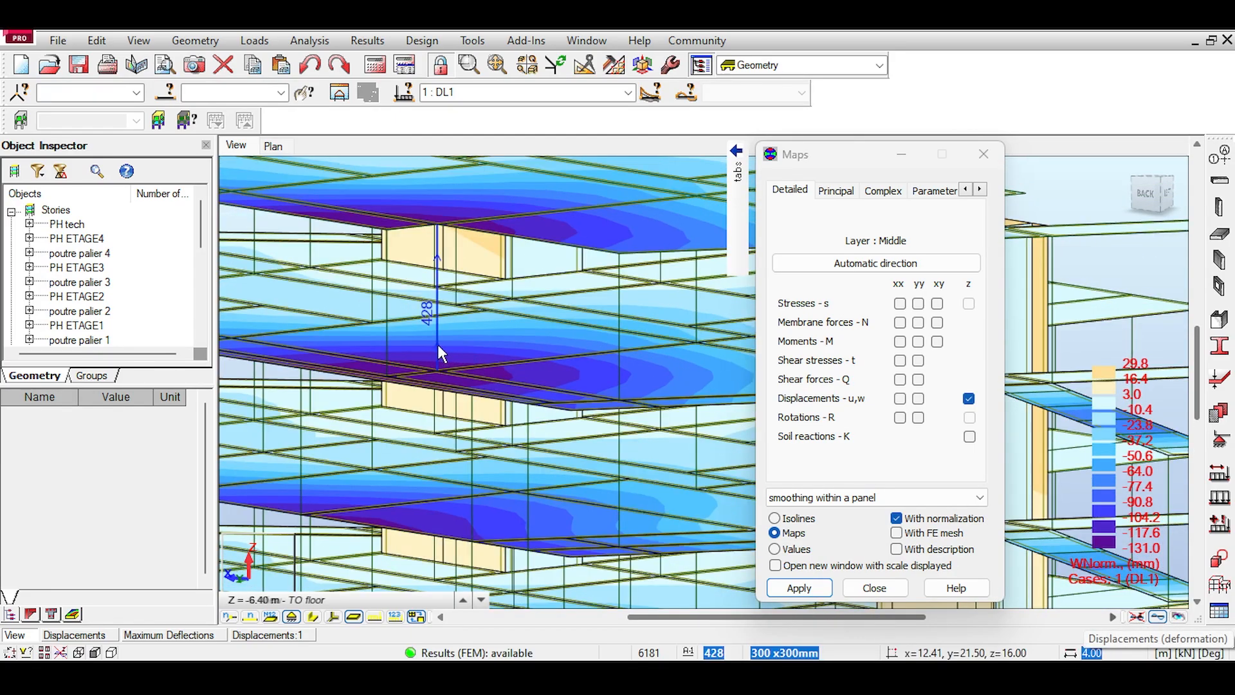
Step: Select the upper-floor column at the most displaced slab area and trace the columns below it down the back of the building
left_click(438, 344)
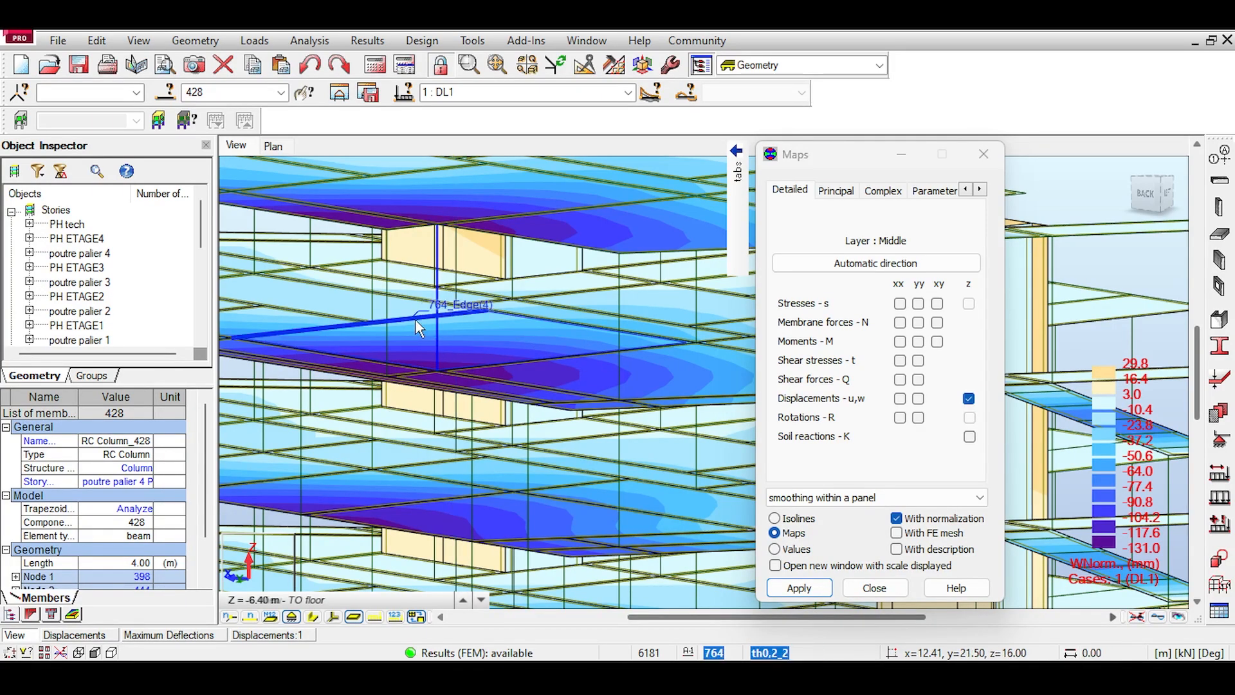
middle_click_drag(461, 433, 474, 350)
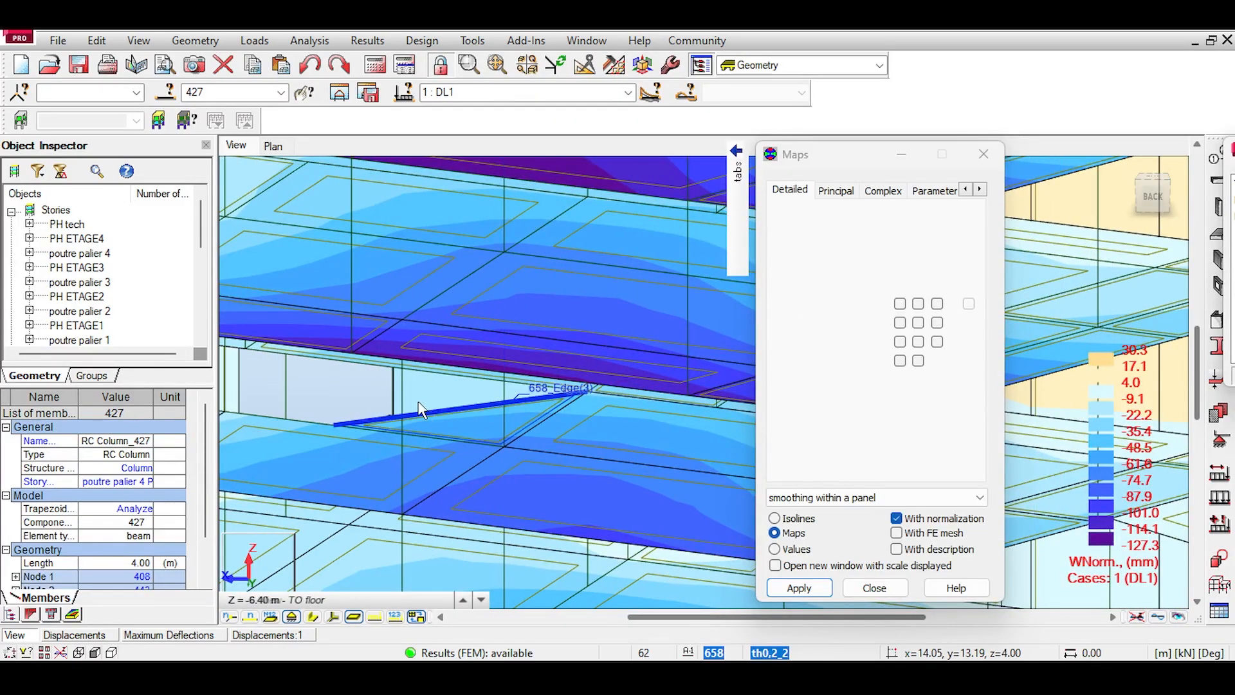
middle_click_drag(411, 404, 462, 403)
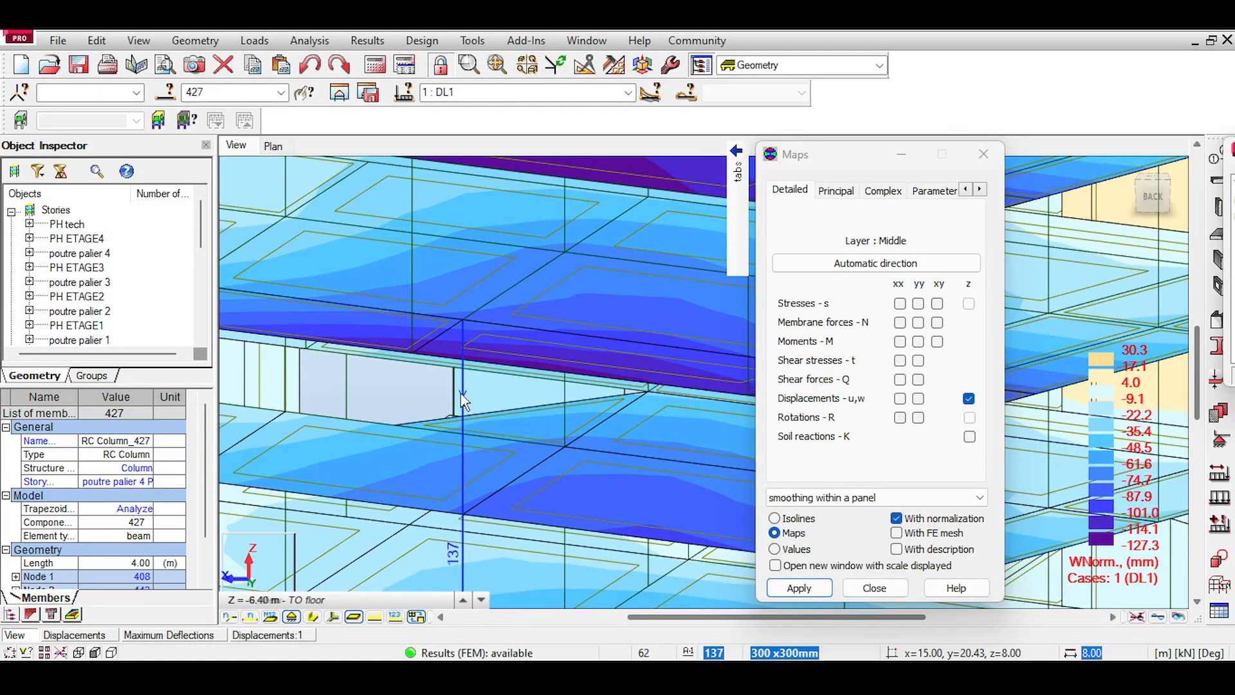
scroll(462, 400, "down", 3)
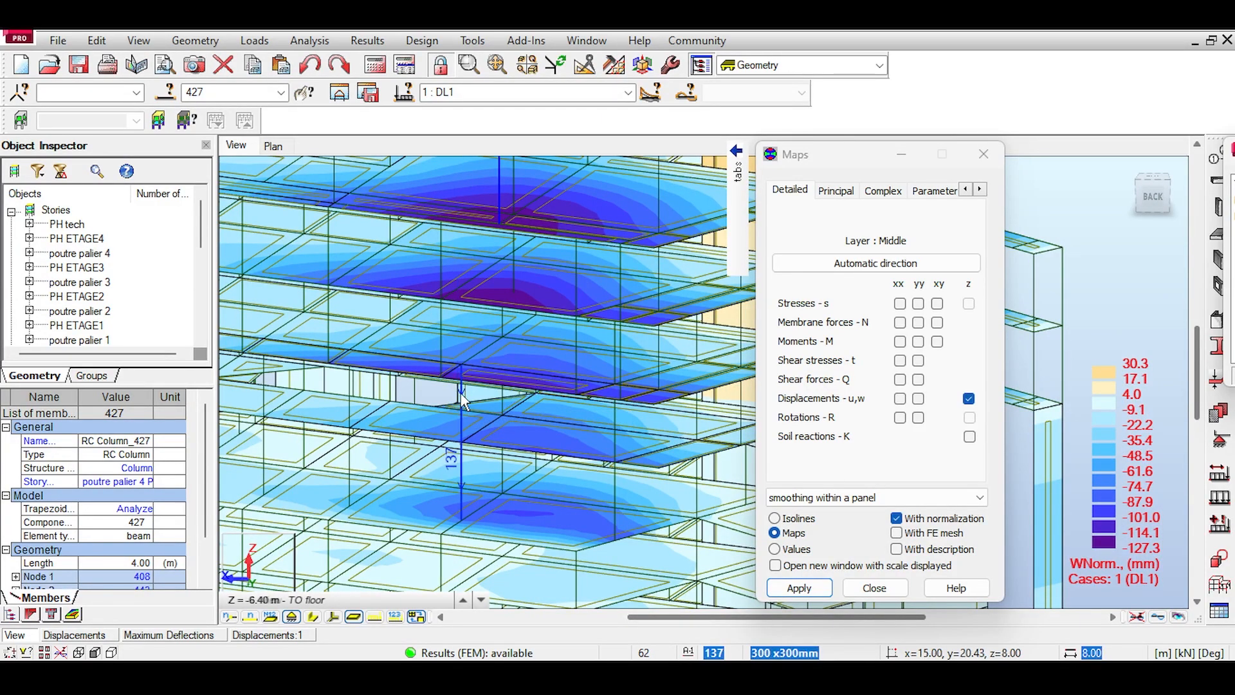
scroll(462, 400, "down", 2)
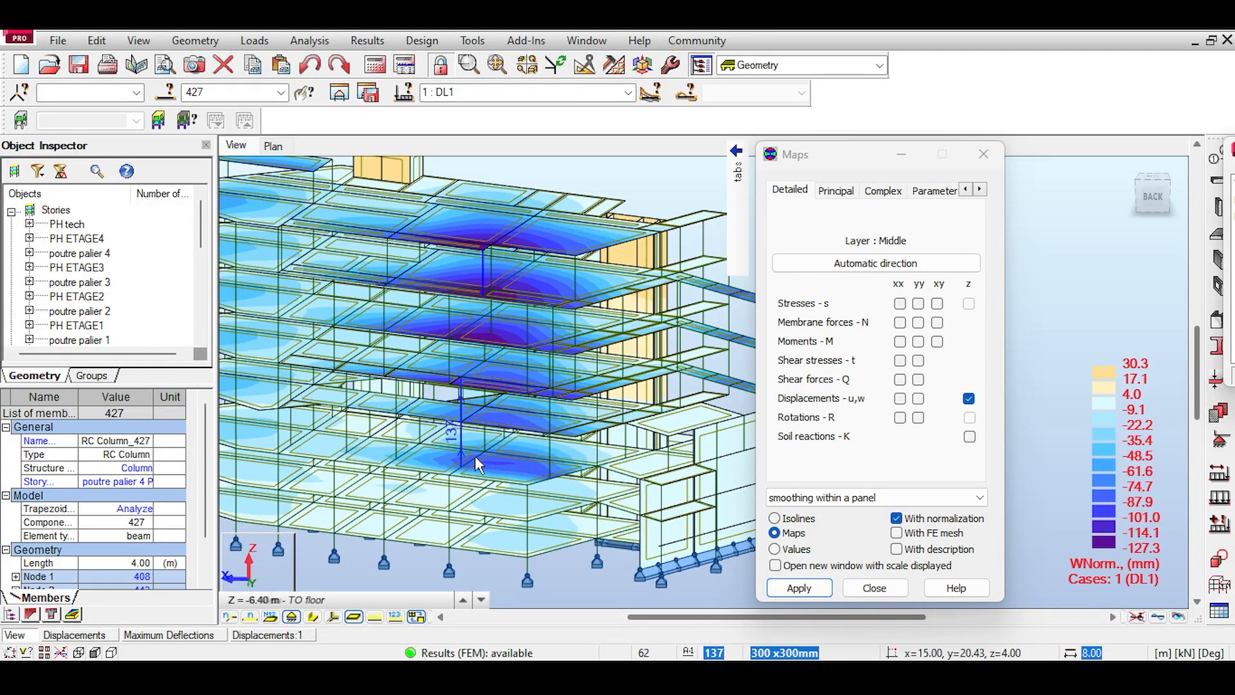
Step: Examine with section shapes displayed how the selected column lines up with the beams and columns beneath it
scroll(461, 404, "up", 2)
mouse_move(1152, 196)
left_mouse_down()
mouse_move(1152, 210)
mouse_move(1154, 198)
left_mouse_up()
scroll(515, 489, "up", 5)
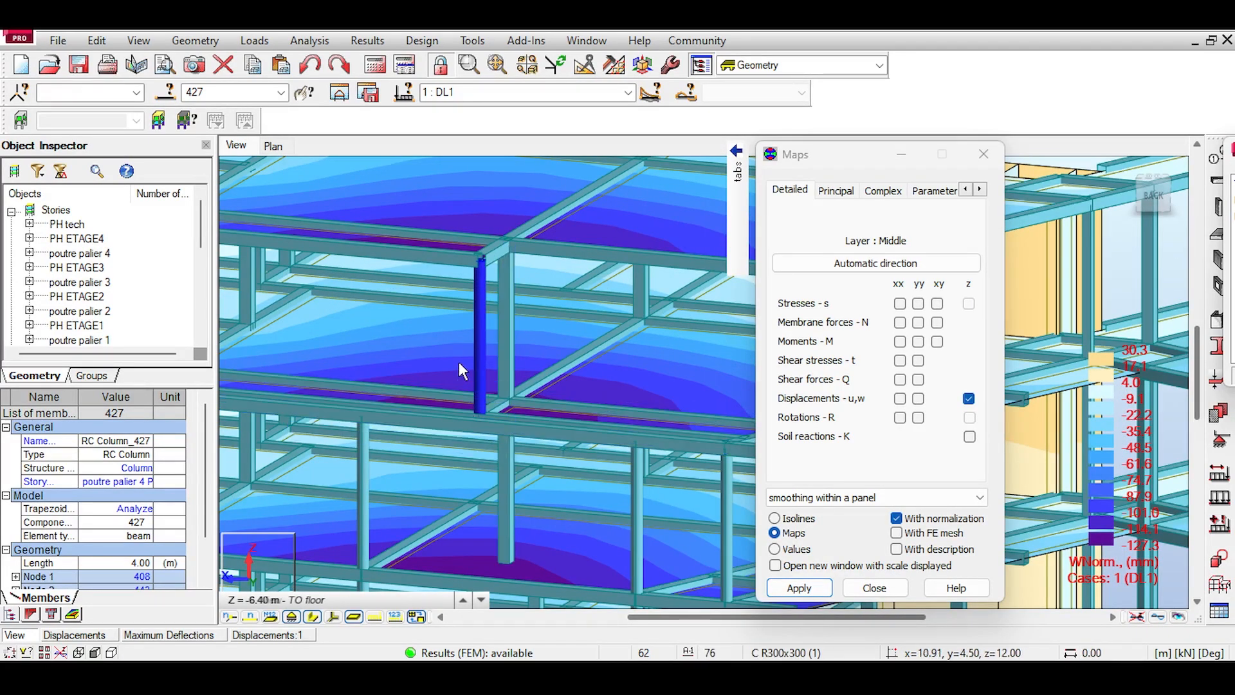
middle_click_drag(506, 399, 549, 263)
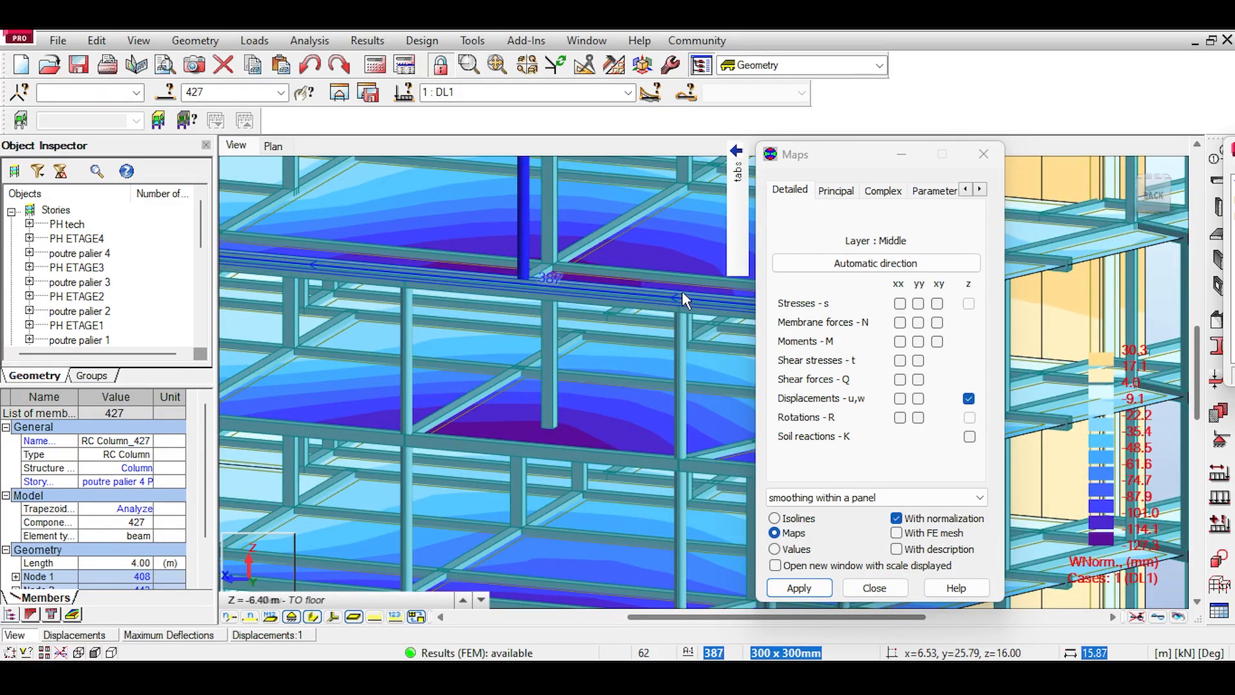
Step: View the mapped floors and their framing from above at the back corner, and close the Maps settings
mouse_move(1144, 200)
left_mouse_down()
mouse_move(1116, 222)
mouse_move(1139, 204)
left_mouse_up()
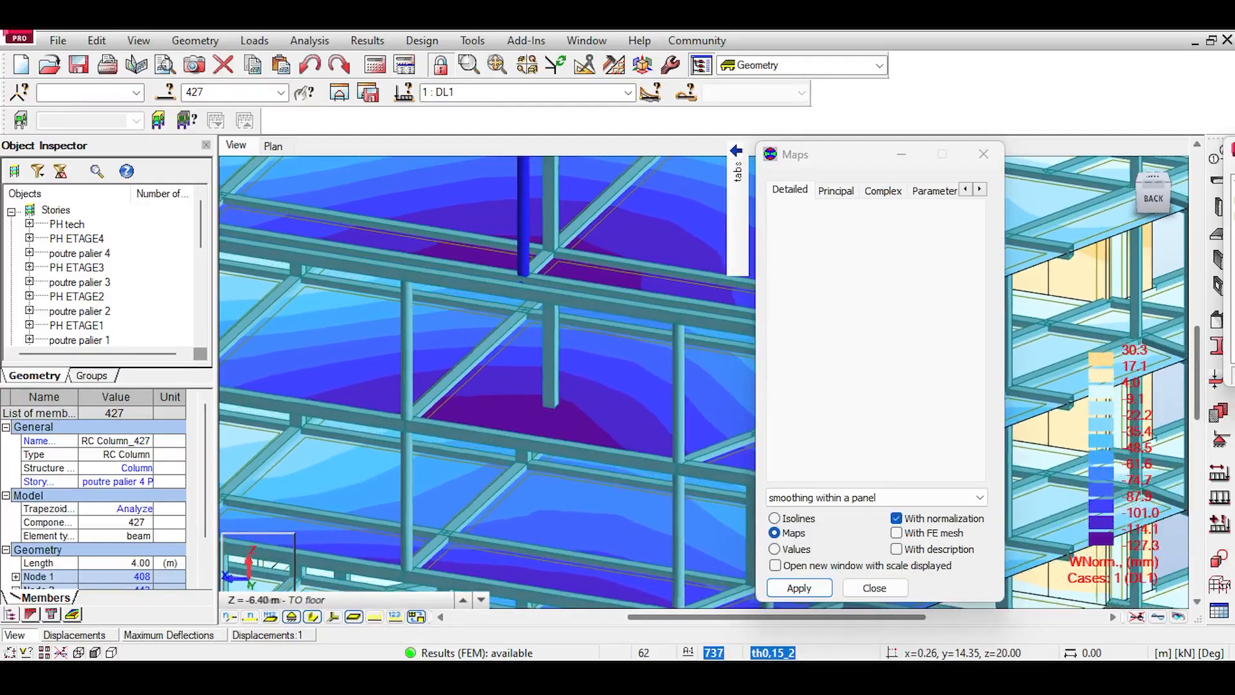
scroll(612, 501, "down", 3)
scroll(612, 500, "down", 2)
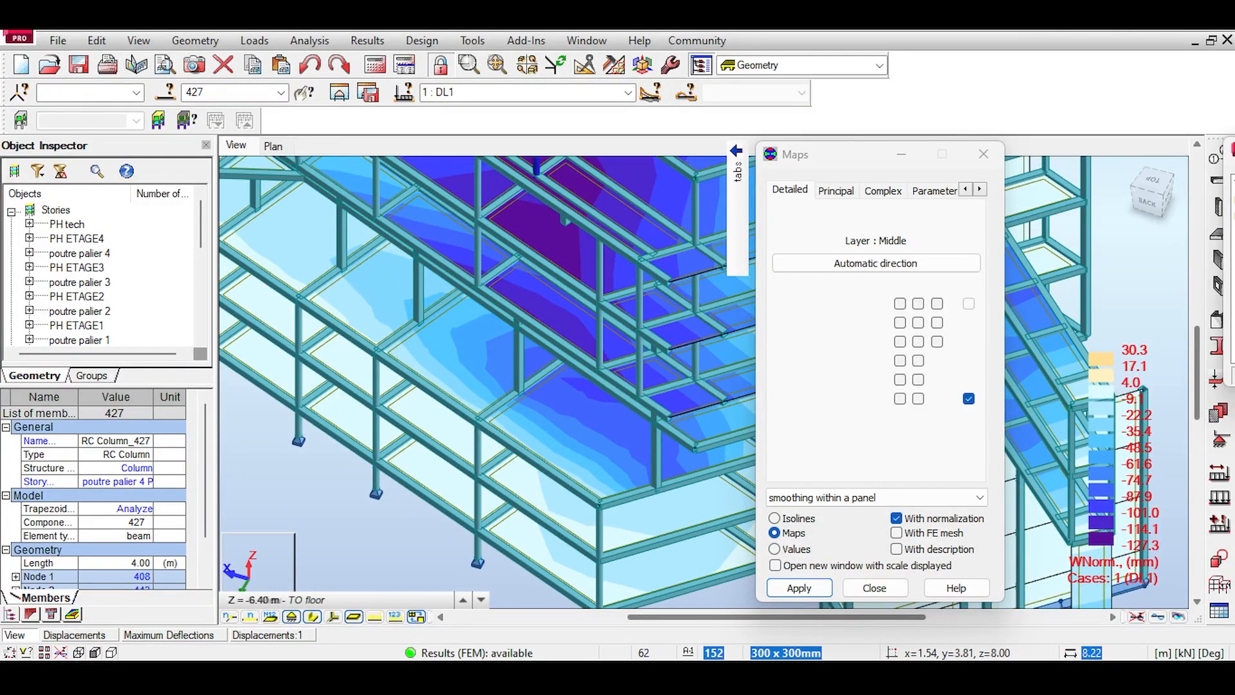
left_click(984, 154)
scroll(570, 452, "up", 2)
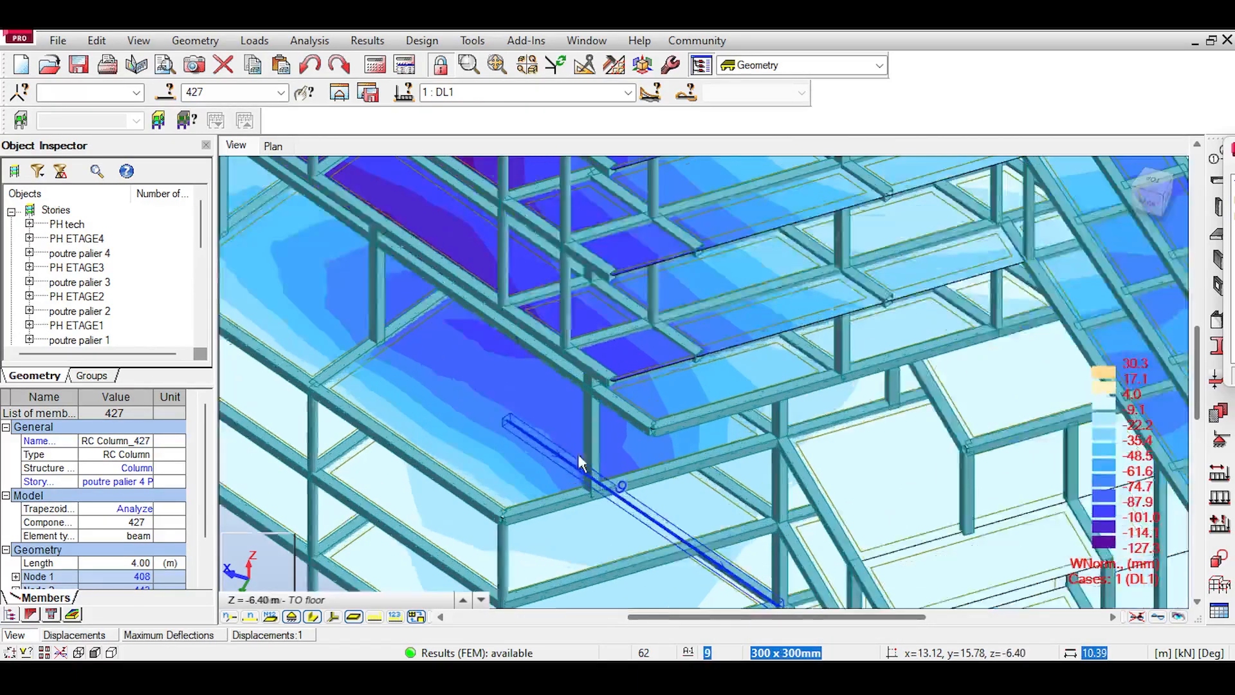
Step: Examine the displaced floors and the columns beneath them from the back of the building
middle_click_drag(596, 457, 683, 329)
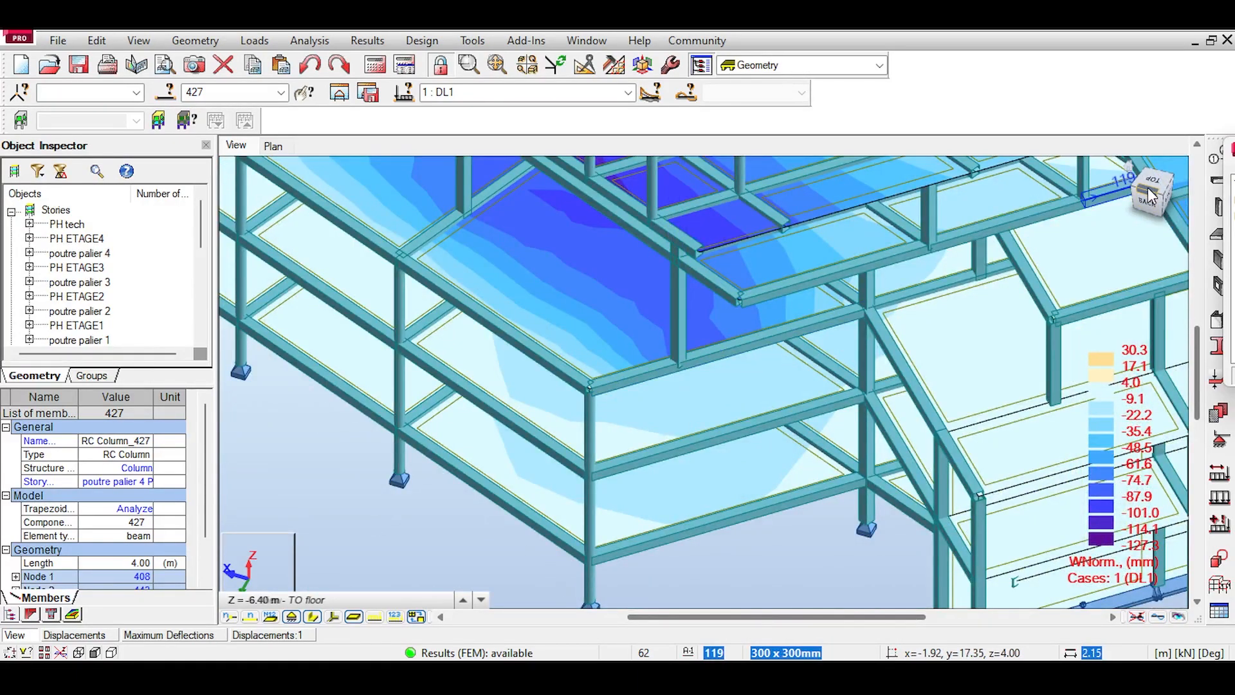
left_click(1150, 196)
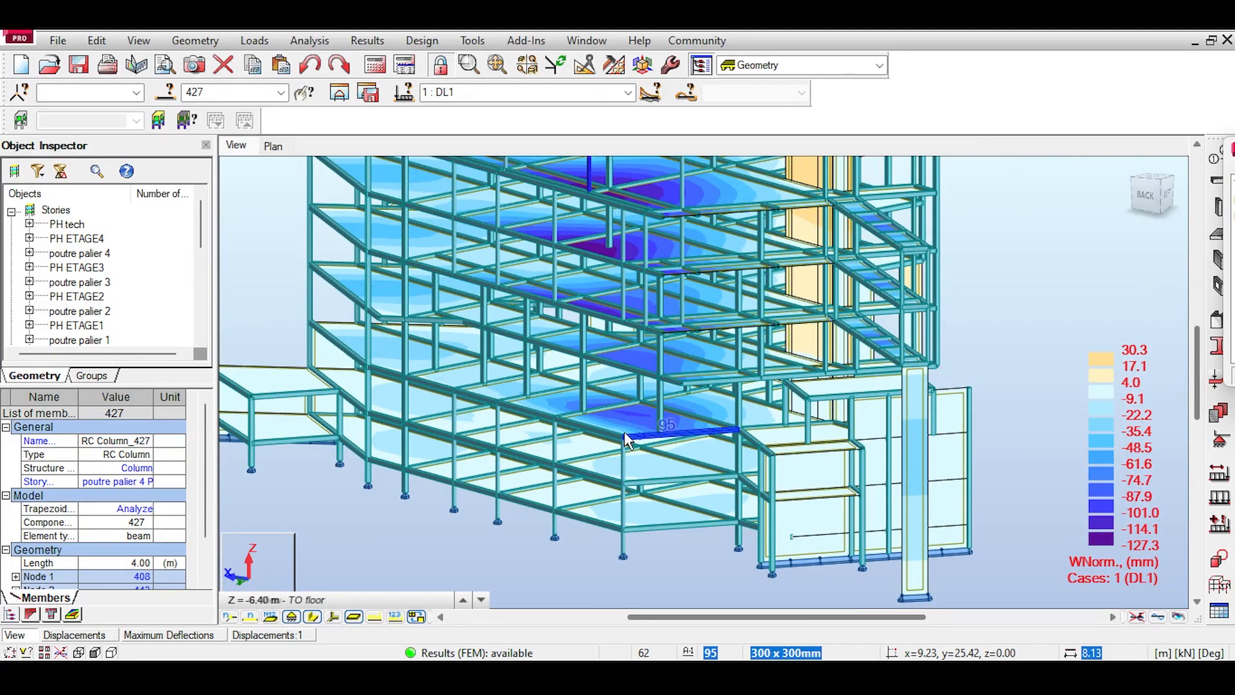
left_click(1166, 196)
middle_click_drag(669, 373, 566, 322, "shift")
middle_click_drag(692, 209, 772, 306)
scroll(737, 517, "up", 2)
Step: Check the member section list and examine closely how the back columns bear on the beams below them
left_click(1233, 152)
left_click(1117, 282)
left_click(1219, 346)
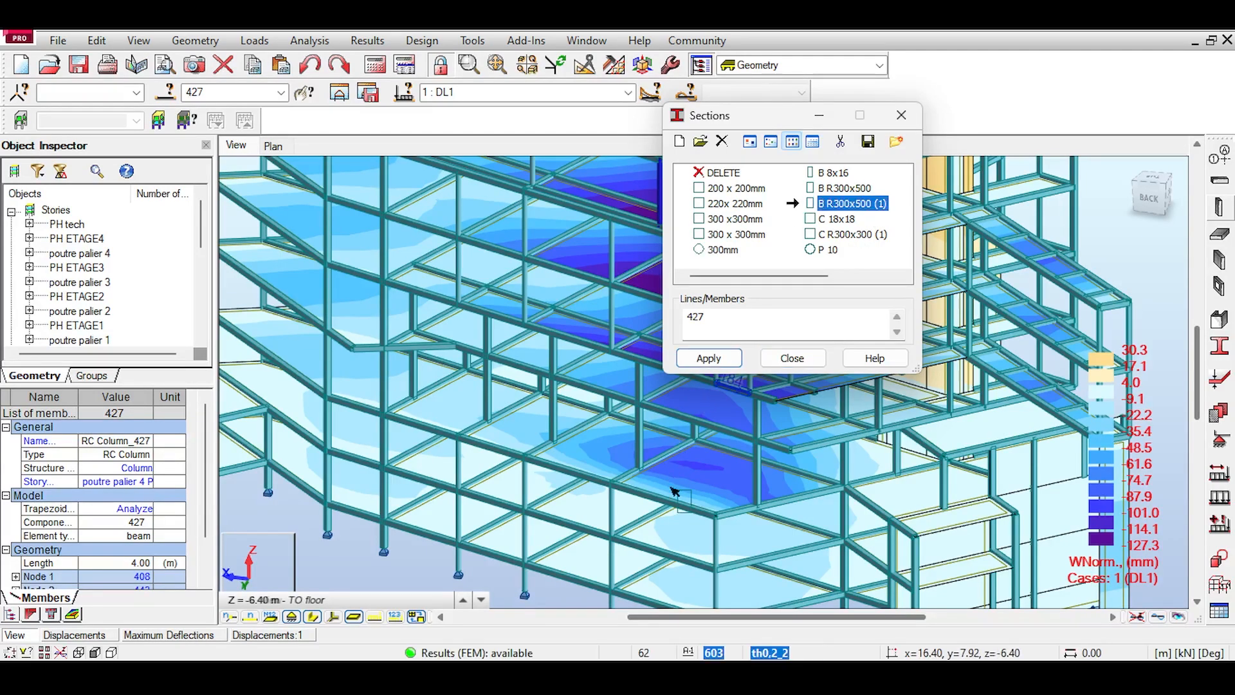
left_click(1152, 196)
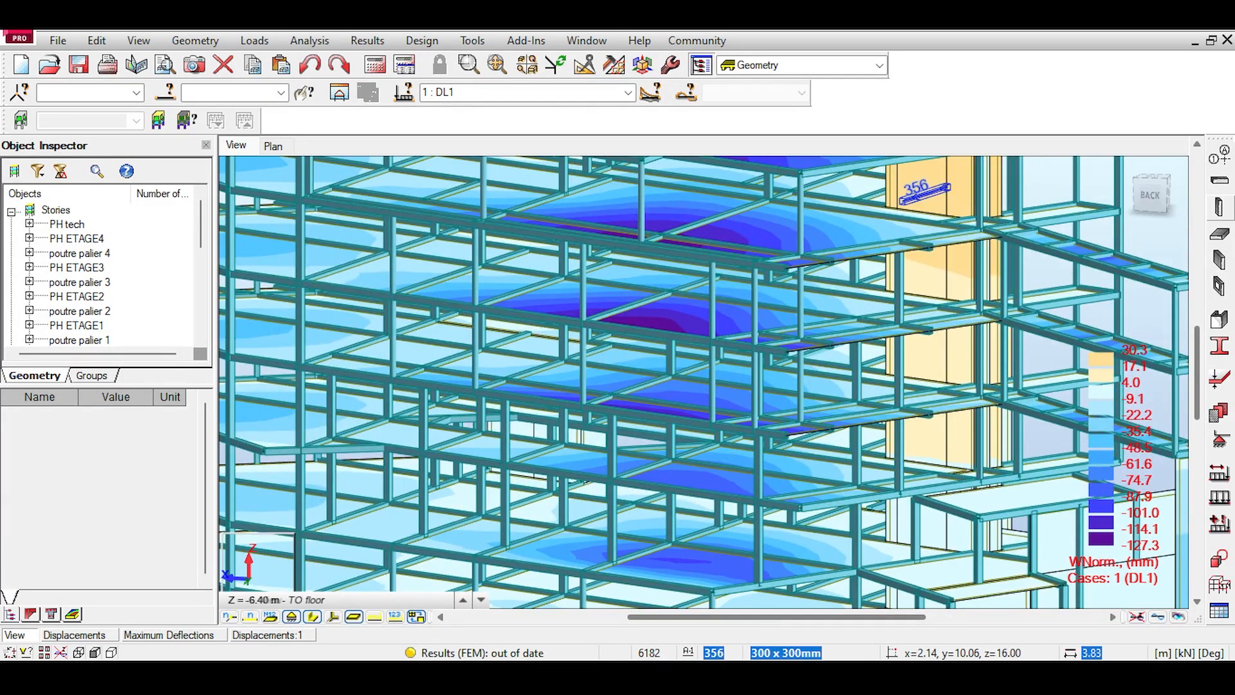
scroll(708, 193, "up", 2)
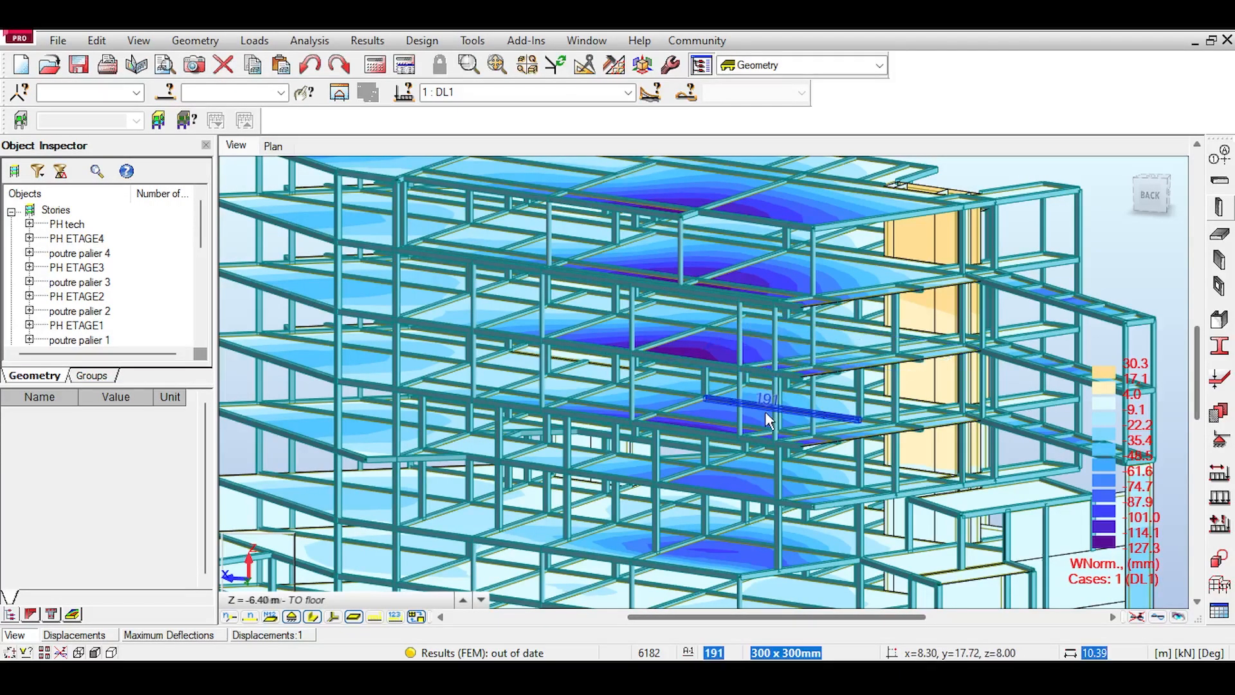
scroll(778, 438, "up", 3)
scroll(773, 404, "up", 5)
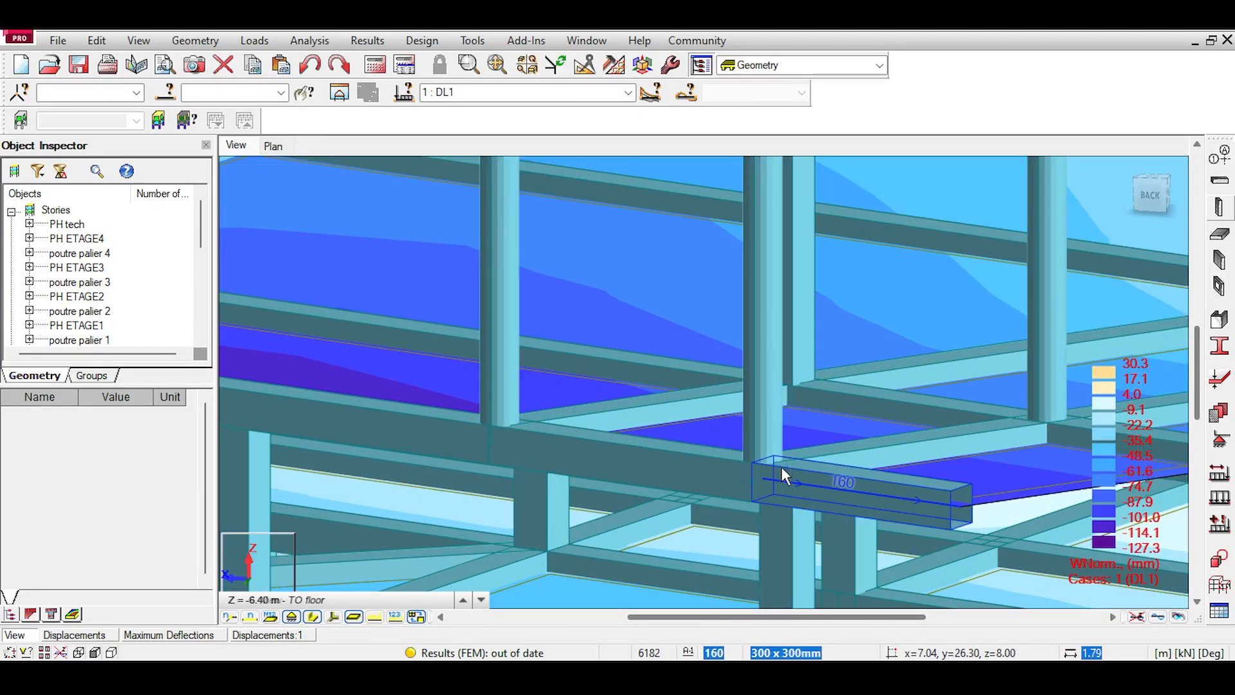
scroll(781, 466, "down", 3)
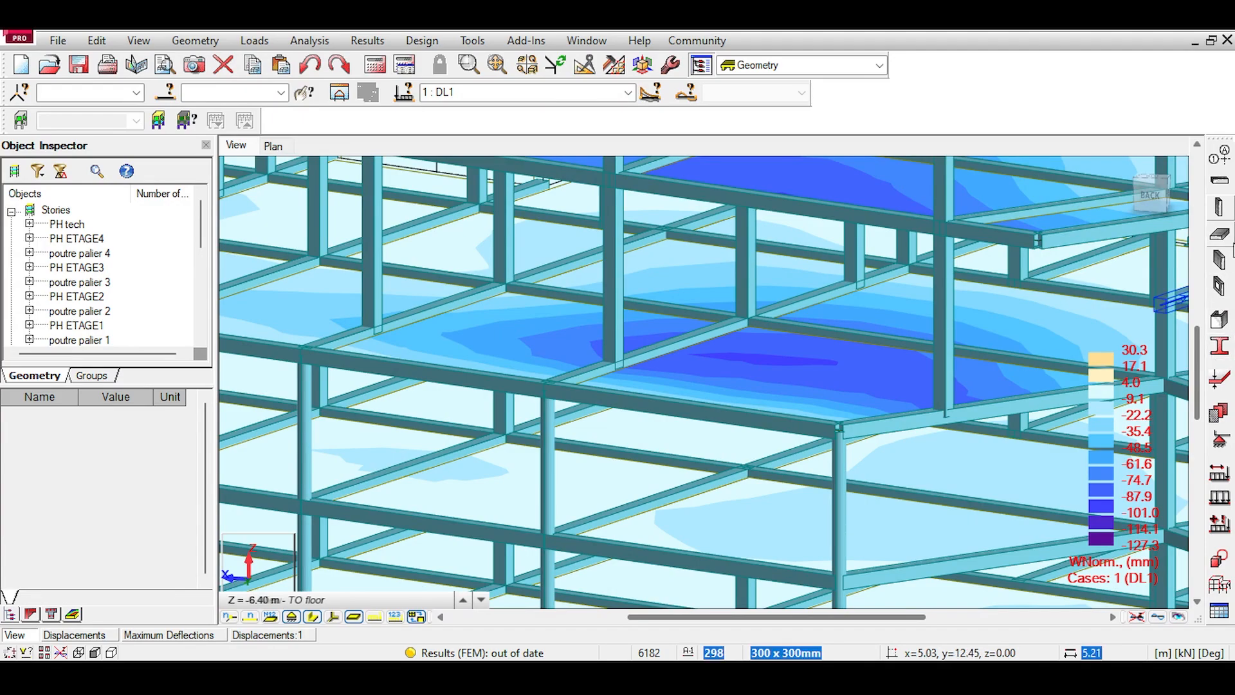
Step: Open the member sections and check the definition of the B R300x500 (1) beam section
left_click(1220, 345)
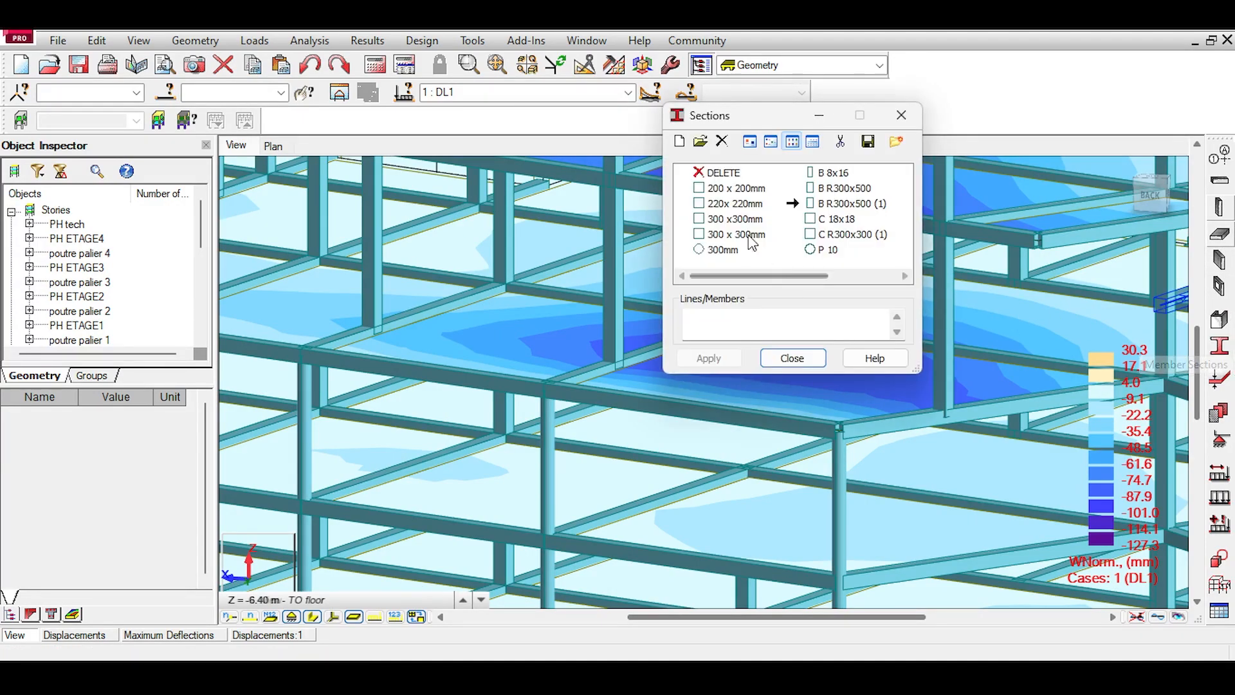
double_click(845, 205)
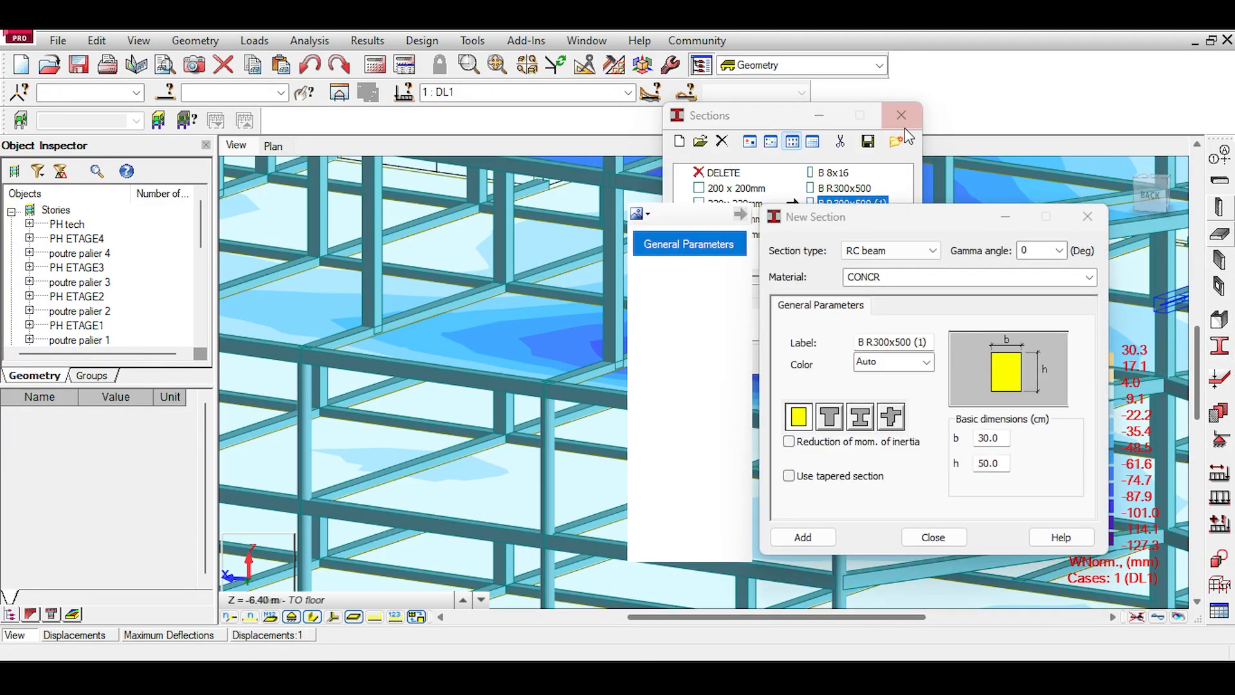
left_click(1081, 217)
Step: Create an RC beam section labelled Big bad beam in C25/30, with b 30 cm and h 1000 cm
left_click(679, 141)
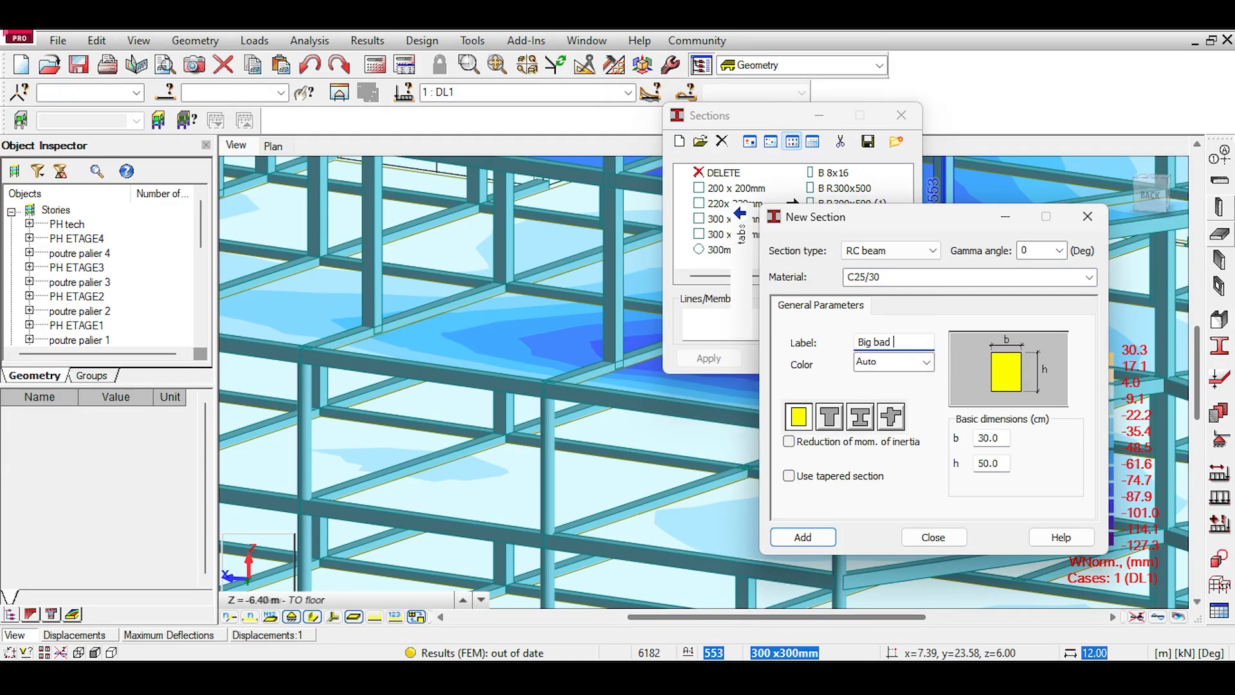
key("Tab")
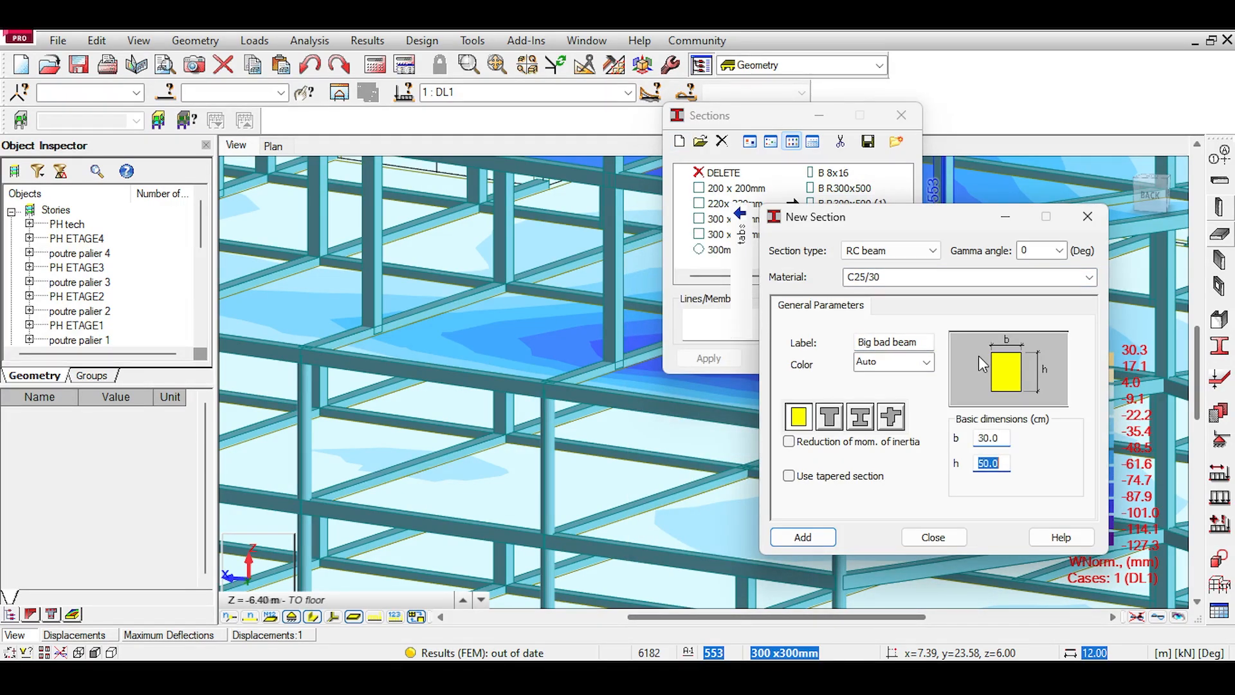
type("1000")
left_click(822, 538)
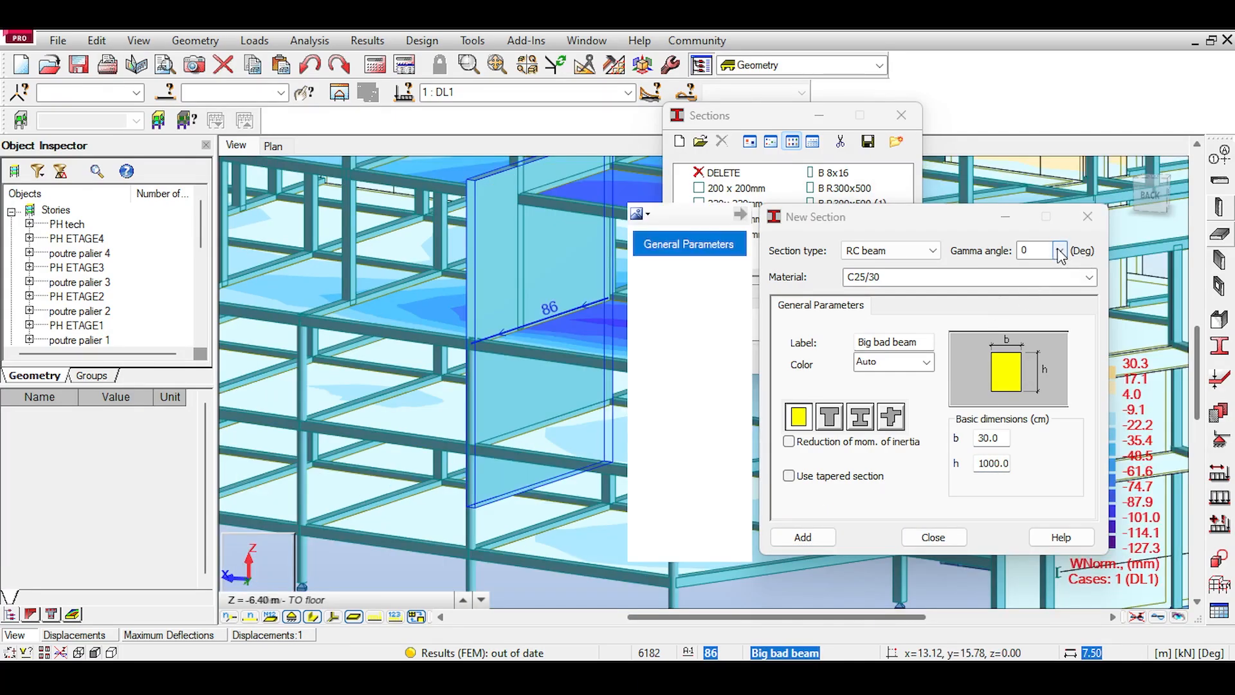
Step: Reopen the Big bad beam section definition and reduce its depth considerably
double_click(1003, 435)
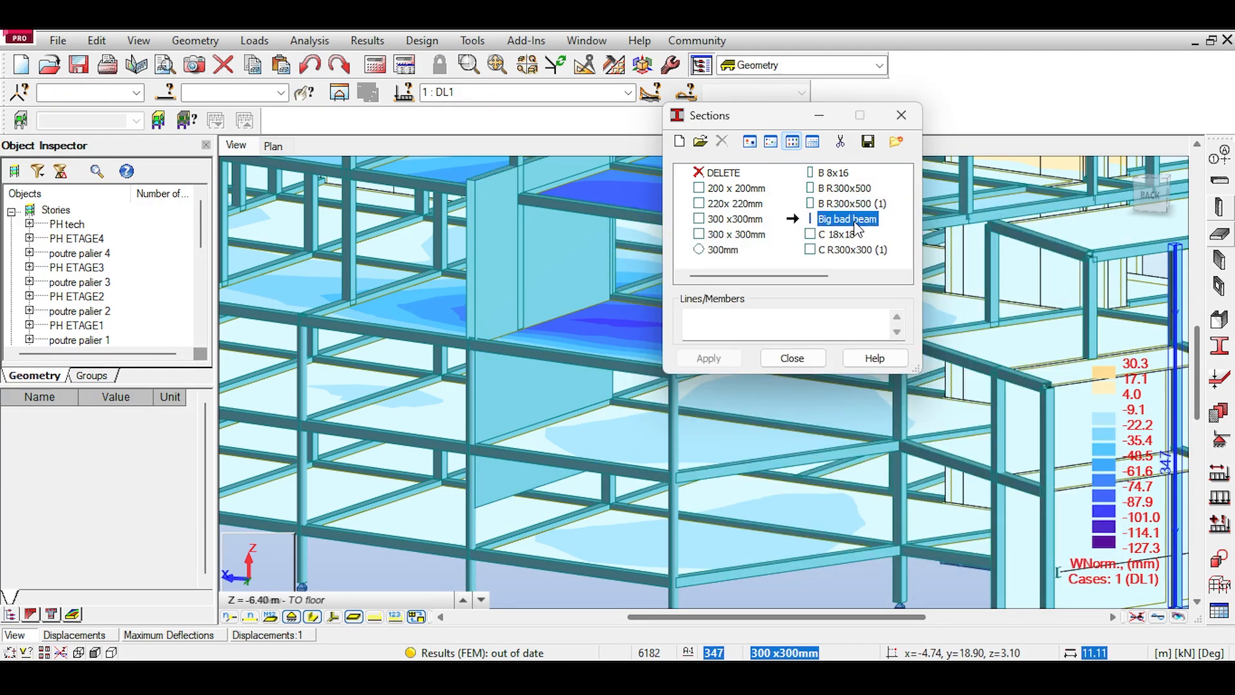
left_click(847, 232)
left_click(849, 223)
double_click(848, 220)
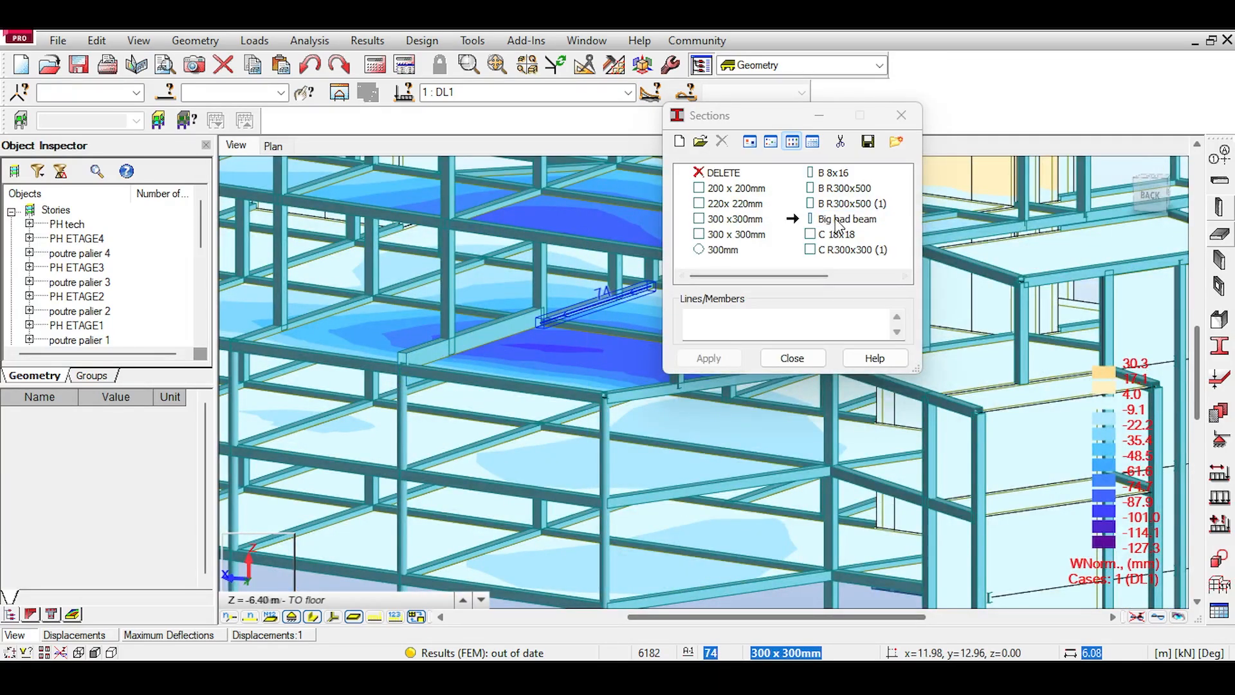
Step: Assign the Big bad beam section to the cross beams and the edge beam carrying the offset columns on the lower back floors
left_click(587, 306)
left_click(675, 393)
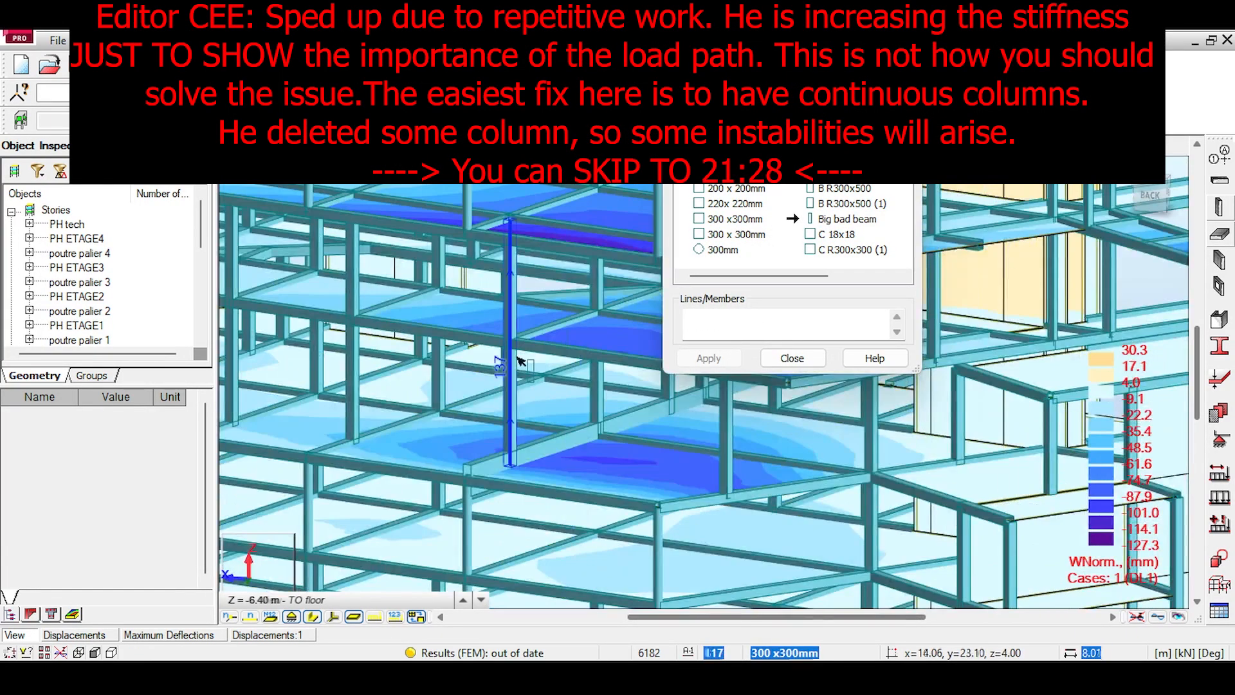
left_click(520, 361)
left_click(675, 393)
left_click(679, 395)
left_click(508, 293)
left_click(679, 395)
scroll(386, 322, "up", 1)
left_click(389, 341)
left_click(678, 395)
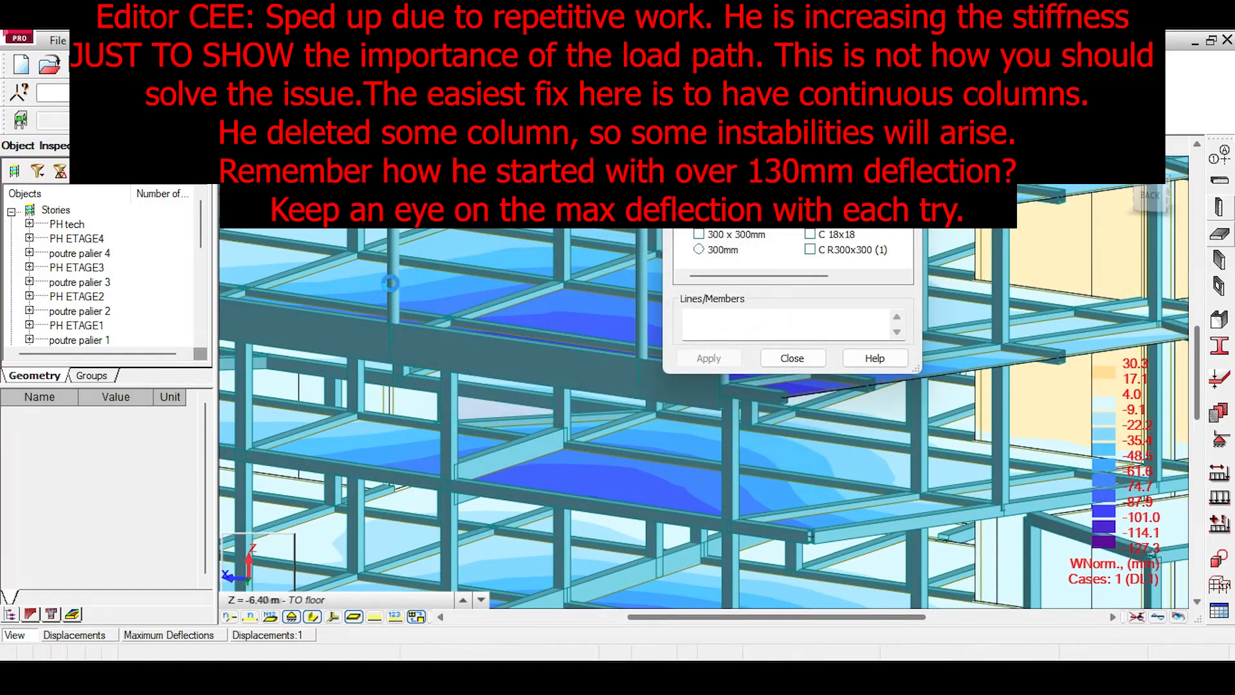
Step: Run the structural calculation with the stiffened beams, ignoring all instability warnings
scroll(433, 352, "down", 4)
scroll(448, 338, "up", 2)
middle_click_drag(447, 337, 449, 327)
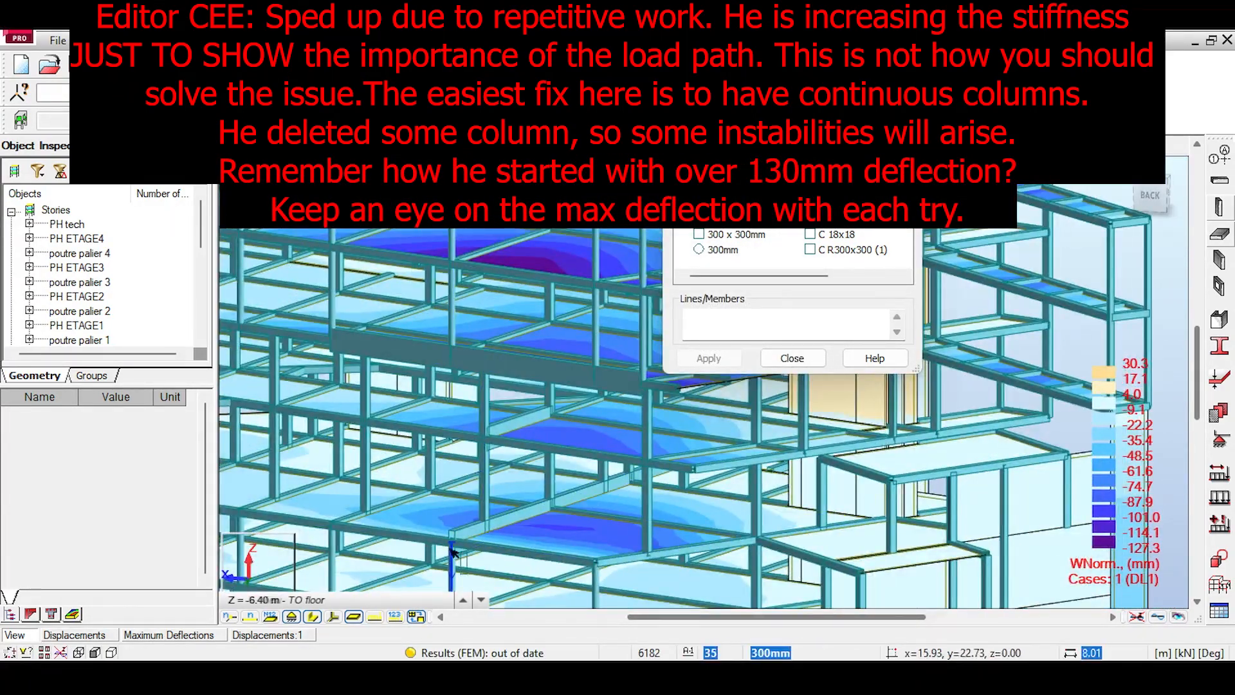
middle_click_drag(444, 515, 410, 377)
left_click(560, 65)
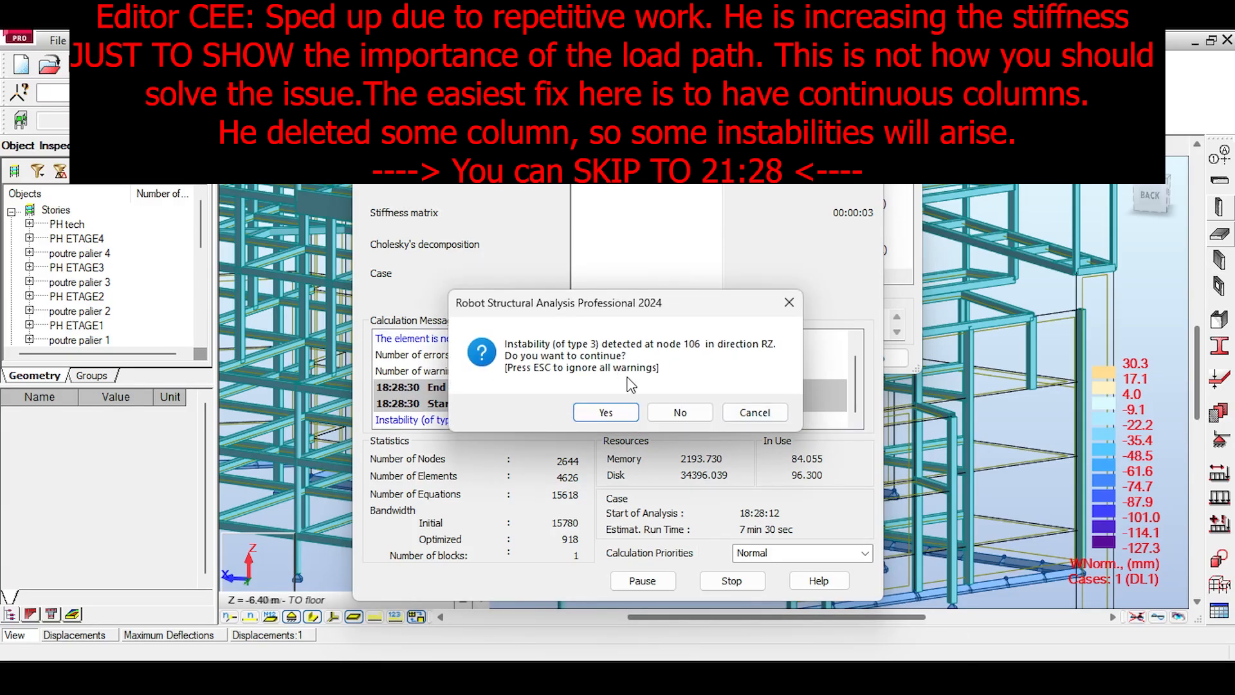
key("Escape")
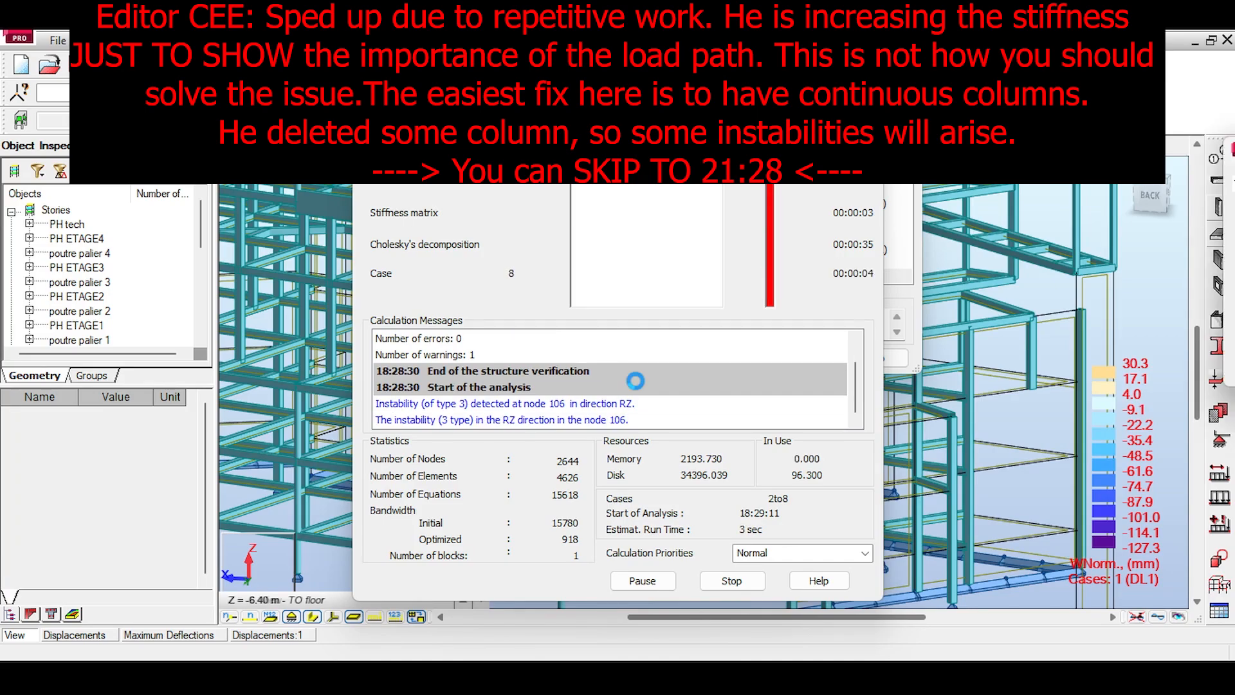
Step: Examine the recalculated slab displacement map around the stiffened beams at the back of the building
scroll(532, 412, "up", 3)
scroll(540, 328, "down", 3)
scroll(536, 326, "up", 4)
middle_click_drag(508, 273, 475, 373)
scroll(432, 428, "up", 2)
middle_click_drag(566, 361, 483, 275, "shift")
scroll(451, 271, "down", 2)
Step: Assign the Big bad beam section to the back edge beam at z = 12.00 that carries the upper-floor columns
left_click(847, 220)
scroll(503, 303, "up", 2)
middle_click_drag(567, 360, 553, 309, "shift")
scroll(456, 309, "down", 3)
middle_click_drag(456, 308, 554, 412, "shift")
scroll(553, 411, "up", 3)
middle_click_drag(553, 412, 386, 321)
middle_click_drag(515, 277, 582, 465)
middle_click_drag(444, 271, 532, 257)
scroll(489, 298, "down", 2)
mouse_move(489, 298)
middle_mouse_down()
mouse_move(433, 316)
mouse_move(422, 291)
mouse_move(444, 322)
mouse_move(419, 289)
middle_mouse_up()
scroll(422, 291, "up", 2)
scroll(422, 291, "down", 2)
scroll(399, 287, "up", 2)
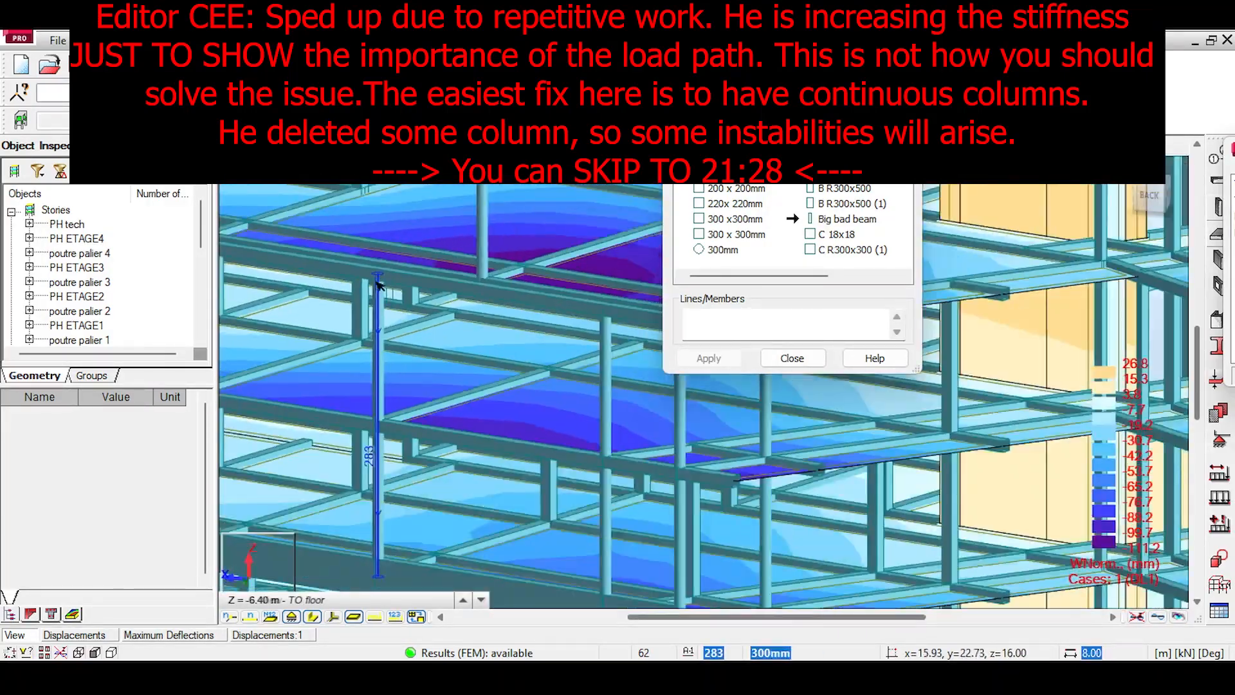
scroll(378, 285, "down", 2)
middle_click_drag(380, 383, 504, 298)
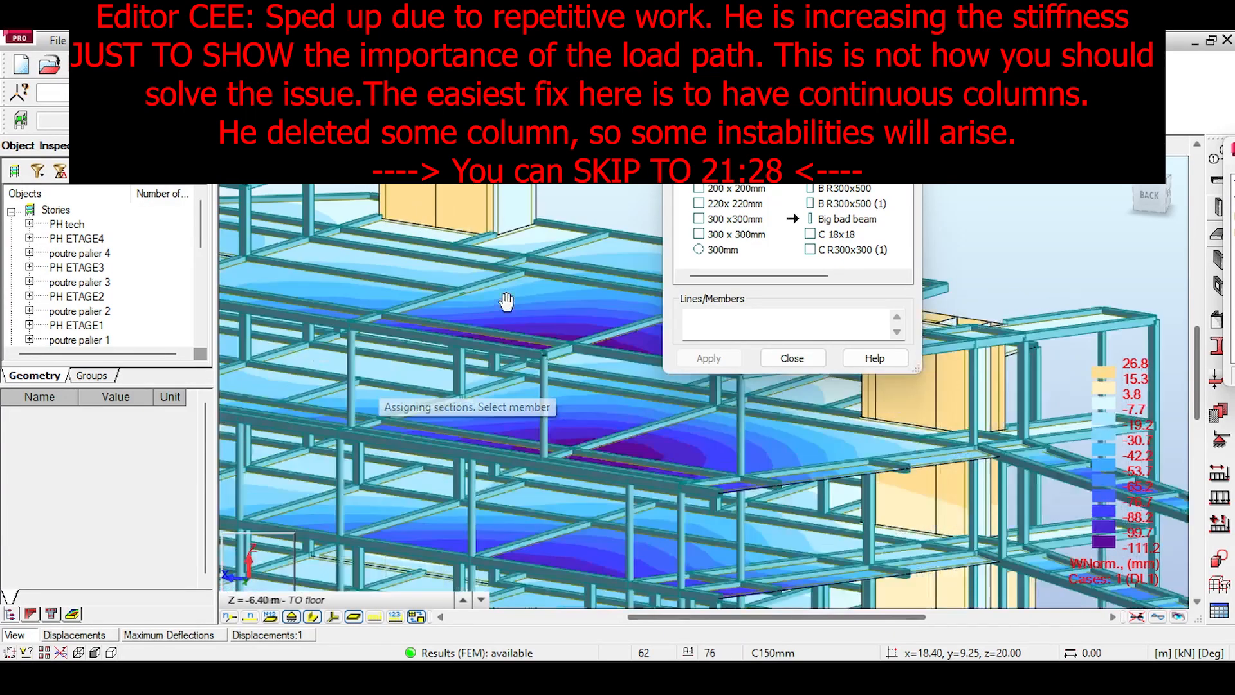
scroll(381, 295, "up", 2)
scroll(384, 299, "down", 2)
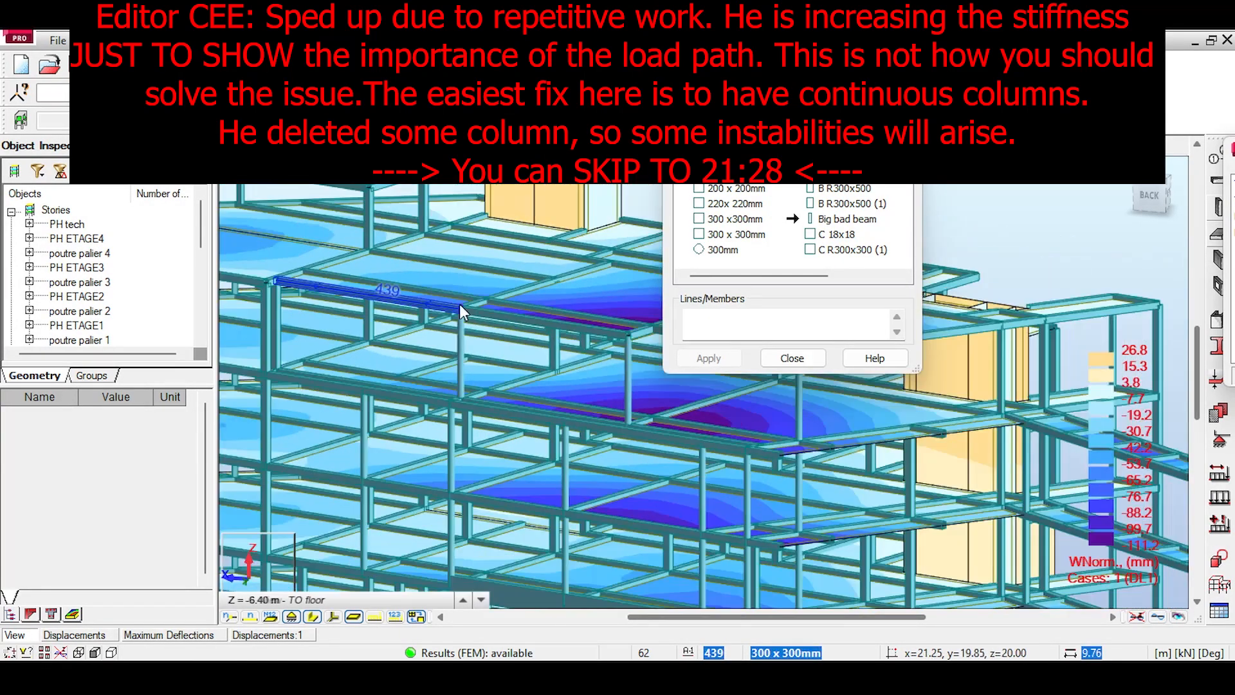
scroll(545, 386, "up", 2)
middle_click_drag(551, 473, 476, 440)
scroll(477, 440, "up", 1)
left_click(537, 425)
left_click(677, 383)
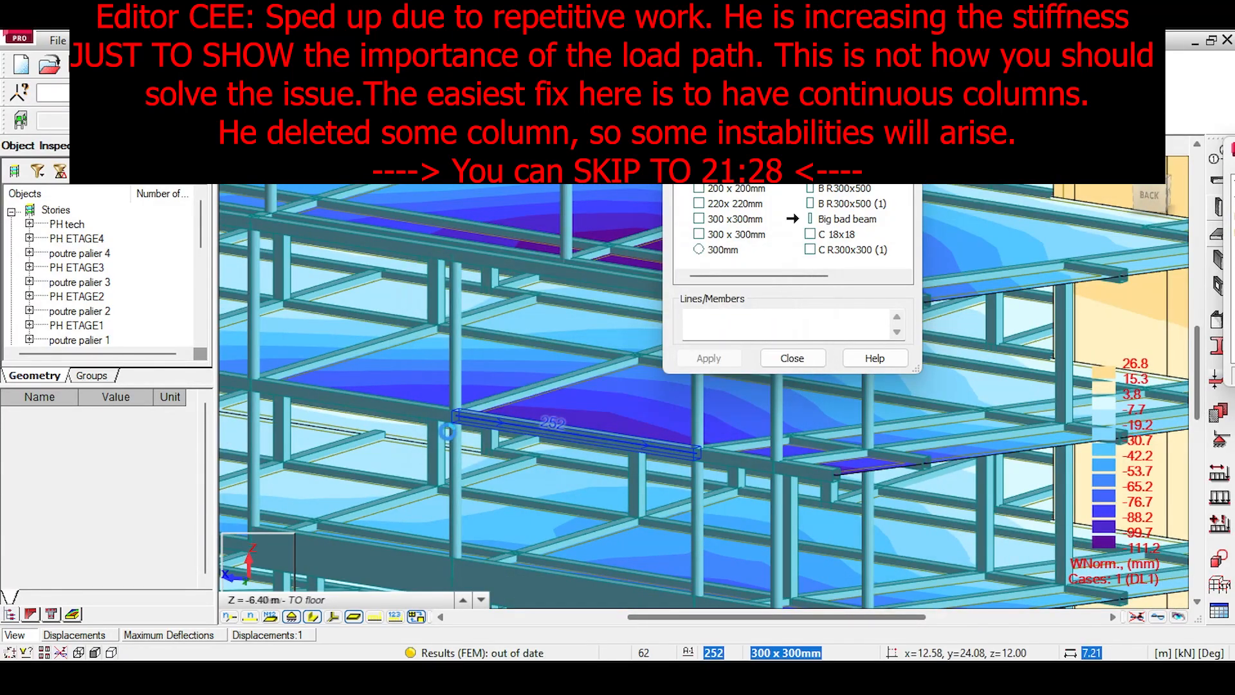
Step: Assign Big bad beam to the back edge beam at z = 16.00 and its adjoining cross beams, and close the Sections dialog
scroll(489, 362, "up", 2)
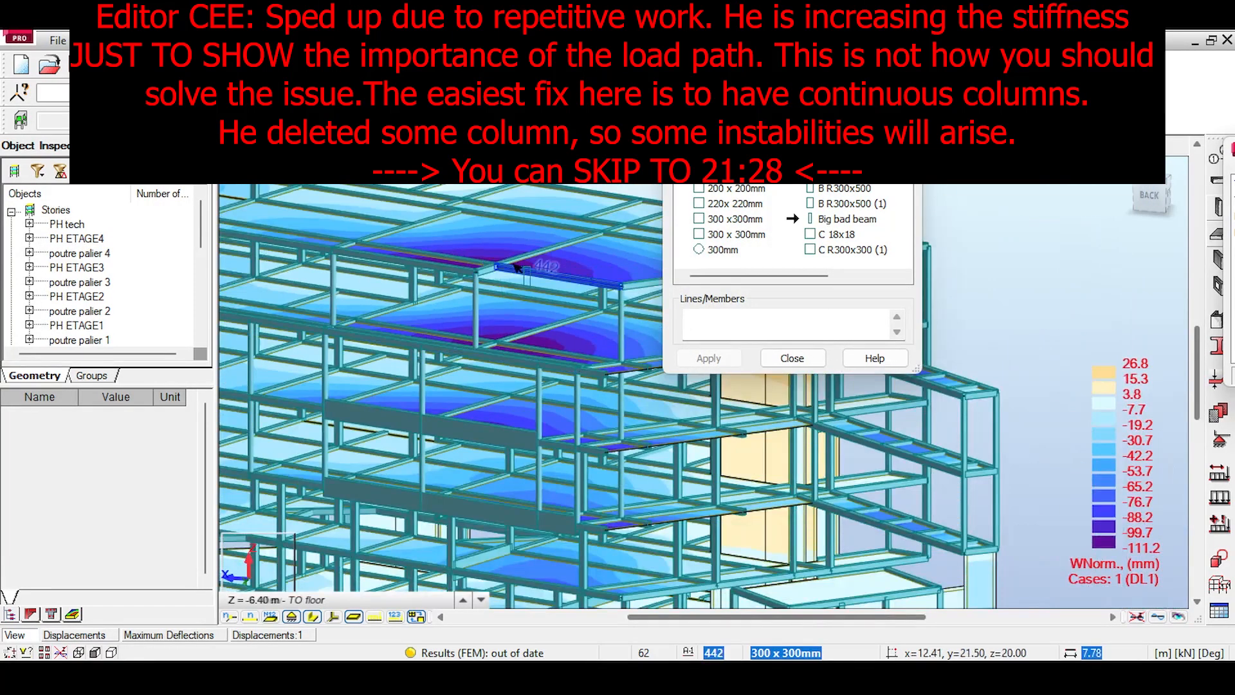
left_click(489, 362)
left_click(673, 396)
scroll(533, 320, "up", 1)
scroll(531, 350, "up", 3)
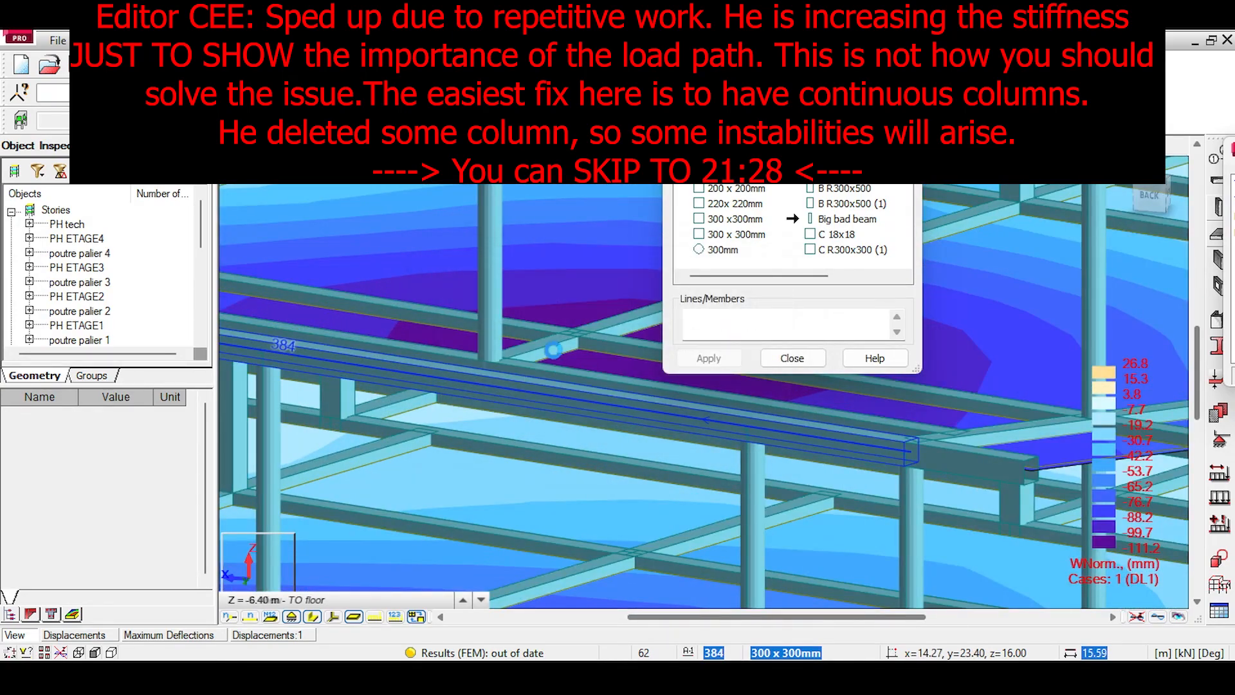
left_click(554, 350)
middle_click_drag(612, 301, 375, 398)
left_click(641, 333)
scroll(579, 341, "down", 3)
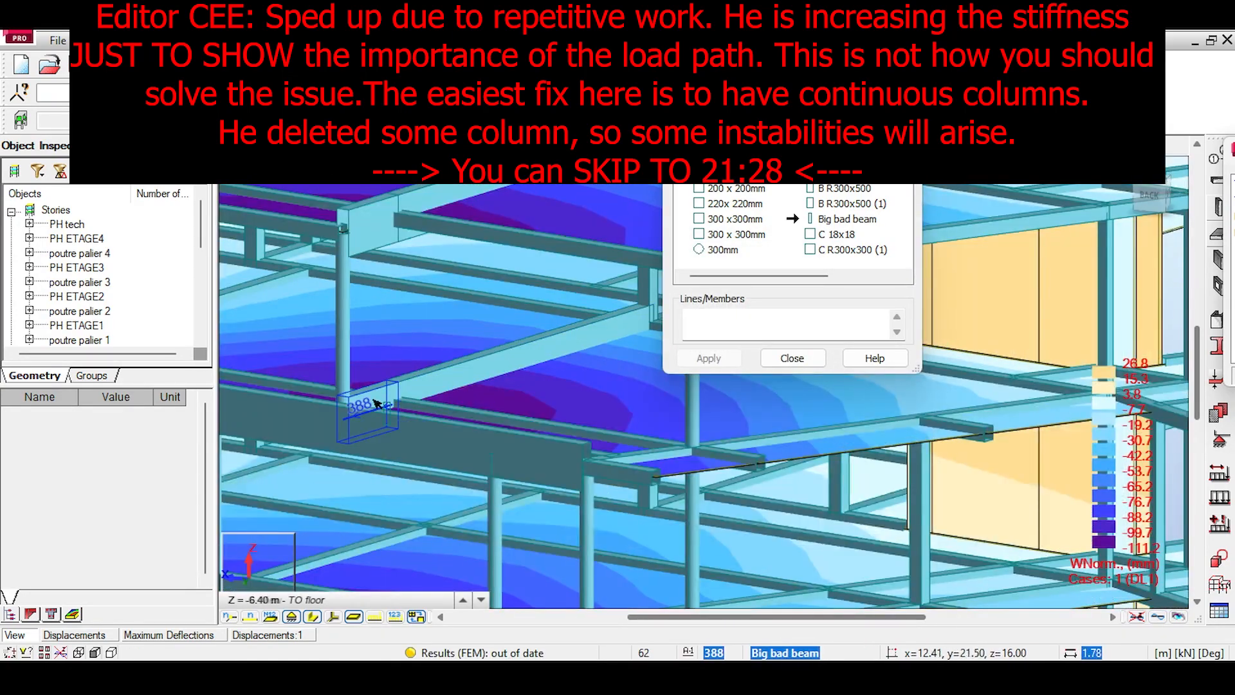
left_click(792, 359)
Step: Try to extend the deep cross beam at z = 16.00 to the back edge beam as its boundary
left_click(86, 39)
left_click(120, 402)
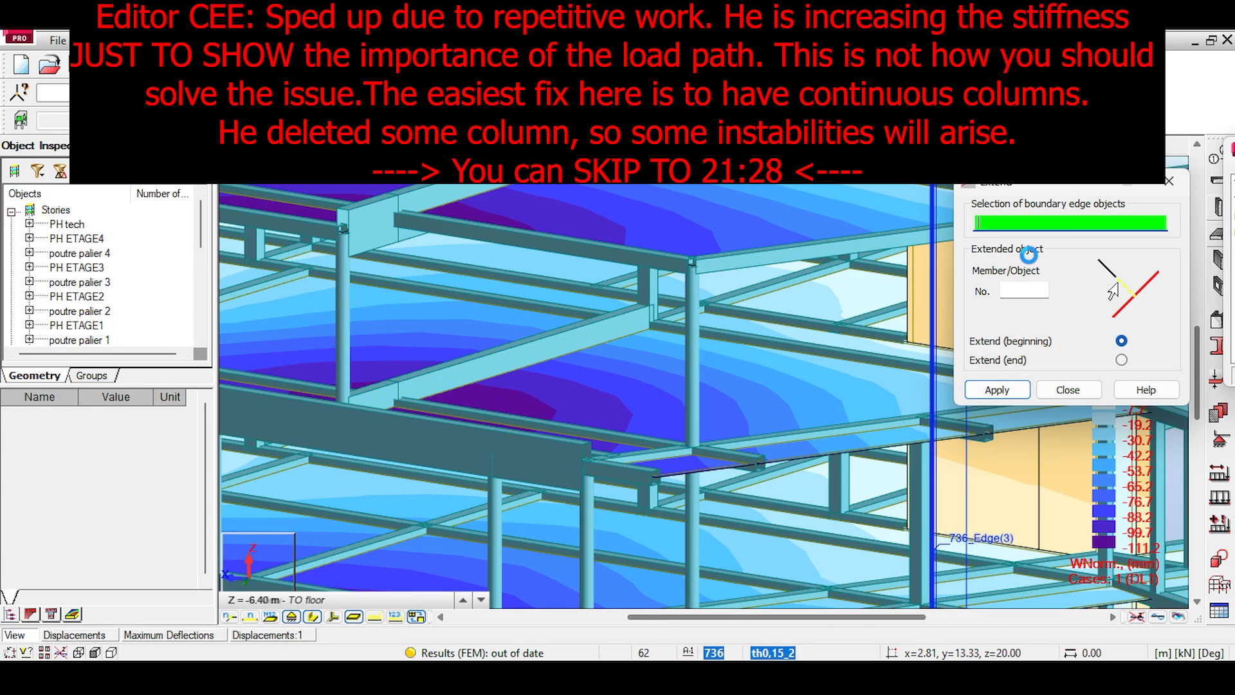
middle_click_drag(563, 380, 658, 341)
left_click(350, 375)
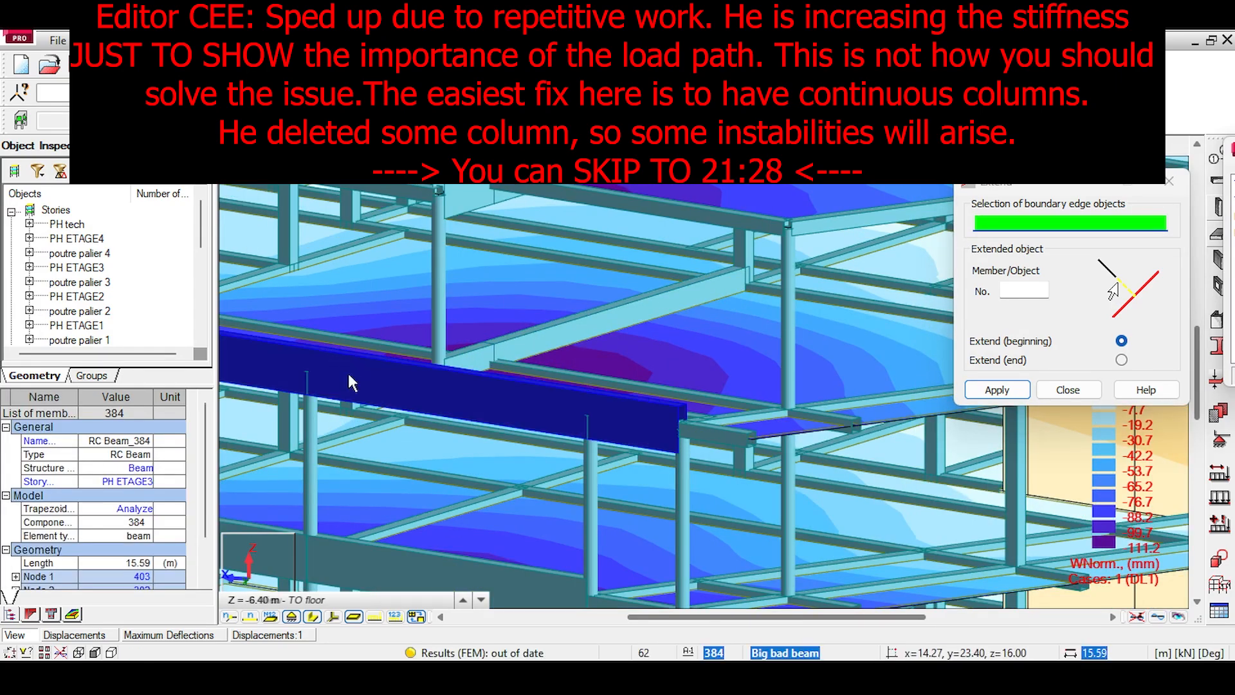
left_click(464, 360)
key("Return")
scroll(442, 381, "up", 1)
scroll(417, 379, "up", 2)
middle_click_drag(417, 380, 592, 386)
Step: Hide the section shapes to expose the member axes at the cross beam's end, and close the Extend tool
left_click(312, 617)
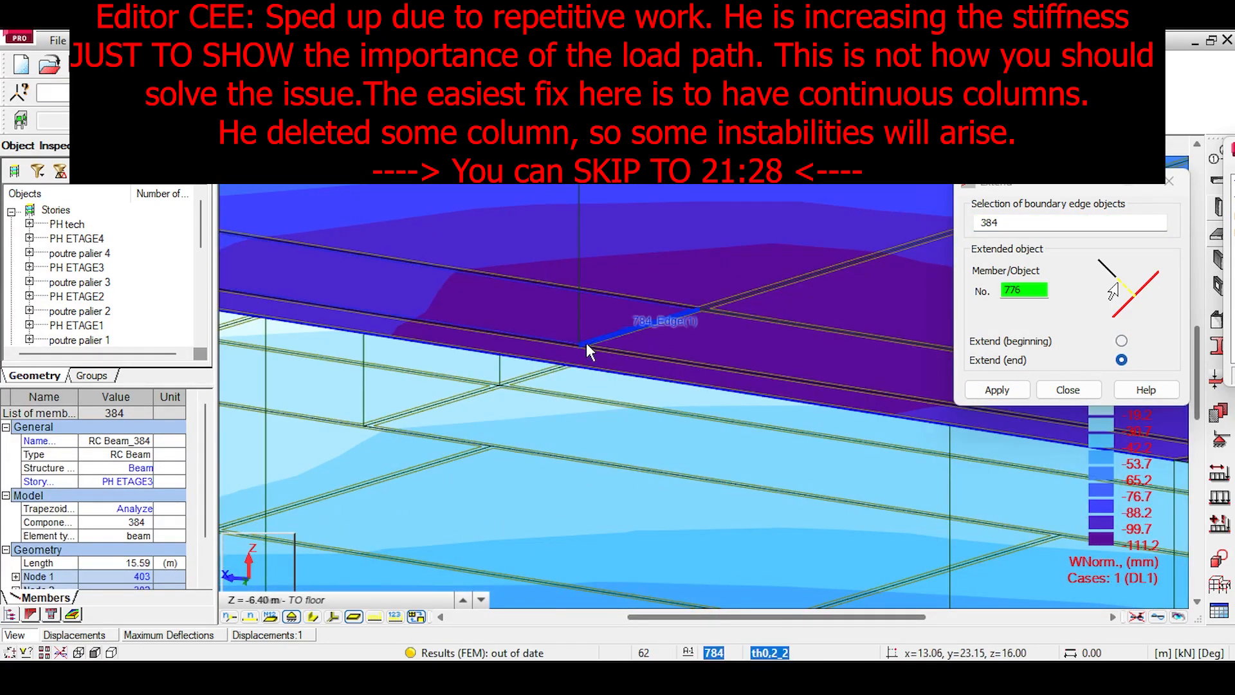
scroll(595, 341, "down", 5)
scroll(467, 477, "down", 3)
middle_click_drag(466, 478, 715, 388)
scroll(790, 307, "up", 7)
left_click(1169, 182)
left_click(1233, 150)
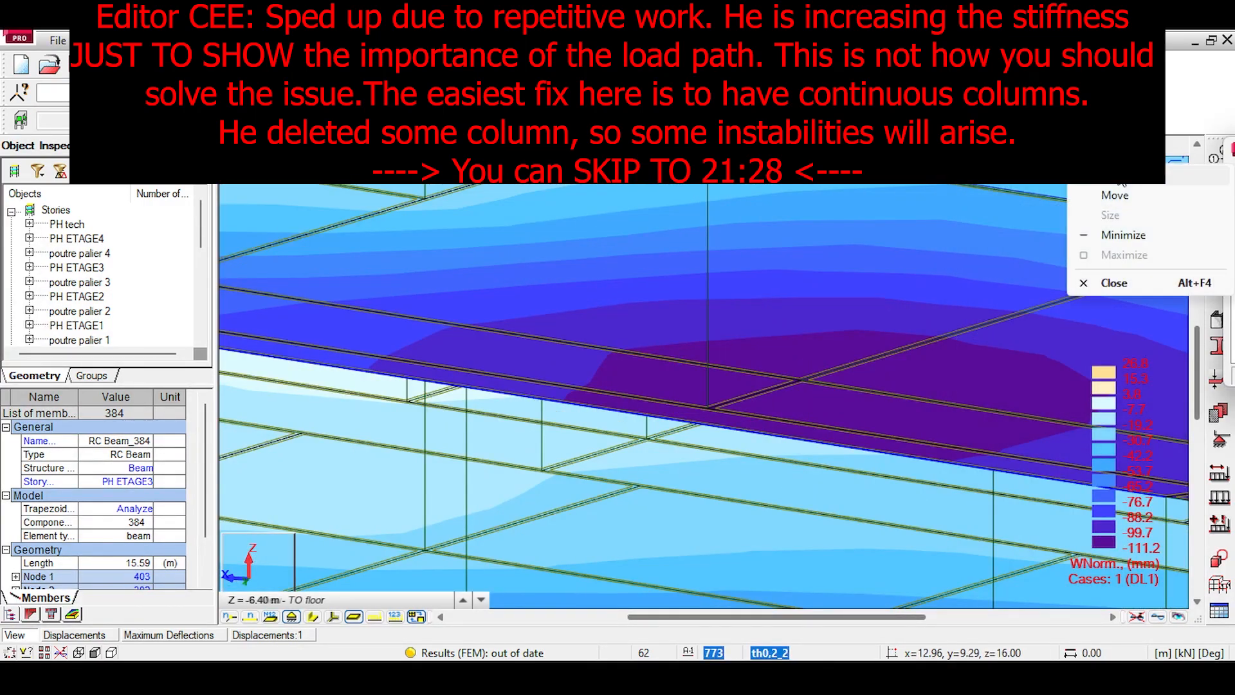
left_click(1158, 284)
Step: Add an RC beam with the Big bad beam section from point 13.06, 23.15, 16.00 to the back edge beam
left_click(1227, 188)
left_click(1114, 271)
left_click(1108, 305)
left_click(1115, 347)
scroll(709, 408, "up", 5)
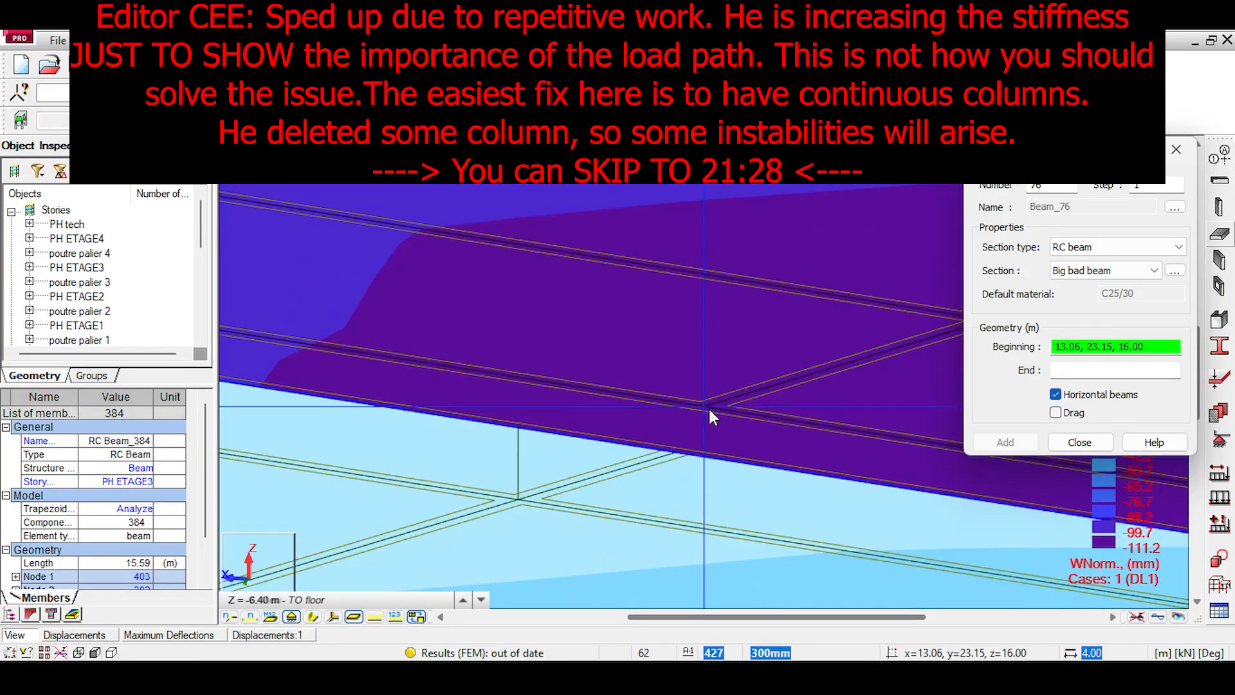
left_click(708, 408)
scroll(629, 452, "down", 3)
left_click(647, 452)
left_click(1080, 442)
Step: Rerun the calculation past the instability warning and examine the updated displacement map on the back floors
left_click(579, 65)
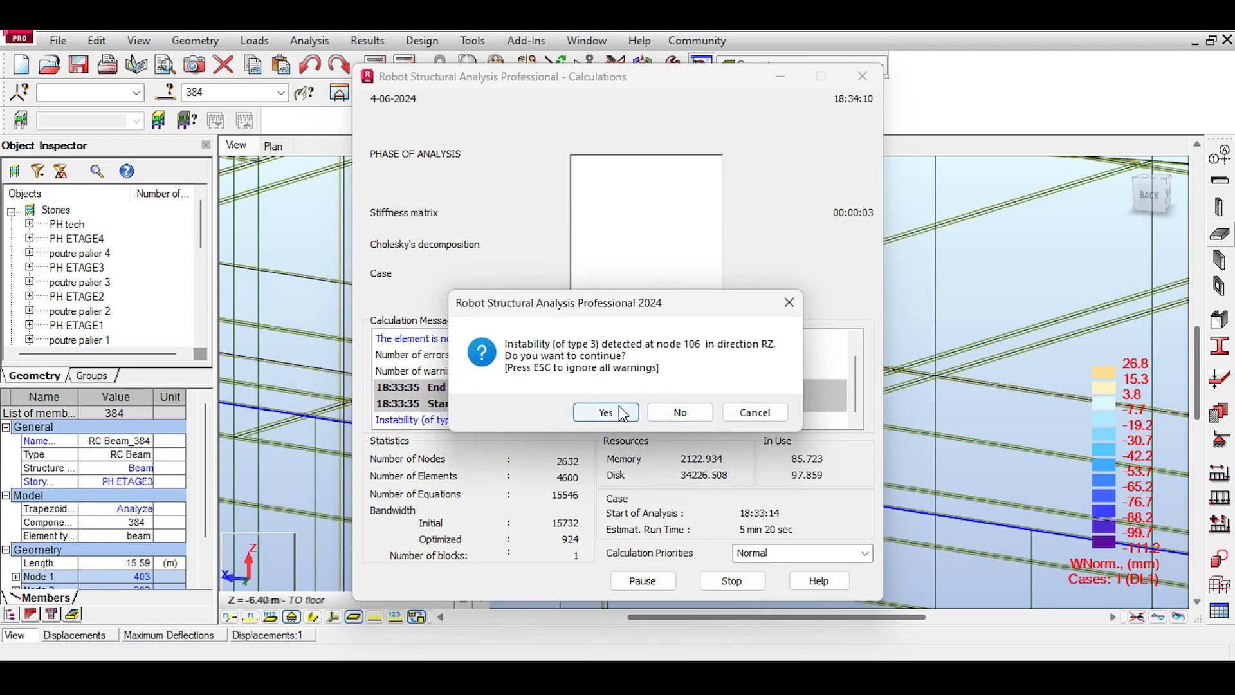
left_click(606, 413)
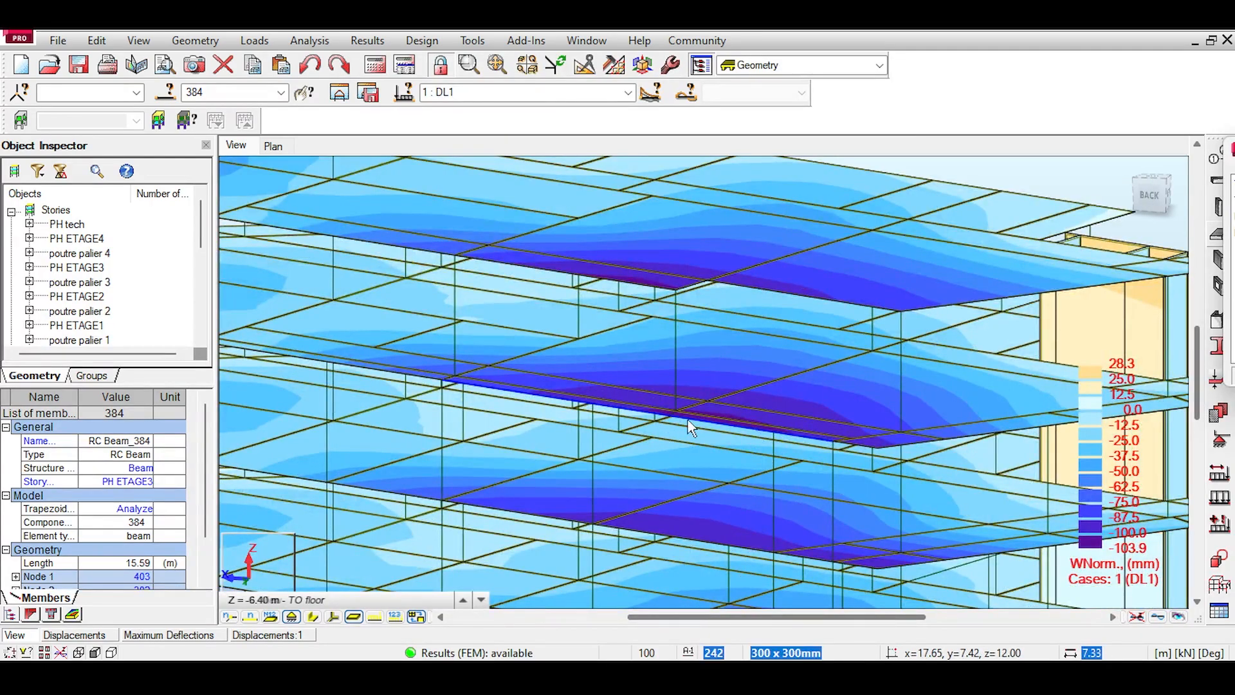
middle_click_drag(661, 382, 589, 305)
scroll(622, 422, "down", 1)
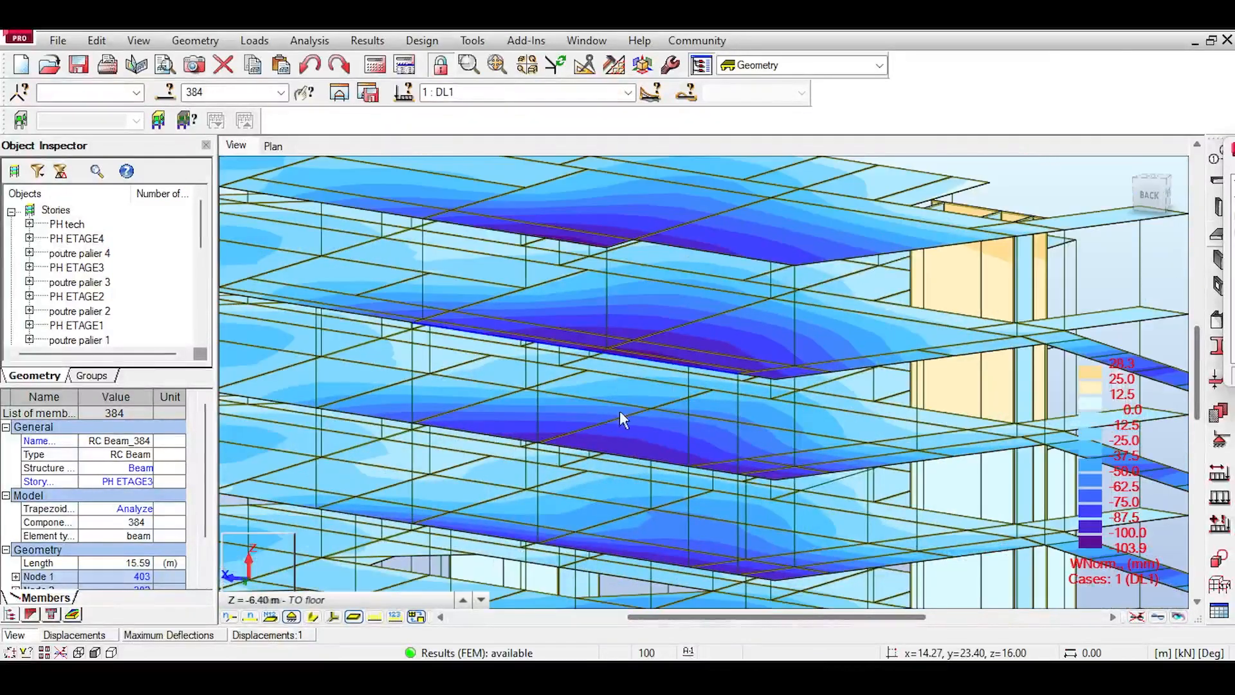
scroll(630, 348, "down", 5)
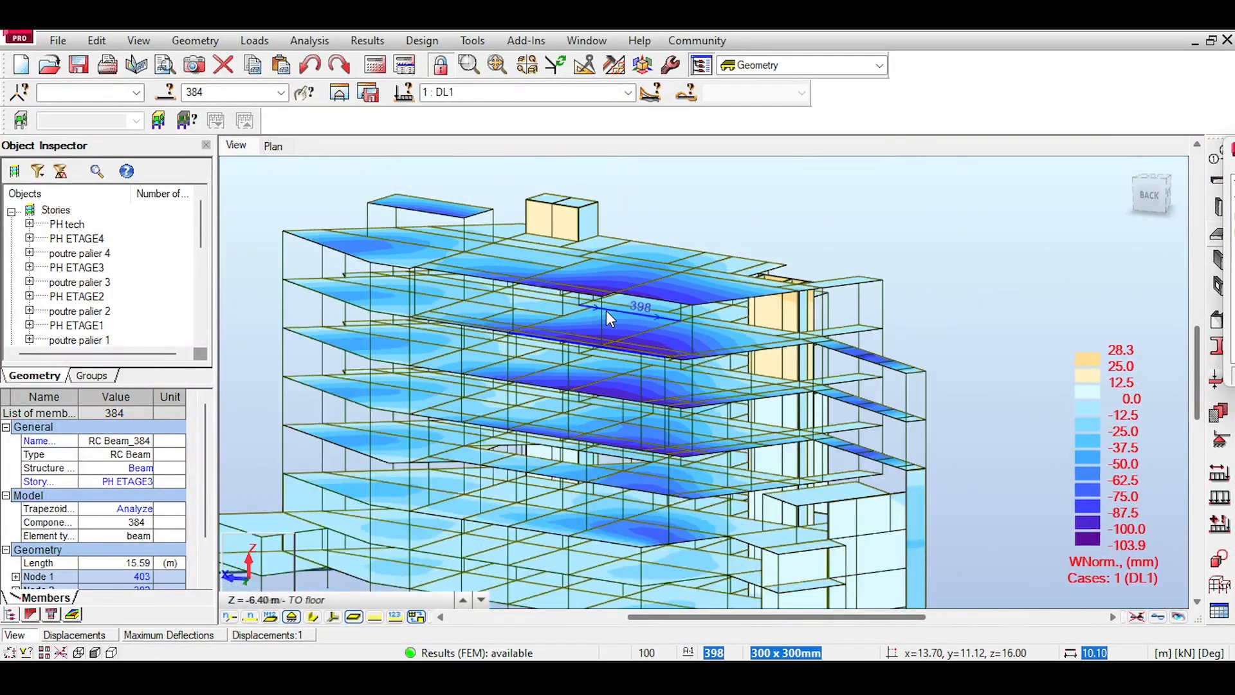
Step: Examine the displacement map on the back floors, and display the deformed shape to inspect the sagging slabs and beams below them
scroll(854, 339, "down", 1)
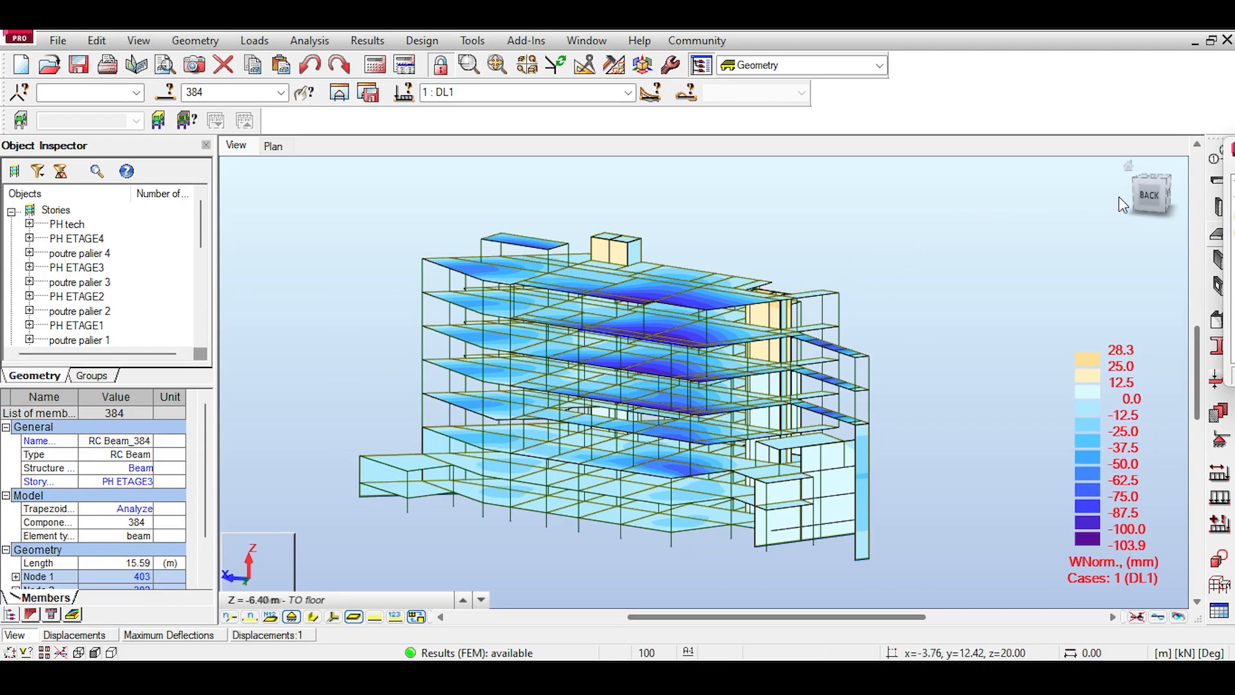
mouse_move(1153, 202)
left_mouse_down()
mouse_move(1026, 191)
mouse_move(988, 247)
mouse_move(967, 242)
mouse_move(1020, 219)
mouse_move(1058, 180)
mouse_move(1161, 205)
left_mouse_up()
scroll(686, 381, "up", 3)
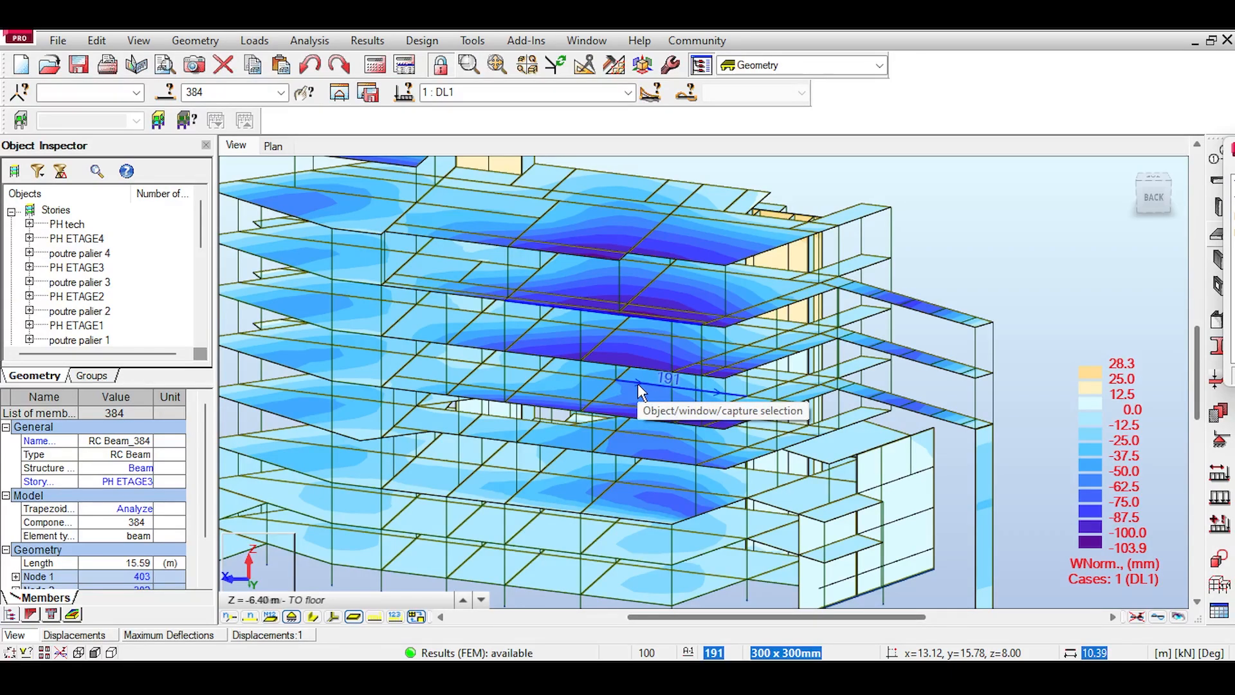
scroll(585, 291, "down", 3)
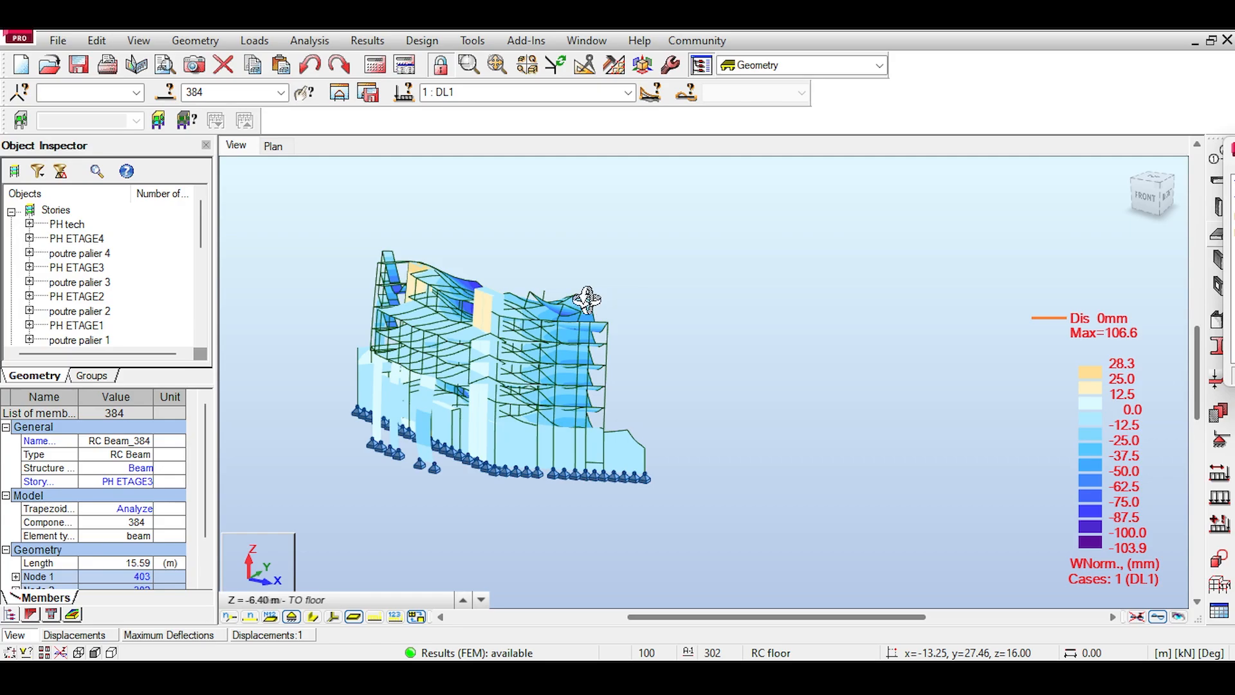
scroll(580, 300, "up", 2)
left_click_drag(1145, 211, 1081, 217)
scroll(760, 496, "up", 3)
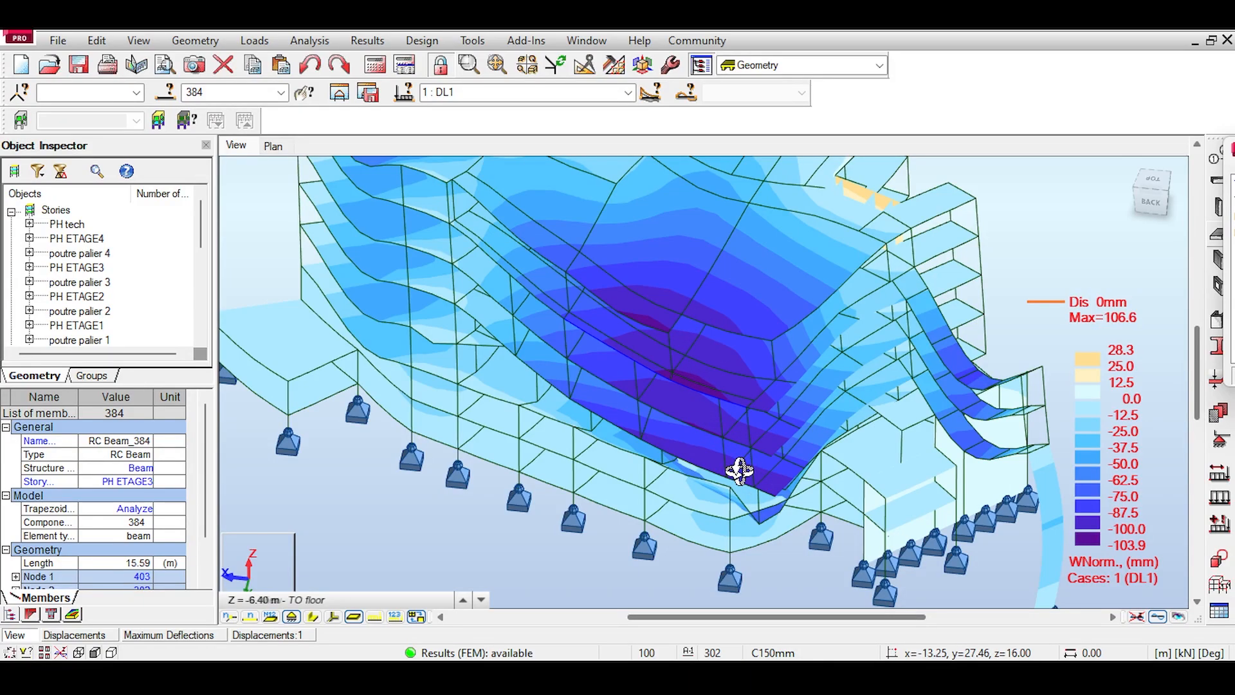
scroll(740, 472, "down", 3)
scroll(930, 502, "up", 3)
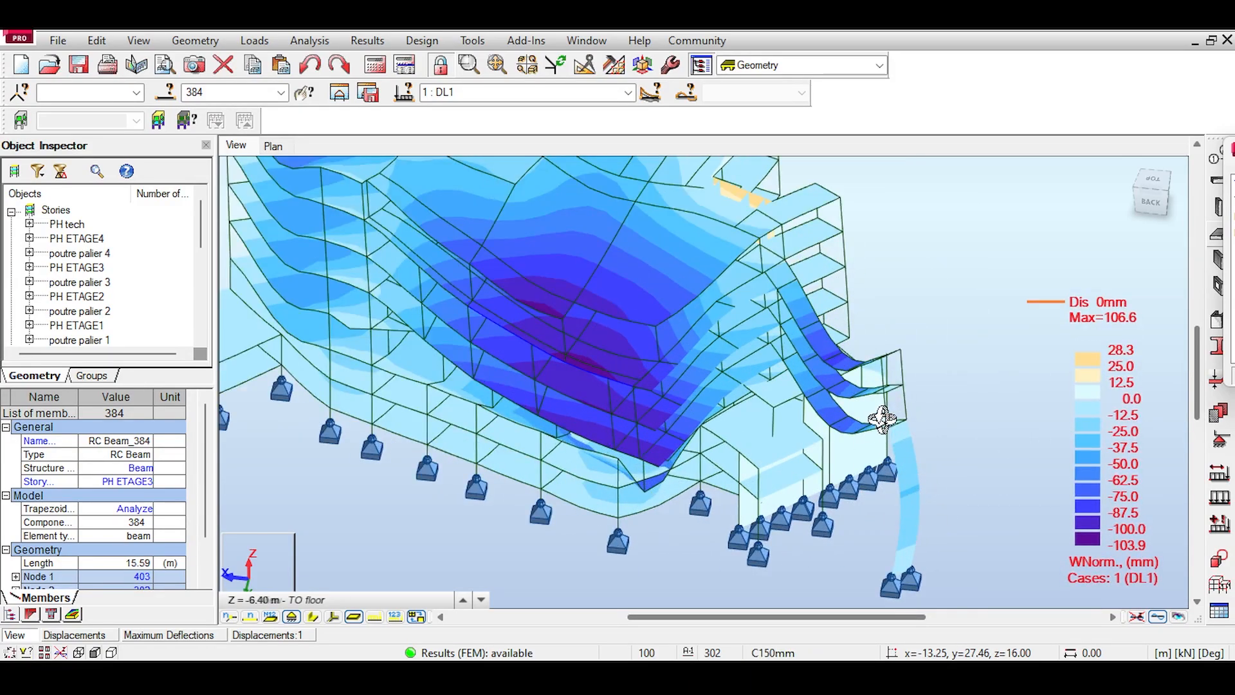
middle_click_drag(747, 412, 762, 360, "shift")
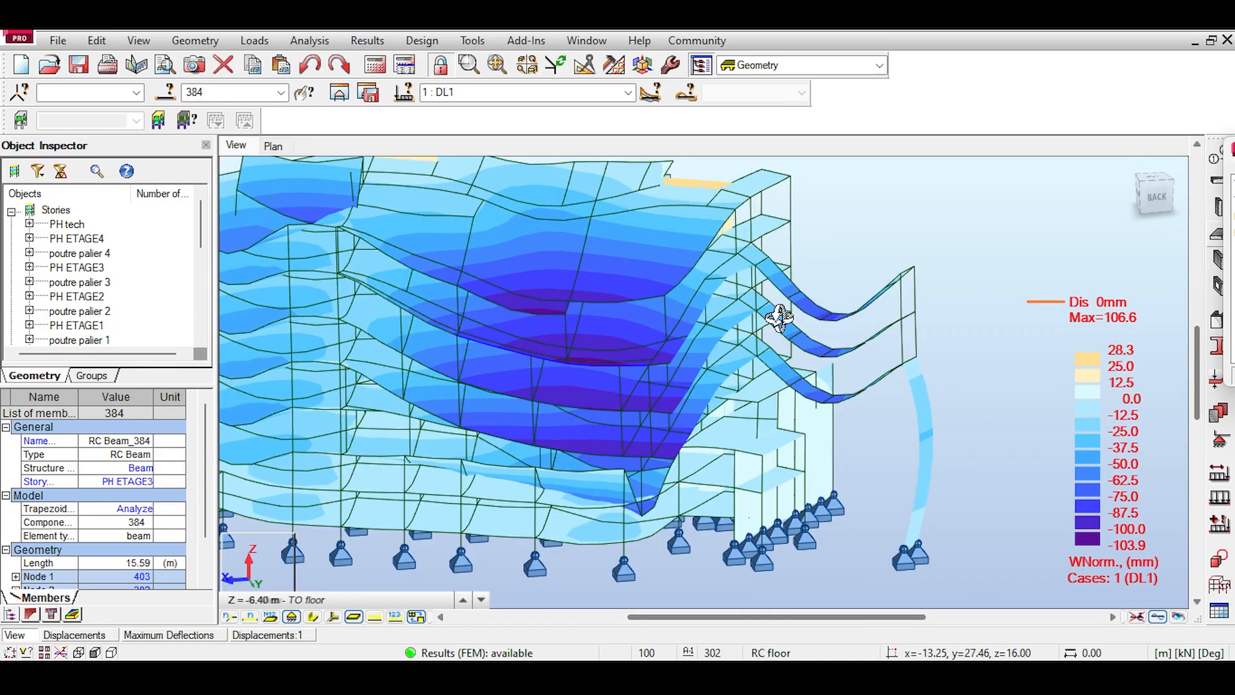
scroll(845, 336, "down", 4)
scroll(644, 325, "up", 3)
scroll(644, 325, "up", 3)
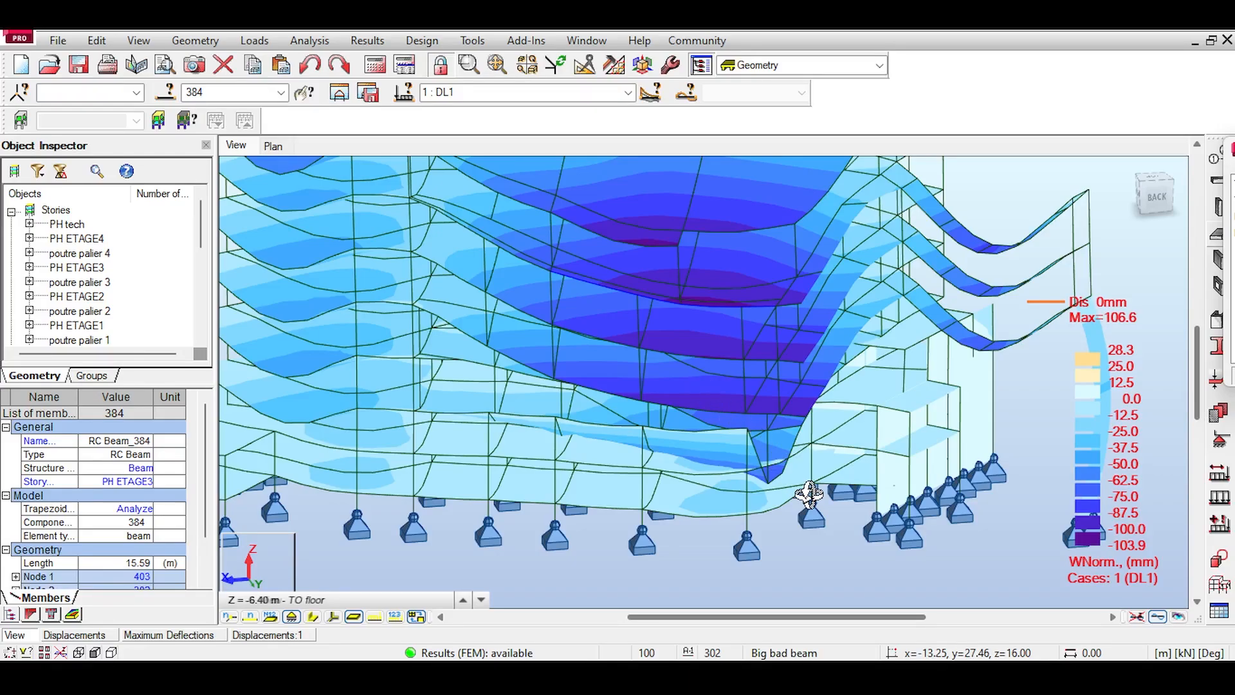
Step: Hide the deformed shape, redisplay the normalized z-displacement map, and inspect the floors around the discontinuous column at x = 13.06, y = 23.15
left_click(1137, 616)
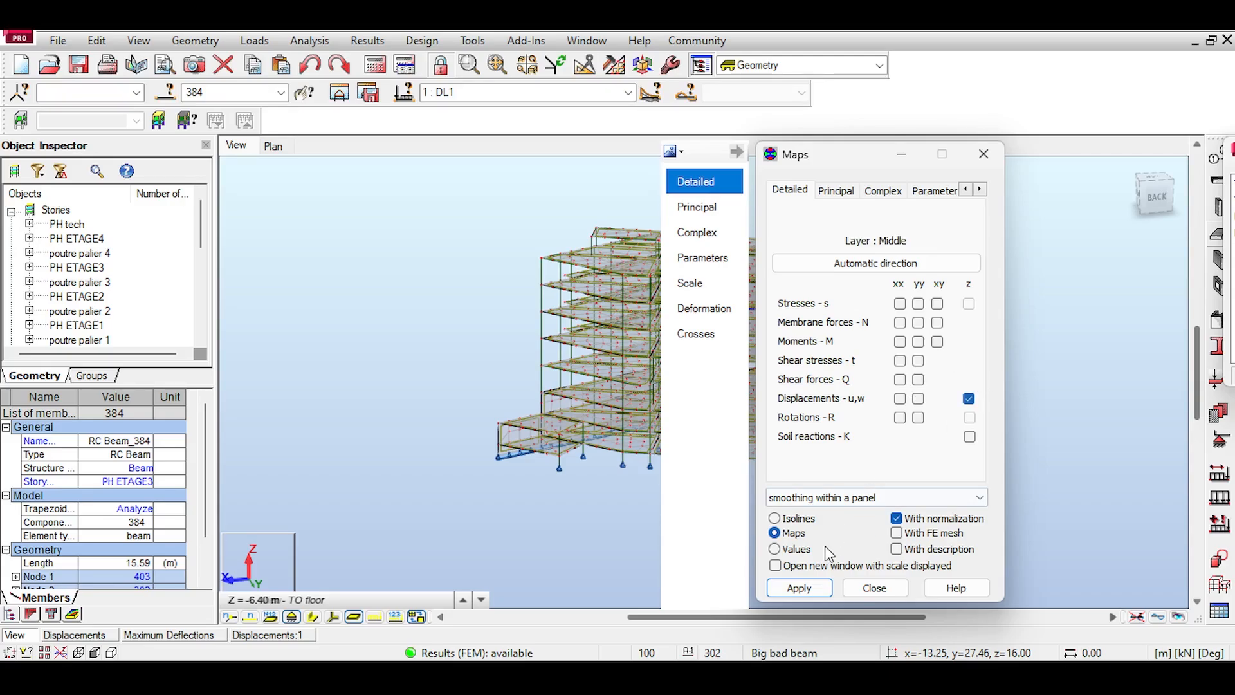
left_click(874, 588)
scroll(801, 272, "up", 5)
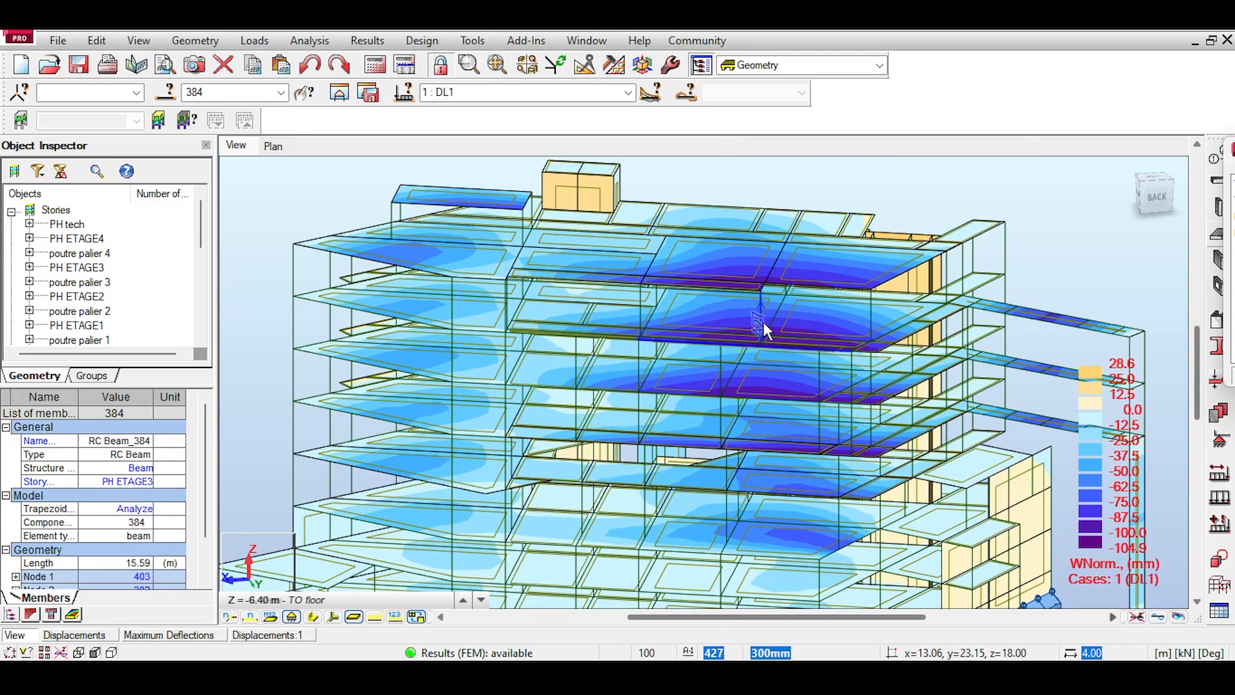
scroll(732, 275, "up", 3)
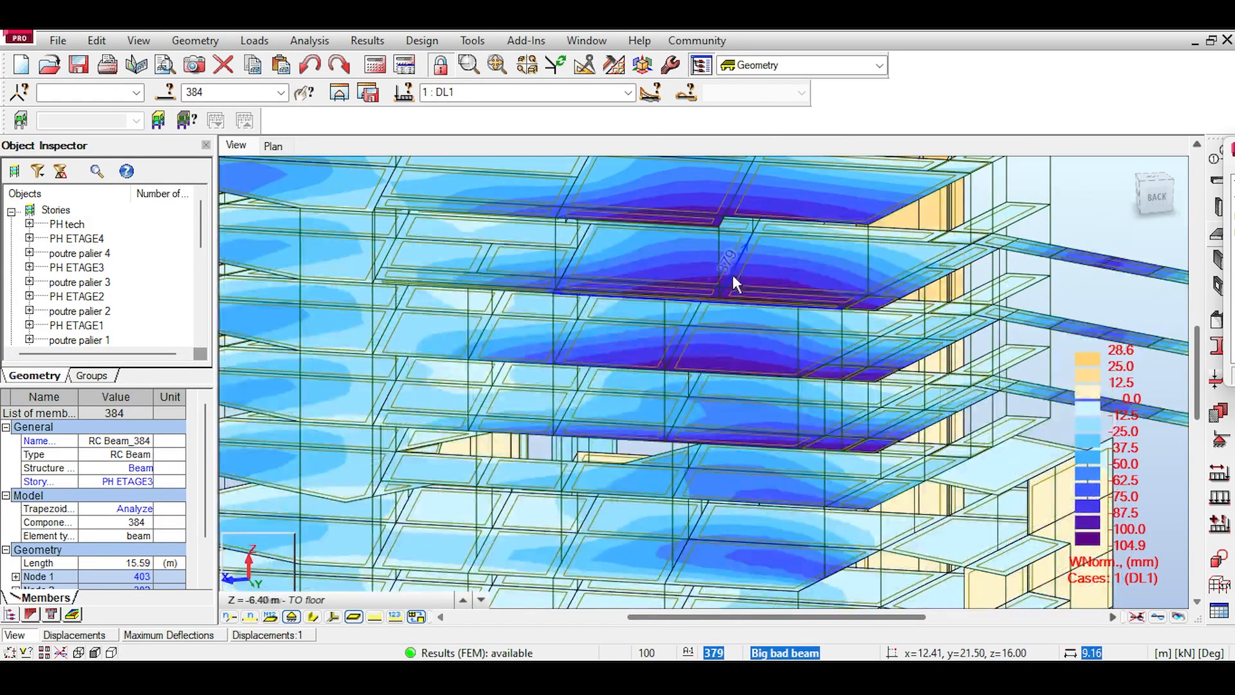
scroll(716, 253, "up", 3)
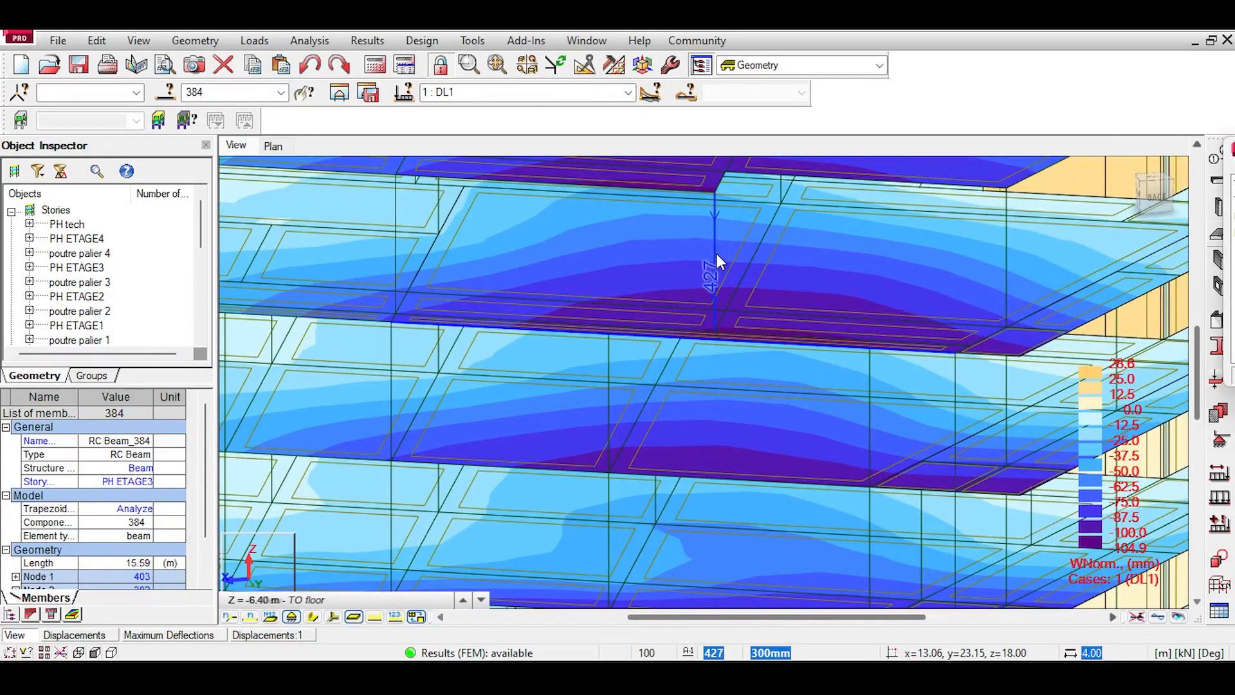
Step: Extend the end of the discontinuous column at 13.06, 23.15 down to its base, using floor panel 837 as the boundary
left_click(716, 254)
scroll(717, 256, "down", 1)
scroll(719, 261, "down", 3)
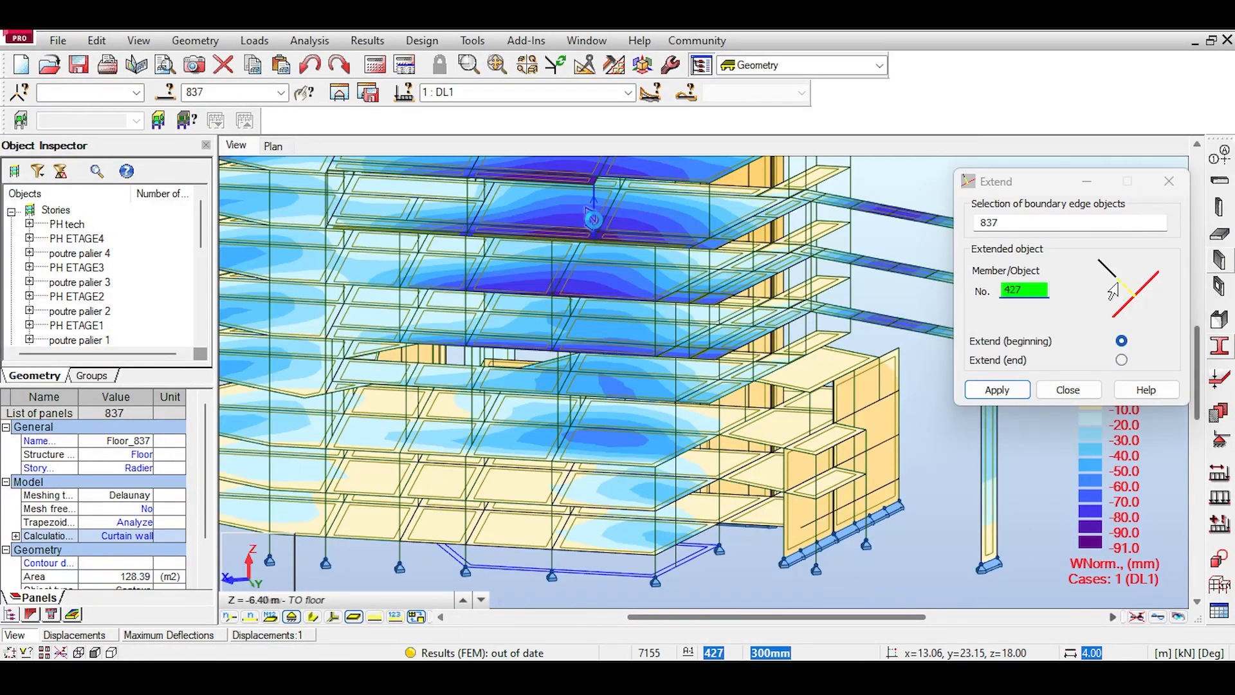
left_click(1121, 360)
left_click(1087, 389)
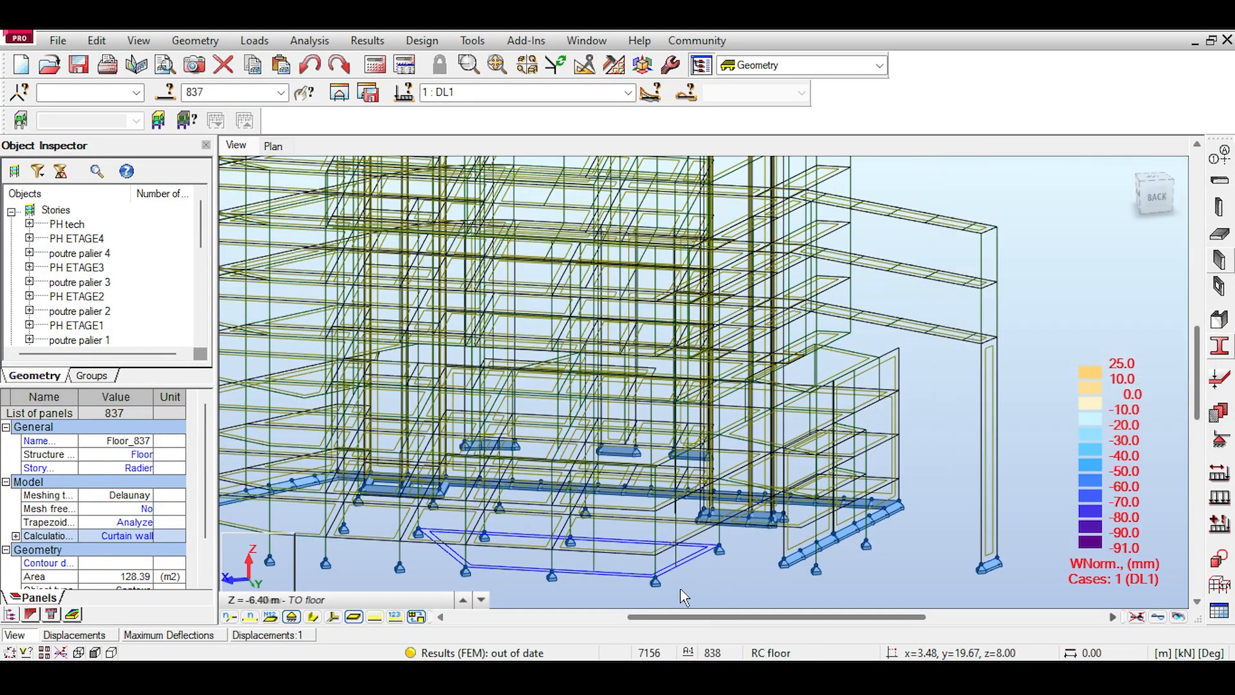
Step: Delete floor panel 837 used as the boundary below the extended column
left_click(624, 576)
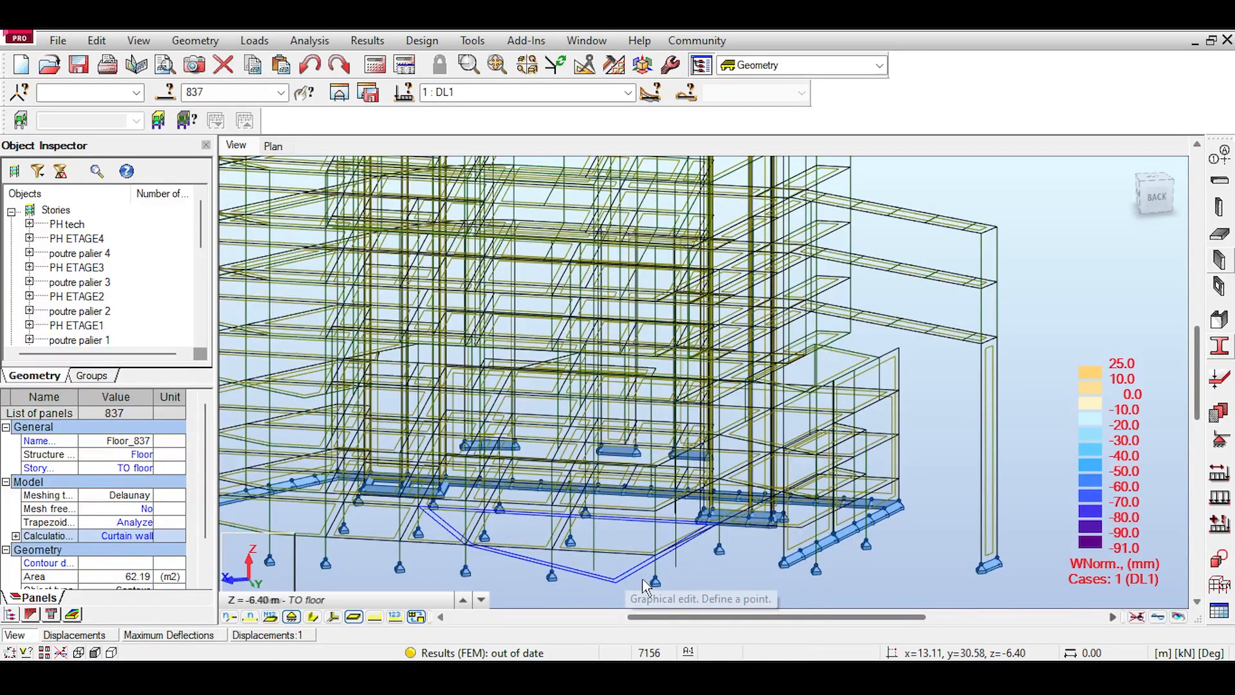
left_click(619, 577)
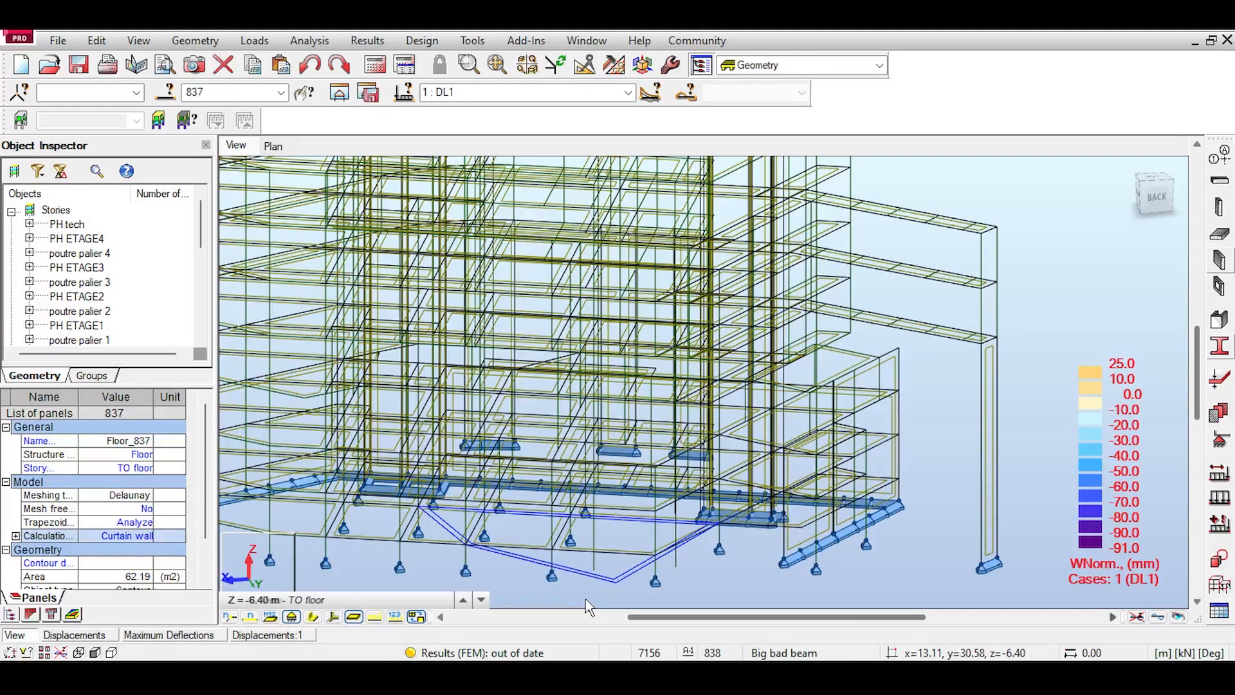
key("Delete")
Step: Assign a support to the base node of the extended column
left_click_drag(585, 565, 702, 586)
left_click(1220, 440)
left_click(730, 238)
left_click(706, 367)
left_click(781, 367)
Step: Rerun the calculation and examine the updated displacement map on the back floors and the long projecting walkway spans
left_click(383, 67)
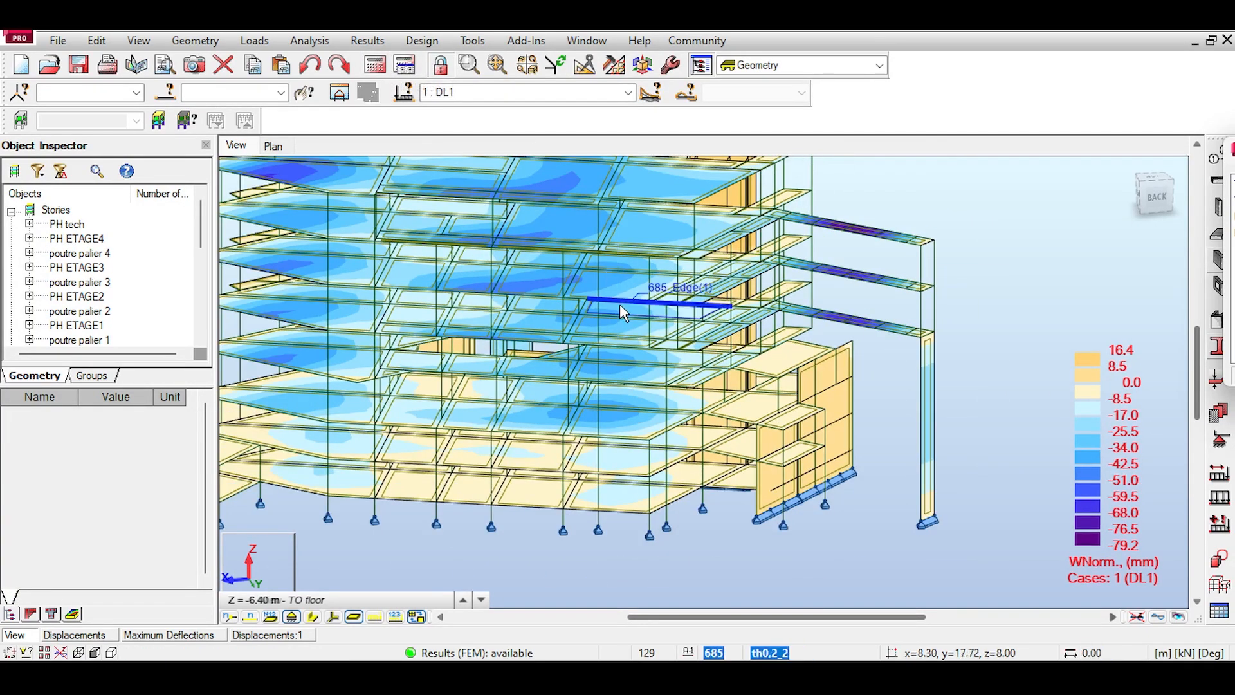
middle_click_drag(621, 307, 689, 472)
middle_click_drag(944, 394, 802, 316)
scroll(803, 316, "up", 2)
scroll(798, 334, "up", 2)
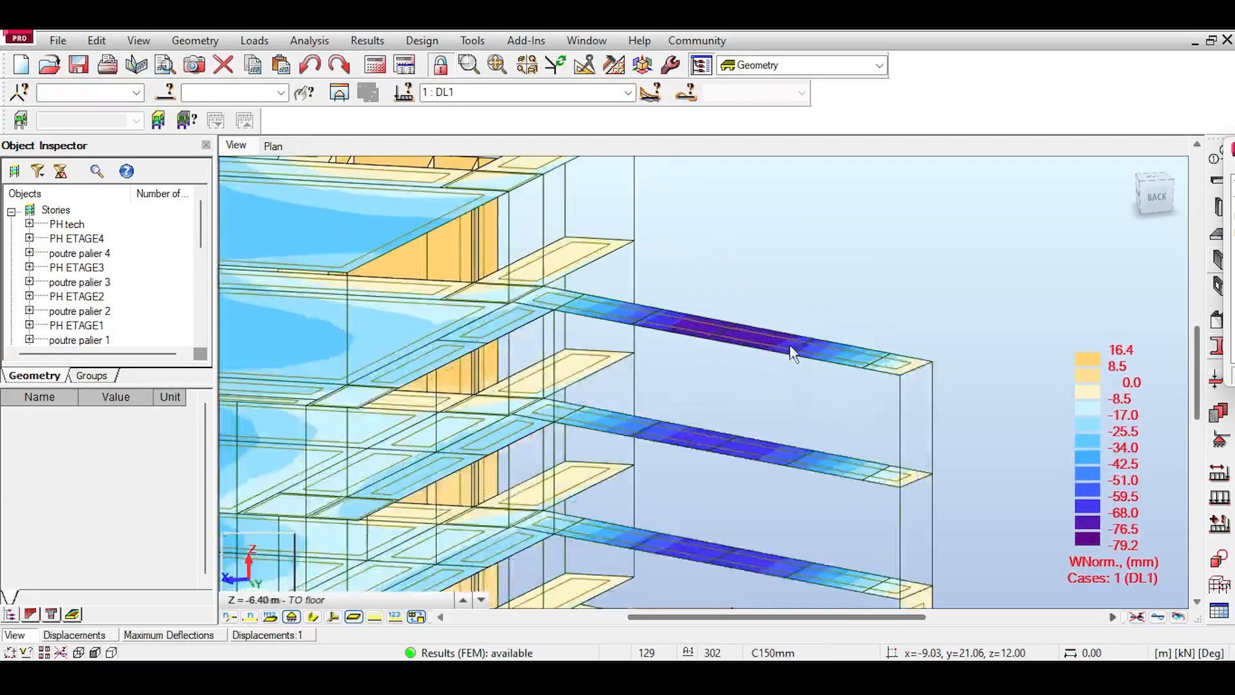
Step: Show the section shapes and assign the Big bad beam section to both long walkway beams at z = 16.00, accepting the material change
left_click(313, 618)
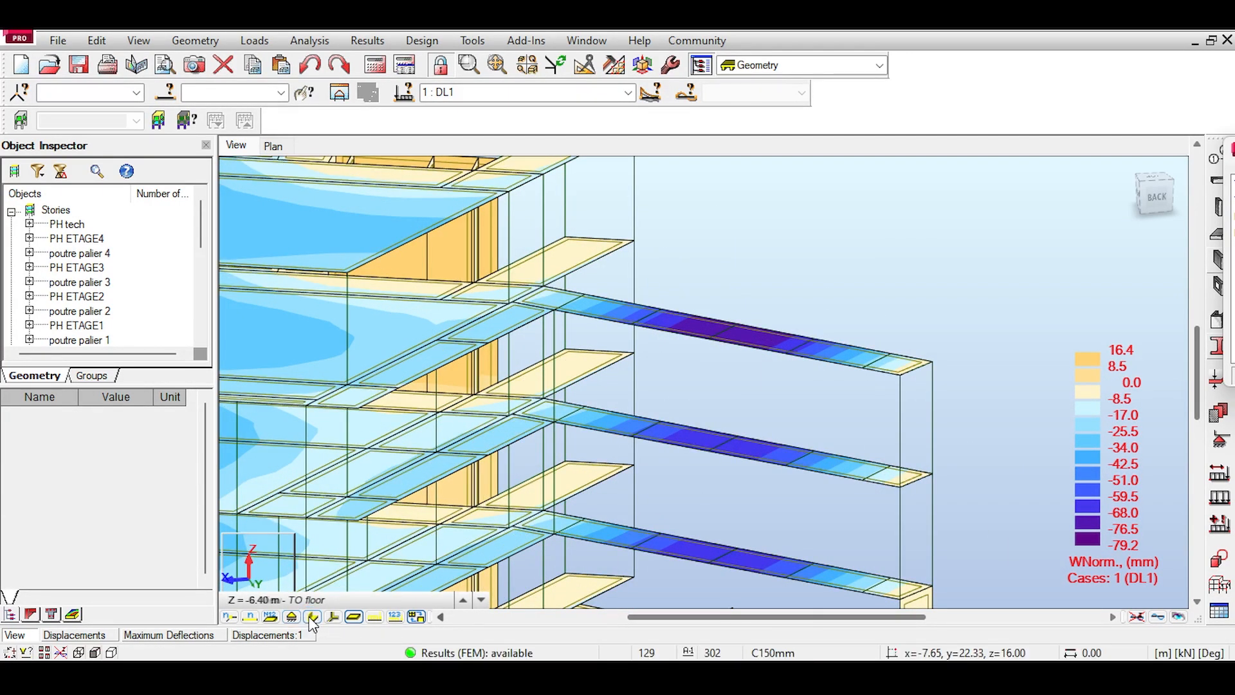
left_click(1220, 182)
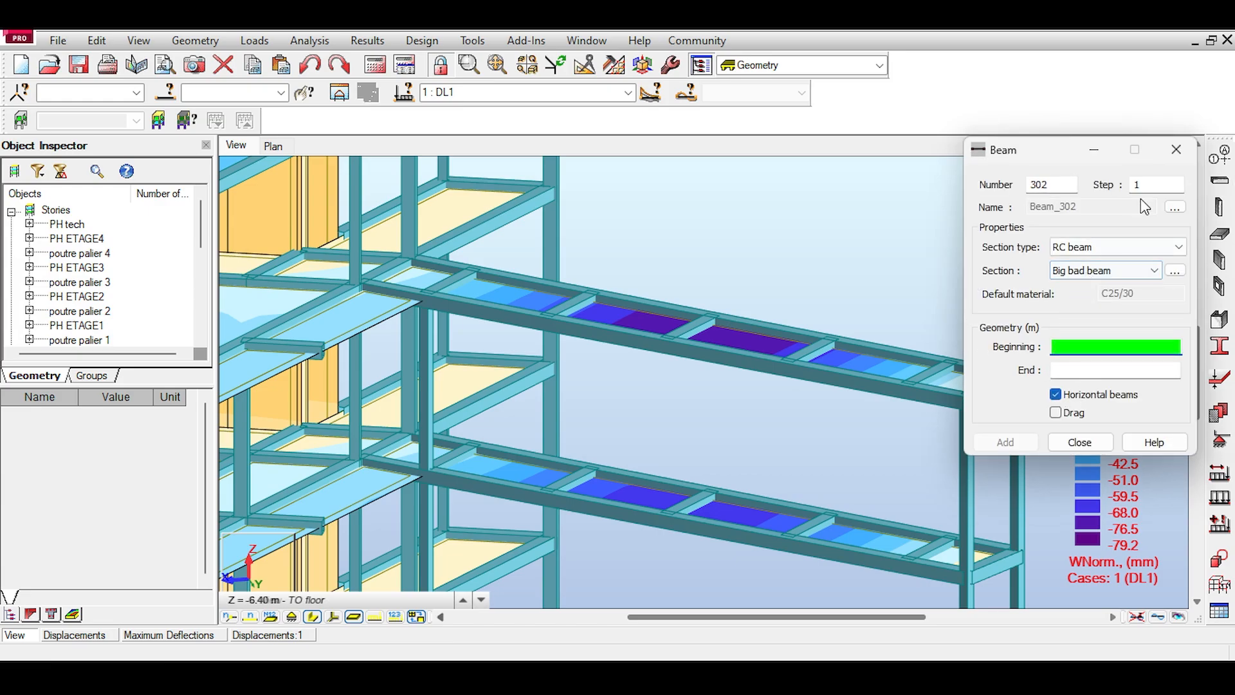
left_click(1189, 160)
left_click(1219, 345)
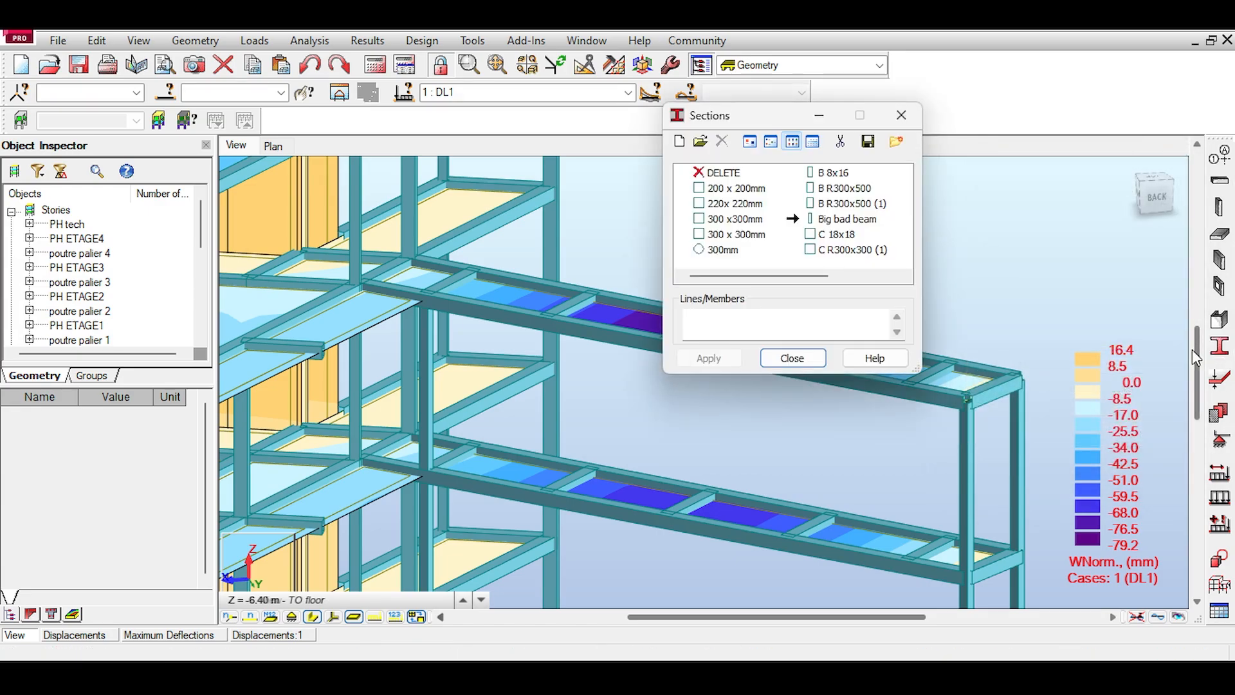
left_click(634, 318)
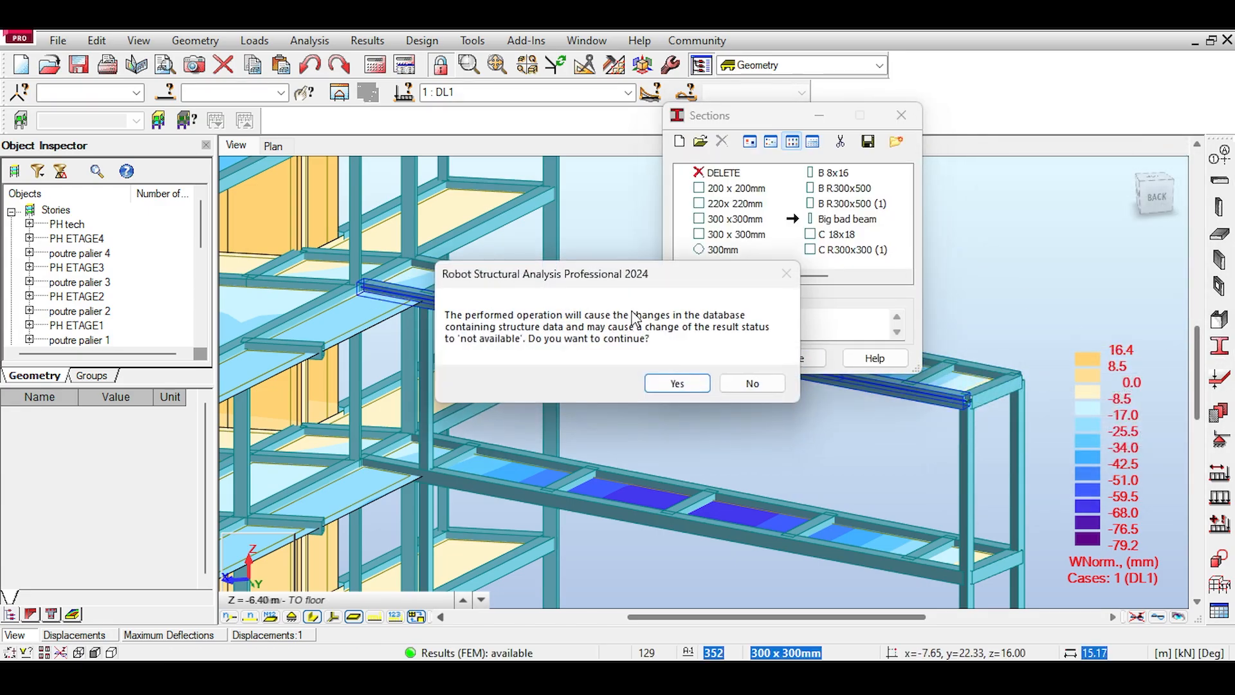
left_click(677, 383)
left_click(674, 396)
left_click(665, 418)
left_click(686, 399)
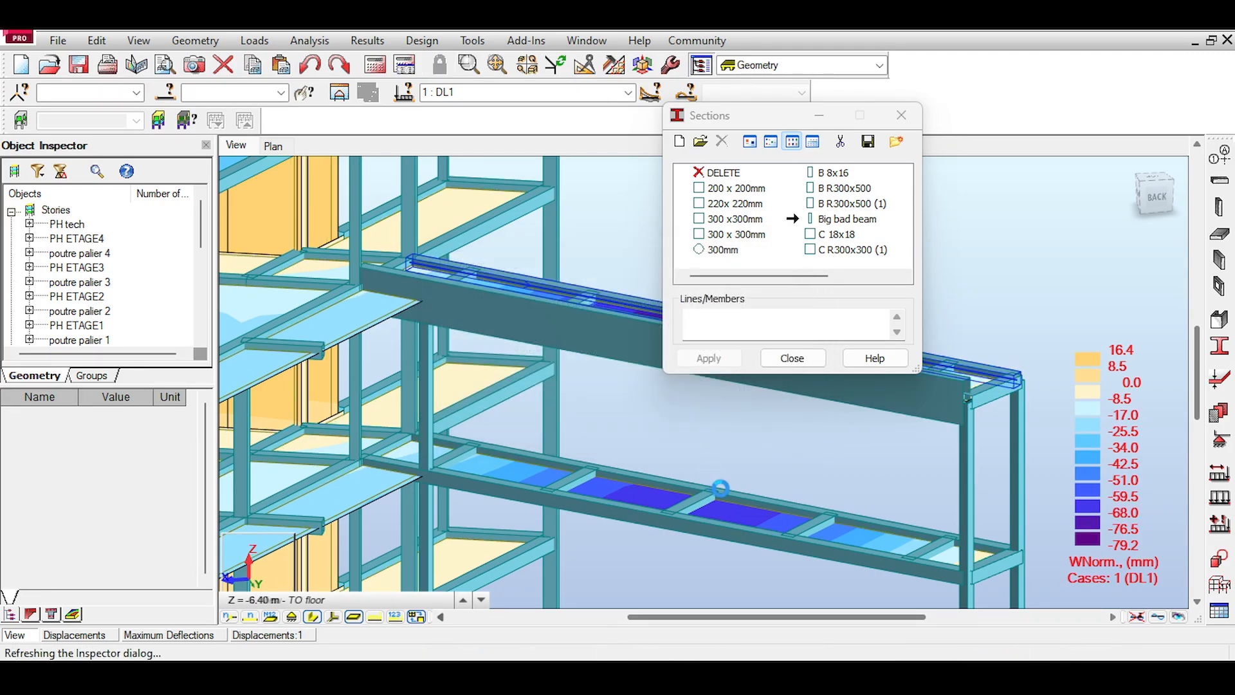
Step: Assign the Big bad beam section to both long walkway beams at z = 12.00, accepting the material change
left_click(745, 510)
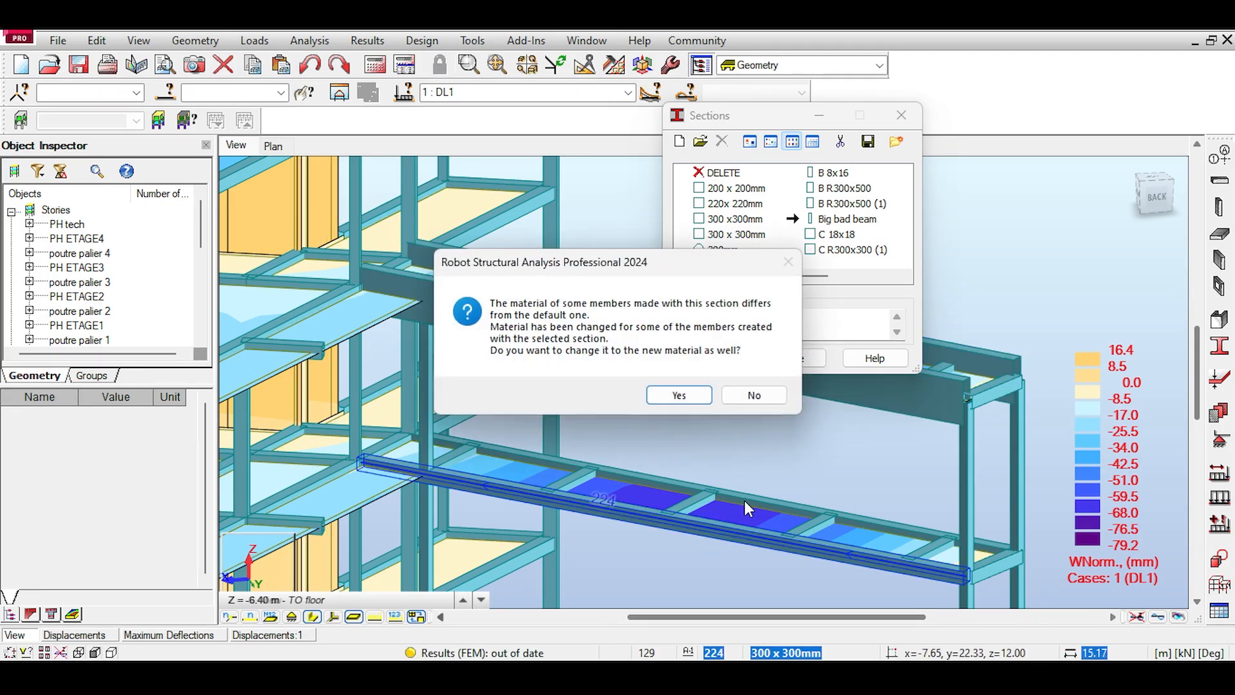
left_click(704, 399)
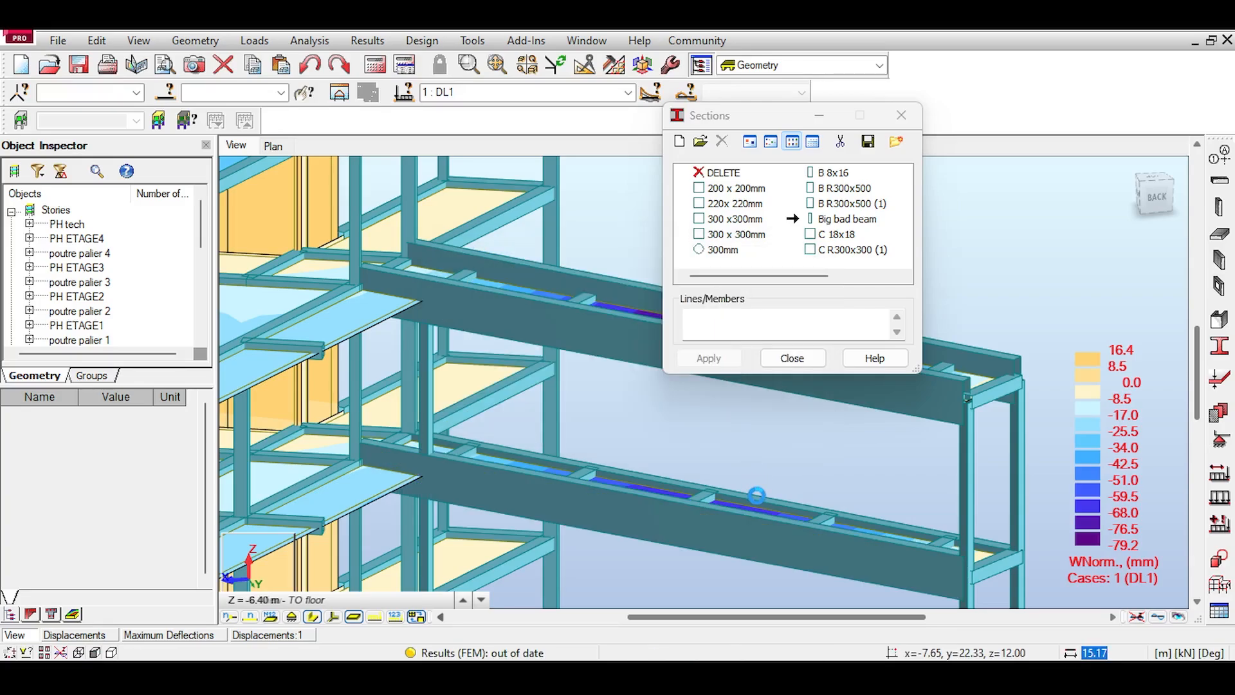
left_click(759, 505)
left_click(679, 395)
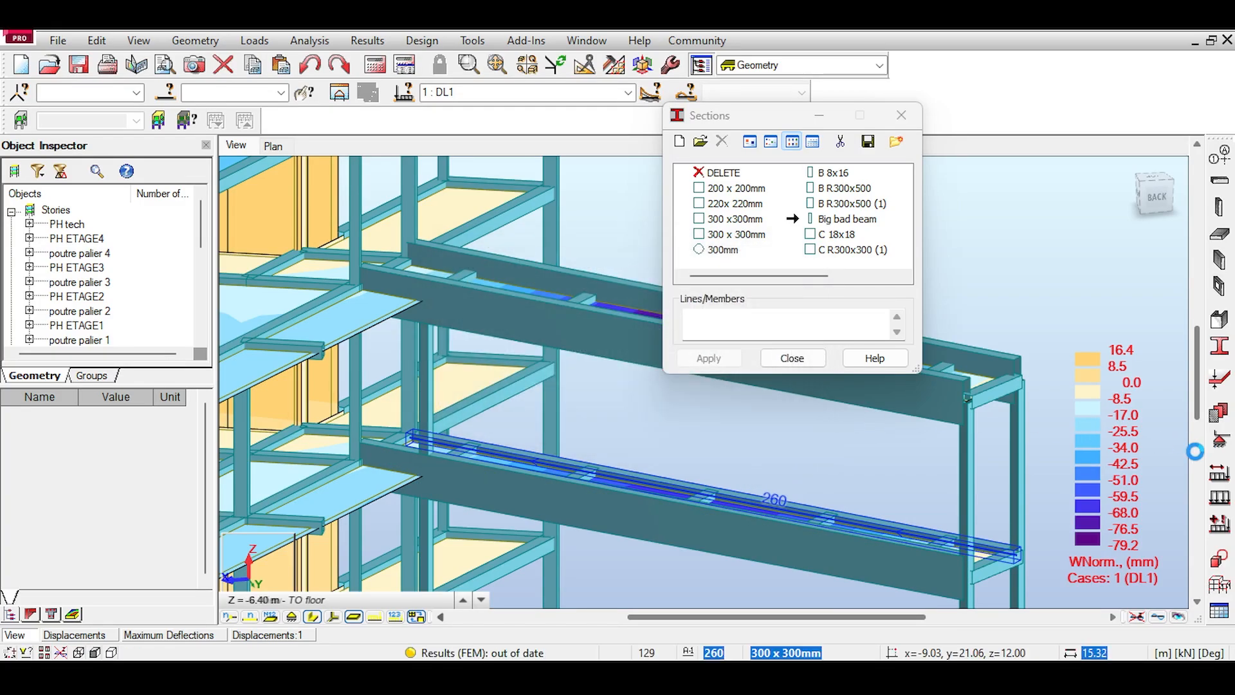
Step: Define a constant 50 cm panel thickness in CONCR and assign it to the wall panel supporting the walkway's outer end
middle_click_drag(1036, 286, 899, 146)
middle_click_drag(995, 444, 936, 290)
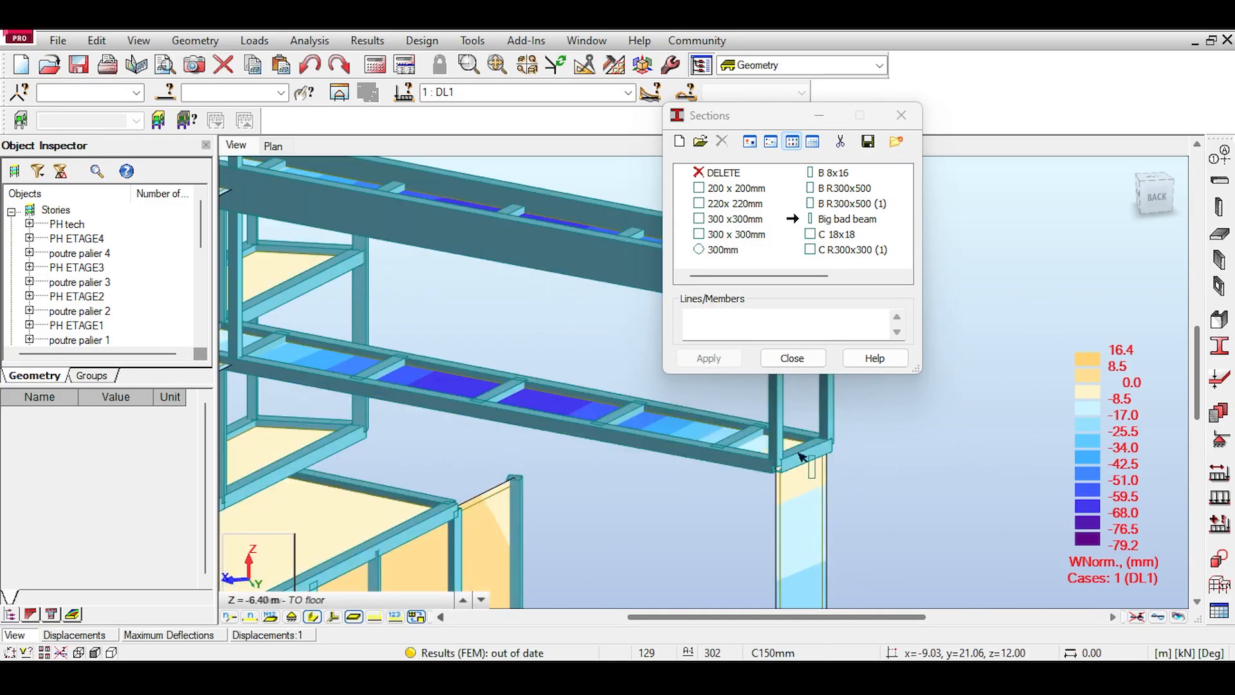
scroll(804, 455, "down", 2)
left_click(1221, 378)
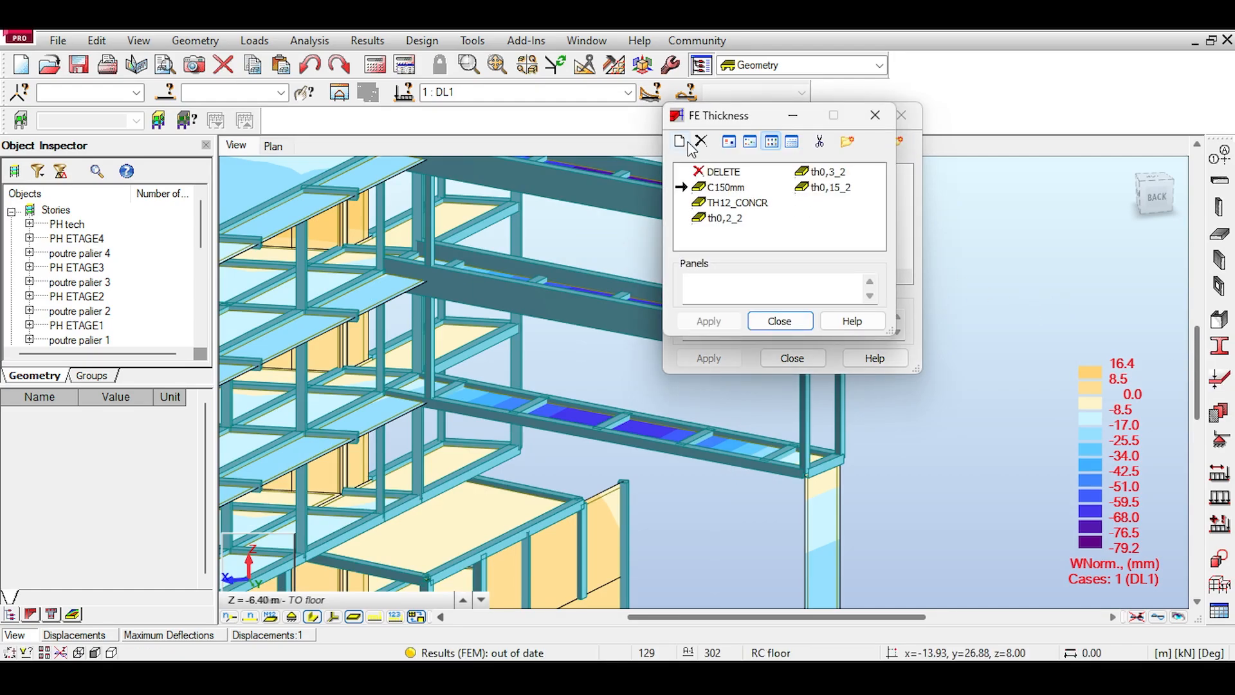
double_click(1094, 381)
left_click(994, 633)
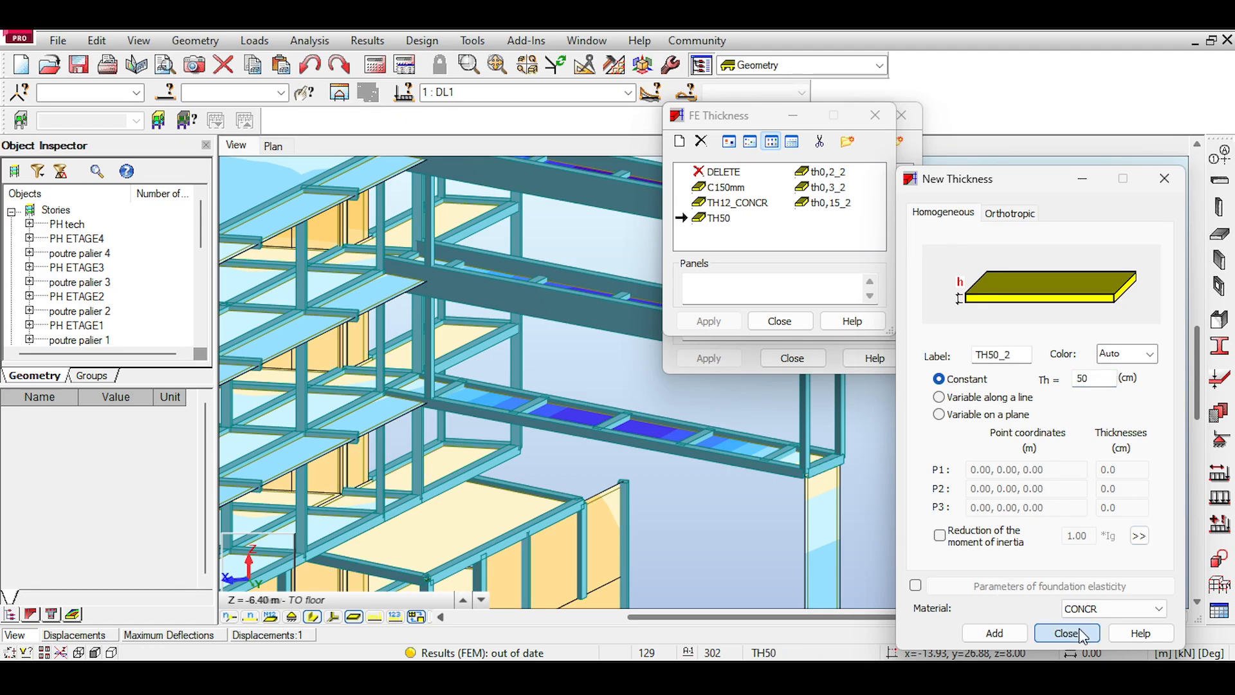
left_click(1079, 631)
left_click(833, 532)
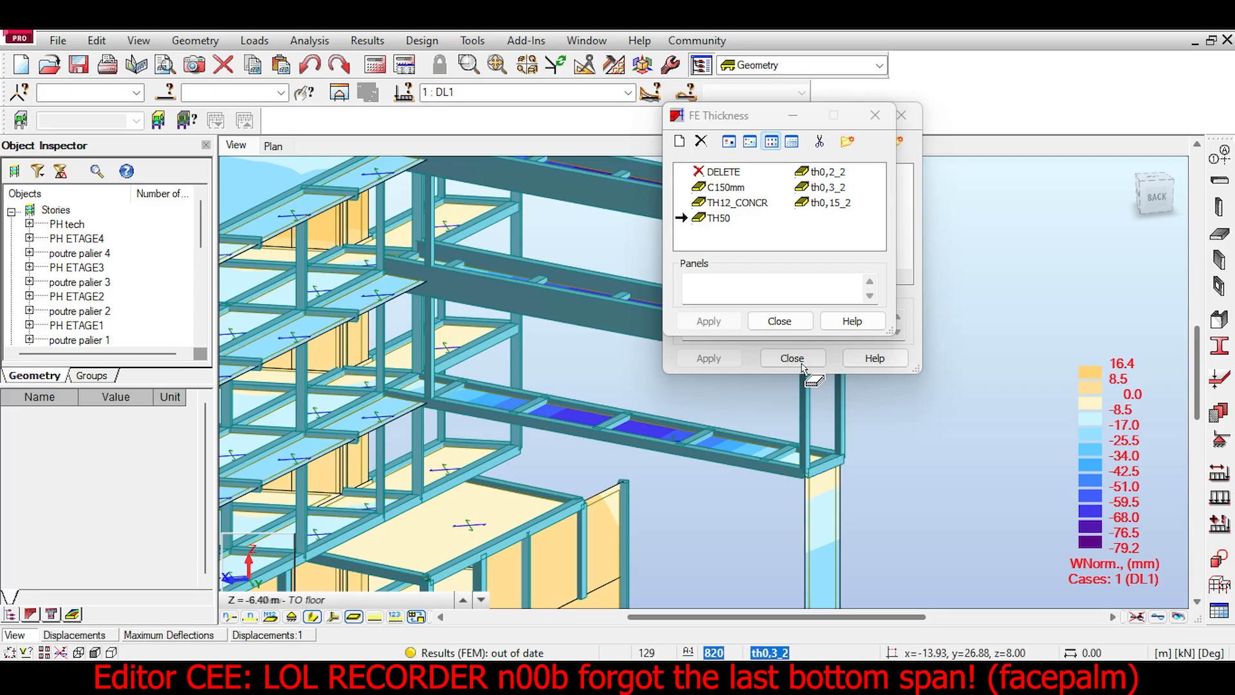
left_click(797, 318)
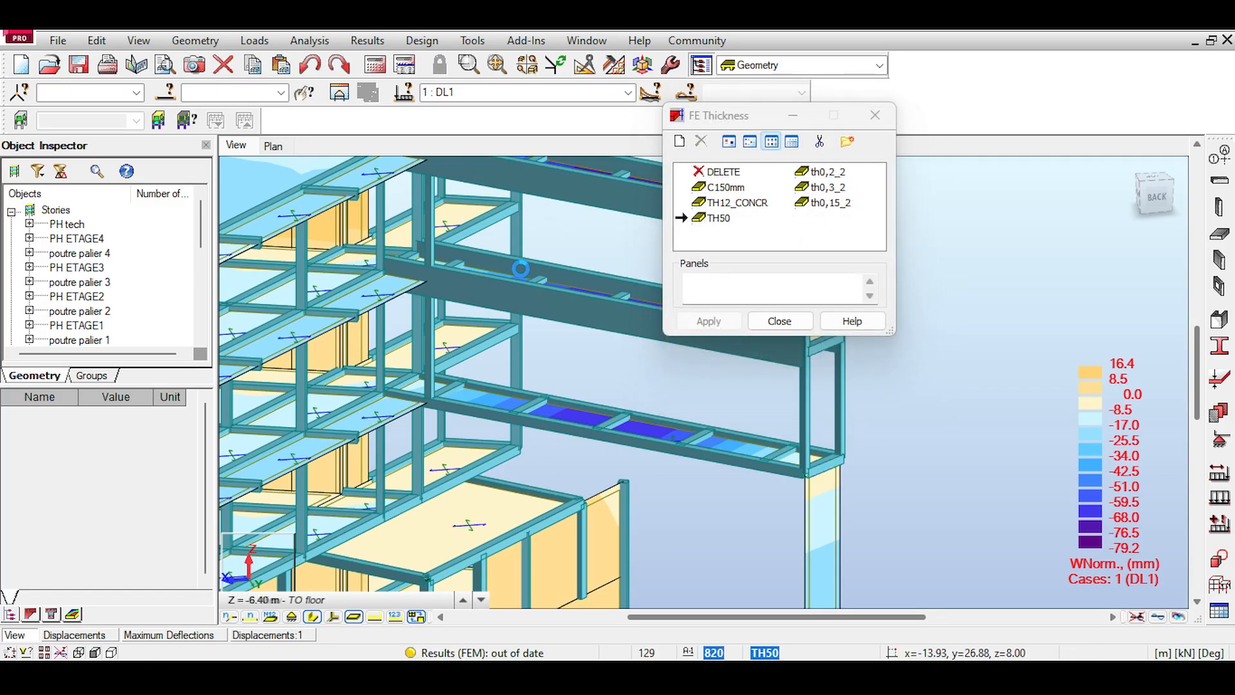
Step: Rerun the calculation with the stiffened walkway and examine the updated displacement map on the roof, back floors and walkways
scroll(453, 227, "down", 2)
middle_click_drag(386, 207, 673, 257)
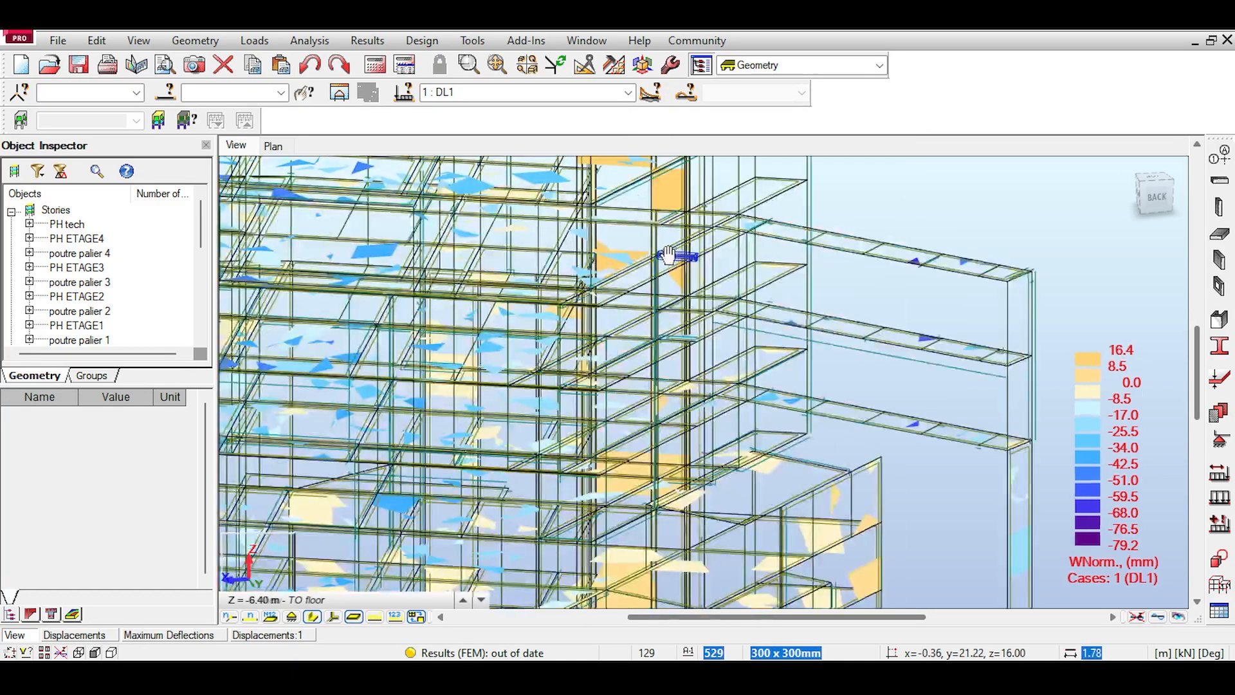
scroll(672, 256, "down", 2)
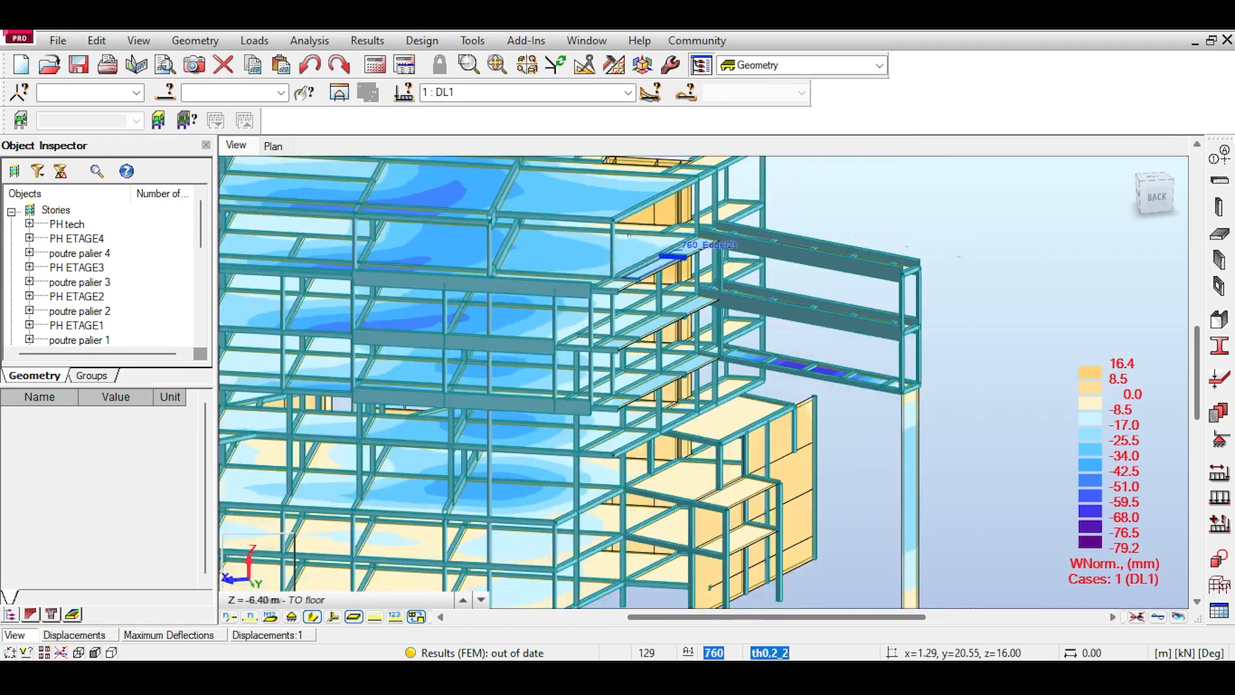
left_click(377, 67)
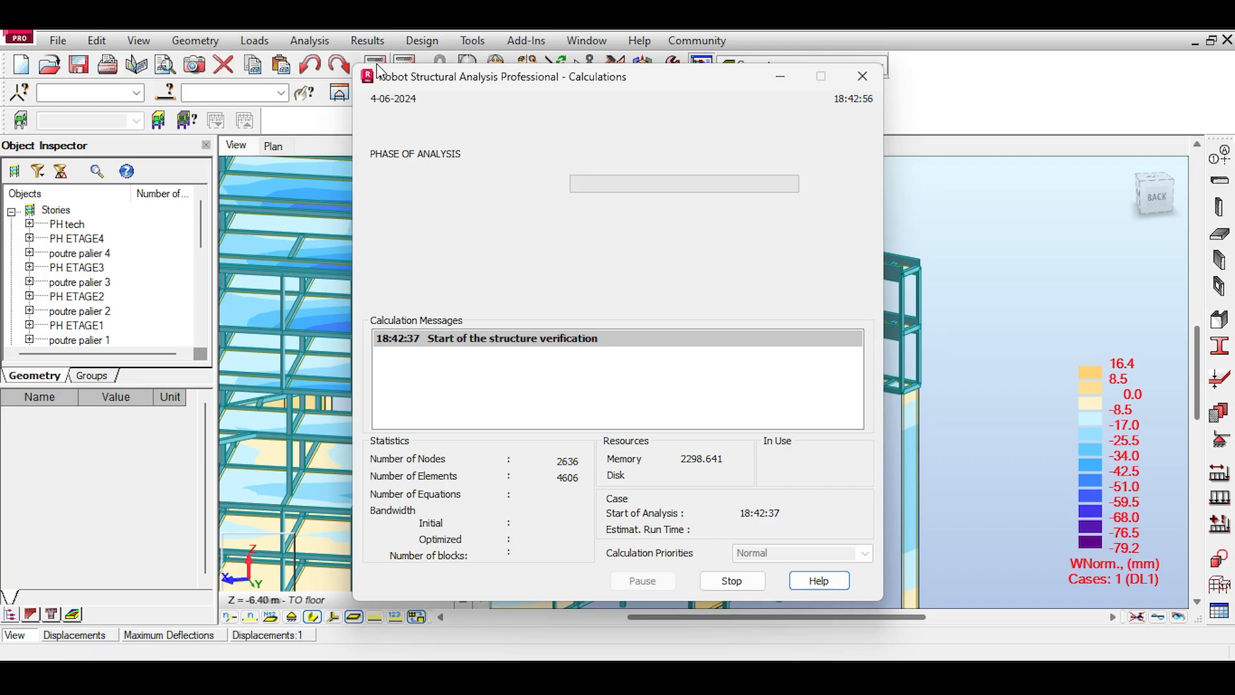
scroll(753, 309, "up", 5)
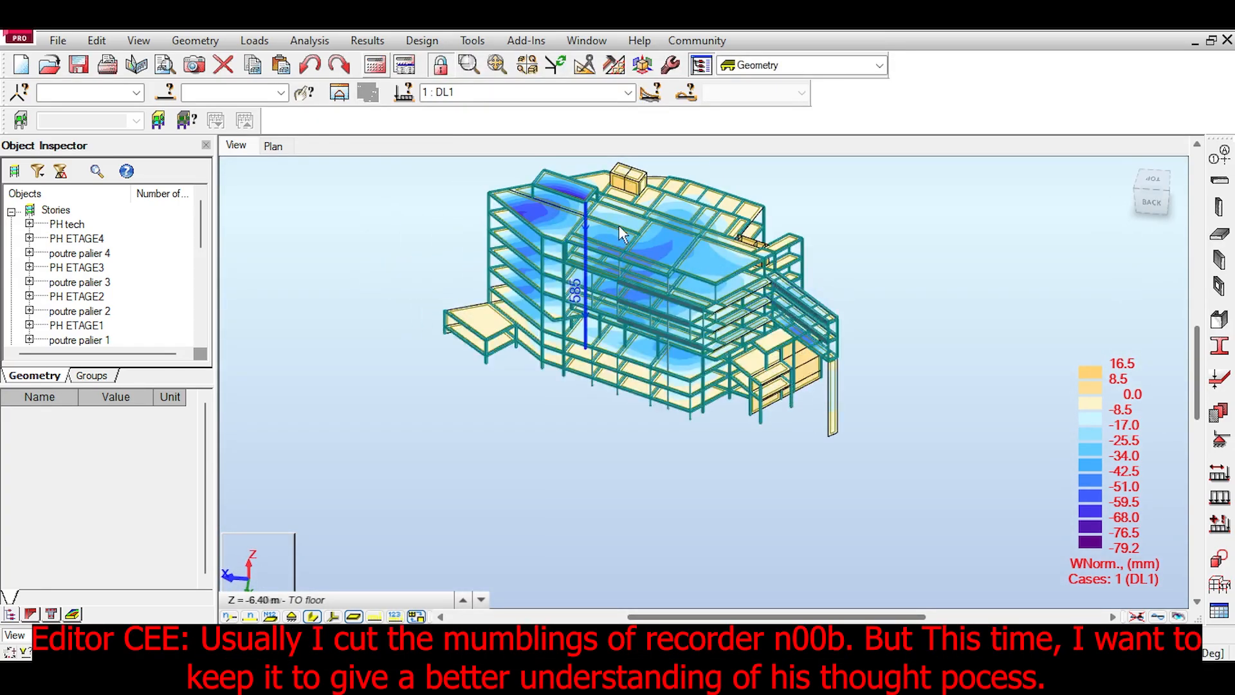
scroll(859, 358, "up", 1)
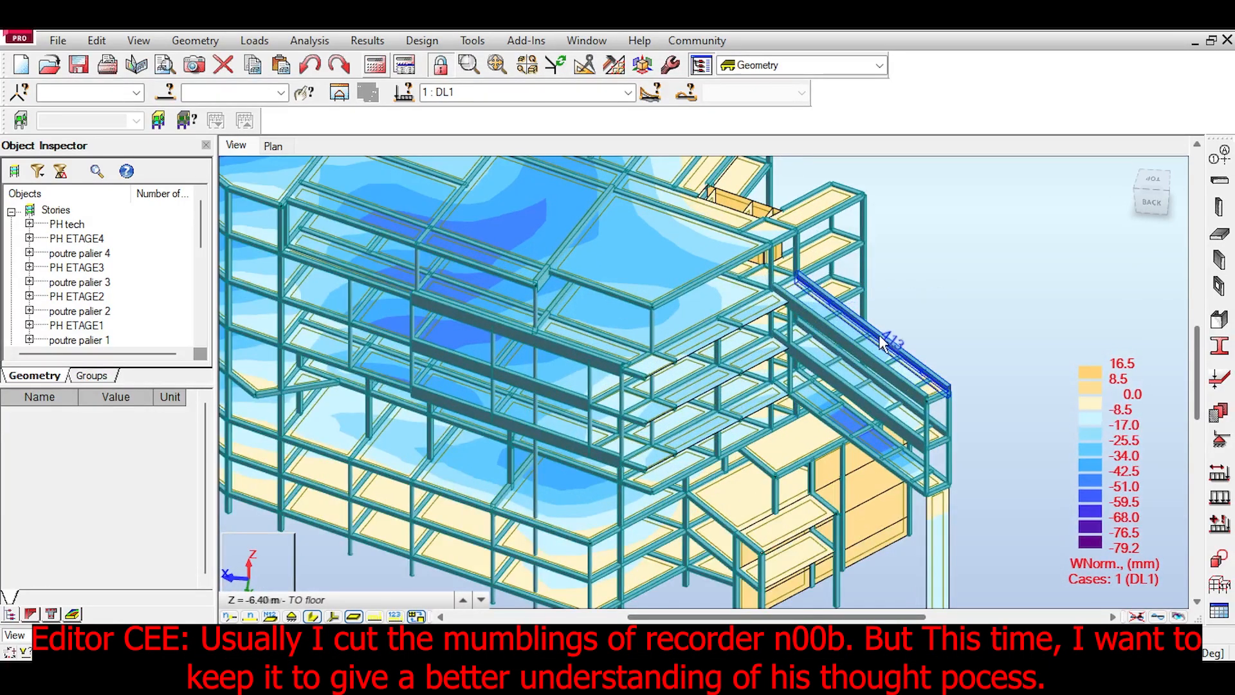
Step: Examine the displacement map on the raised roof slab and its supports, comparing it with the surrounding roof
scroll(866, 349, "down", 2)
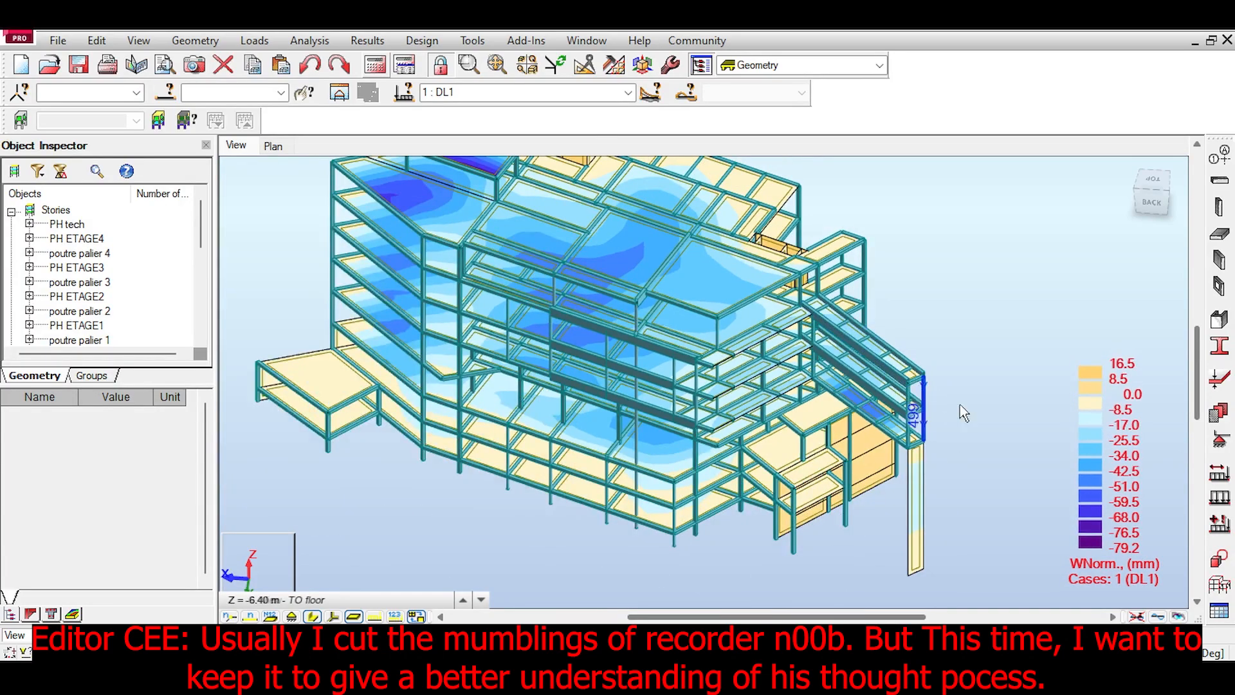
scroll(640, 341, "up", 6)
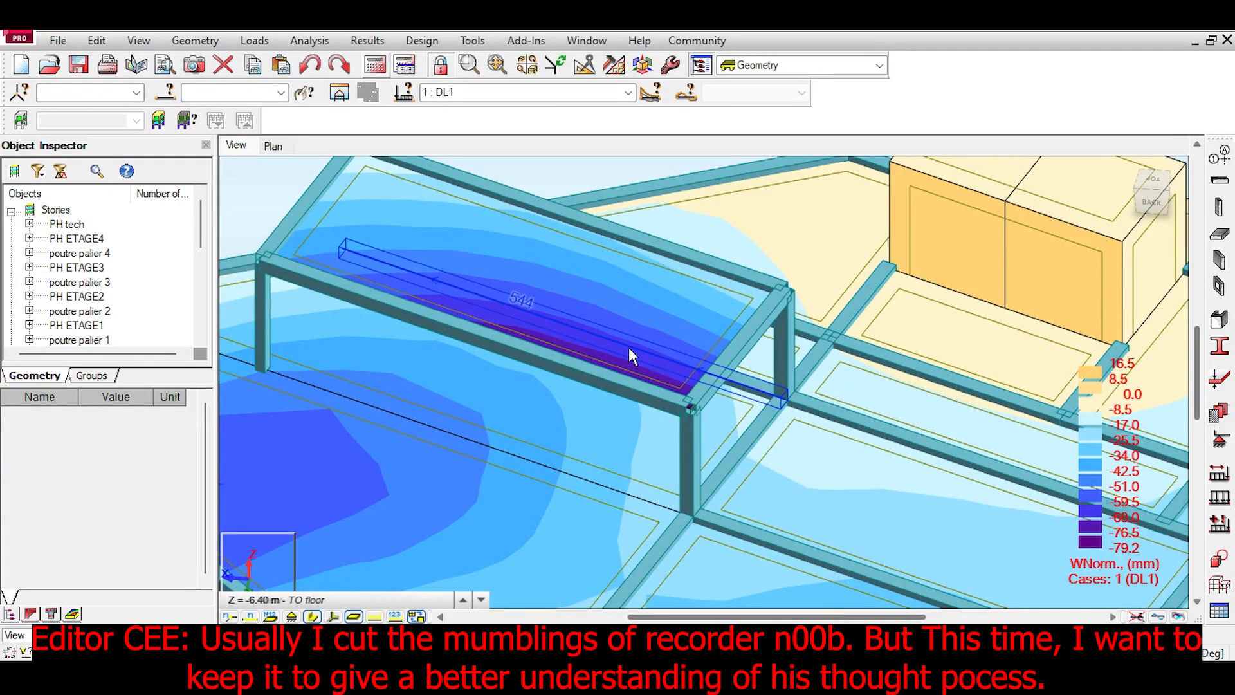
scroll(629, 360, "up", 2)
scroll(631, 365, "down", 1)
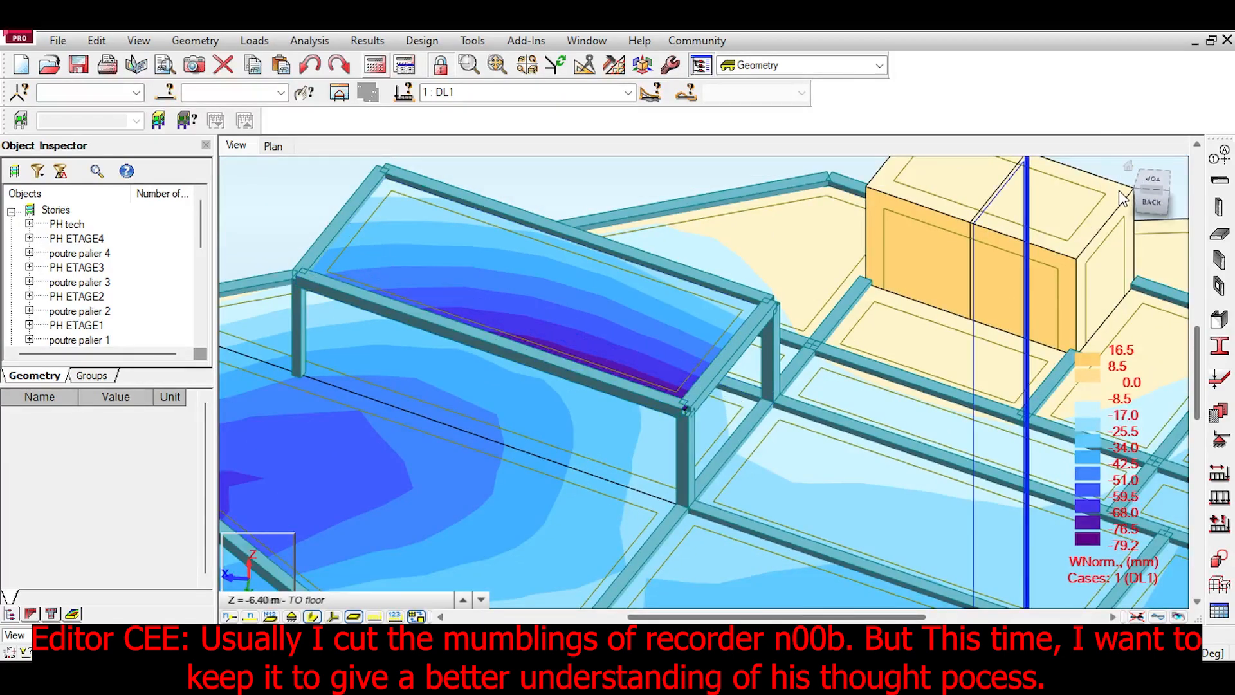
left_click_drag(1137, 191, 1115, 170)
scroll(592, 389, "up", 2)
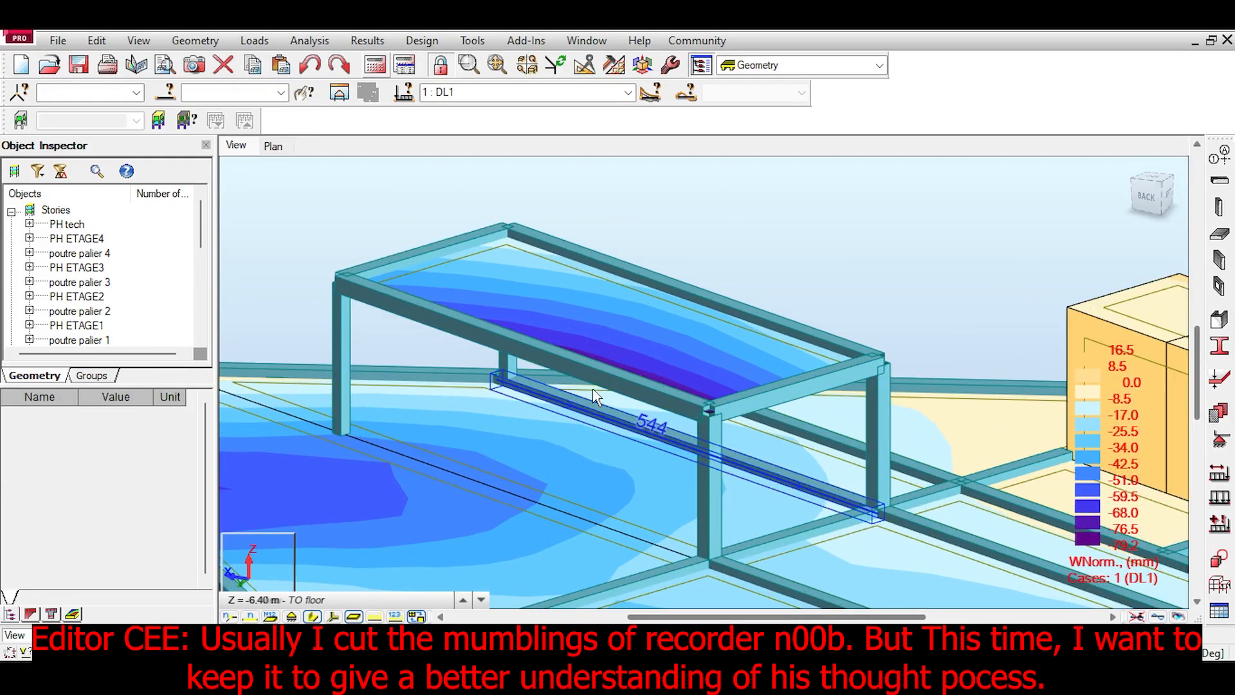
scroll(593, 389, "down", 5)
scroll(592, 389, "down", 3)
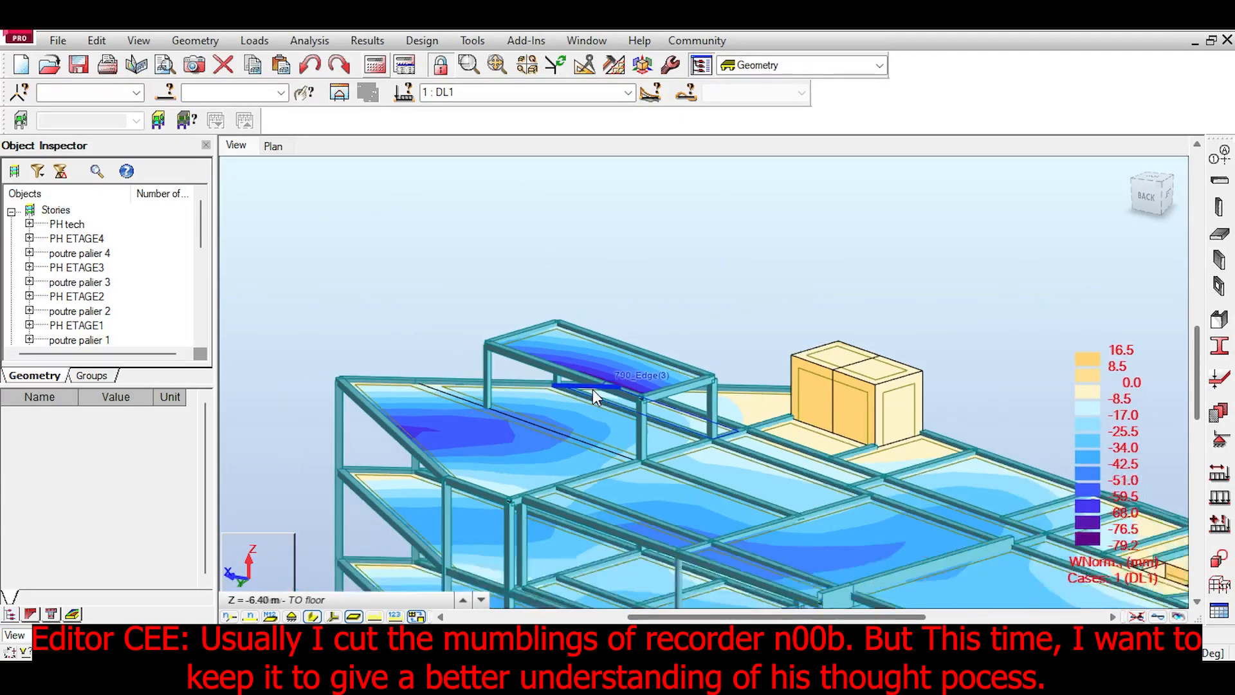
scroll(592, 388, "up", 5)
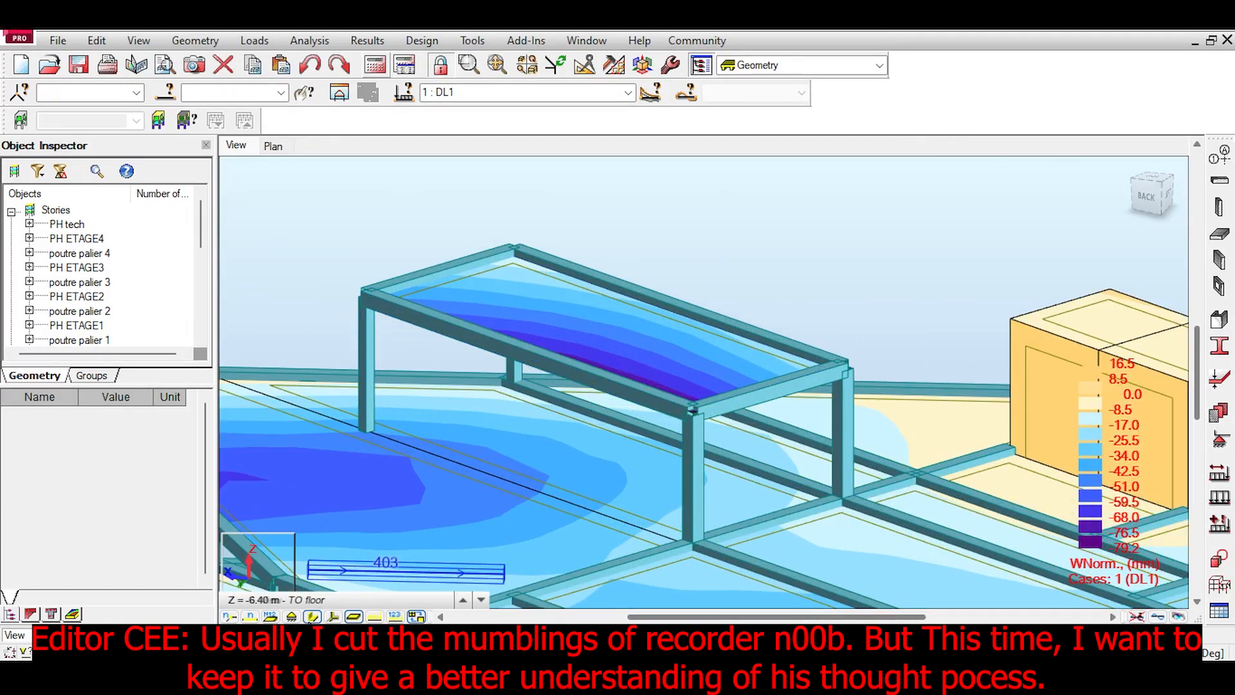
Step: Hide the section shapes and examine the displacements along the raised roof slab's front edge and at its corner
scroll(628, 381, "up", 6)
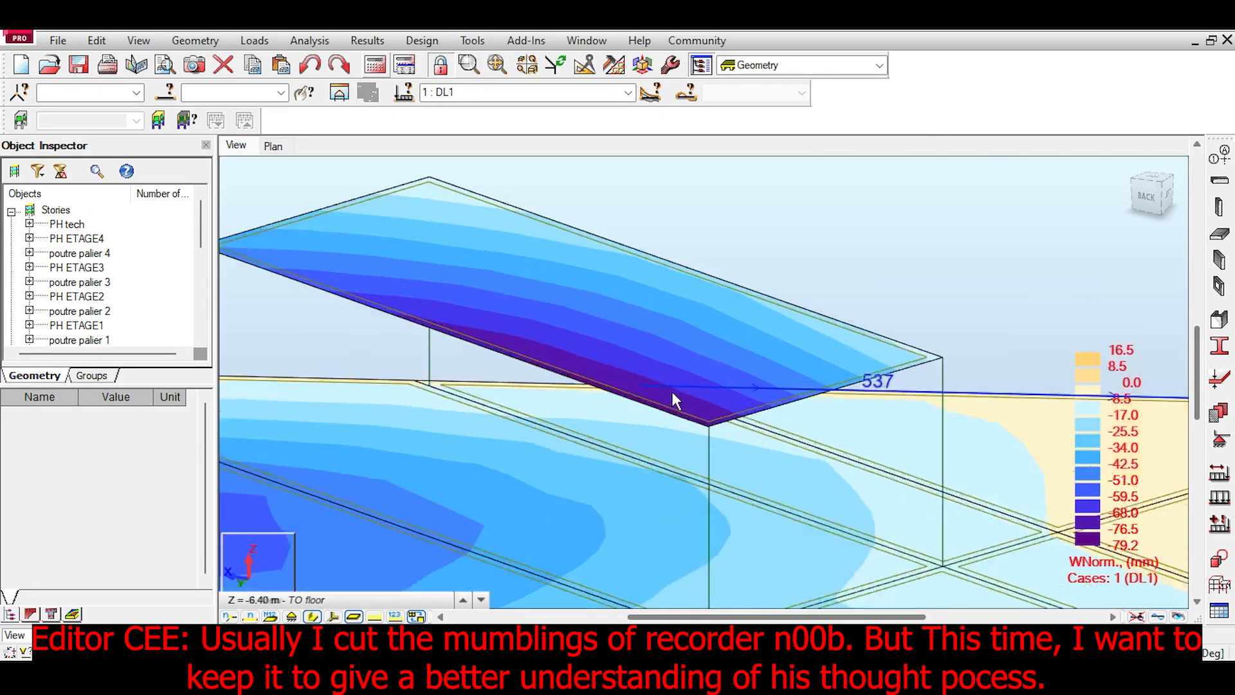
scroll(676, 440, "up", 6)
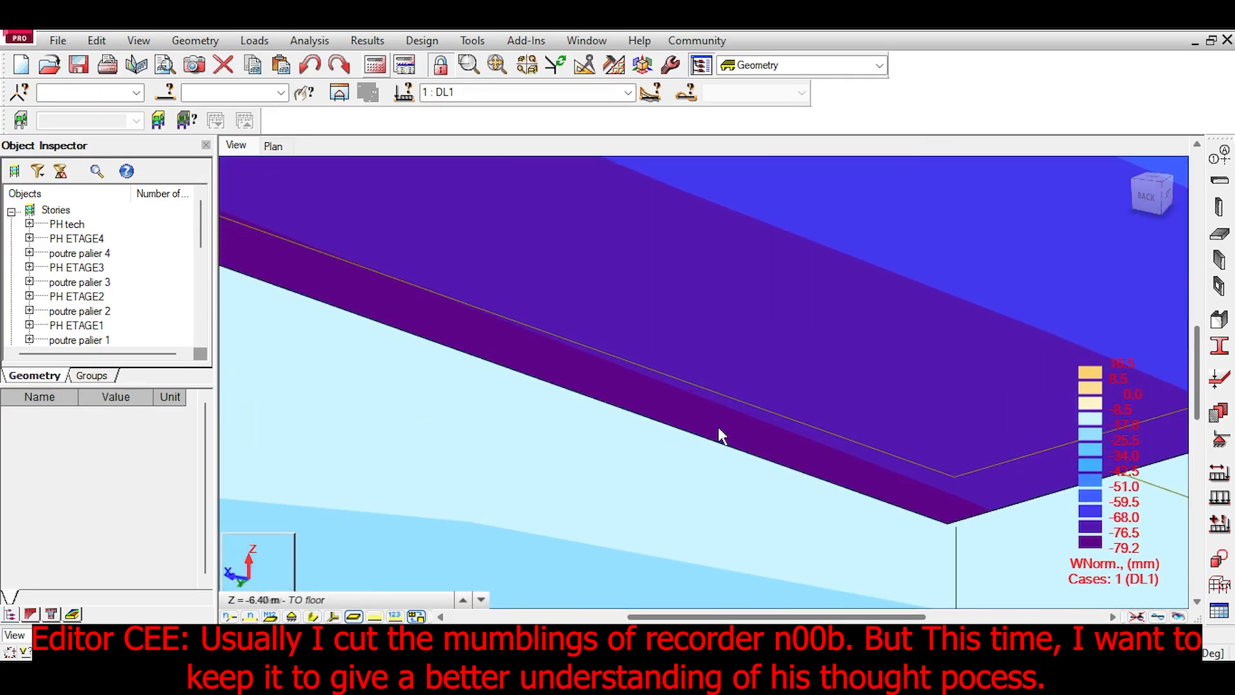
scroll(721, 431, "down", 5)
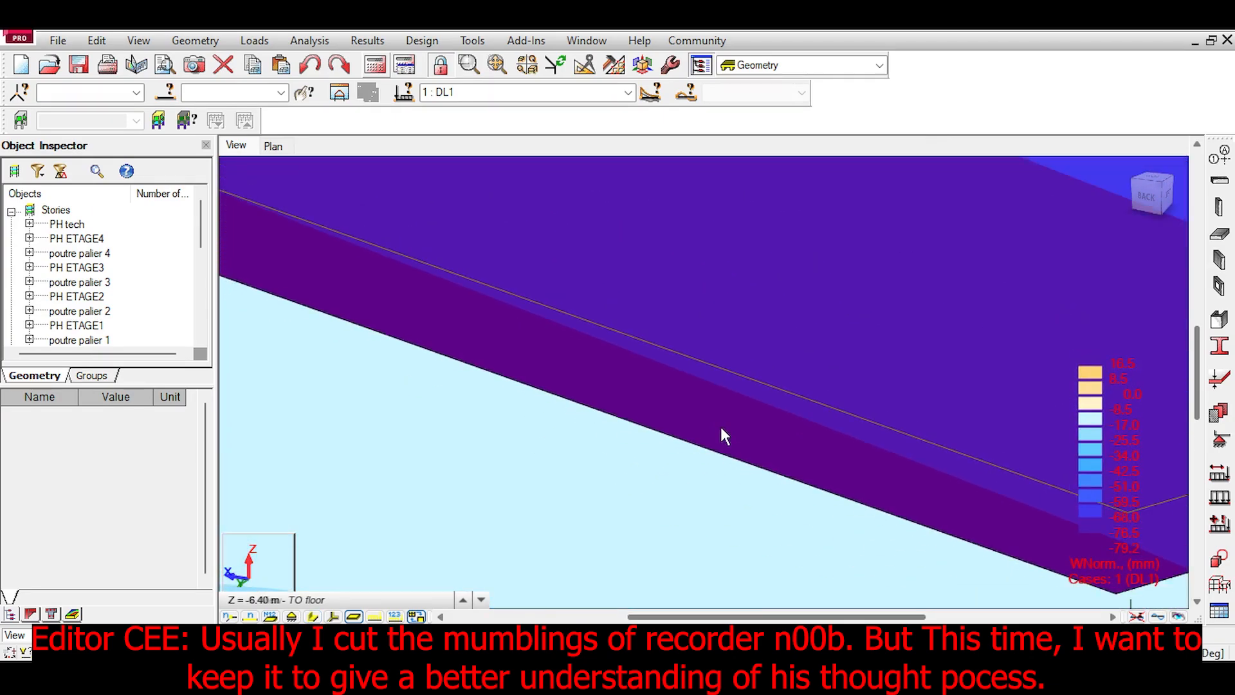
scroll(695, 418, "down", 3)
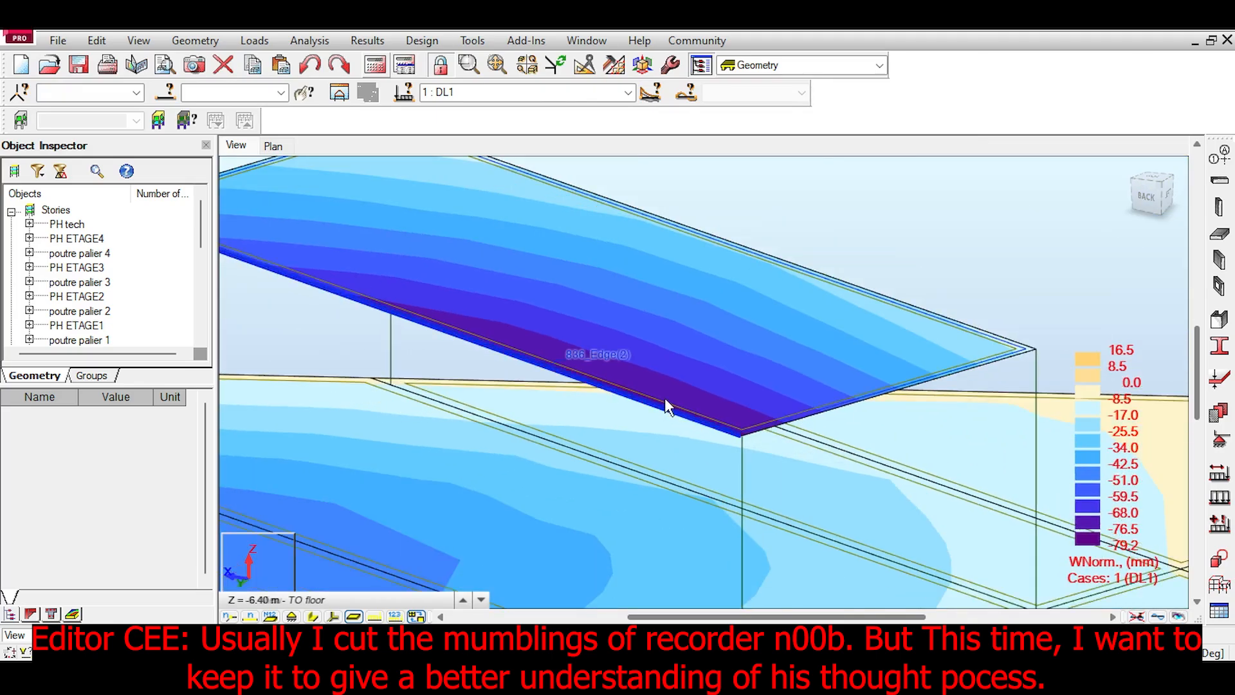
scroll(655, 395, "down", 2)
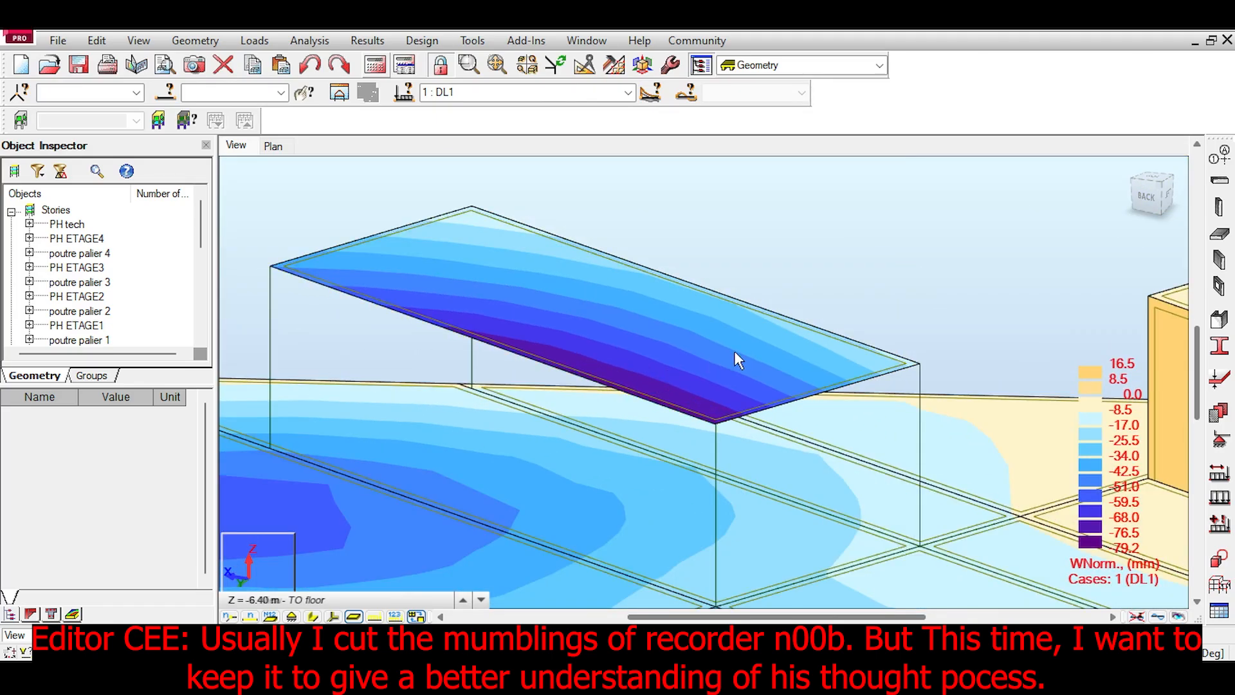
left_click(1171, 195)
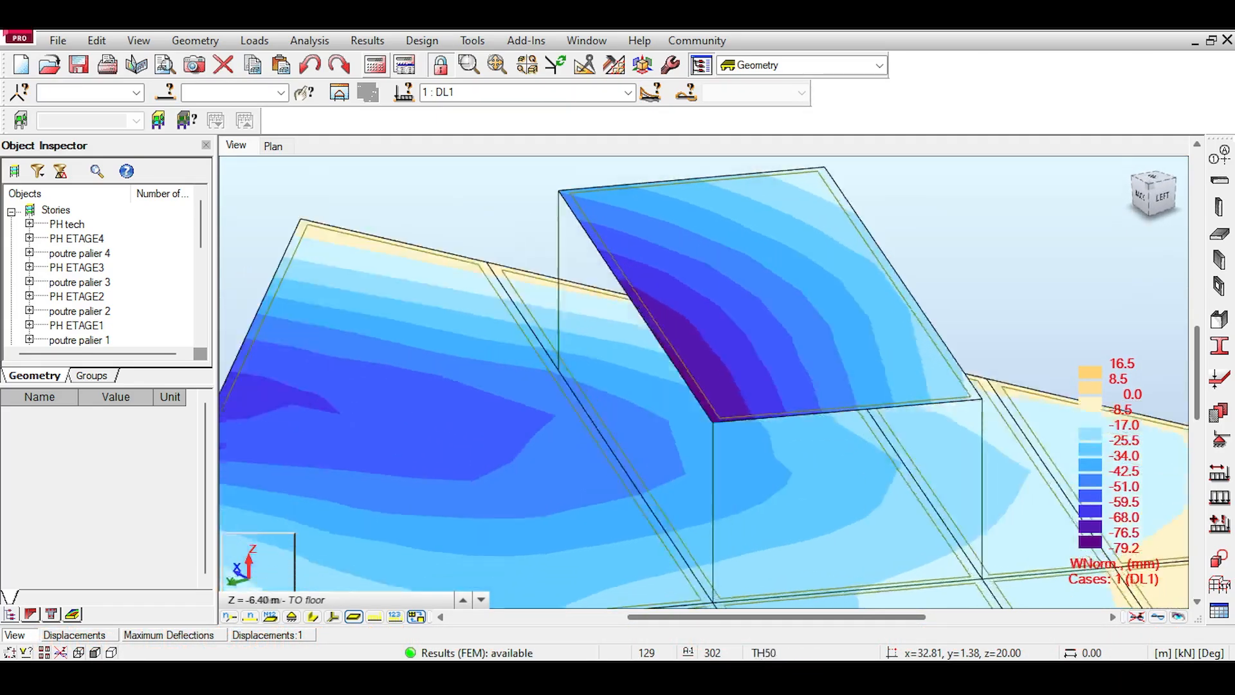
middle_click_drag(843, 251, 920, 293, "shift")
scroll(920, 292, "down", 3)
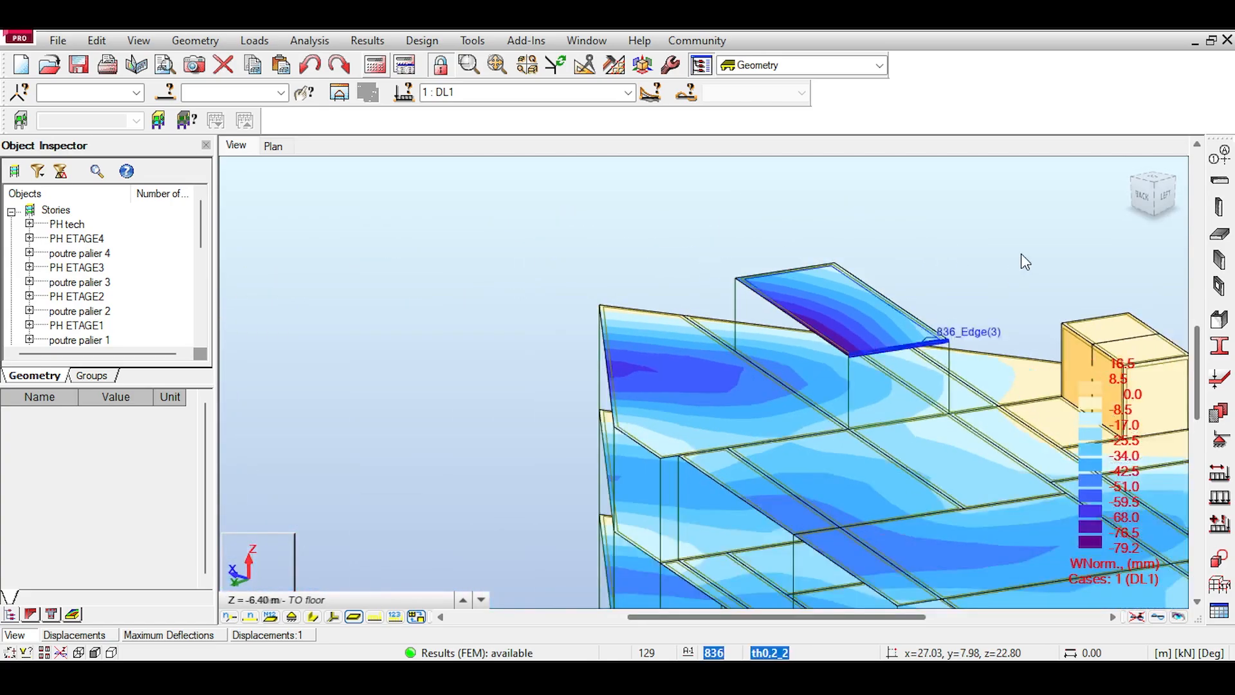
mouse_move(1169, 184)
left_mouse_down()
mouse_move(1179, 171)
mouse_move(1180, 191)
left_mouse_up()
scroll(756, 321, "up", 5)
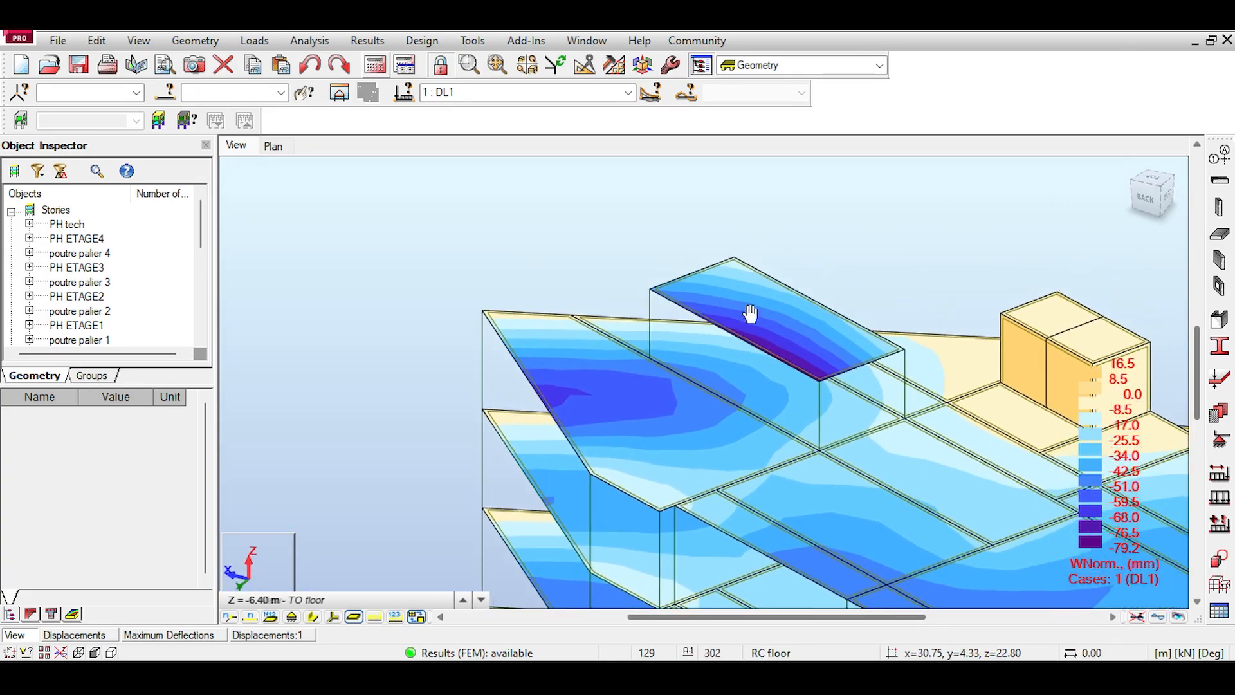
middle_click_drag(834, 455, 762, 410)
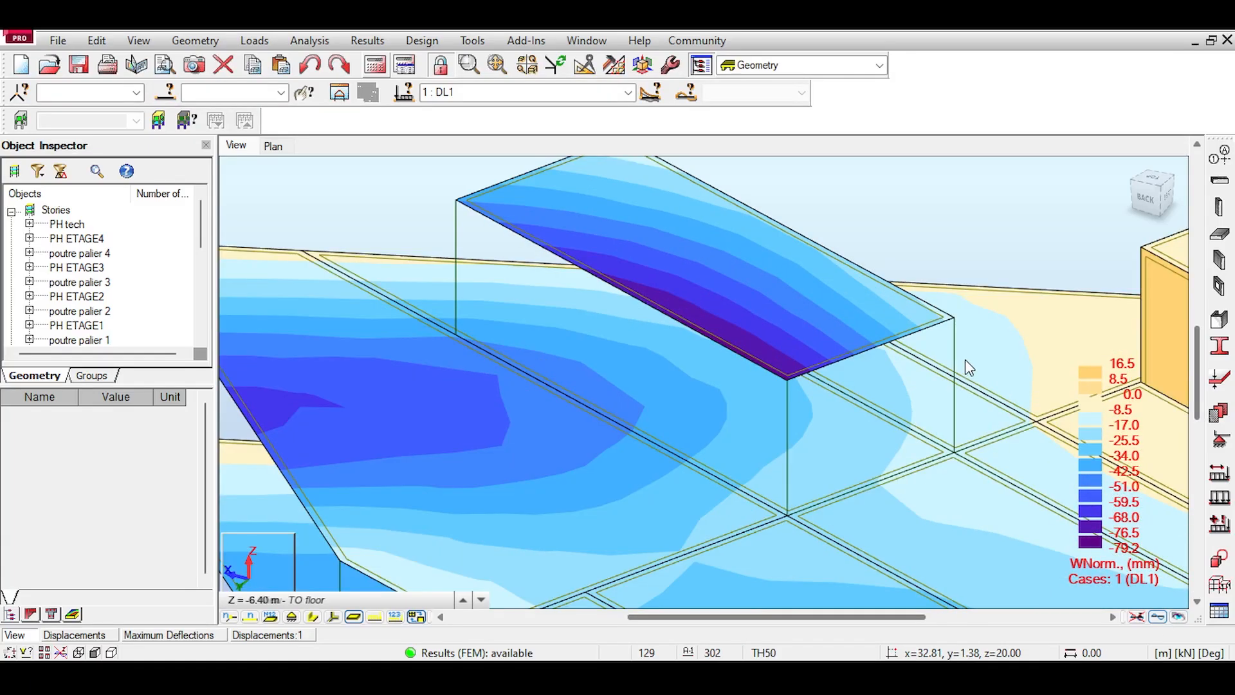
Step: Show the deformed shape and examine the junction between the raised roof slab's corner and the column beneath it
scroll(965, 359, "down", 3)
scroll(943, 369, "up", 1)
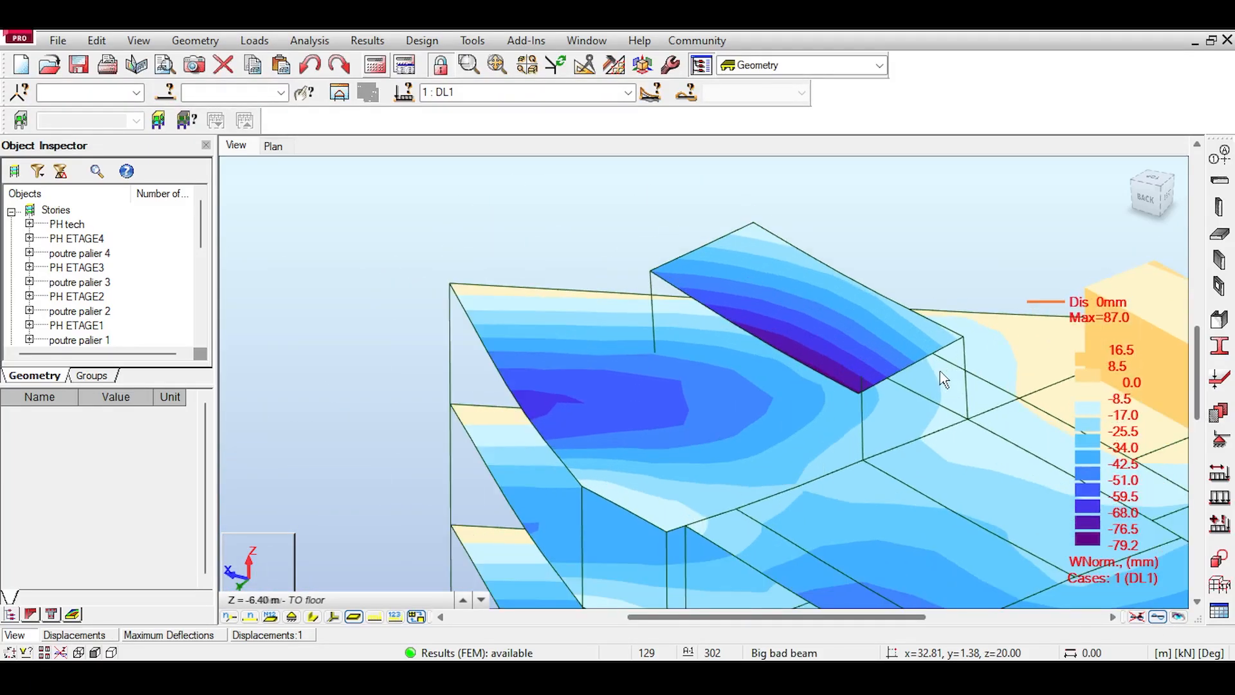
scroll(946, 376, "up", 3)
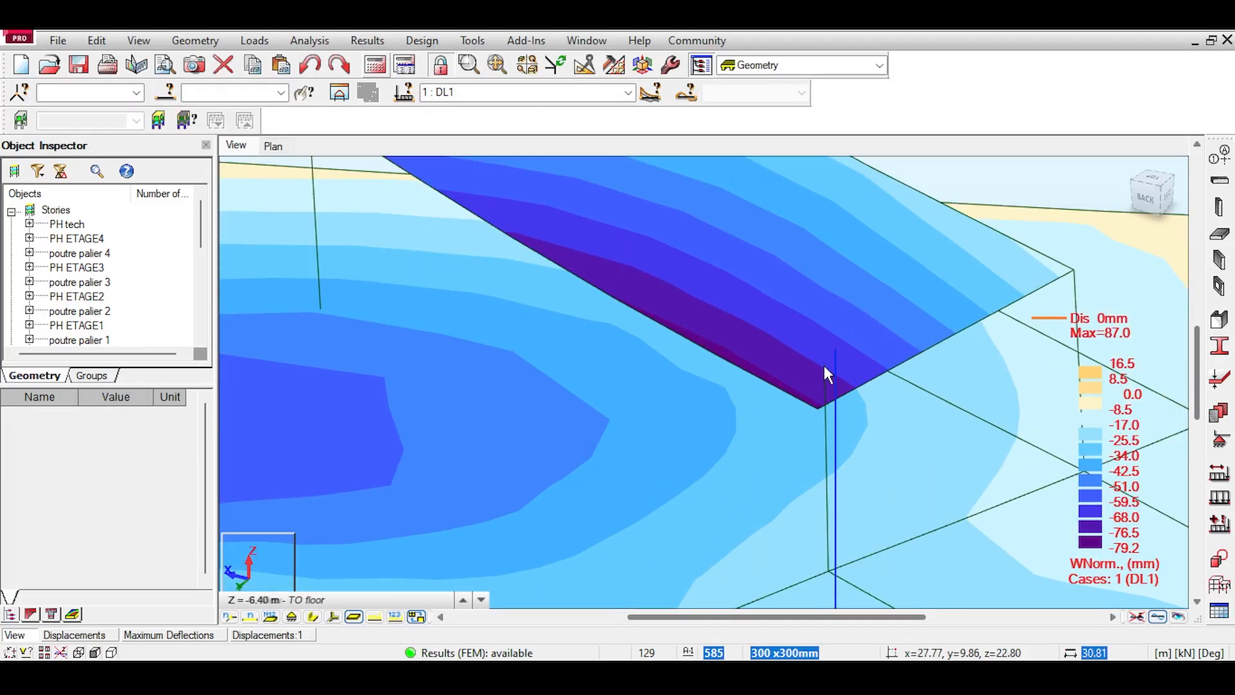
scroll(825, 379, "up", 2)
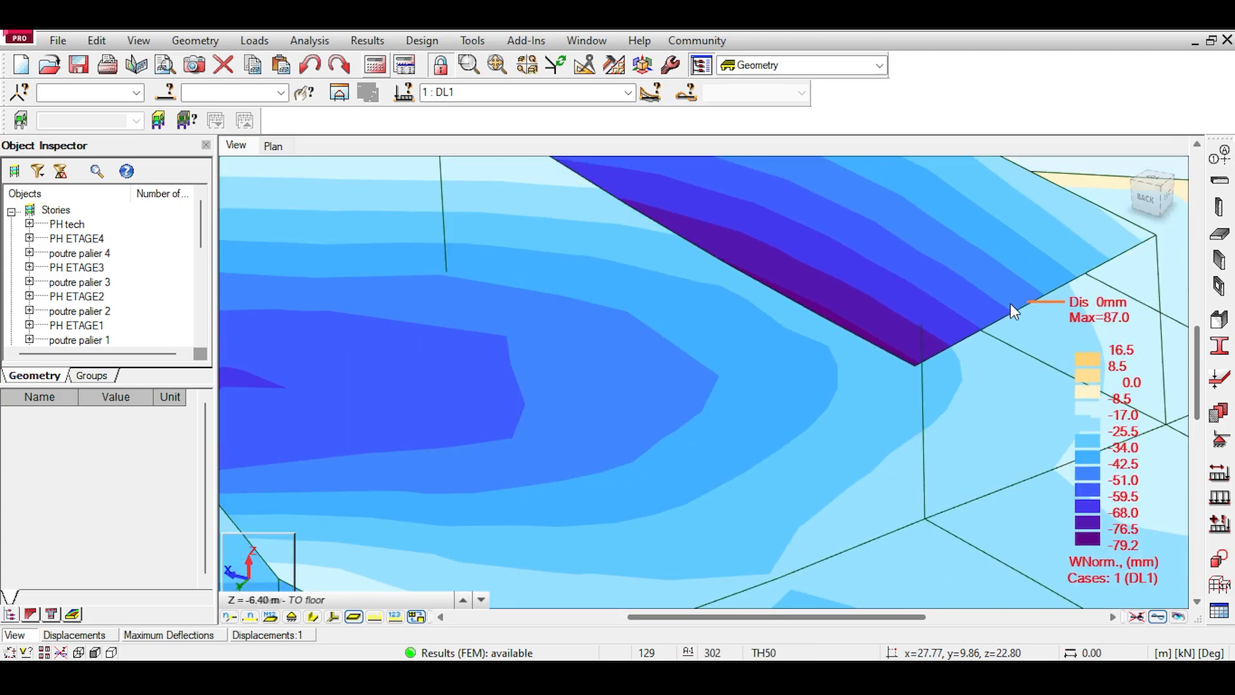
scroll(1010, 303, "down", 3)
left_click(1162, 192)
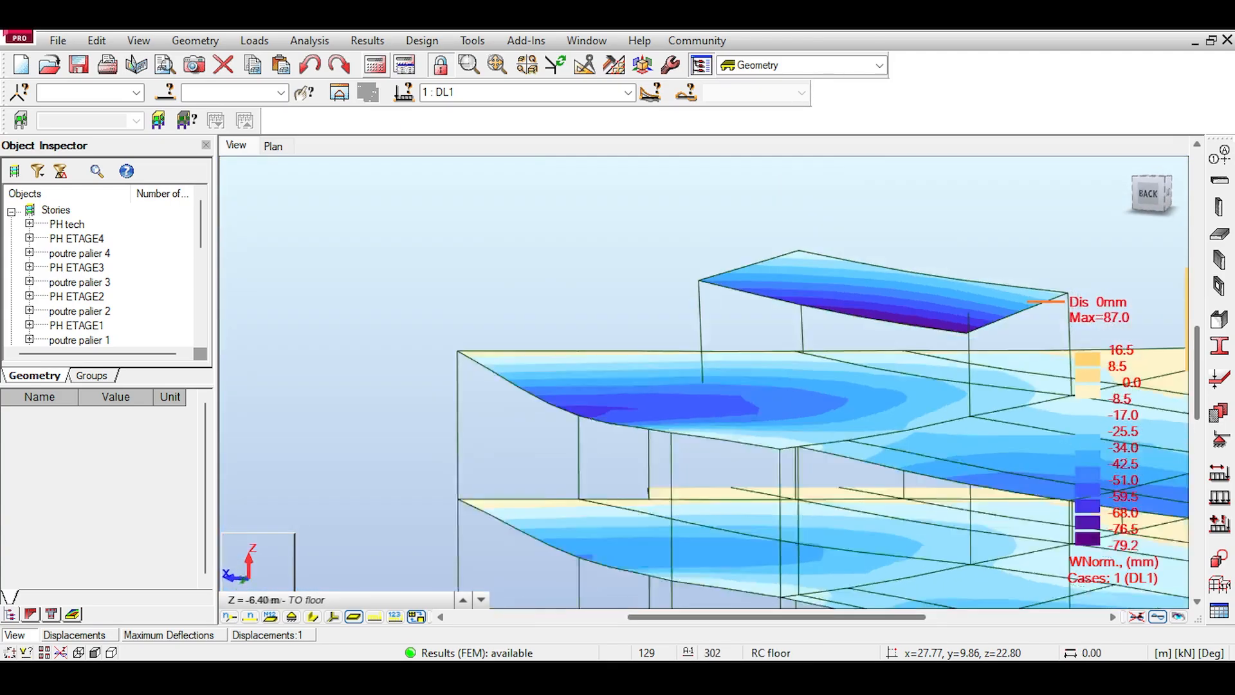
middle_click_drag(797, 360, 772, 441, "shift")
middle_click_drag(625, 394, 607, 403, "shift")
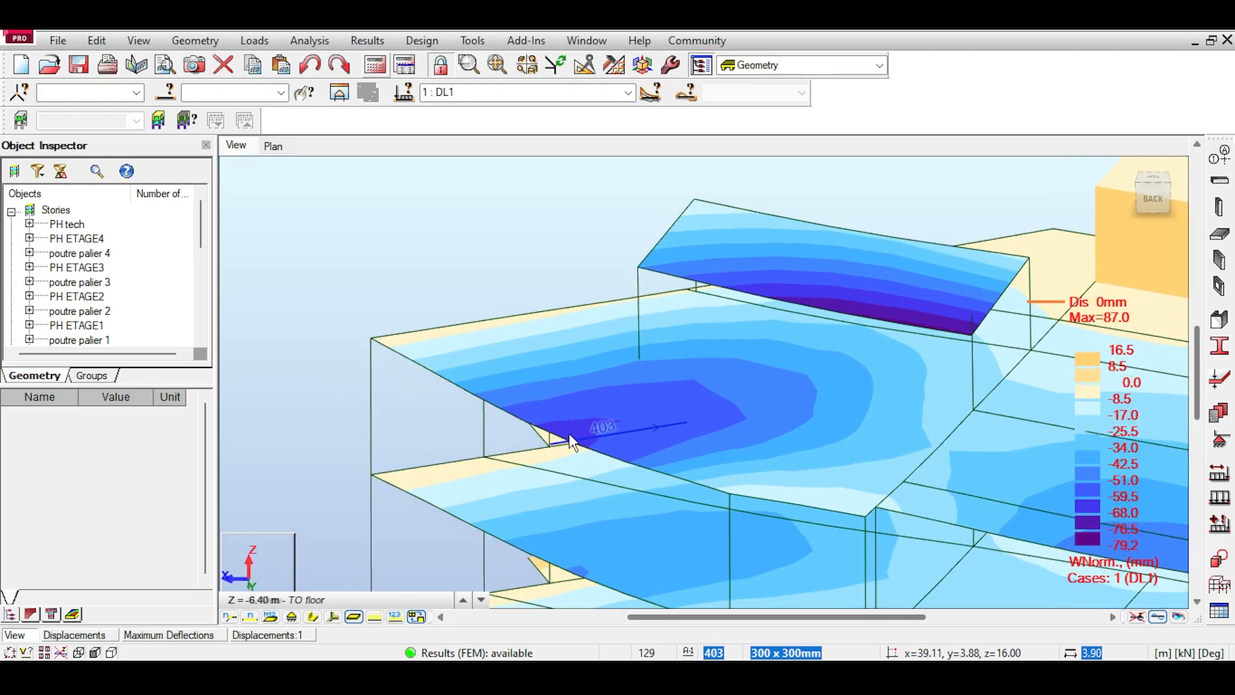
scroll(951, 318, "up", 6)
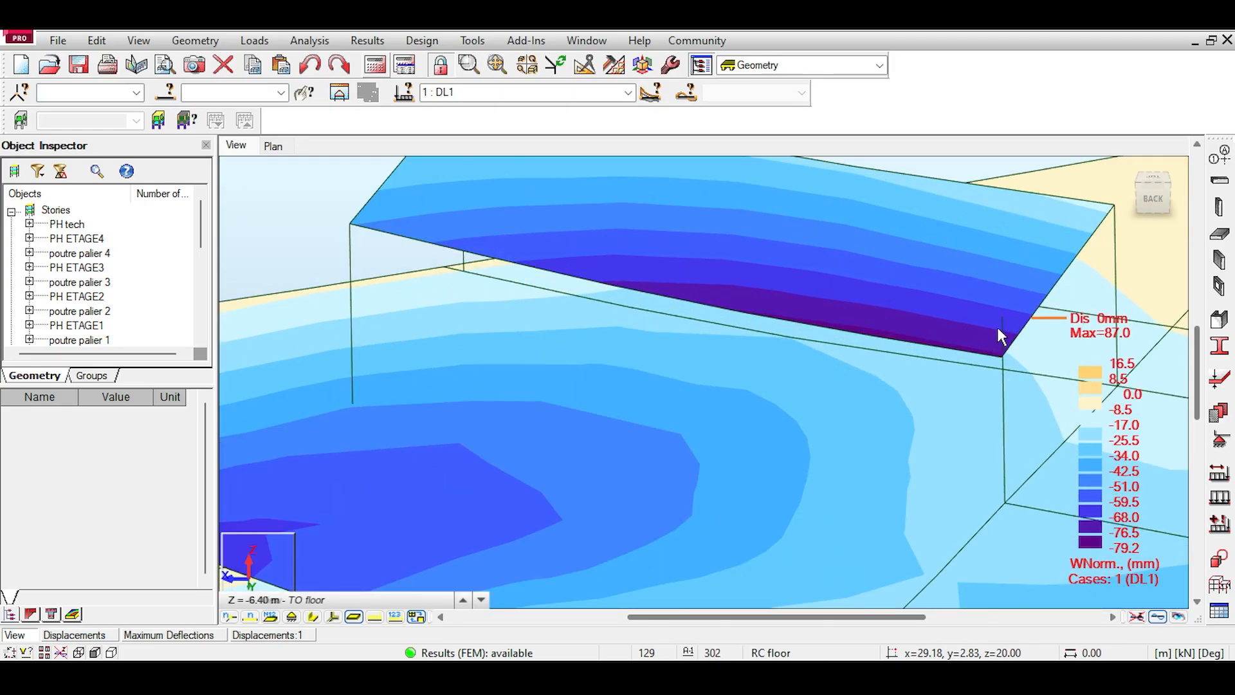
scroll(1004, 324, "down", 5)
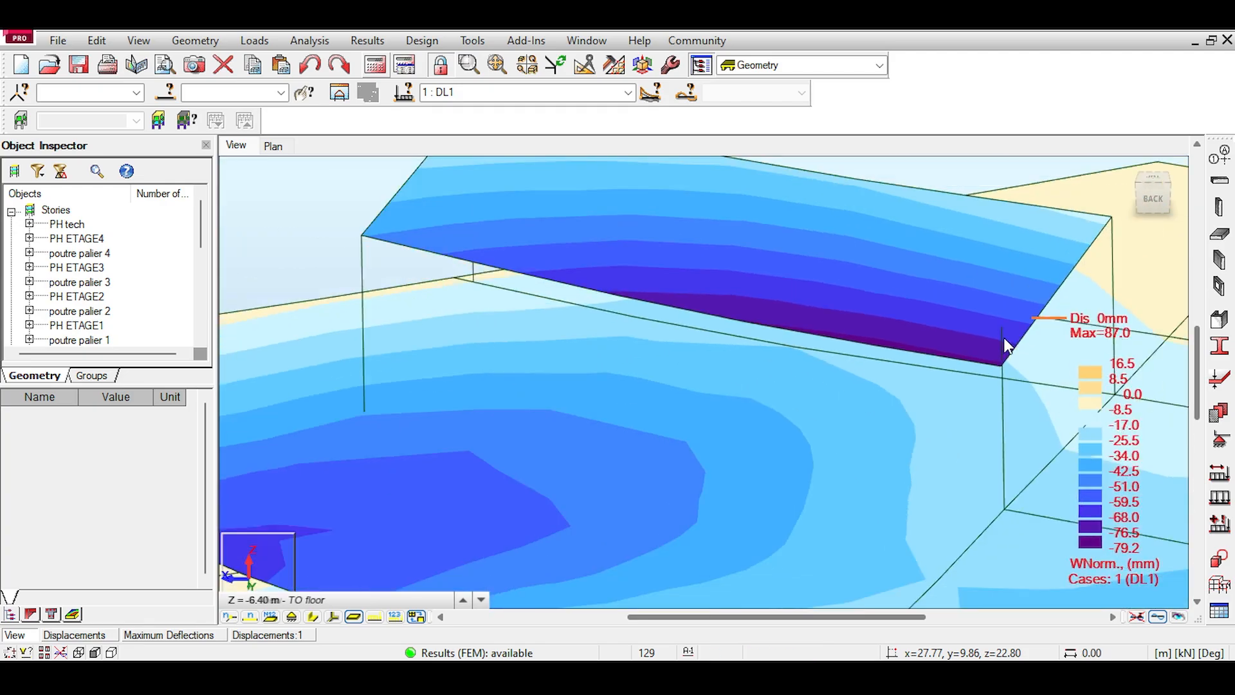
scroll(1038, 322, "up", 6)
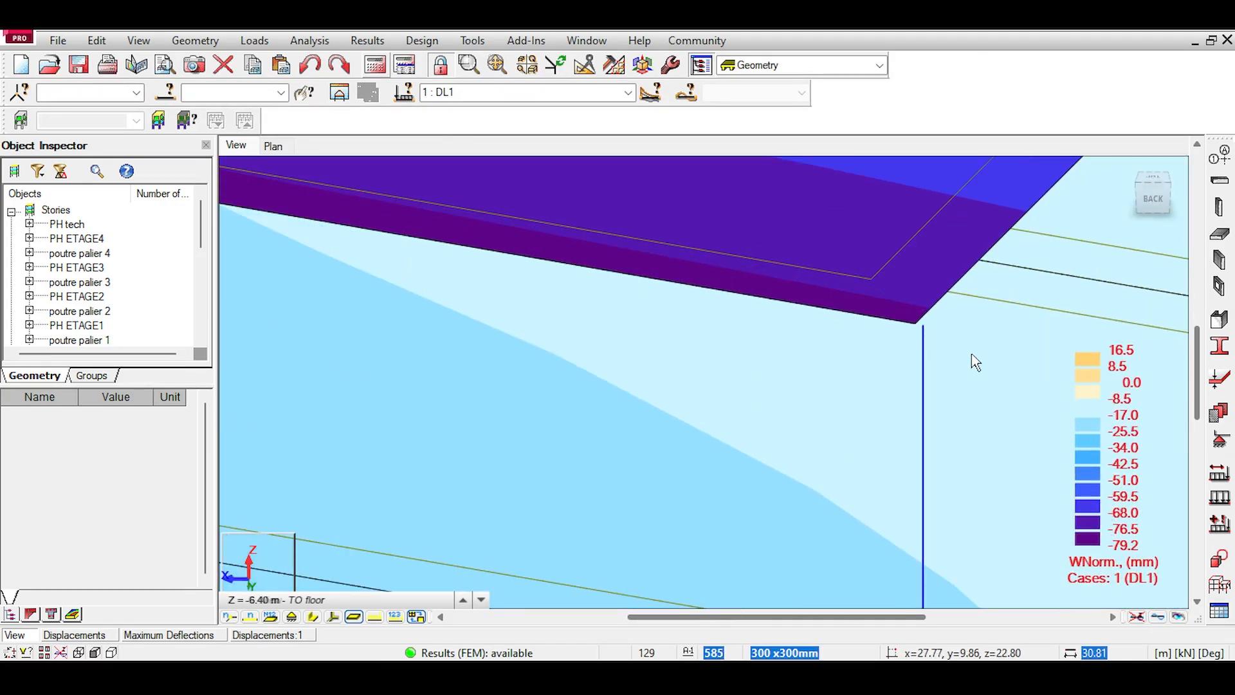
Step: Turn on node numbers and inspect the tall column's top node beside the raised slab's corner node
left_click(976, 363)
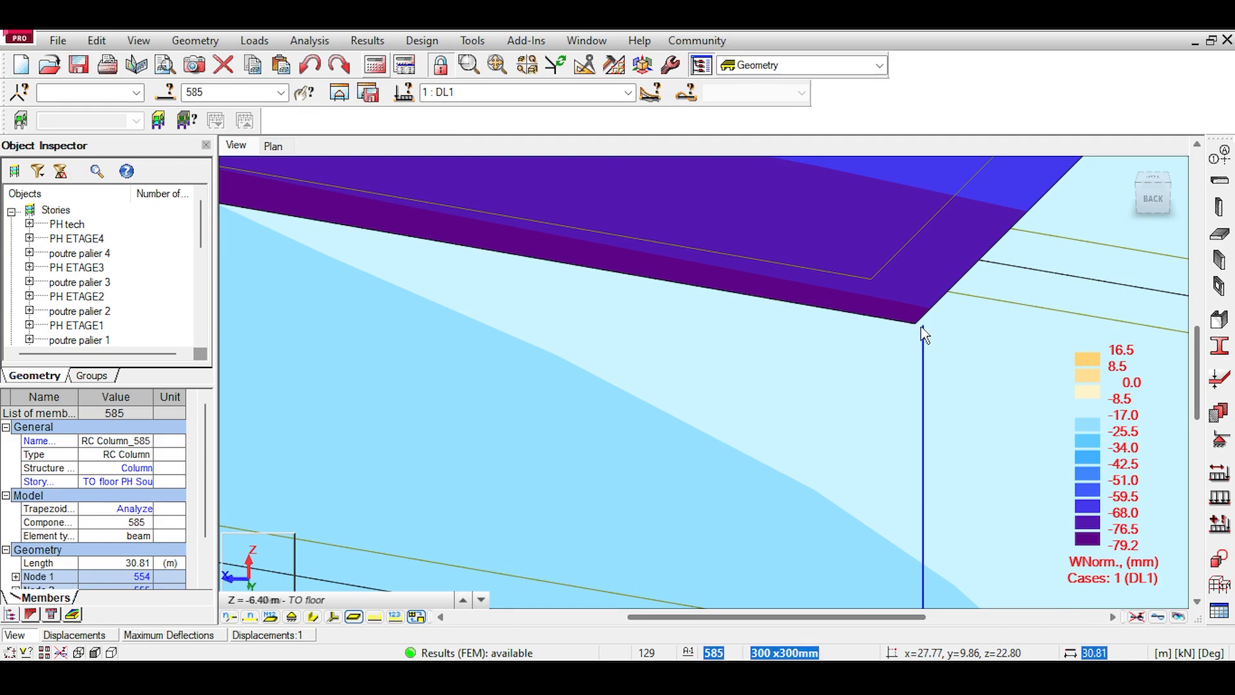
left_click(247, 339)
scroll(548, 316, "down", 7)
scroll(651, 314, "up", 5)
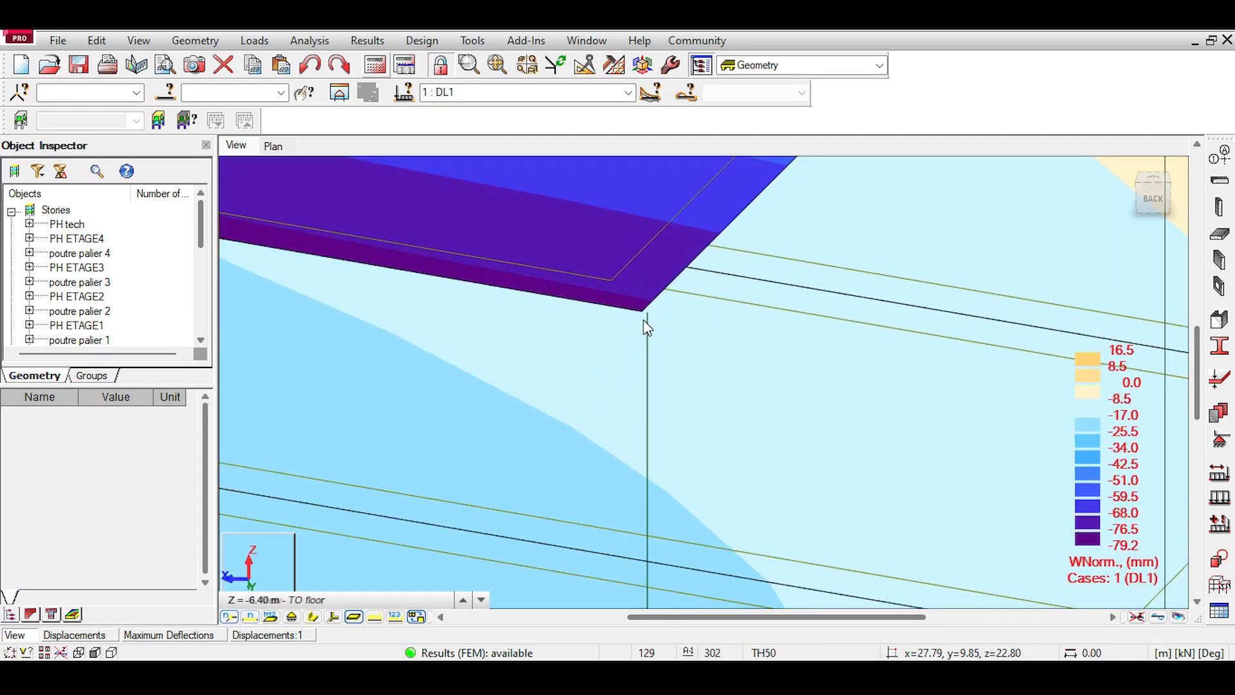
scroll(652, 323, "up", 4)
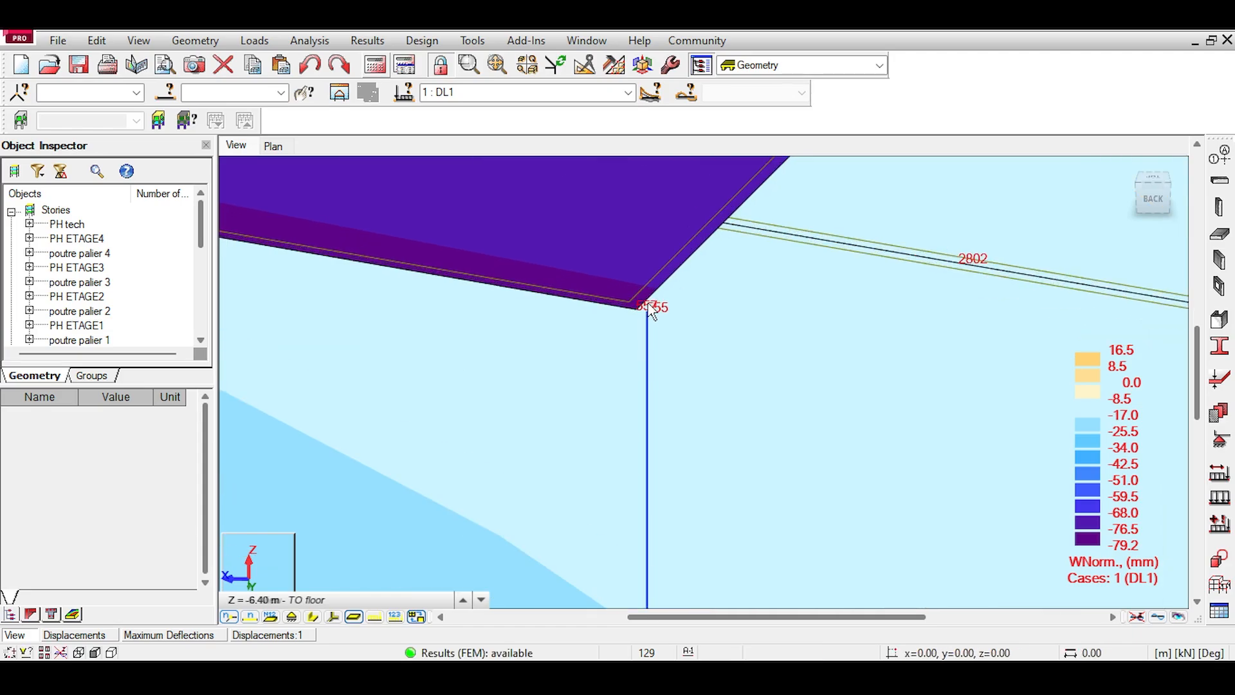
scroll(633, 314, "up", 2)
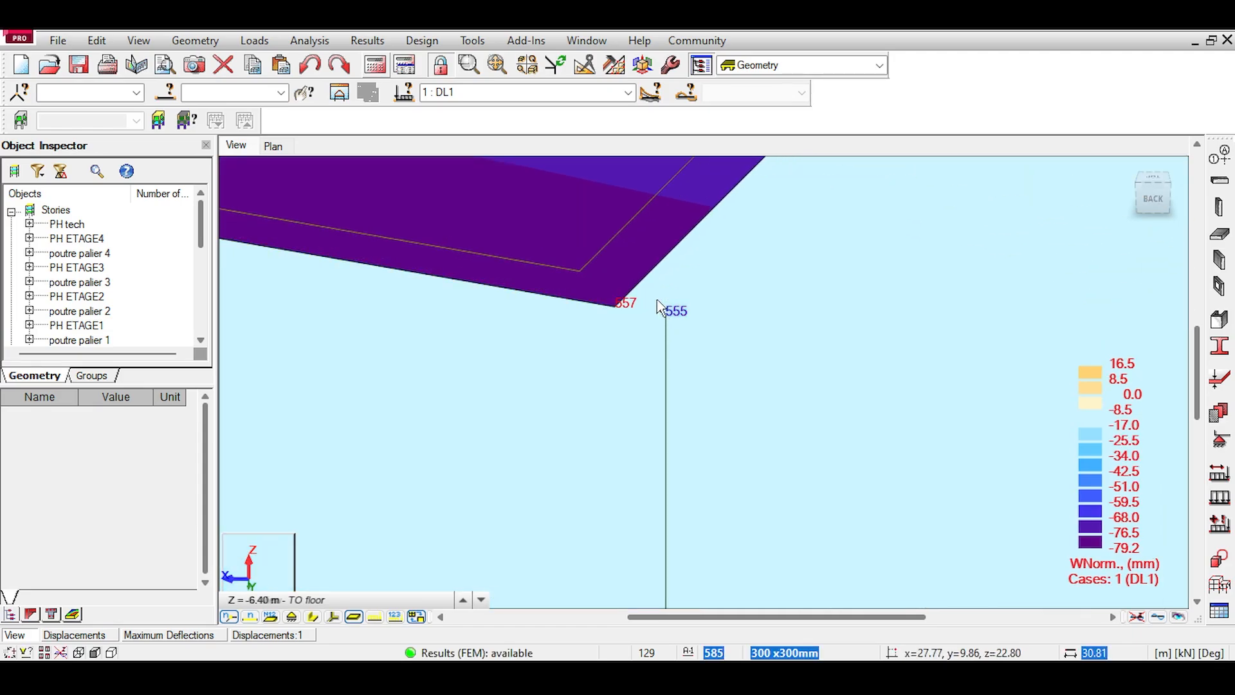
left_click(675, 332)
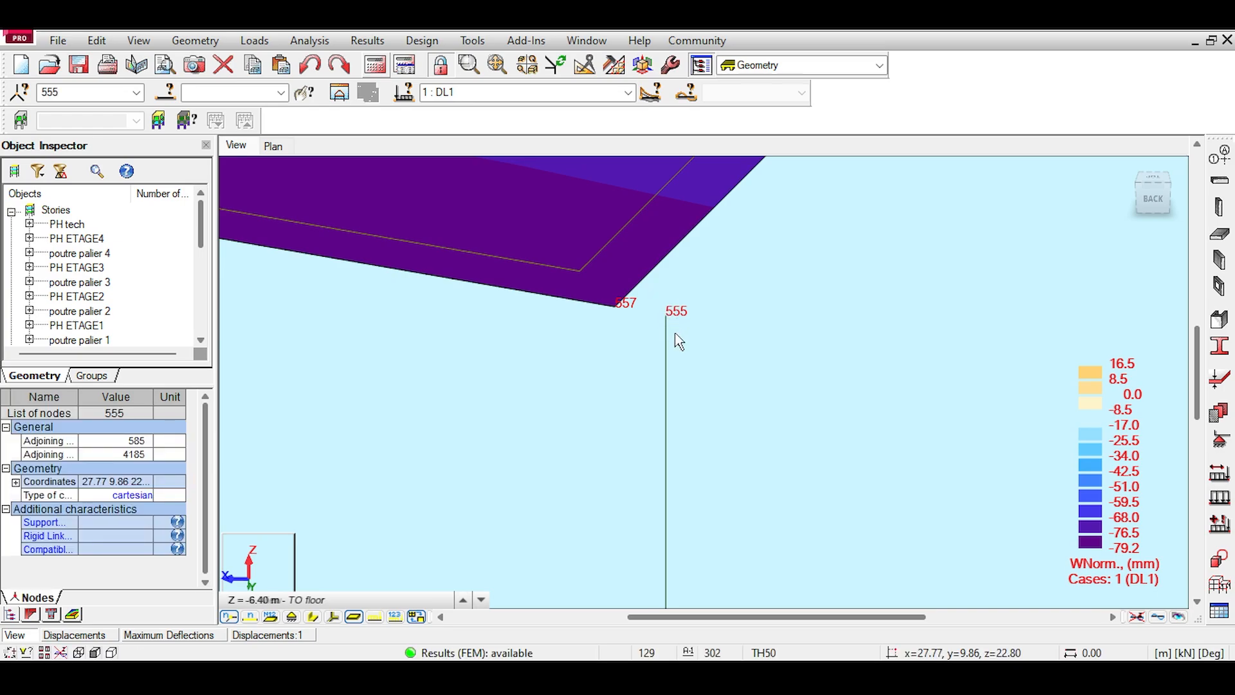
Step: Hide the displacement map and move the tall column's top node 555 onto the corner node of the raised roof slab
left_click(1136, 618)
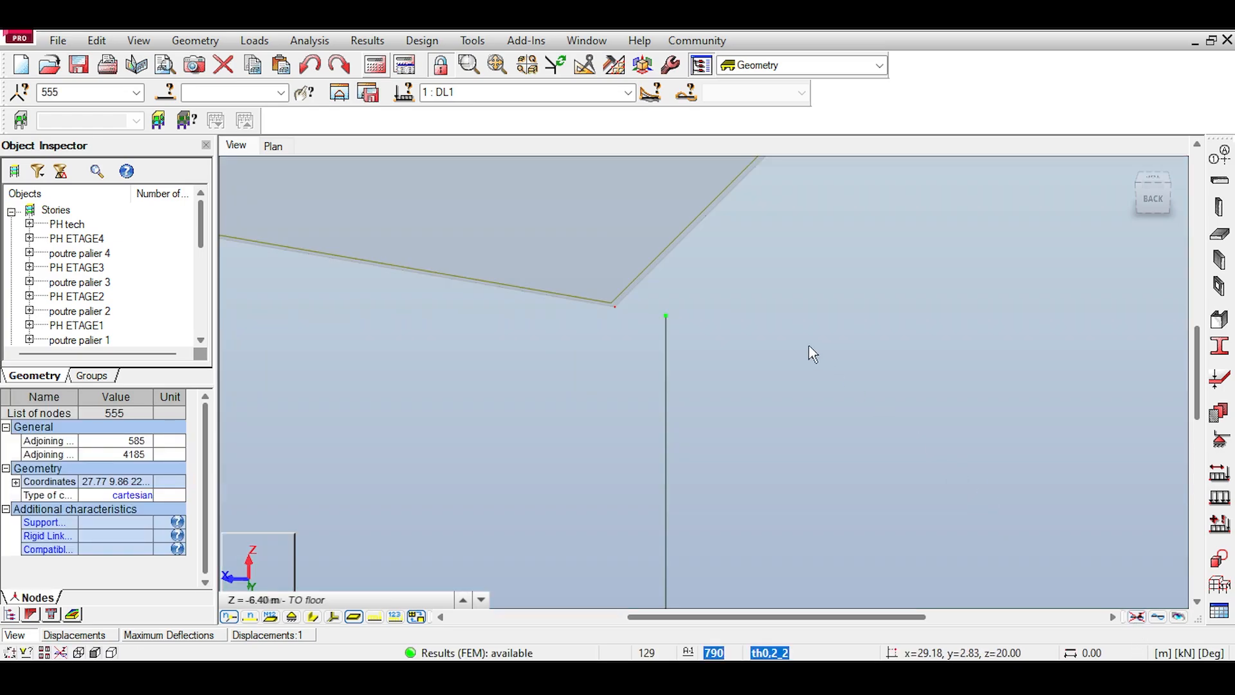
left_click(643, 250)
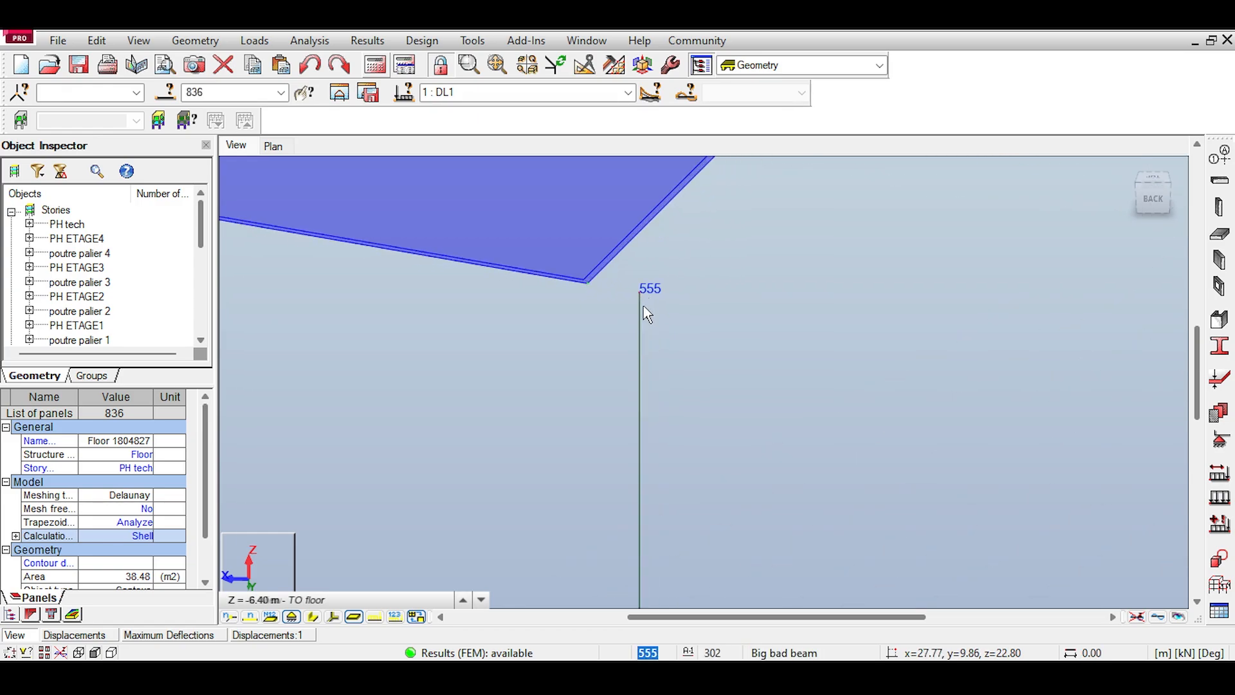
left_click(646, 315)
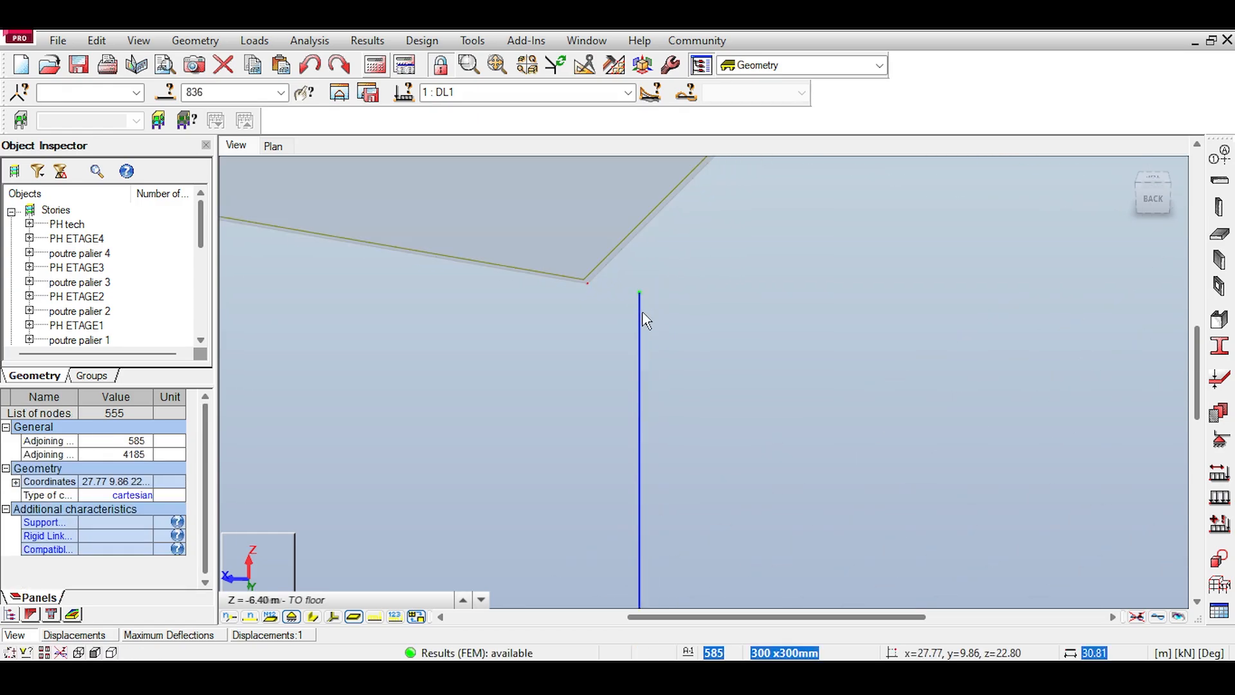
left_click(640, 294)
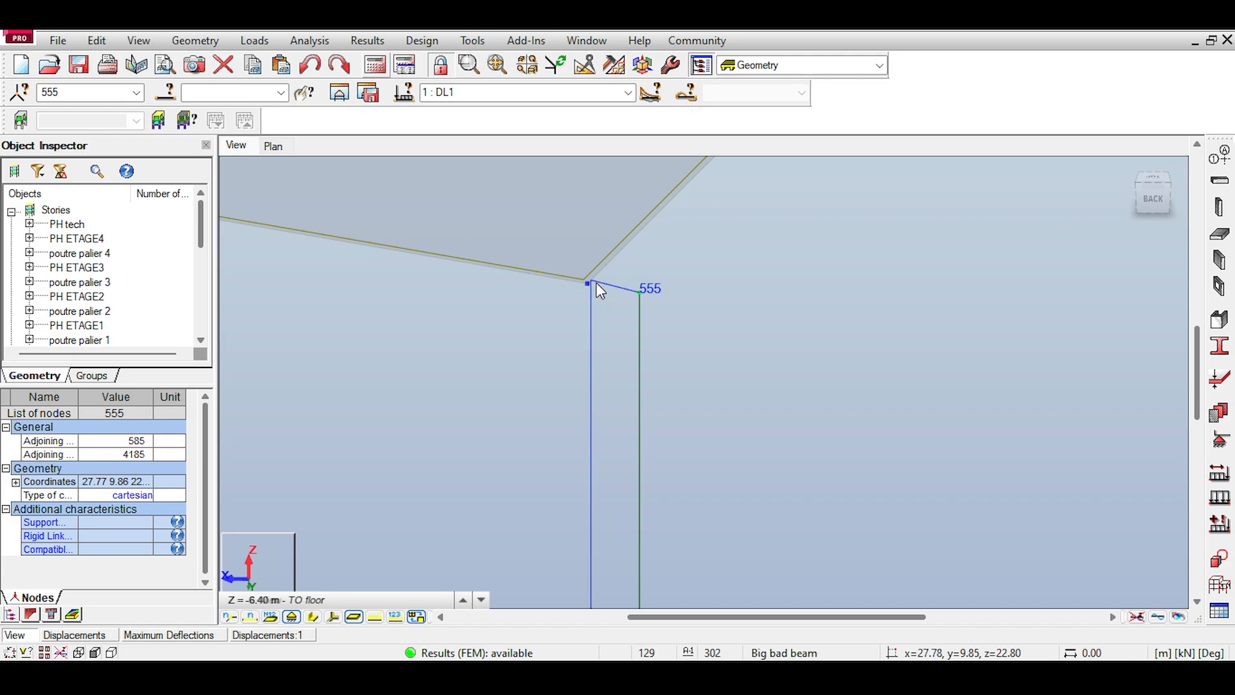
left_click_drag(597, 283, 592, 283)
left_click(671, 384)
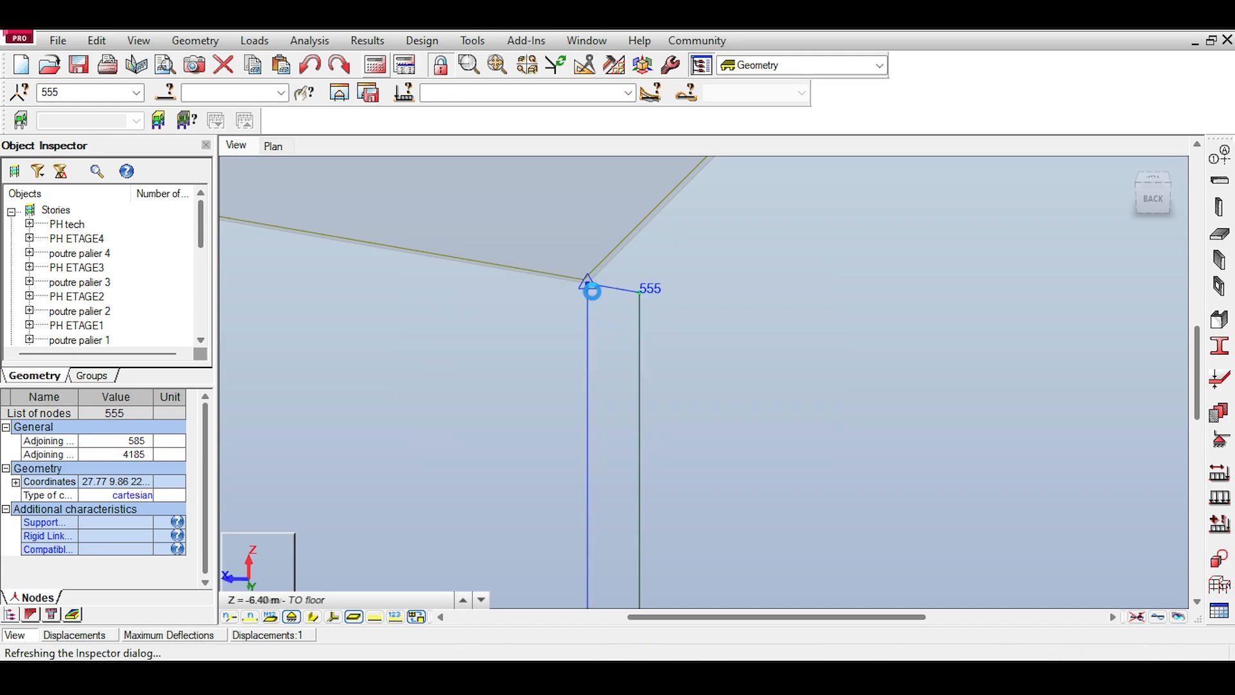
left_click(621, 299)
scroll(599, 291, "up", 8)
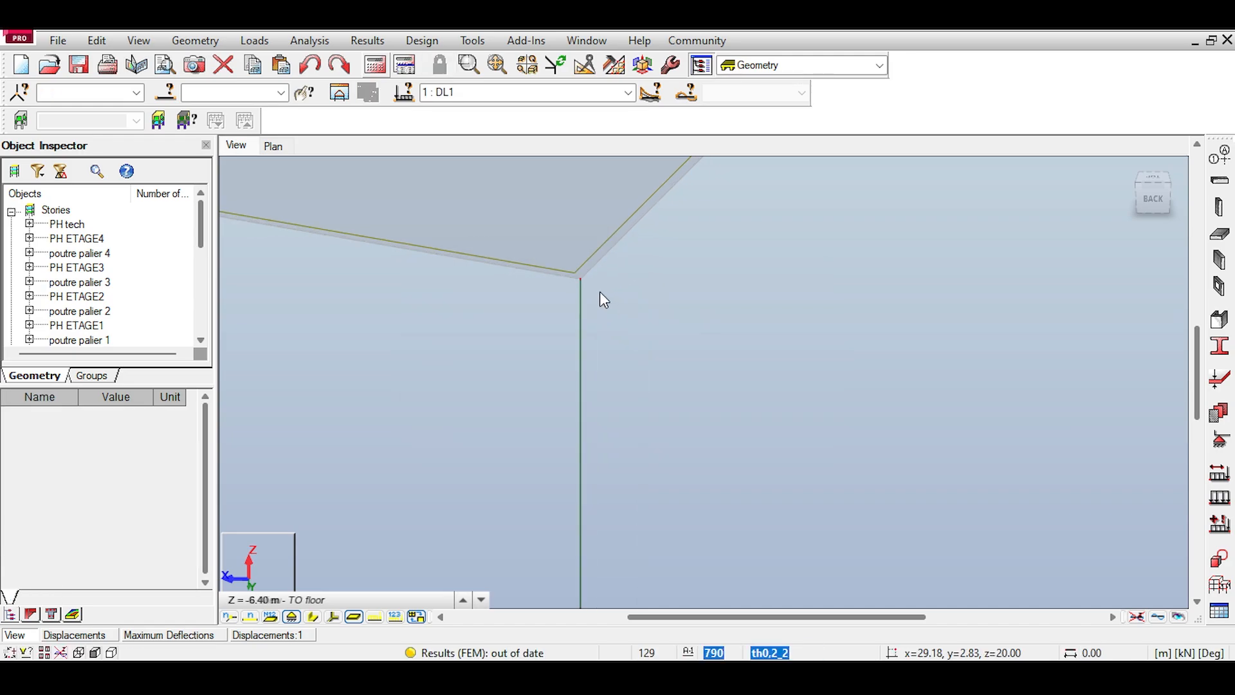
scroll(520, 256, "up", 2)
scroll(519, 256, "down", 2)
scroll(519, 256, "down", 3)
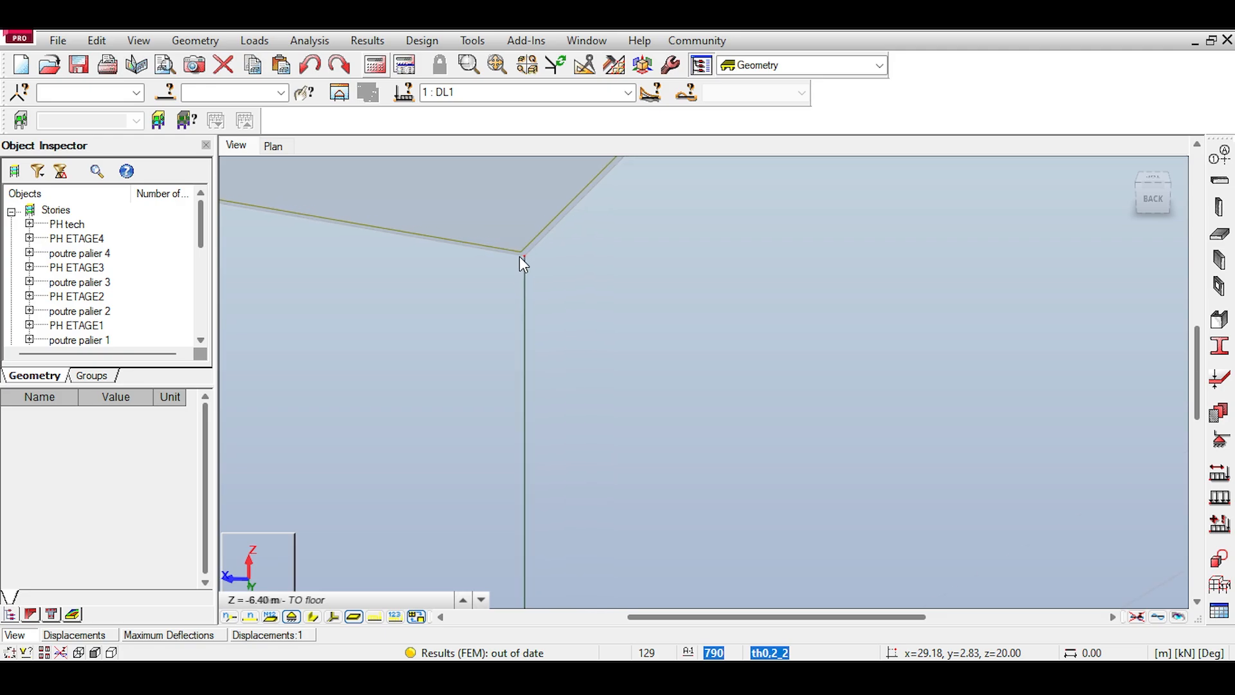
Step: Show the section shapes and assign the Big bad beam section to the two uppermost long end beams, accepting the material change
scroll(542, 272, "down", 10)
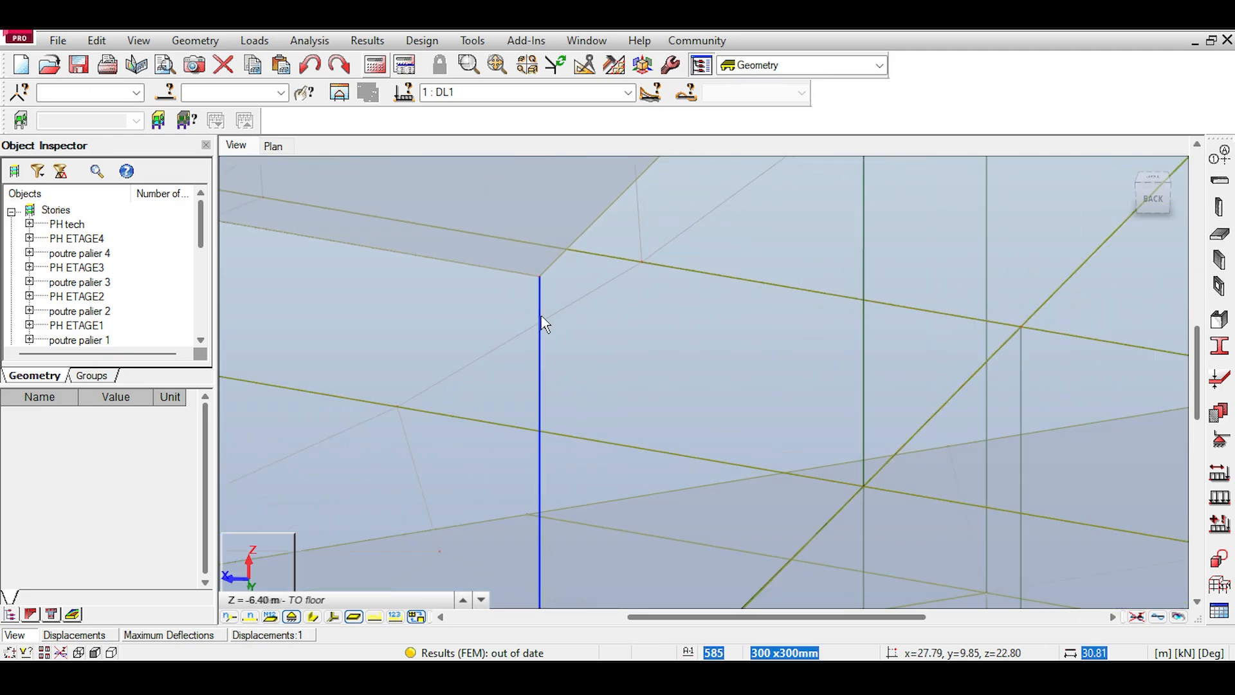
scroll(620, 350, "down", 4)
scroll(495, 384, "up", 4)
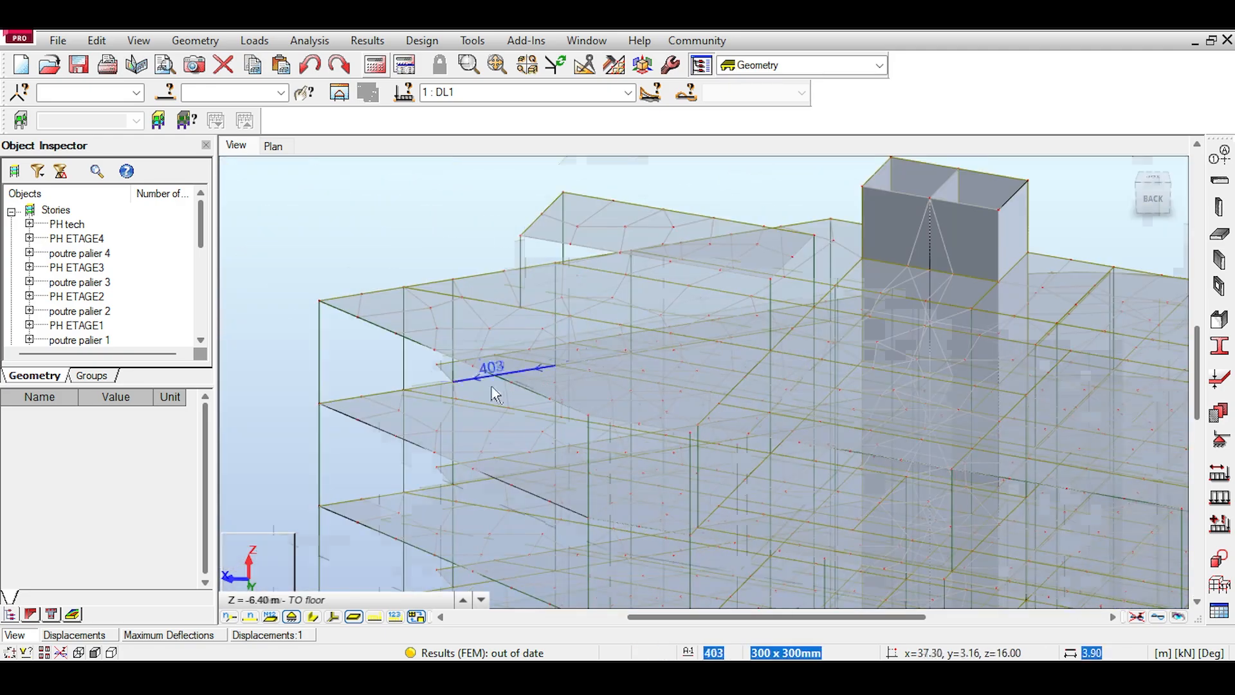
scroll(393, 348, "up", 4)
scroll(394, 339, "up", 2)
scroll(406, 310, "down", 3)
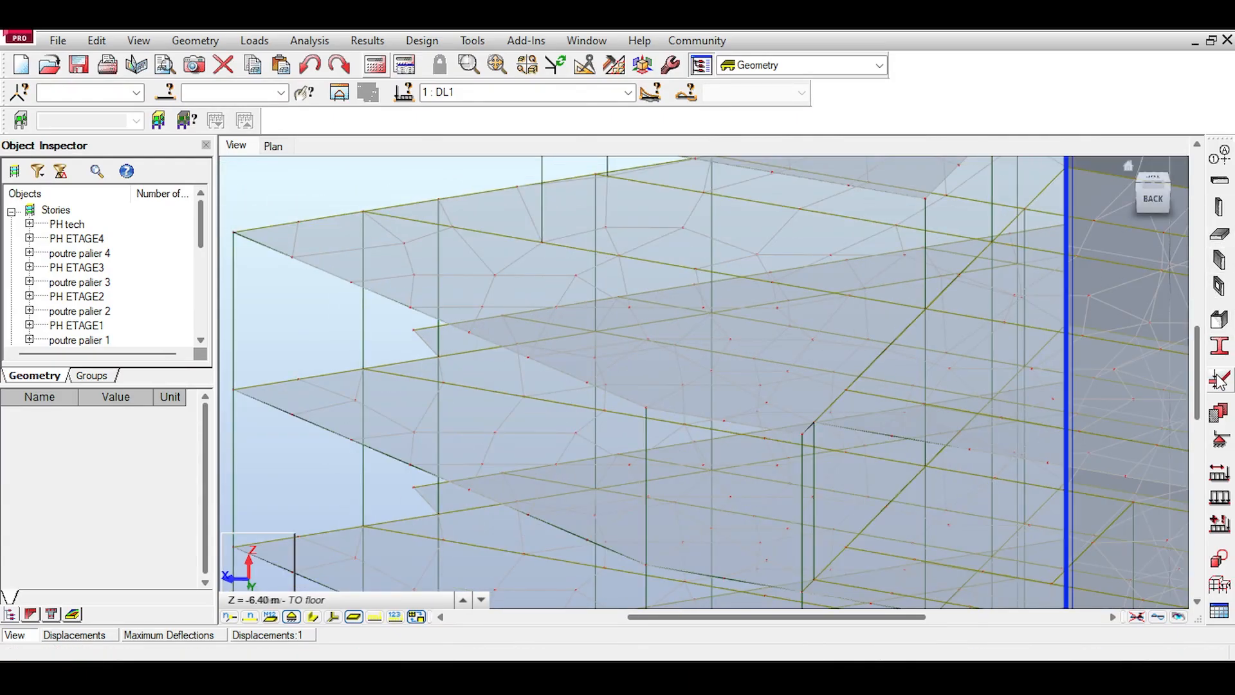
left_click(1219, 346)
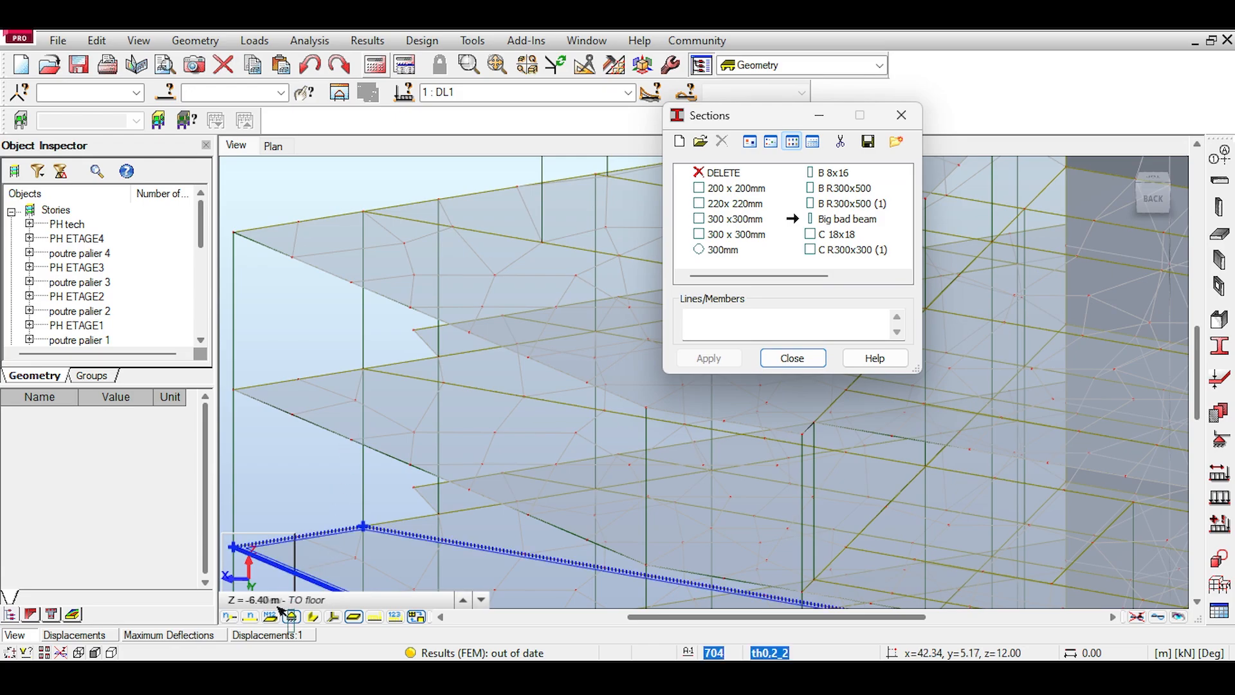
left_click(322, 619)
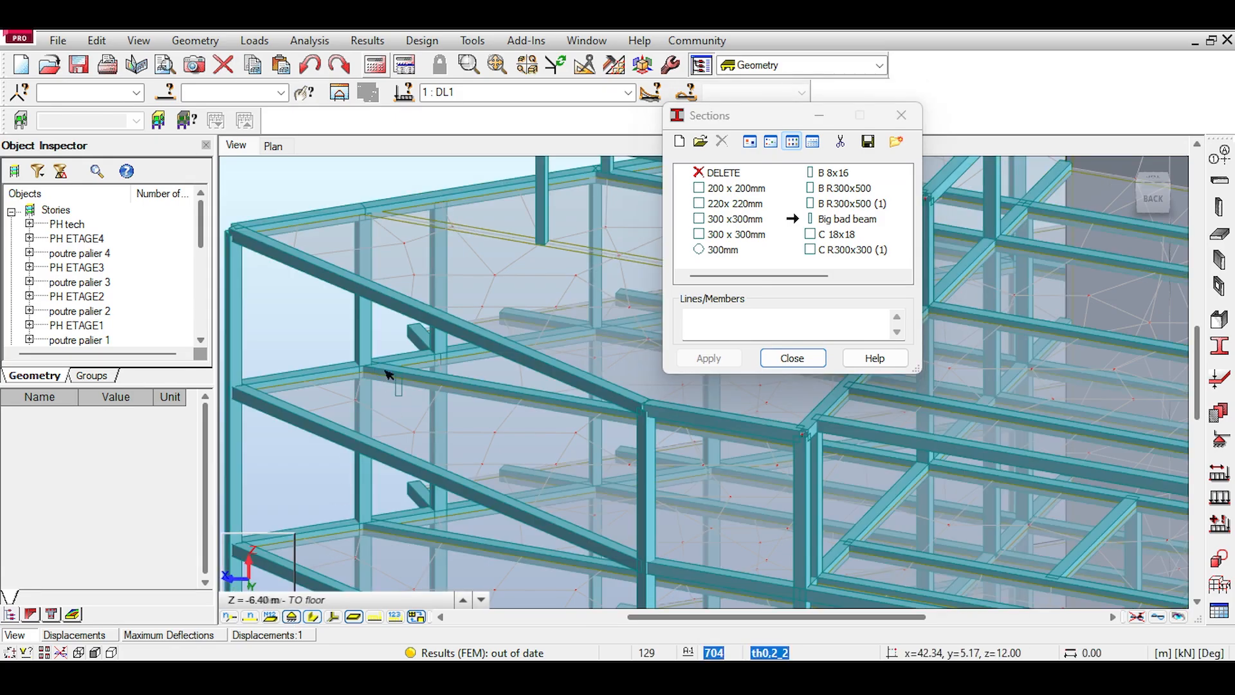
left_click(404, 302)
left_click(679, 395)
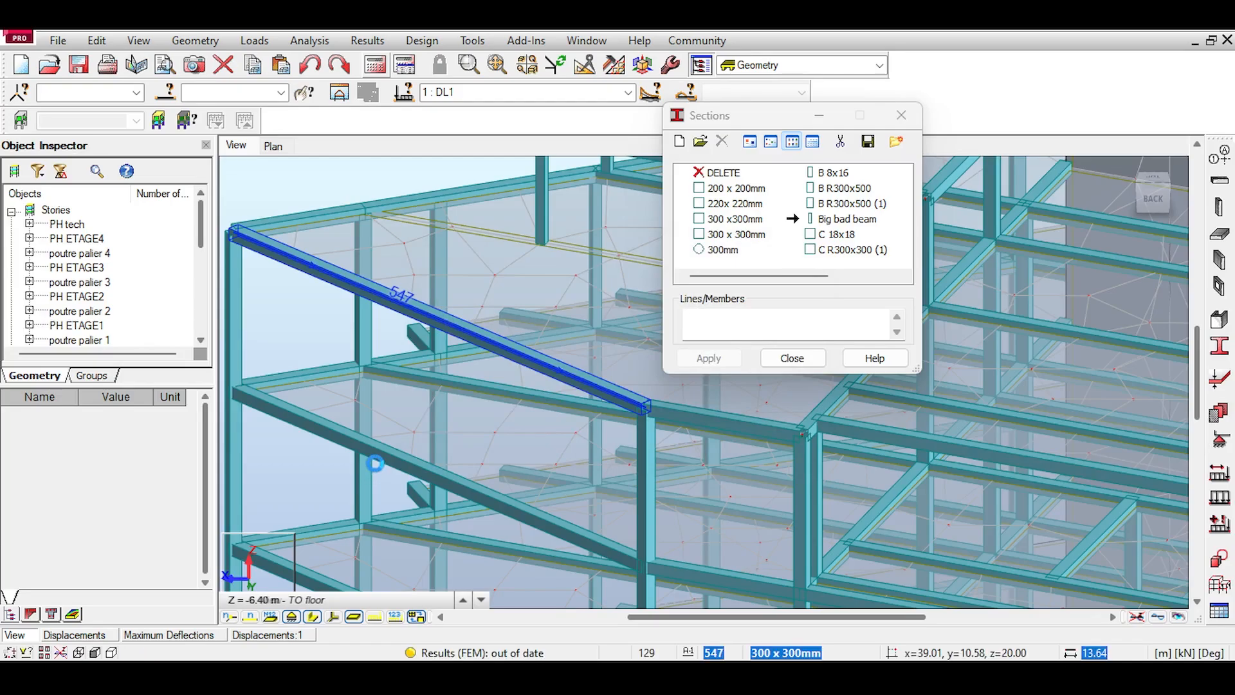
left_click(385, 459)
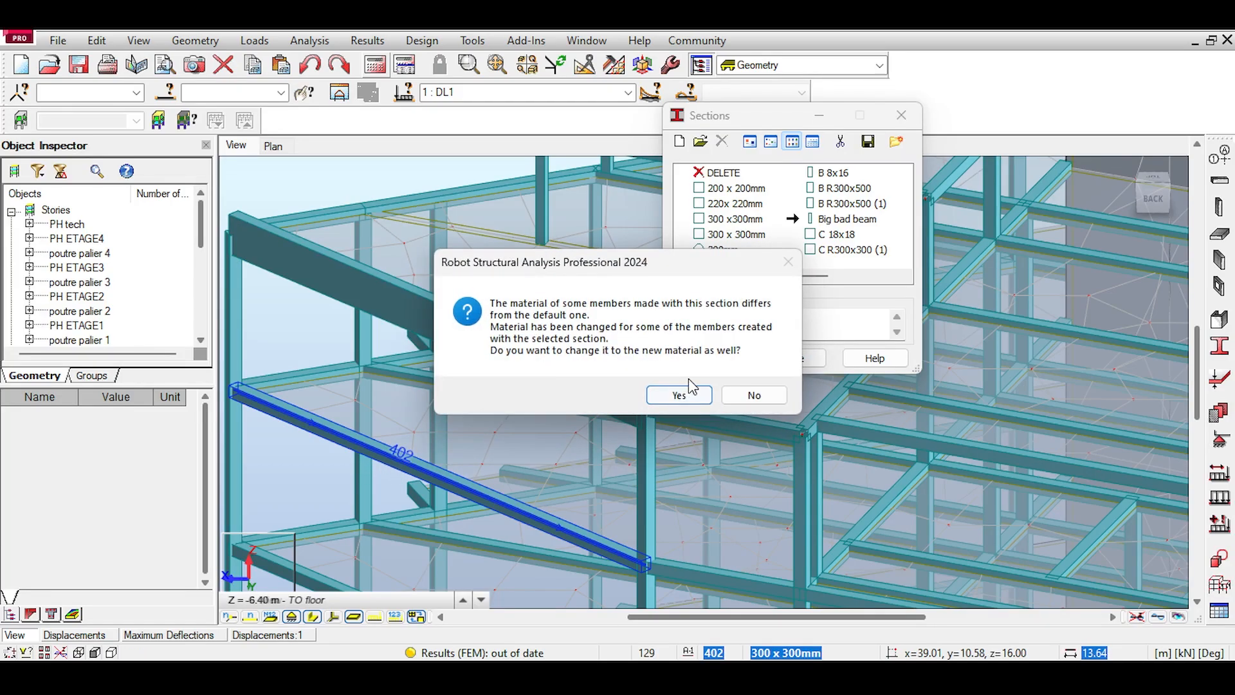
left_click(678, 395)
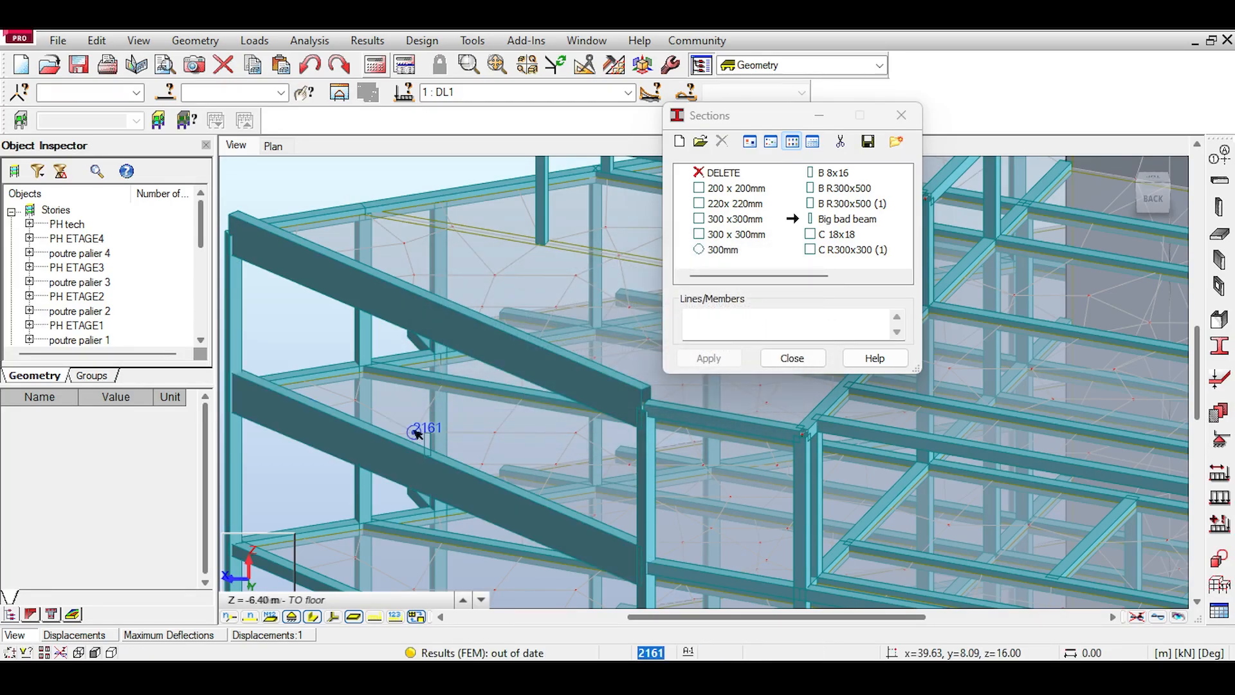
Step: Assign the Big bad beam section to the three long end beams on the floors below, accepting the material change
left_click(412, 458)
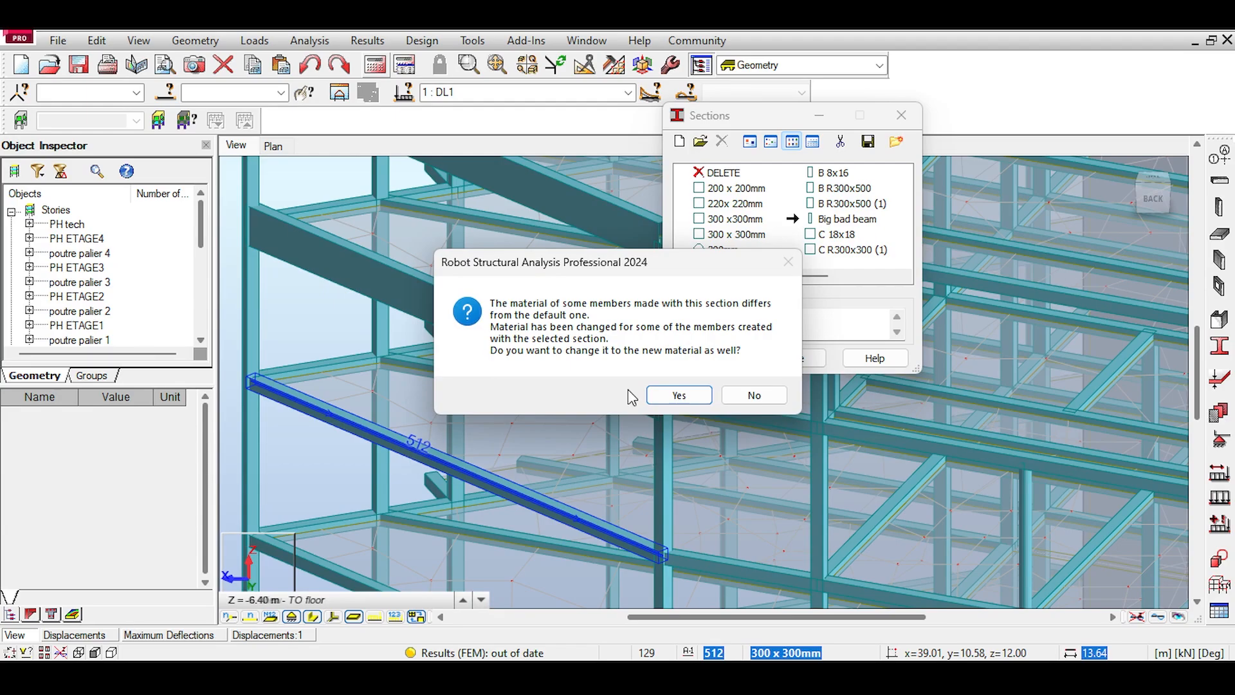
left_click(663, 395)
scroll(474, 456, "down", 2)
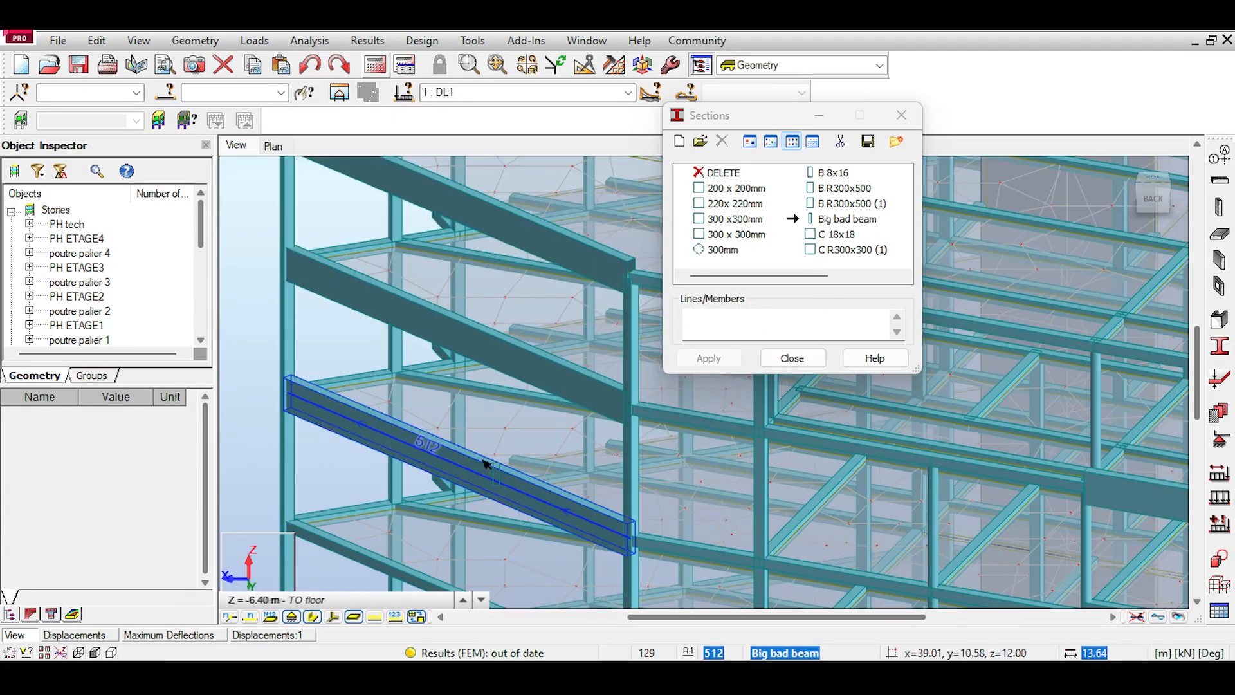
middle_click_drag(477, 468, 454, 332)
left_click(425, 426)
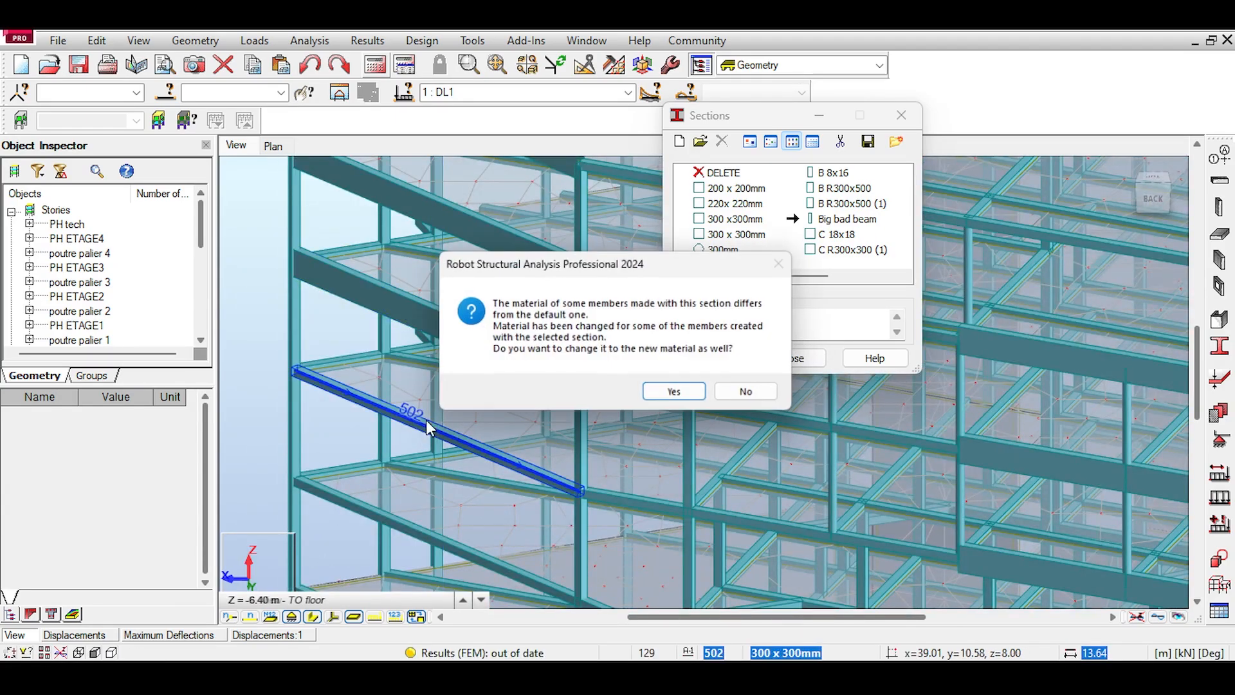
key("Return")
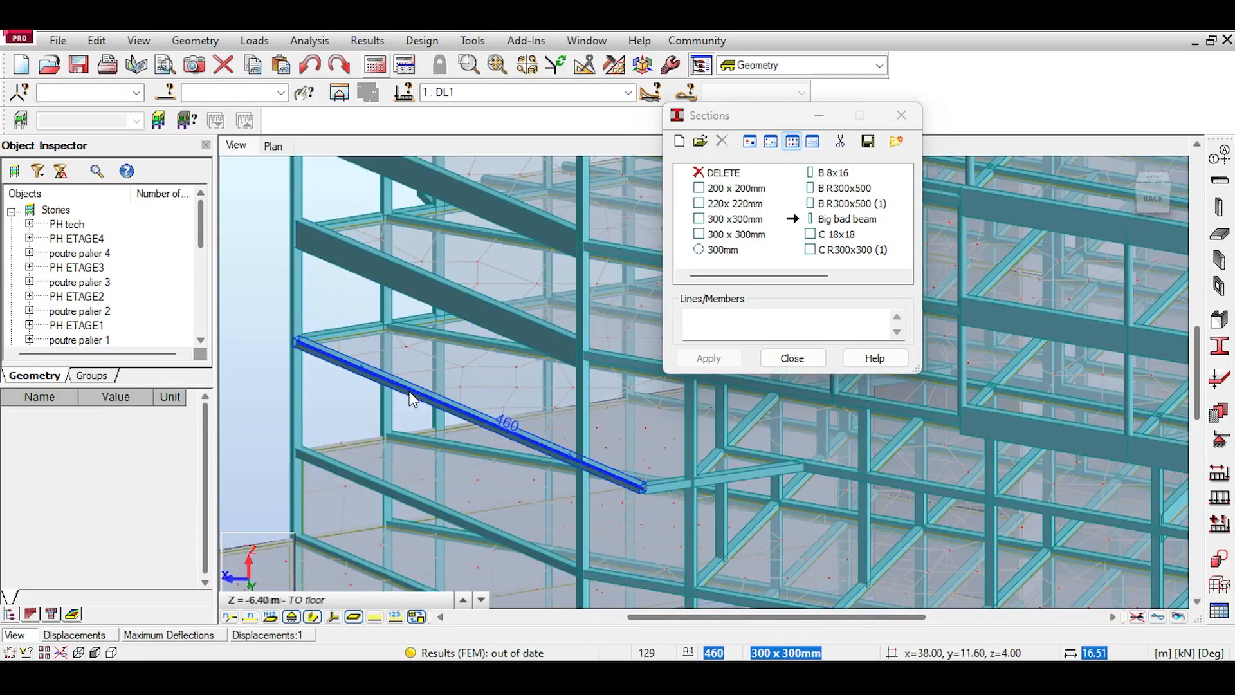
left_click(413, 398)
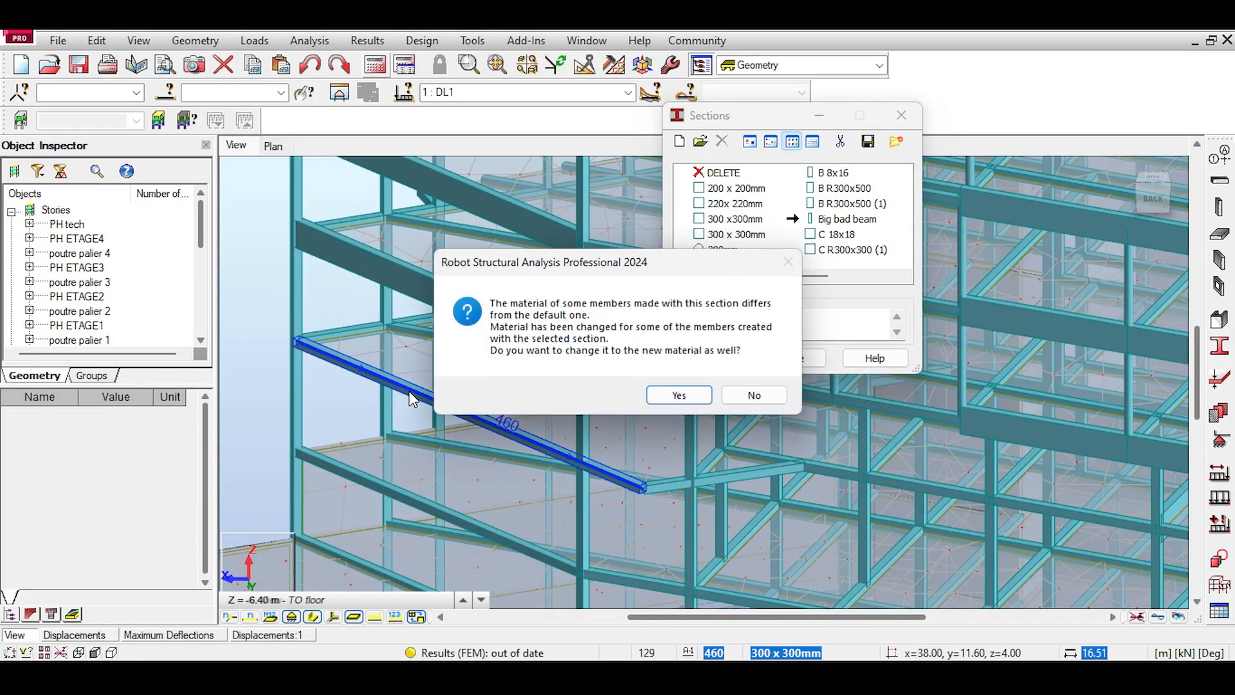
left_click(667, 398)
left_click(667, 398)
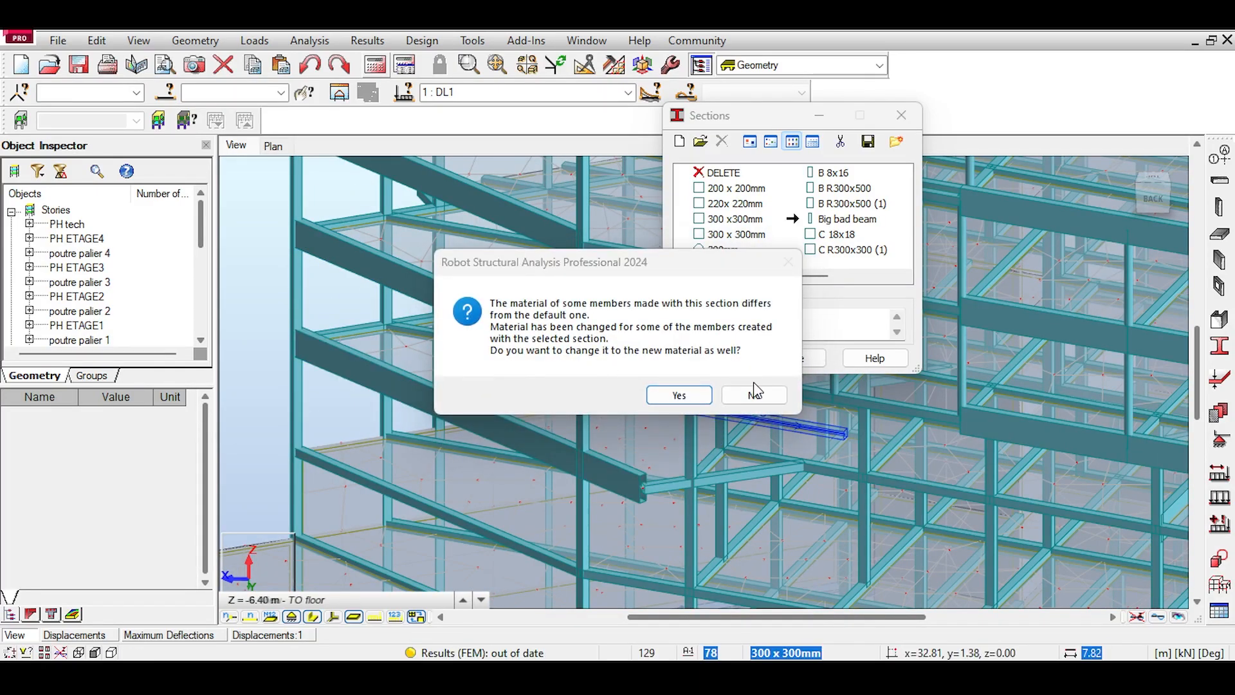
left_click(754, 388)
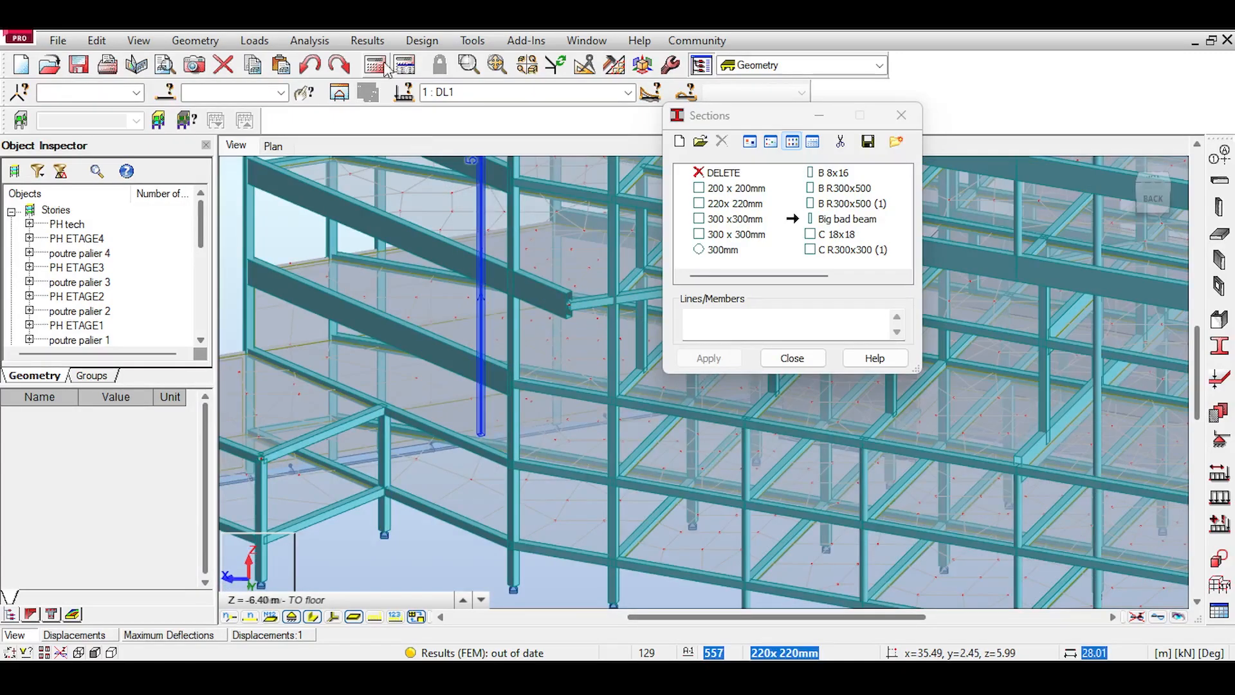
Step: Recalculate the structure and review the WNorm displacement map for load case DL1 over the whole building
left_click(377, 65)
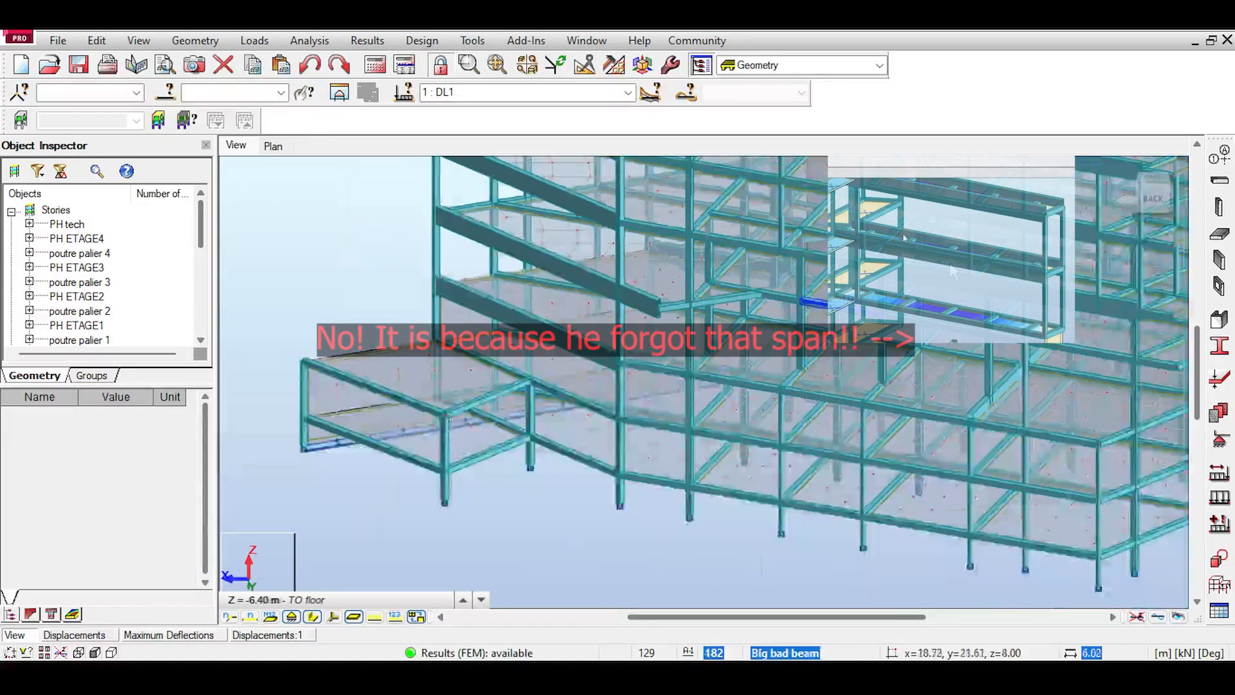
scroll(1156, 566, "up", 3)
scroll(824, 469, "down", 2)
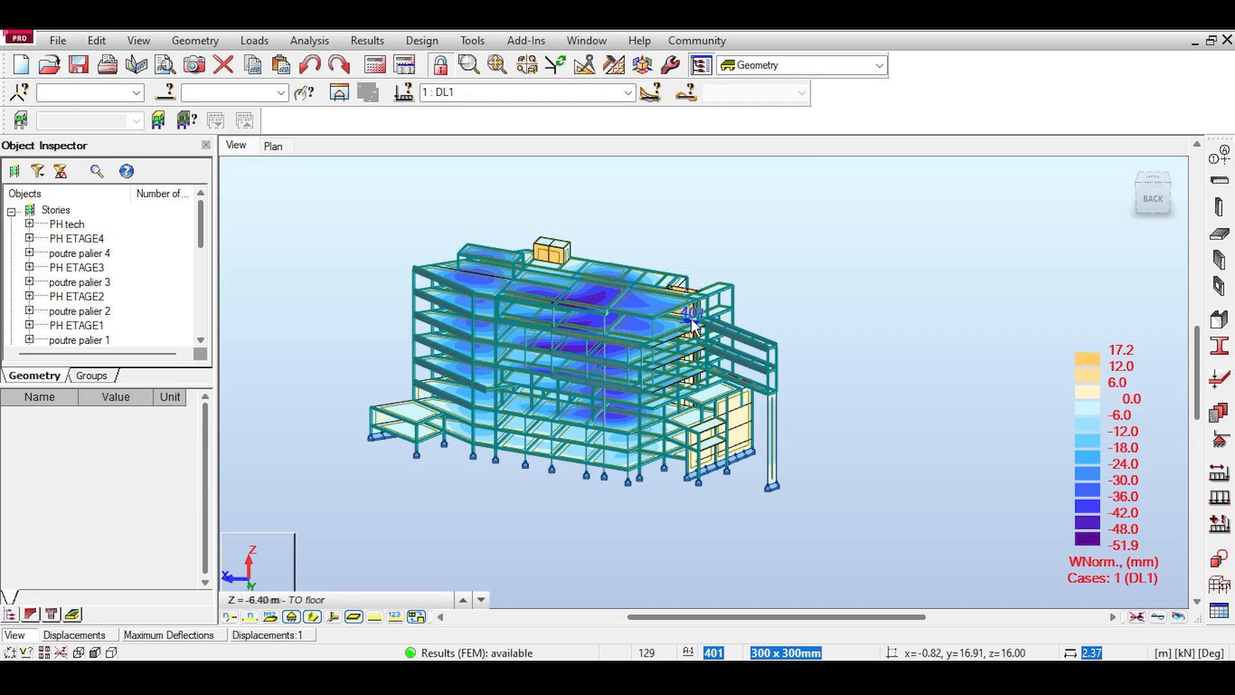
left_click(1137, 189)
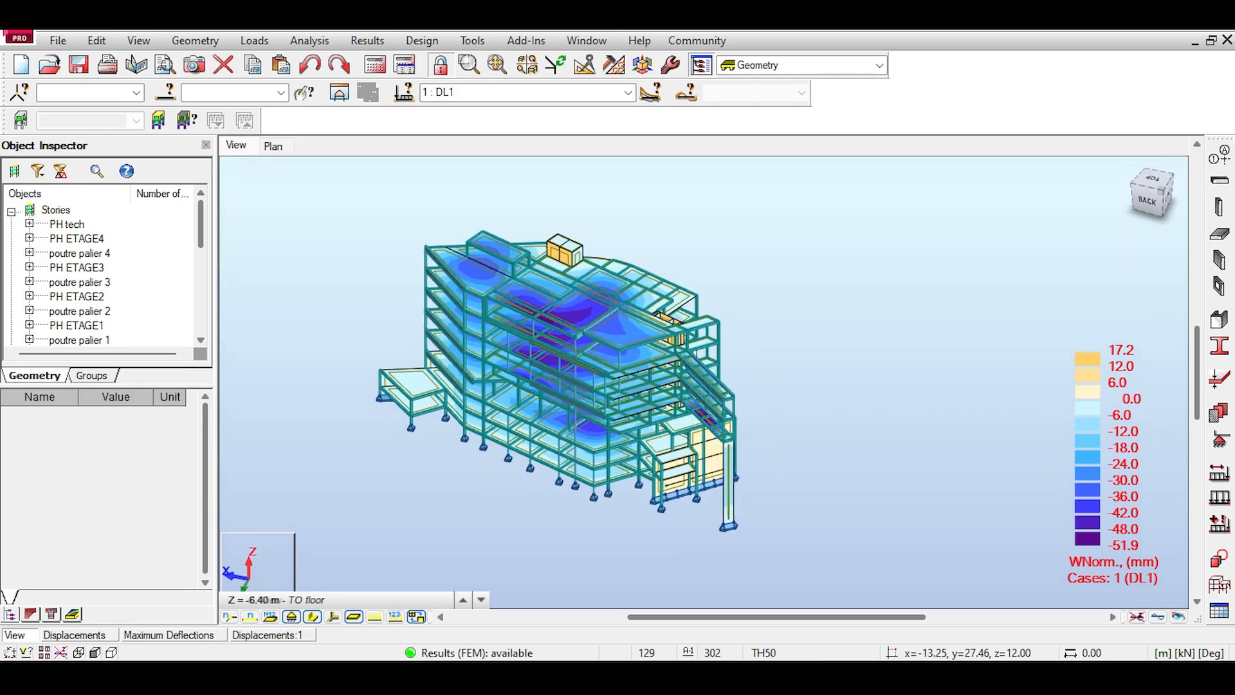
middle_click_drag(579, 399, 444, 352, "shift")
middle_click_drag(533, 290, 779, 262)
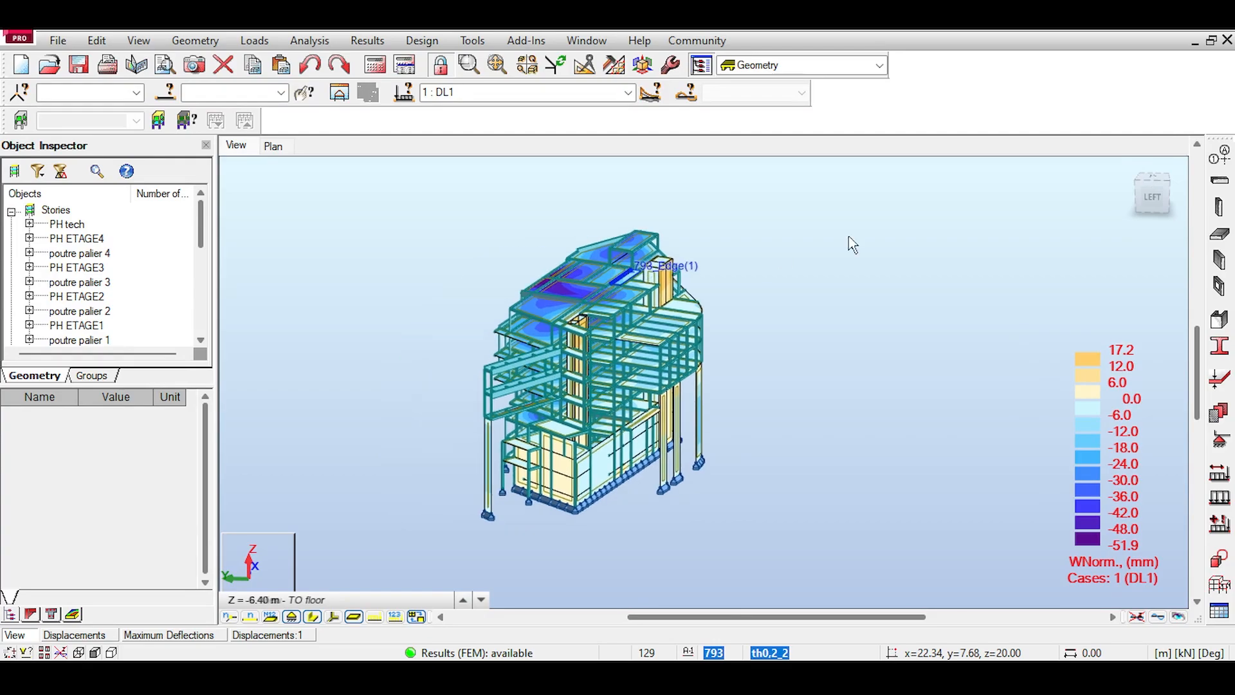
Step: Examine the displacements on the building's walkway side, around the short beams and walls near the core
left_click(1143, 186)
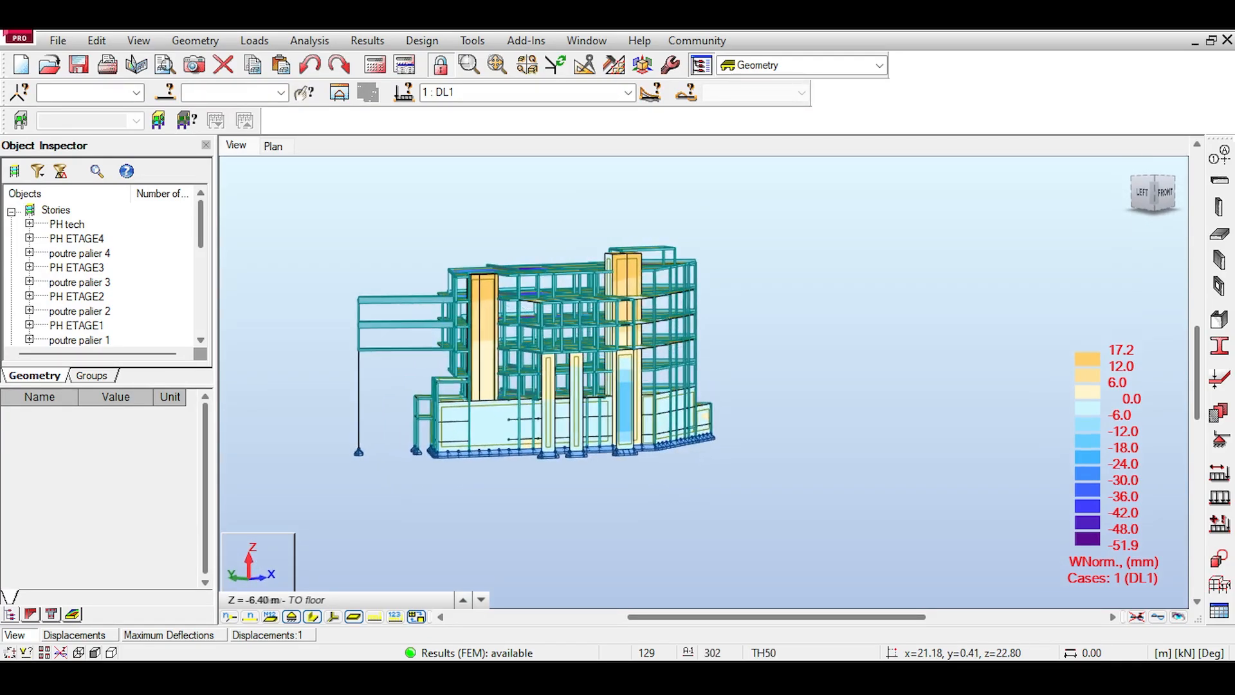
middle_click_drag(559, 318, 648, 303, "shift")
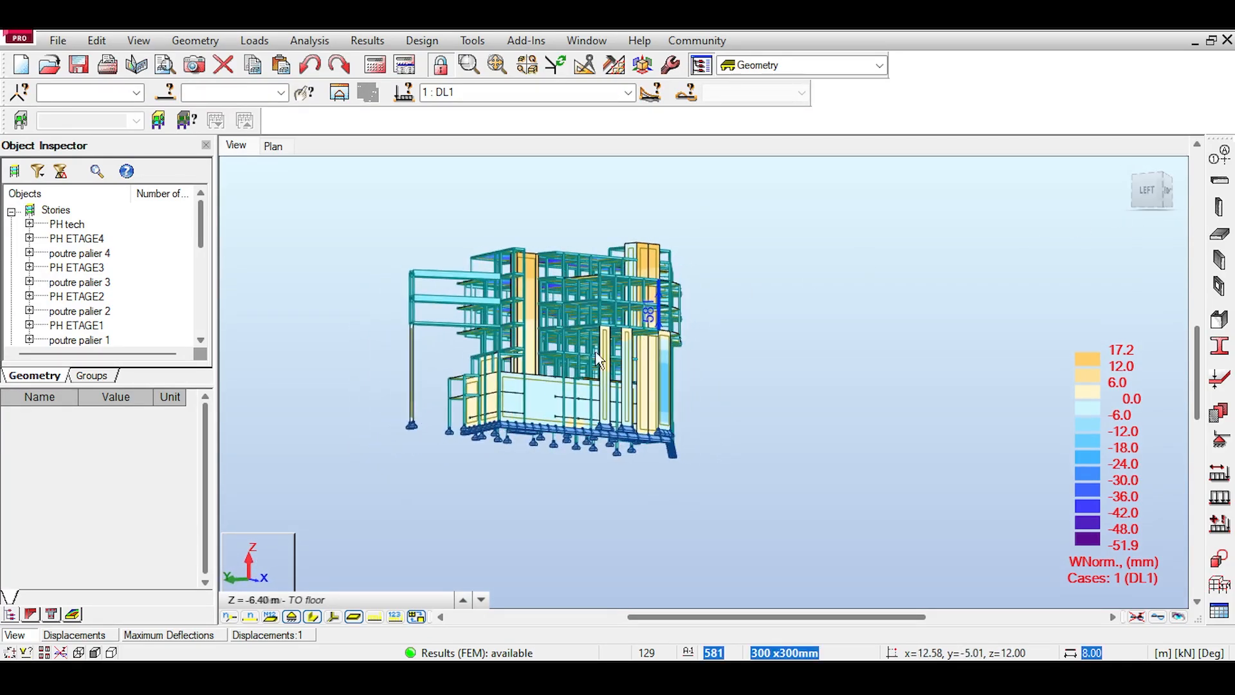
scroll(528, 358, "up", 3)
scroll(478, 349, "up", 5)
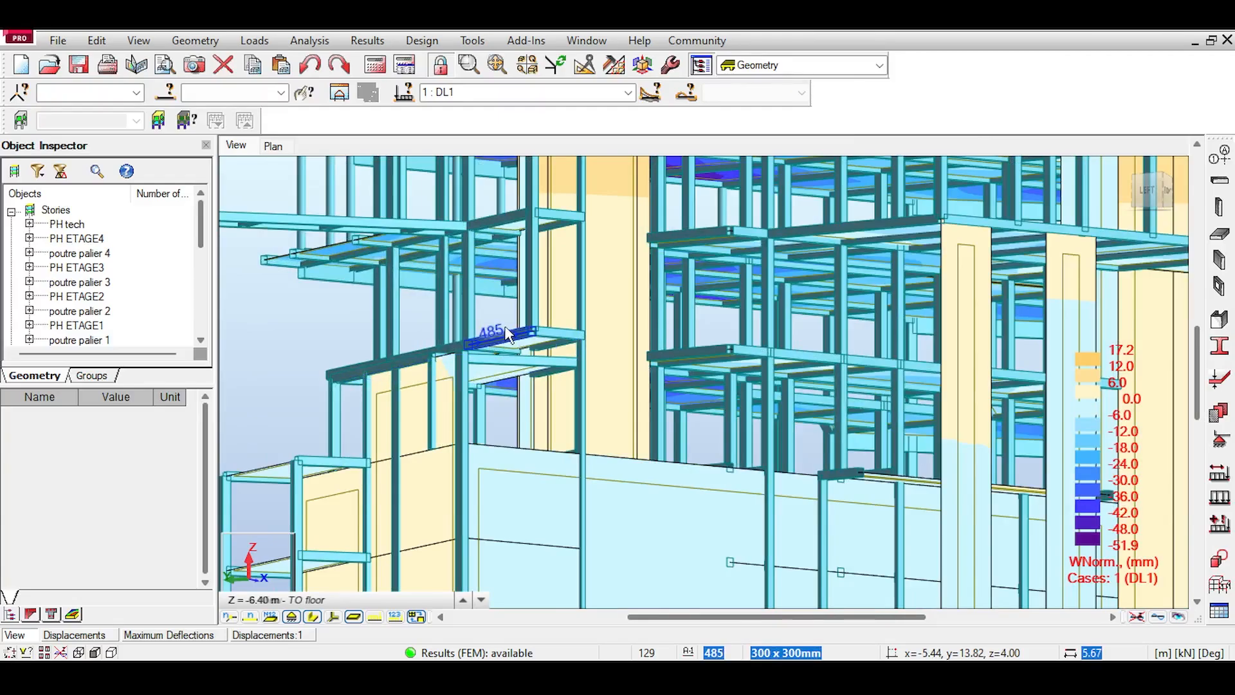
scroll(561, 331, "up", 5)
scroll(524, 333, "down", 5)
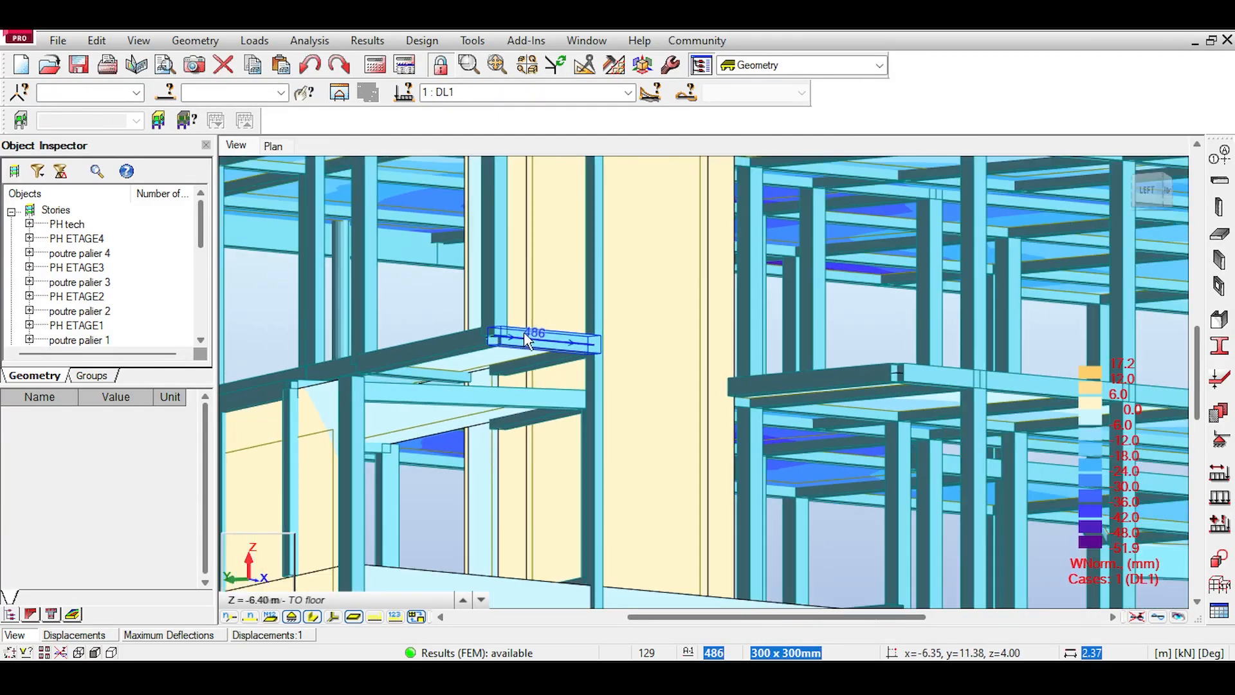
scroll(524, 333, "down", 5)
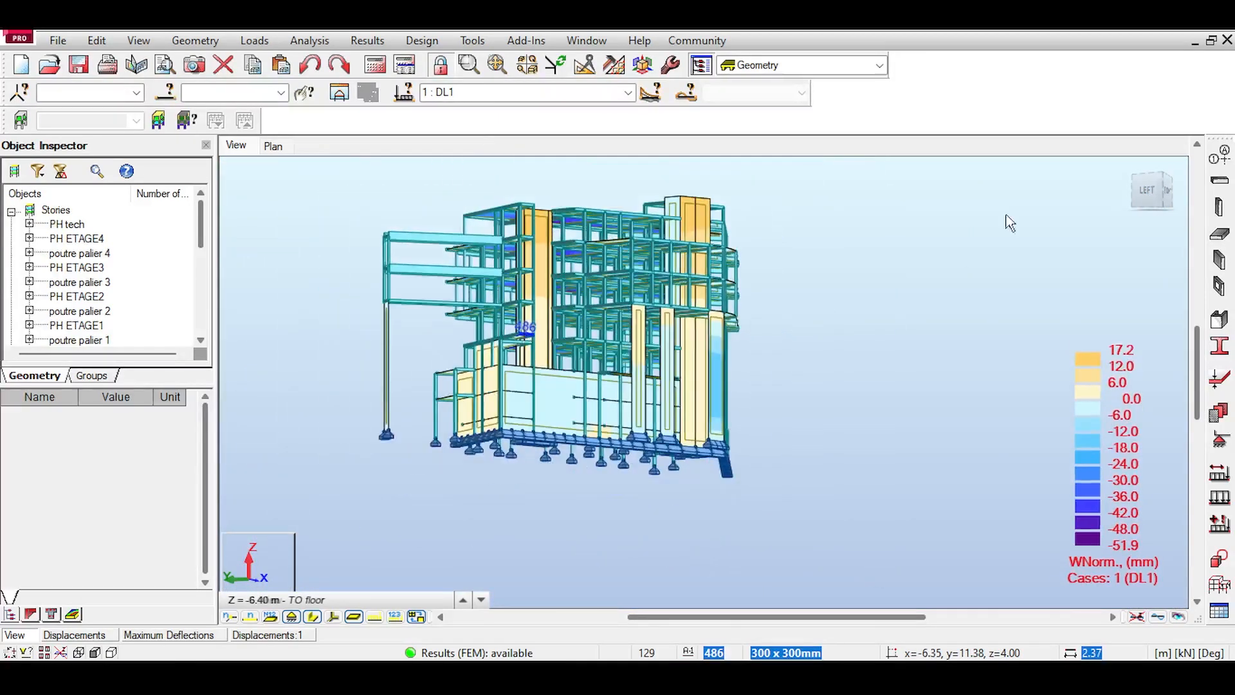
Step: Examine the displacement map on the raised roof slab, its supporting column and the surrounding roof
left_click(1161, 192)
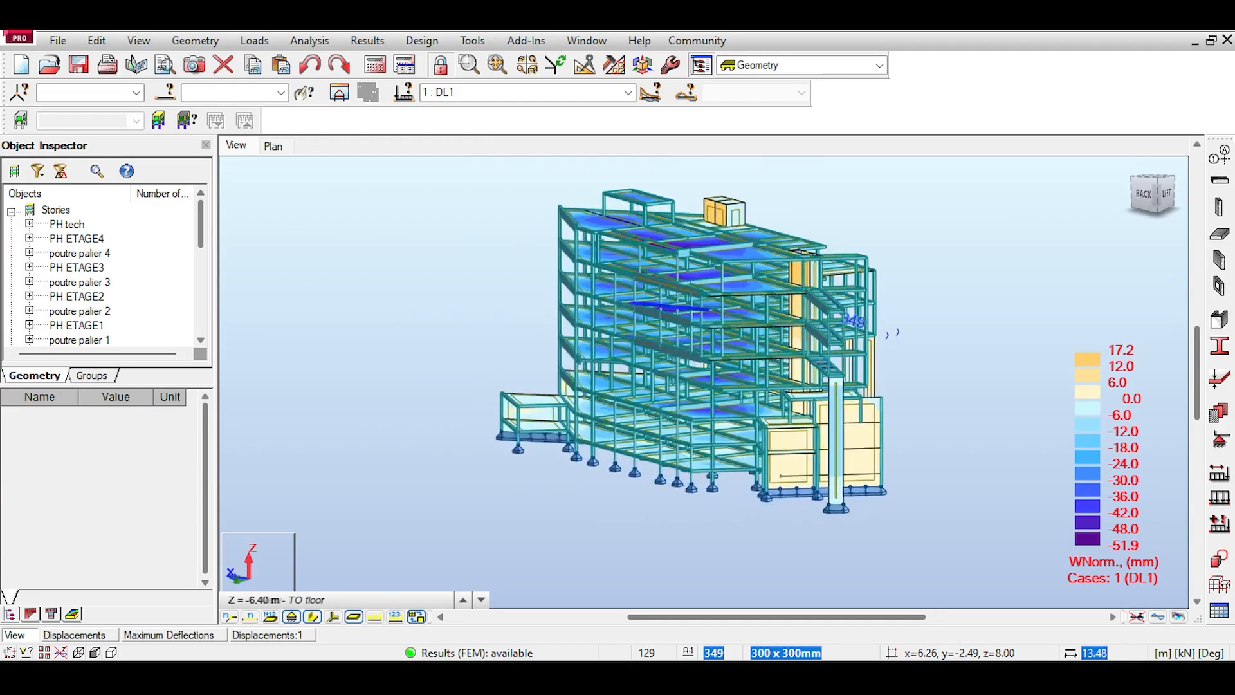
middle_click_drag(839, 179, 696, 228)
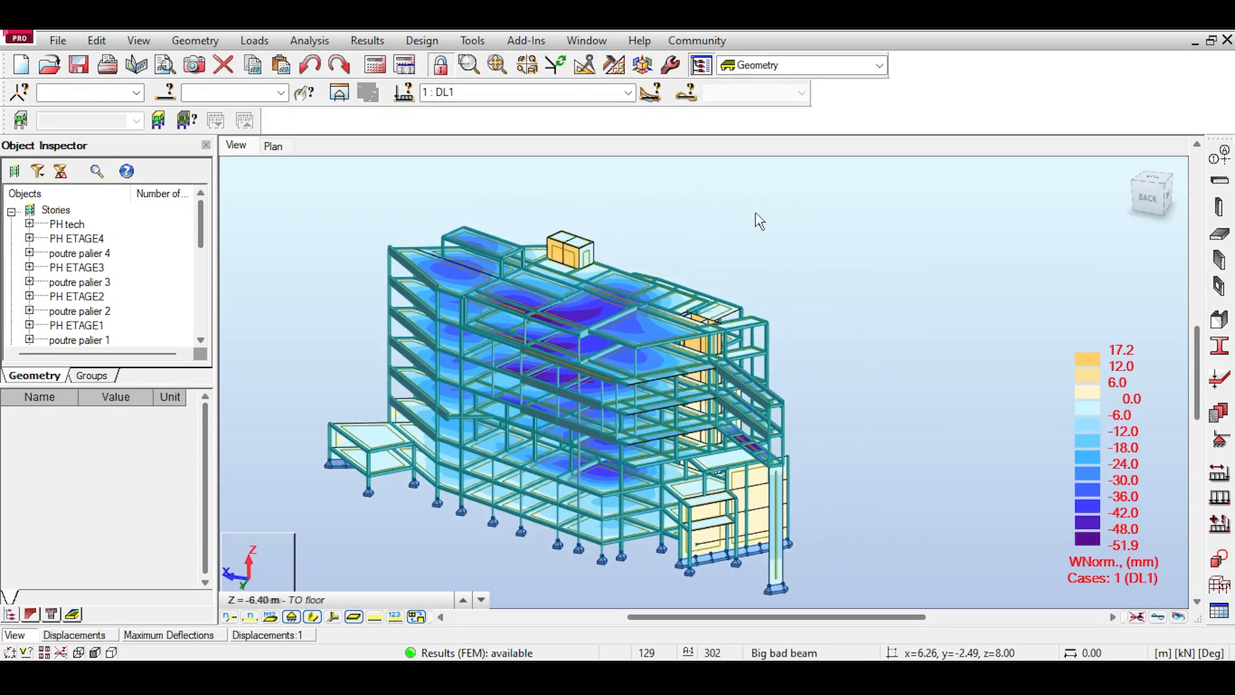
scroll(756, 214, "down", 2)
left_click(1163, 206)
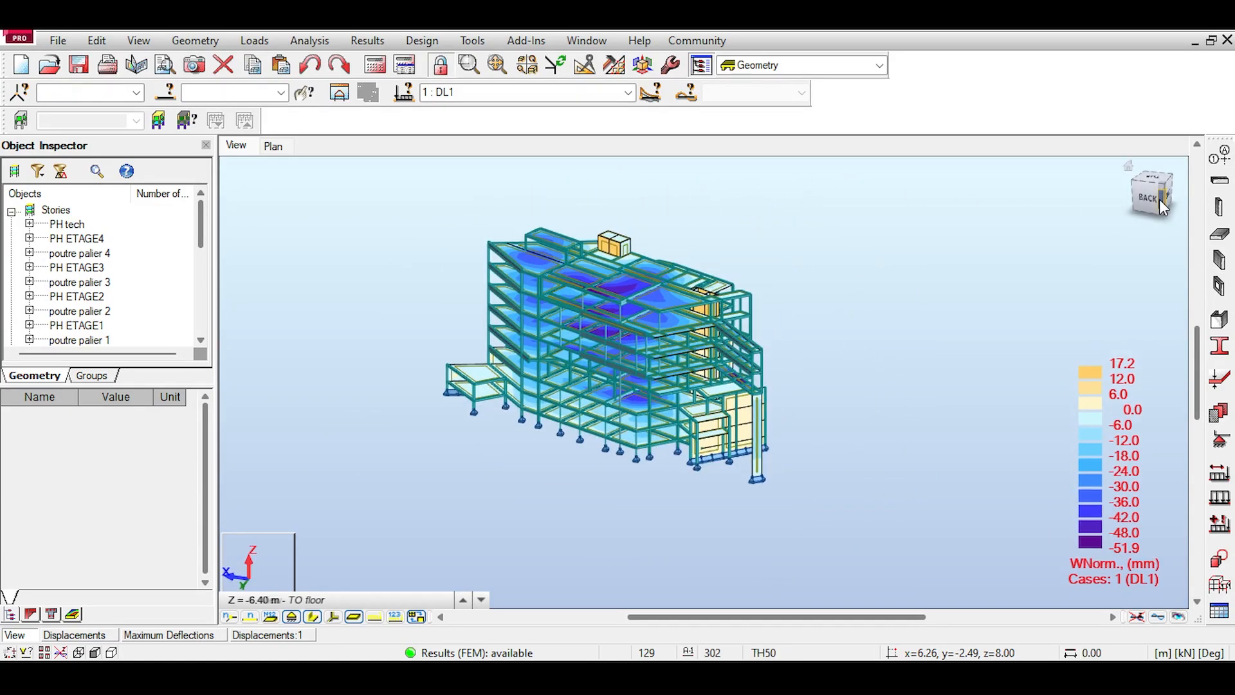
scroll(573, 280, "up", 4)
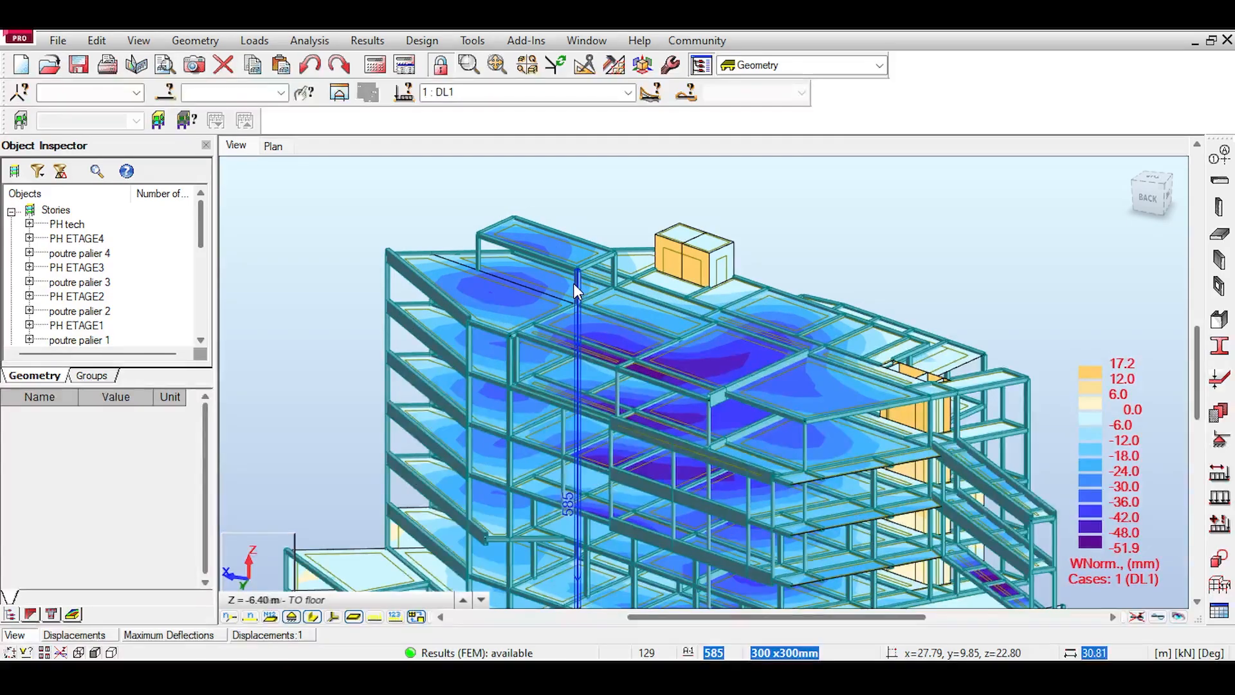
scroll(574, 283, "up", 2)
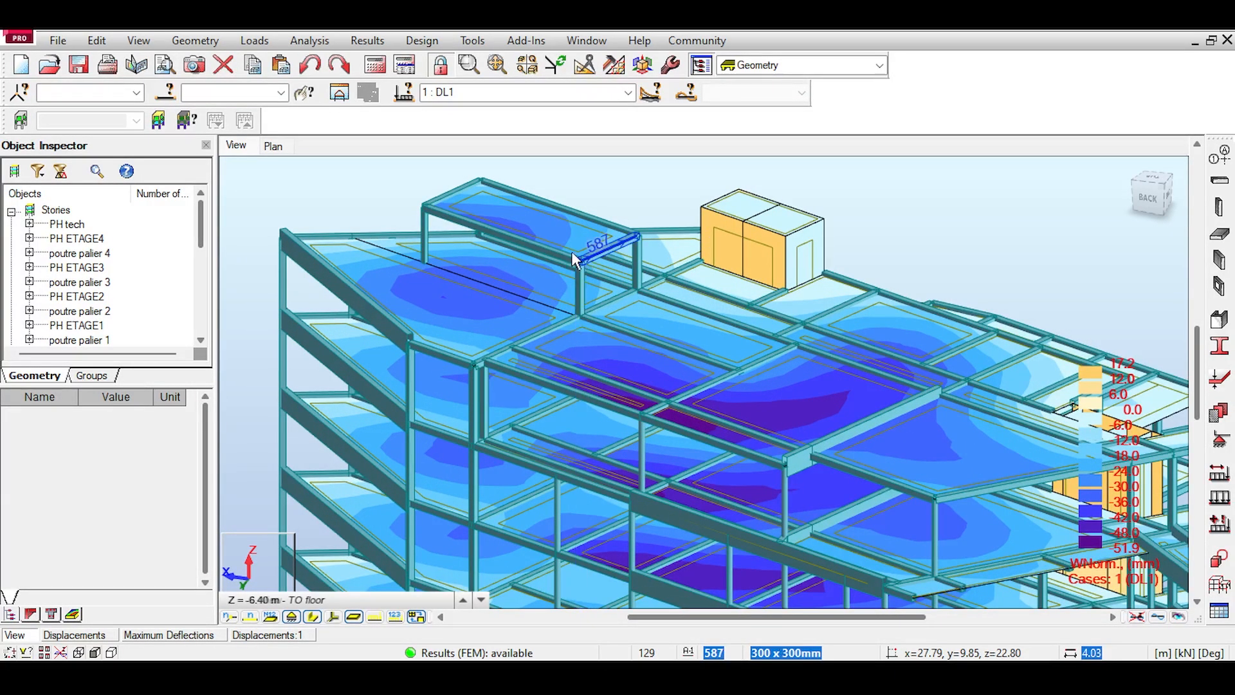
scroll(559, 253, "up", 3)
scroll(593, 242, "down", 10)
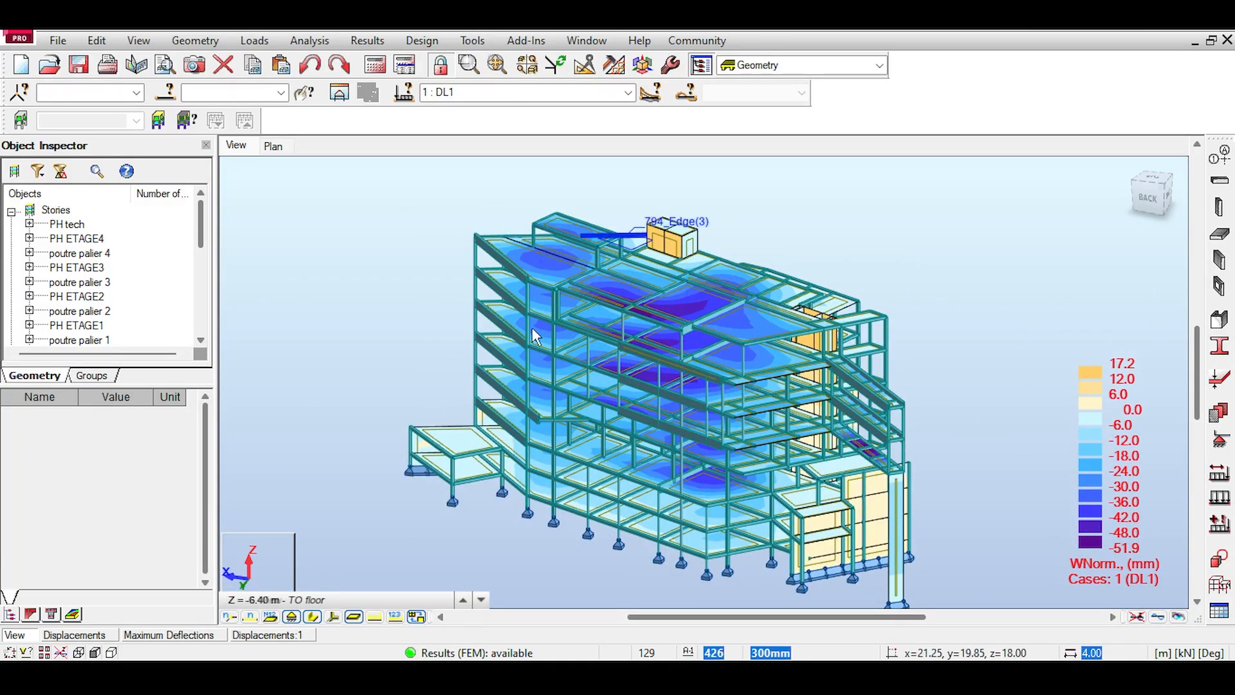
middle_click_drag(588, 402, 500, 216, "shift")
middle_click_drag(604, 197, 410, 218, "shift")
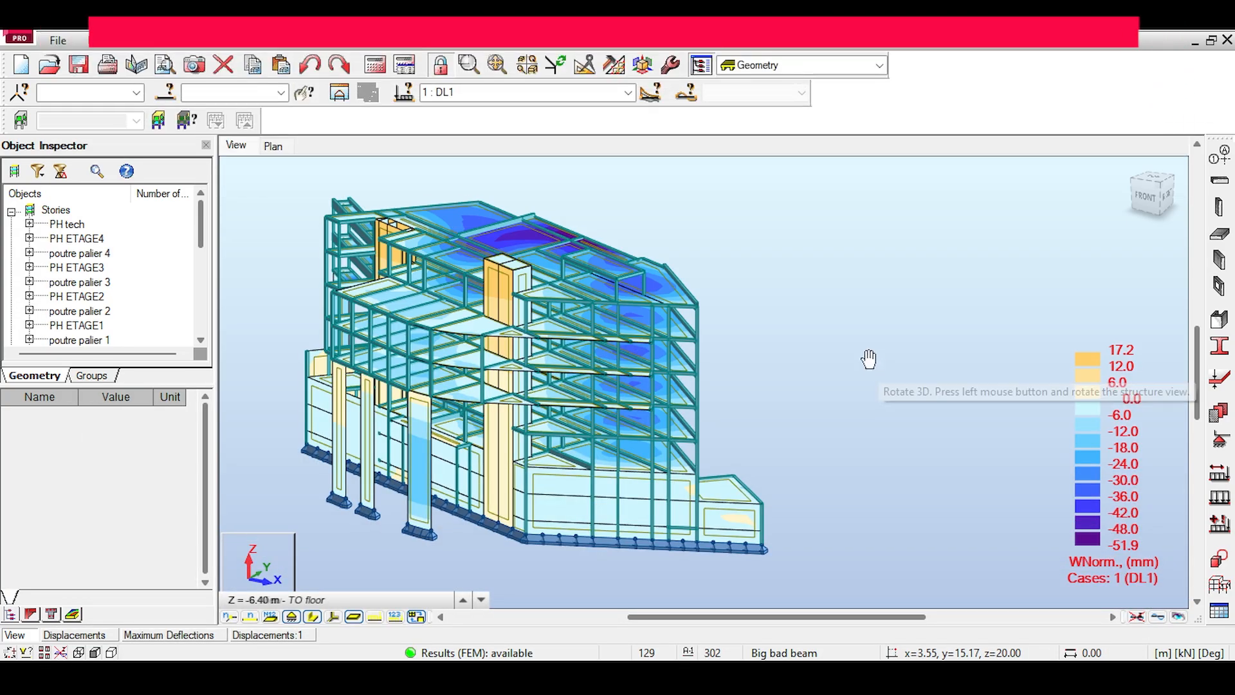
left_click_drag(868, 358, 888, 373)
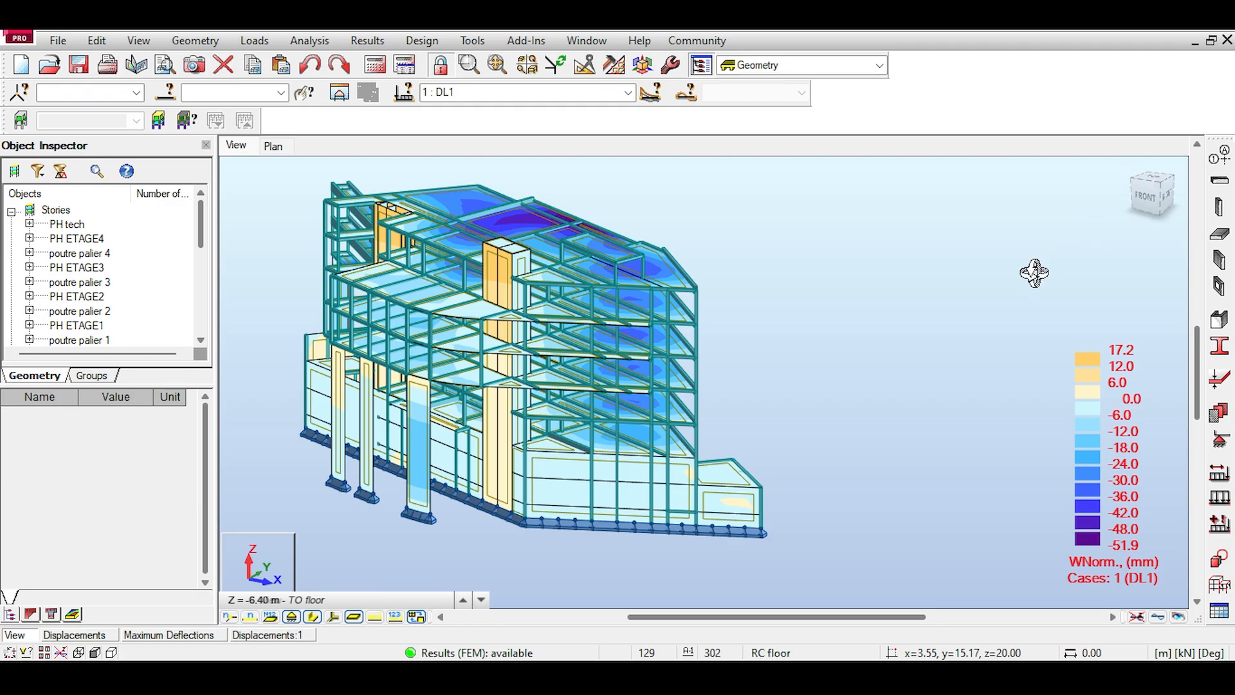
middle_click_drag(577, 299, 1026, 300)
middle_click_drag(767, 314, 757, 309)
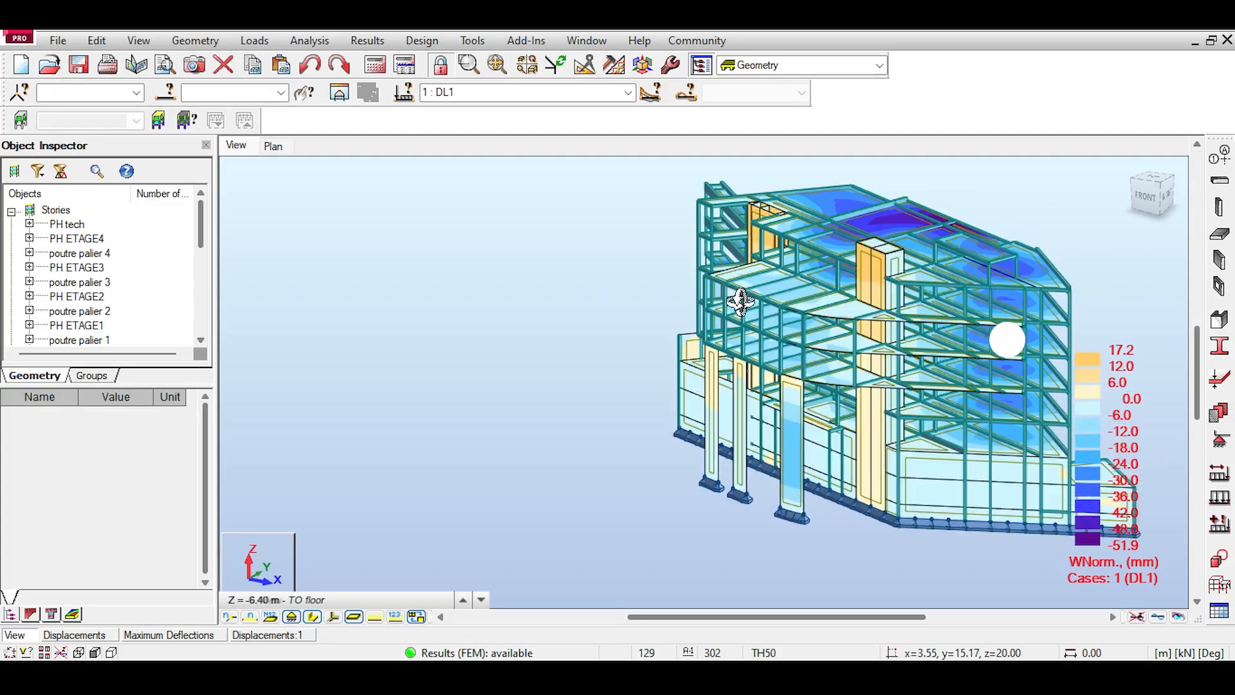